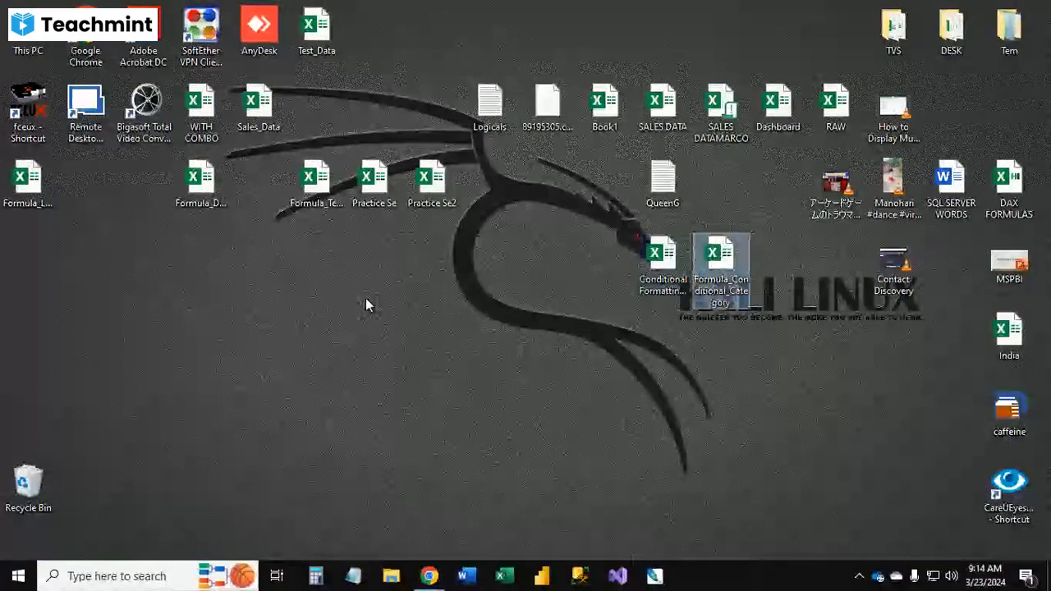
Step: Open the Formula_Conditional_Category workbook from the desktop
drag(559, 382, 722, 468)
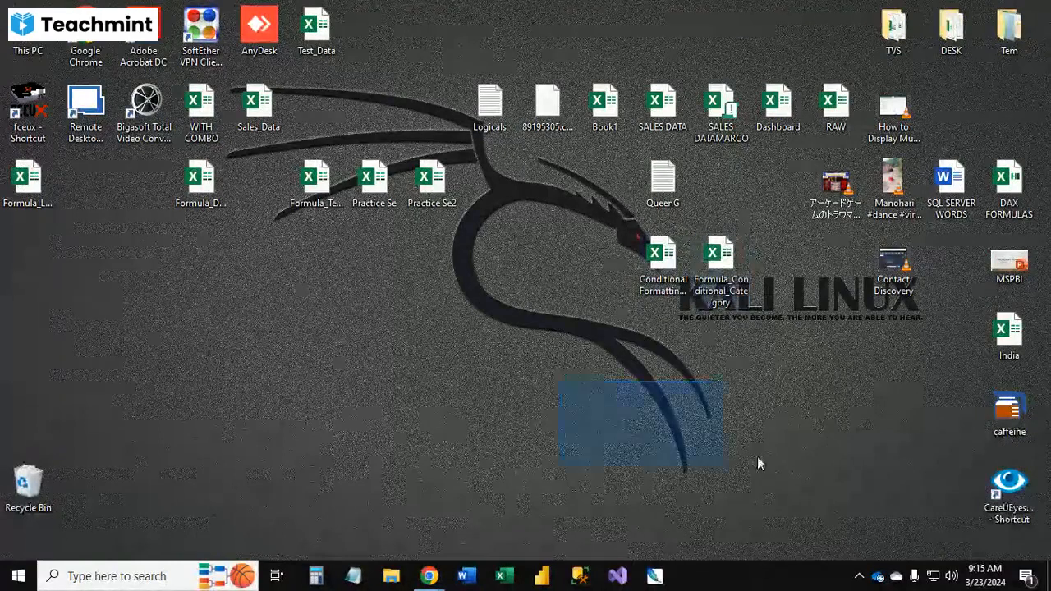
double_click(714, 261)
drag(297, 321, 443, 358)
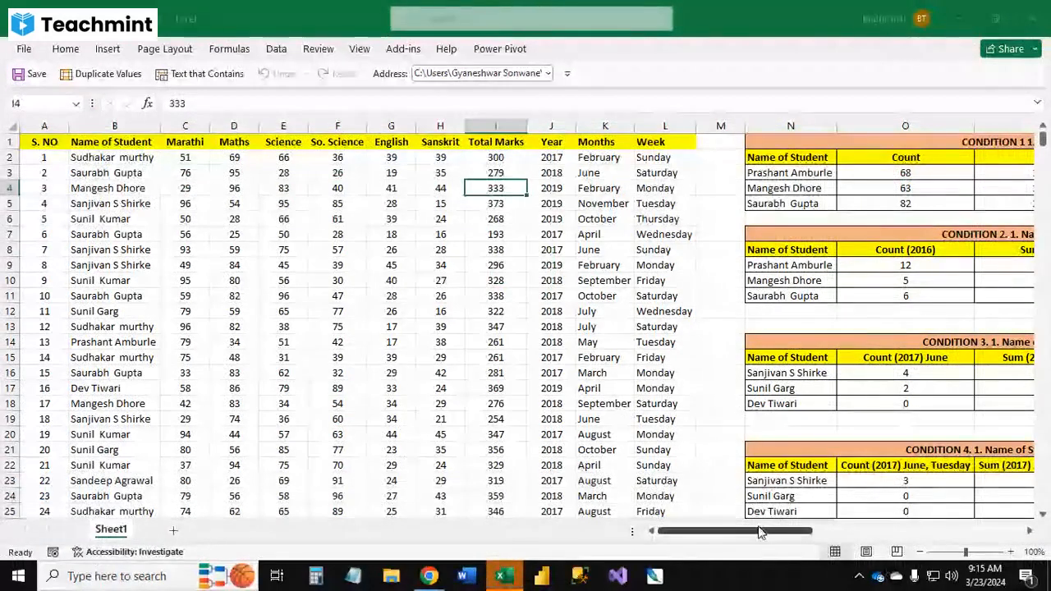
Step: Review the pivot tables and the COUNTIF, COUNTIFS and AVERAGEIFS formulas in the condition tables
drag(757, 532, 831, 532)
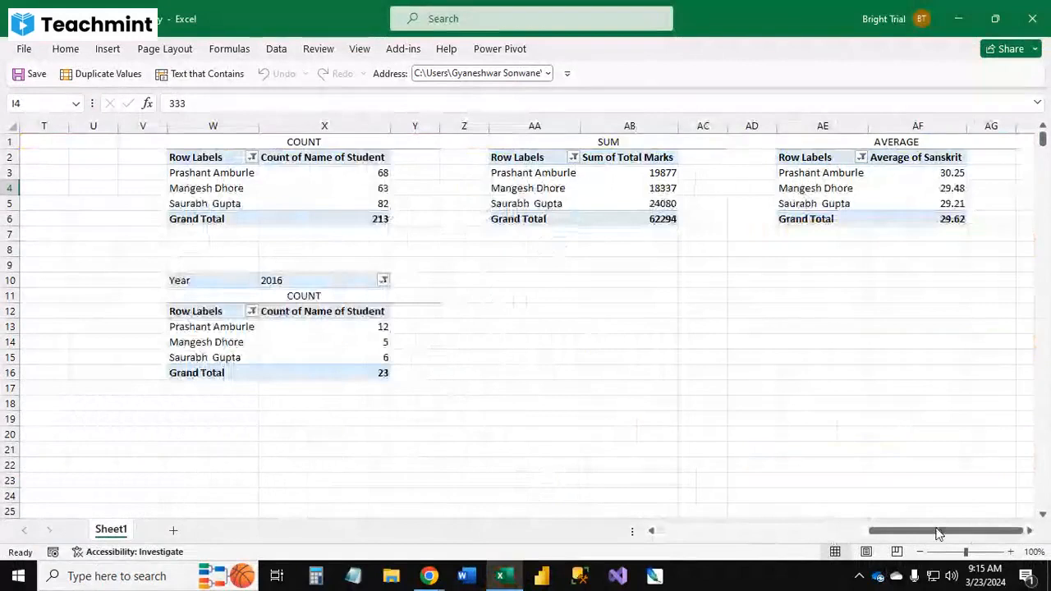
drag(939, 534, 857, 530)
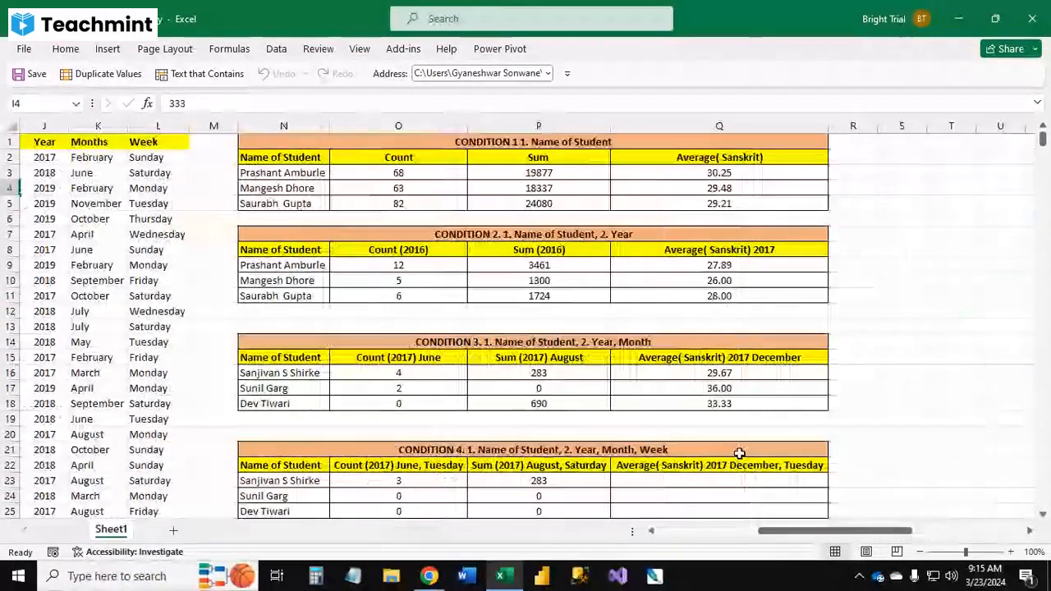
click(284, 172)
click(395, 186)
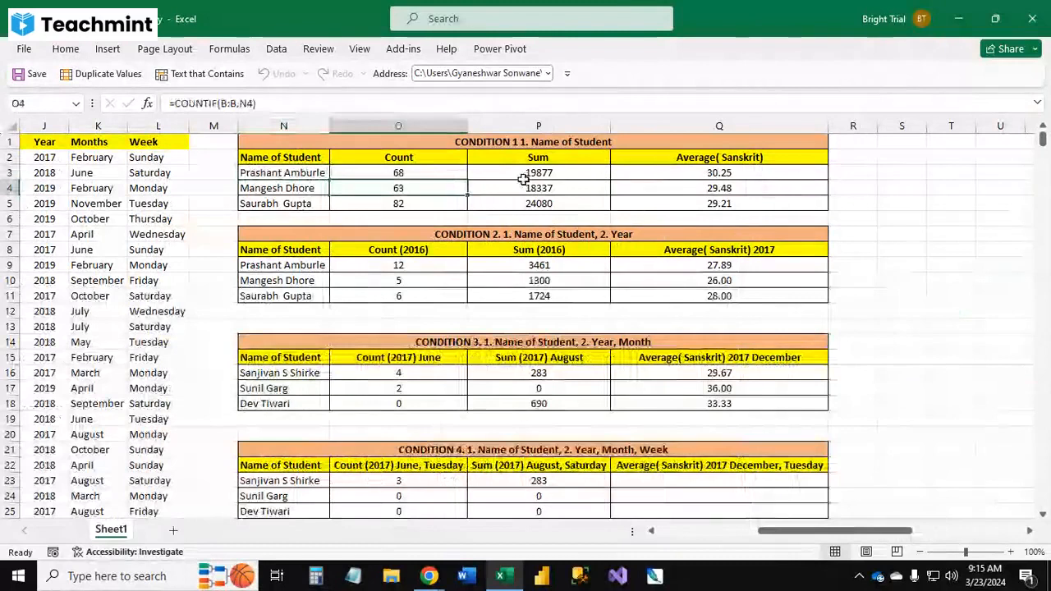
click(523, 177)
click(660, 173)
click(402, 279)
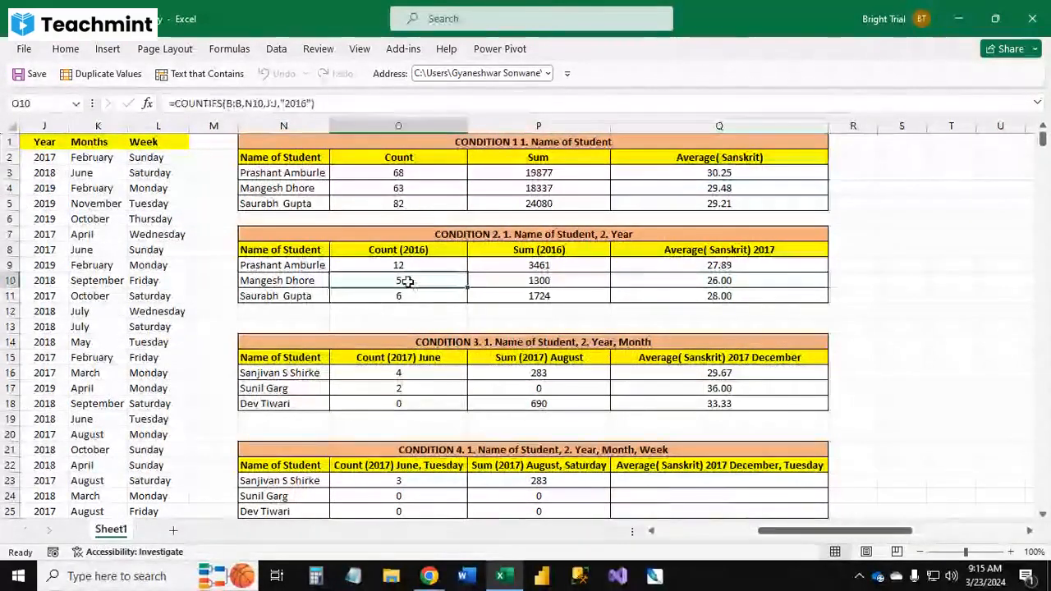
click(537, 389)
click(688, 389)
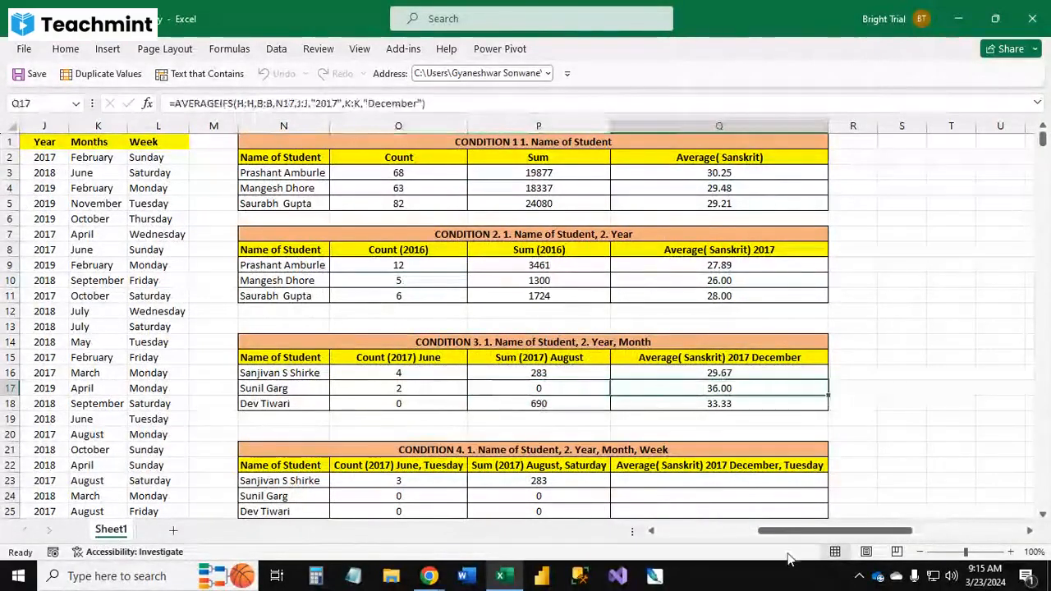
drag(788, 530, 690, 530)
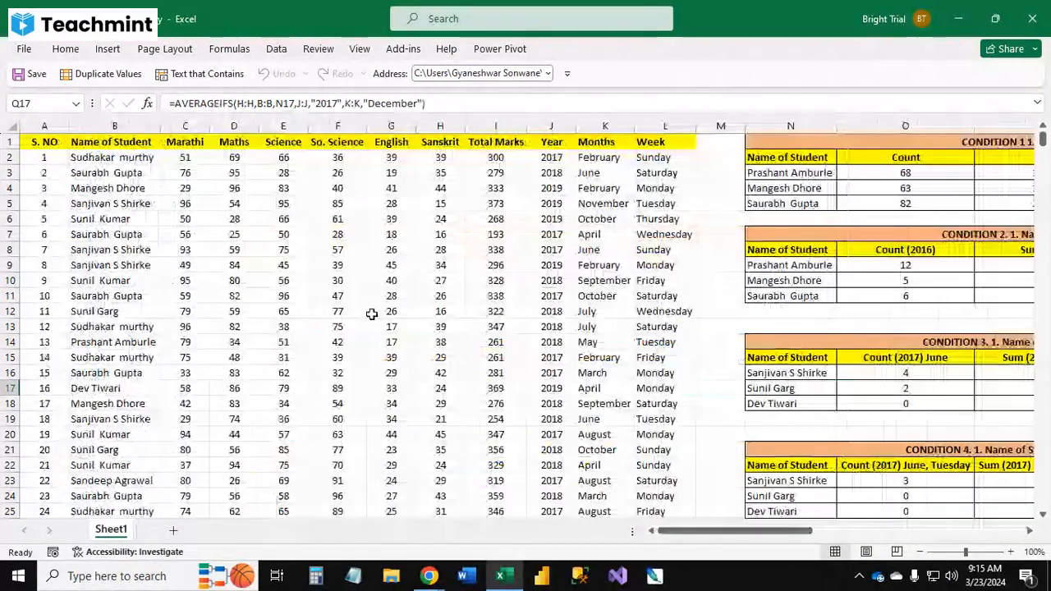
click(371, 315)
Step: Browse the Logical, Text, Date & Time and Lookup & Reference function lists in the formula library
click(238, 49)
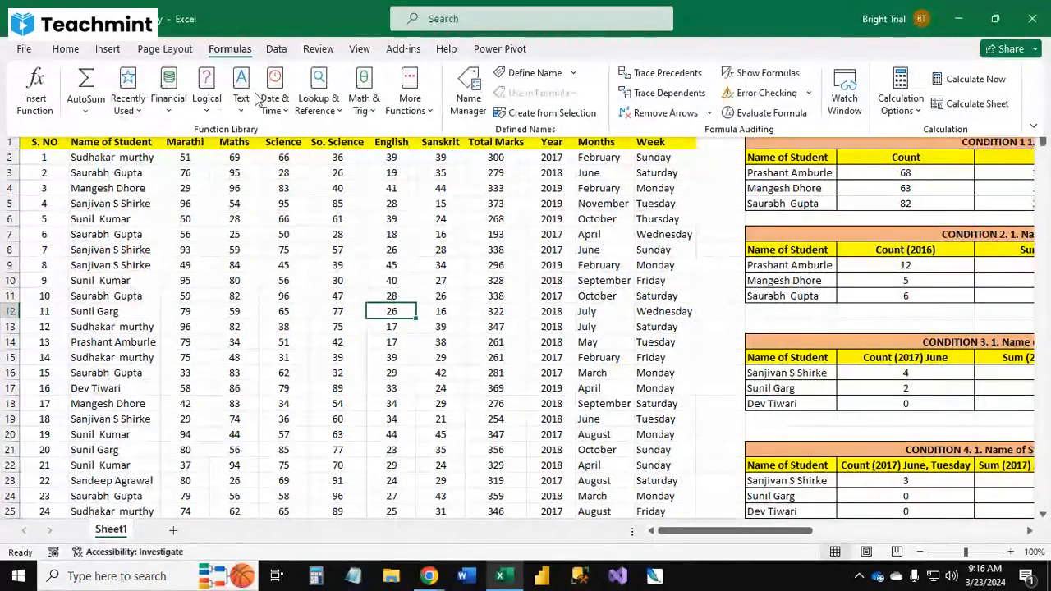
click(207, 109)
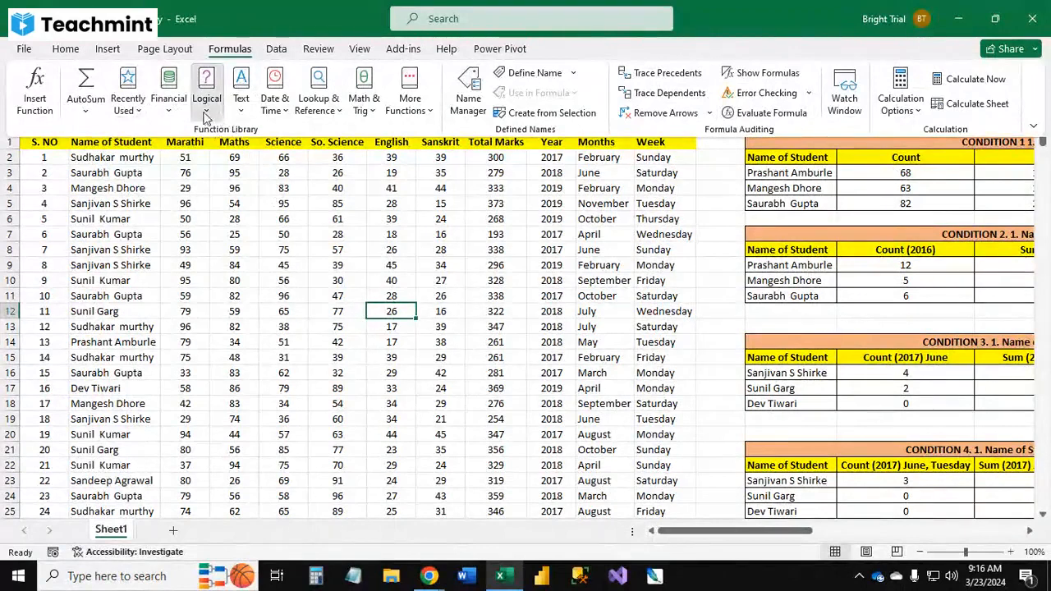
click(240, 108)
click(278, 113)
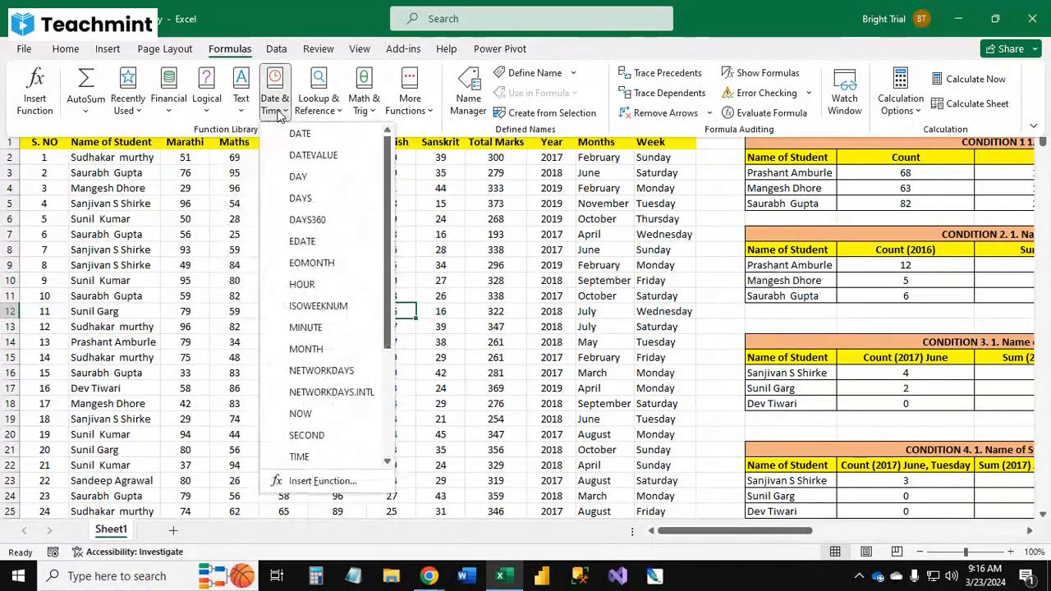
click(306, 110)
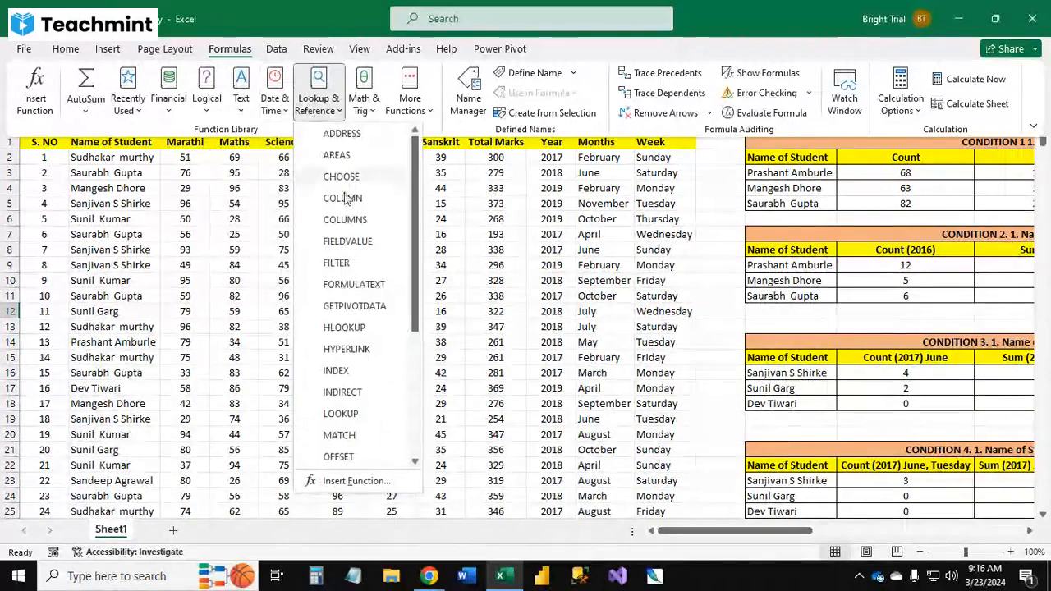
scroll(375, 421, down, 4)
scroll(370, 390, up, 3)
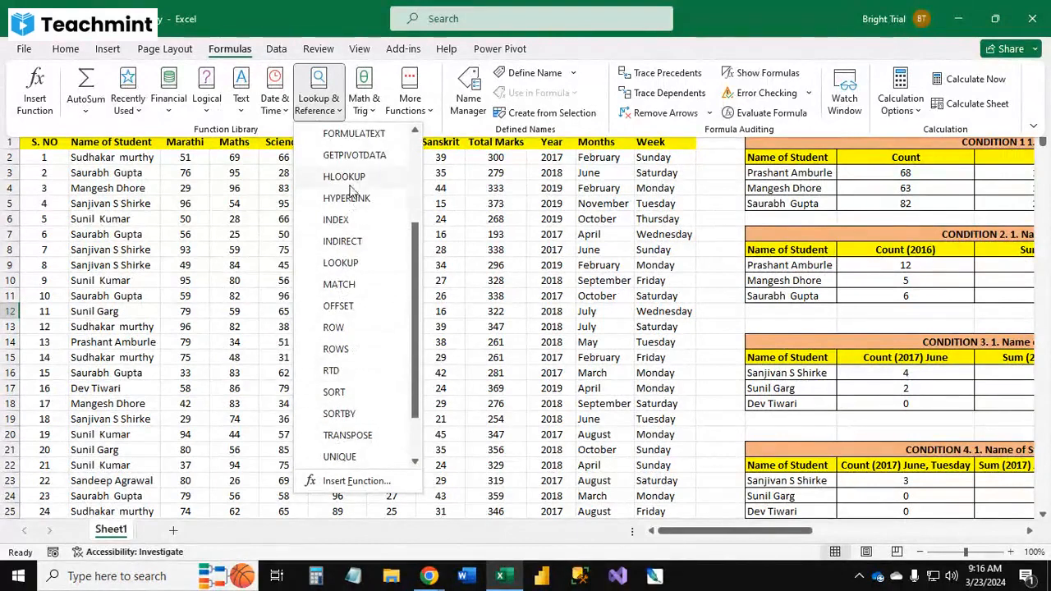
scroll(350, 197, up, 1)
scroll(352, 217, up, 1)
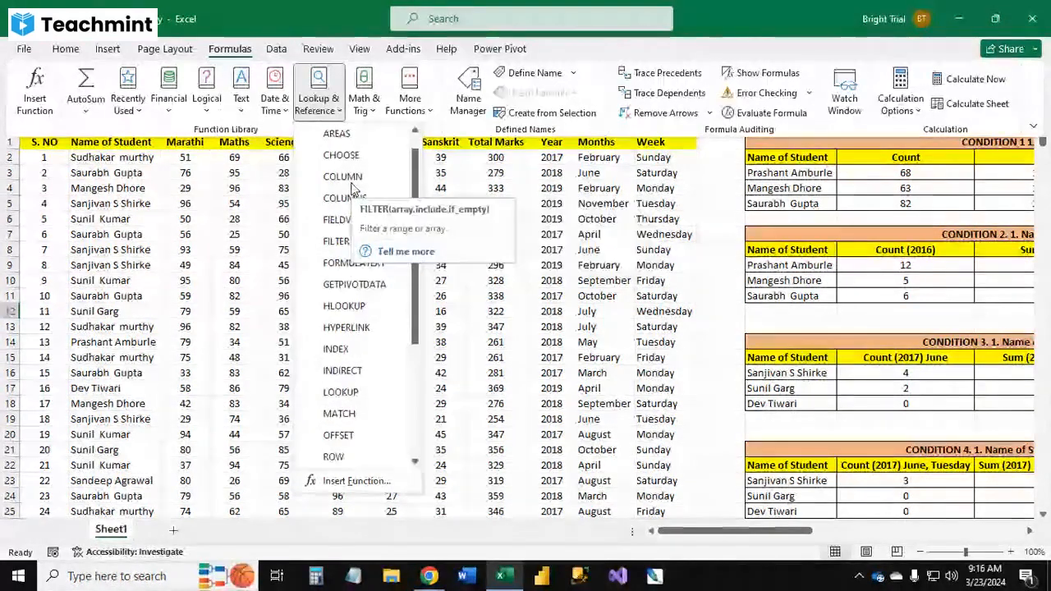
scroll(341, 236, up, 1)
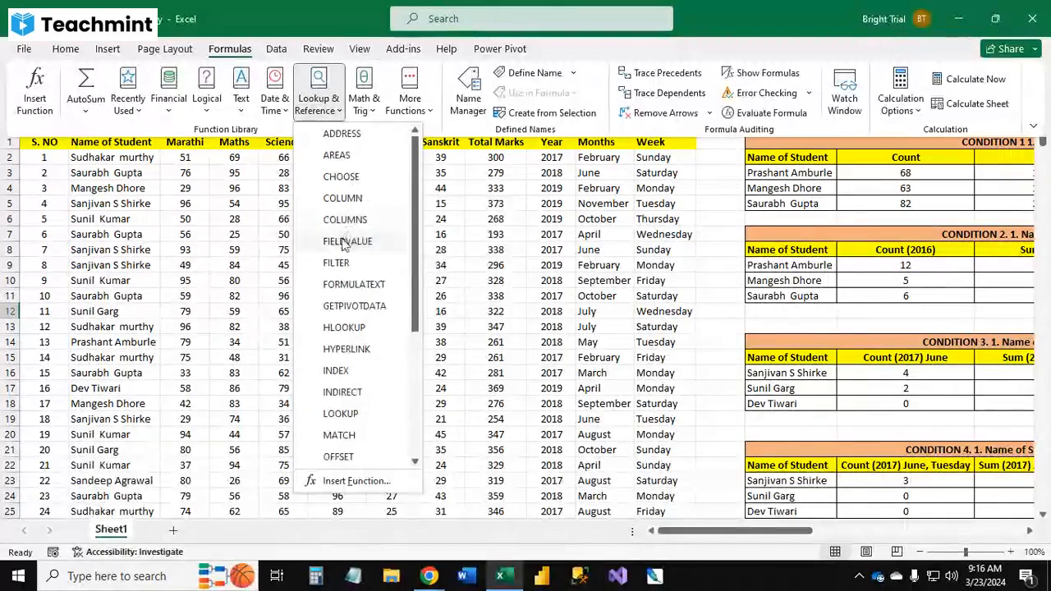
scroll(338, 238, down, 2)
scroll(350, 327, down, 1)
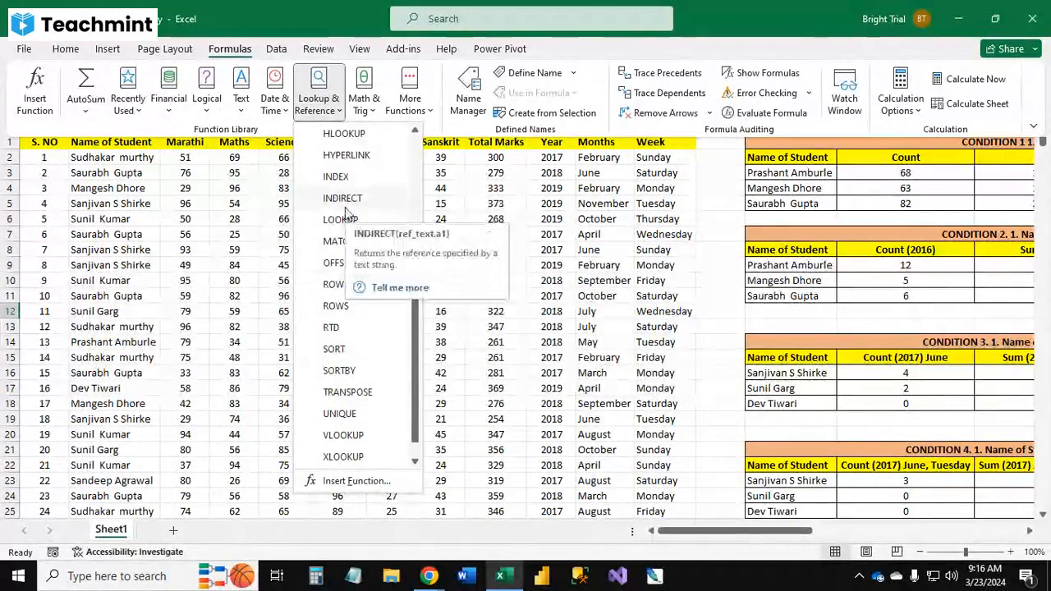
scroll(345, 215, up, 1)
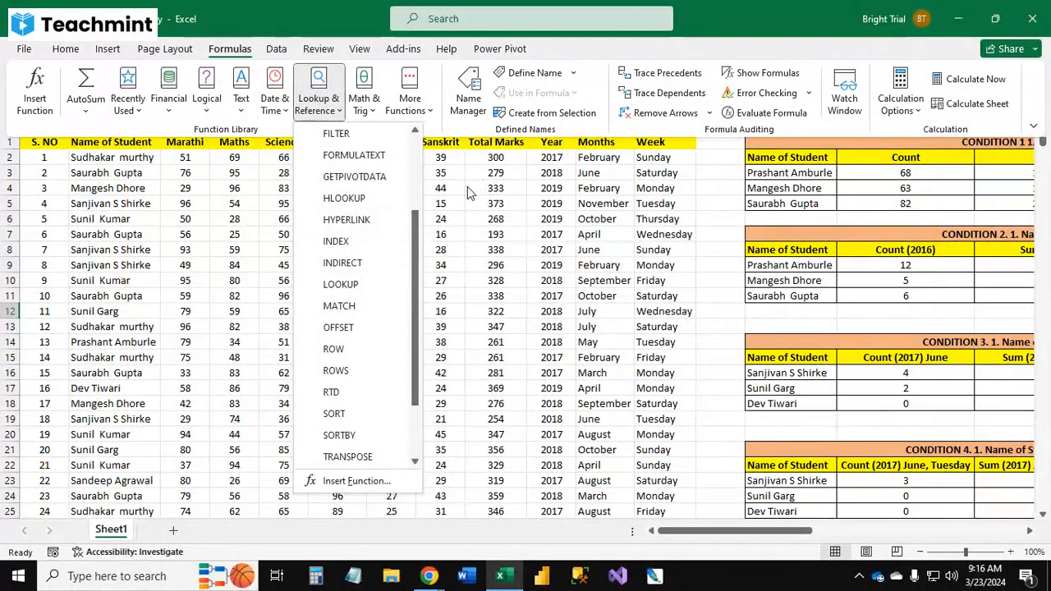
click(469, 191)
Step: Browse the Math & Trig function list and the Statistical and Web categories under More Functions
click(374, 108)
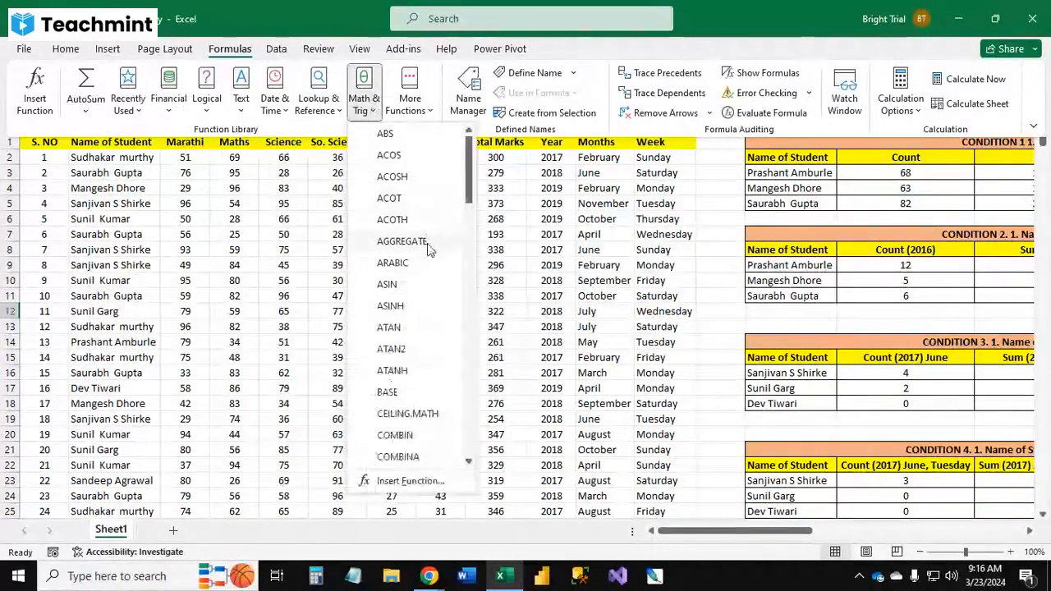
scroll(402, 354, down, 3)
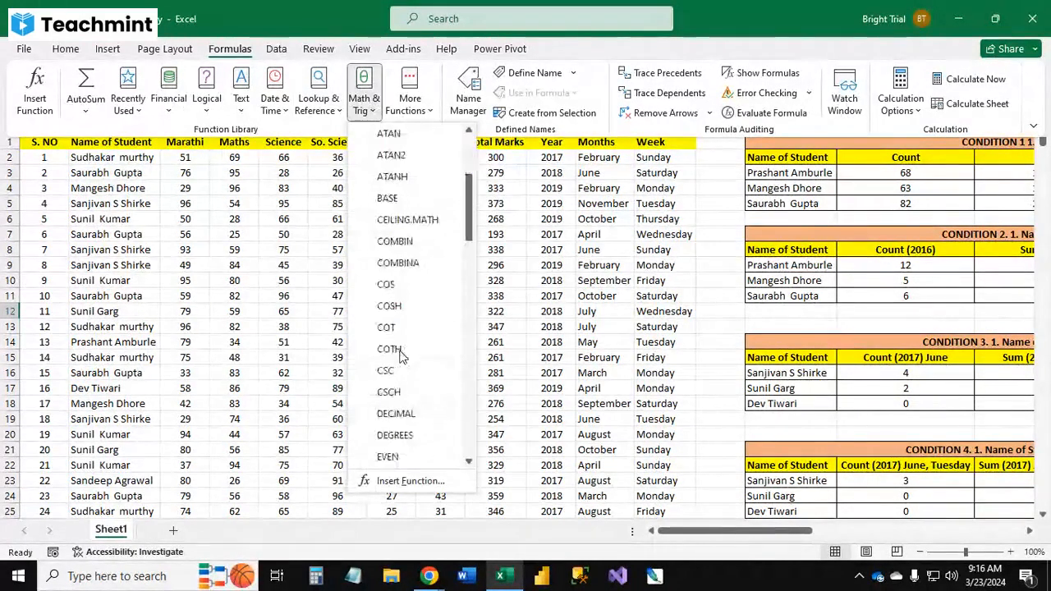
scroll(402, 354, down, 10)
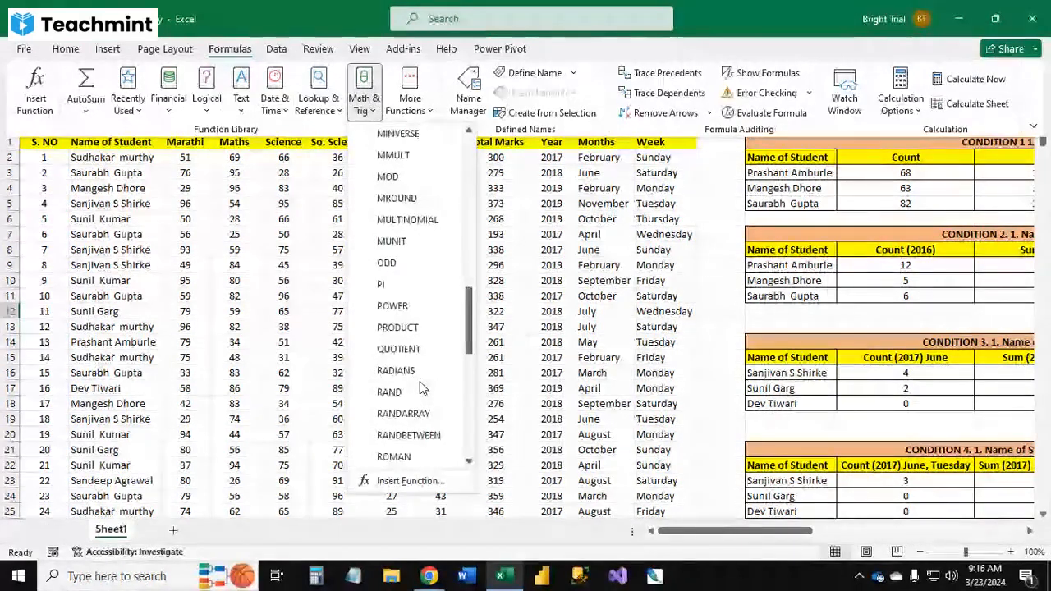
scroll(416, 418, down, 3)
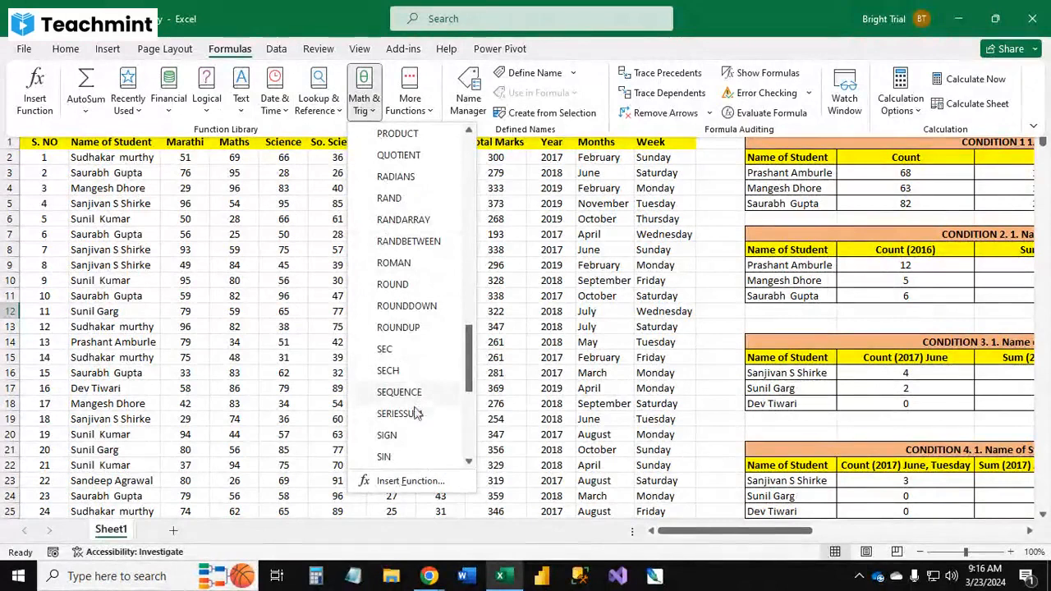
scroll(419, 411, down, 2)
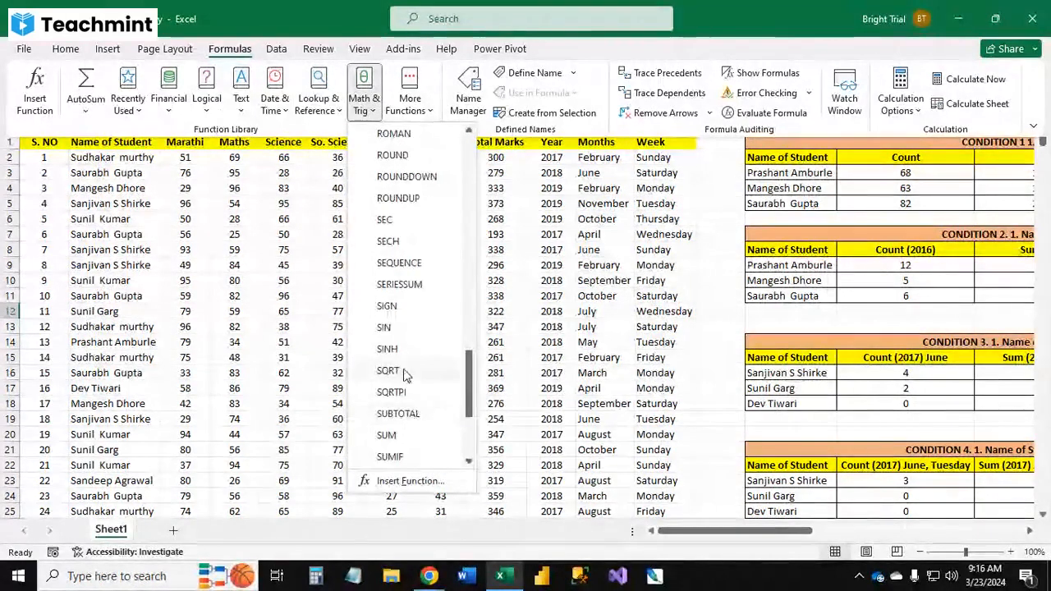
scroll(403, 375, down, 3)
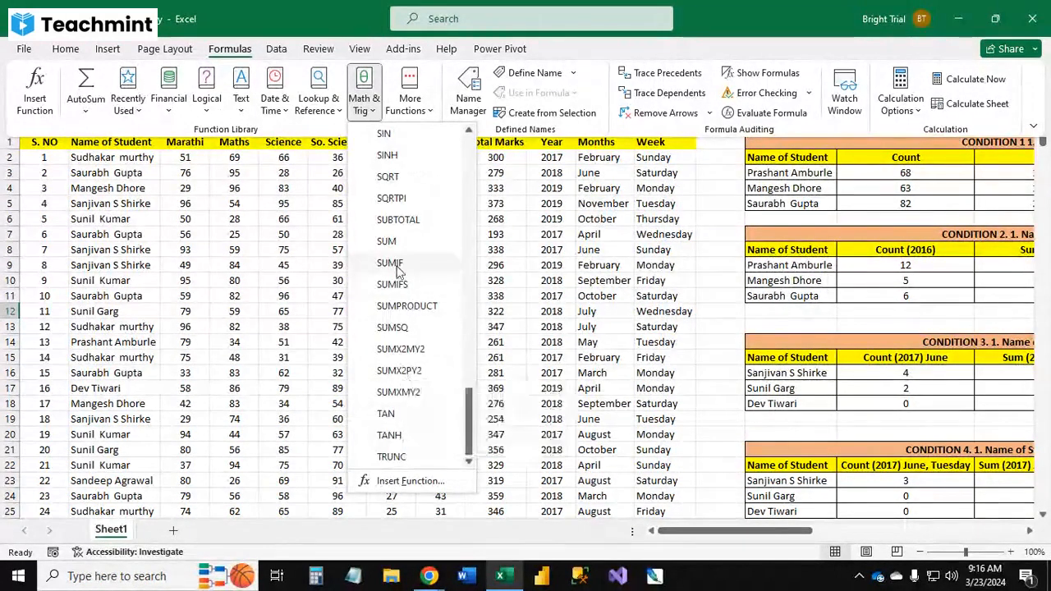
click(410, 90)
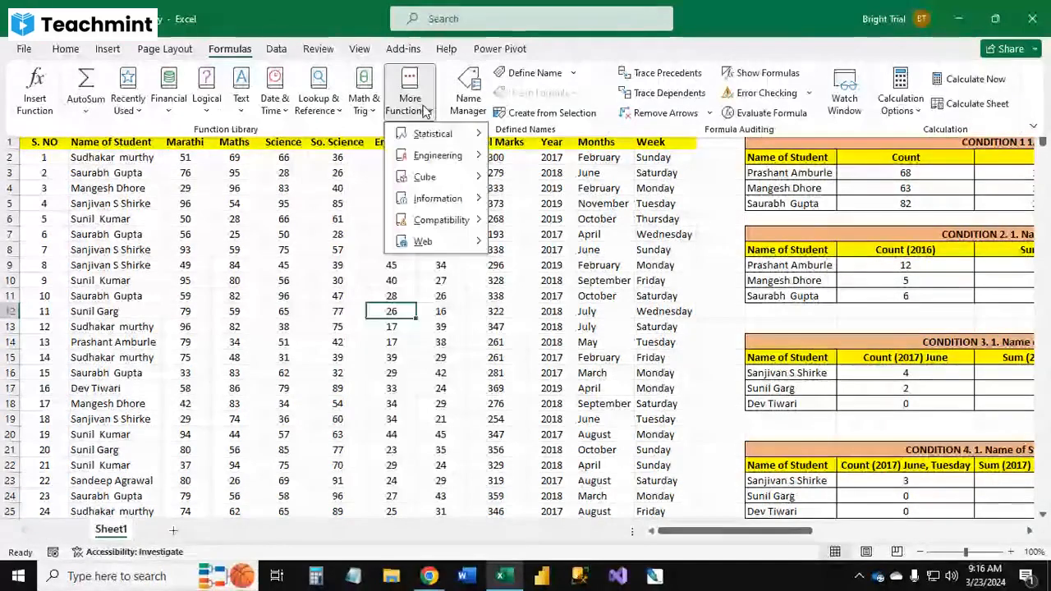
mouse_move(427, 133)
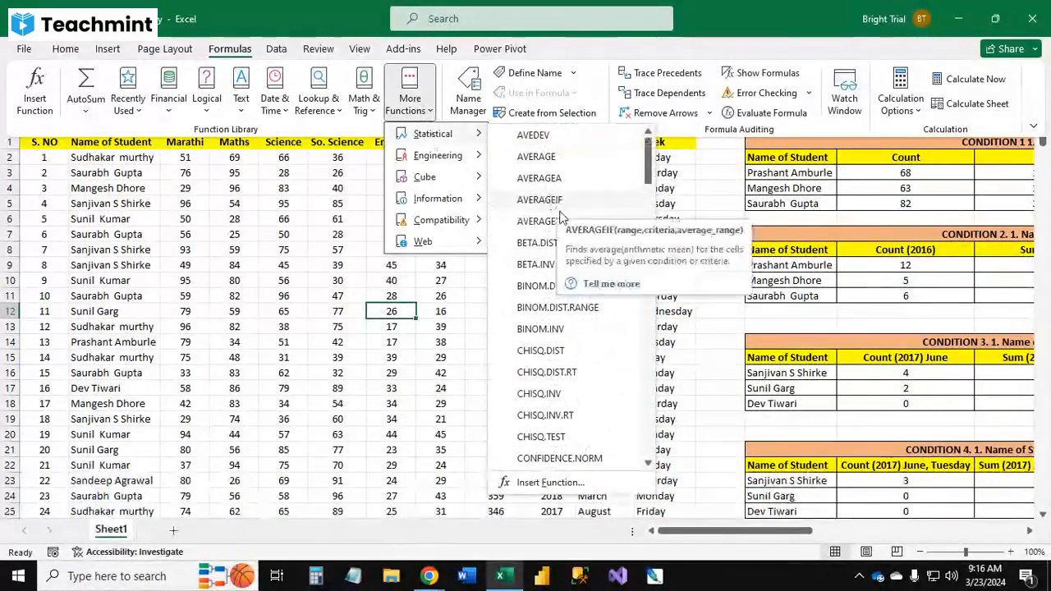
scroll(589, 416, down, 6)
scroll(590, 415, down, 9)
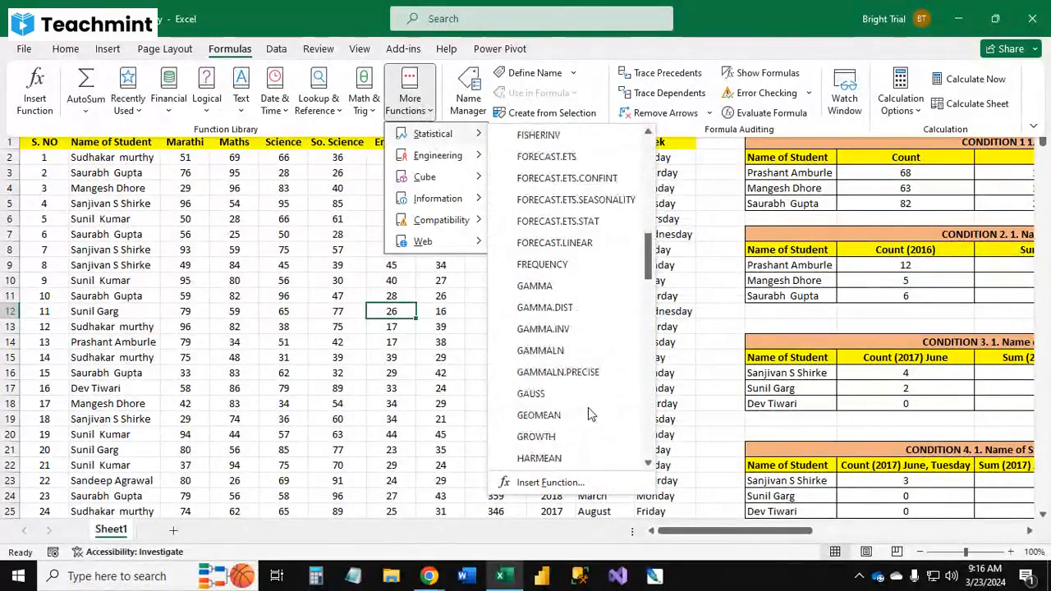
scroll(589, 402, down, 3)
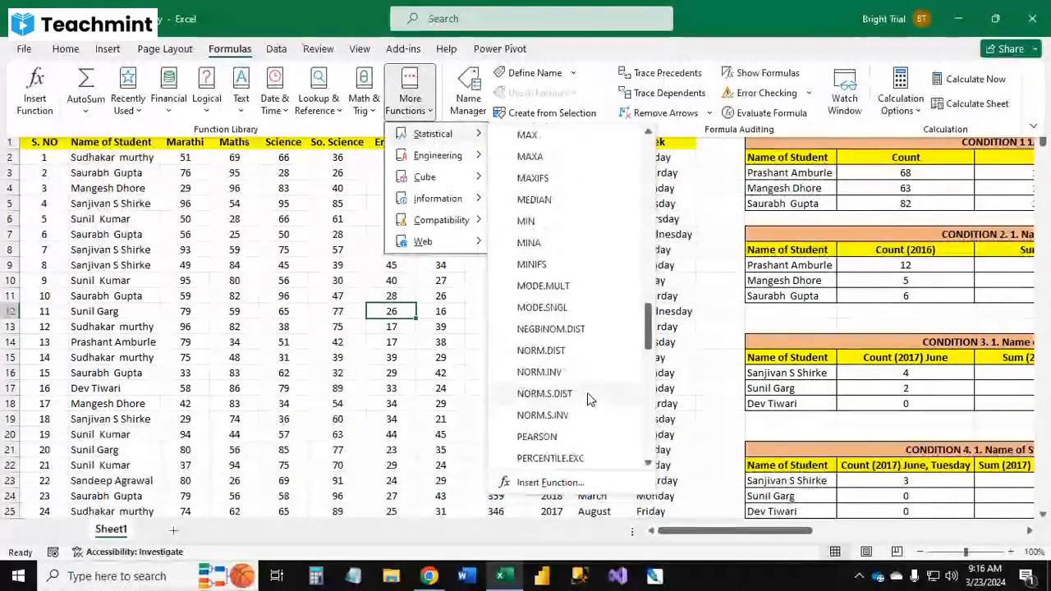
scroll(589, 394, up, 8)
scroll(588, 392, up, 3)
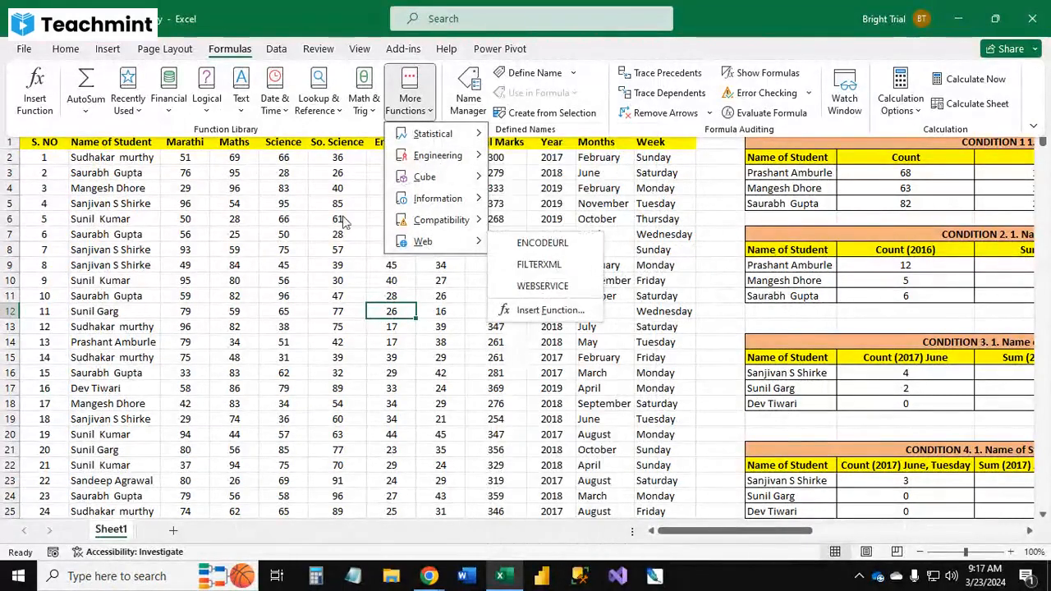
click(247, 245)
click(579, 244)
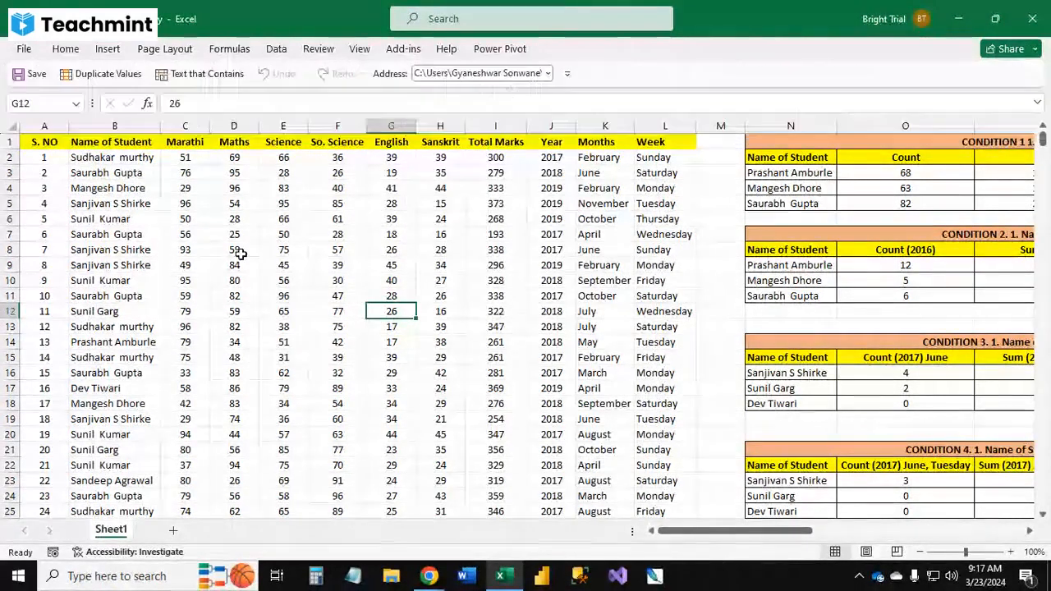
Step: Look over the data tools available for the sheet
click(232, 49)
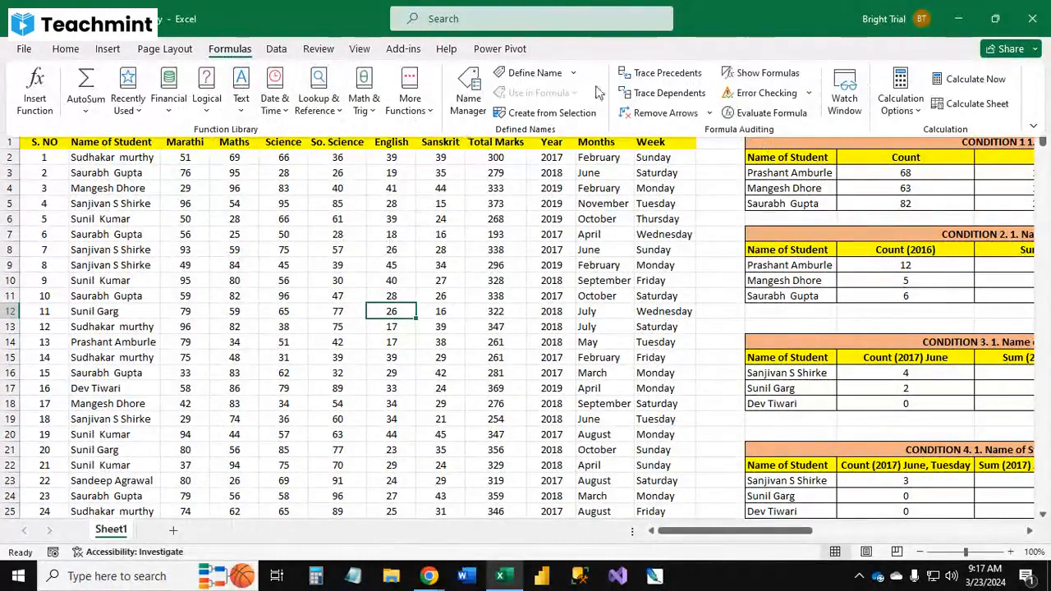
click(277, 49)
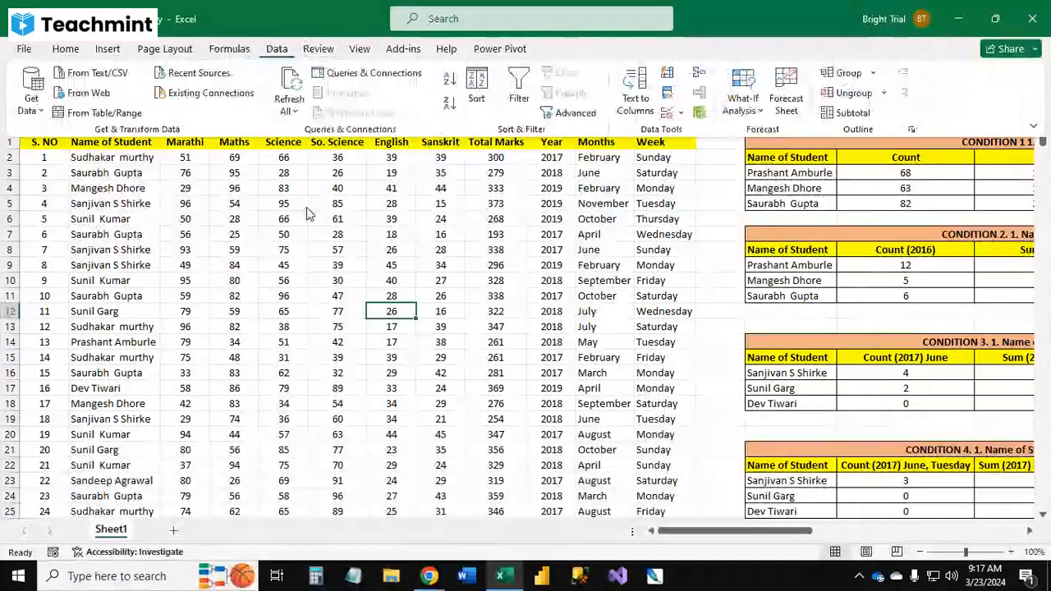
click(367, 268)
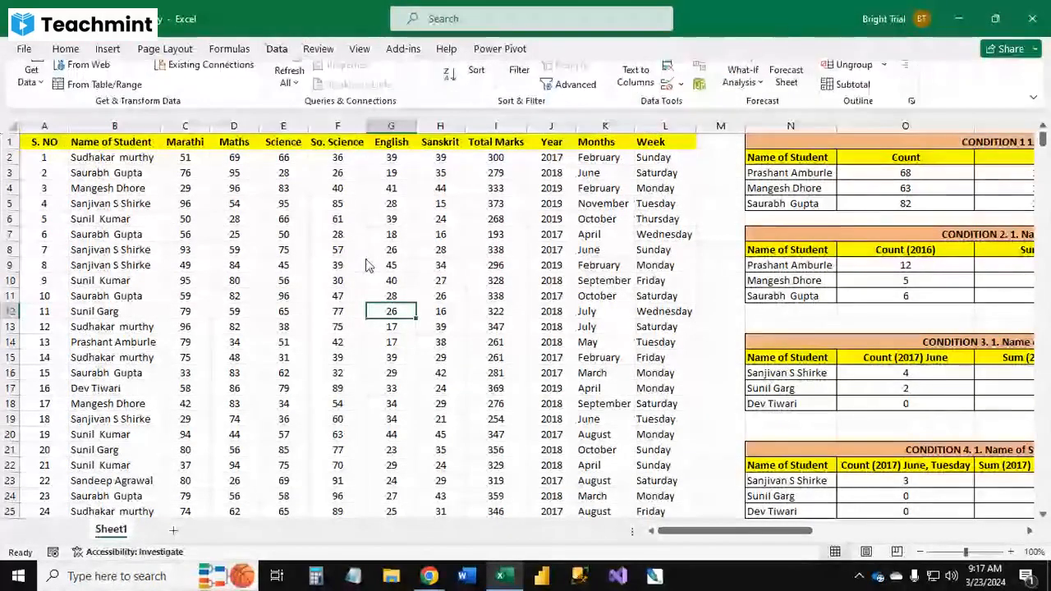
click(292, 388)
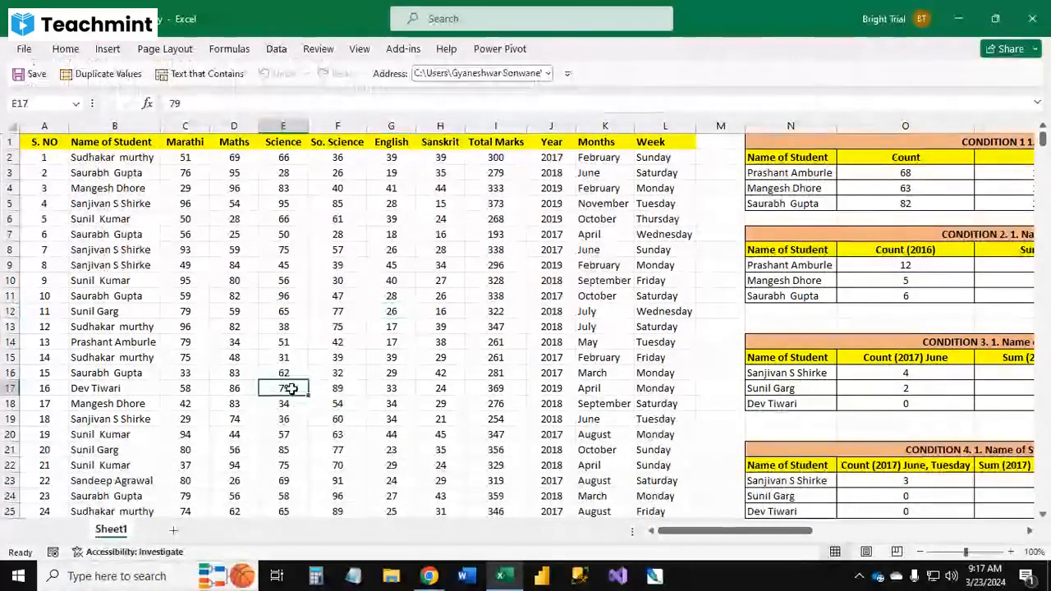
Step: Copy the student marks table, columns A to L, into a new workbook
click(174, 533)
click(113, 531)
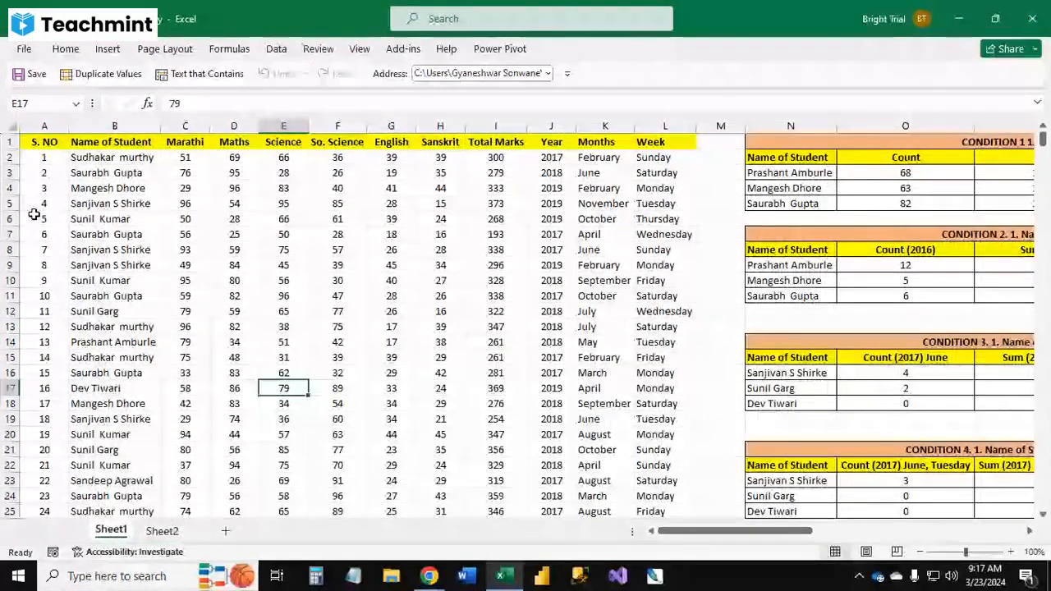
drag(45, 125, 573, 122)
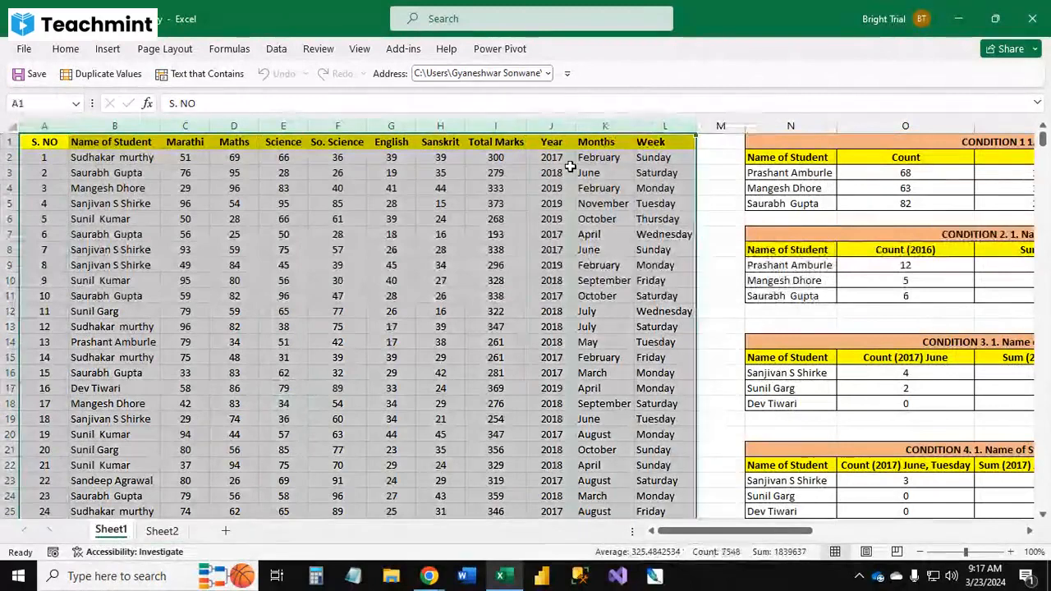
key(ctrl+c)
click(162, 531)
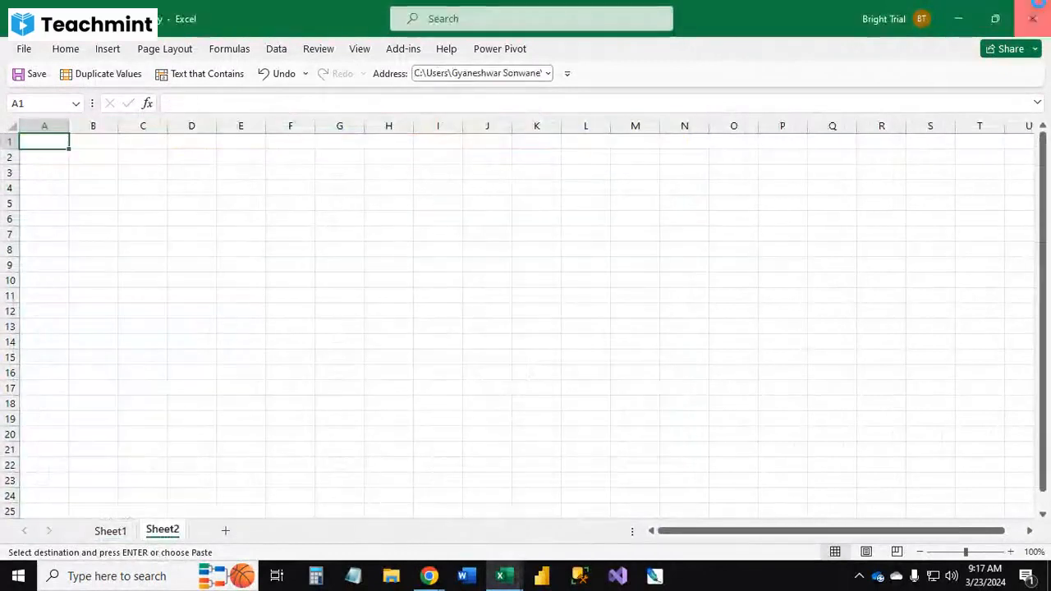
Step: Close the Formula_Conditional_Category workbook without saving and discard the large clipboard contents
click(1032, 18)
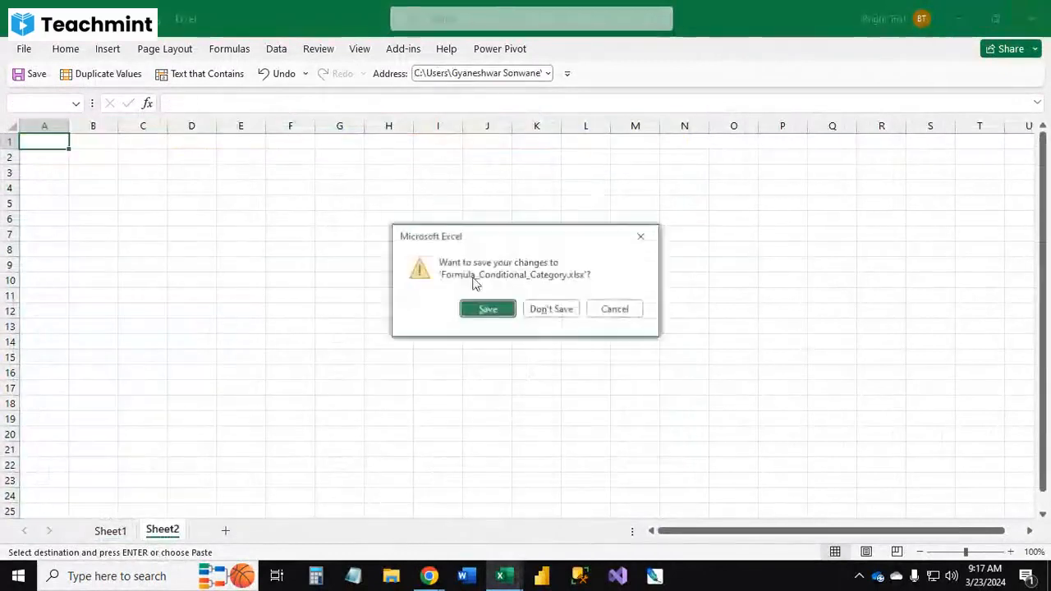
click(555, 314)
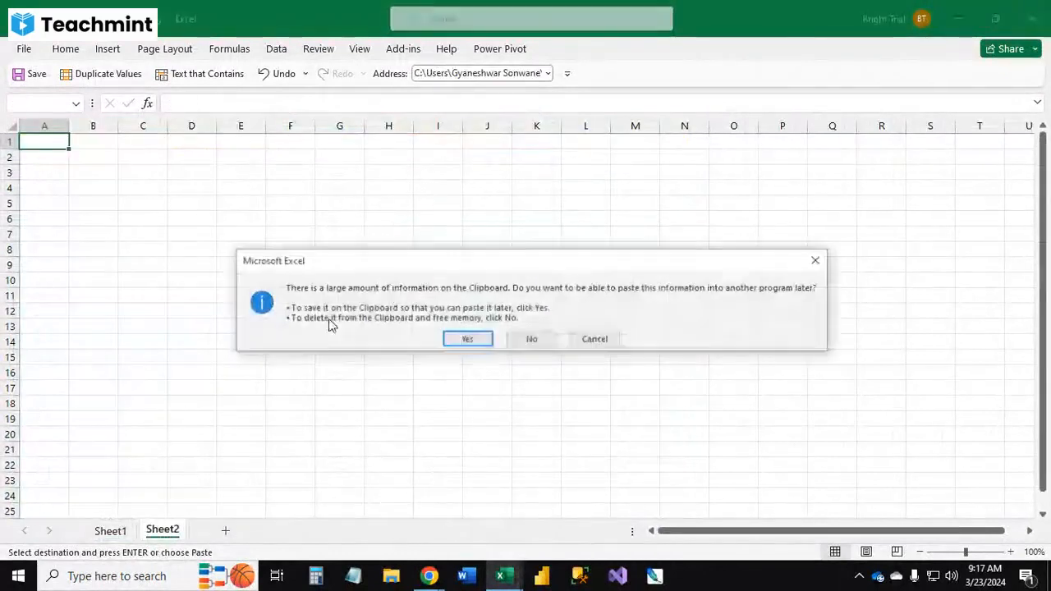
click(531, 339)
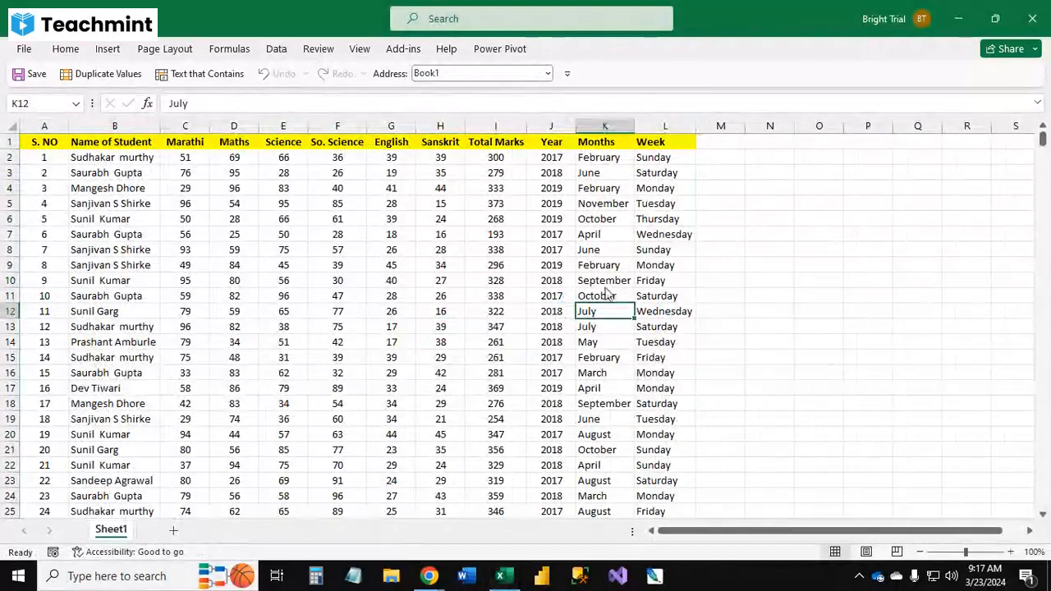
Step: Save the new workbook as "Data Tab" on the Desktop
key(F12)
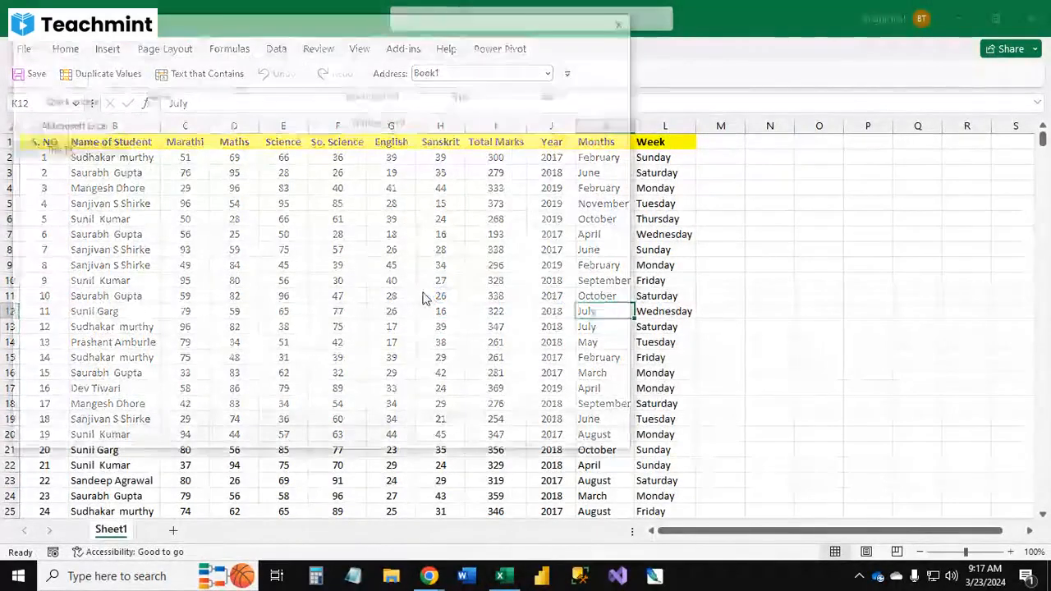
text(Da)
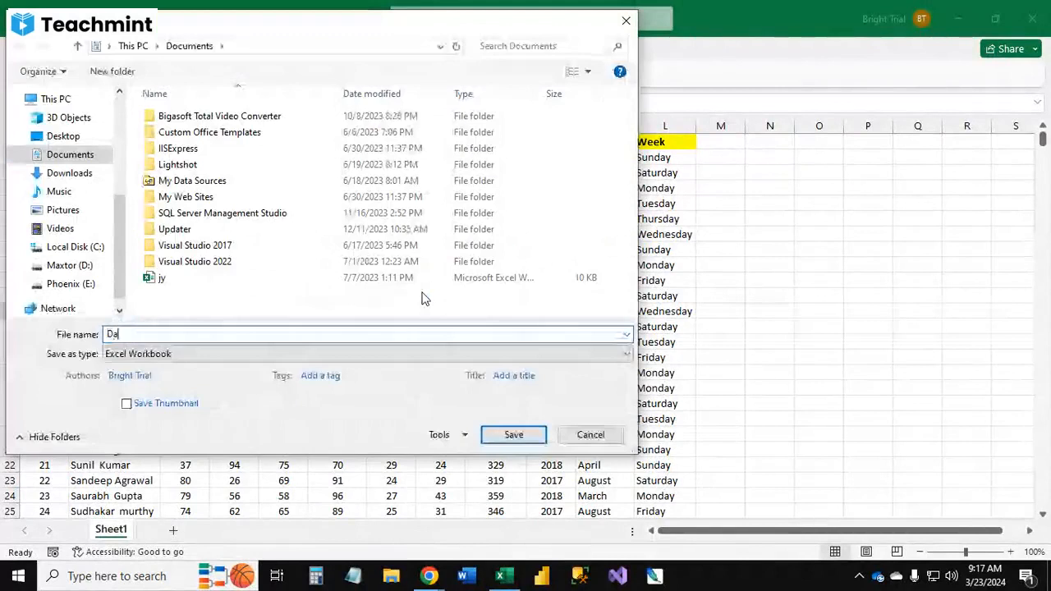
text(ta Tab)
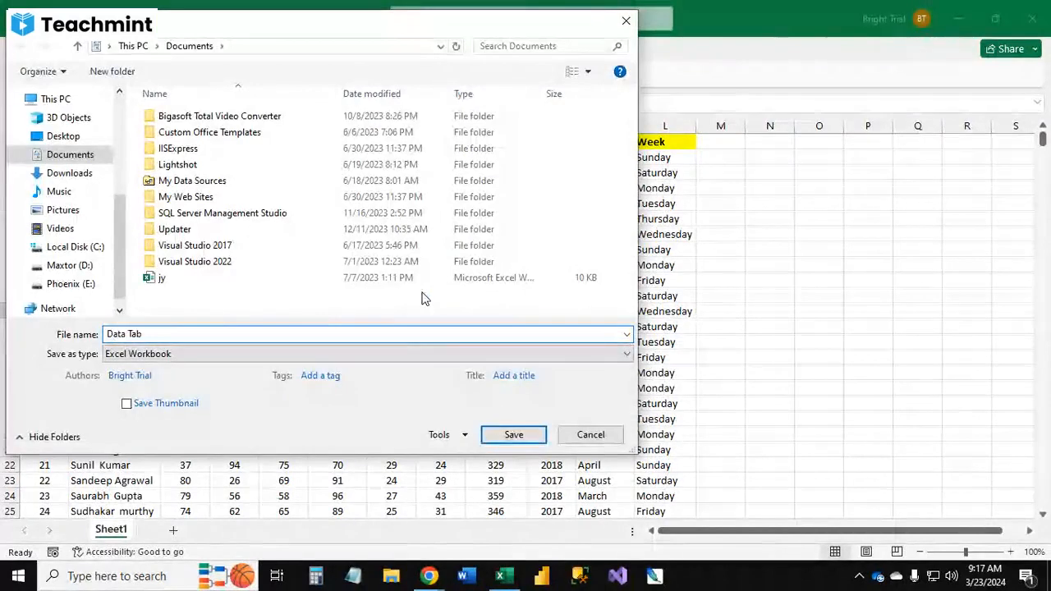
click(64, 135)
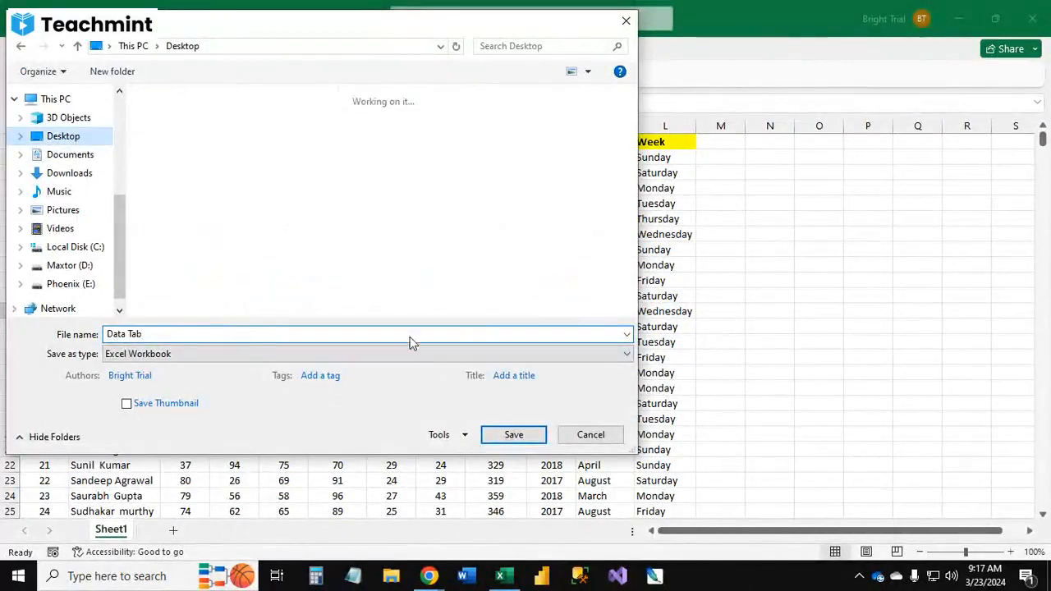
click(514, 435)
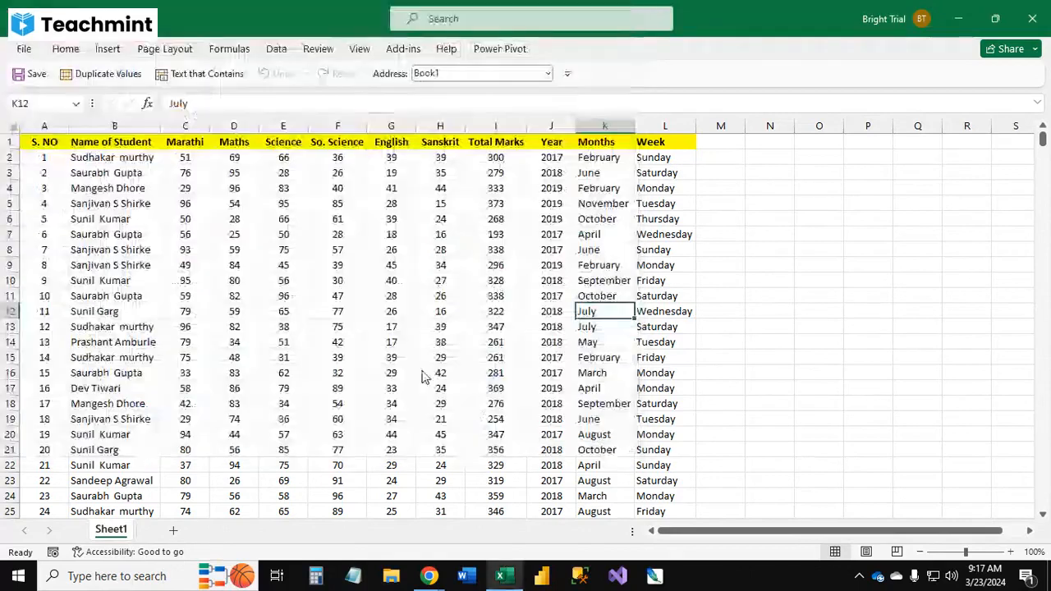
Step: Examine the Get Data import options available for the sheet
click(341, 309)
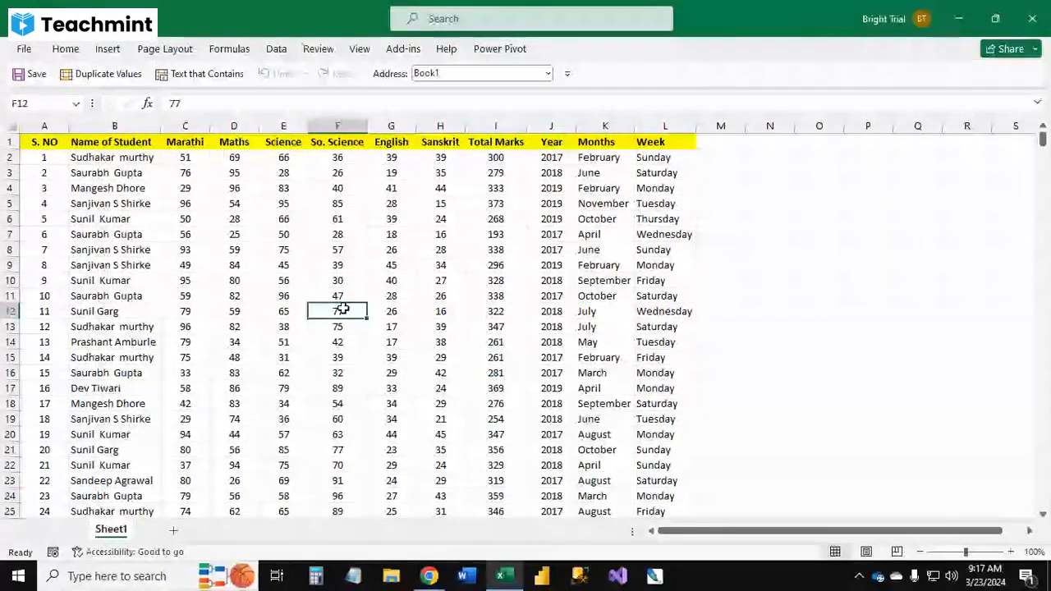
ctrl+scroll(343, 308, down, 2)
ctrl+scroll(343, 308, up, 1)
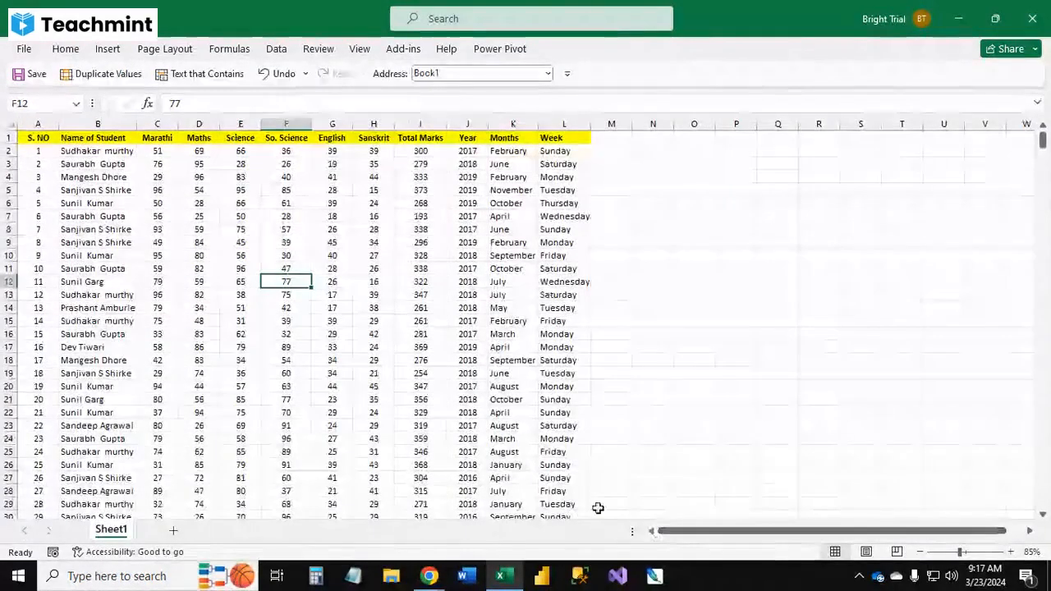
ctrl+scroll(323, 347, up, 1)
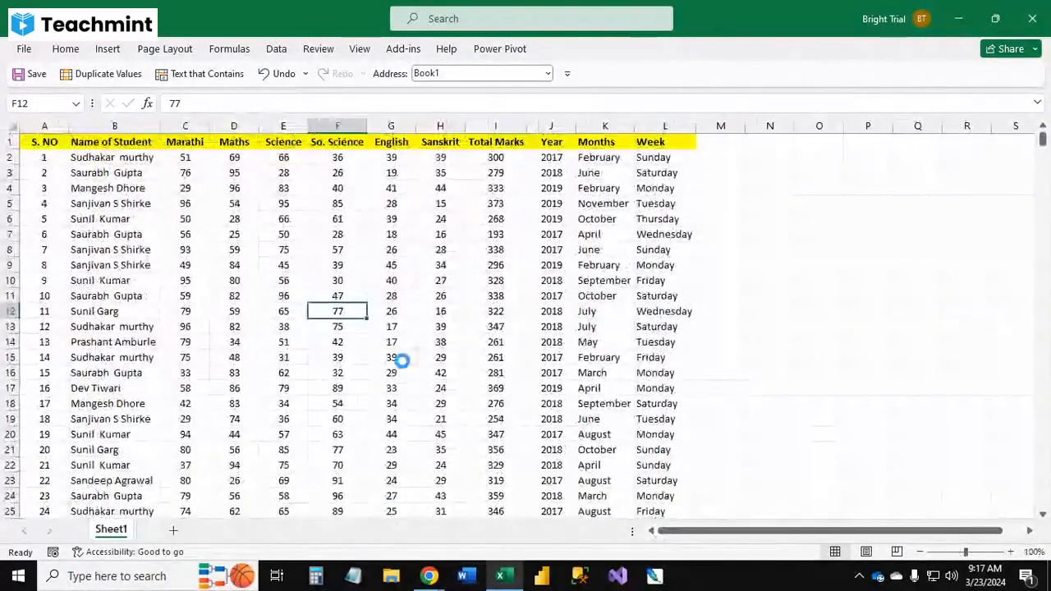
ctrl+scroll(401, 356, up, 1)
scroll(402, 360, up, 1)
click(946, 321)
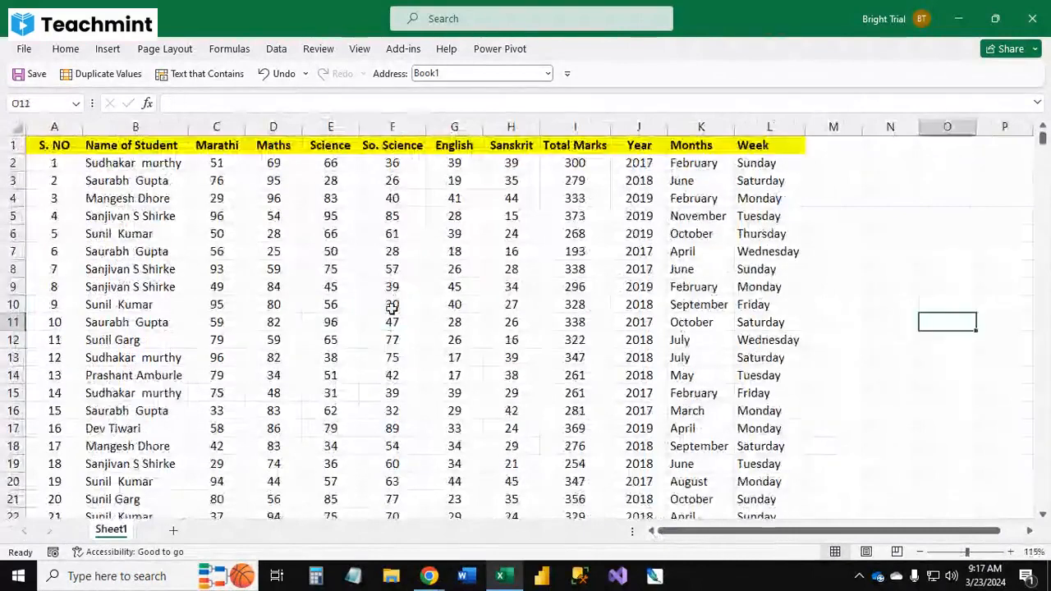
click(276, 49)
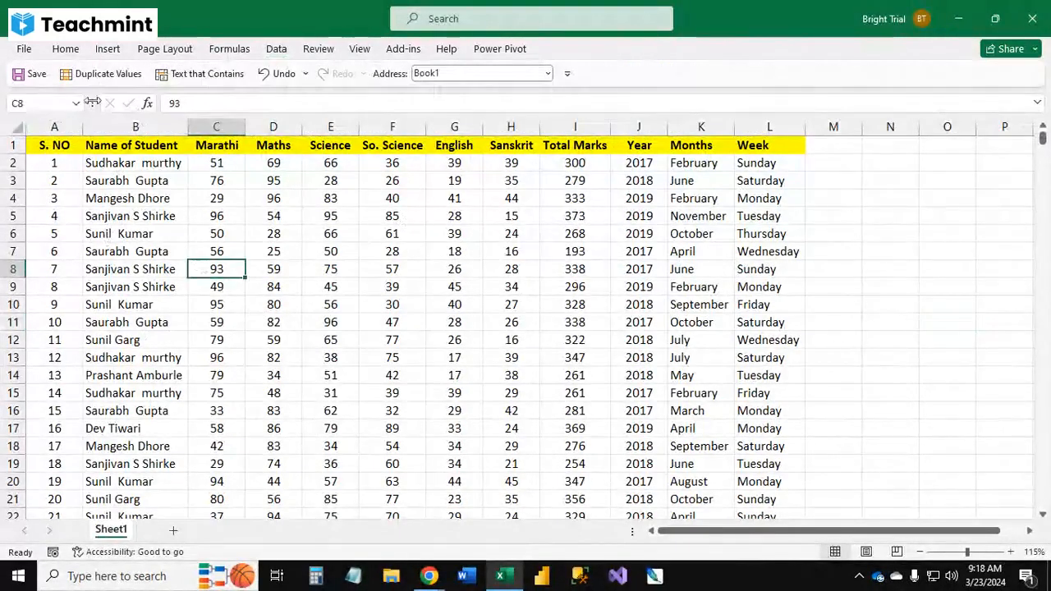
click(276, 48)
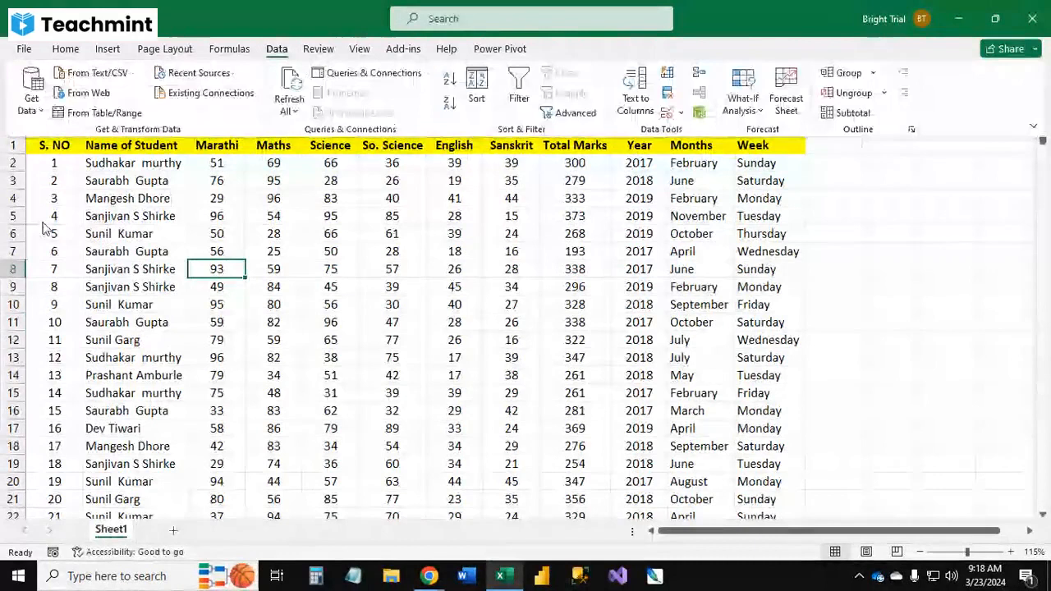
click(31, 111)
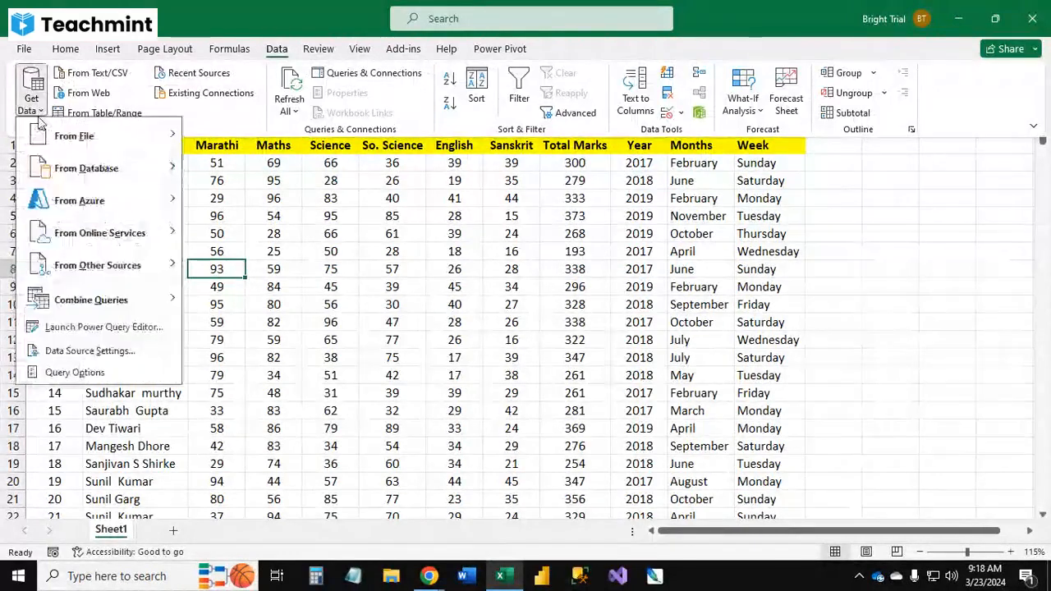
key(Escape)
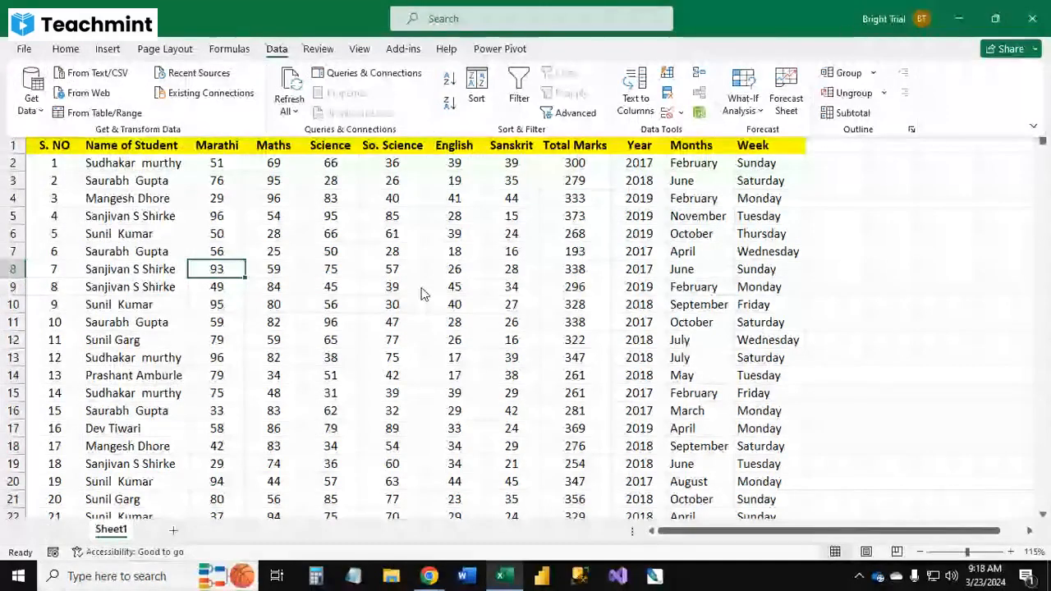
Step: Clear all the student data from Sheet1, leaving an empty sheet
click(509, 358)
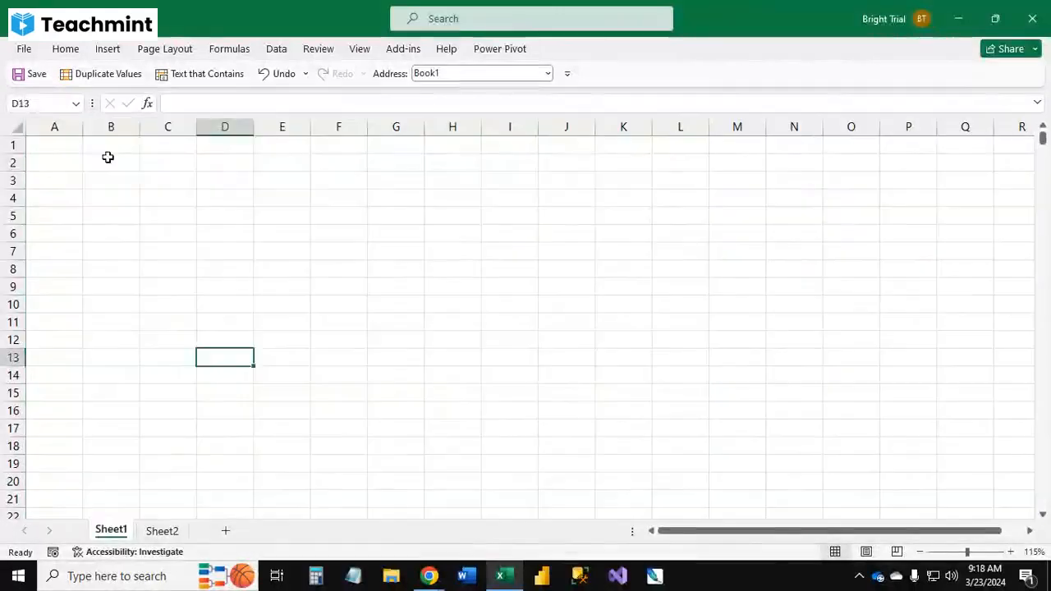
click(108, 159)
click(77, 161)
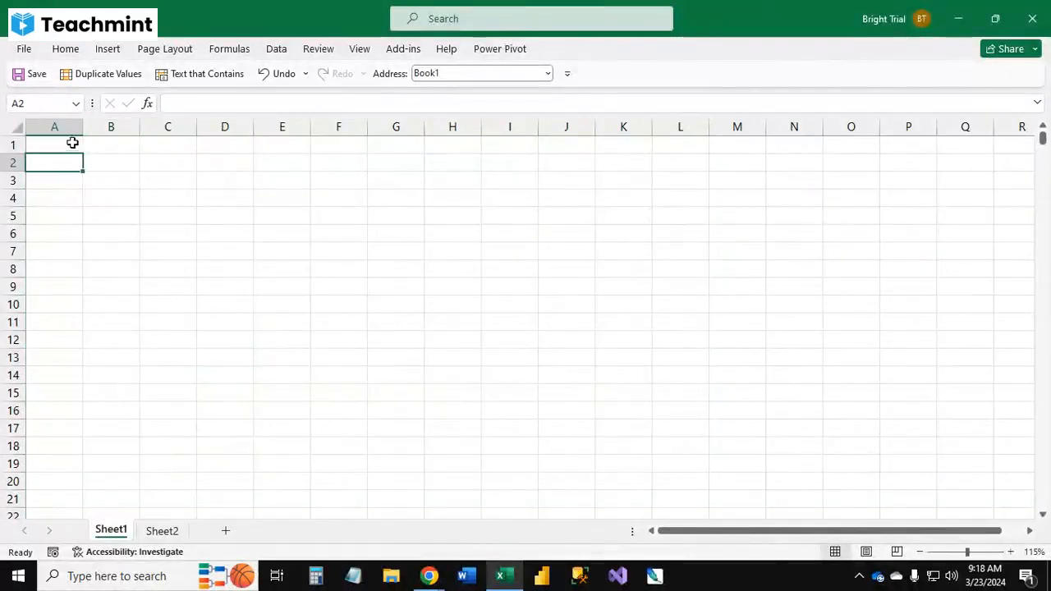
click(73, 143)
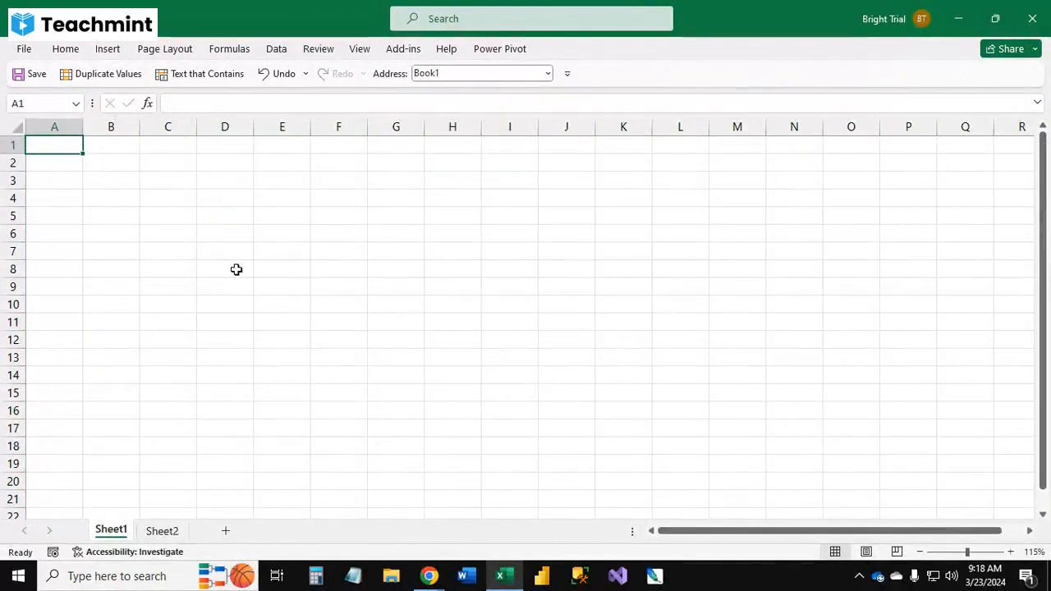
mouse_move(429, 575)
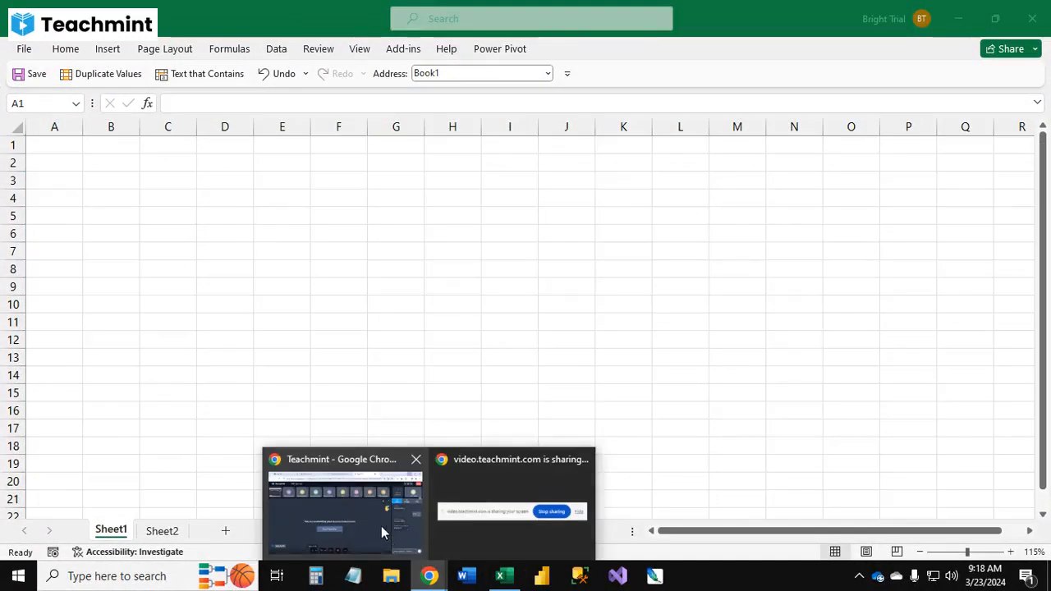
click(381, 525)
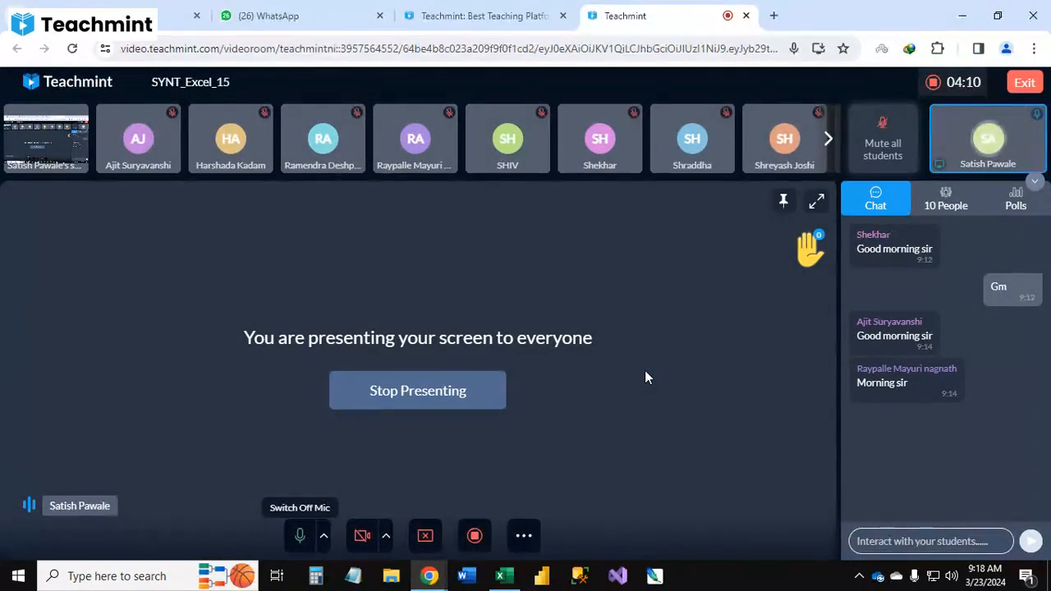
click(962, 16)
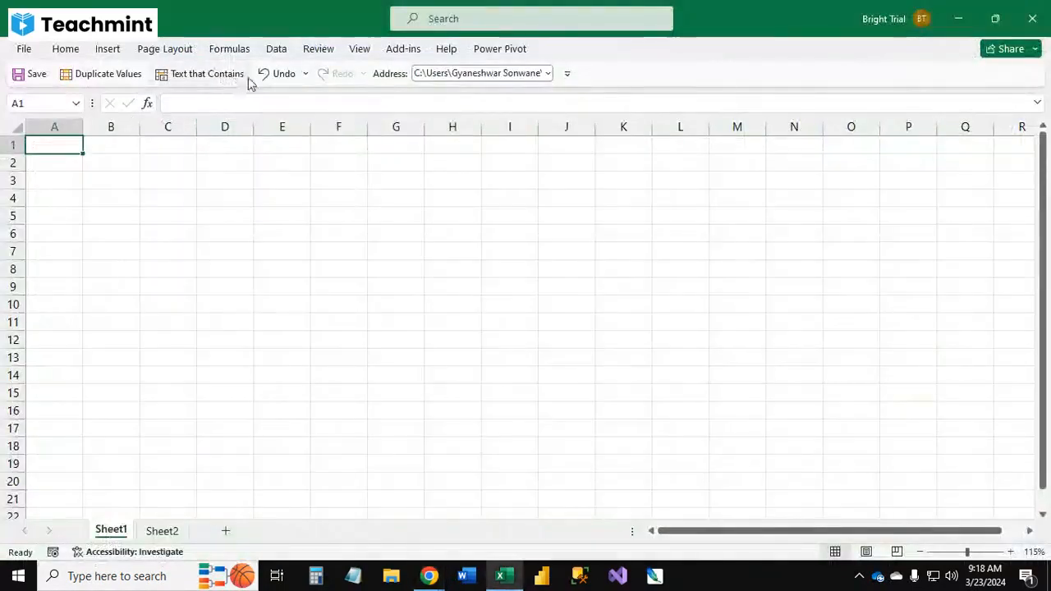
click(959, 20)
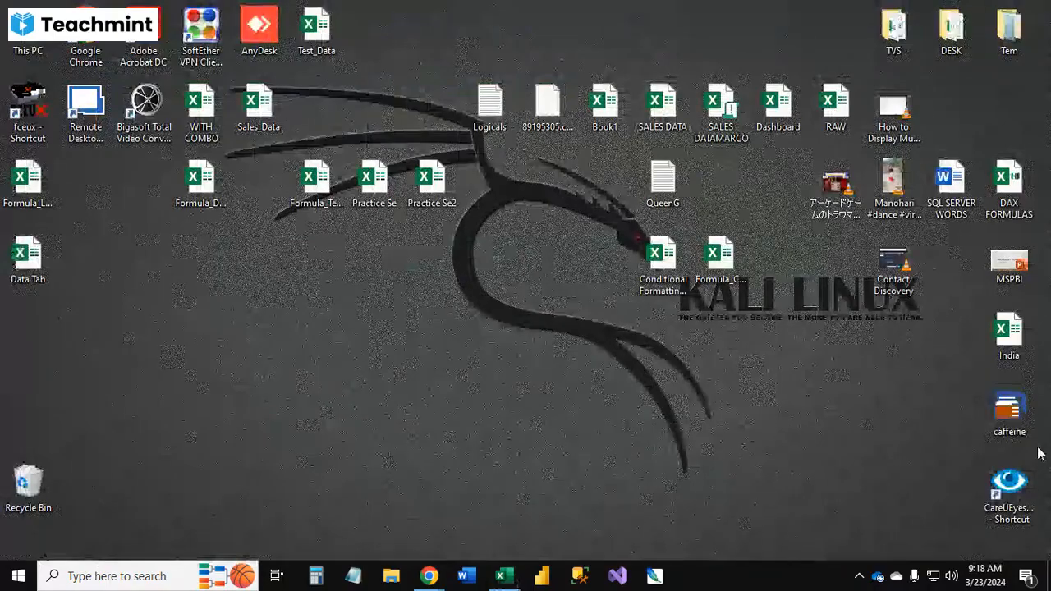
double_click(1024, 343)
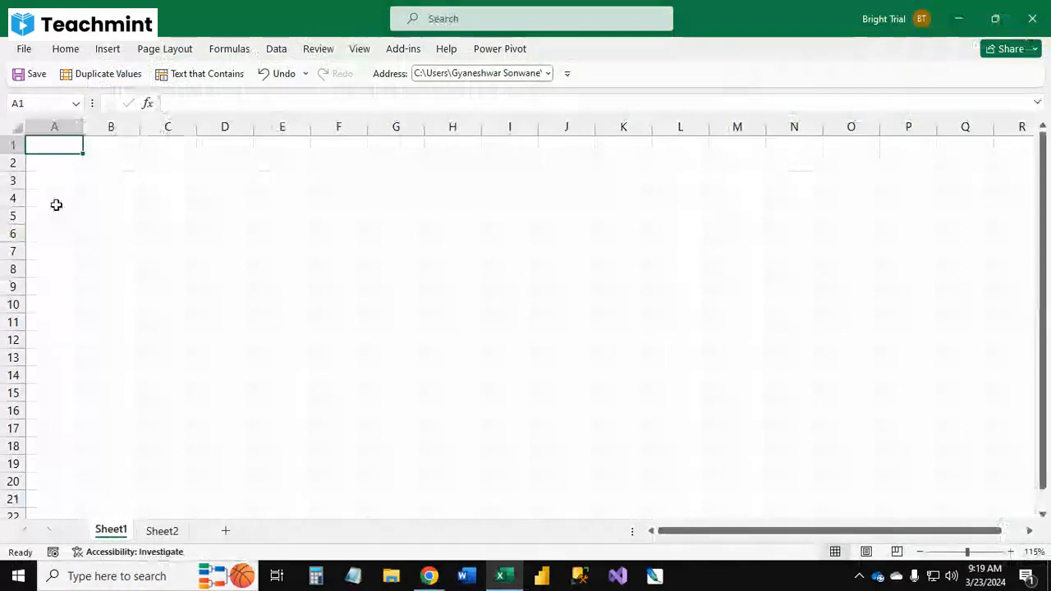
Step: Start a From Excel Workbook import and choose the India workbook on the Desktop
click(276, 48)
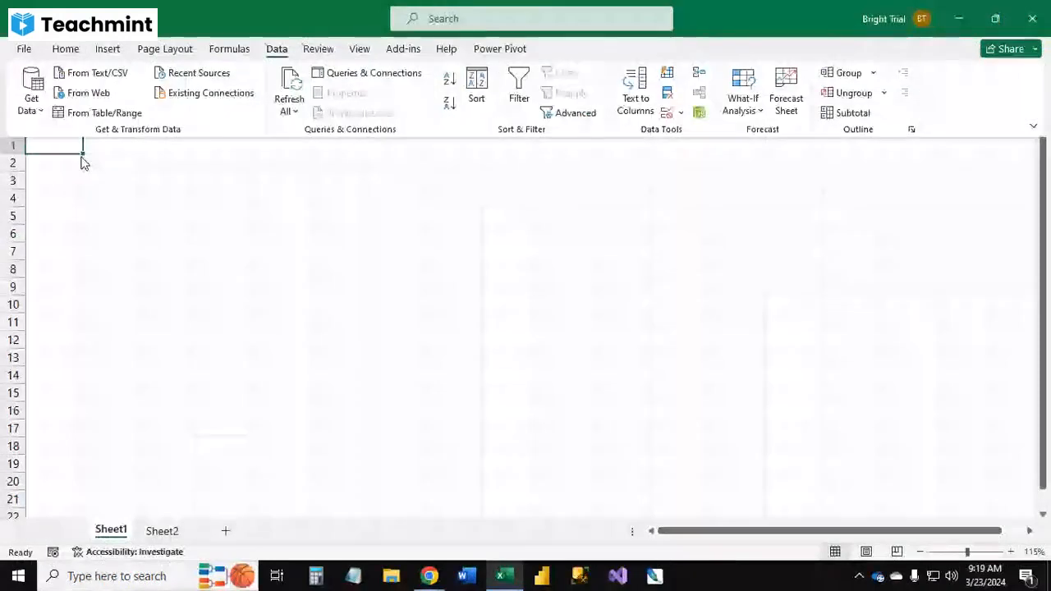
click(35, 107)
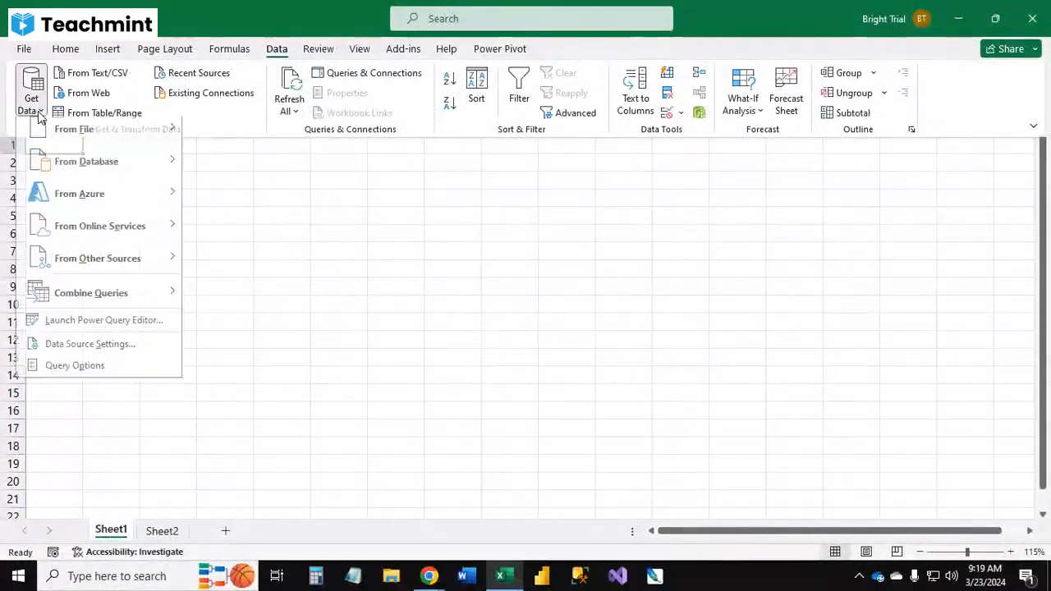
mouse_move(87, 141)
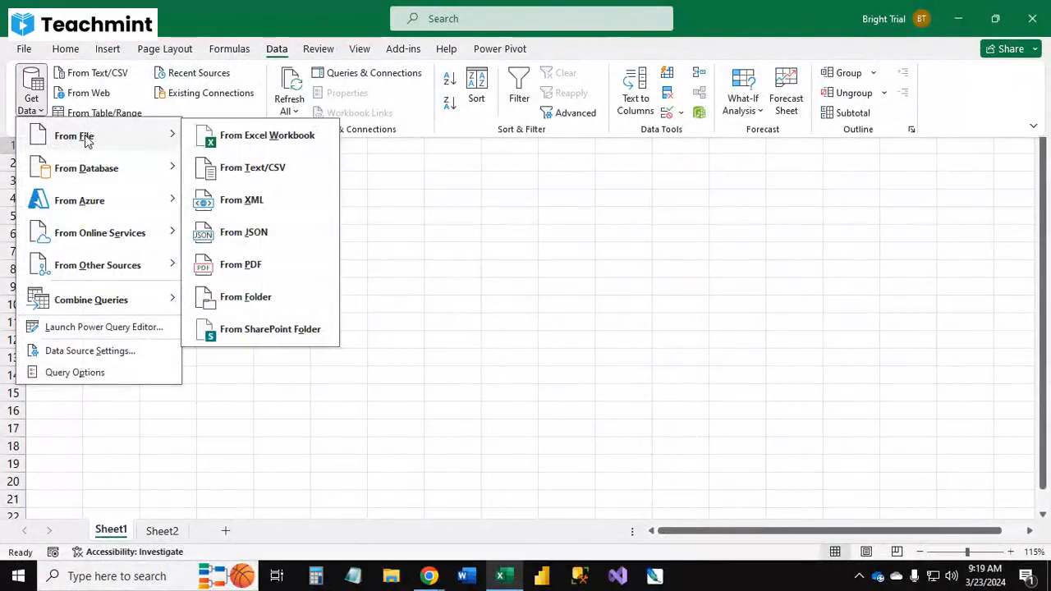
click(250, 148)
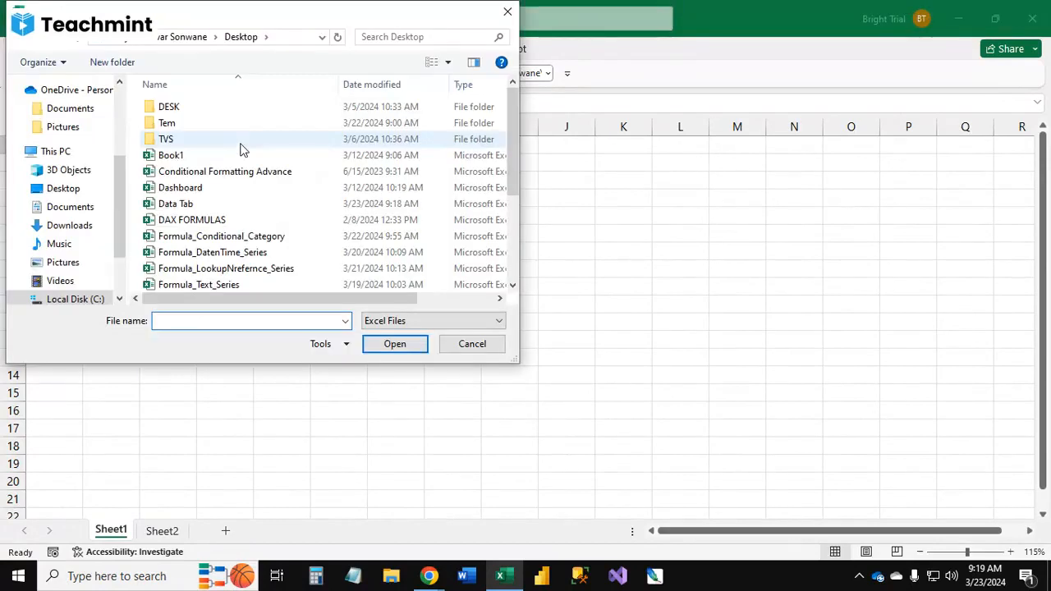
drag(118, 173, 118, 102)
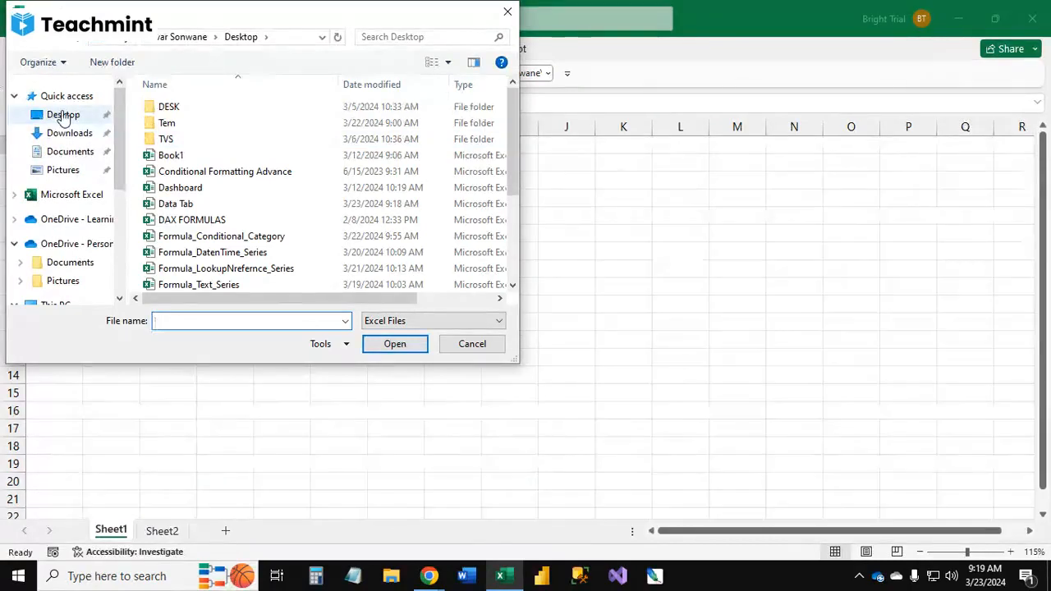
click(63, 115)
scroll(373, 195, down, 5)
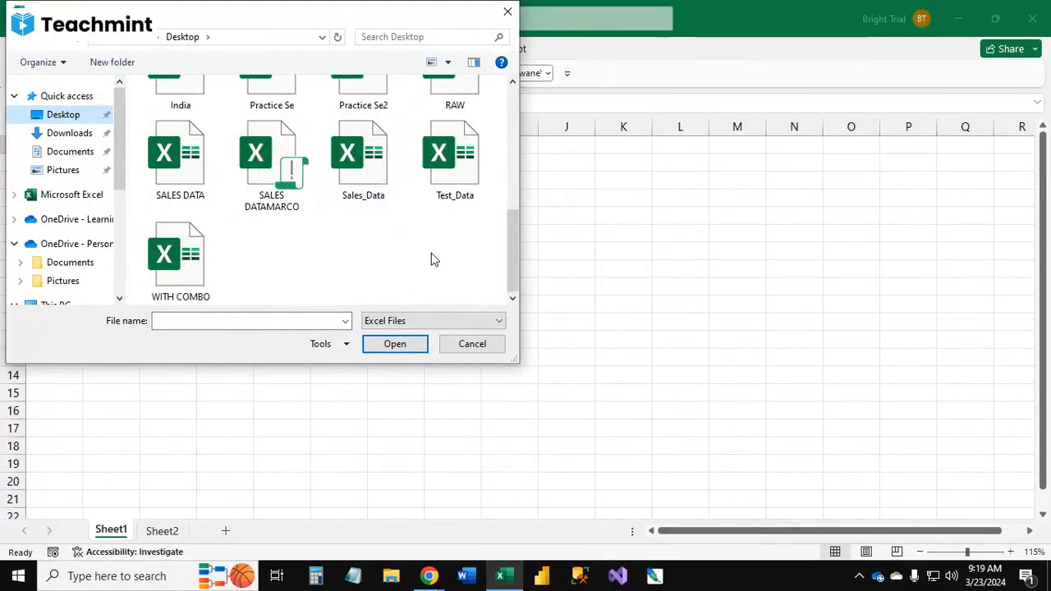
click(362, 158)
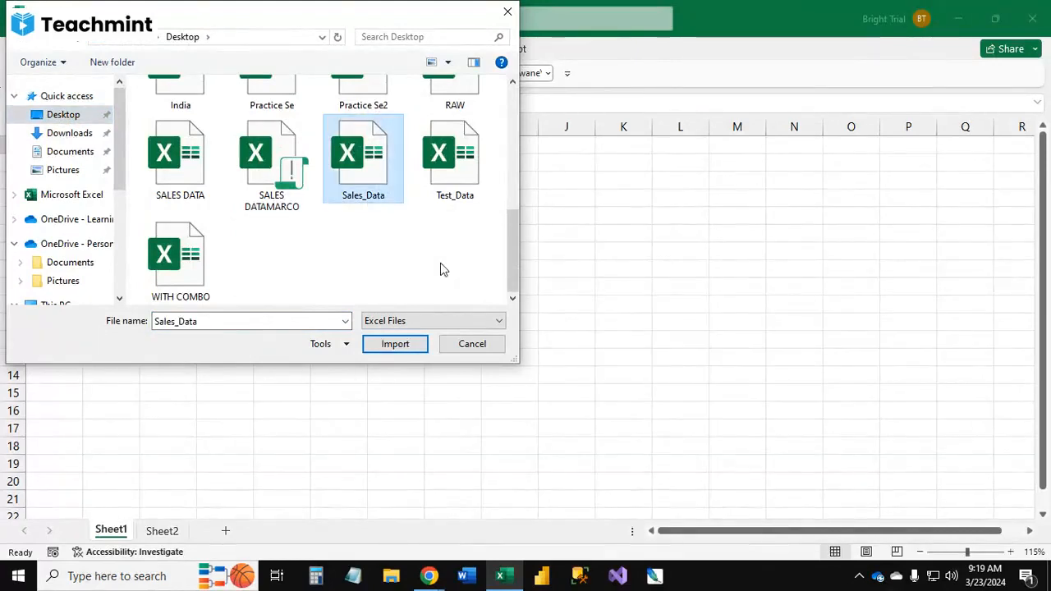
click(181, 96)
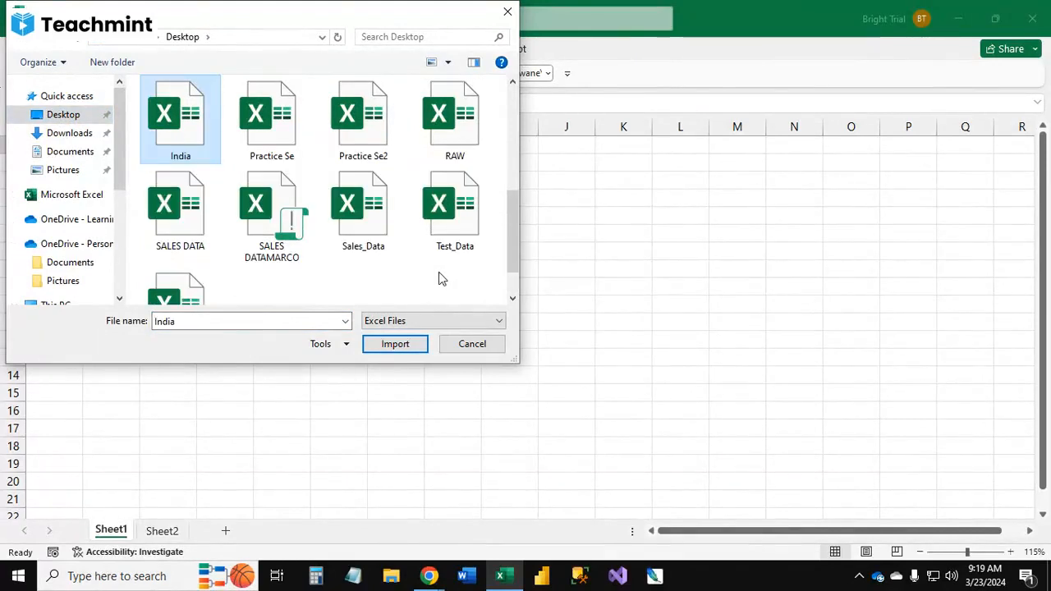
click(410, 344)
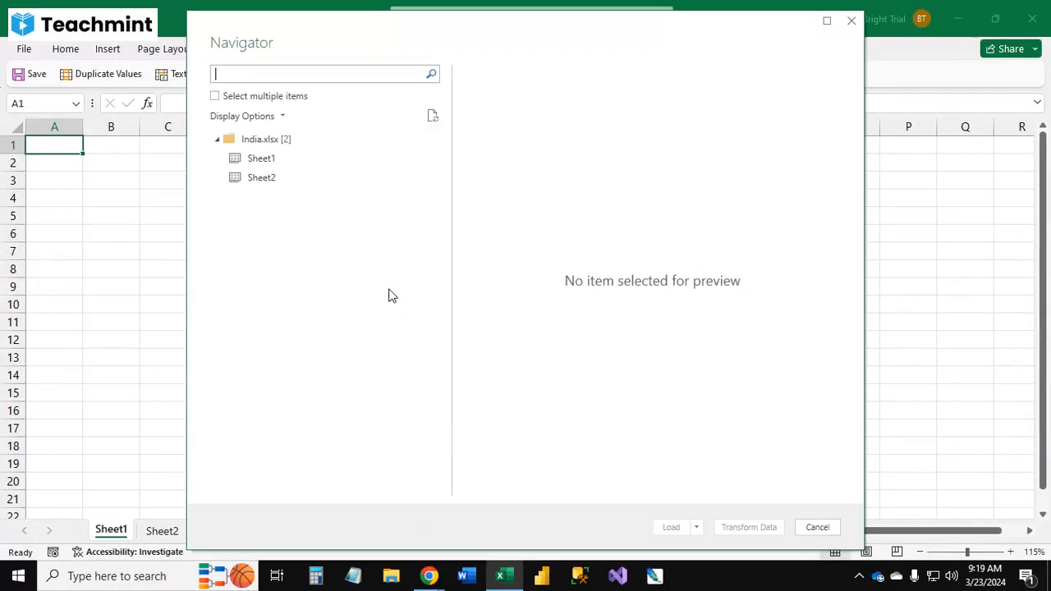
Step: Load the India workbook's Sheet1 into a new worksheet and close the Queries & Connections pane
click(262, 159)
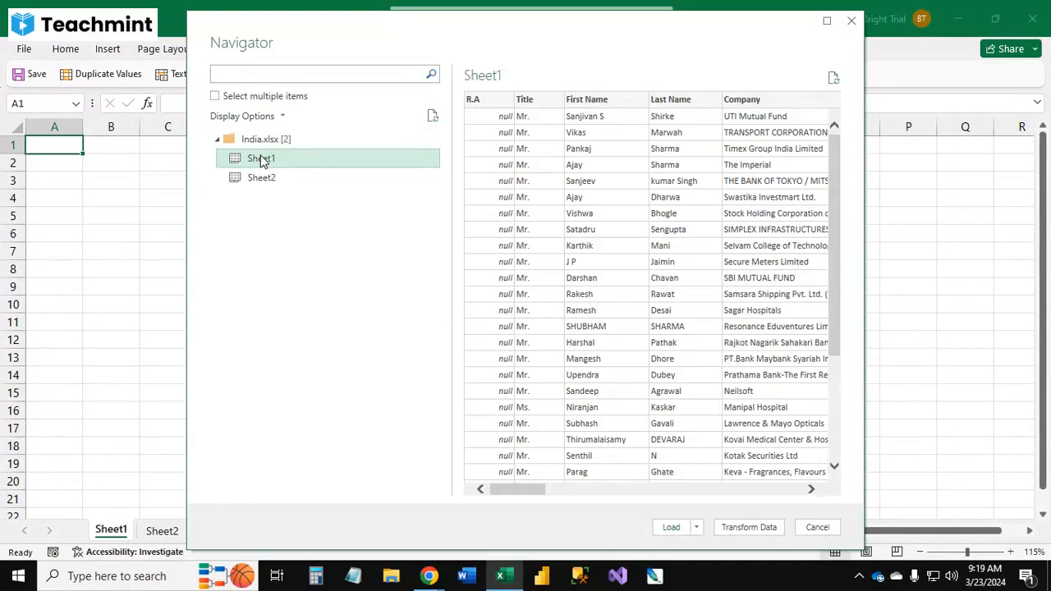
click(698, 528)
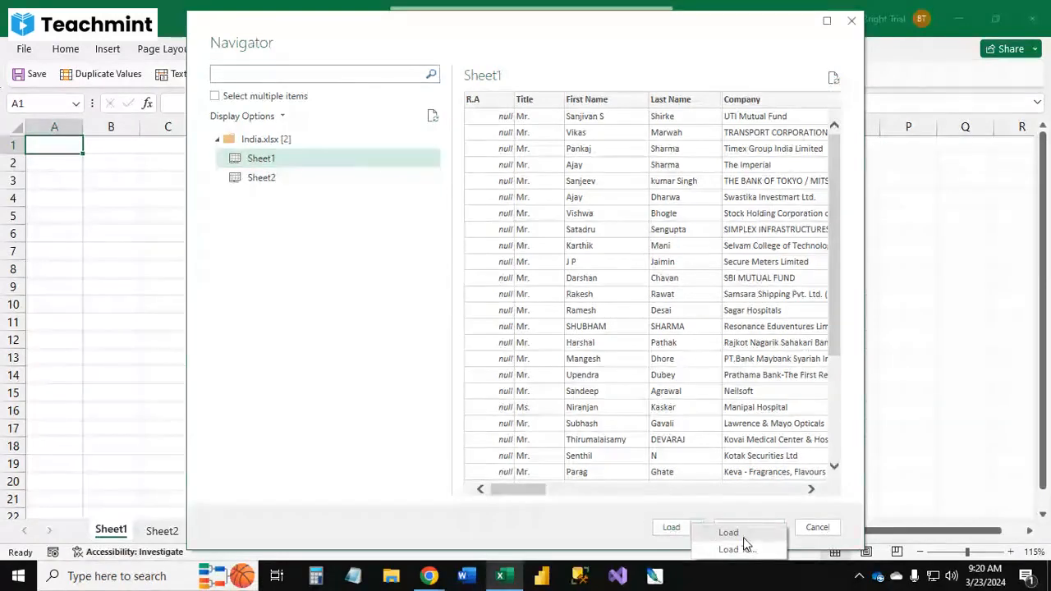
click(743, 538)
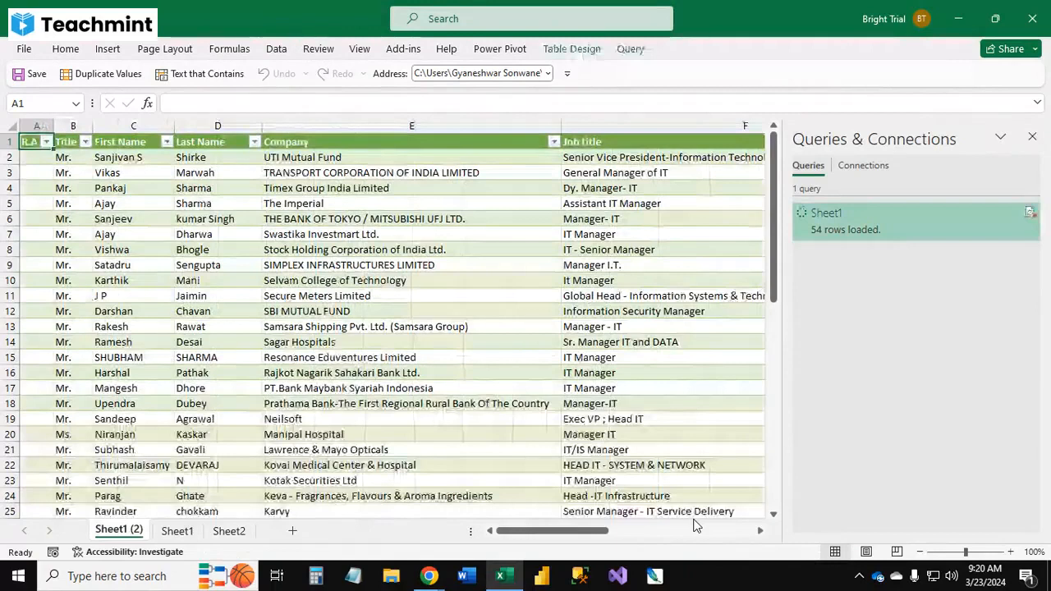
click(1032, 136)
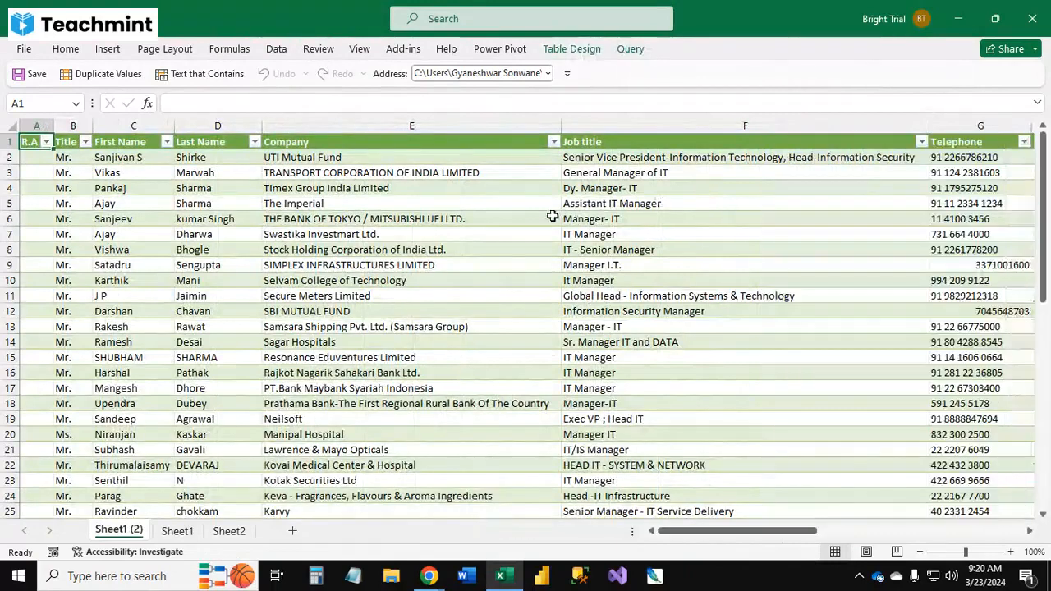
Step: Browse the imported contact table and review the Get Data file import options again
click(553, 216)
scroll(538, 267, down, 3)
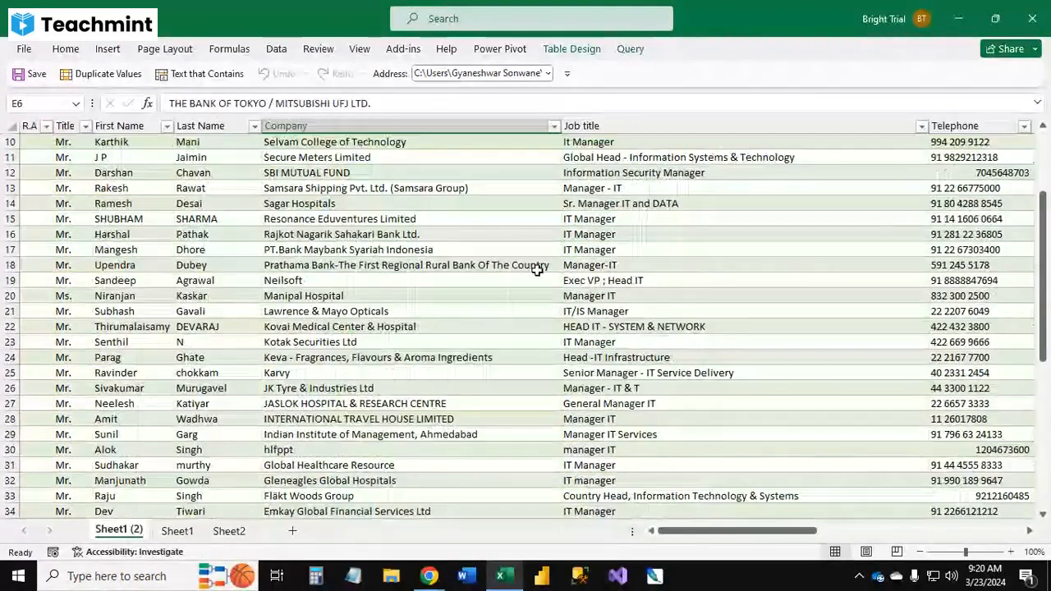
scroll(459, 283, up, 3)
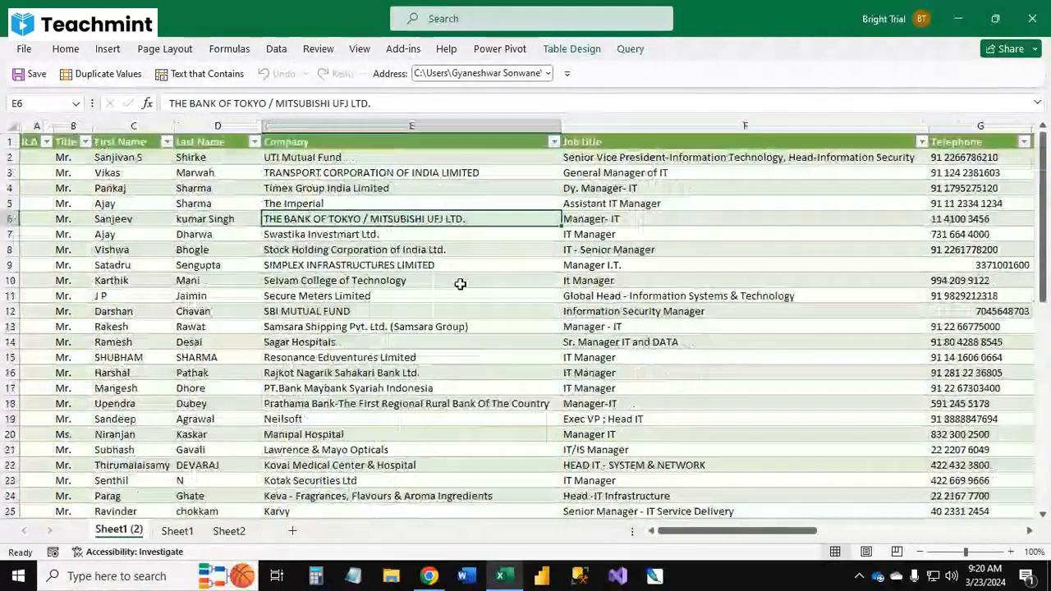
click(459, 282)
click(387, 220)
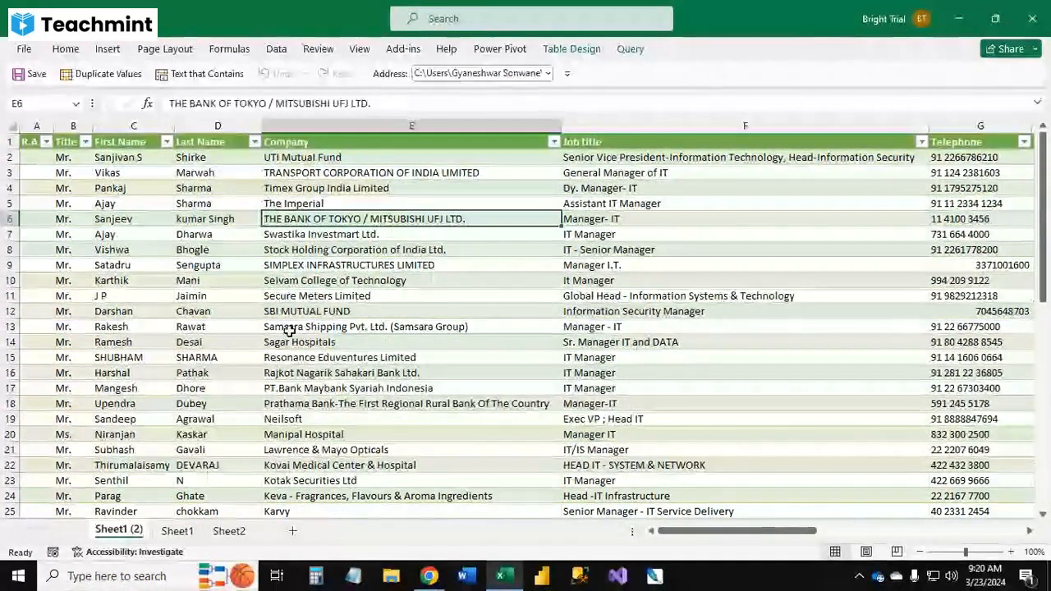
click(300, 295)
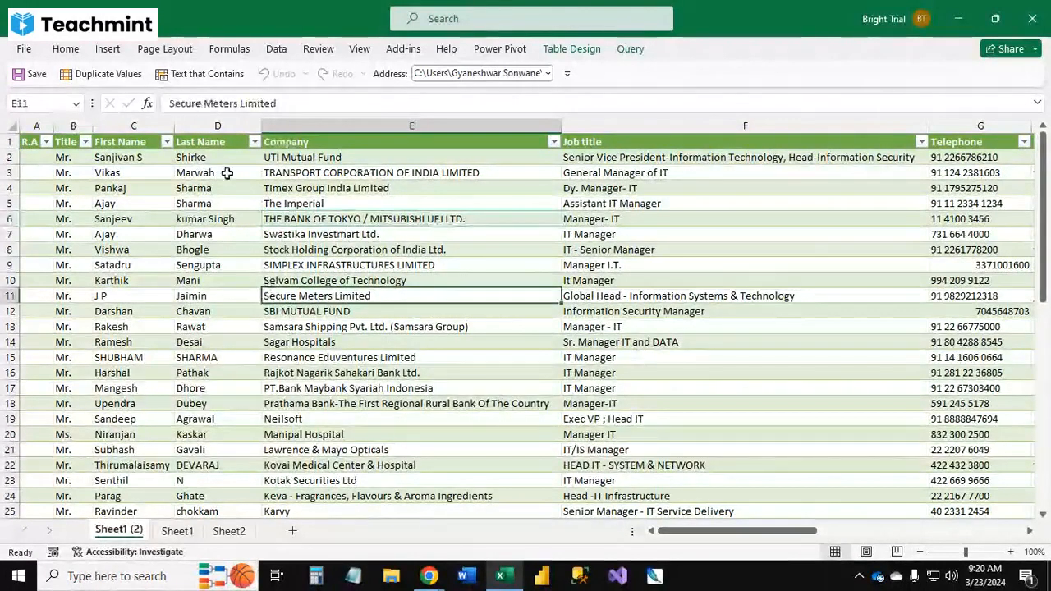
click(275, 49)
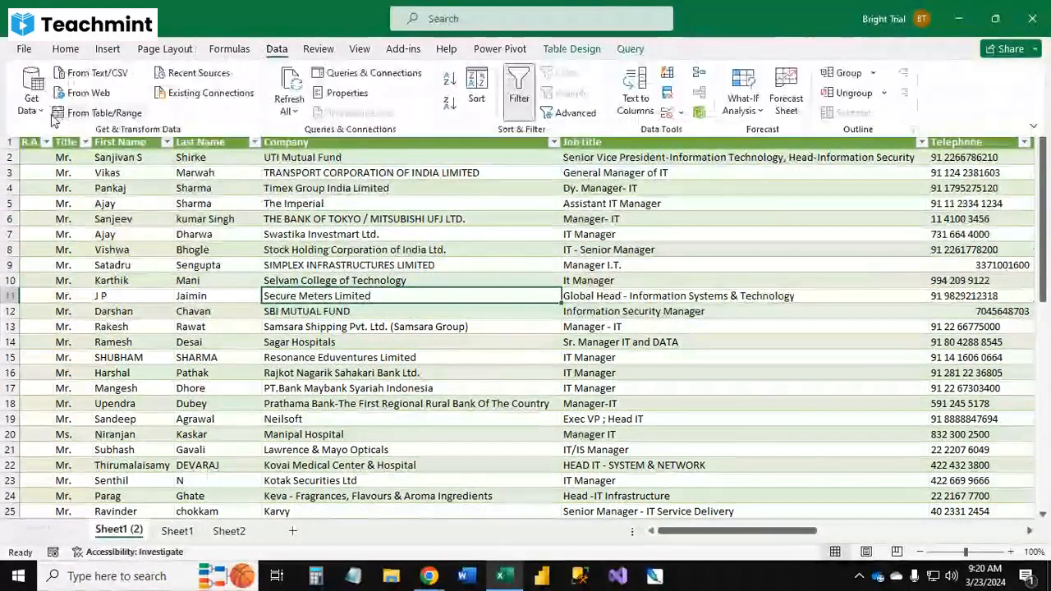
click(31, 92)
mouse_move(90, 146)
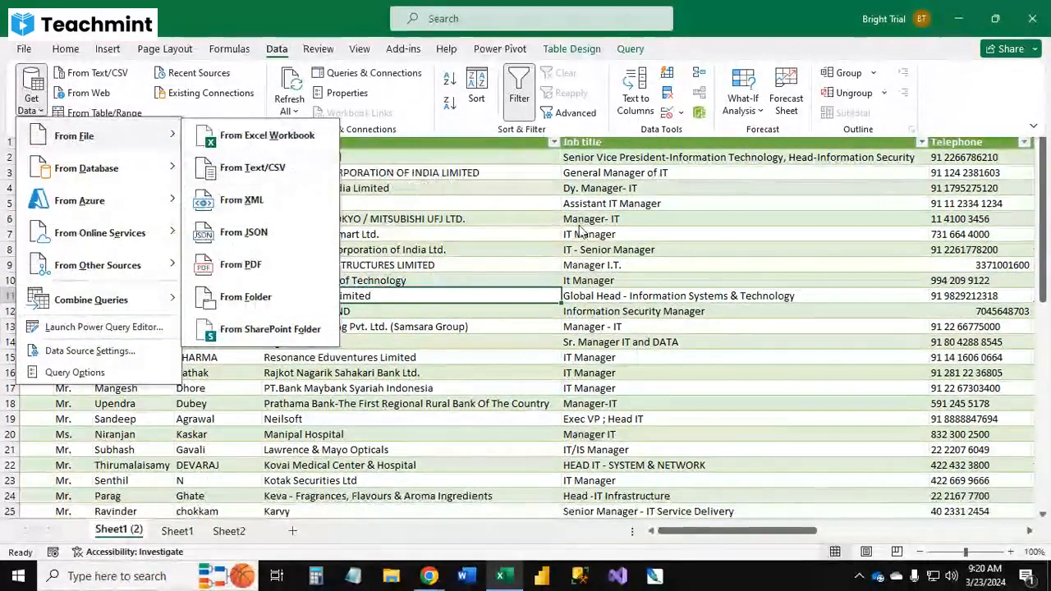
key(Escape)
click(367, 341)
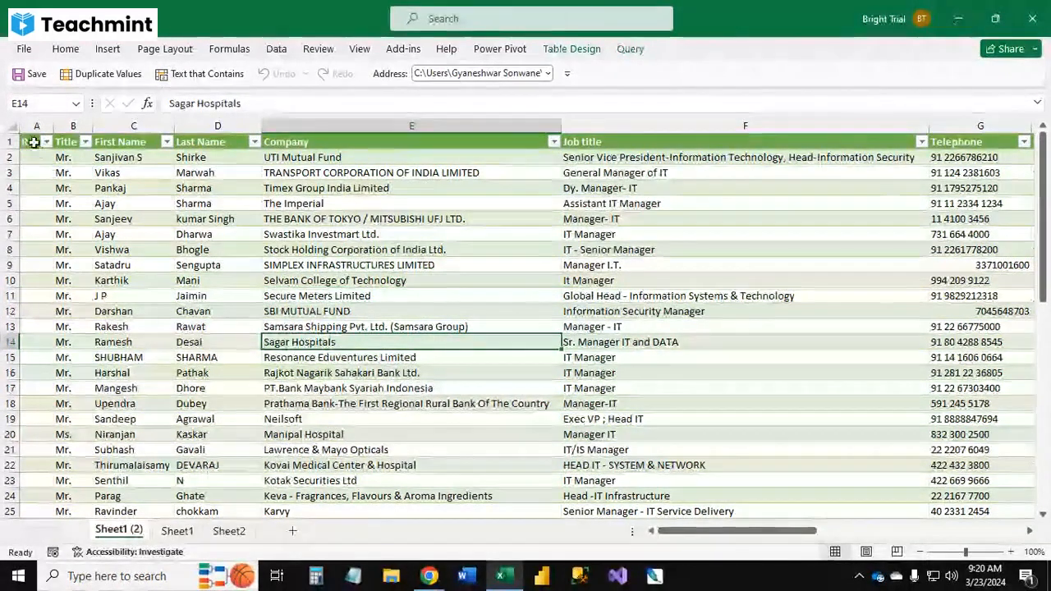
Step: Copy columns A to E of rows 1 to 19 and paste them into a new Notepad document
drag(30, 141, 501, 419)
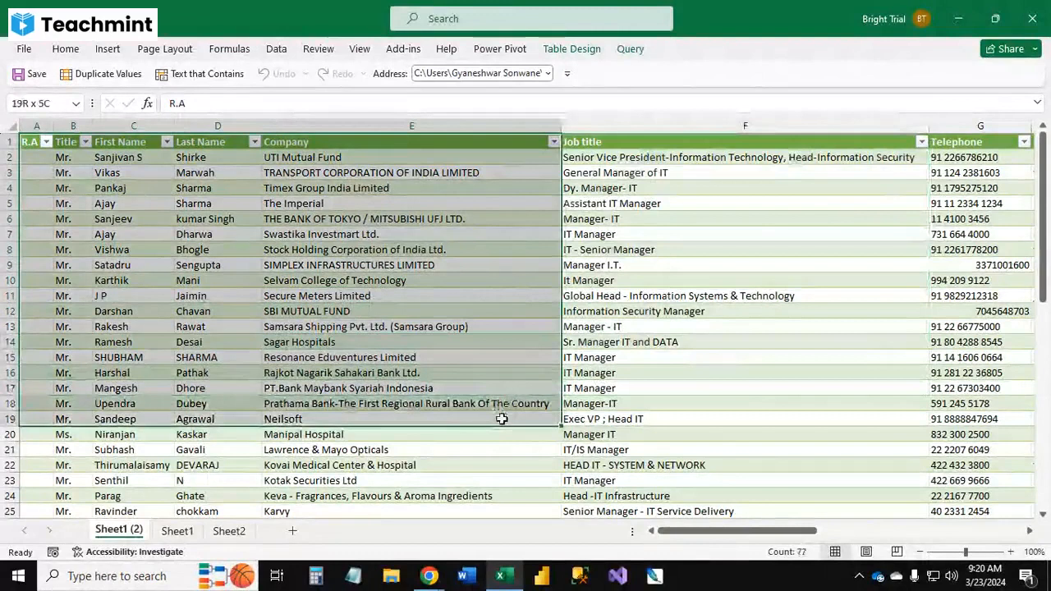
key(ctrl+c)
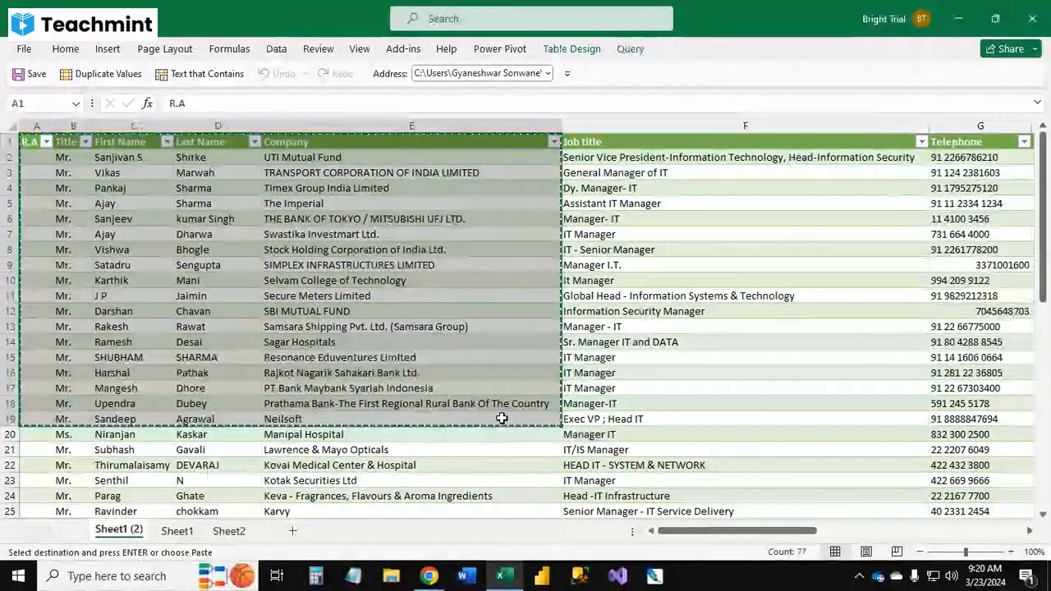
click(353, 576)
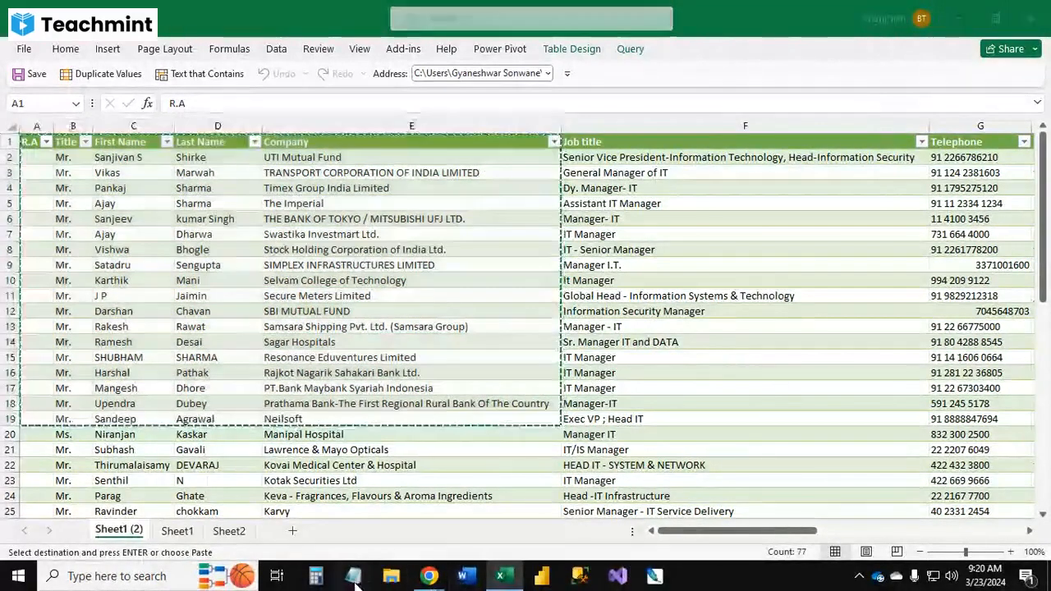
key(ctrl+v)
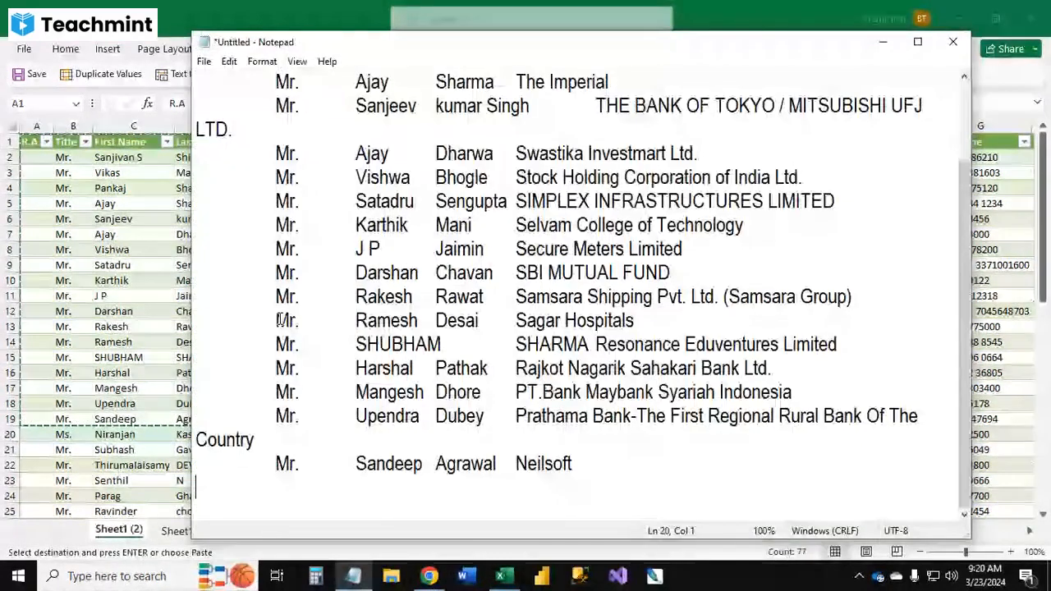
Step: Save the Notepad document as TextFile on the Desktop and close Notepad
click(204, 61)
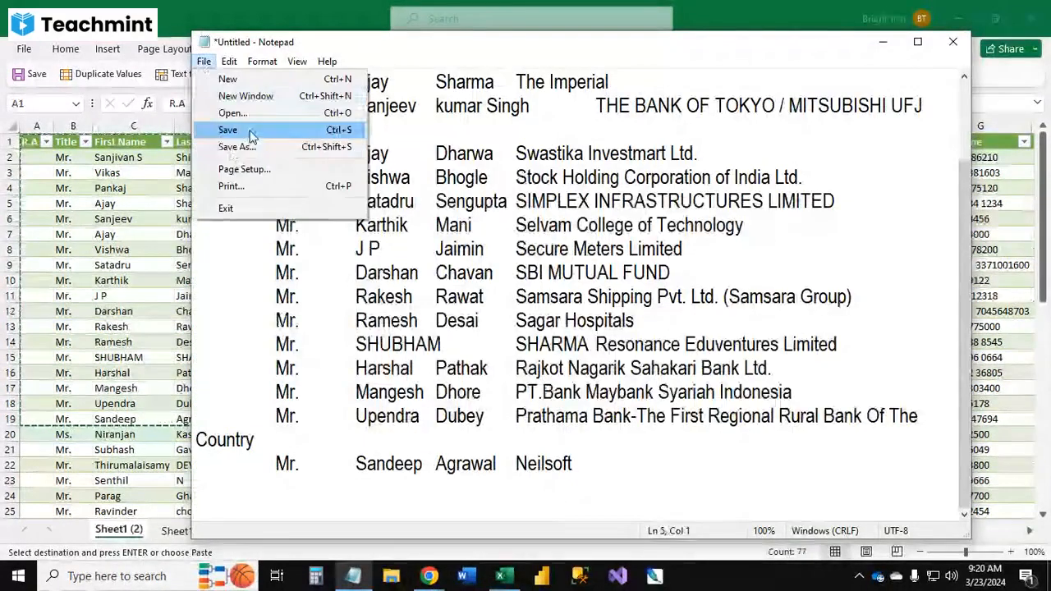
click(222, 128)
text(T)
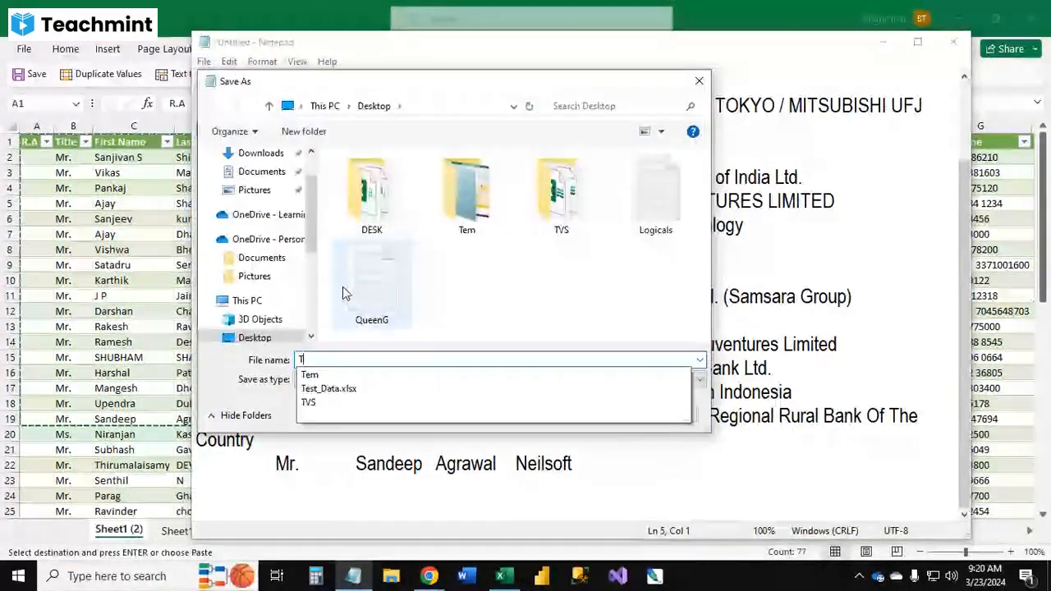
text(extFile)
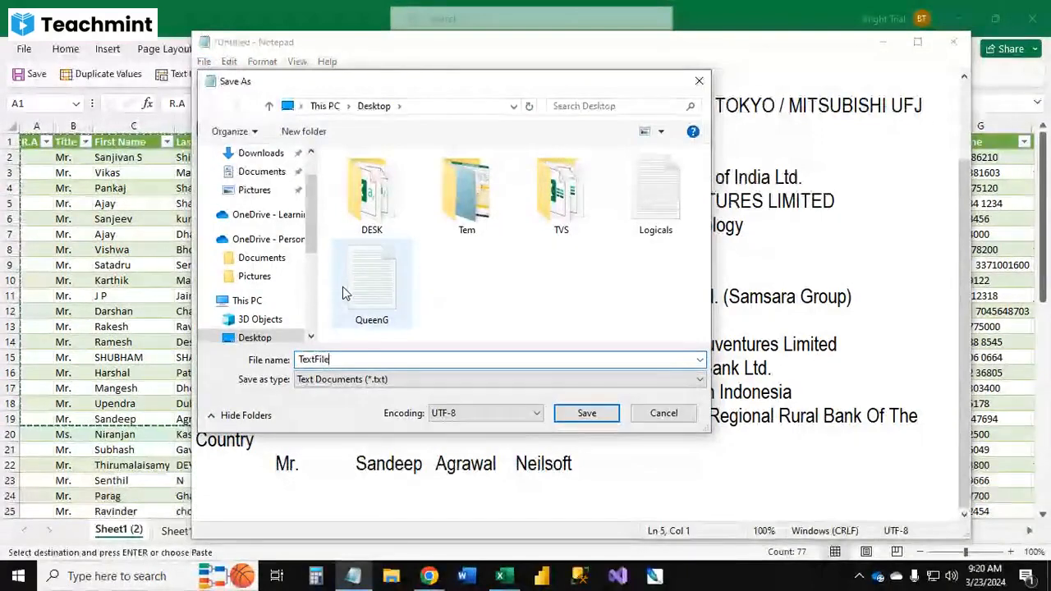
scroll(310, 223, up, 2)
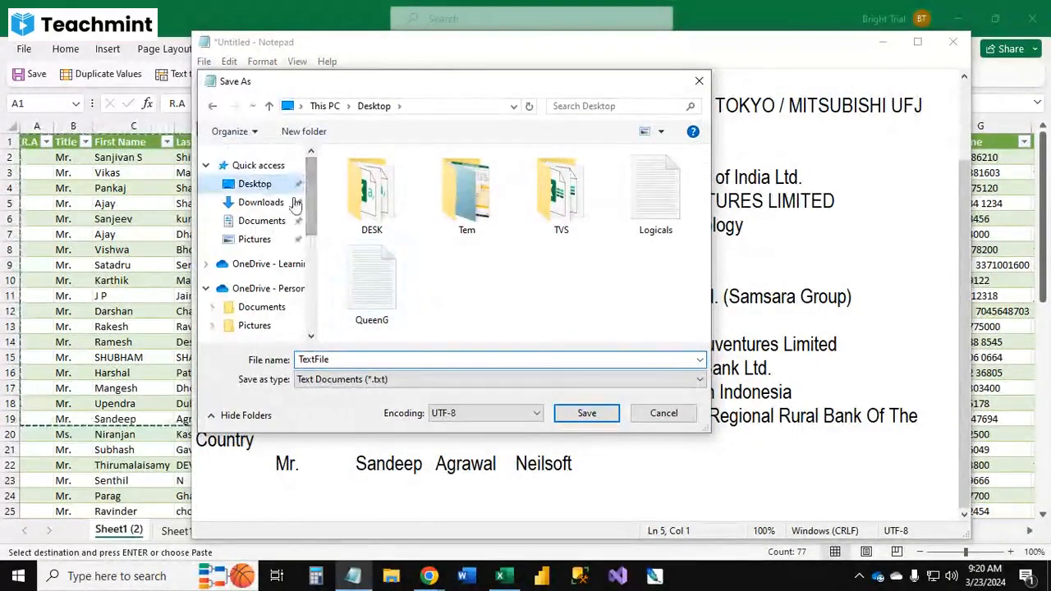
click(586, 413)
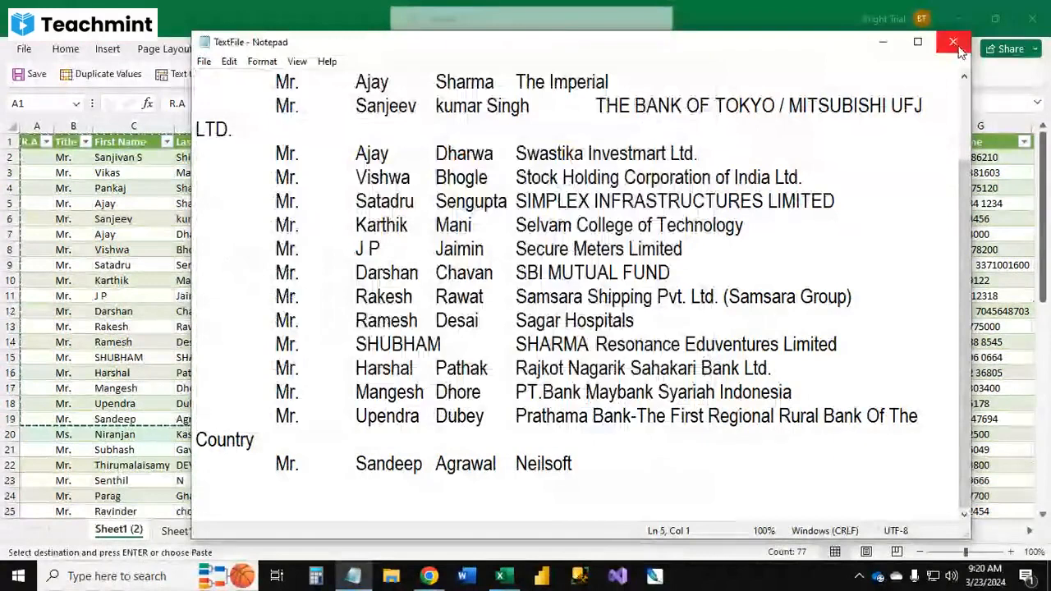
click(955, 46)
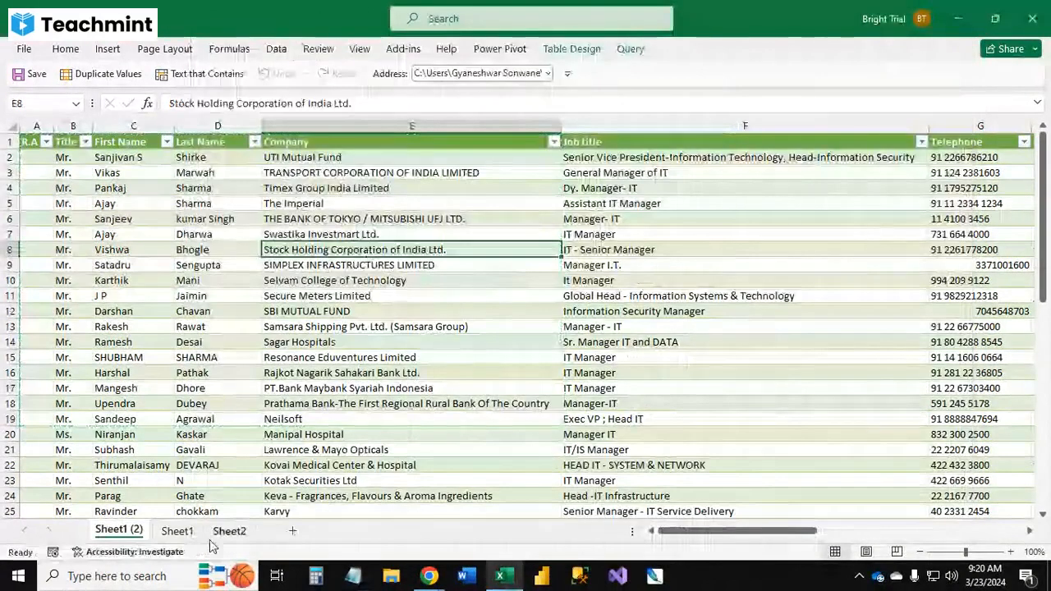
Step: Import TextFile from the Desktop with Get Data From Text/CSV and load it into a new worksheet
click(178, 531)
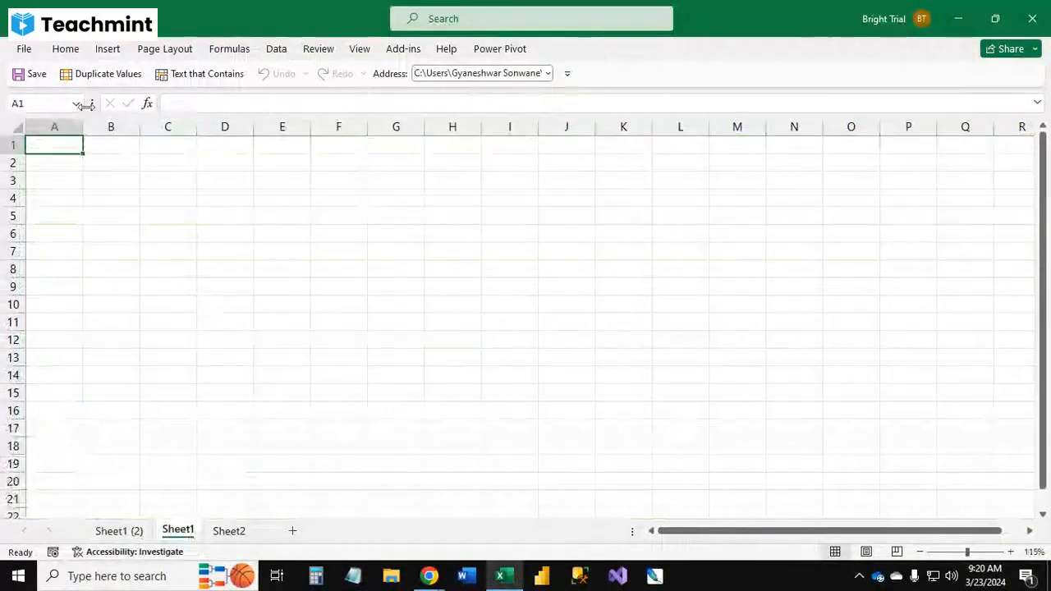
click(277, 50)
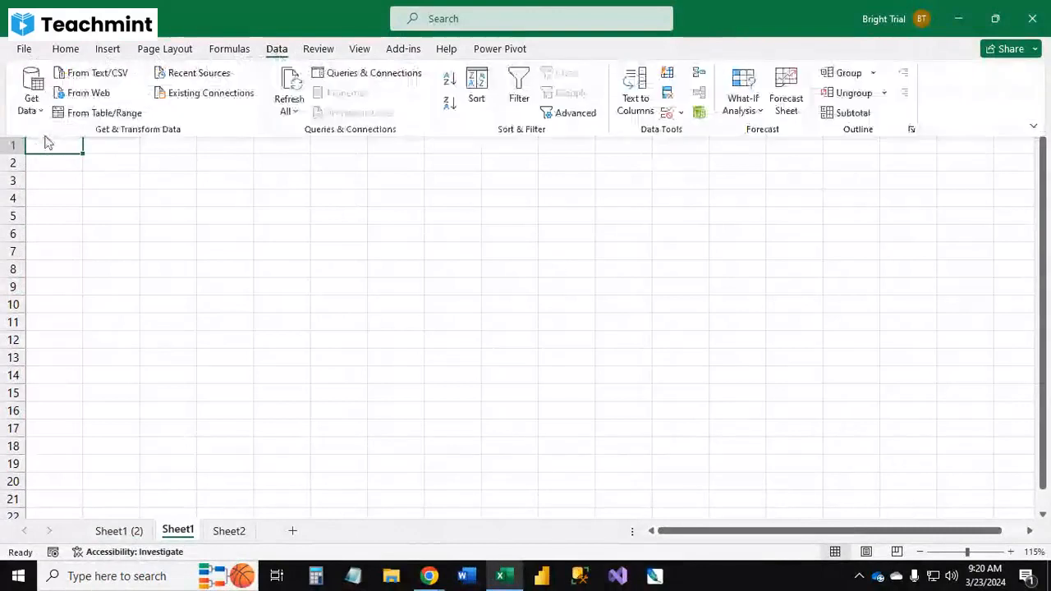
click(32, 114)
mouse_move(150, 136)
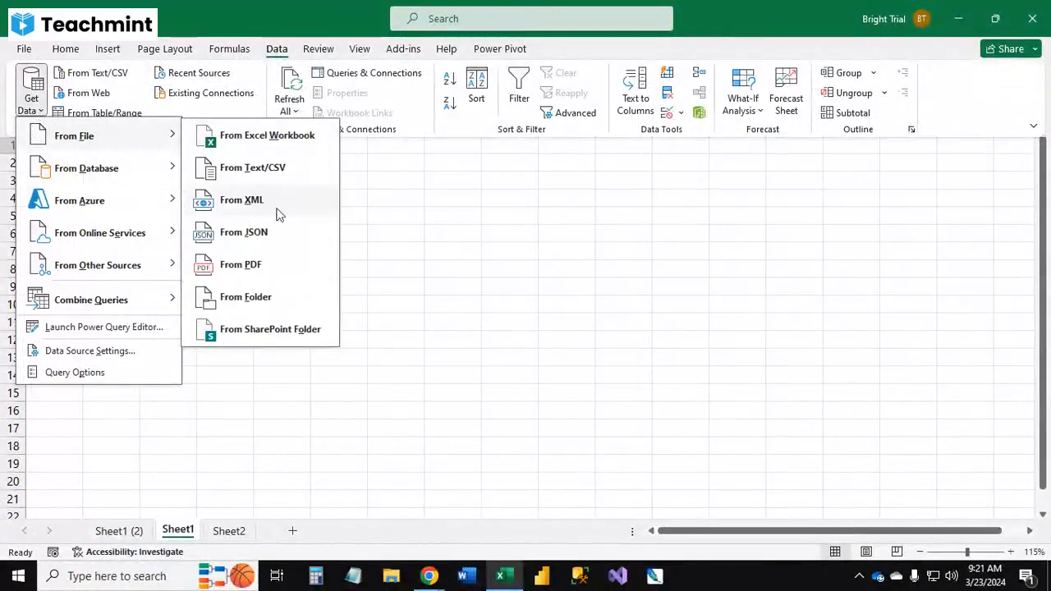
click(263, 168)
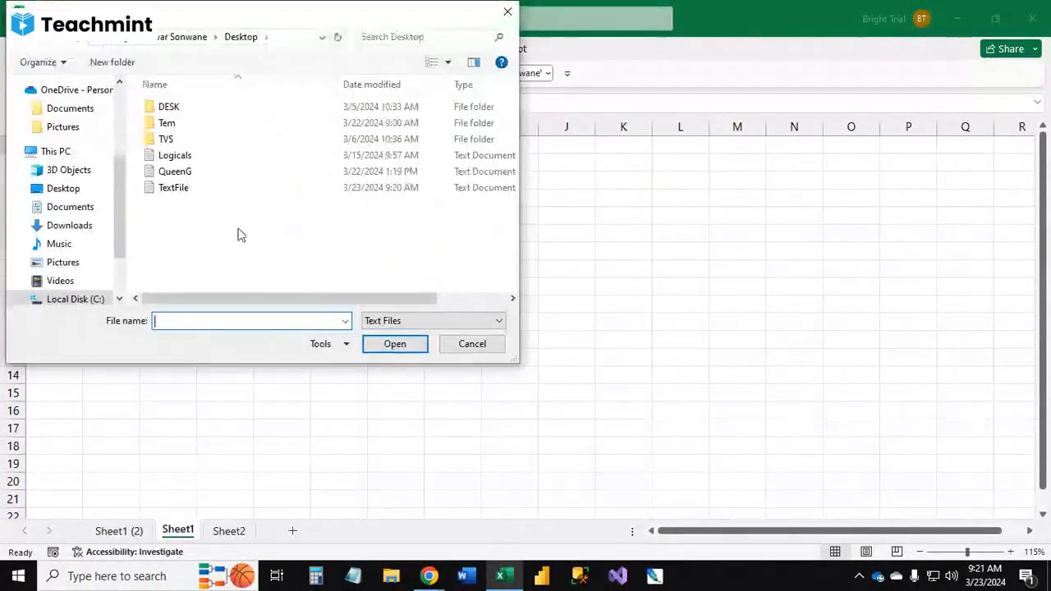
click(173, 194)
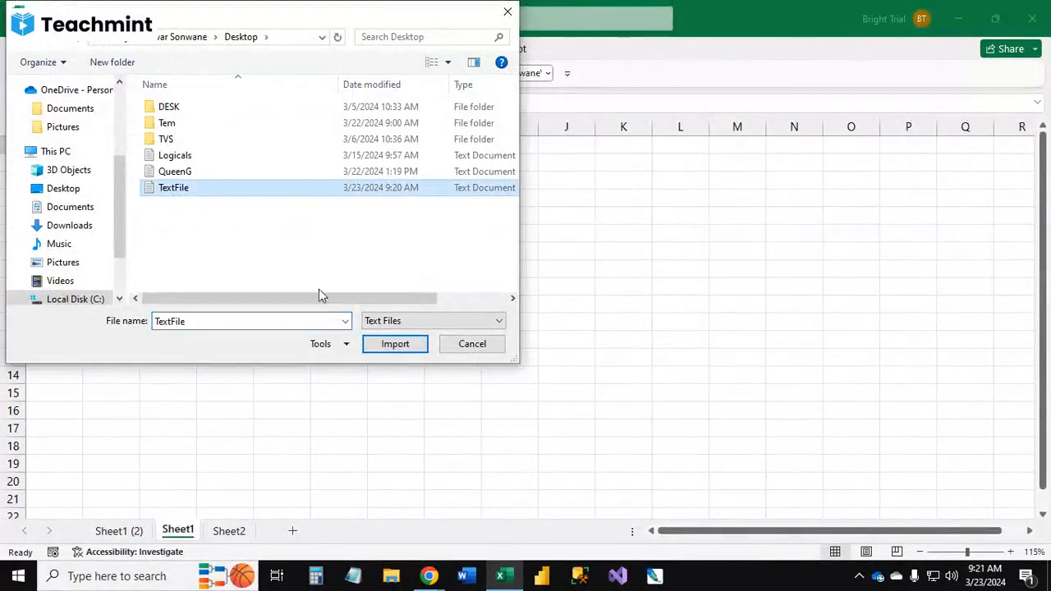
click(395, 344)
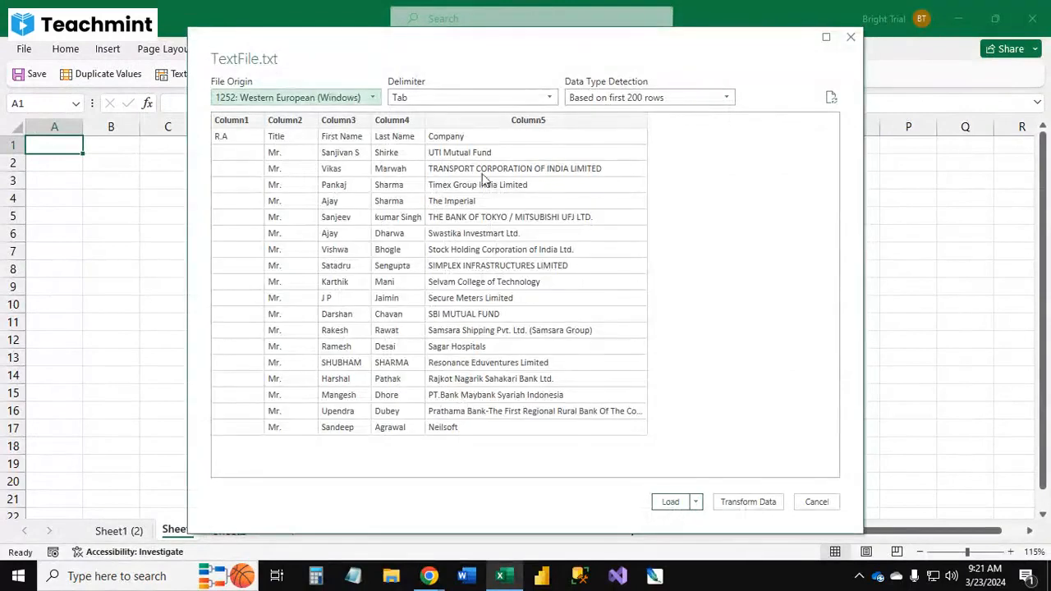
click(696, 501)
click(724, 520)
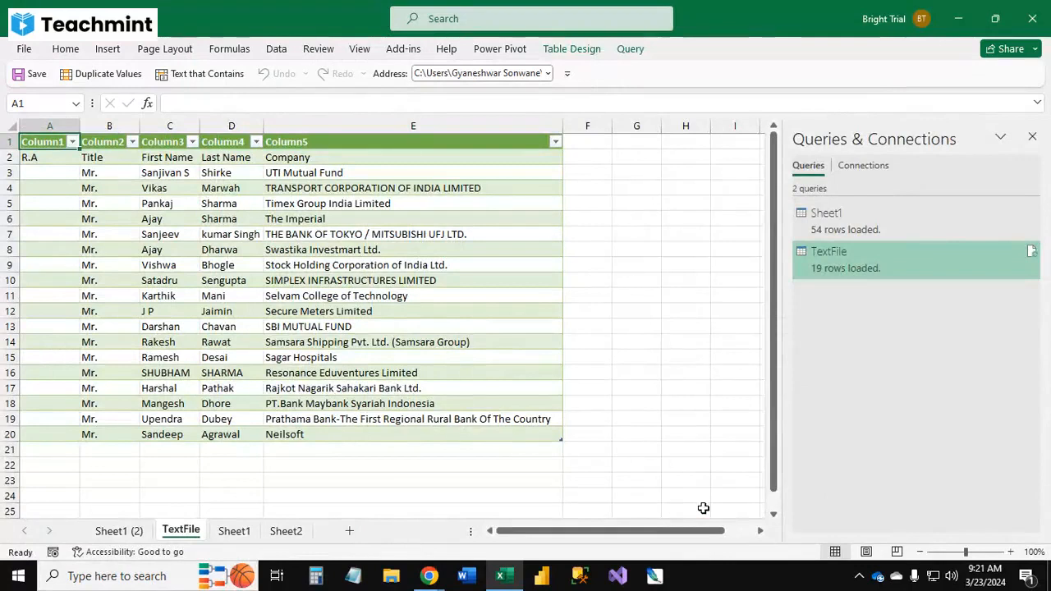
Step: Close the Queries & Connections pane and review the Get Data From File import options again
click(636, 265)
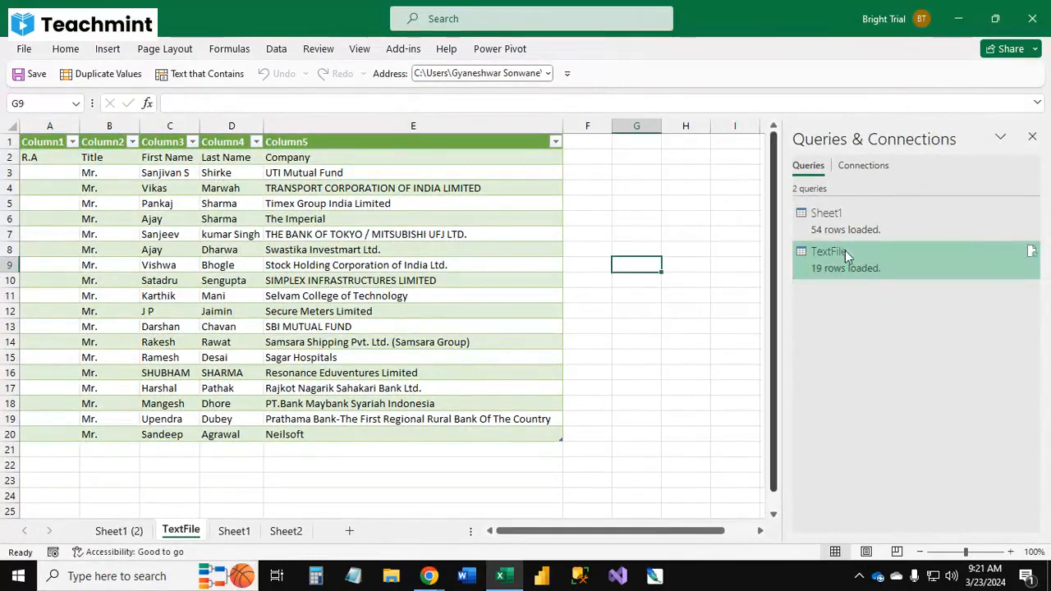
click(1032, 137)
click(653, 234)
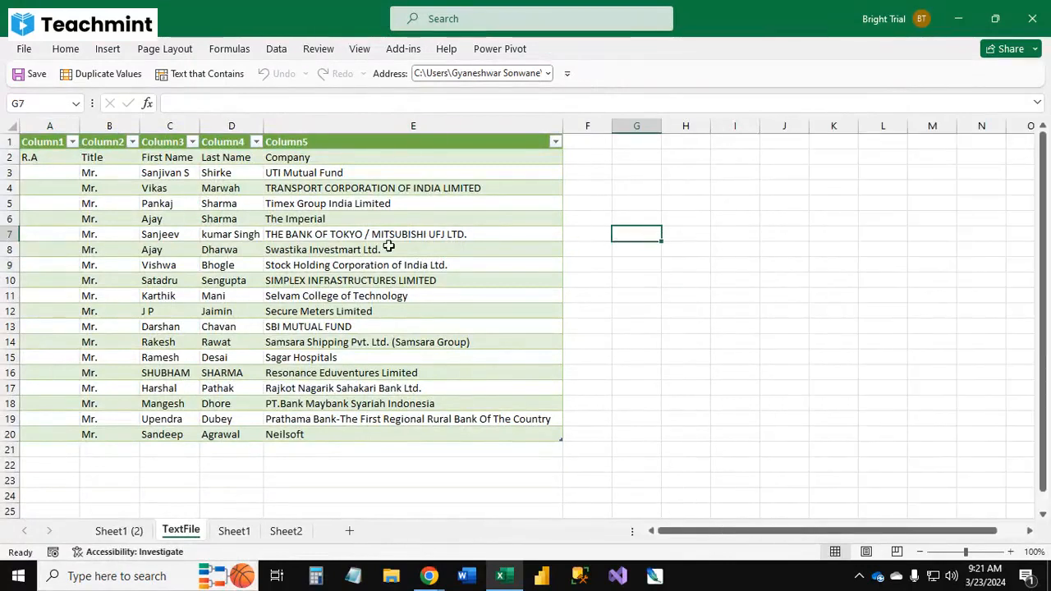
click(277, 50)
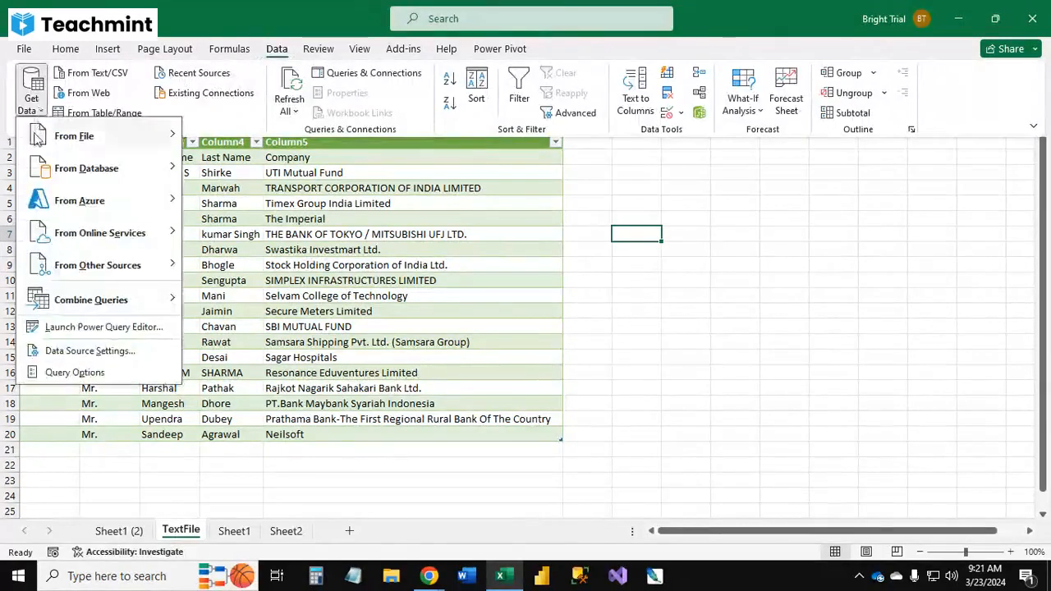
mouse_move(103, 141)
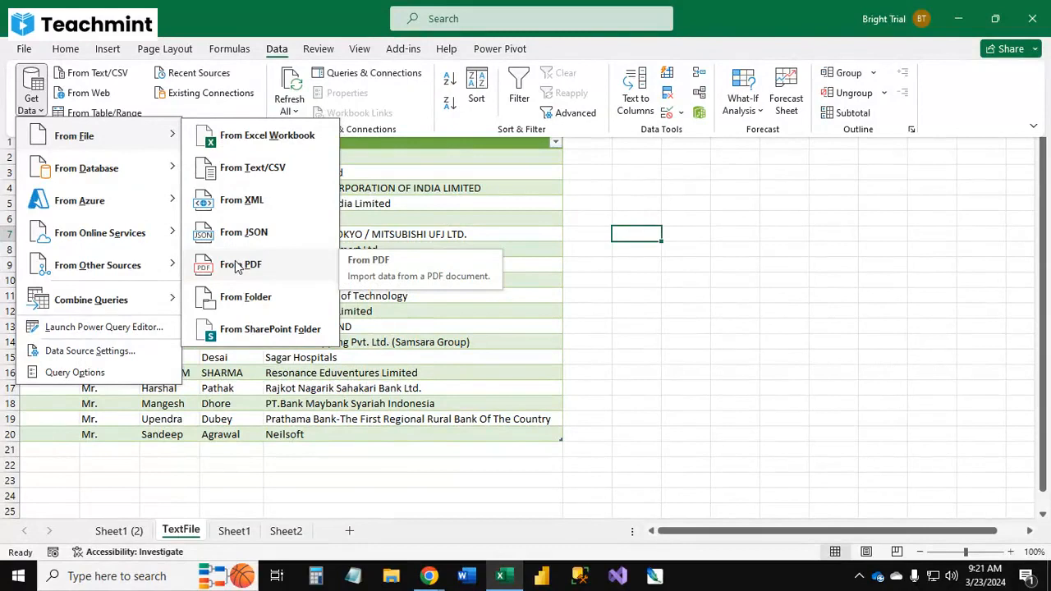
click(487, 361)
click(233, 283)
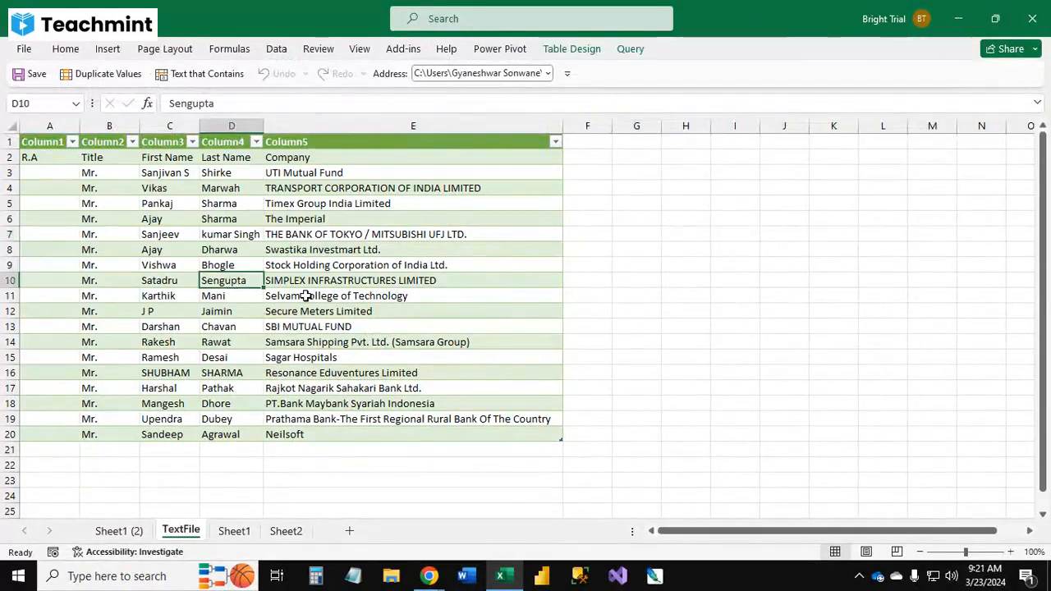
Step: Copy the whole TextFile table and paste it into a new blank Word document
key(ctrl+a)
key(ctrl+a)
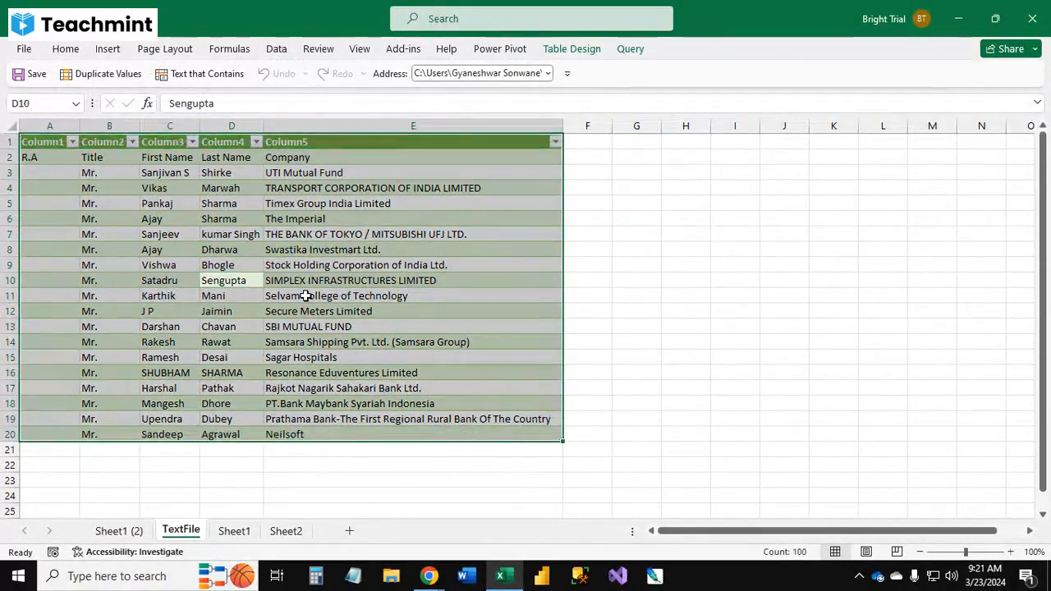
key(ctrl+c)
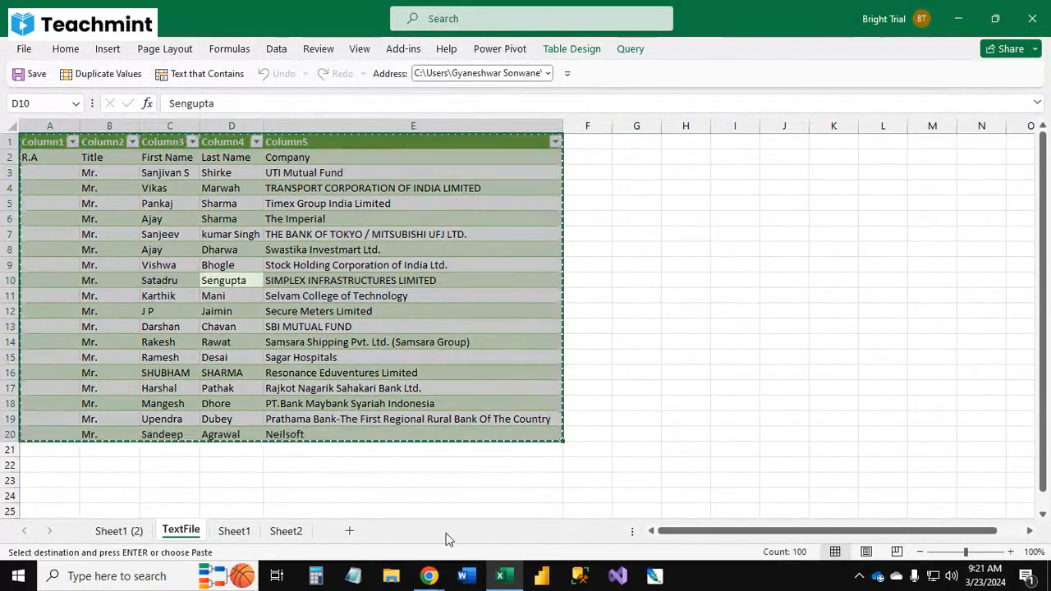
click(468, 576)
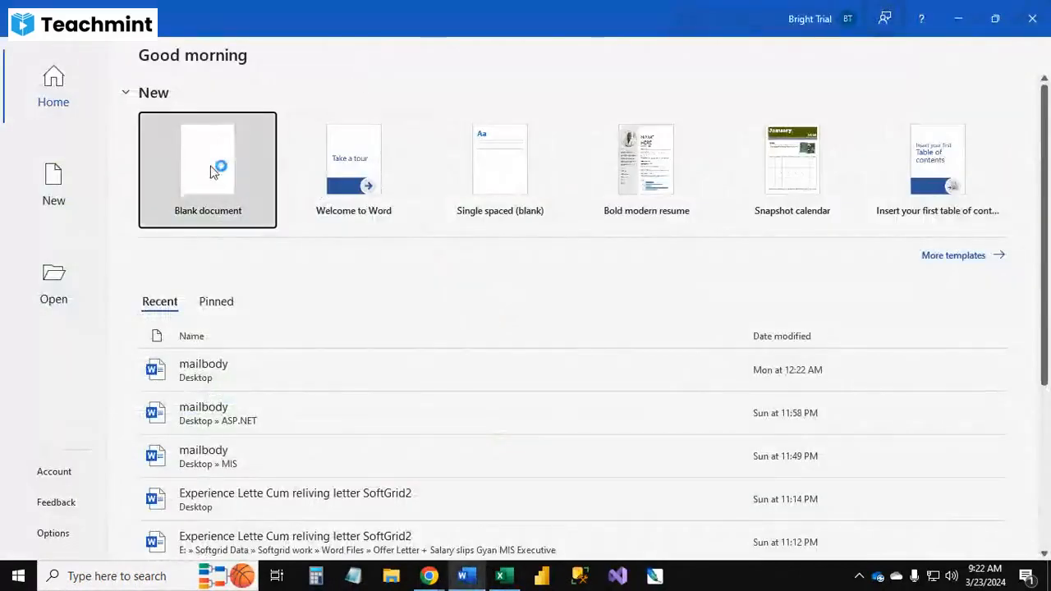
click(209, 165)
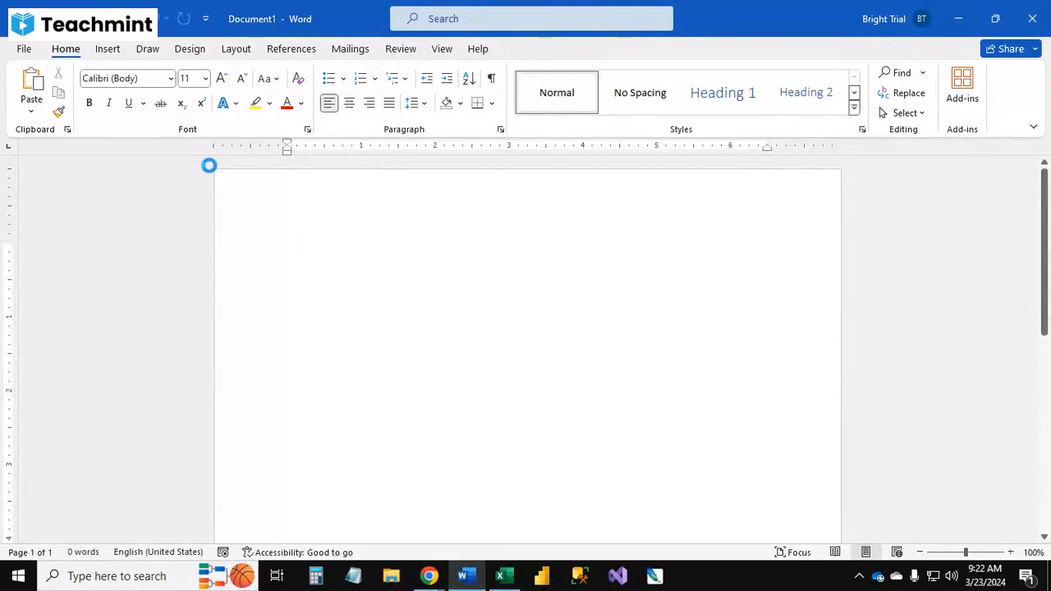
key(ctrl+v)
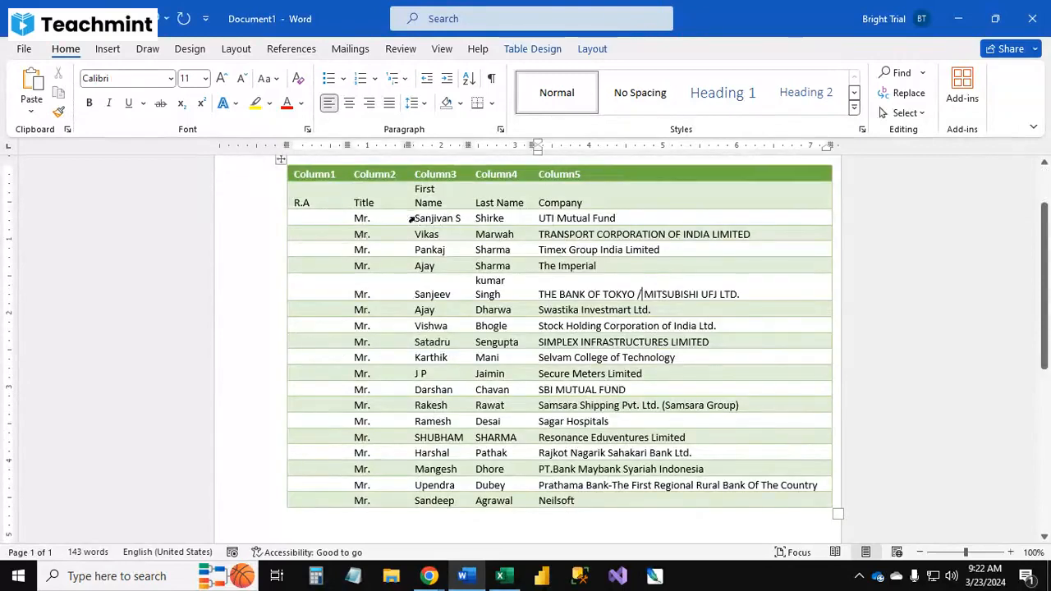
Step: Select various rows and columns of the pasted table to examine its structure
click(281, 161)
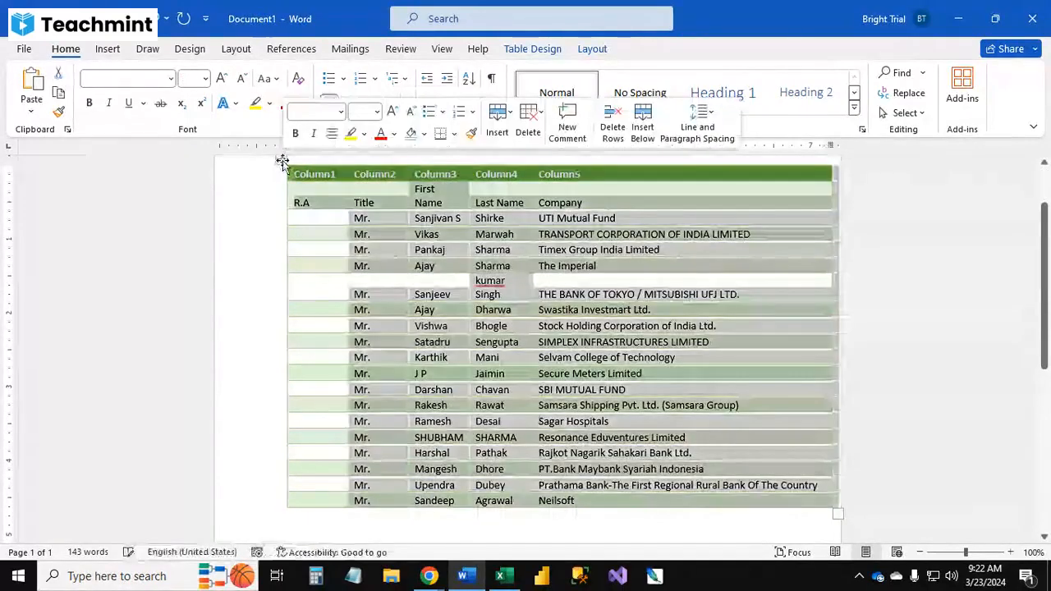
scroll(288, 168, up, 2)
click(356, 183)
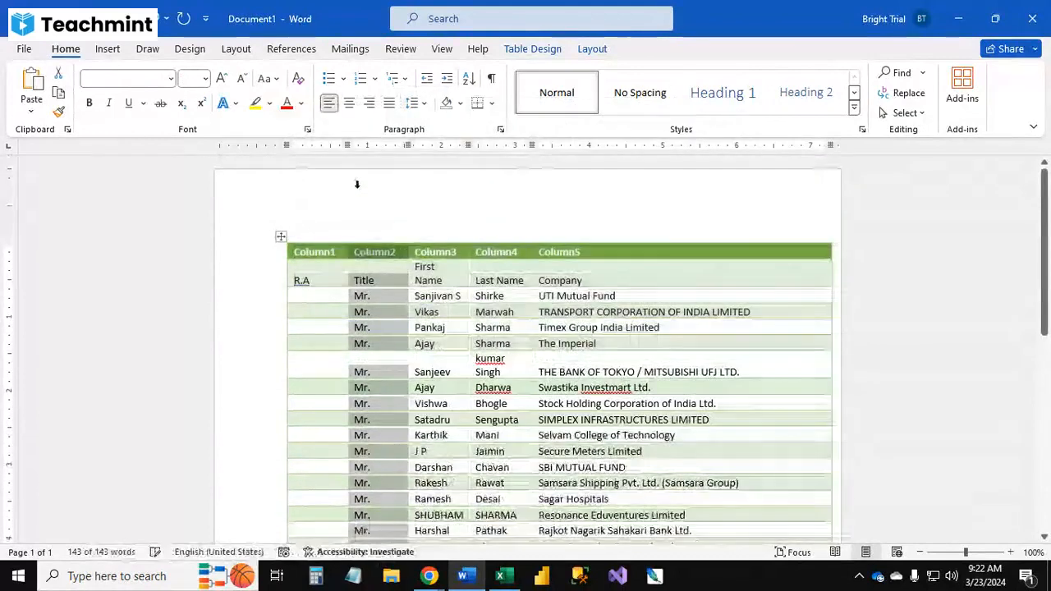
click(255, 329)
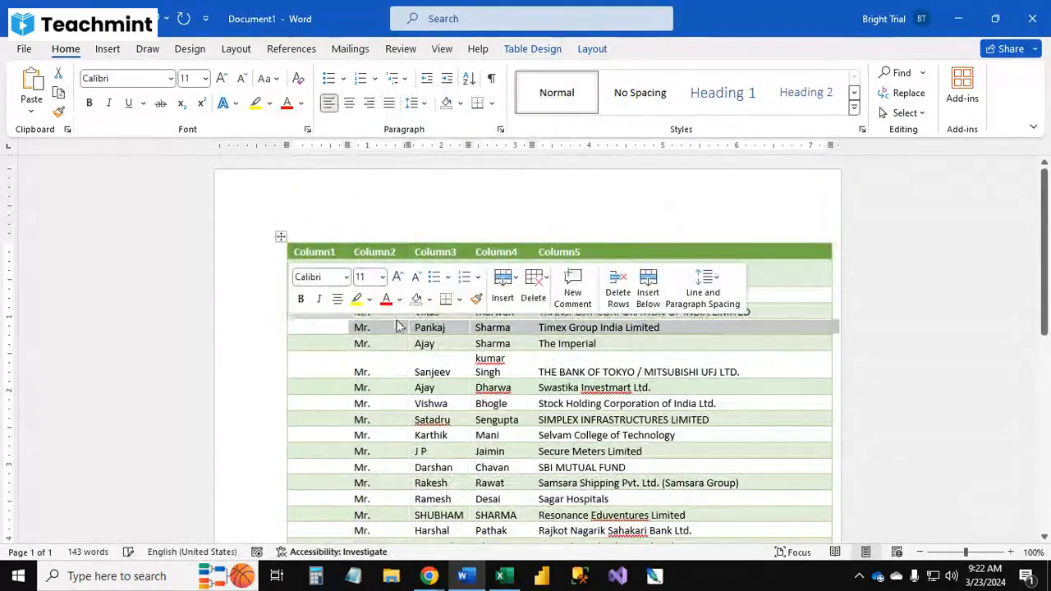
click(406, 203)
click(496, 241)
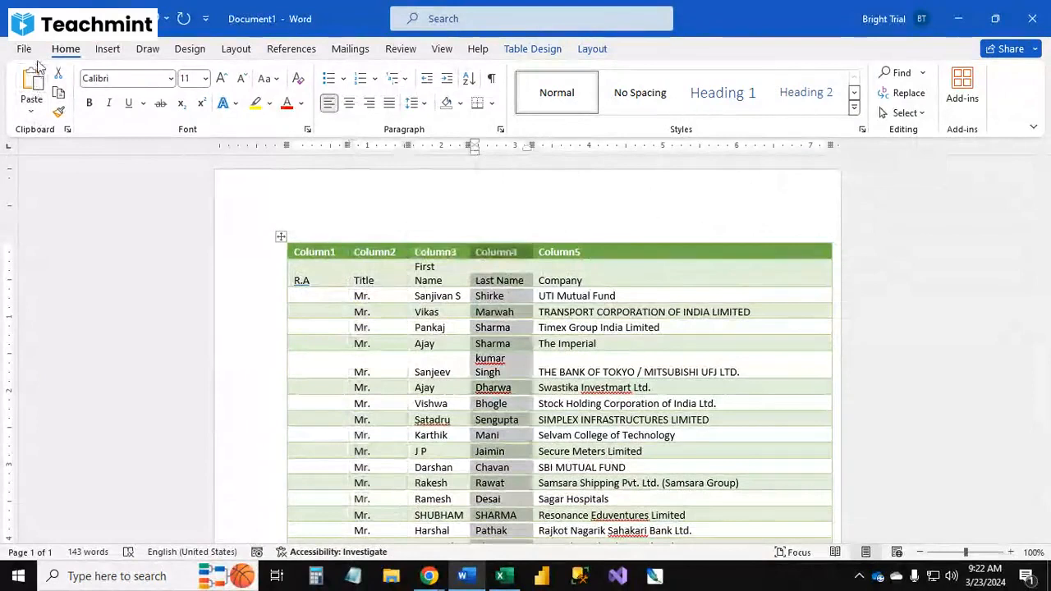
click(268, 311)
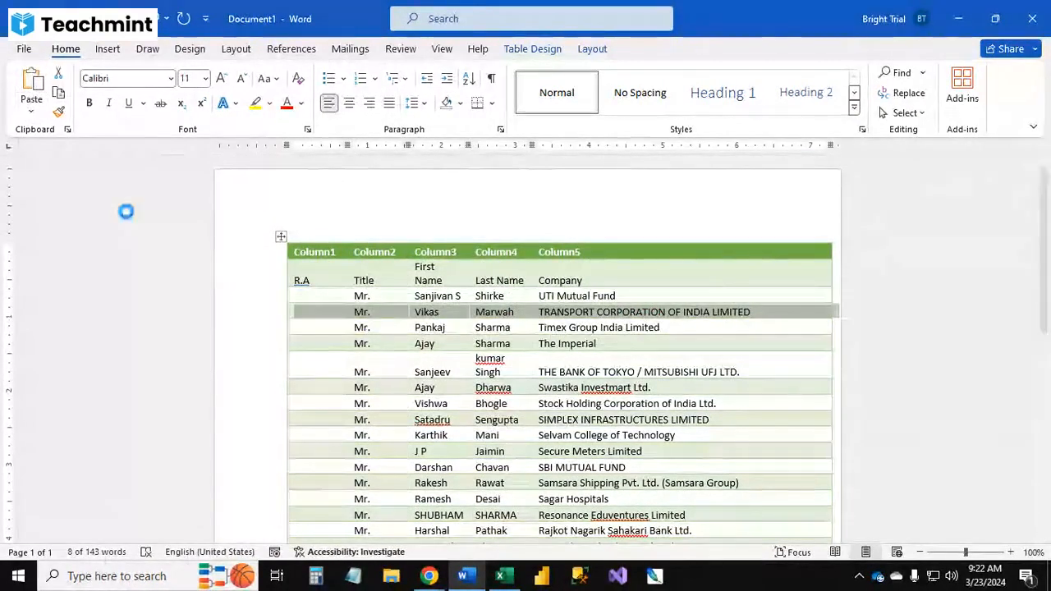
Step: Save the Word document to the Desktop as a PDF named Column1
key(F12)
scroll(120, 157, up, 3)
click(91, 114)
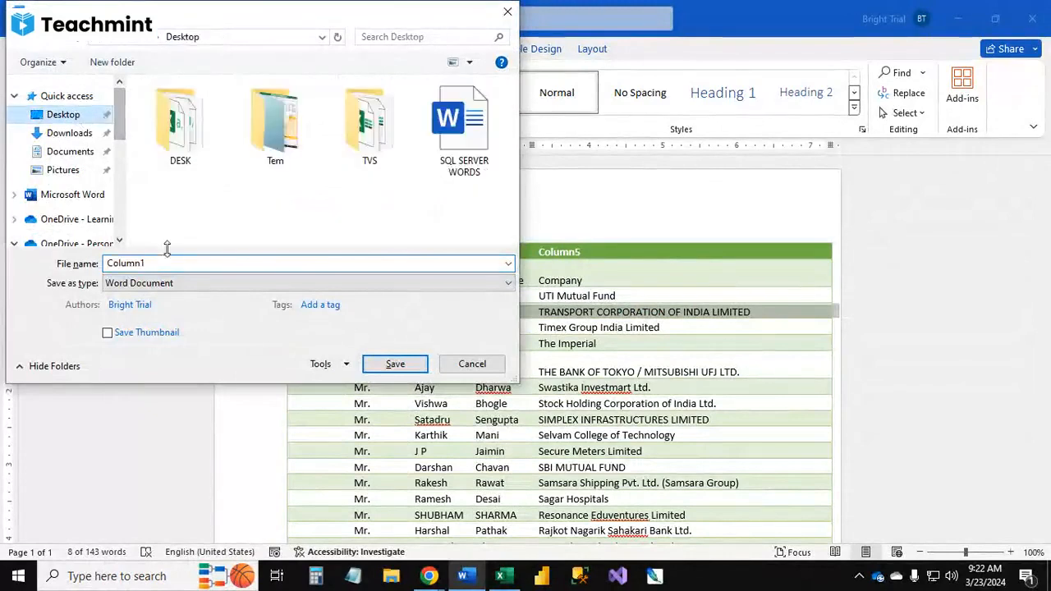
click(170, 283)
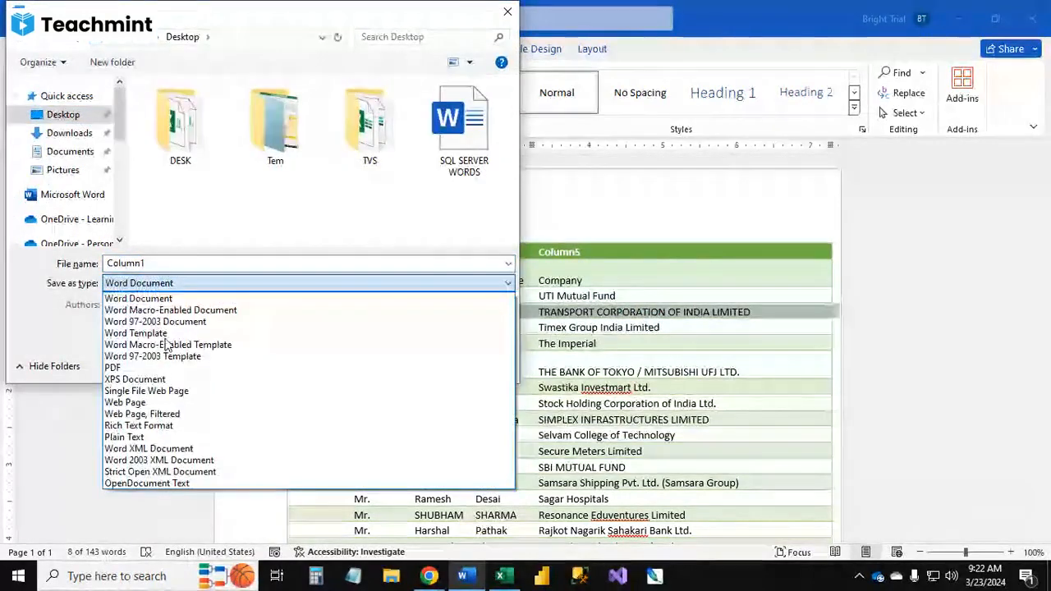
click(123, 366)
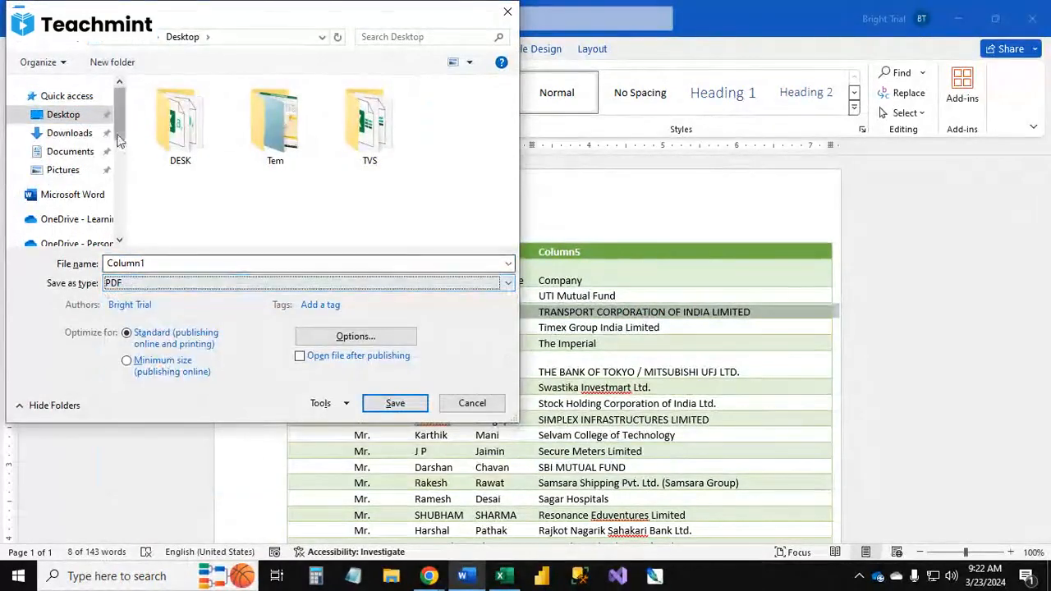
click(393, 404)
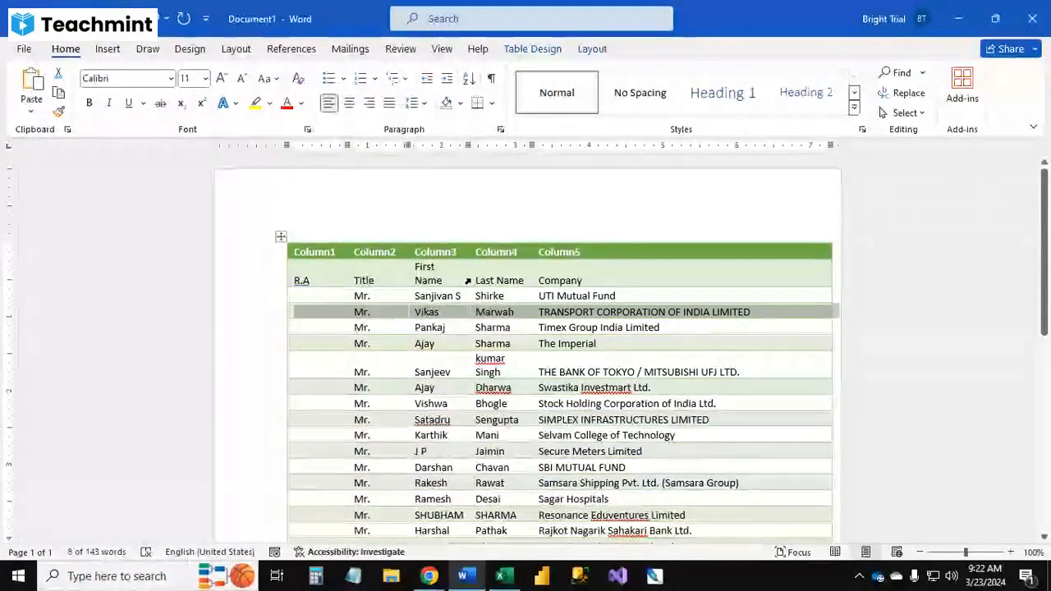
Step: Close Word without saving the document, clear Excel's copy selection, and minimize Excel to the desktop
click(1032, 18)
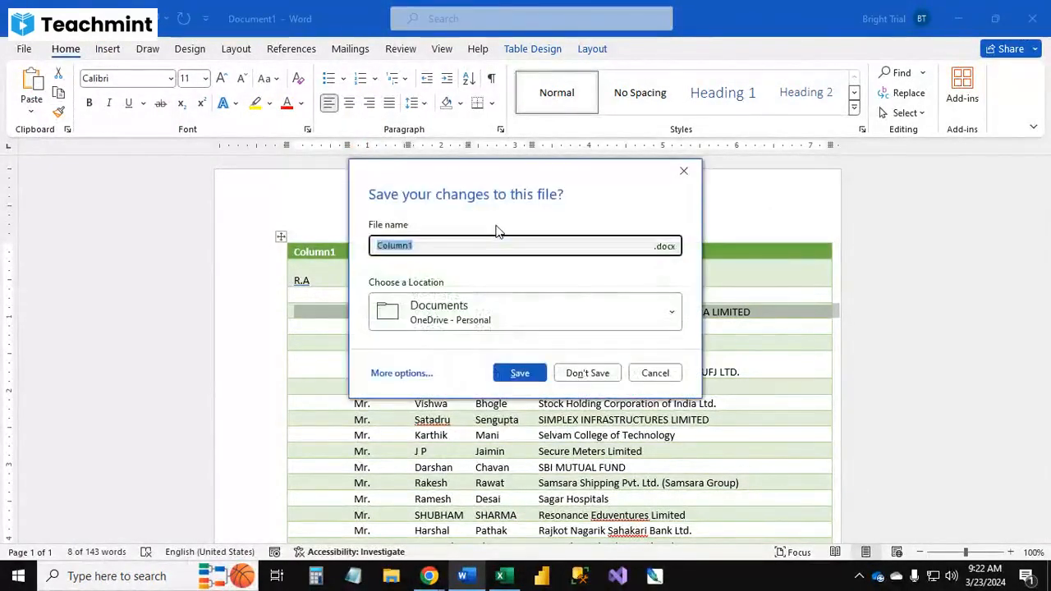
click(594, 380)
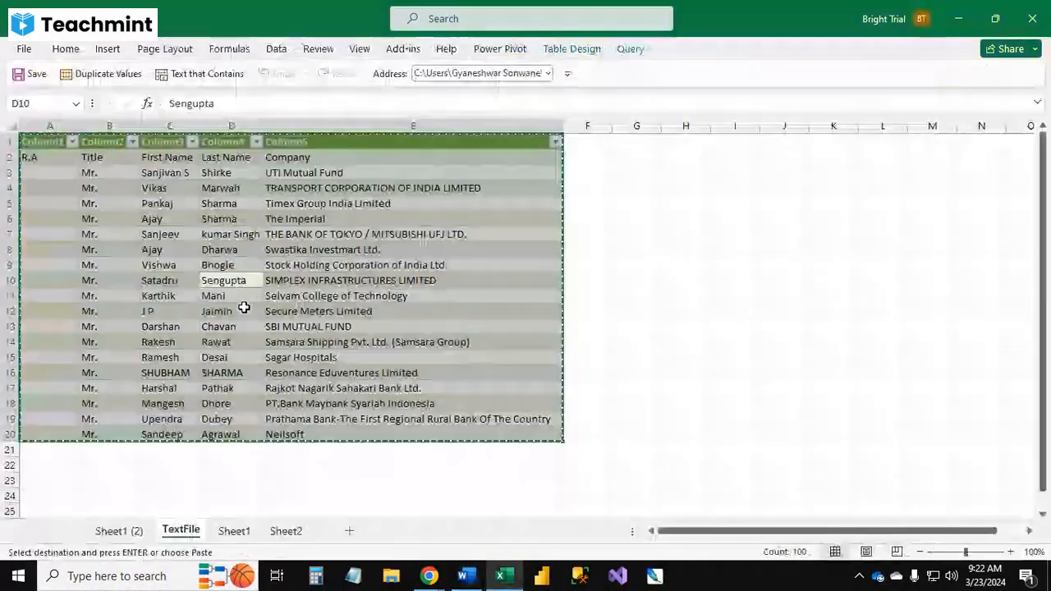
click(628, 327)
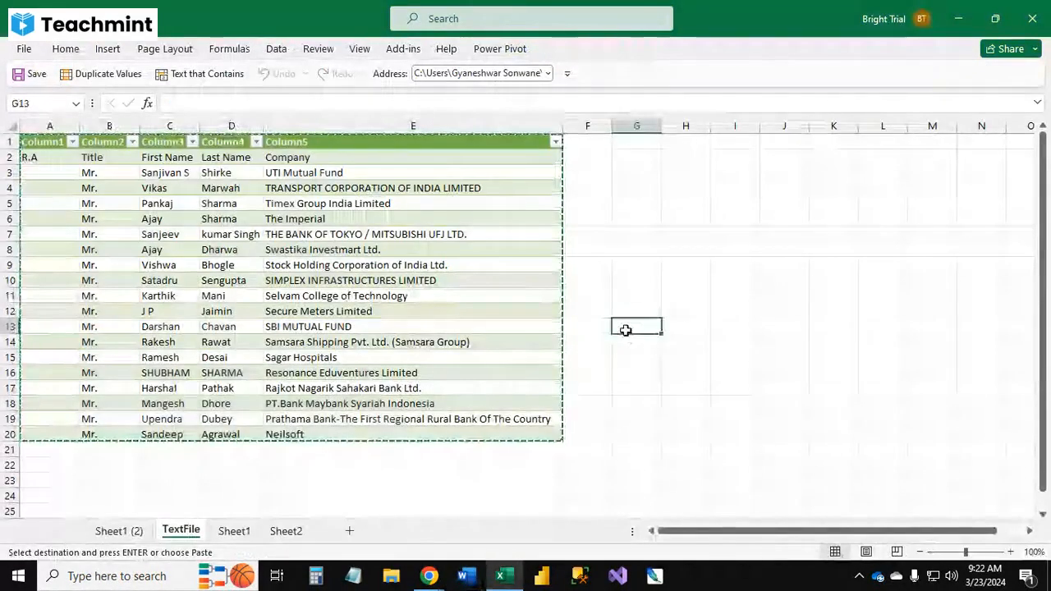
key(Escape)
click(238, 530)
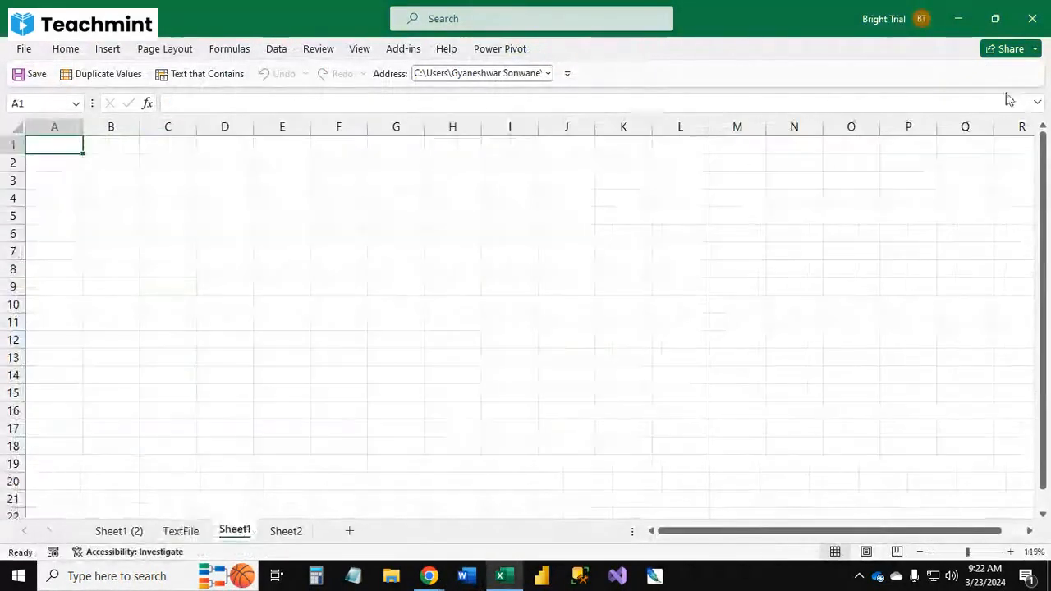
click(960, 19)
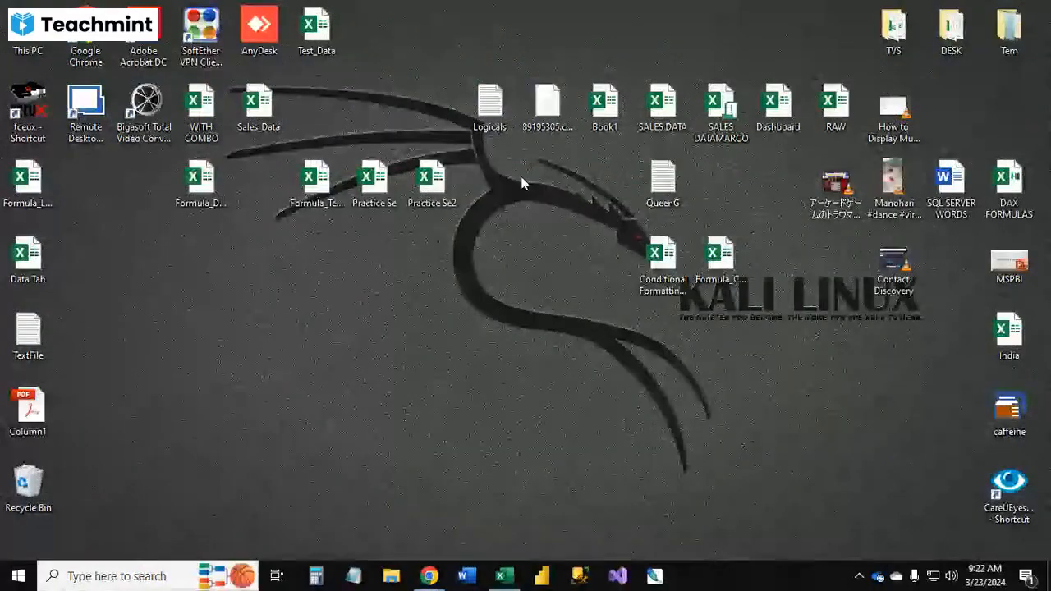
Step: Move the Column1 PDF icon on the desktop and open it to view the exported table
drag(28, 410, 259, 335)
drag(417, 383, 447, 402)
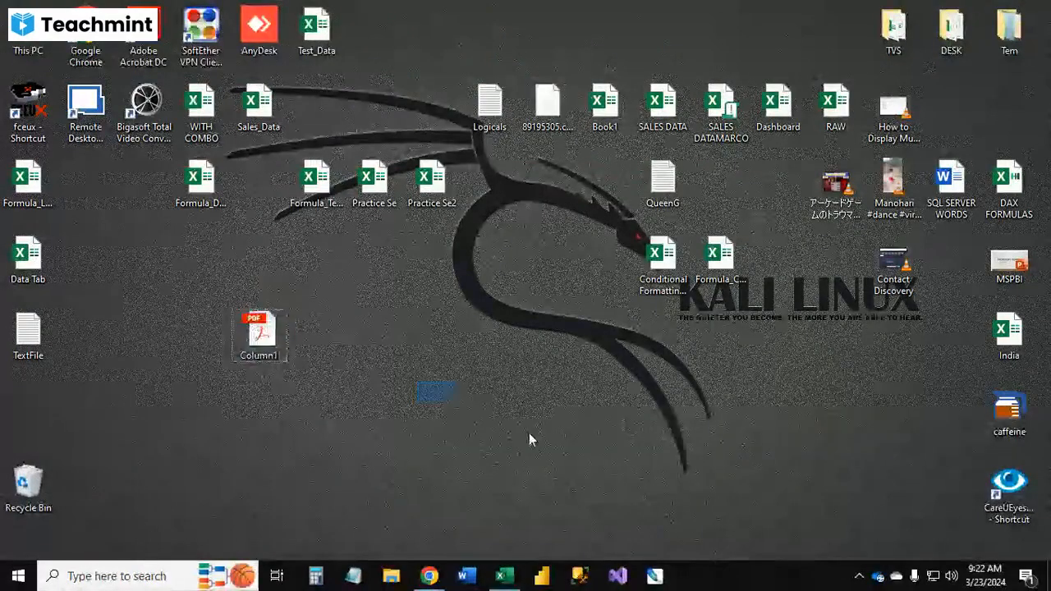
double_click(259, 343)
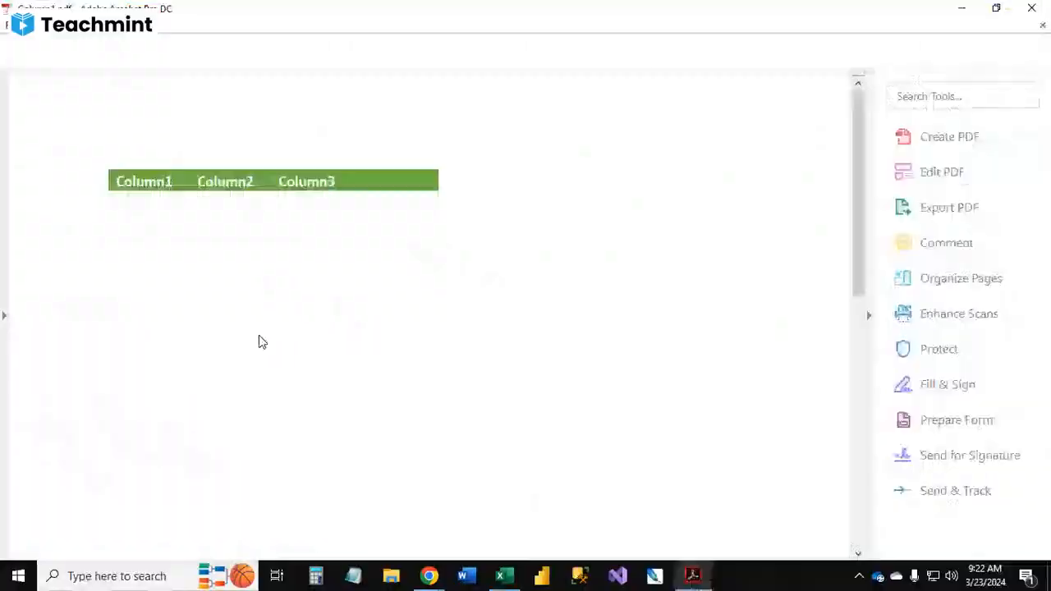
scroll(401, 295, down, 3)
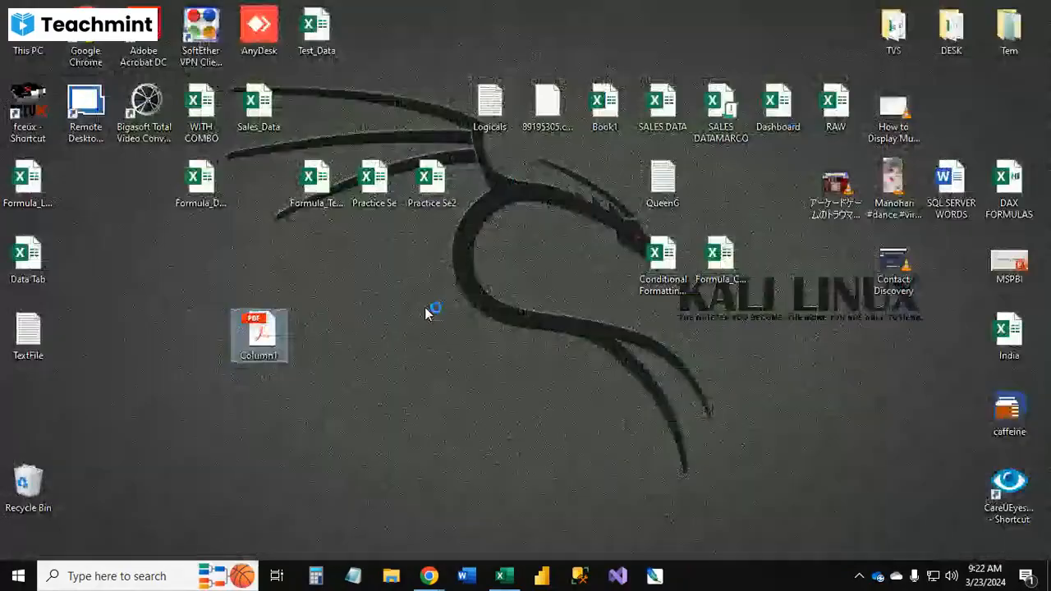
click(425, 307)
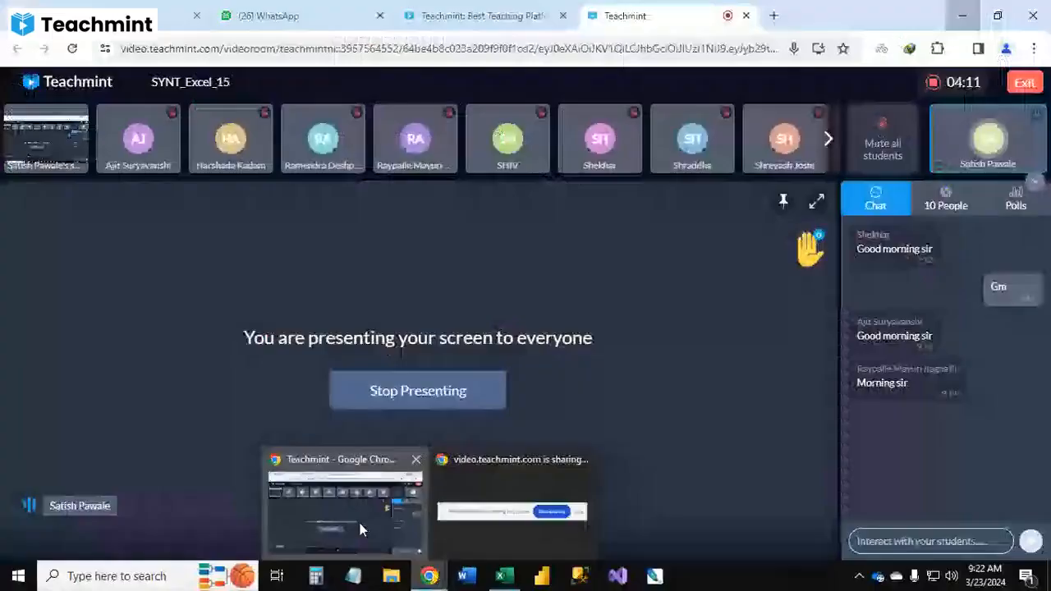
click(359, 523)
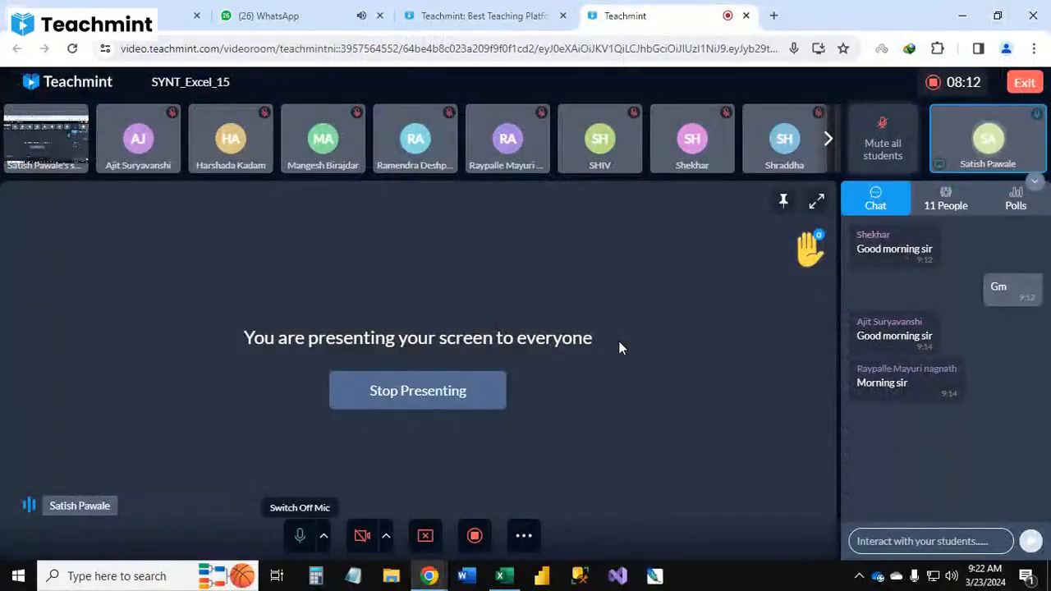
click(962, 15)
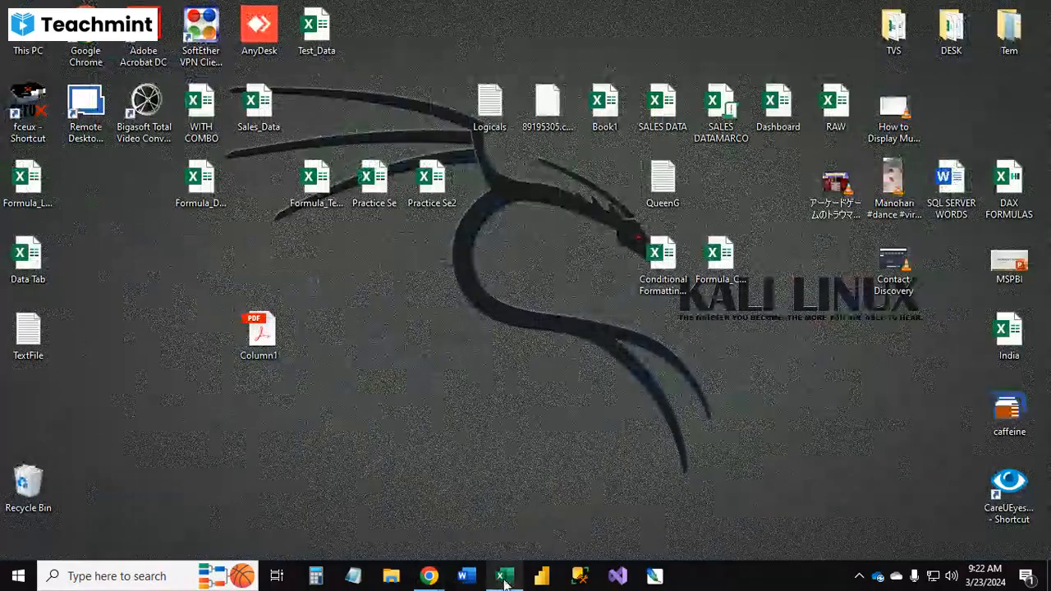
Step: Open the Data Tab workbook and start a data import from the Column1 PDF on the Desktop
double_click(26, 278)
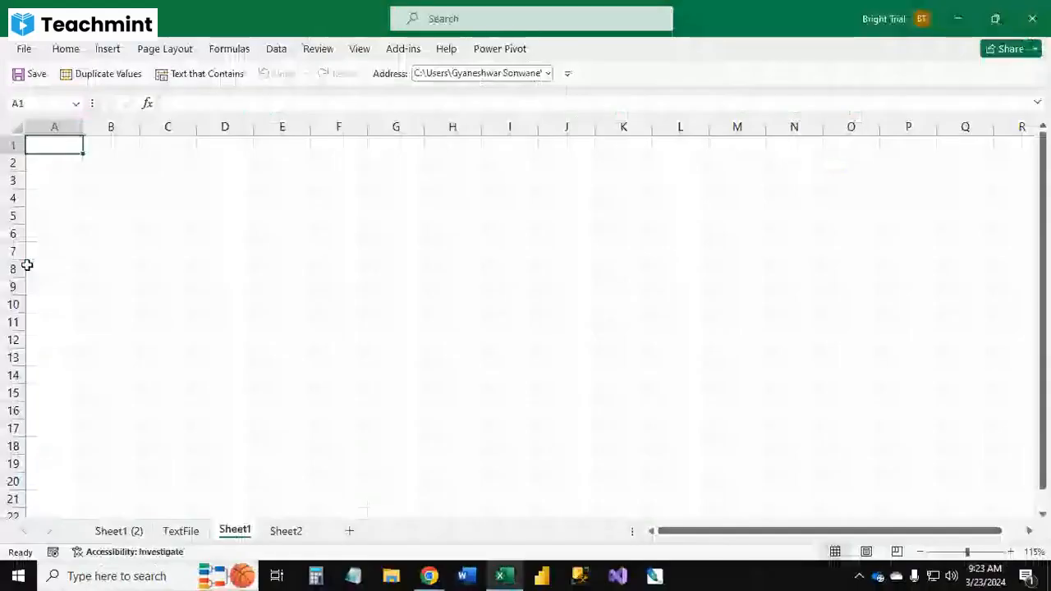
click(31, 106)
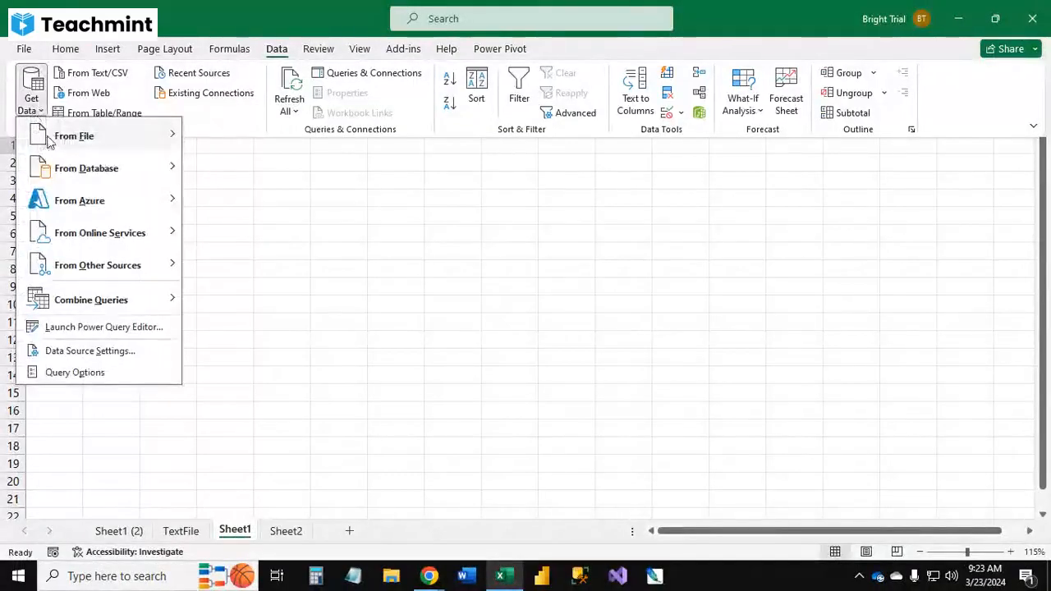
mouse_move(57, 139)
click(279, 270)
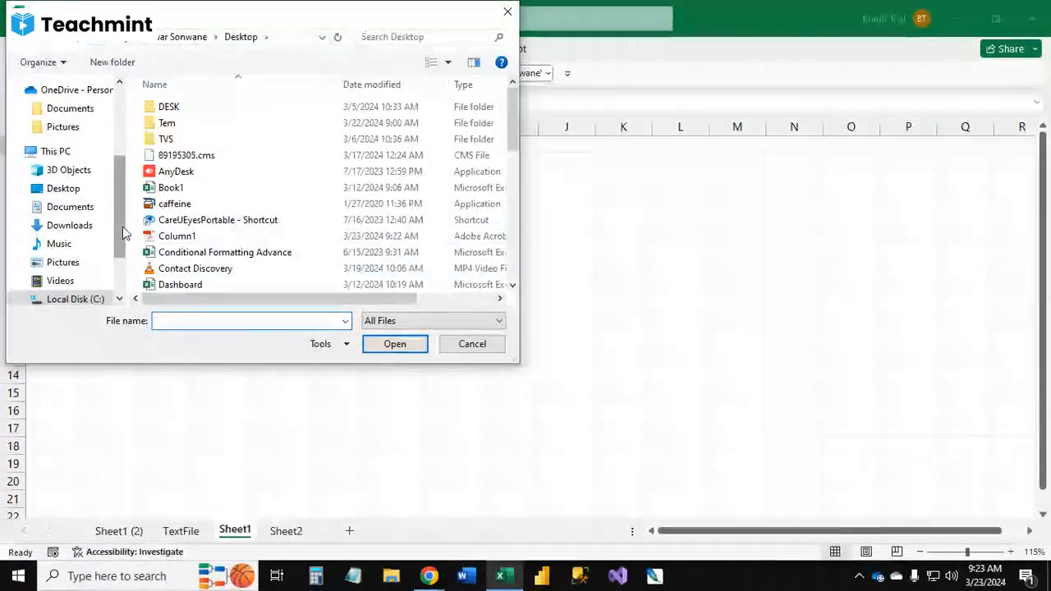
drag(121, 220, 123, 144)
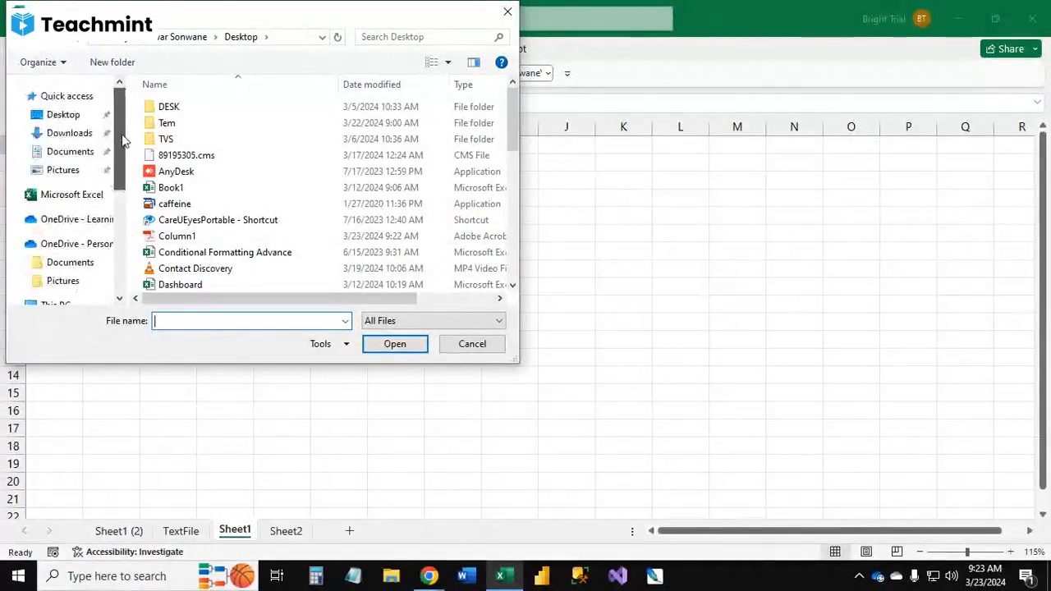
click(83, 117)
scroll(358, 246, down, 3)
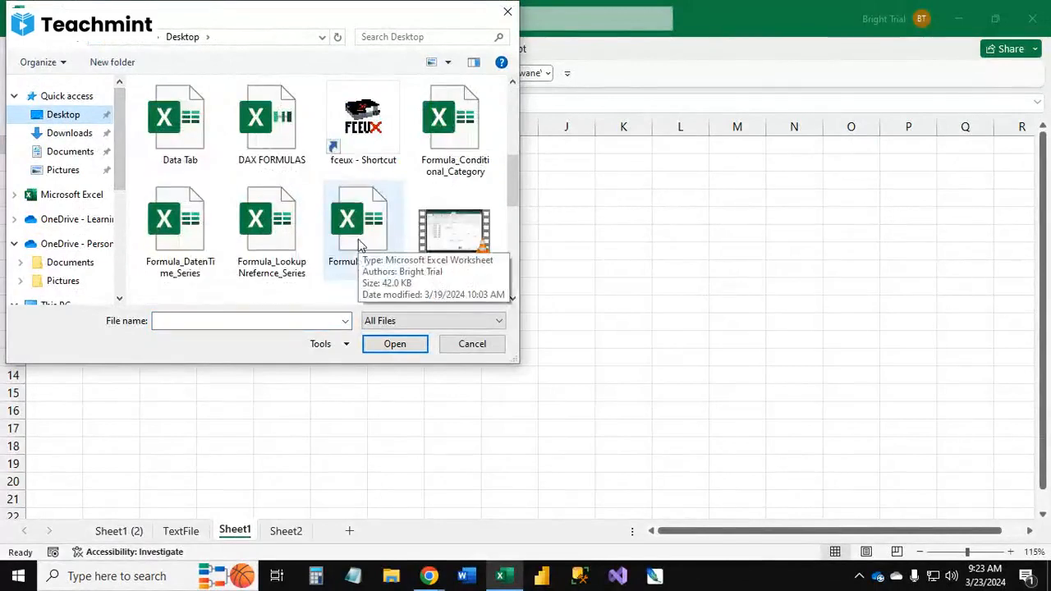
scroll(295, 275, down, 6)
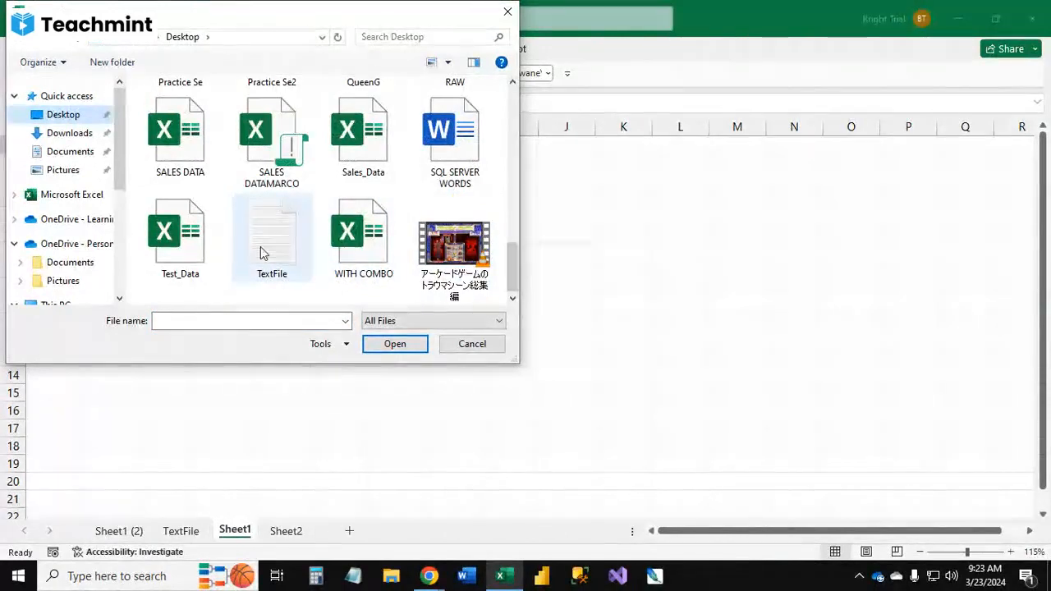
click(279, 264)
text(co)
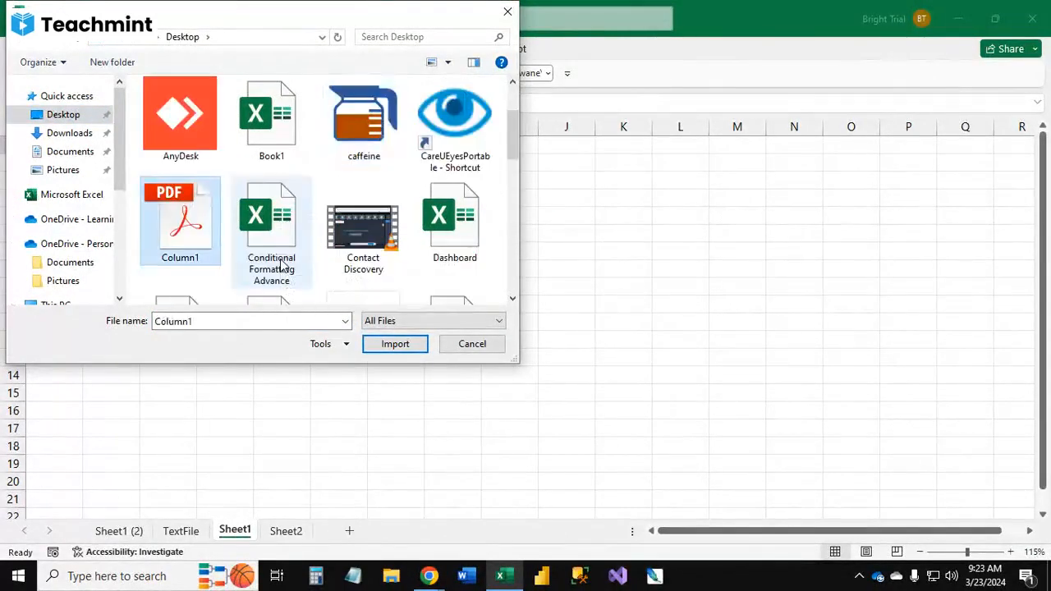
click(394, 345)
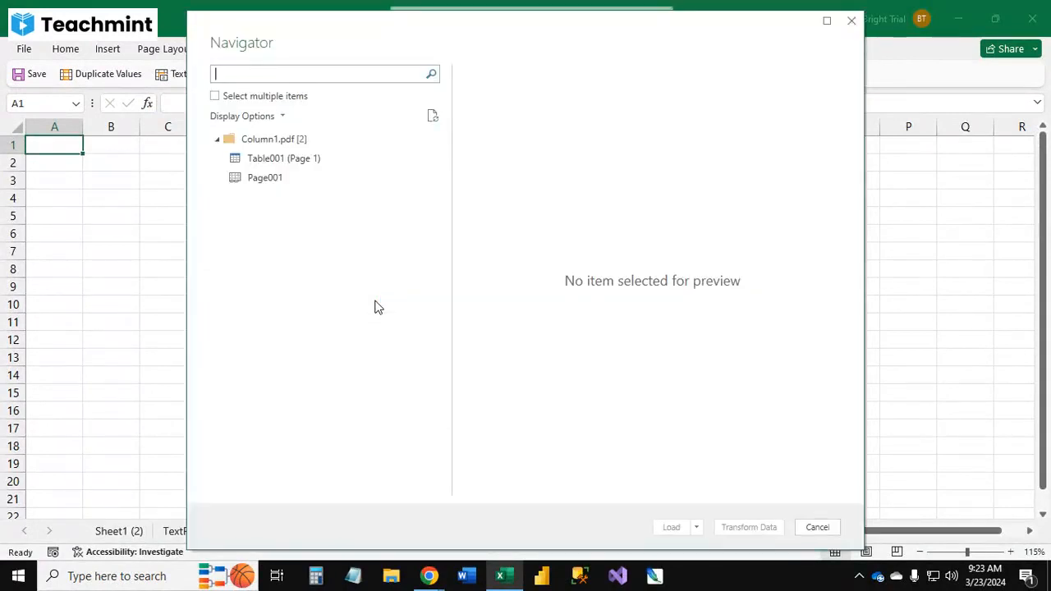
Step: Preview the PDF's page and table entries, then load Table001 (Page 1) into the workbook
click(280, 159)
click(281, 181)
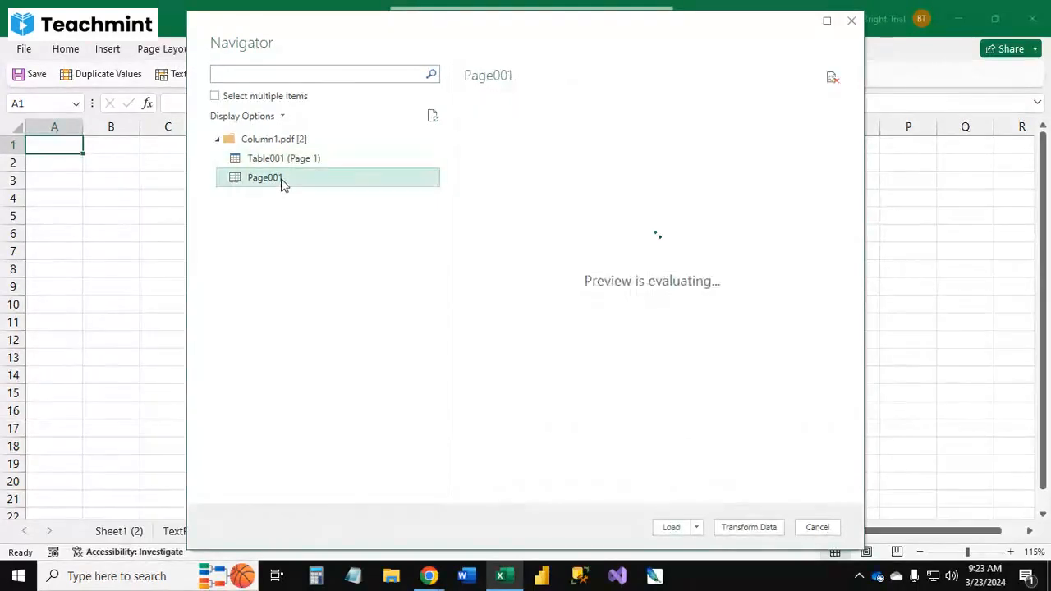
click(301, 159)
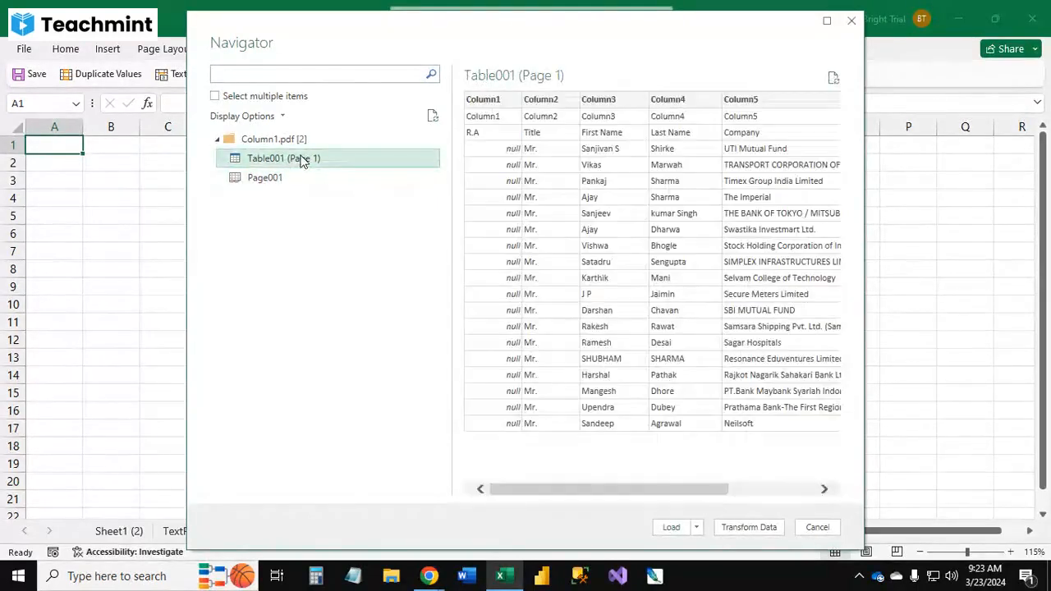
click(698, 529)
click(711, 532)
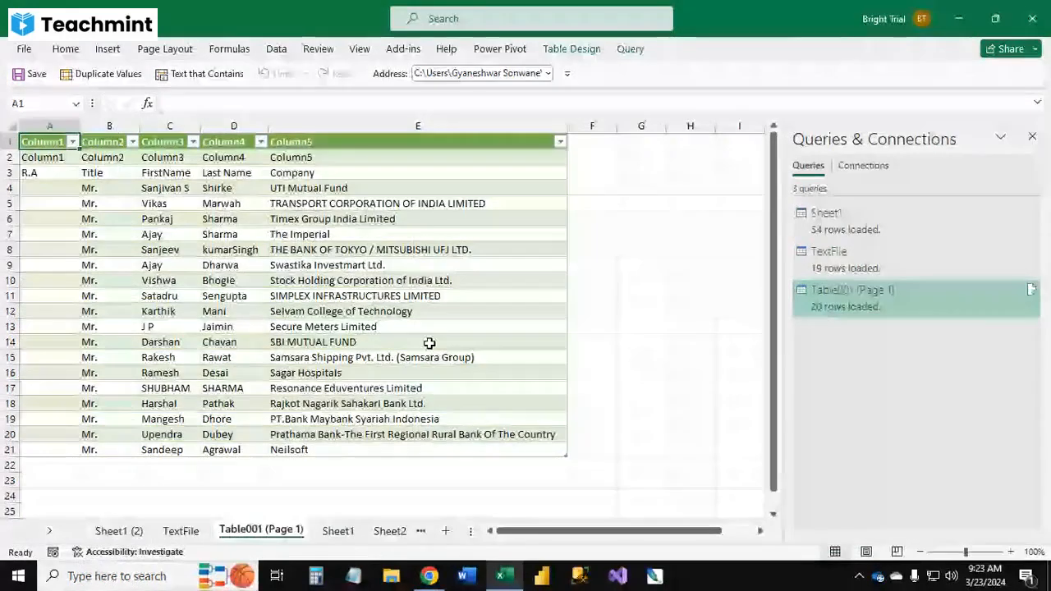
Step: Select cells across the imported PDF table to examine its contents
click(417, 265)
click(336, 327)
click(222, 204)
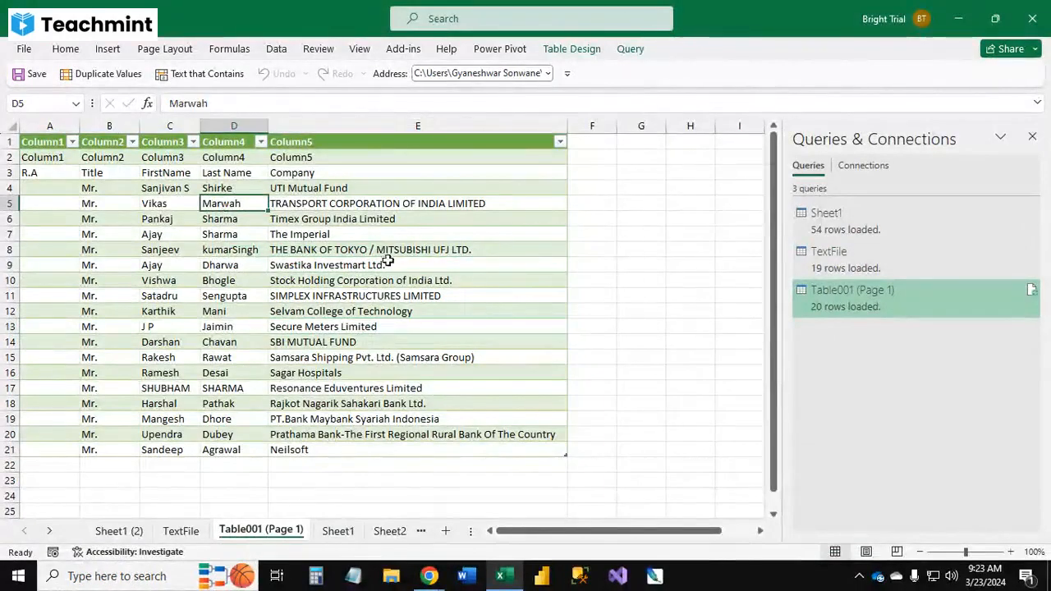
click(462, 281)
click(601, 251)
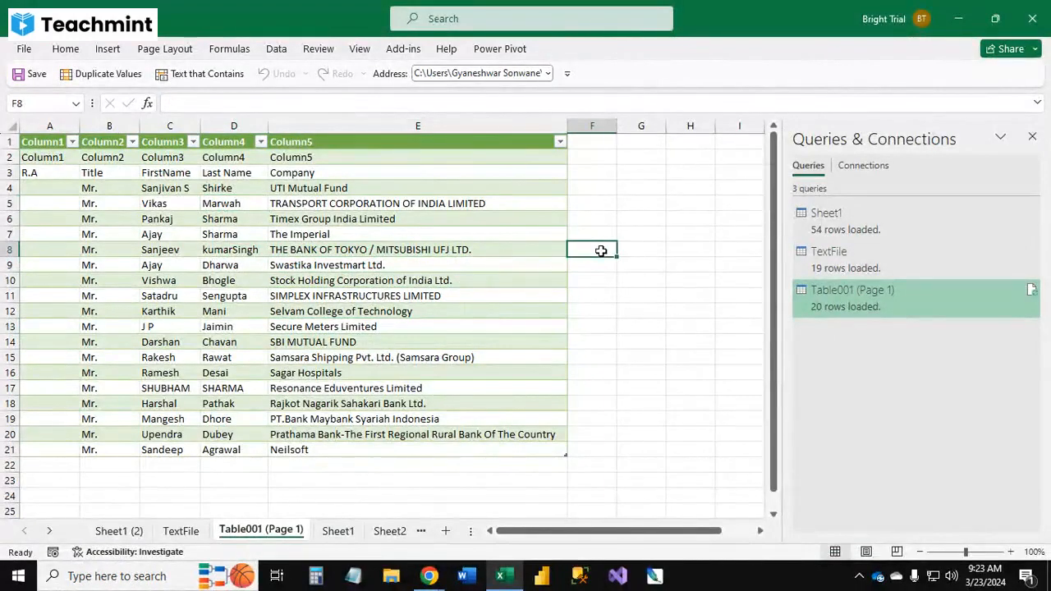
Step: Open Notepad, write Excel, Textfile and PDF on separate lines, and minimize it
click(353, 575)
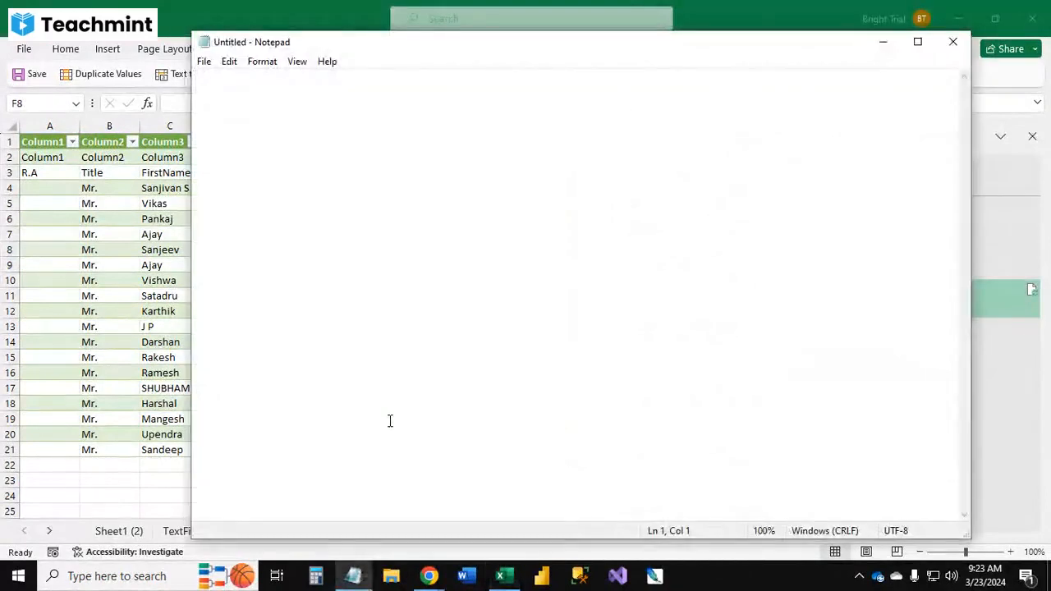
text(Ecel)
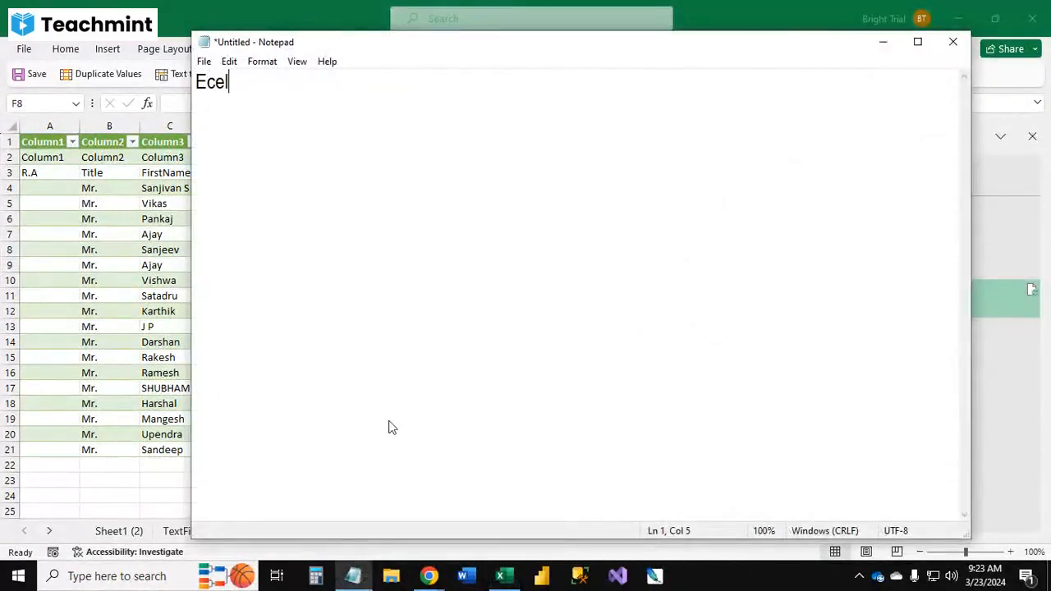
key(BackSpace)
key(BackSpace)
text(cel )
text(Text)
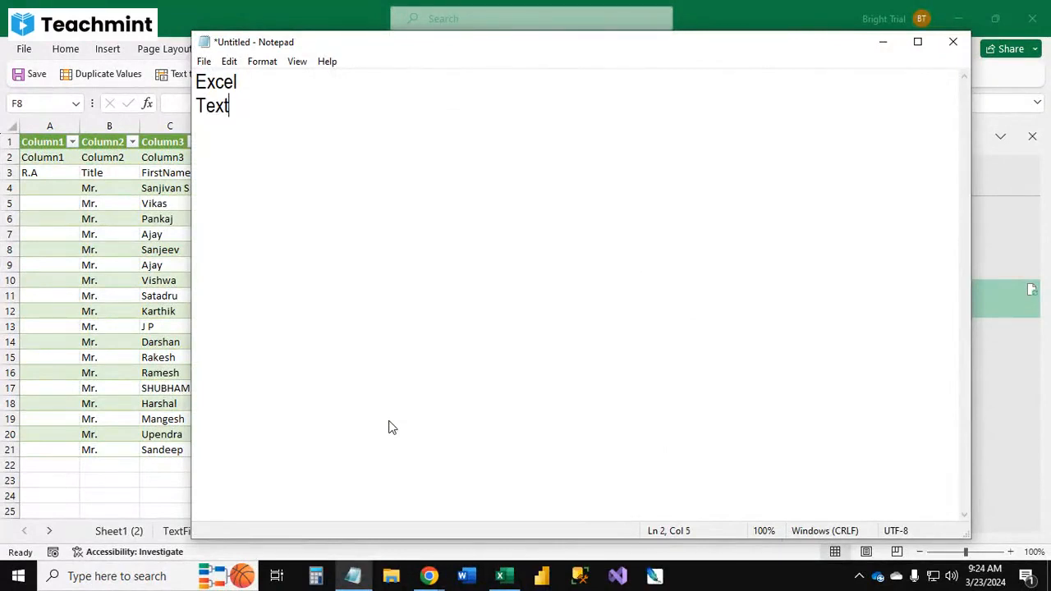
text(file)
text(PDF)
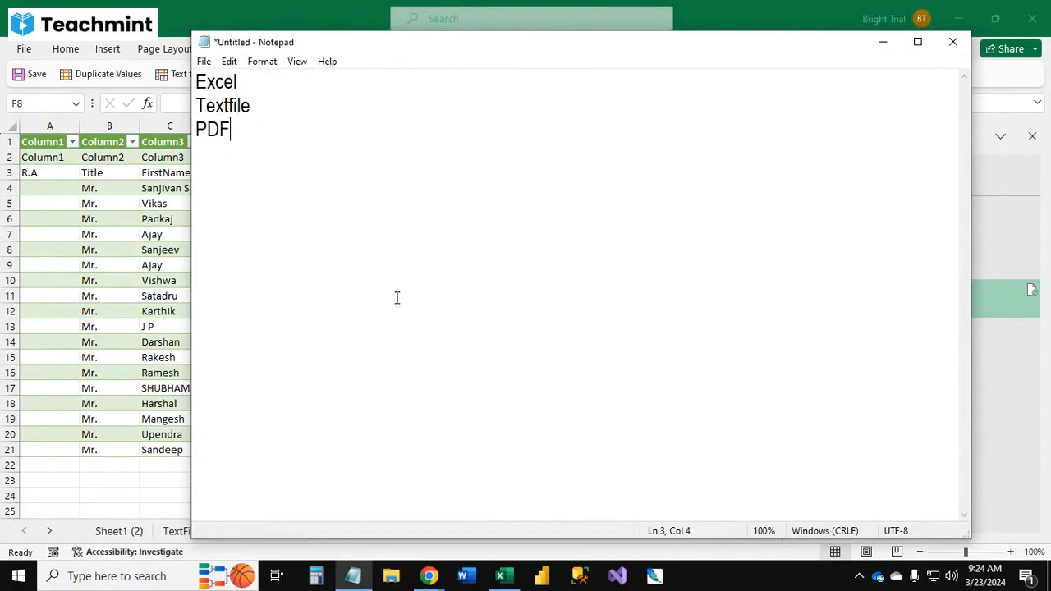
click(883, 41)
Step: Minimize Excel and refresh the desktop twice
click(655, 297)
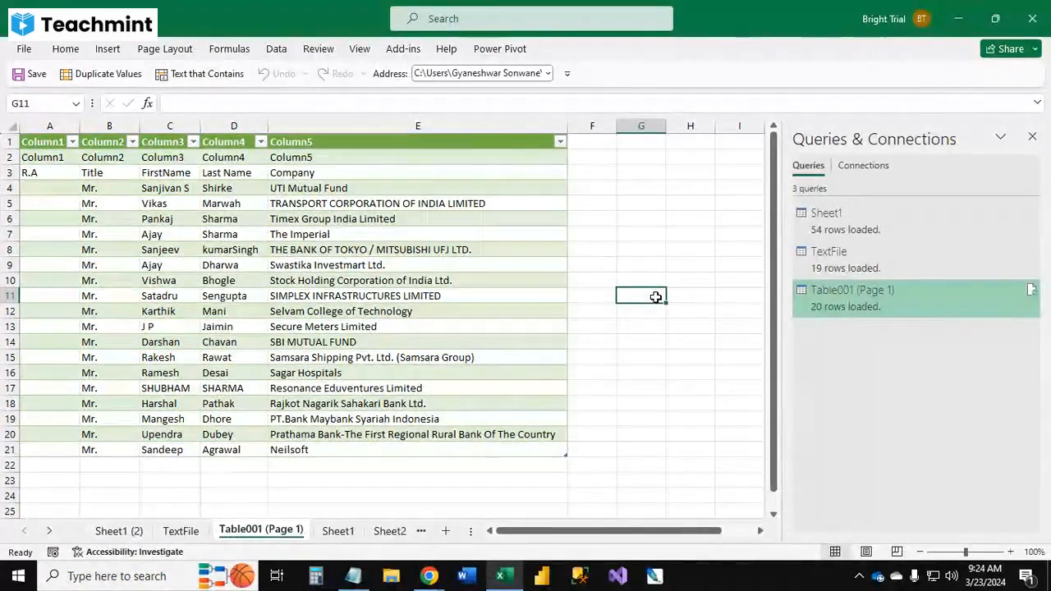
click(957, 20)
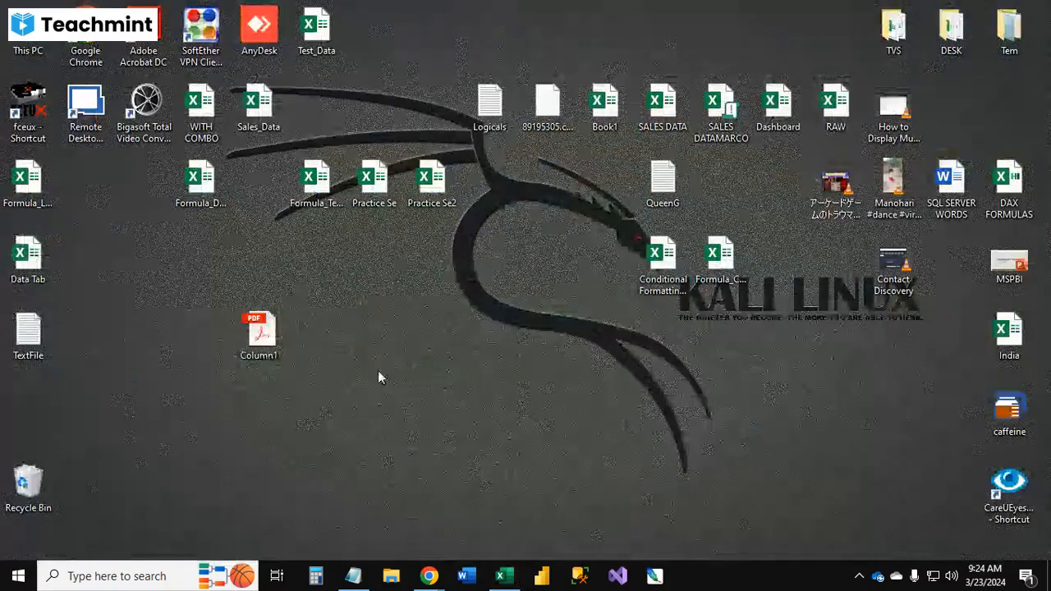
right_click(403, 309)
click(444, 354)
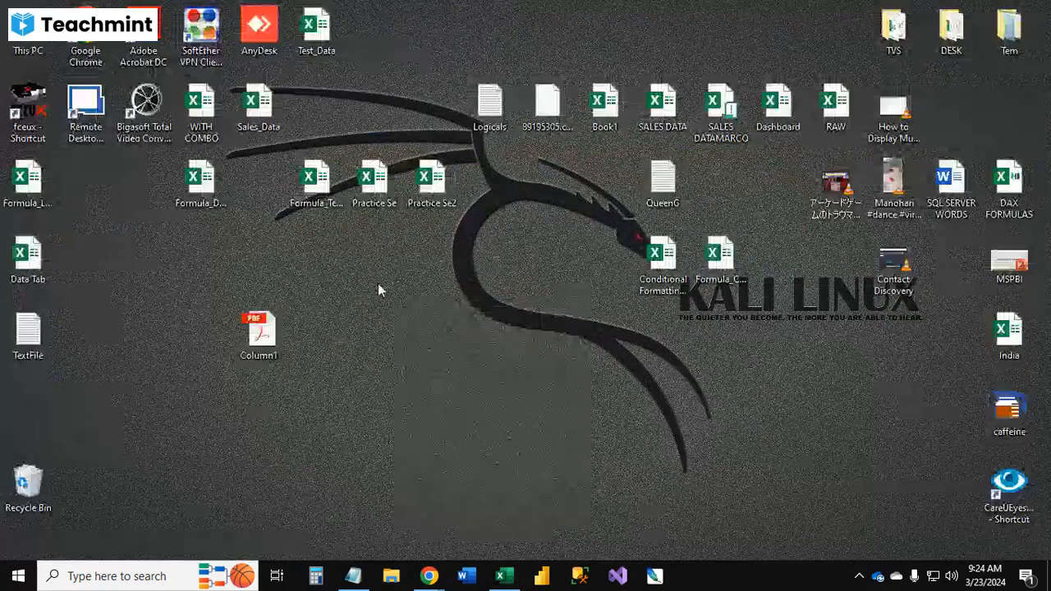
right_click(376, 275)
click(415, 308)
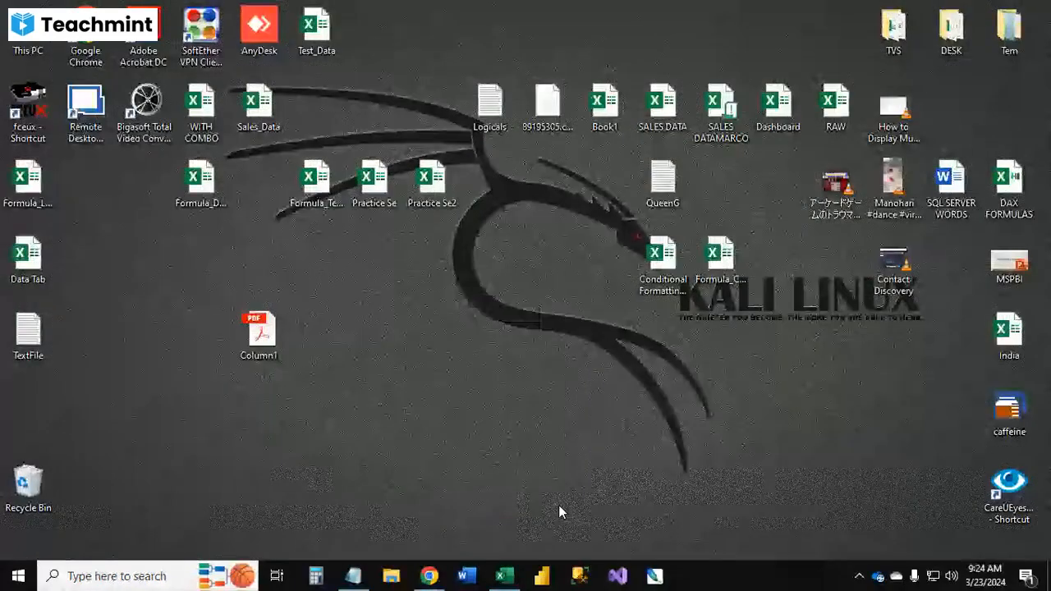
Step: In SQL Server Management Studio, connect to the server and select the top 1000 rows of STATEISSUE's dbo.Table1
click(580, 576)
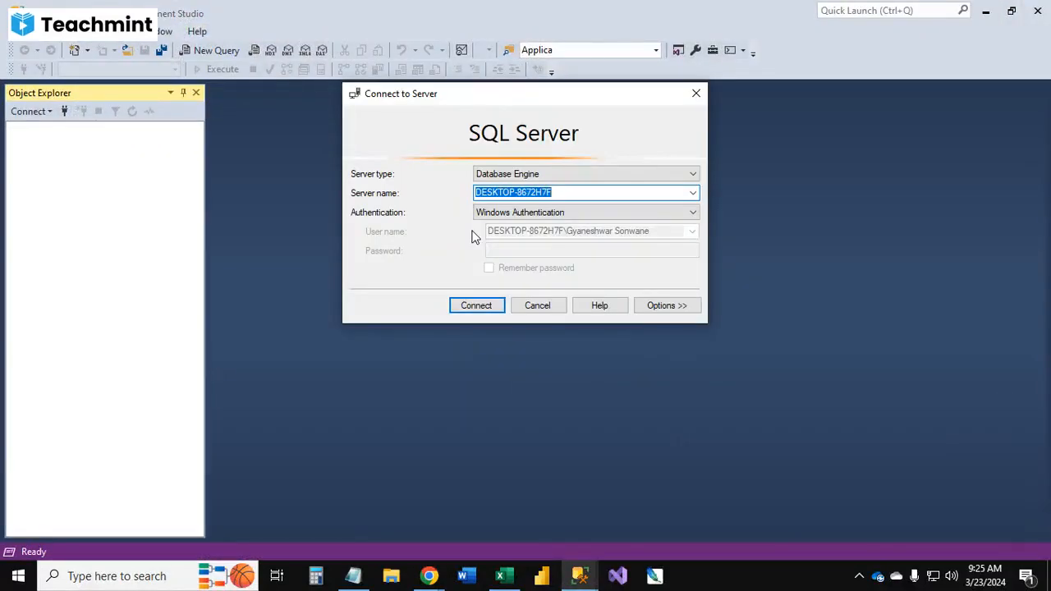
click(454, 306)
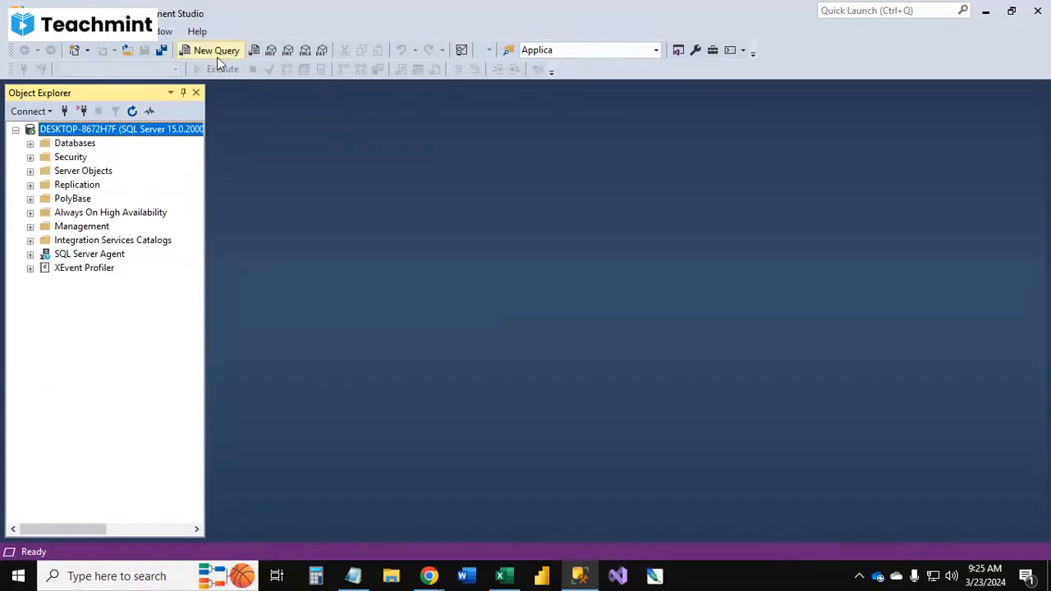
click(30, 143)
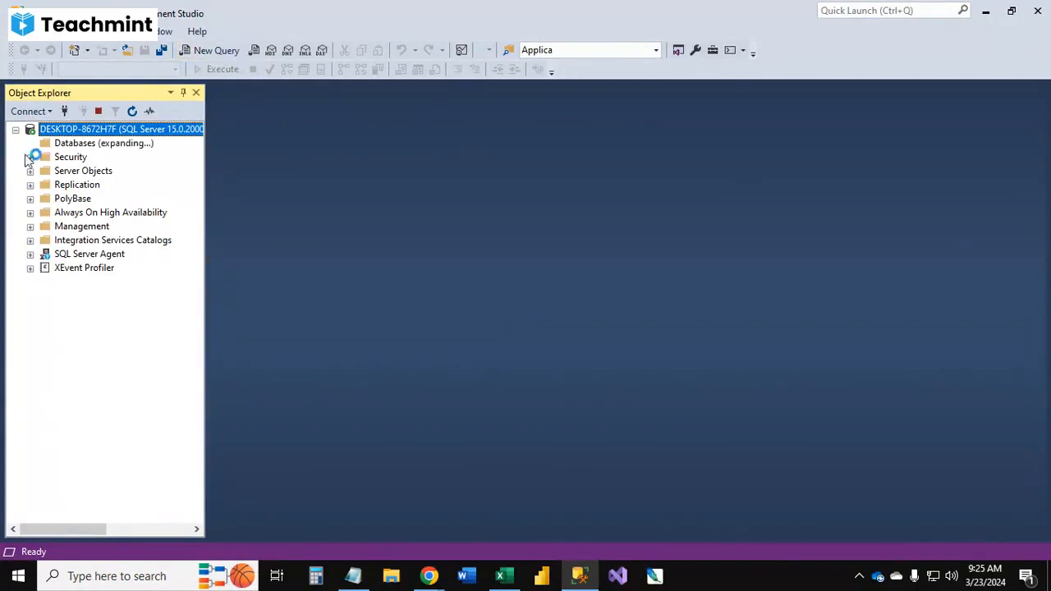
scroll(85, 312, down, 2)
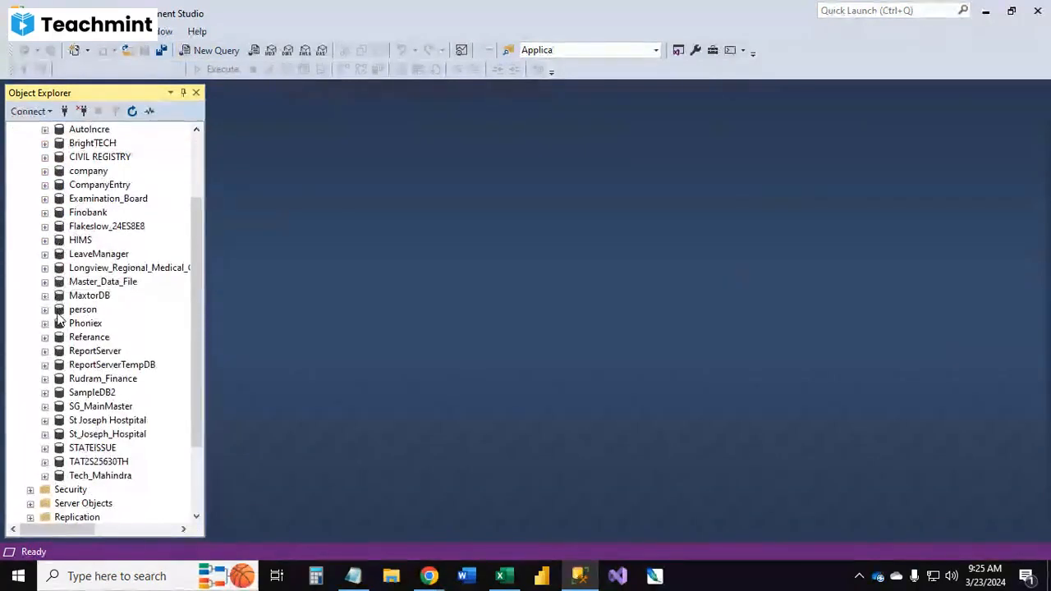
scroll(59, 319, down, 1)
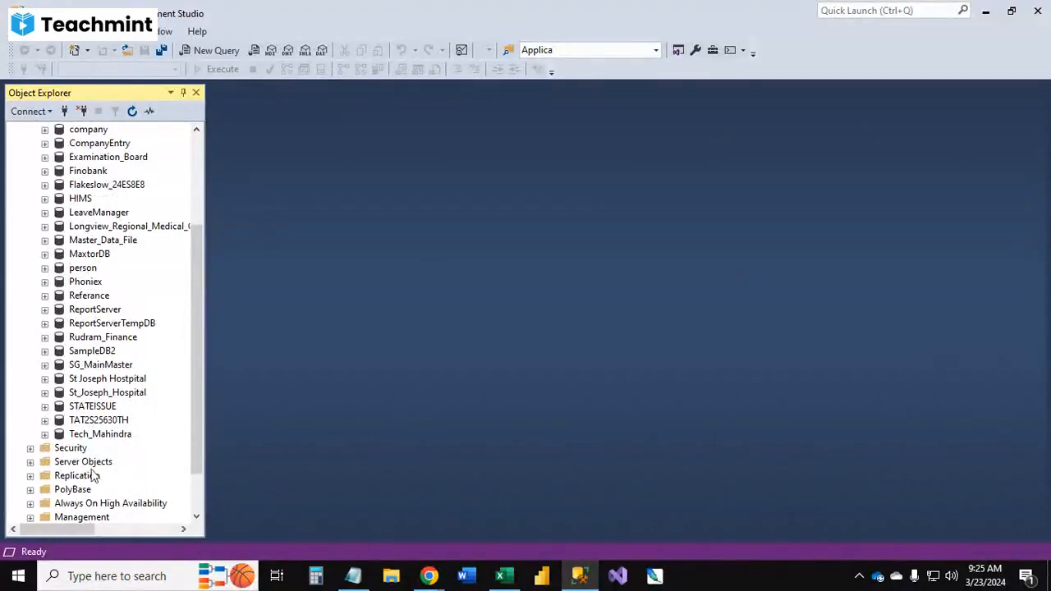
click(44, 407)
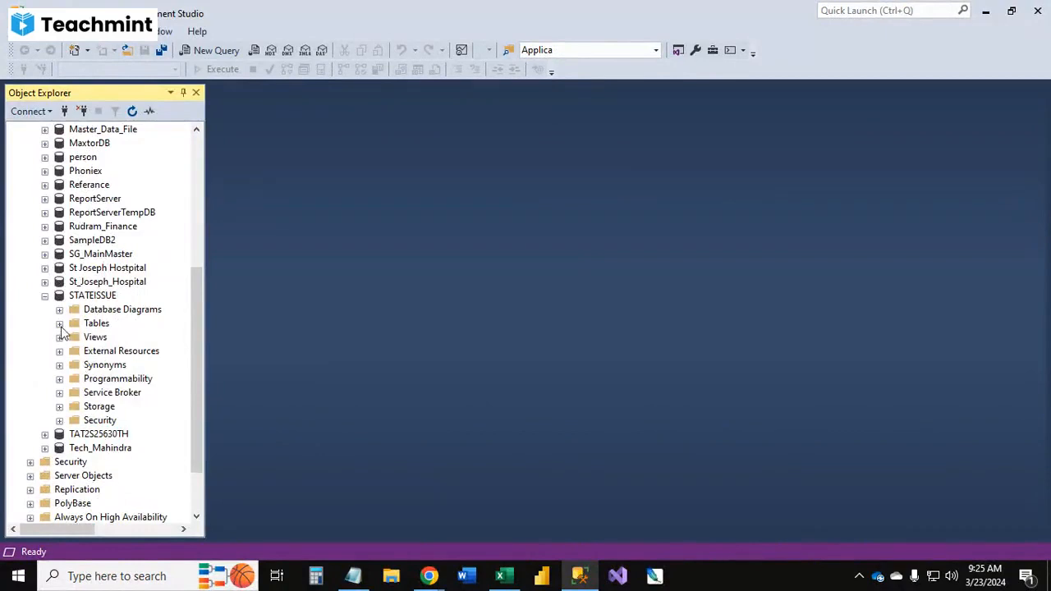
click(59, 324)
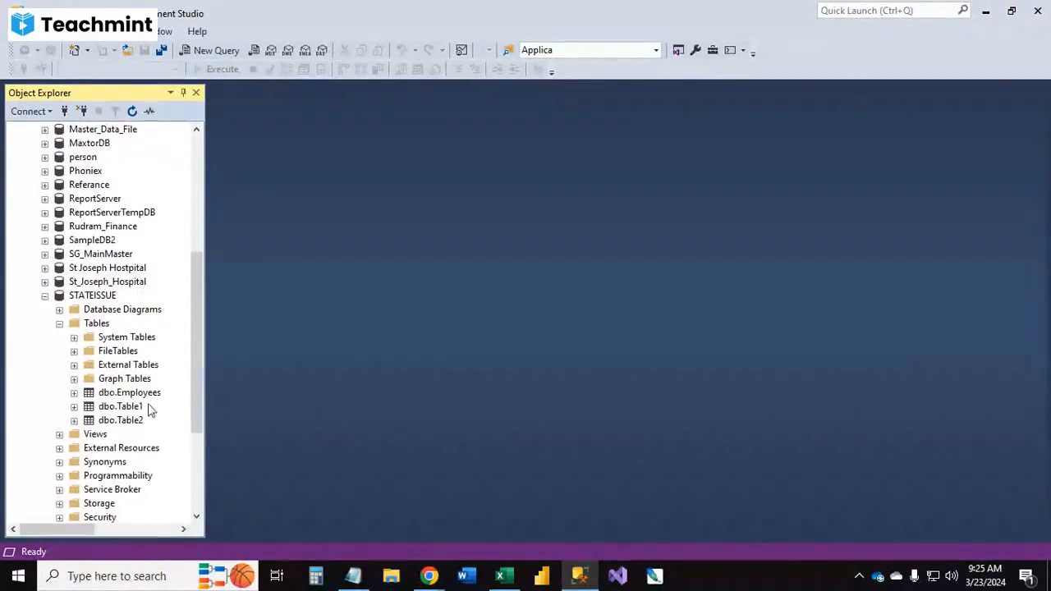
right_click(133, 410)
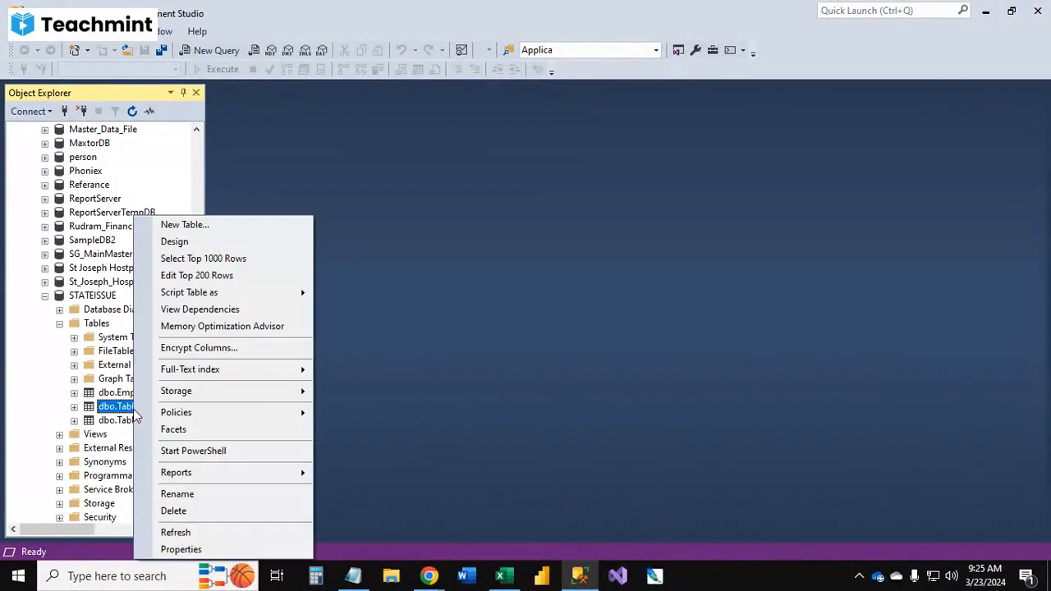
click(202, 259)
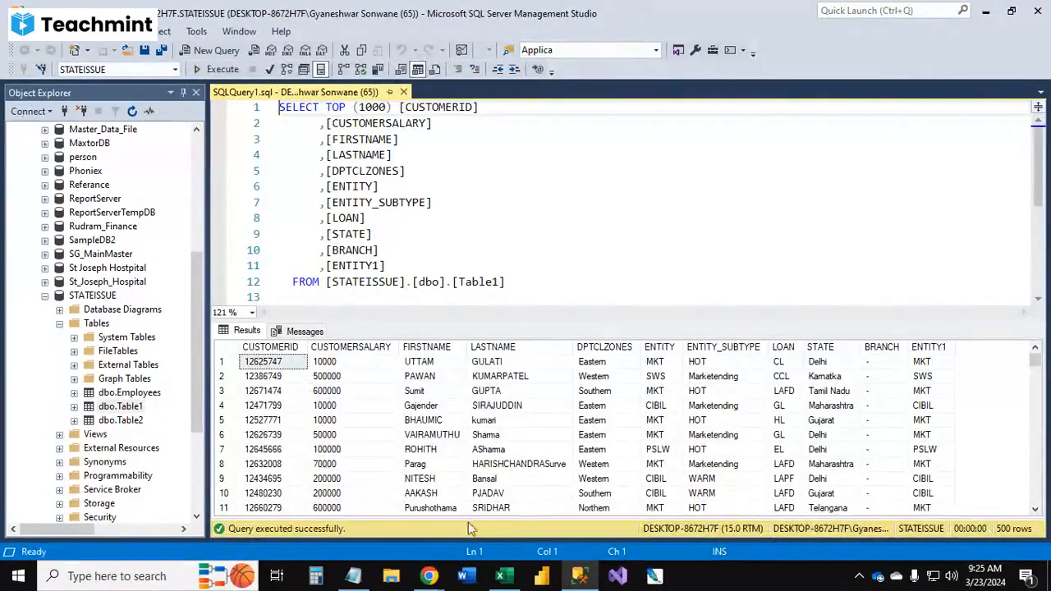
Step: Scroll through the query results and select a salary cell to examine the data
scroll(533, 447, down, 5)
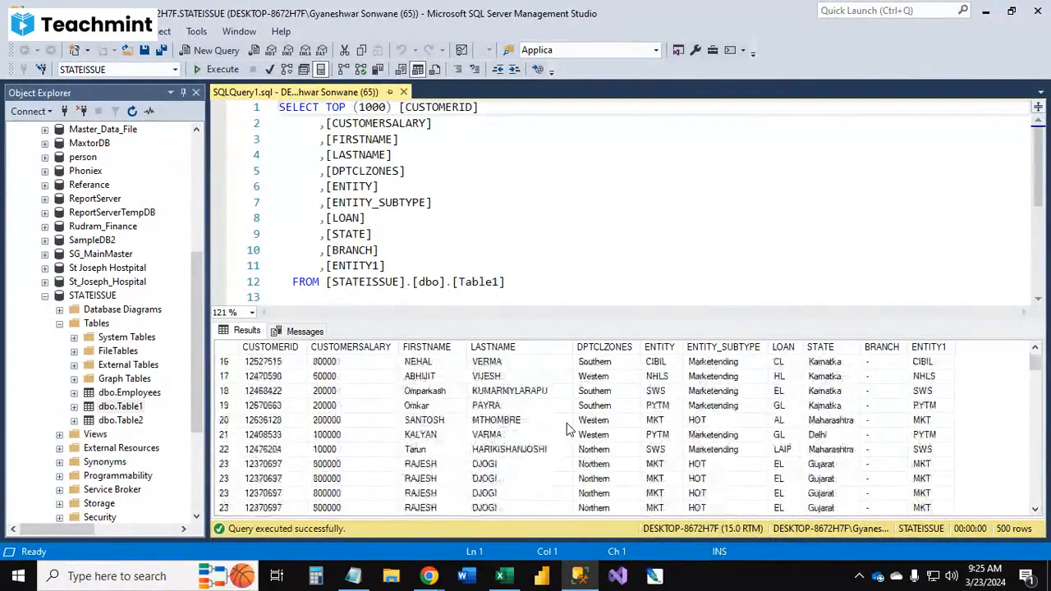
scroll(566, 427, up, 5)
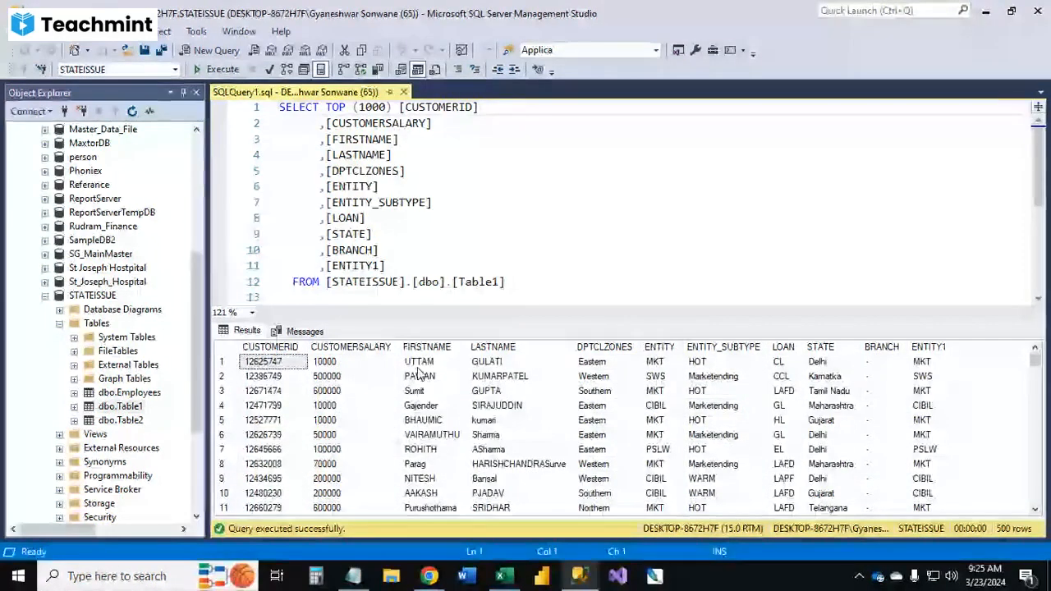
click(337, 367)
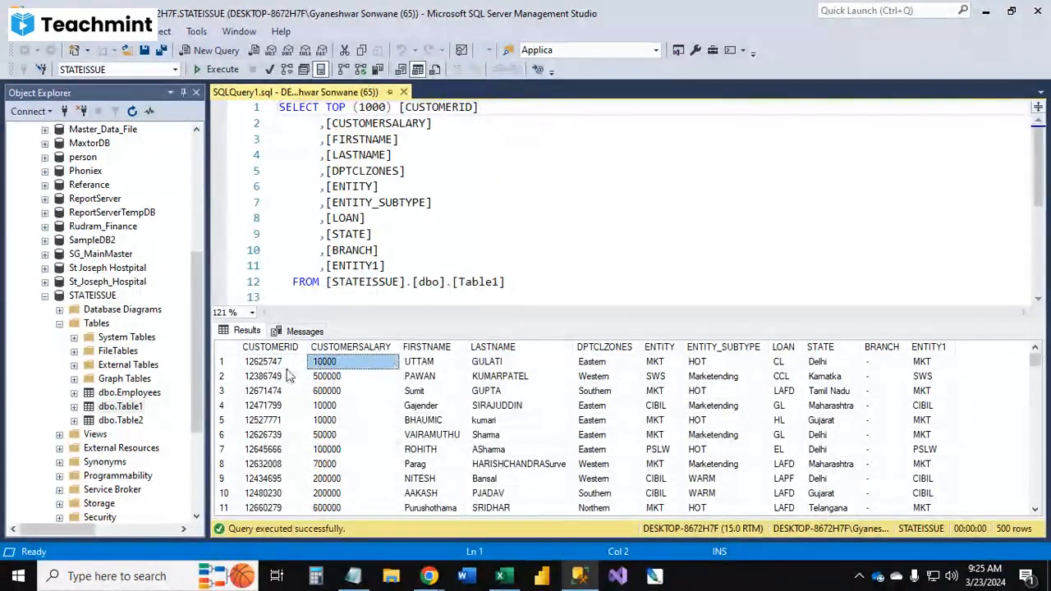
Step: Copy the server name from the Connect to Server dialog and cancel the connection
click(418, 250)
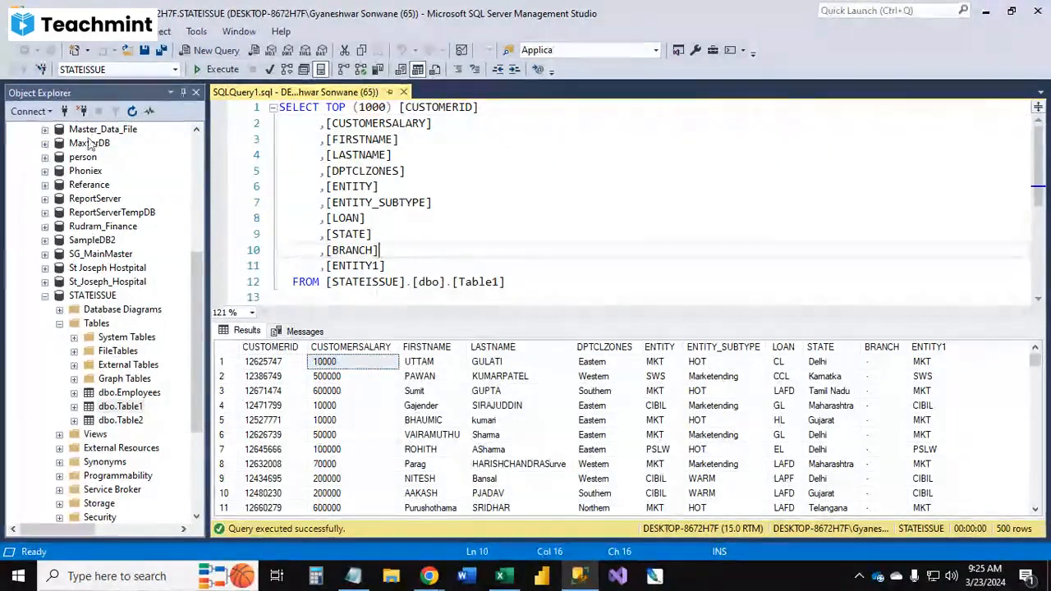
click(29, 110)
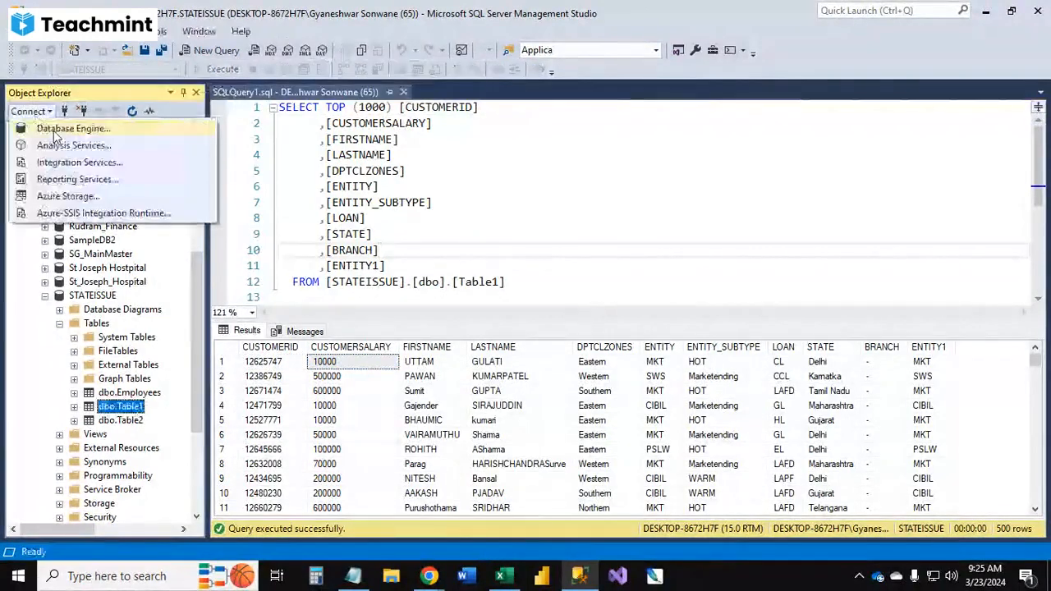
click(54, 130)
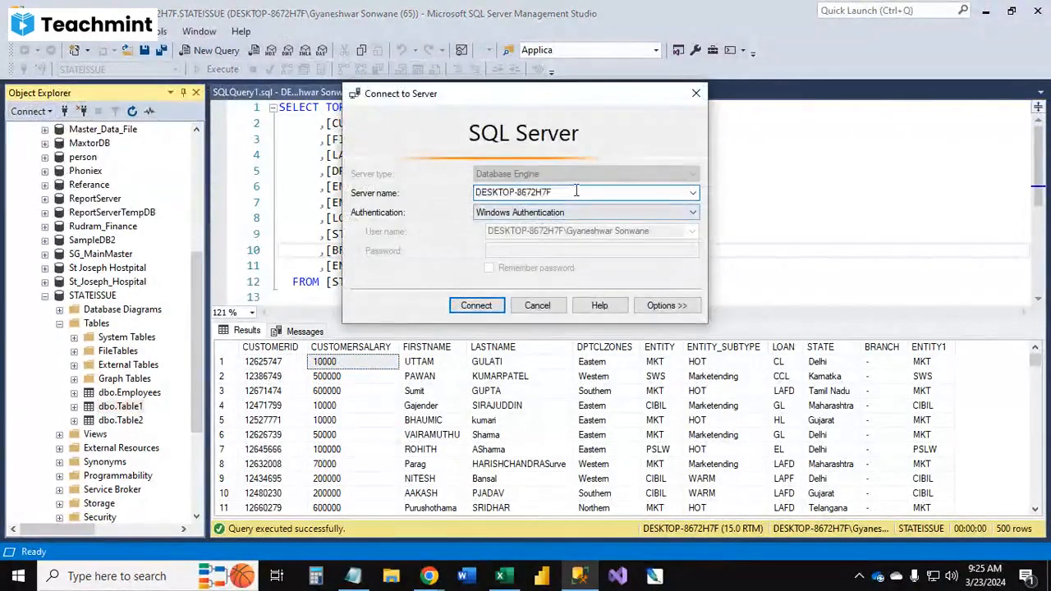
right_click(511, 193)
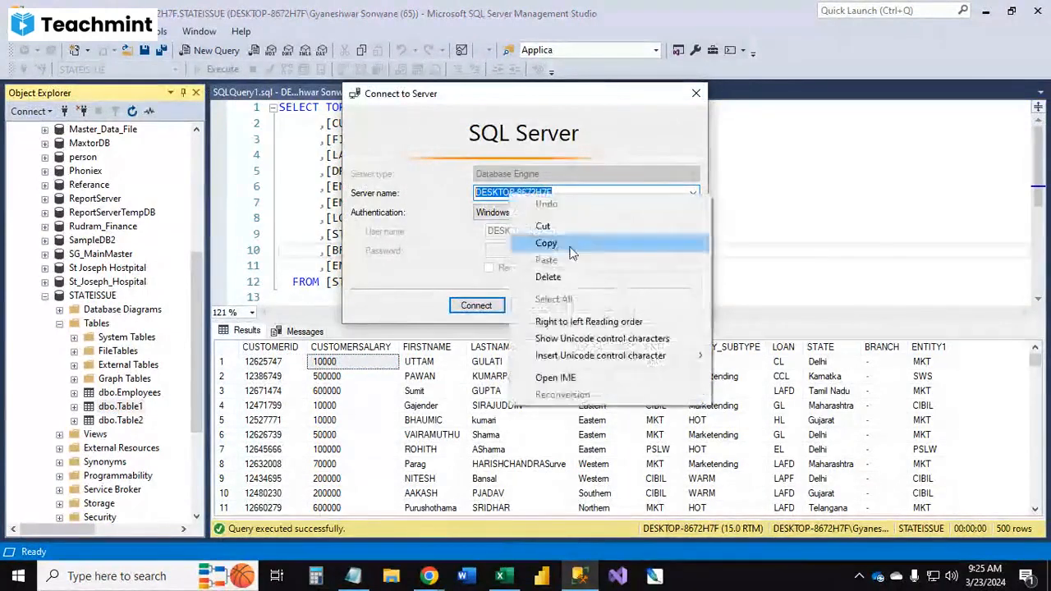
click(546, 244)
click(538, 305)
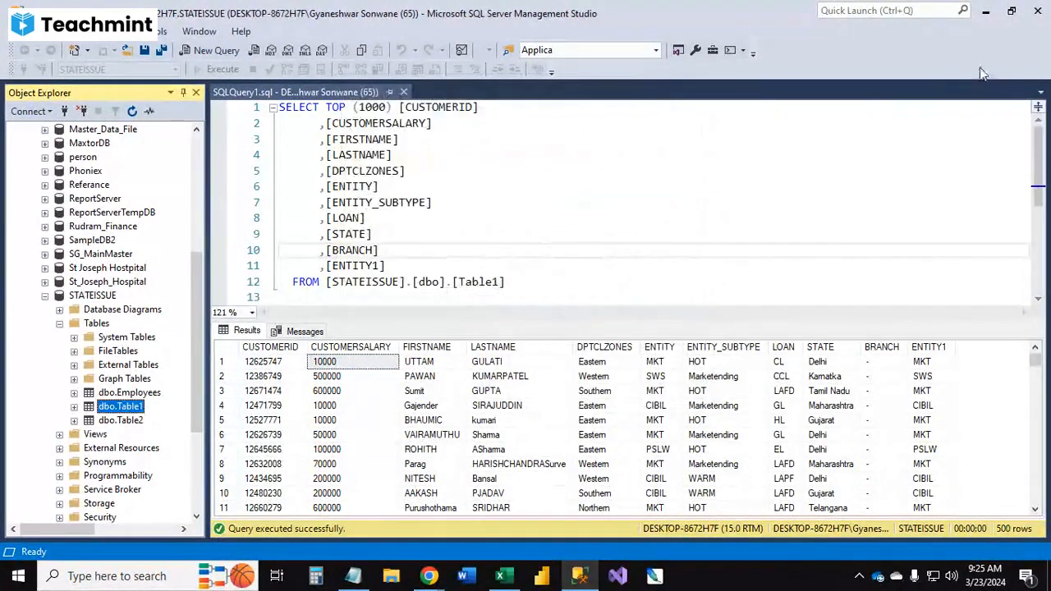
Step: Minimize SQL Server Management Studio, switch to Excel and open Sheet1
click(985, 10)
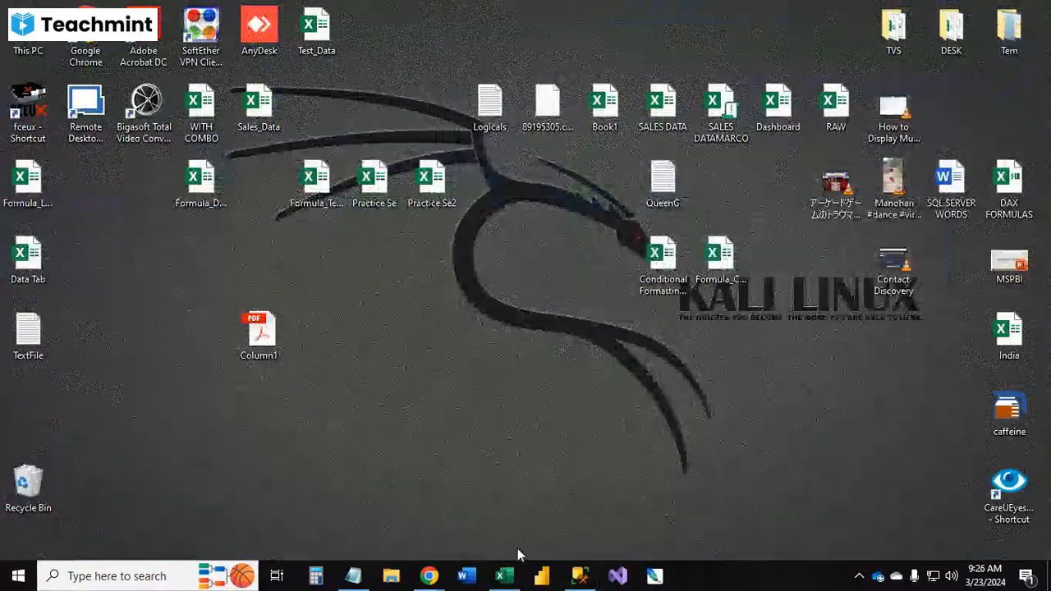
click(503, 575)
click(337, 530)
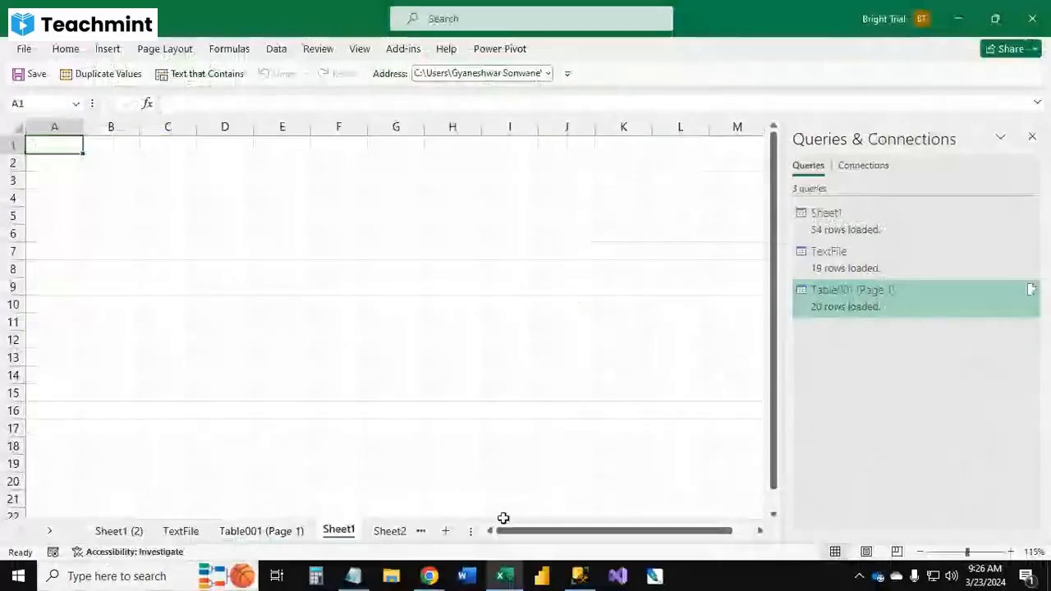
Step: Start a From SQL Server Database import and paste the copied server name as the server
click(276, 49)
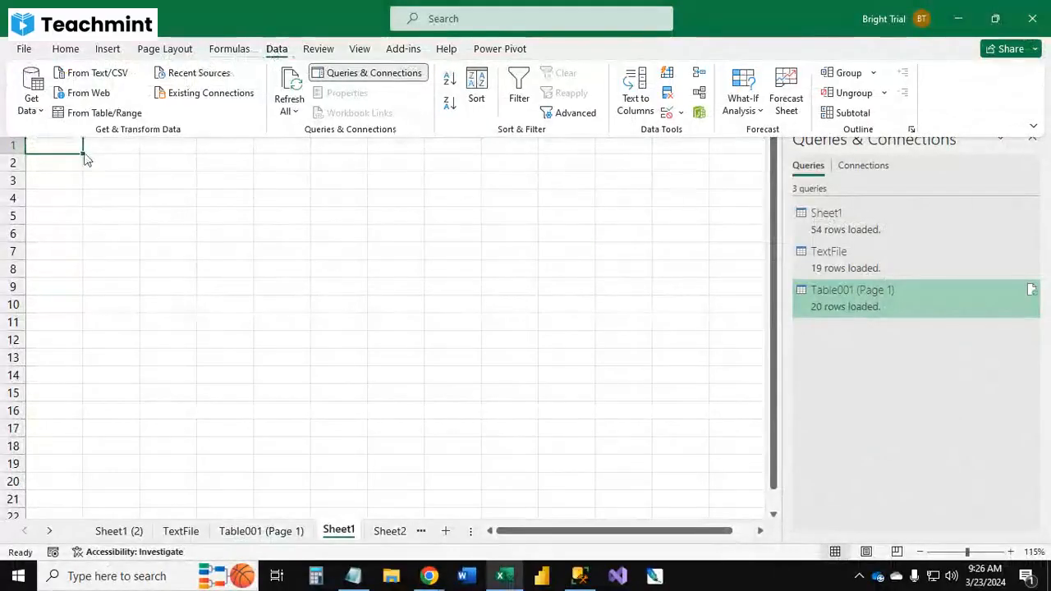
click(42, 115)
mouse_move(106, 167)
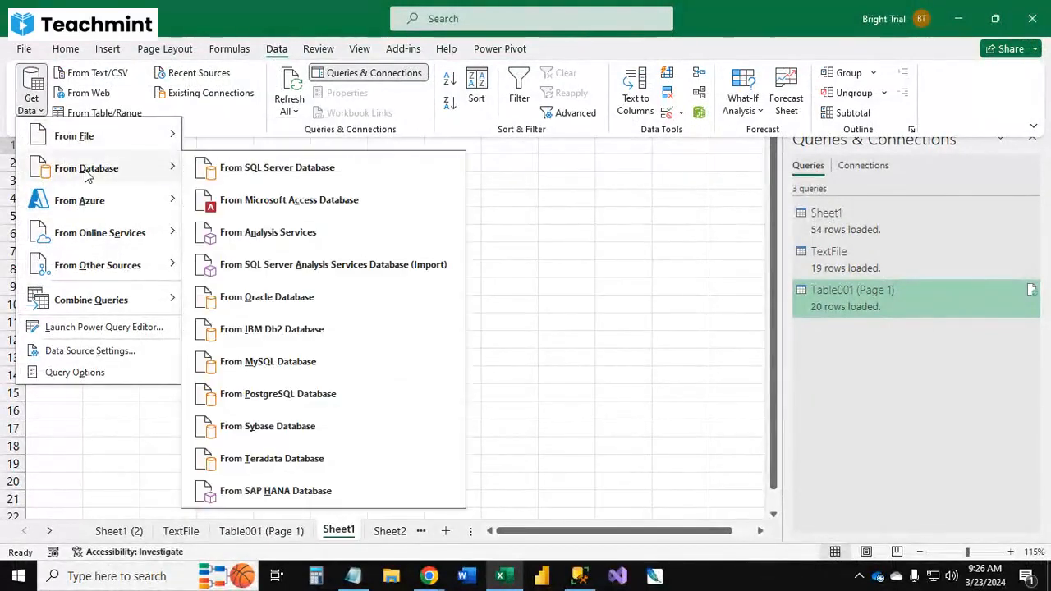
click(297, 178)
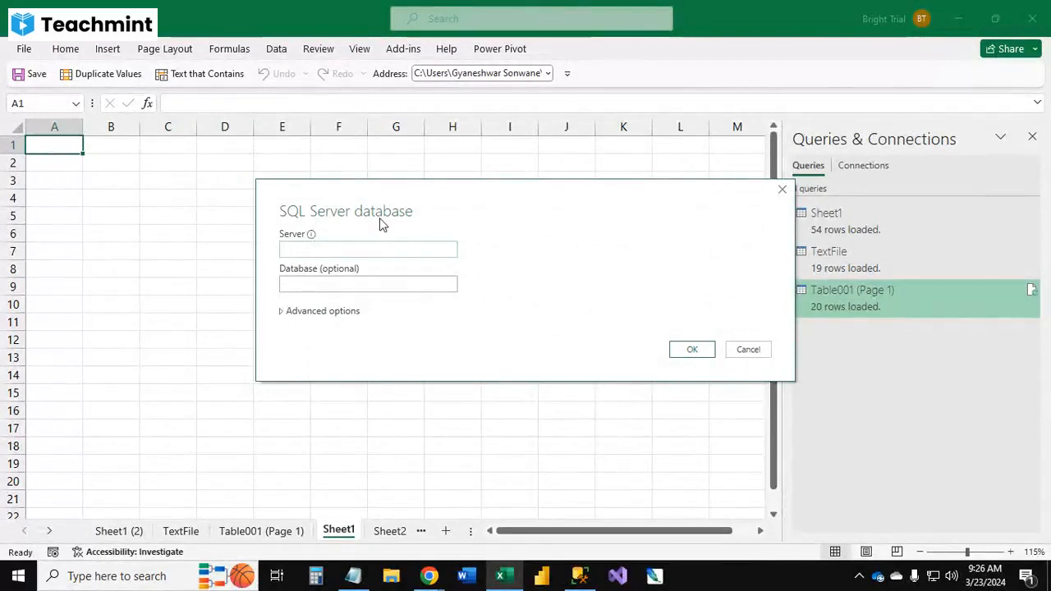
key(ctrl+v)
click(692, 351)
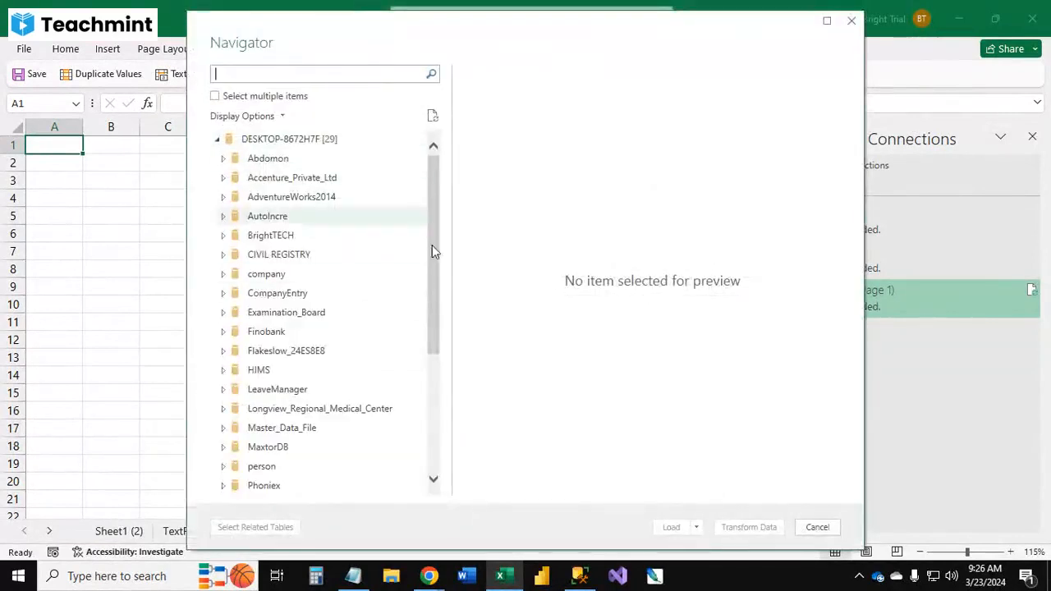
Step: Compare the Navigator's database list with the databases in SQL Server Management Studio's Object Explorer
mouse_move(429, 214)
mouse_down()
mouse_move(425, 354)
mouse_move(433, 207)
mouse_up()
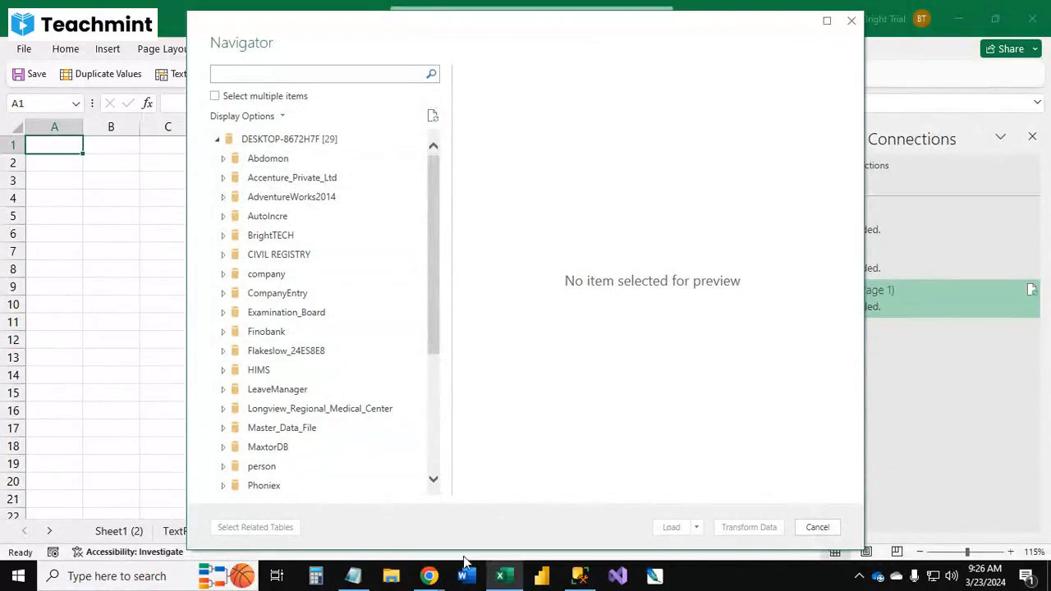
click(580, 576)
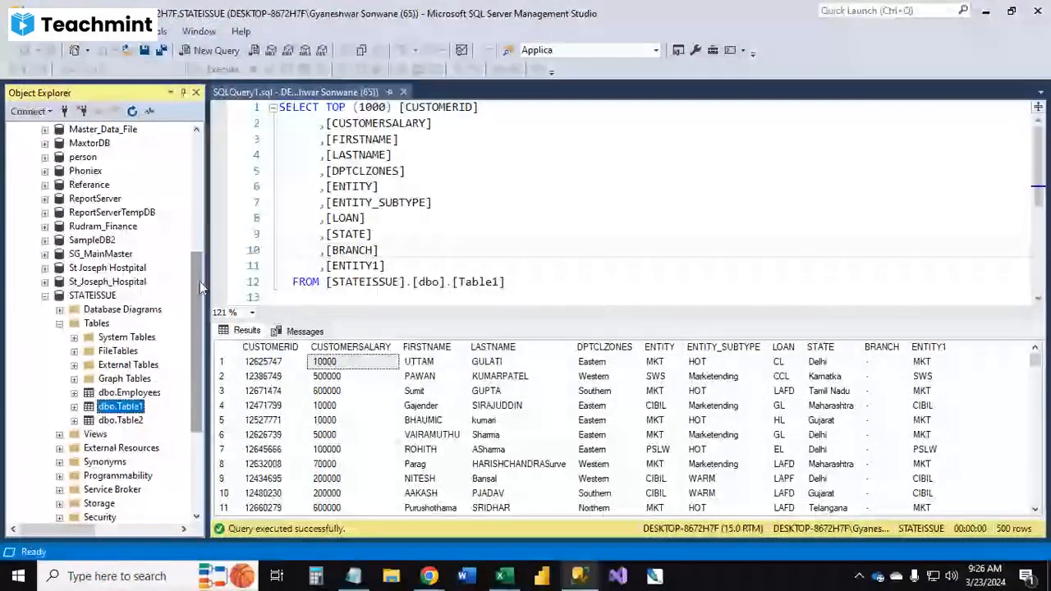
click(45, 296)
drag(198, 285, 196, 163)
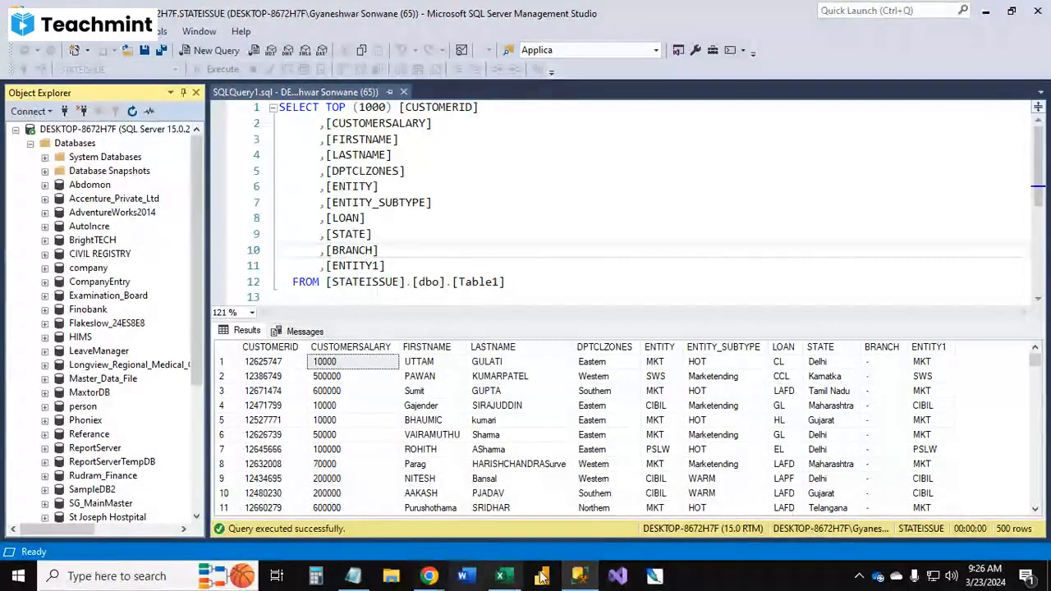
click(500, 575)
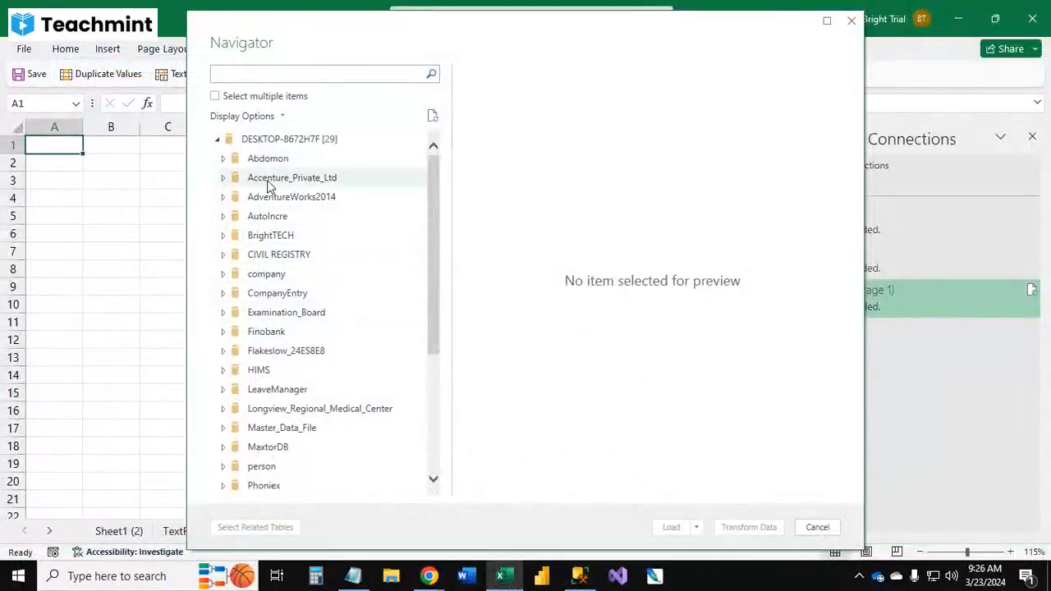
Step: In the Navigator, expand the STATEISSUE database and load Table1 into a new worksheet
scroll(311, 399, down, 4)
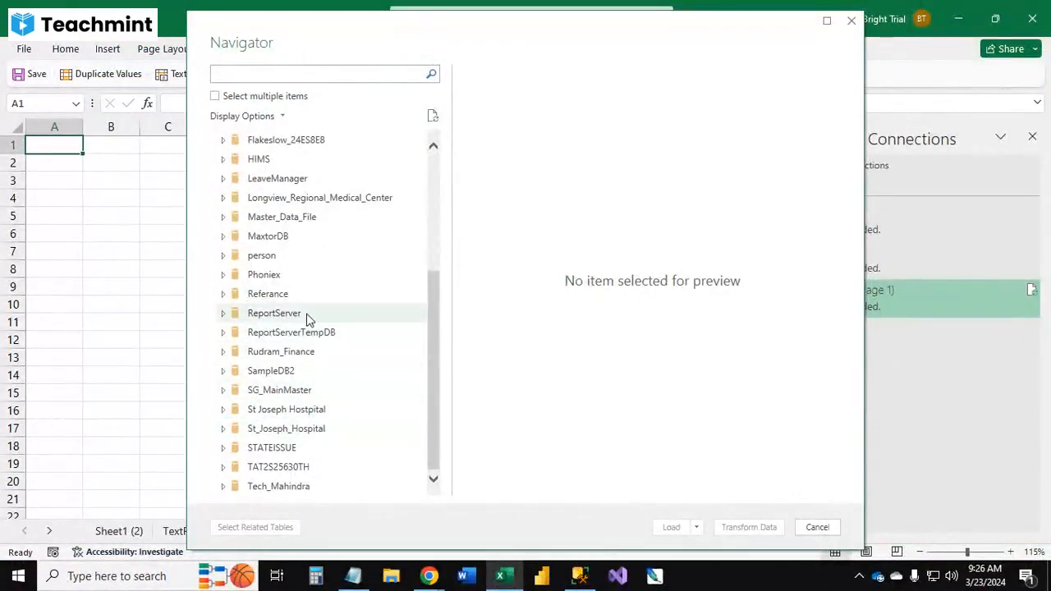
click(230, 447)
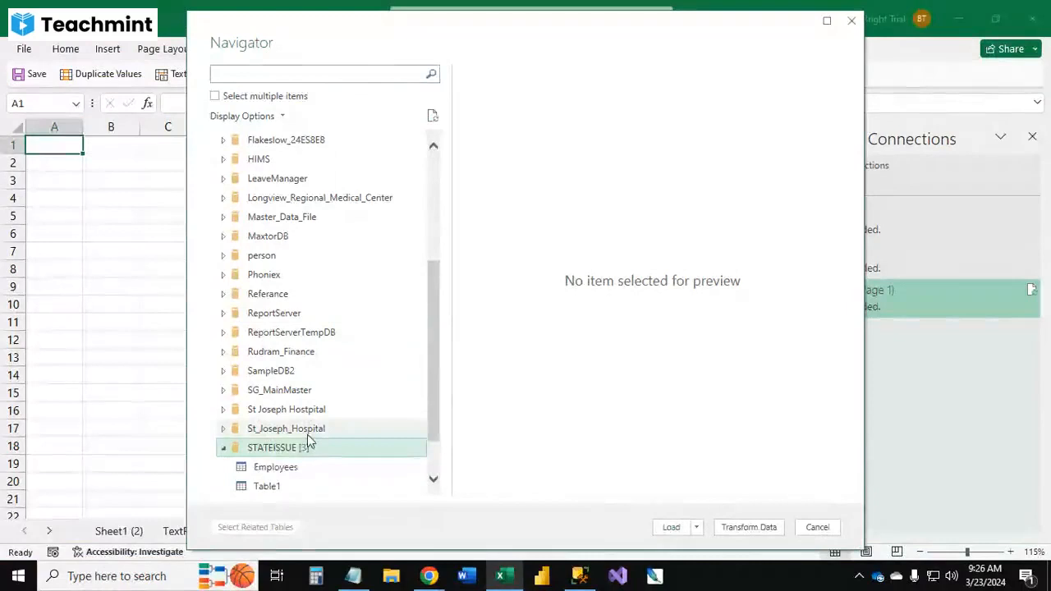
click(289, 431)
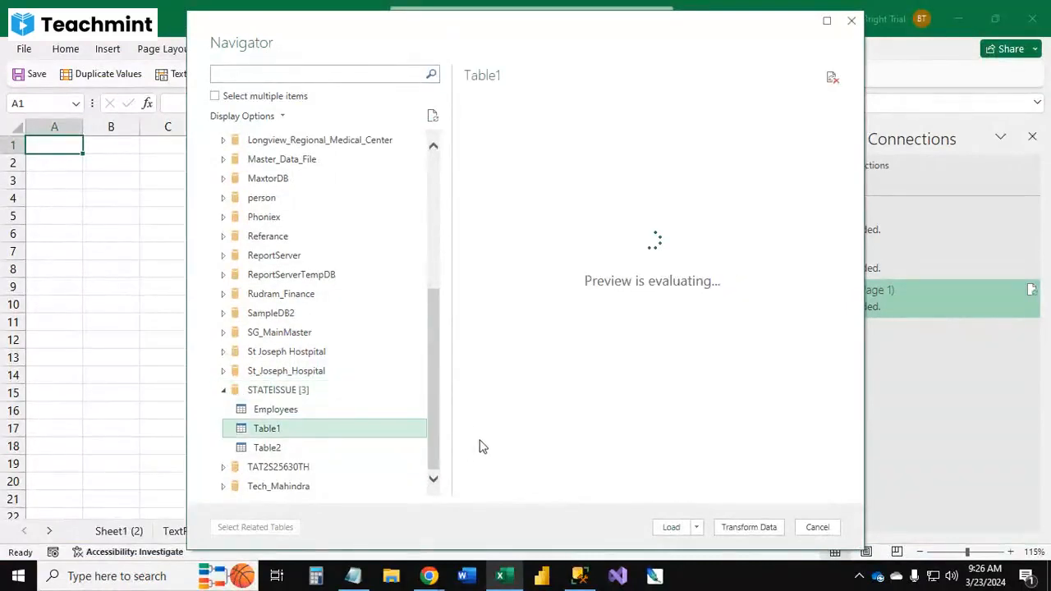
click(672, 529)
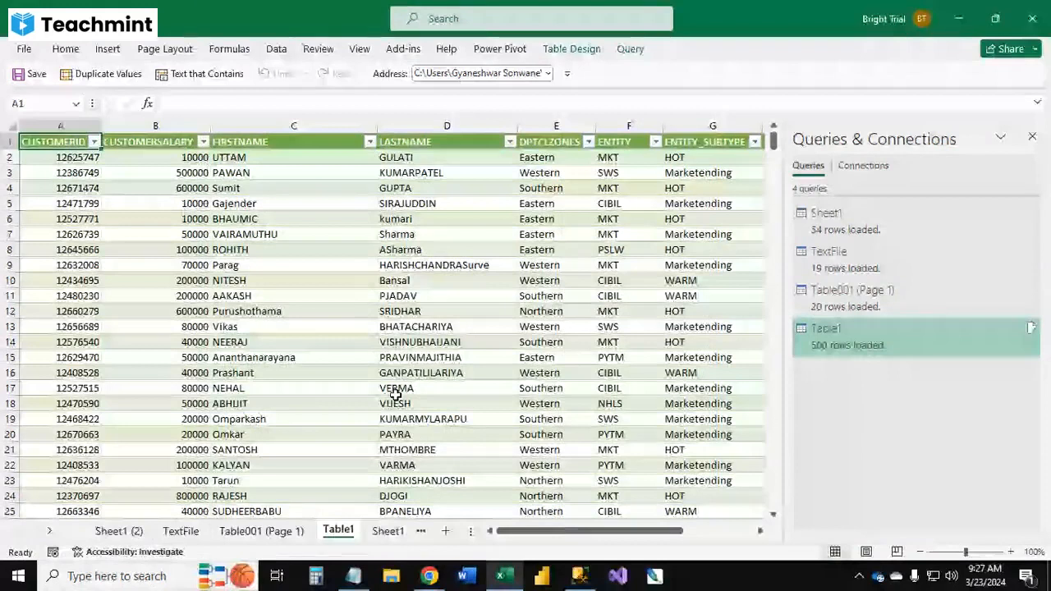
Step: Scroll across and down the imported Table1 to review its columns and rows
drag(551, 532, 743, 531)
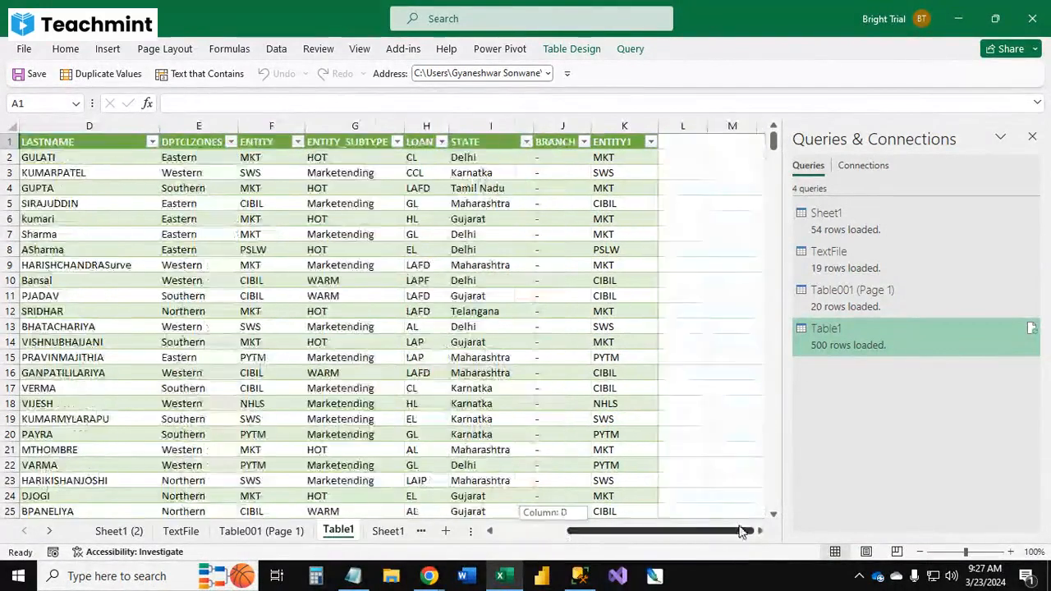
scroll(631, 434, down, 5)
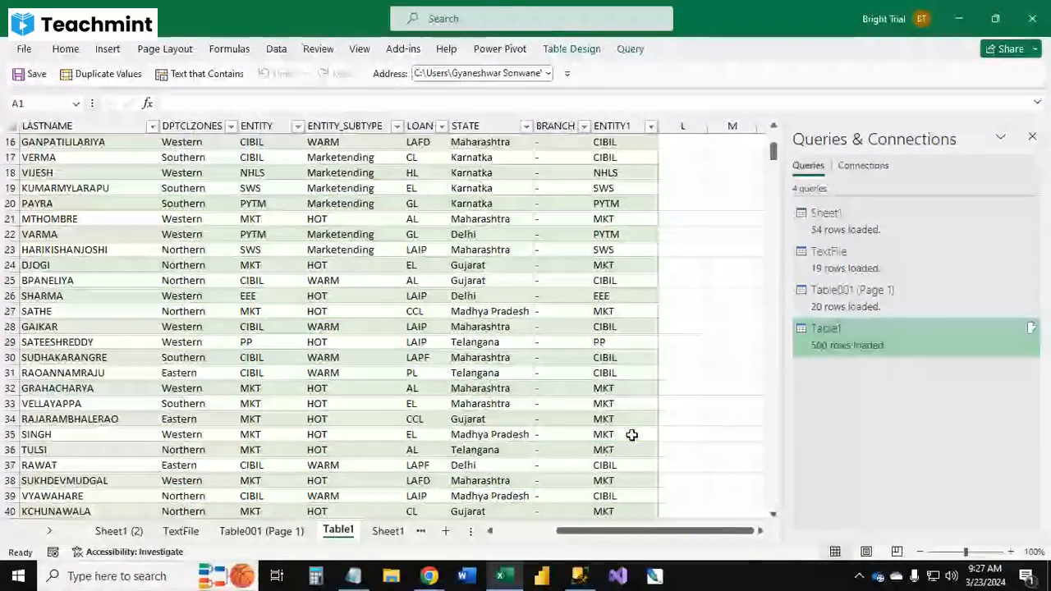
scroll(654, 453, up, 5)
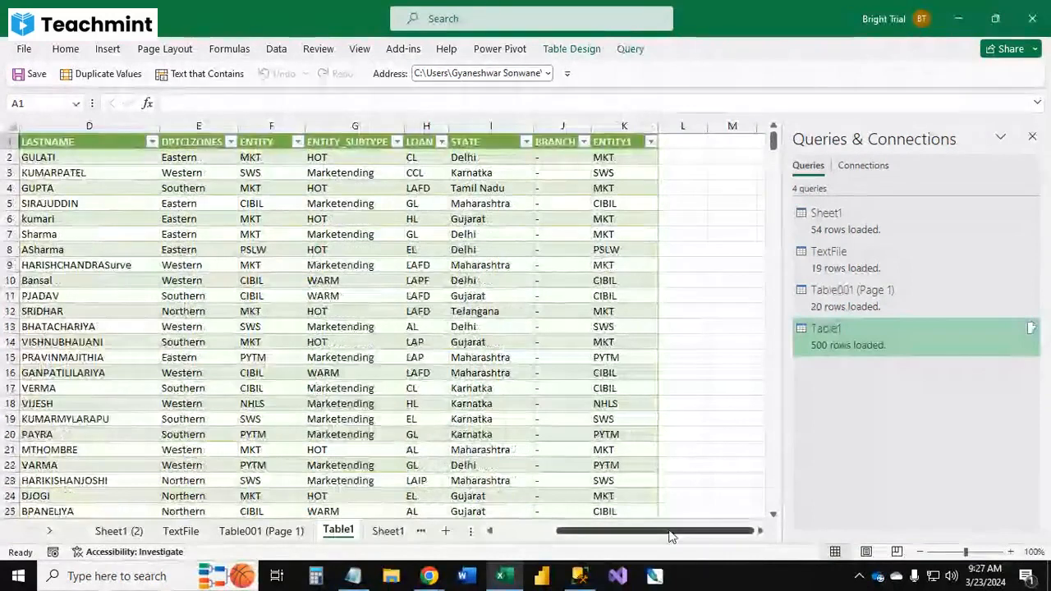
drag(624, 530, 477, 530)
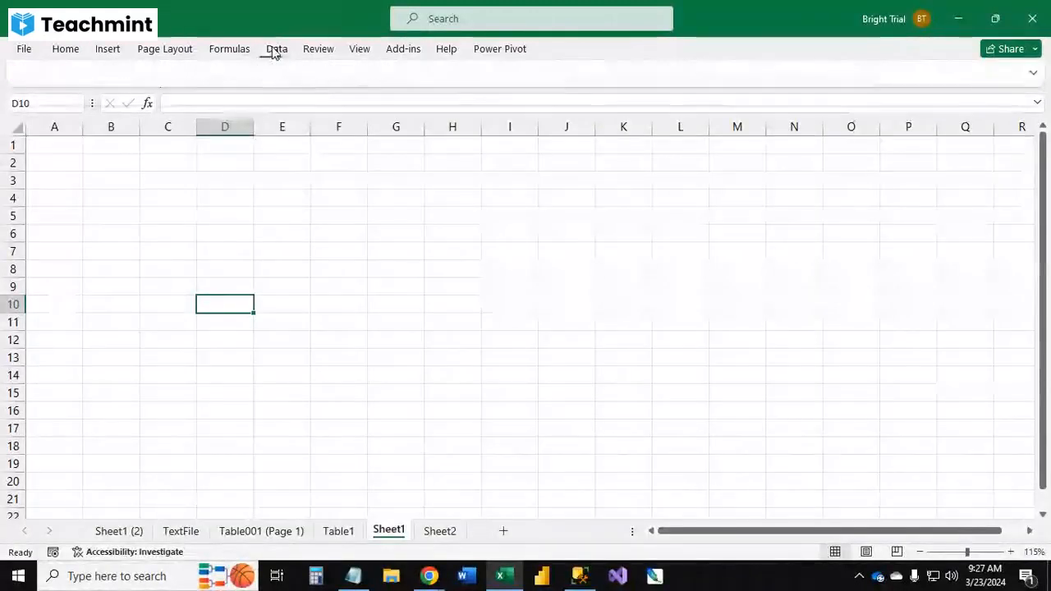
Step: Browse the Get Data source categories From File, From Azure and From Other Sources without choosing one
click(276, 49)
click(32, 105)
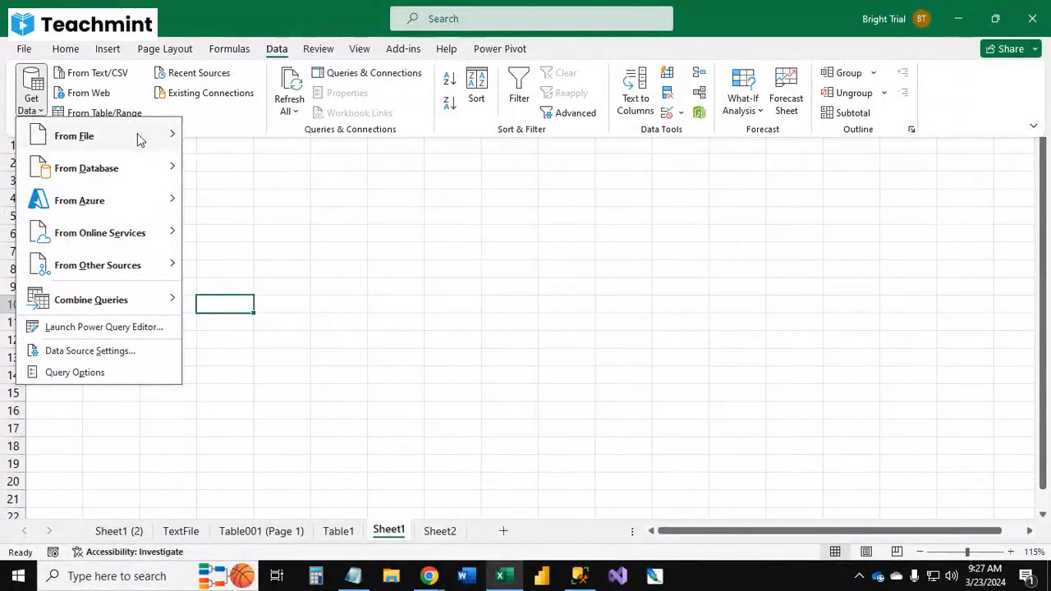
mouse_move(127, 139)
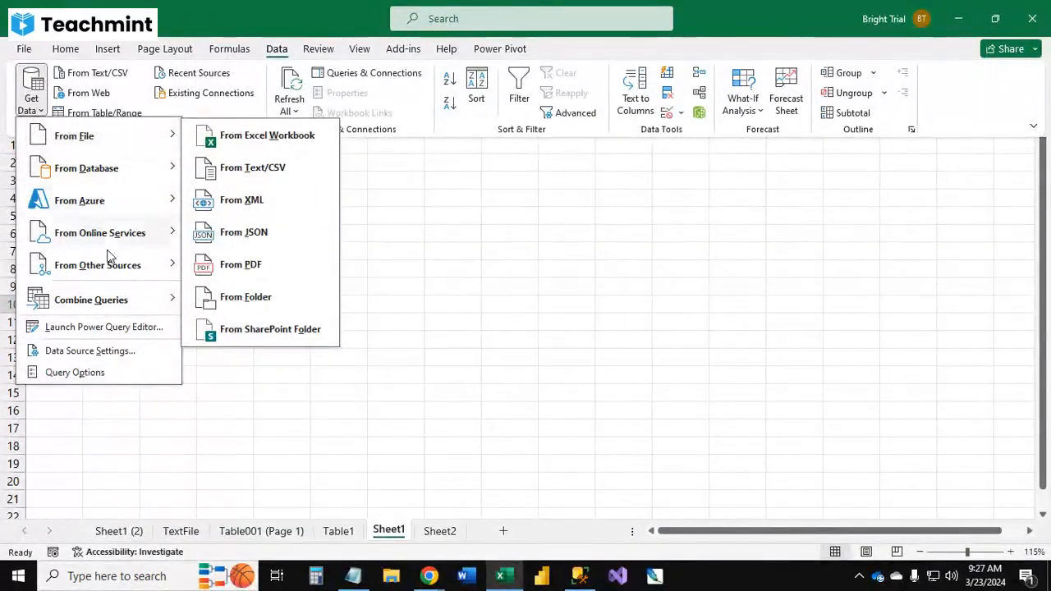
mouse_move(90, 200)
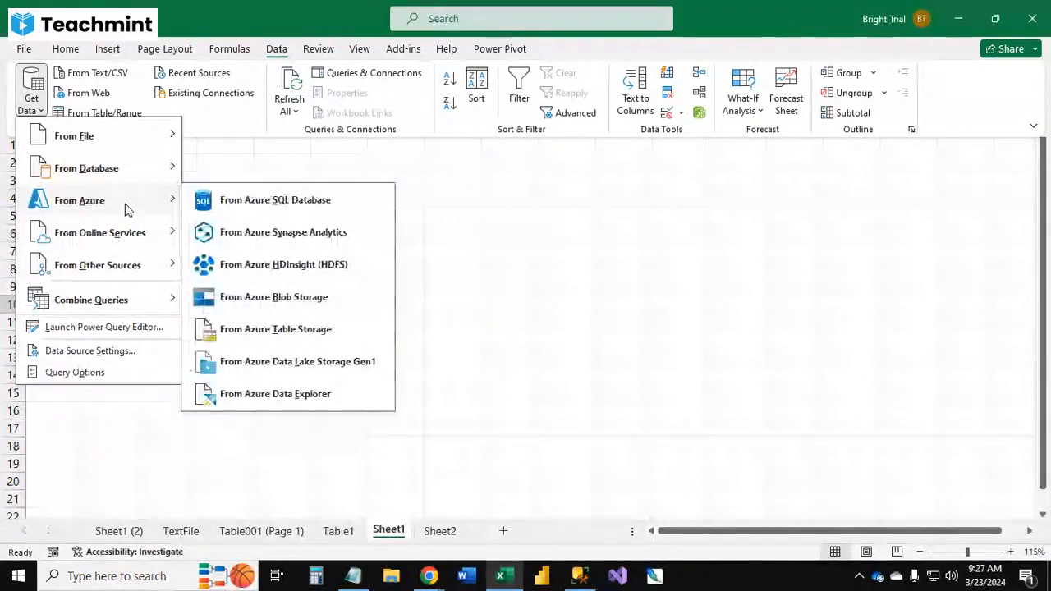
mouse_move(111, 267)
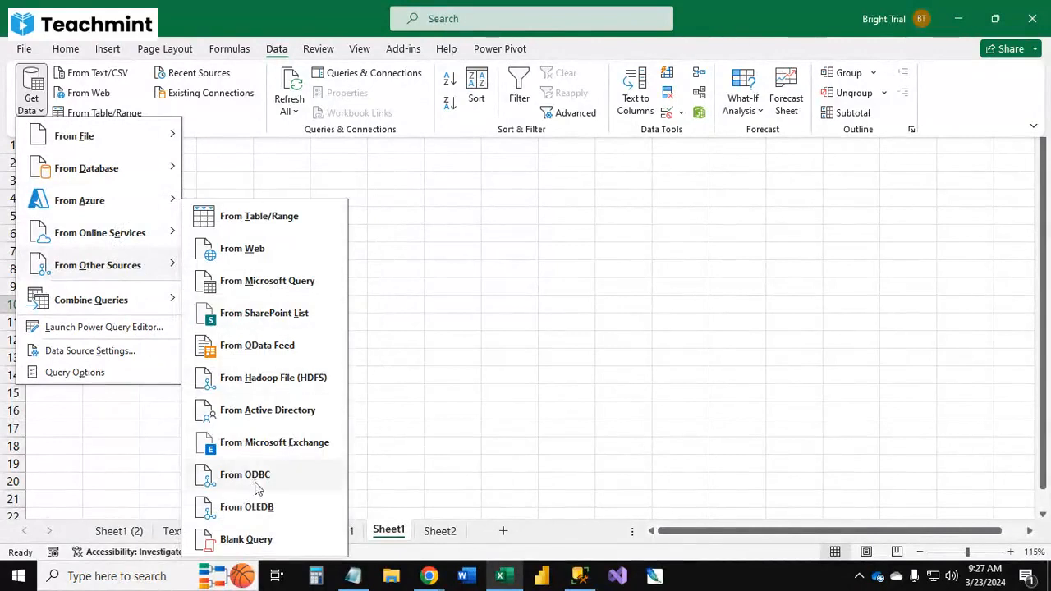
mouse_move(84, 138)
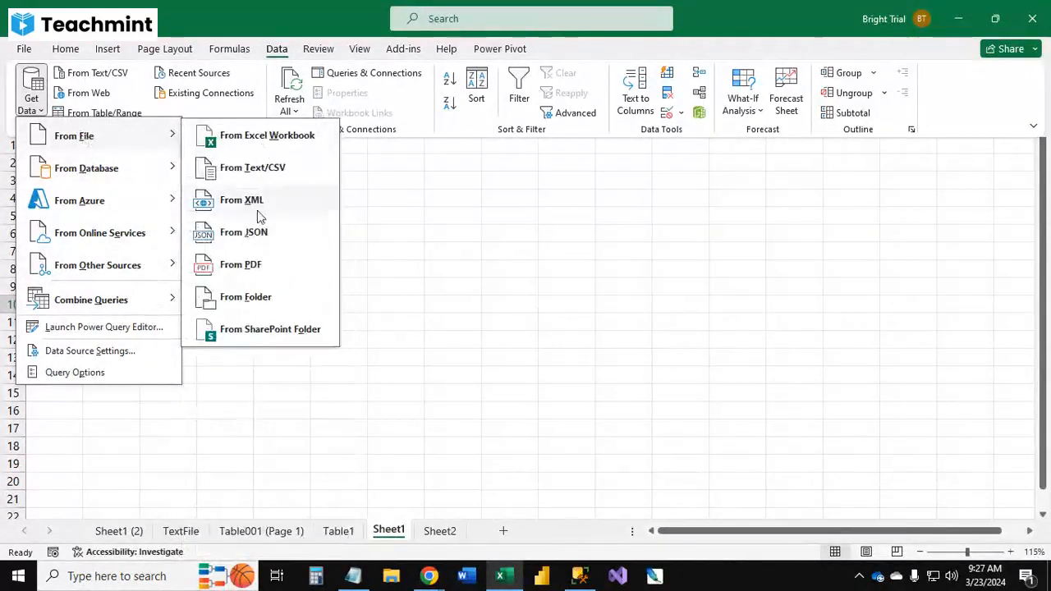
click(406, 293)
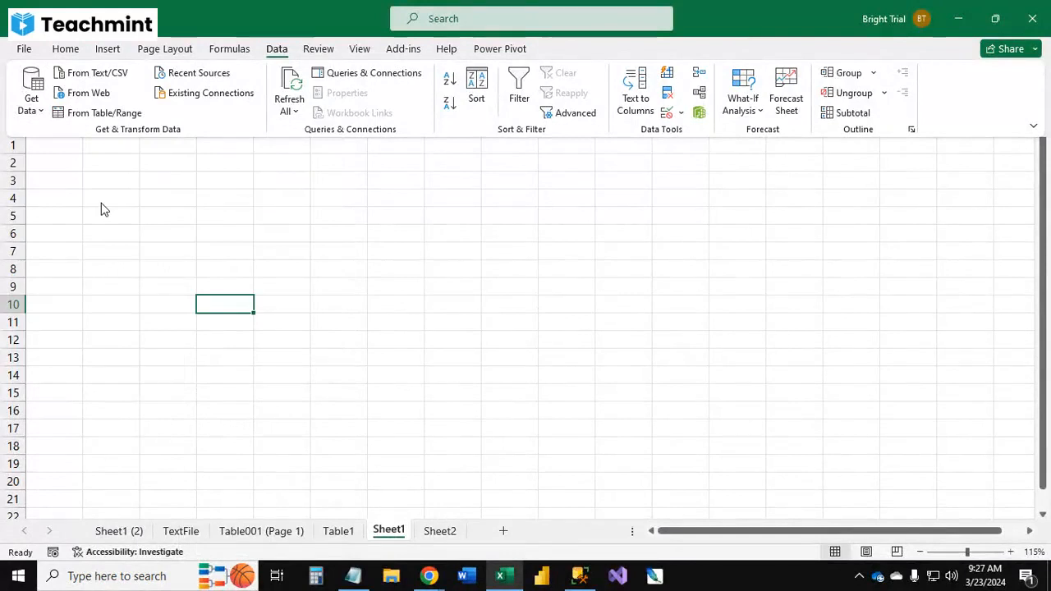
Step: Switch to Chrome, open a new tab and search for india population wikipedia
click(429, 575)
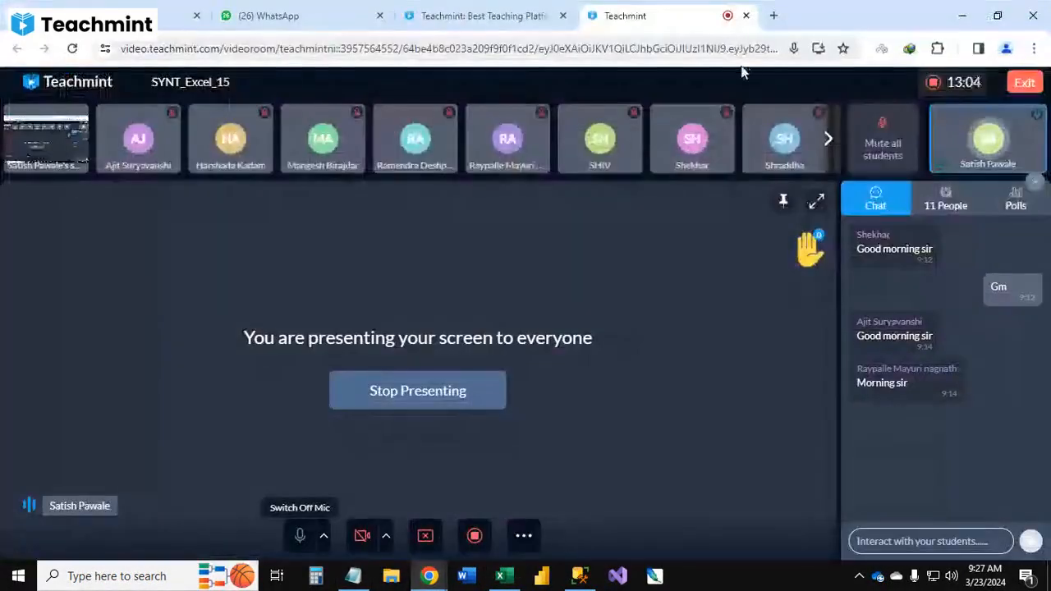
click(754, 16)
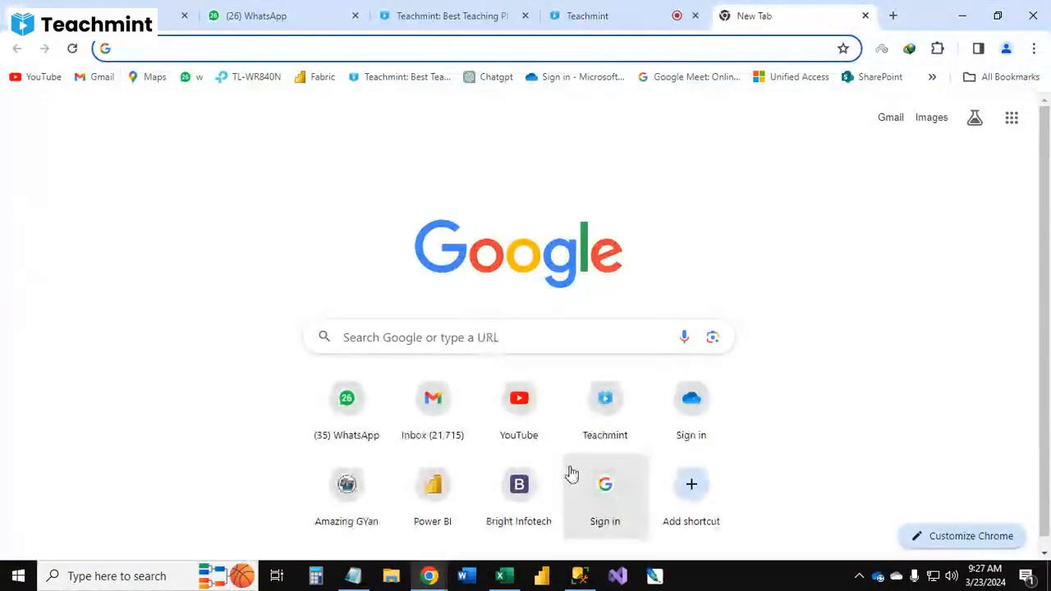
text(ind)
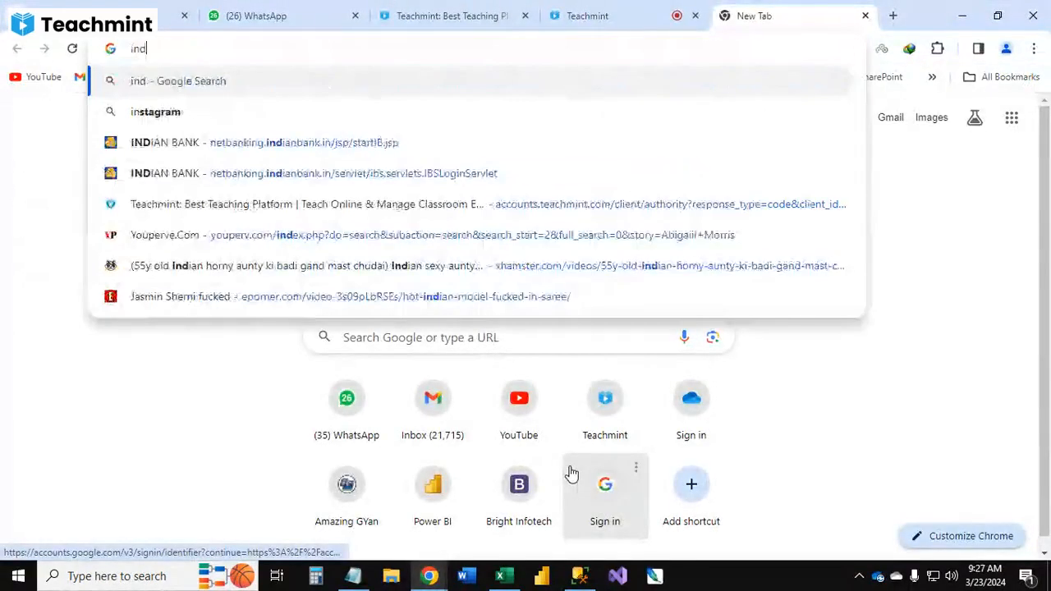
text(ia popu)
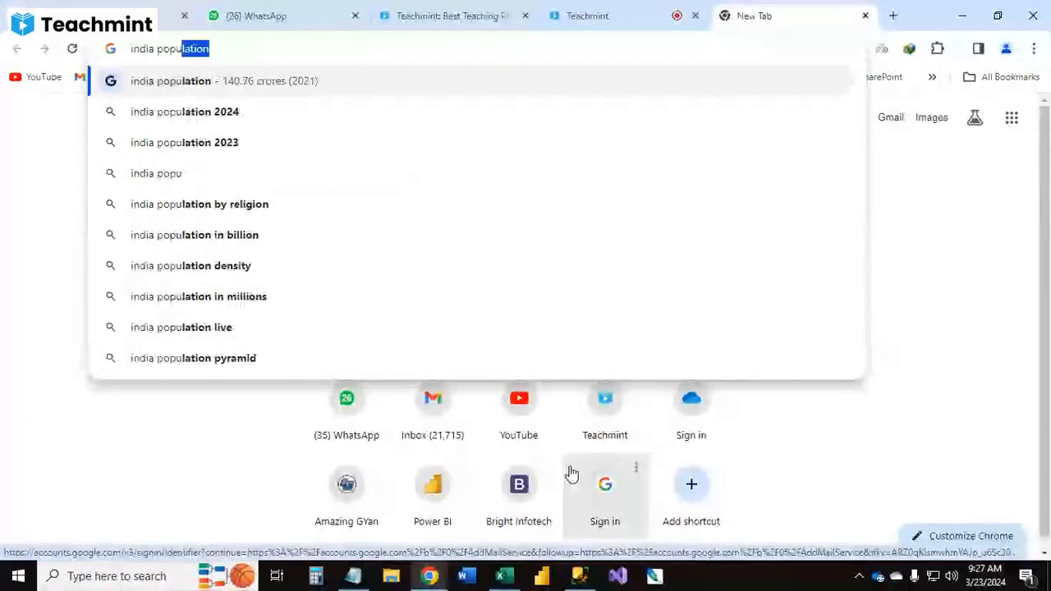
text(lation wiki)
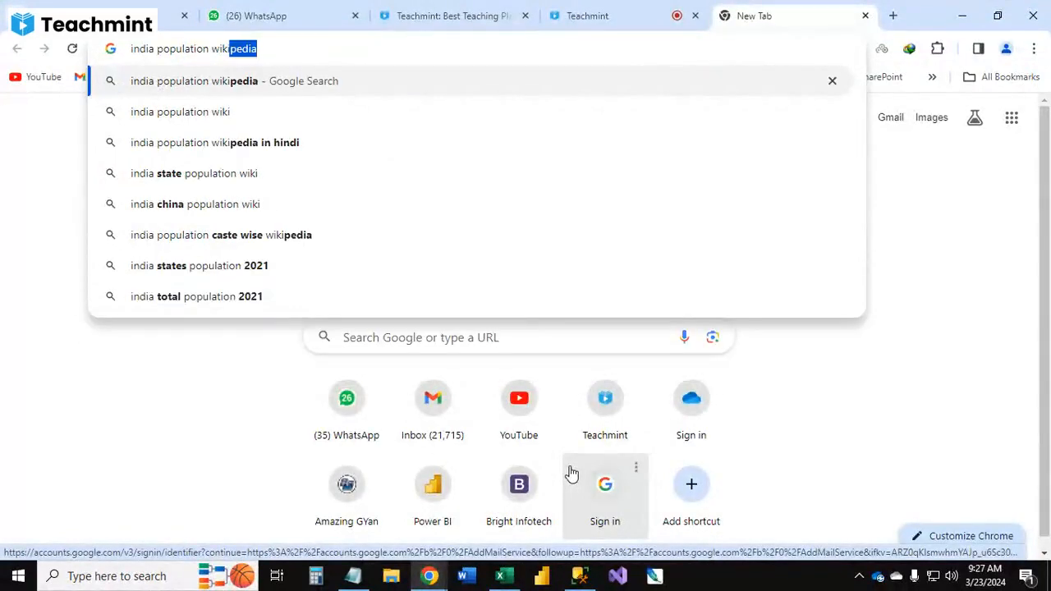
key(Return)
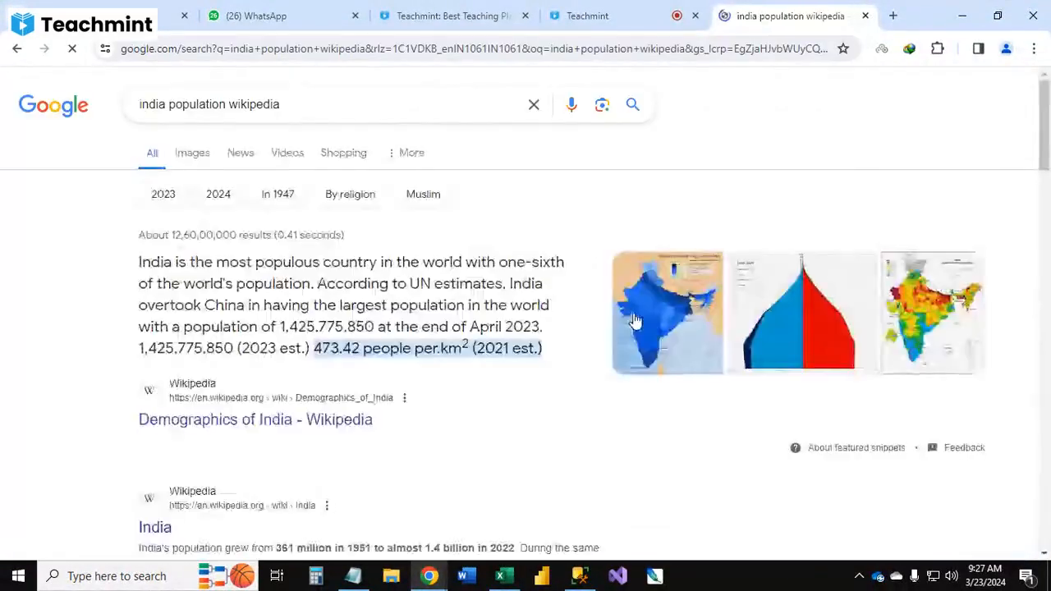
Step: Open the Demographics of India Wikipedia article from the search results
scroll(304, 260, down, 1)
scroll(304, 260, down, 2)
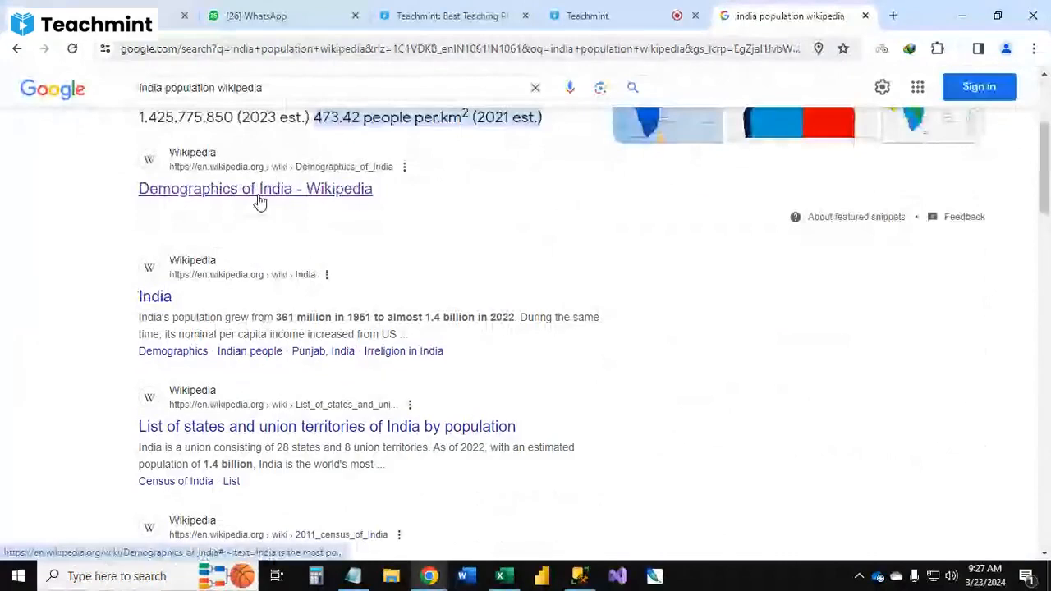
click(260, 194)
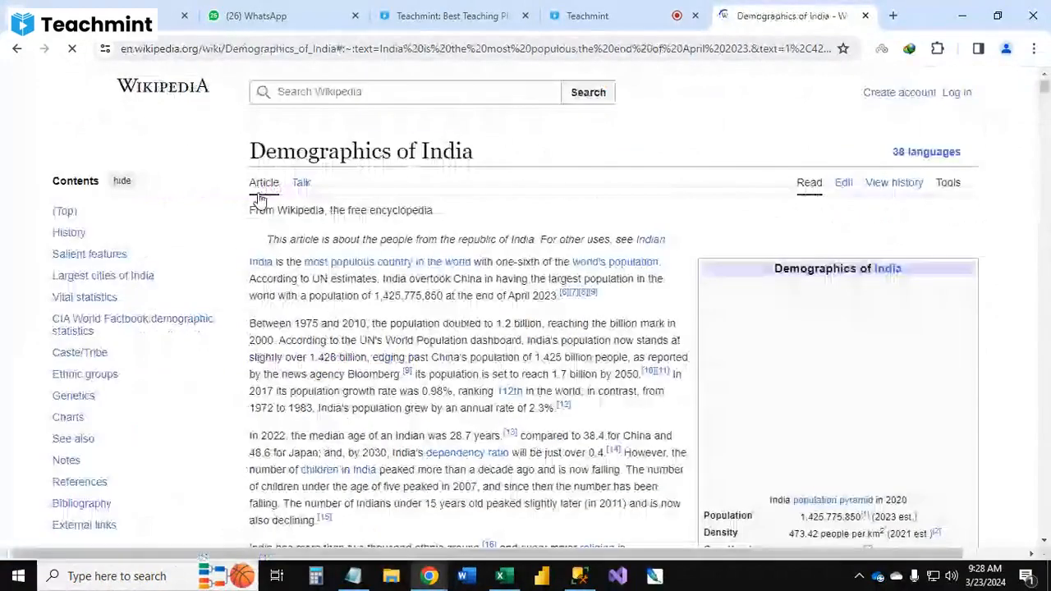
Step: Scroll through the Demographics of India article to examine its tables
scroll(382, 221, down, 3)
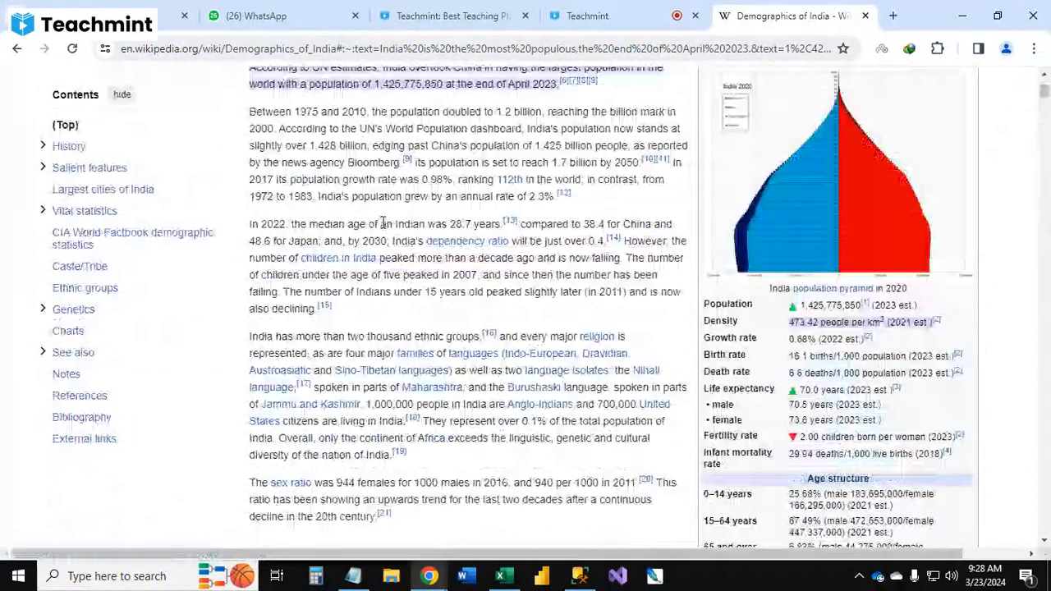
scroll(386, 222, down, 5)
scroll(390, 222, down, 5)
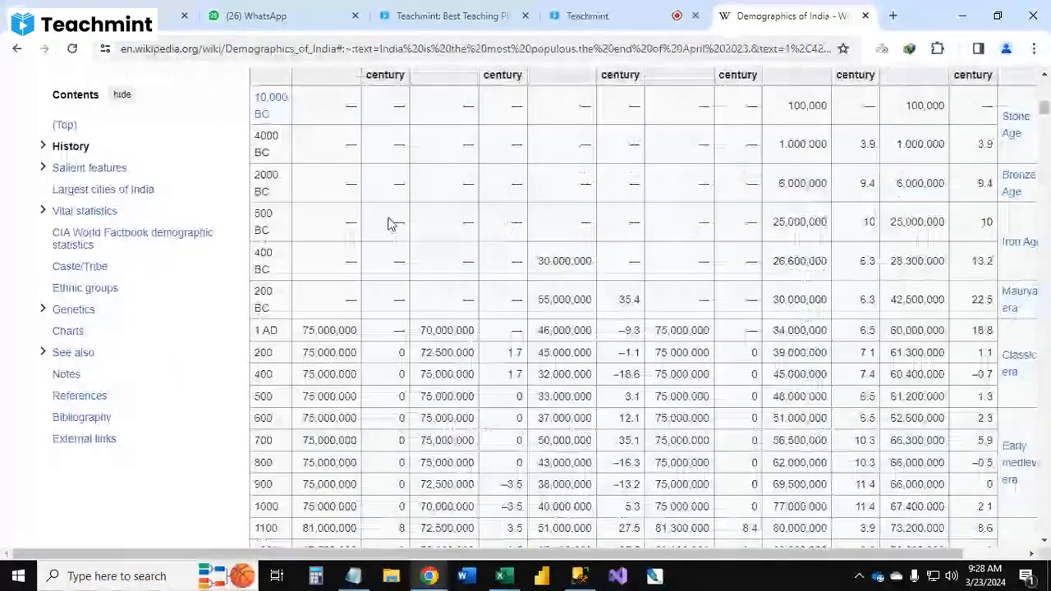
scroll(390, 221, down, 2)
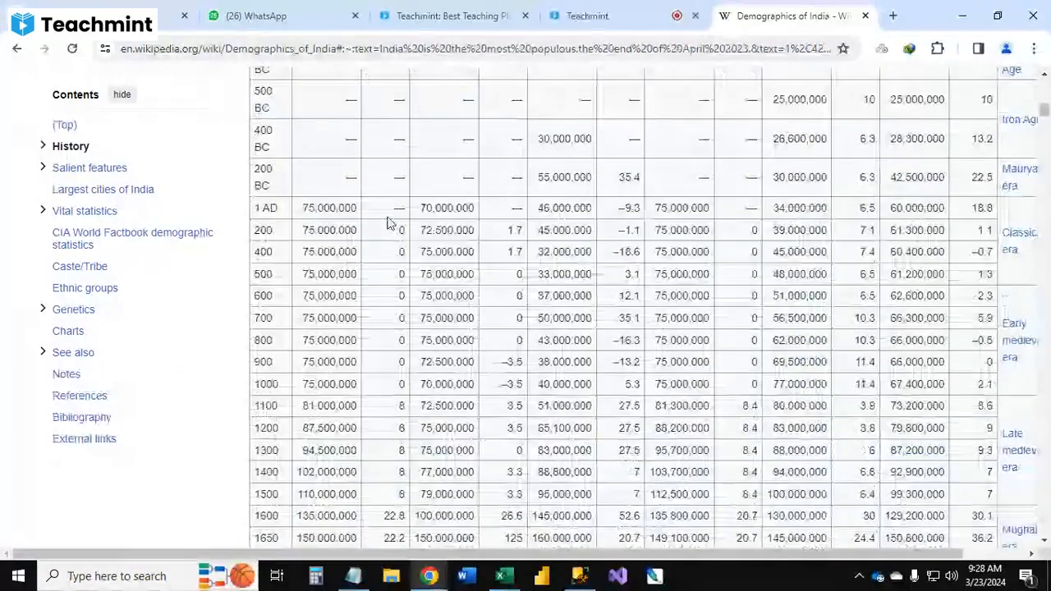
scroll(390, 223, up, 3)
scroll(531, 234, down, 4)
scroll(395, 219, down, 8)
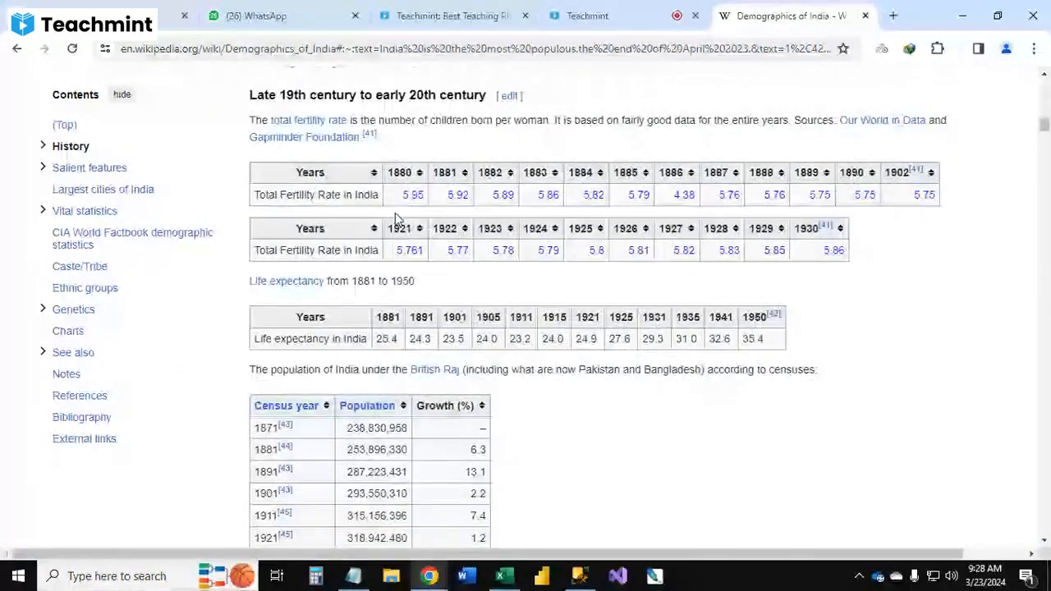
scroll(558, 234, down, 1)
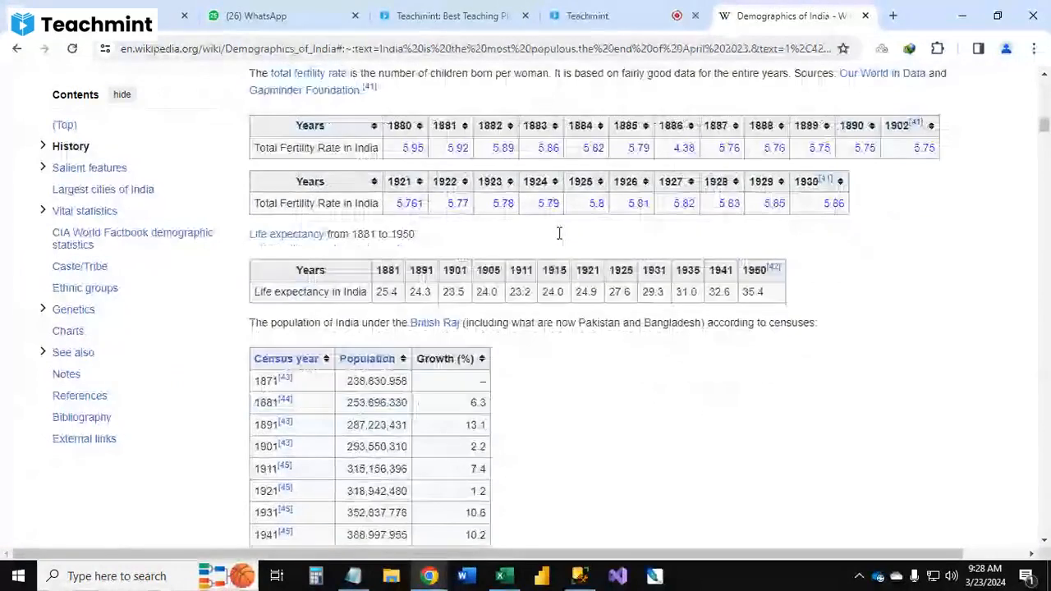
scroll(559, 234, down, 10)
scroll(298, 286, up, 4)
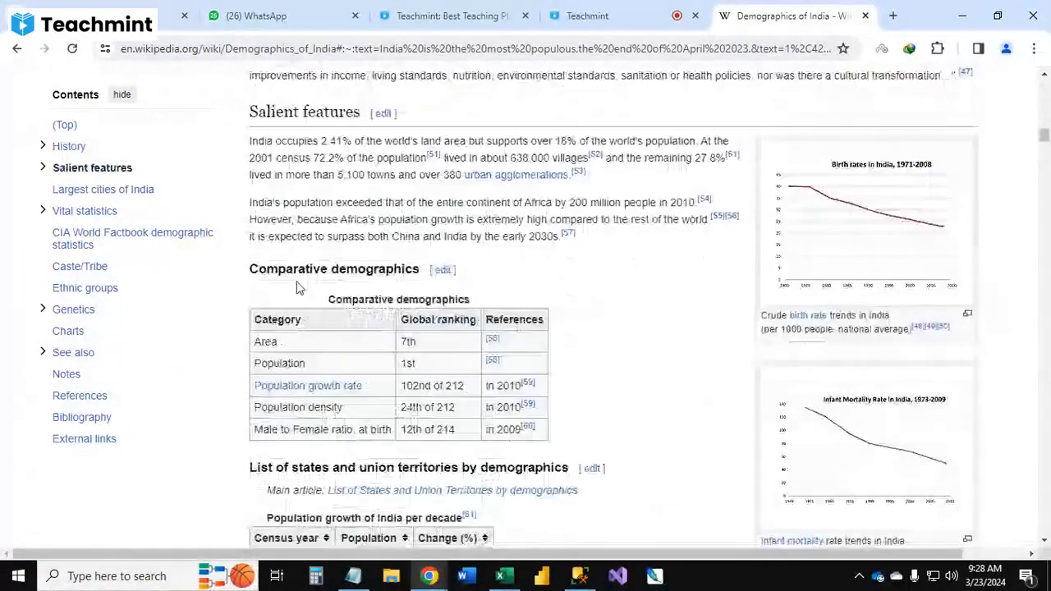
scroll(298, 286, down, 6)
scroll(661, 362, up, 3)
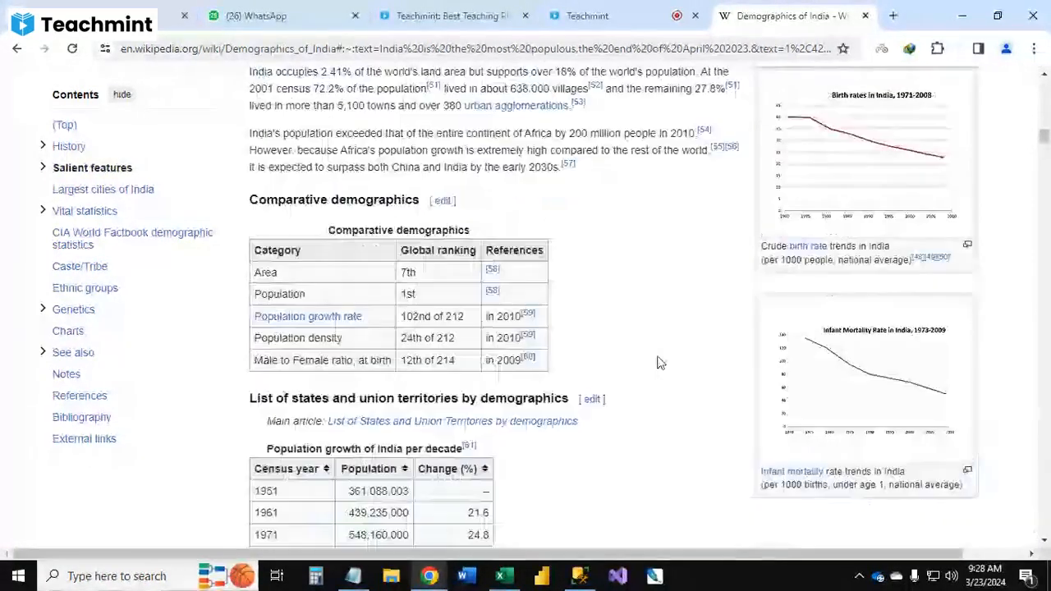
scroll(661, 362, up, 1)
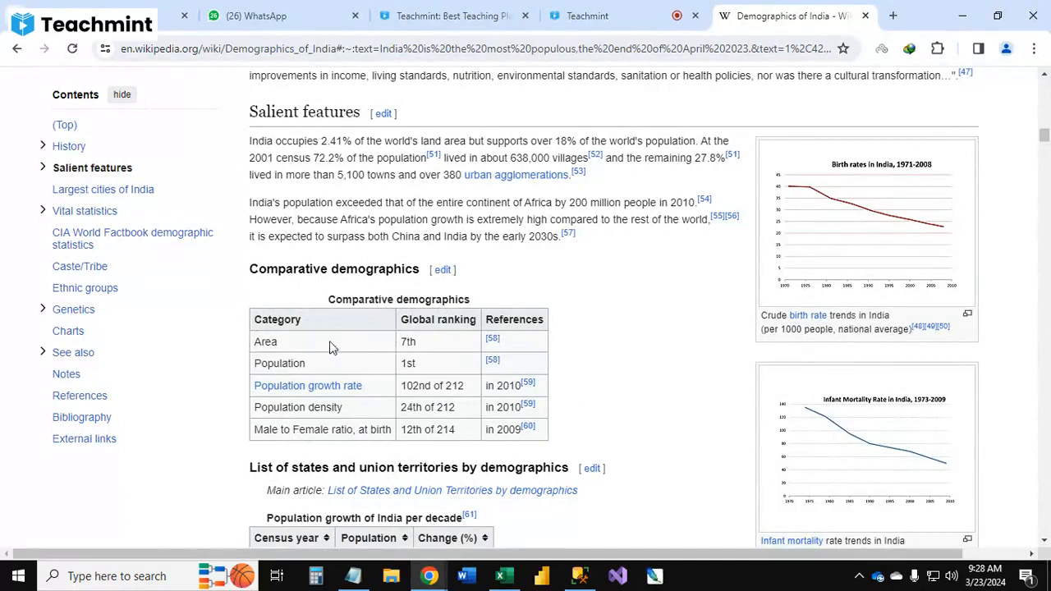
Step: Copy the article's URL and, back in Excel, start a From Web import from Other Sources
click(573, 51)
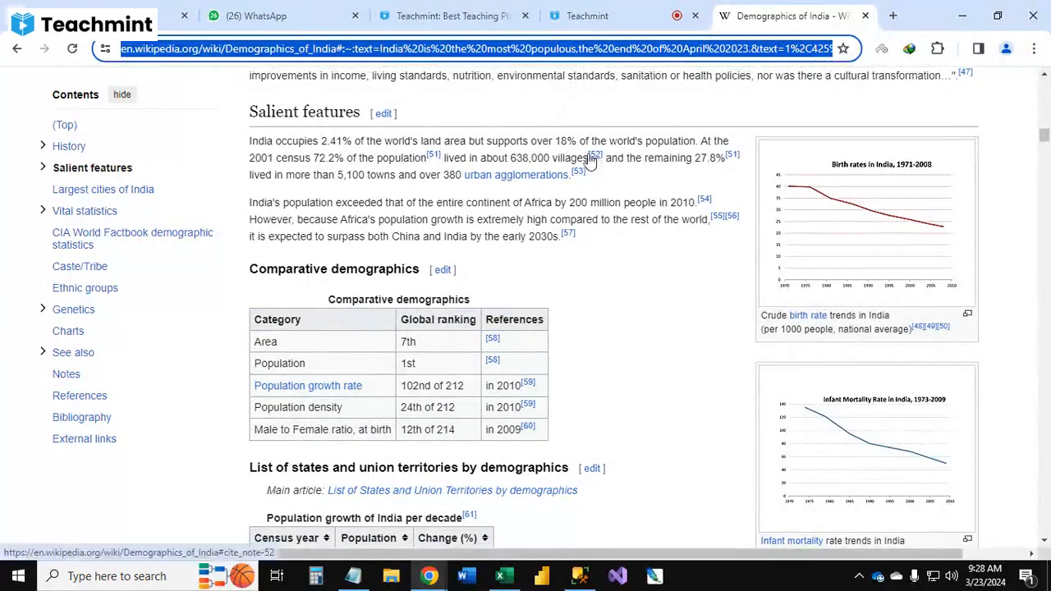
click(962, 14)
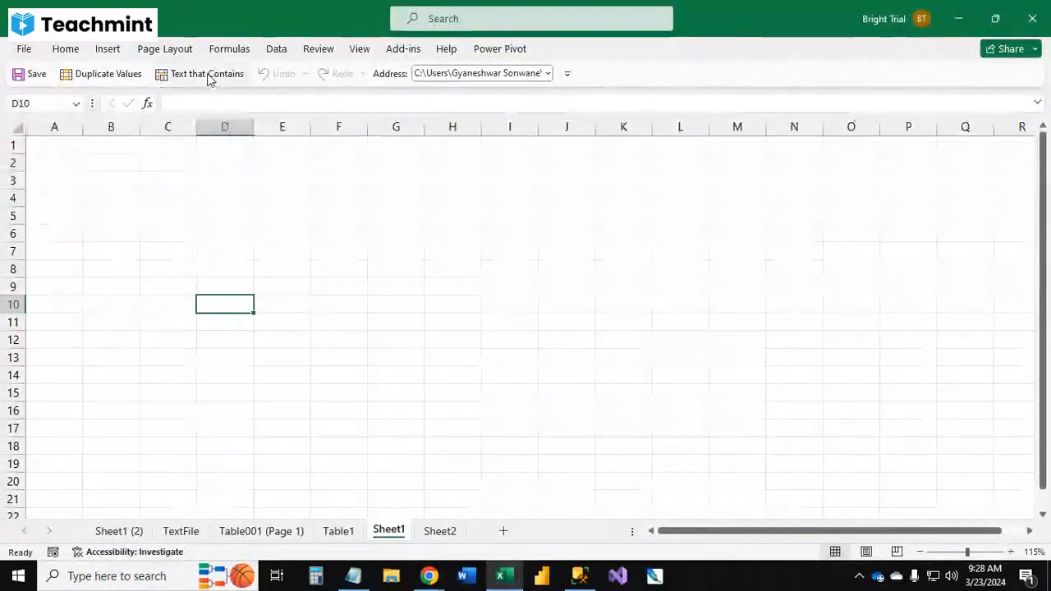
click(279, 52)
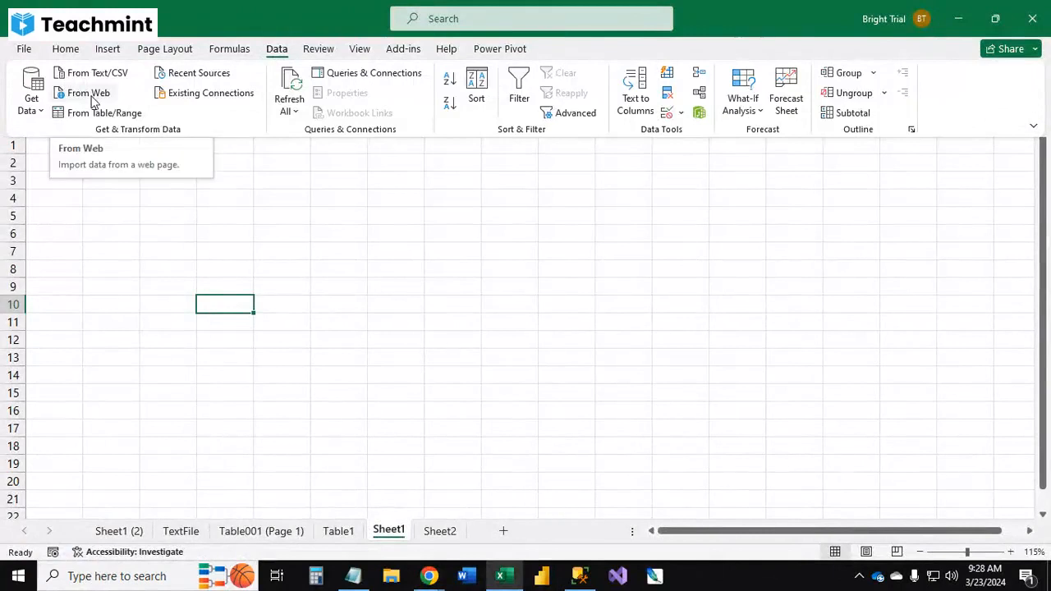
click(32, 99)
mouse_move(86, 187)
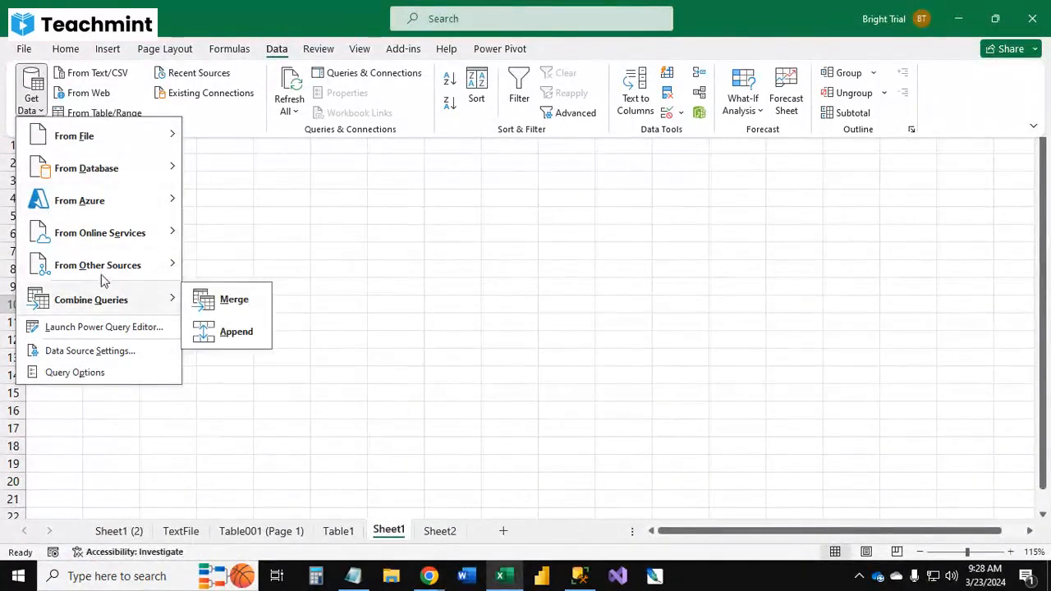
mouse_move(103, 230)
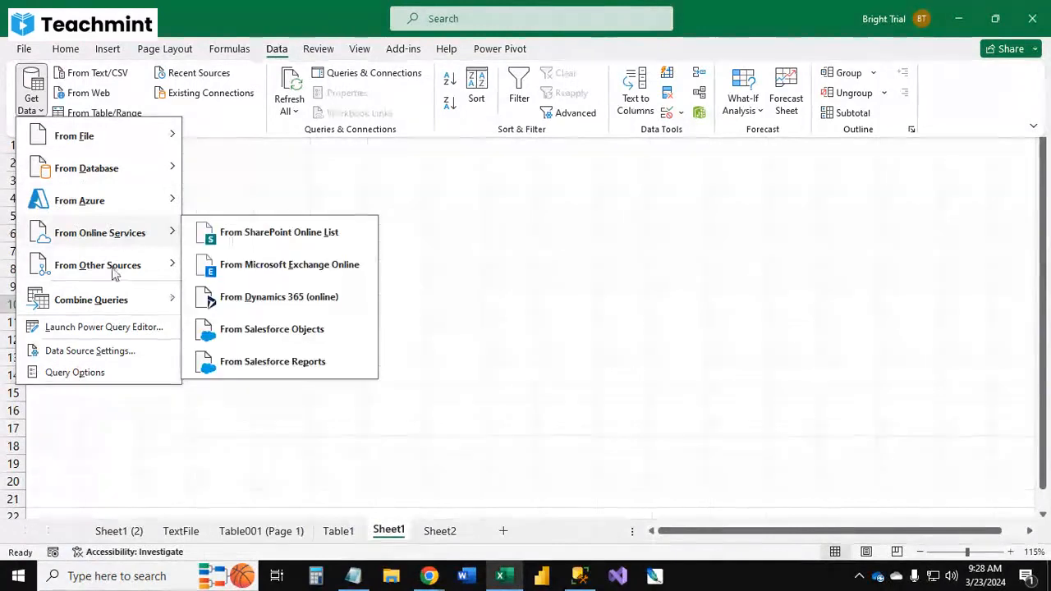
mouse_move(110, 269)
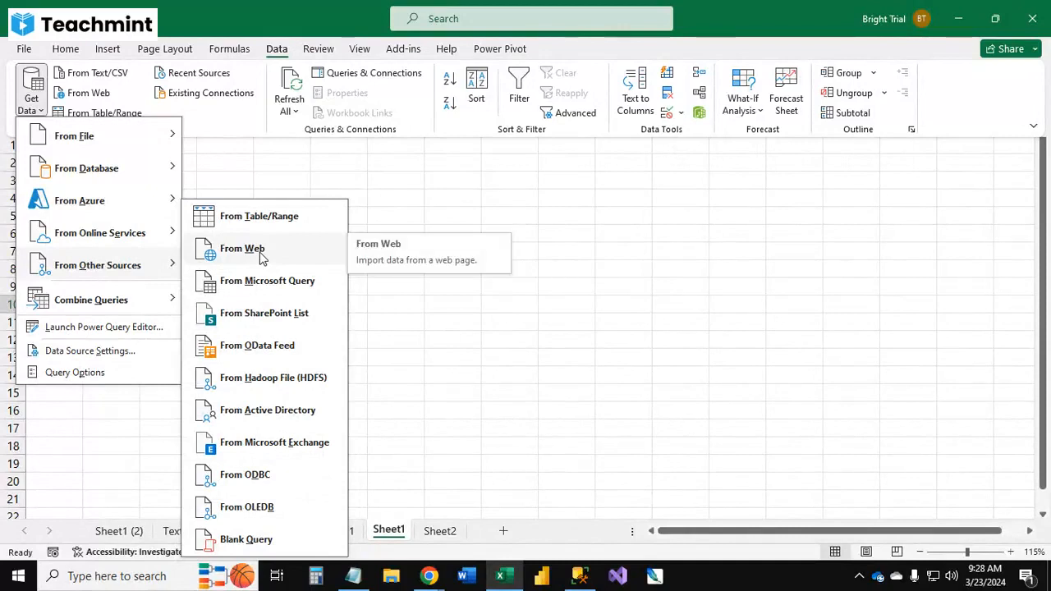
click(247, 249)
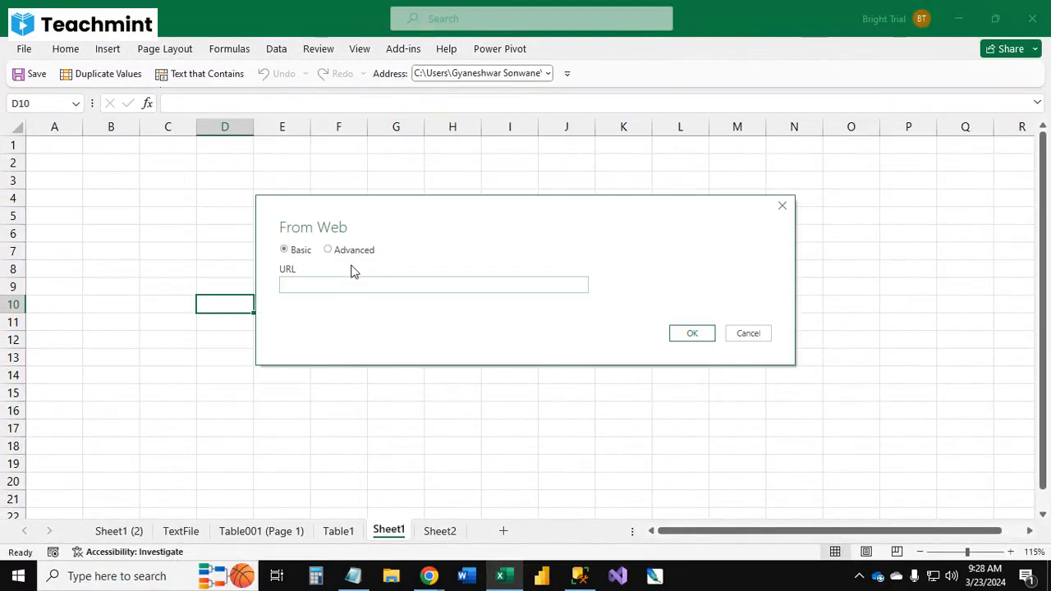
Step: Paste the Wikipedia article URL into the From Web dialog and confirm
click(340, 285)
key(ctrl+v)
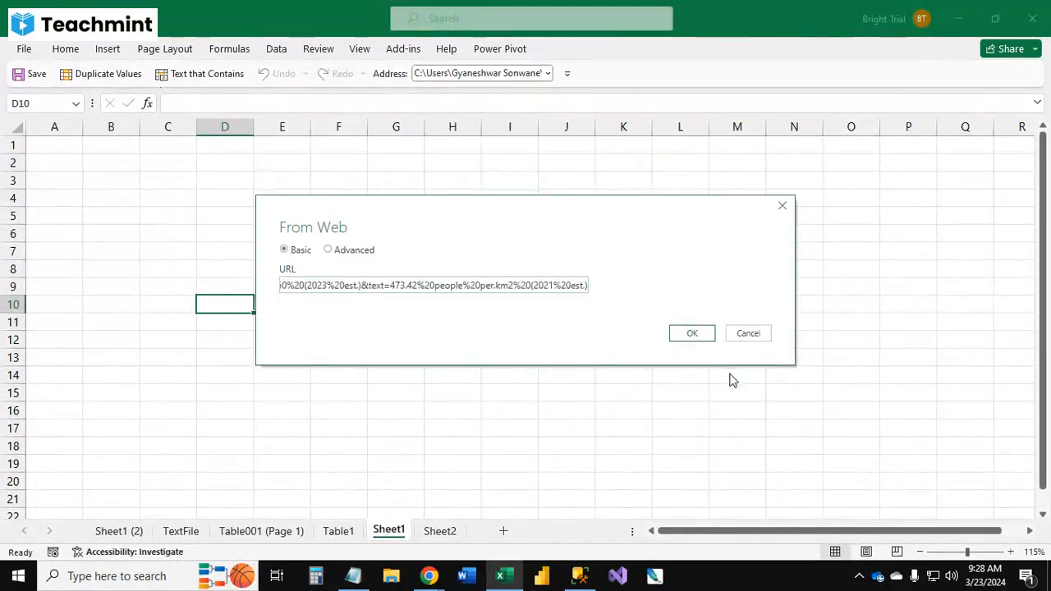
click(692, 334)
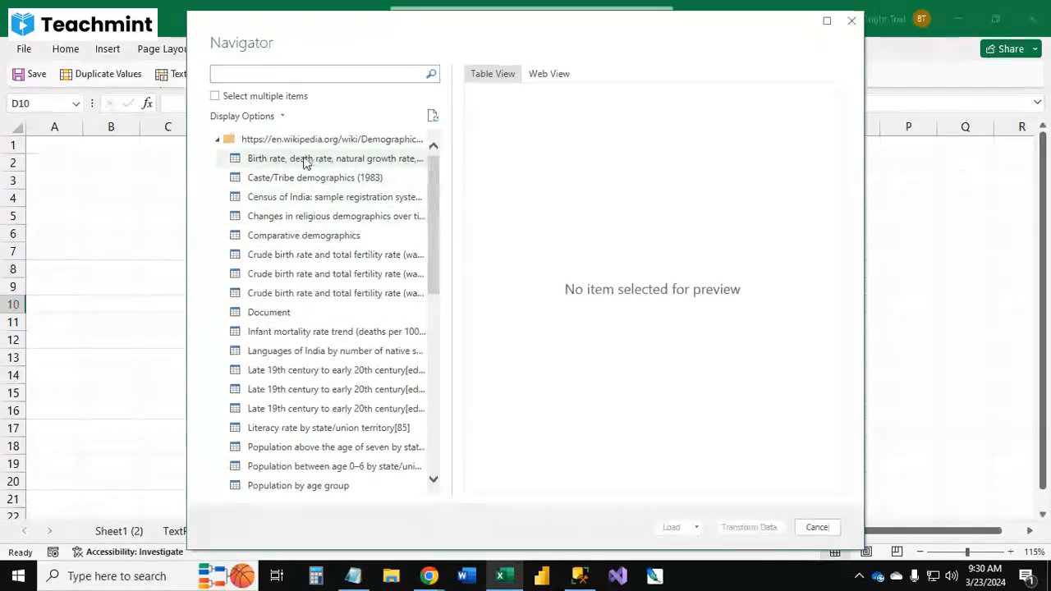
Step: Try searching the Navigator for the word Category copied from the article's table, then clear the search
key(alt+Tab)
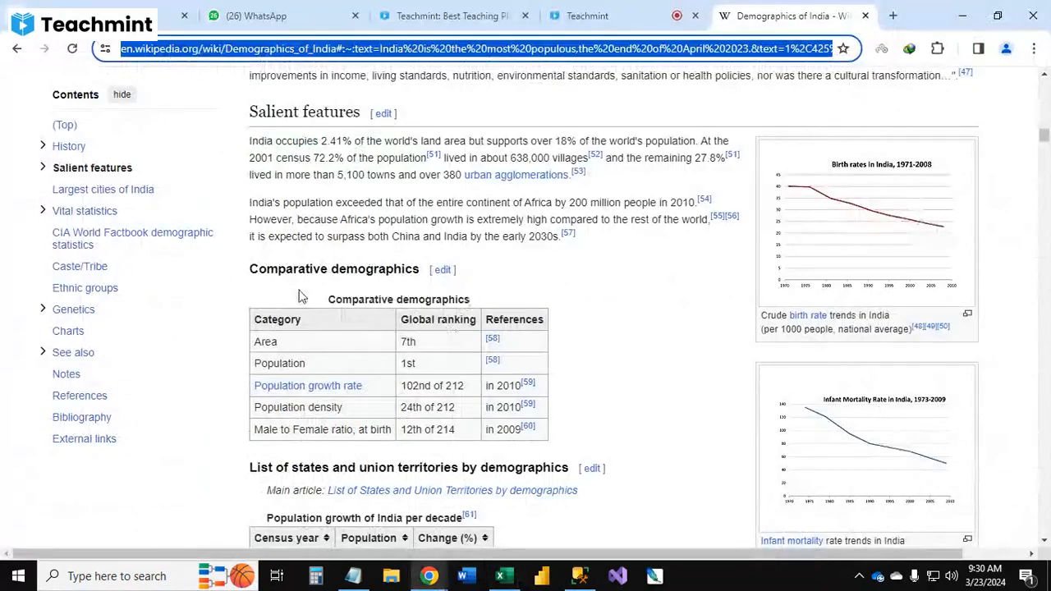
double_click(301, 329)
key(ctrl+c)
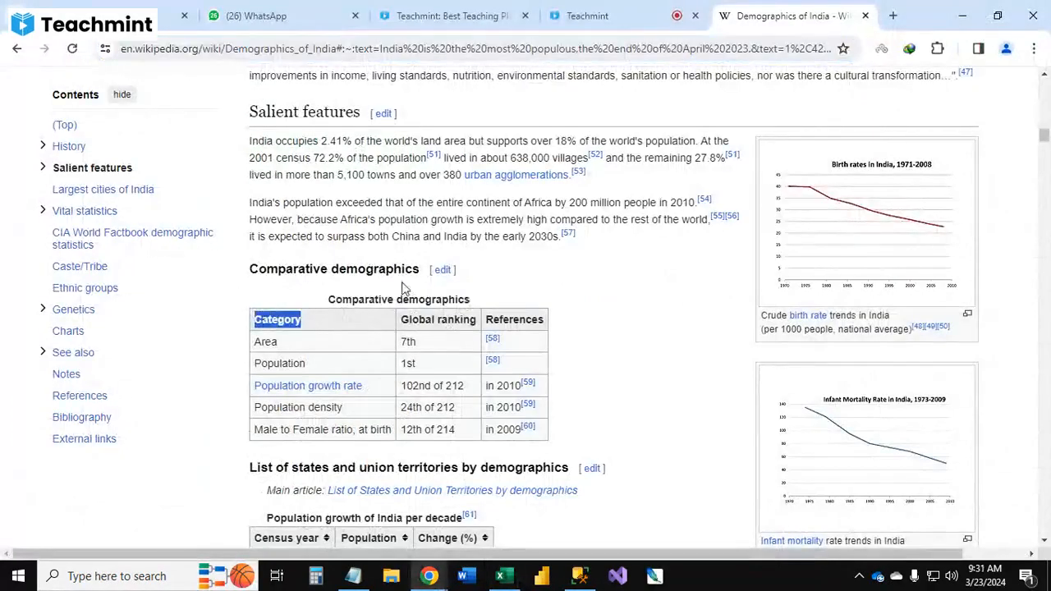
key(alt+Tab)
click(305, 75)
key(ctrl+v)
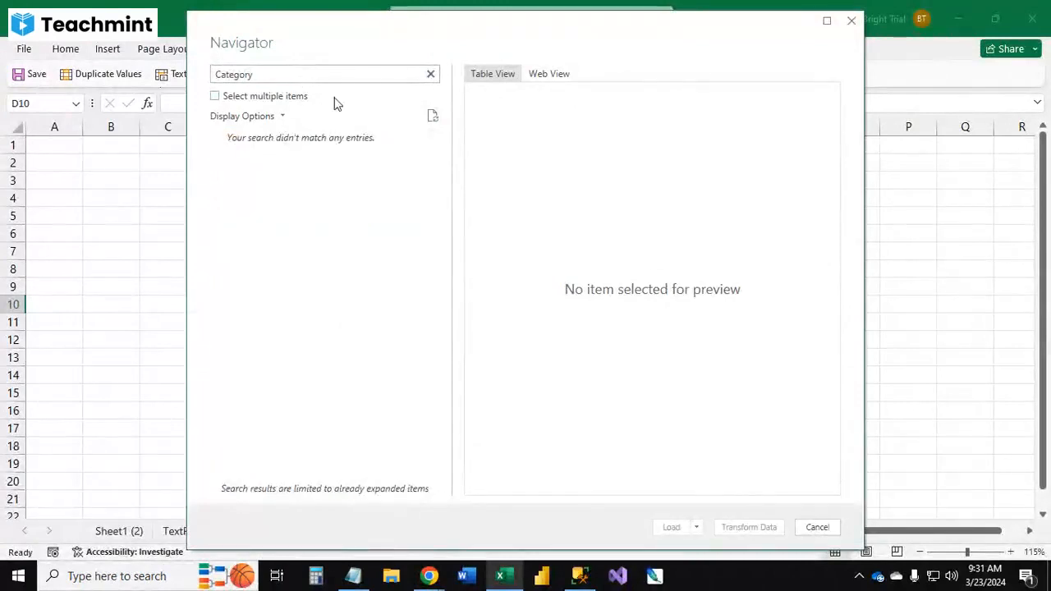
click(431, 75)
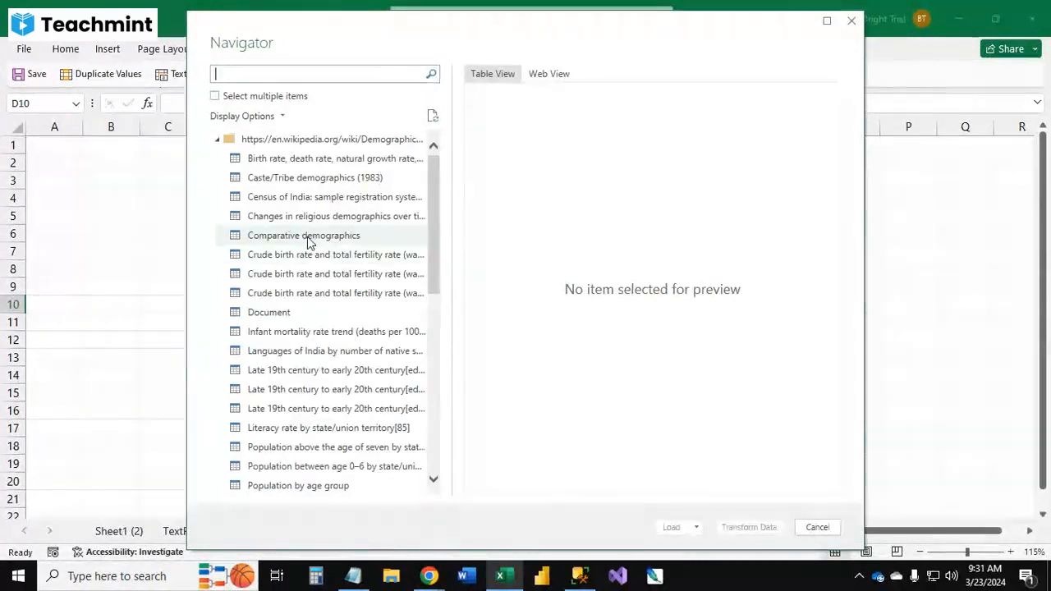
Step: Preview the web page tables listed in the Navigator one after another
scroll(308, 241, down, 3)
scroll(309, 240, down, 4)
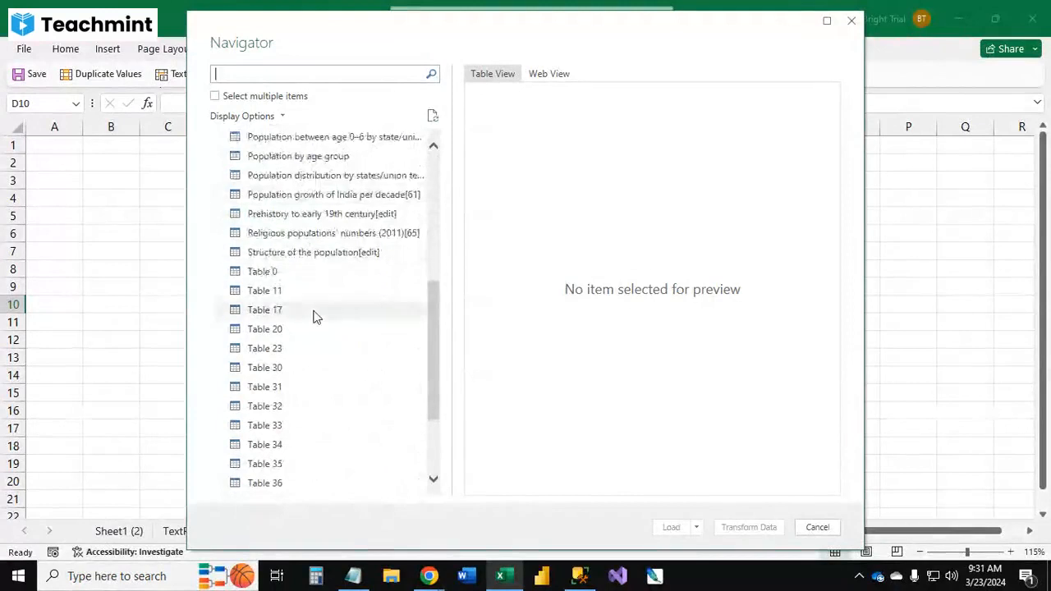
click(294, 280)
click(292, 295)
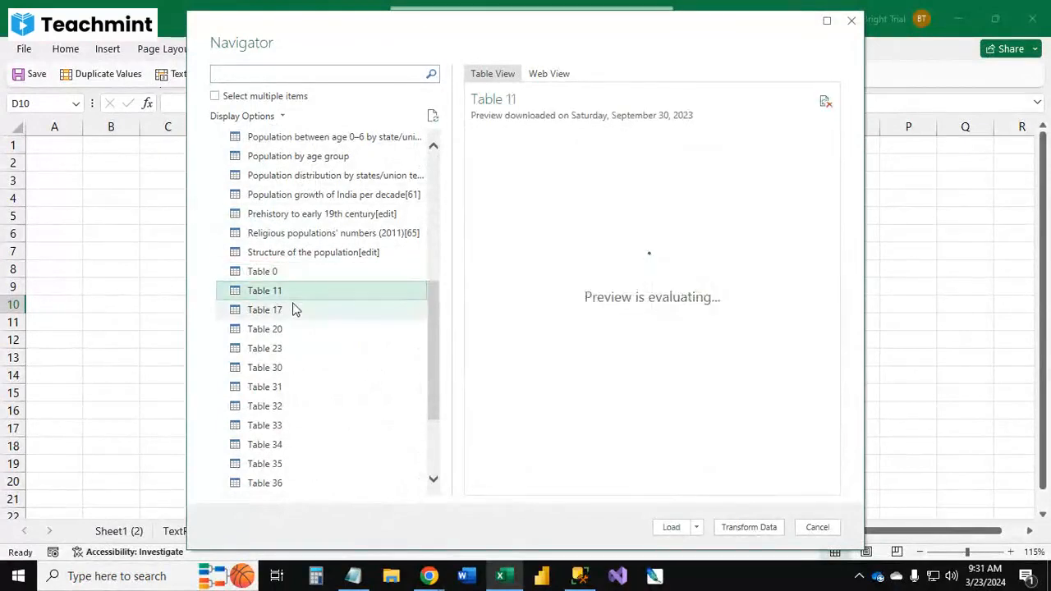
click(293, 311)
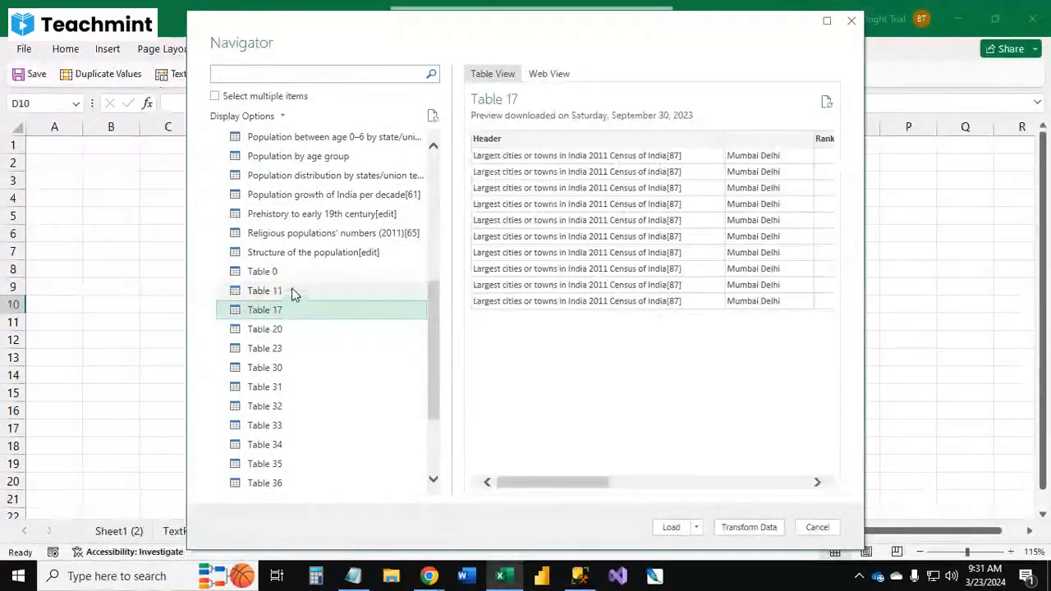
click(293, 291)
click(291, 329)
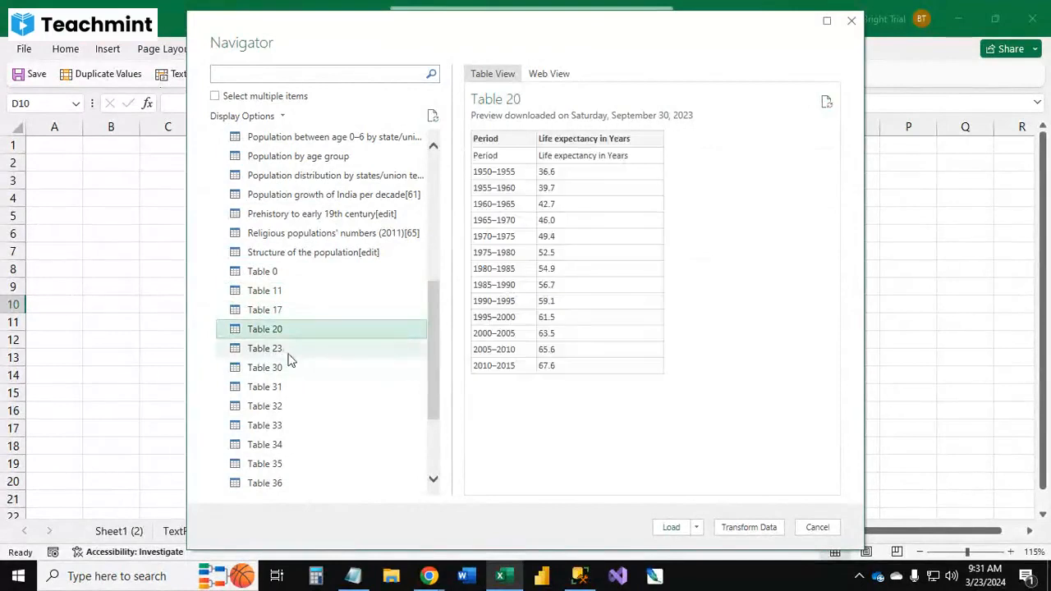
click(289, 351)
click(286, 404)
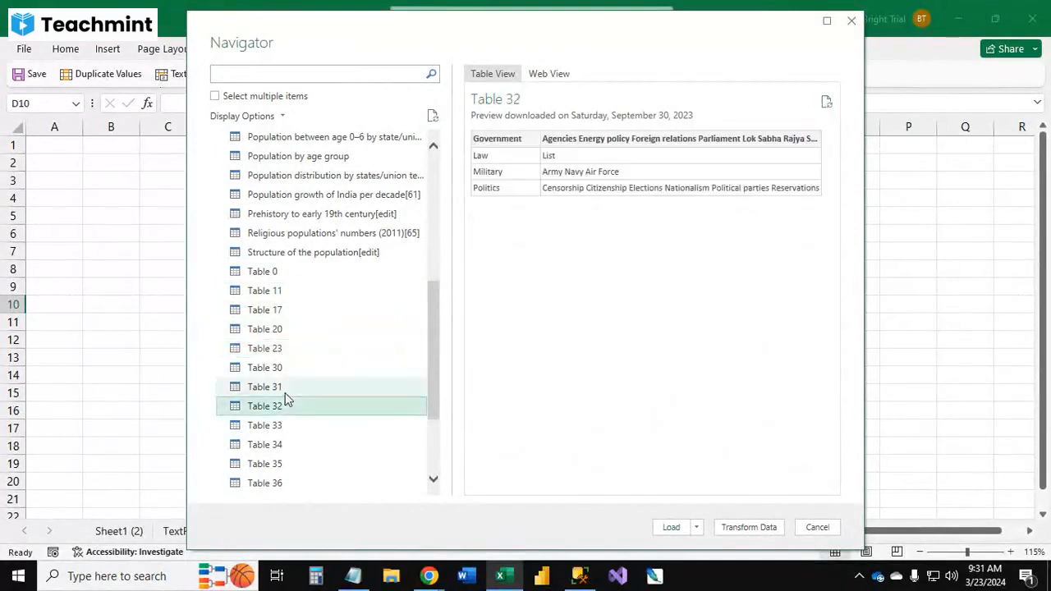
scroll(279, 366, down, 3)
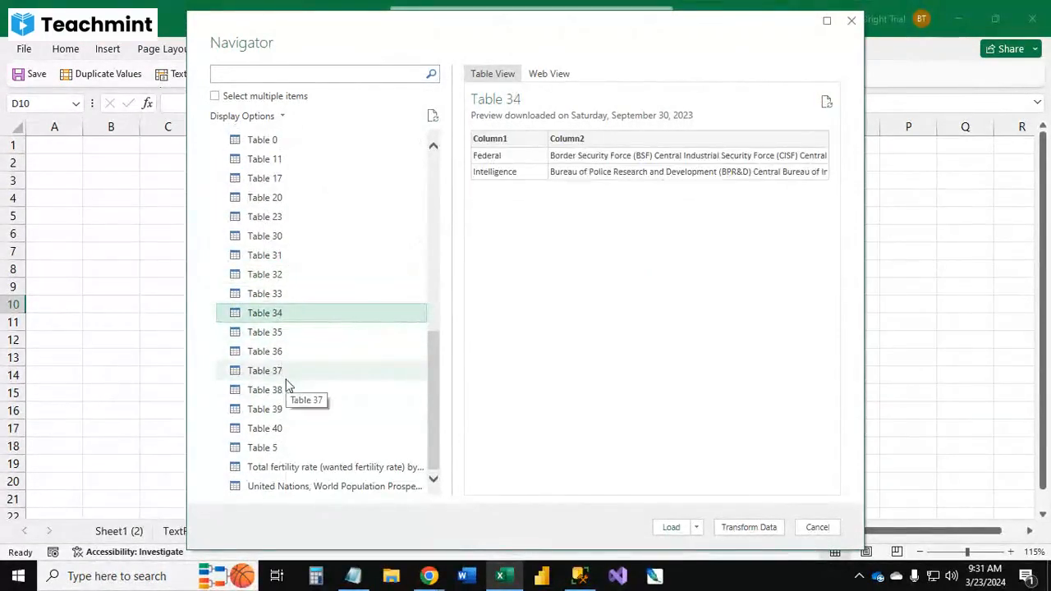
click(279, 368)
click(282, 411)
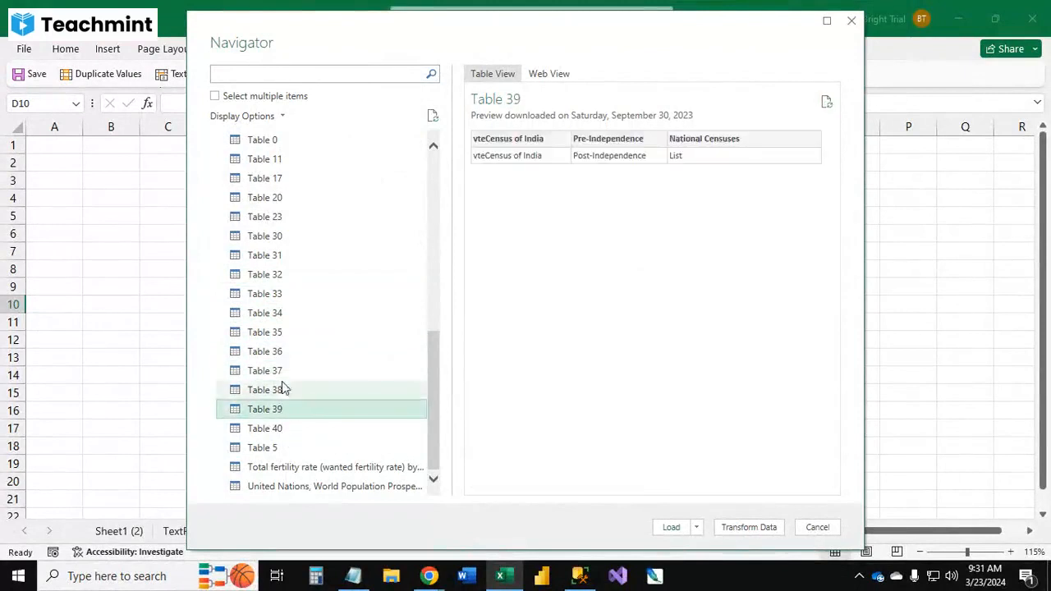
click(279, 352)
click(276, 313)
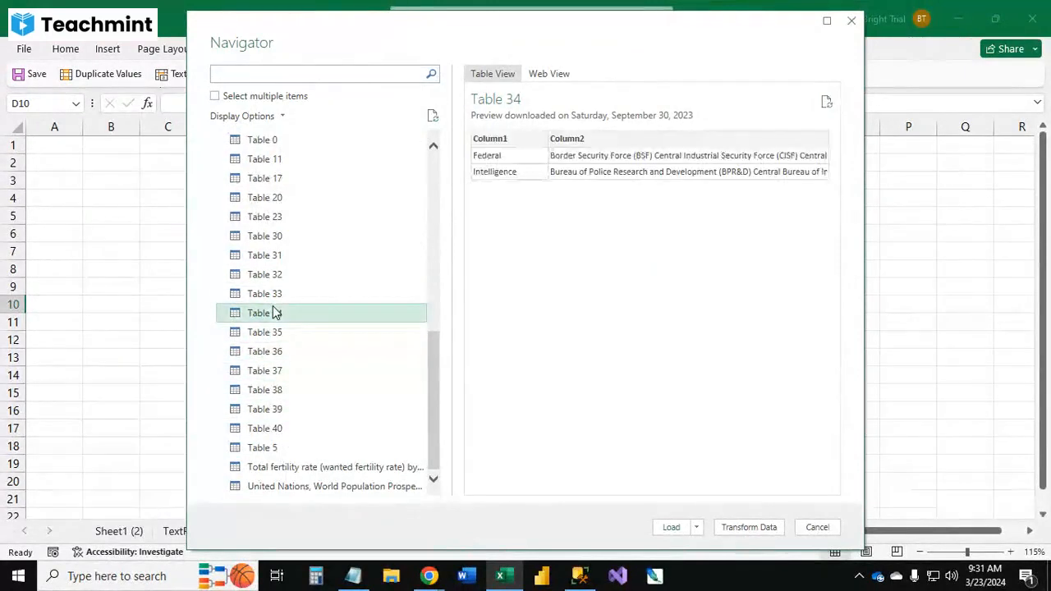
scroll(277, 310, up, 8)
click(293, 157)
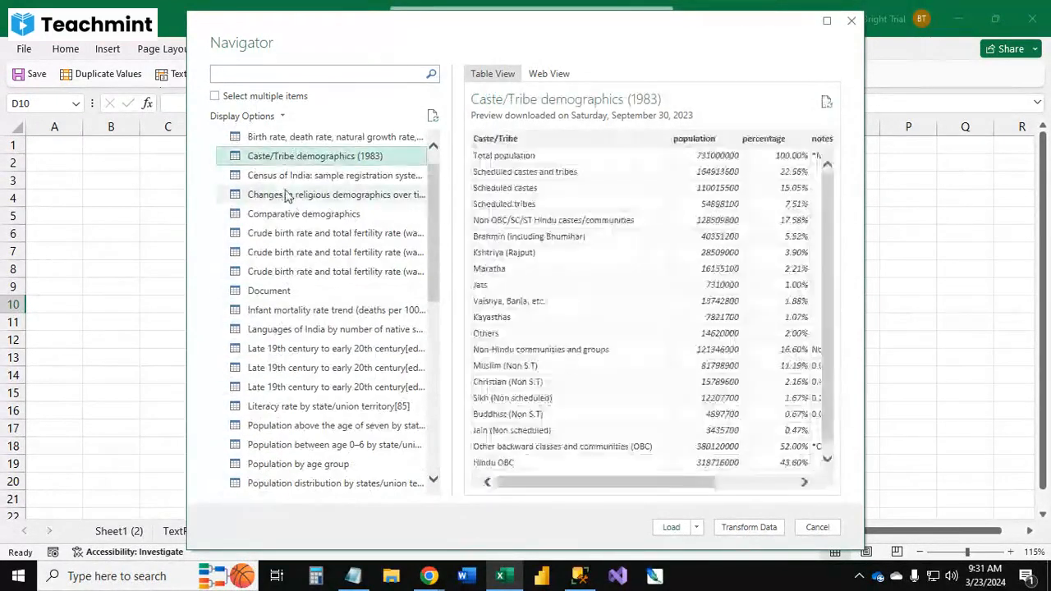
click(286, 177)
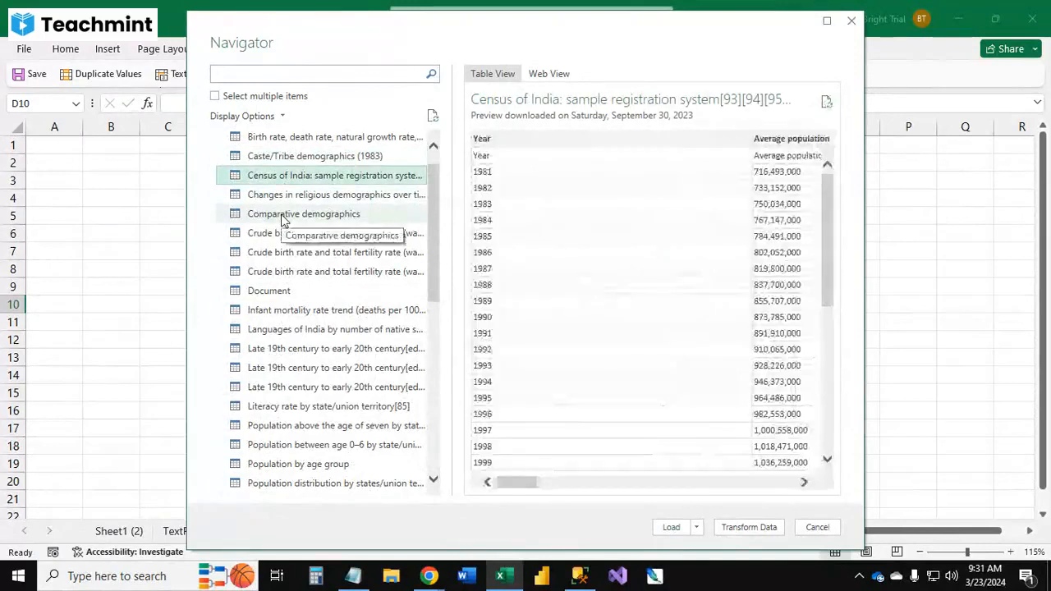
Step: Load the Comparative demographics table into a new worksheet
click(283, 215)
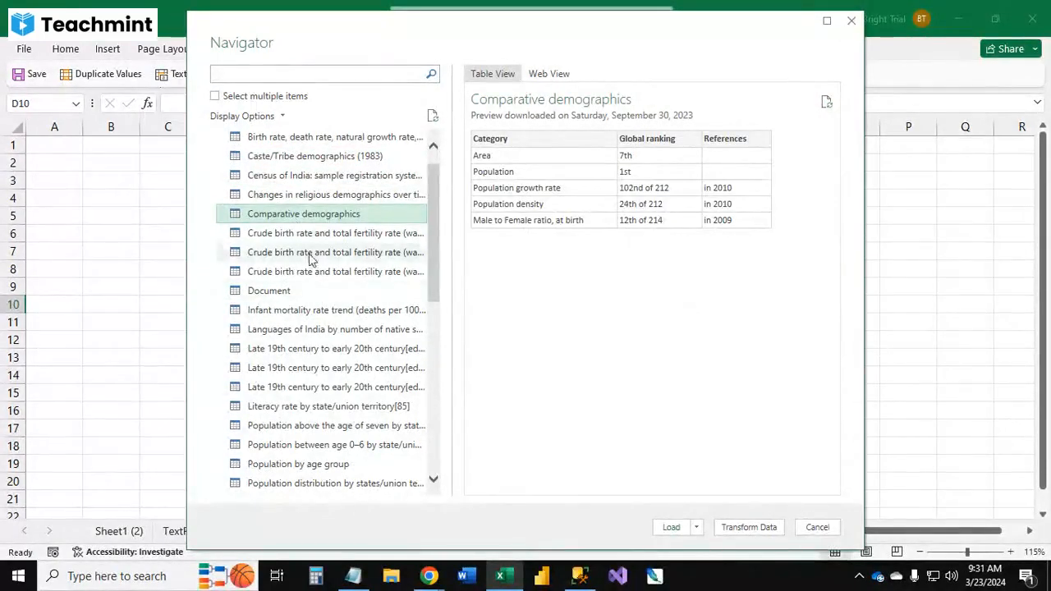
click(673, 529)
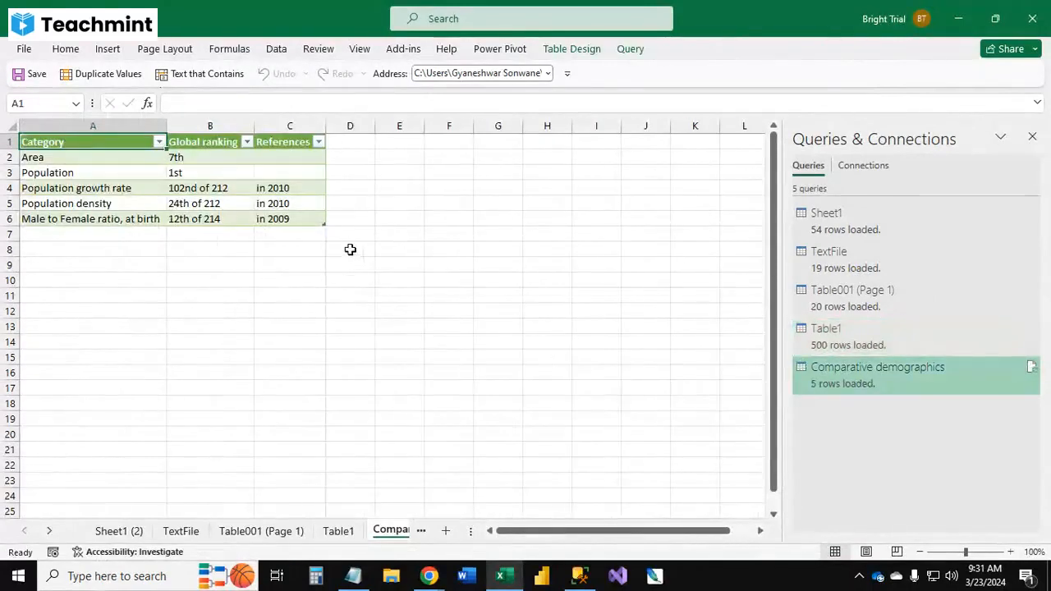
Step: Compare the imported table with the web page, then close the Queries & Connections pane
click(243, 312)
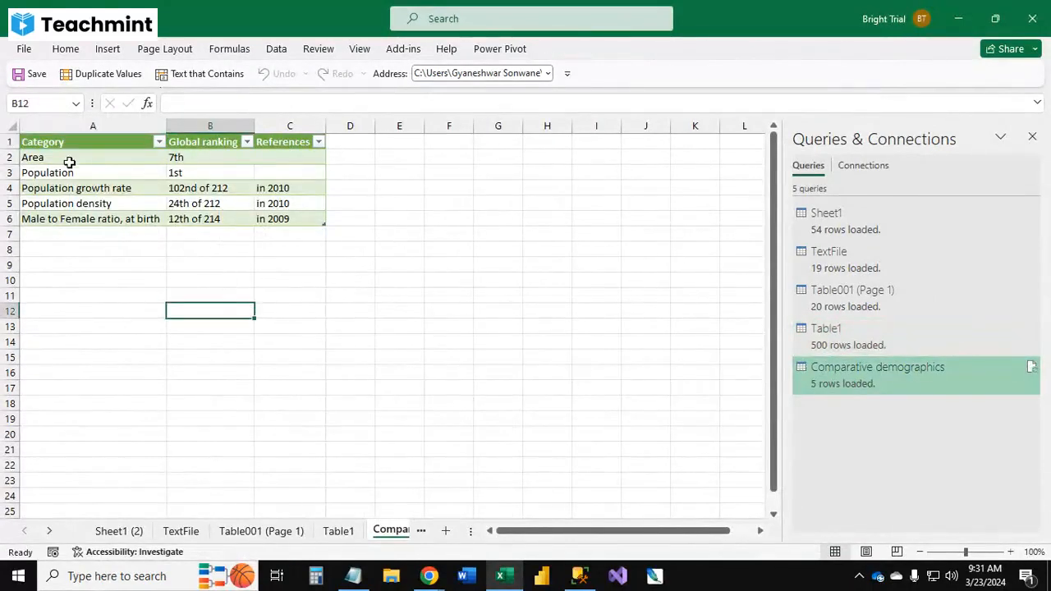
key(alt+Tab)
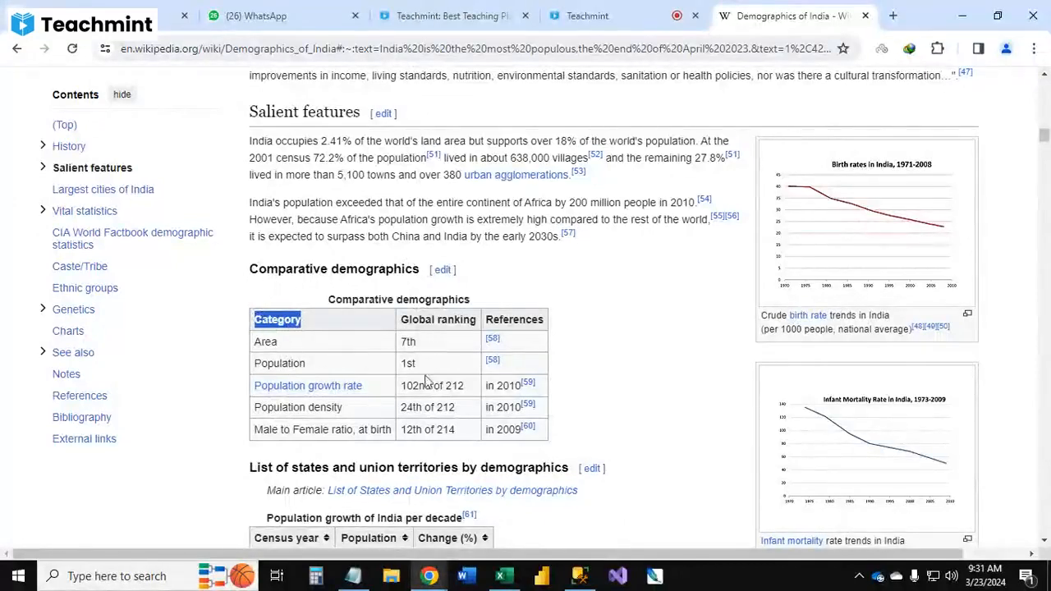
key(alt+Tab)
click(353, 248)
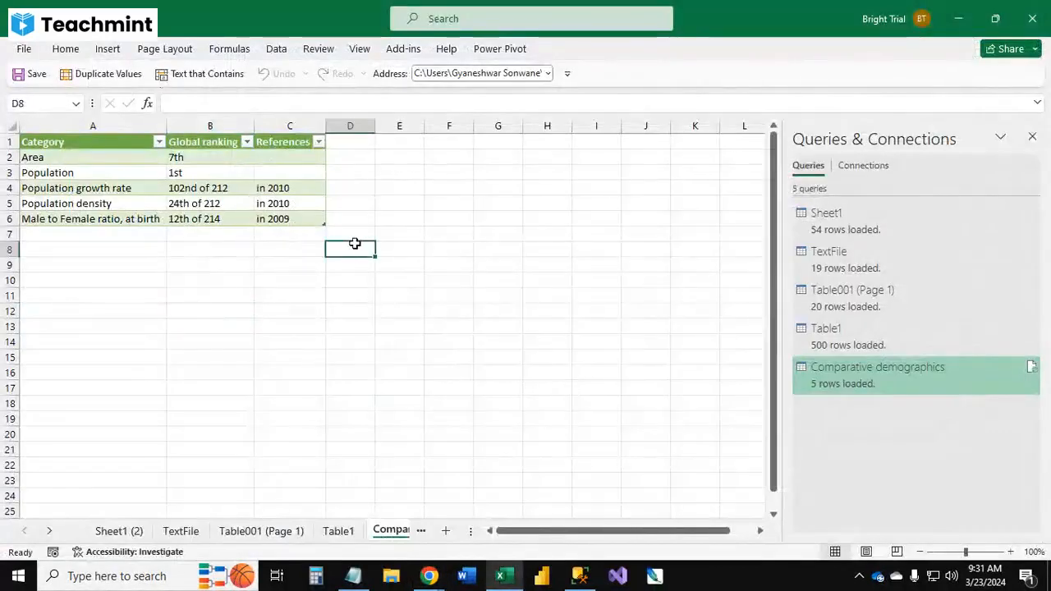
click(1032, 136)
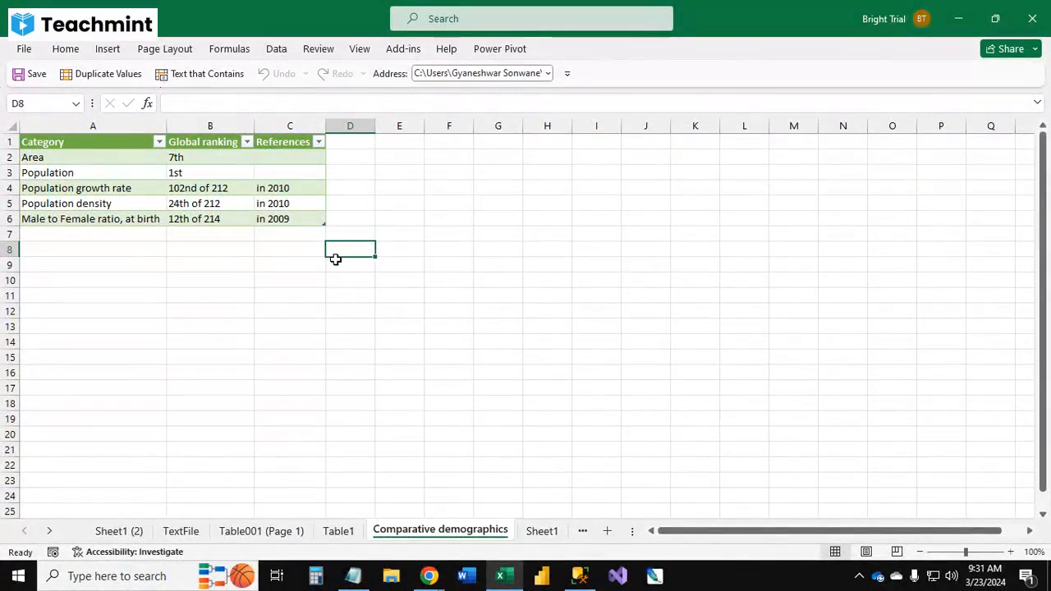
Step: Switch to Notepad and add Website and Database to the list of import sources, then minimize it
click(353, 575)
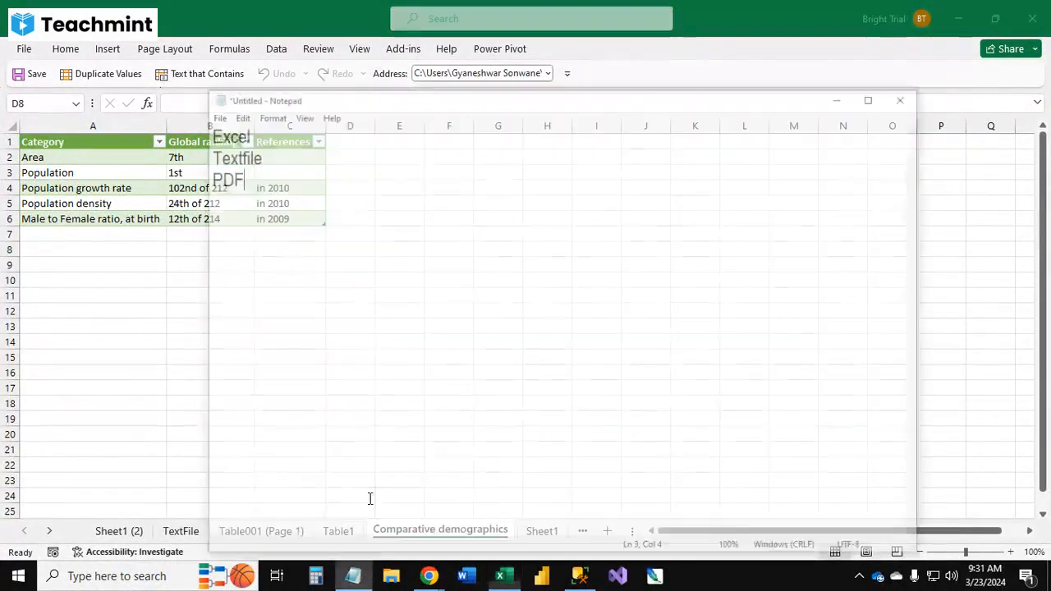
key(Return)
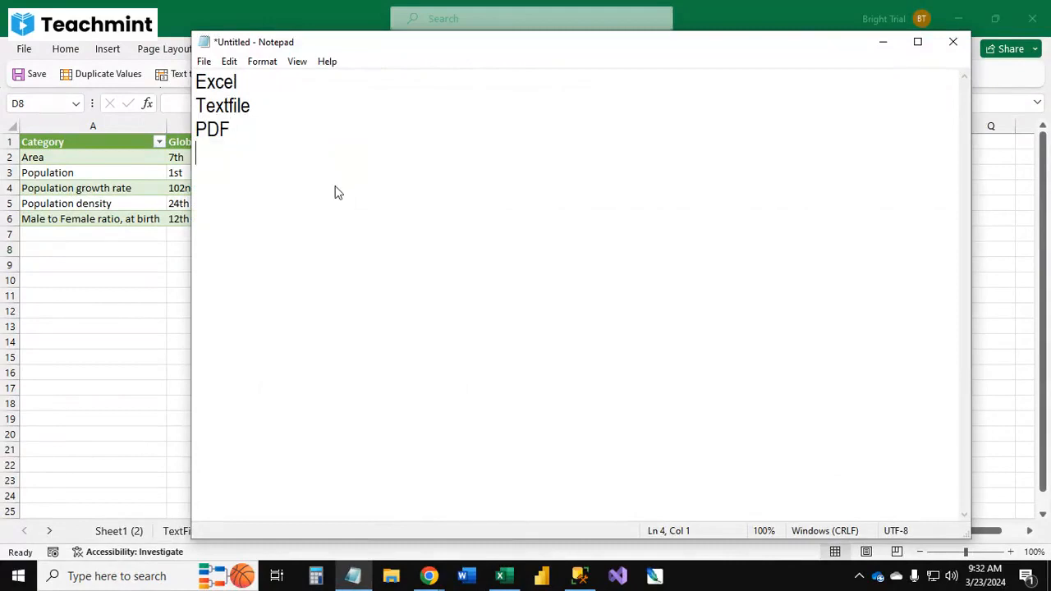
text(Websit)
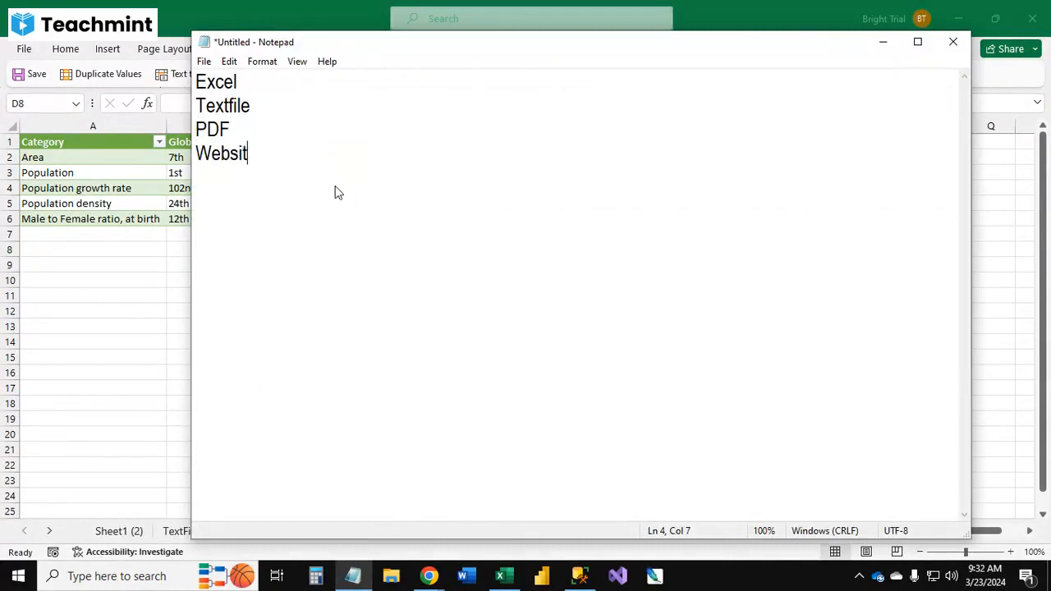
text(e SQ)
key(BackSpace)
key(BackSpace)
text(Database)
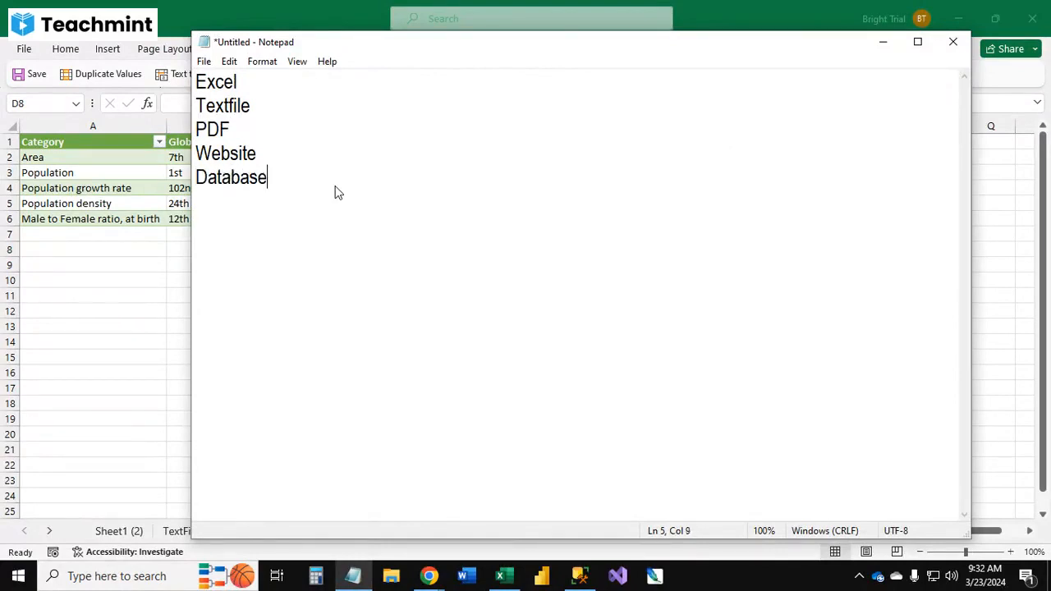
key(ctrl+a)
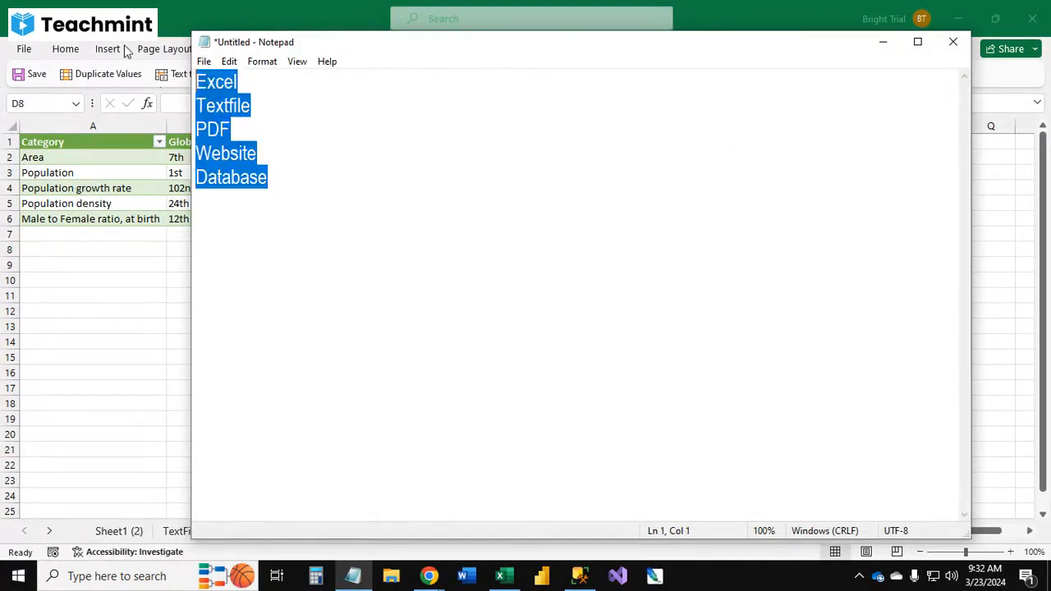
click(403, 191)
click(882, 42)
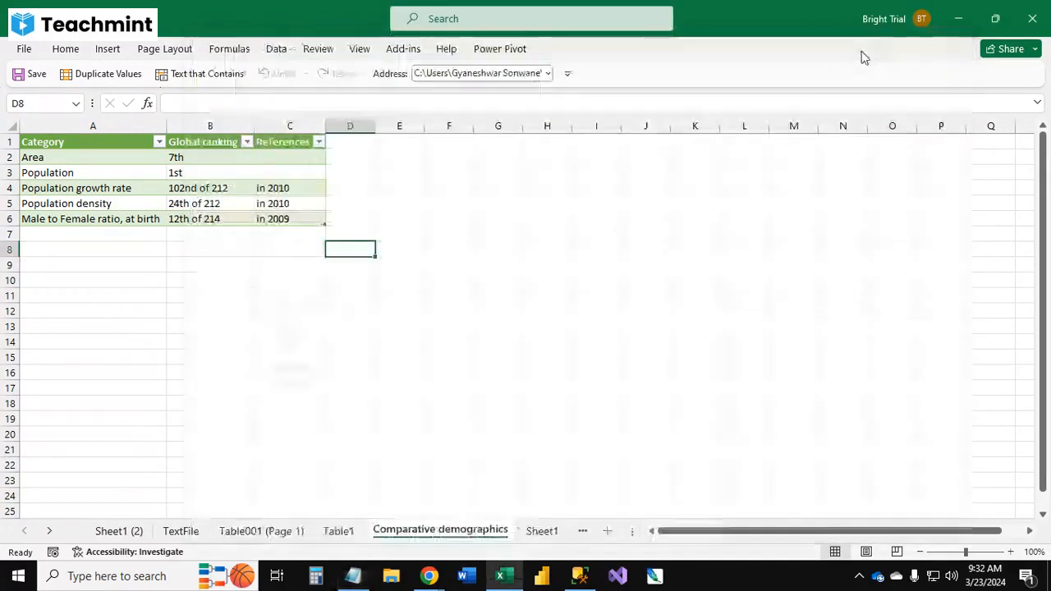
Step: Open the Power Query Editor from Get Data, maximize its window, and close it again
click(440, 261)
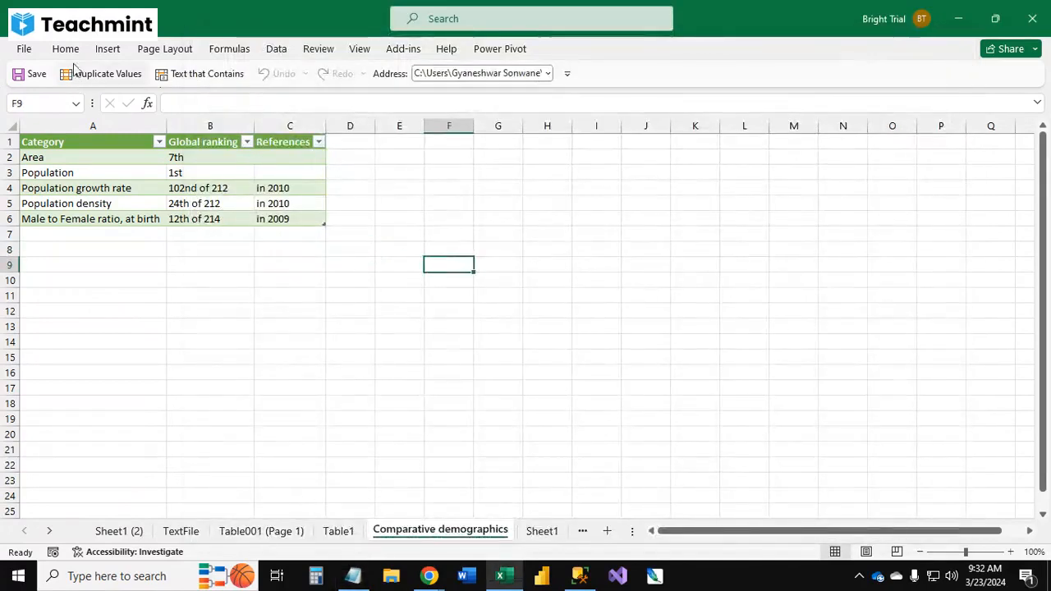
click(276, 50)
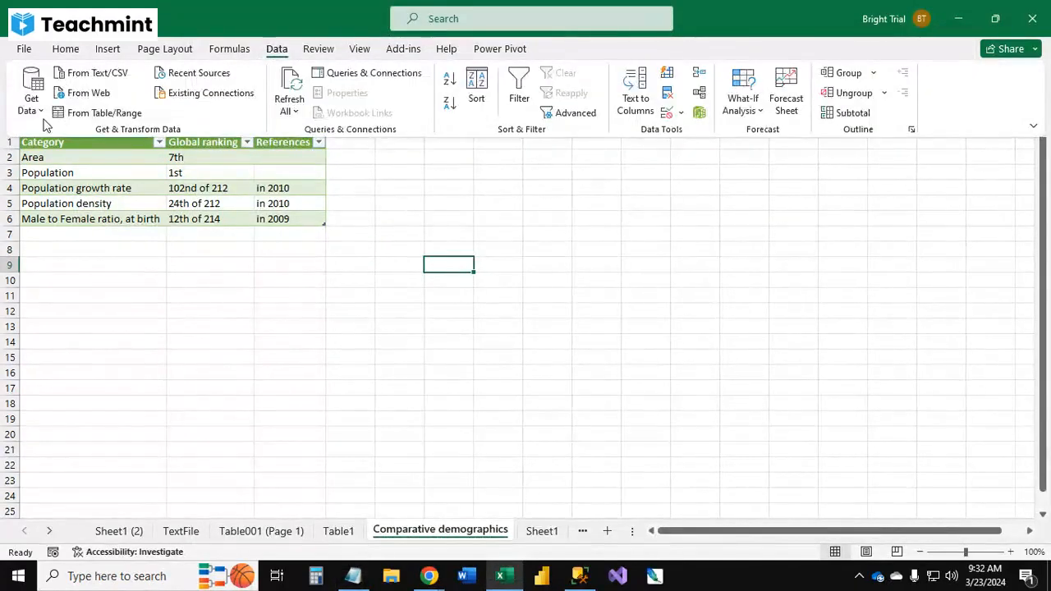
click(42, 115)
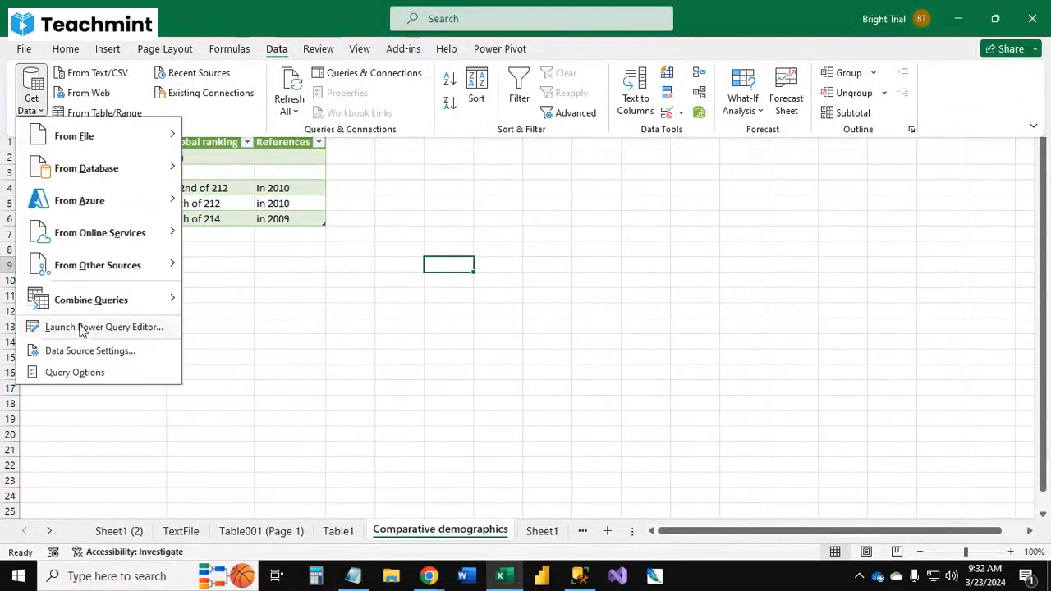
mouse_move(97, 304)
click(120, 329)
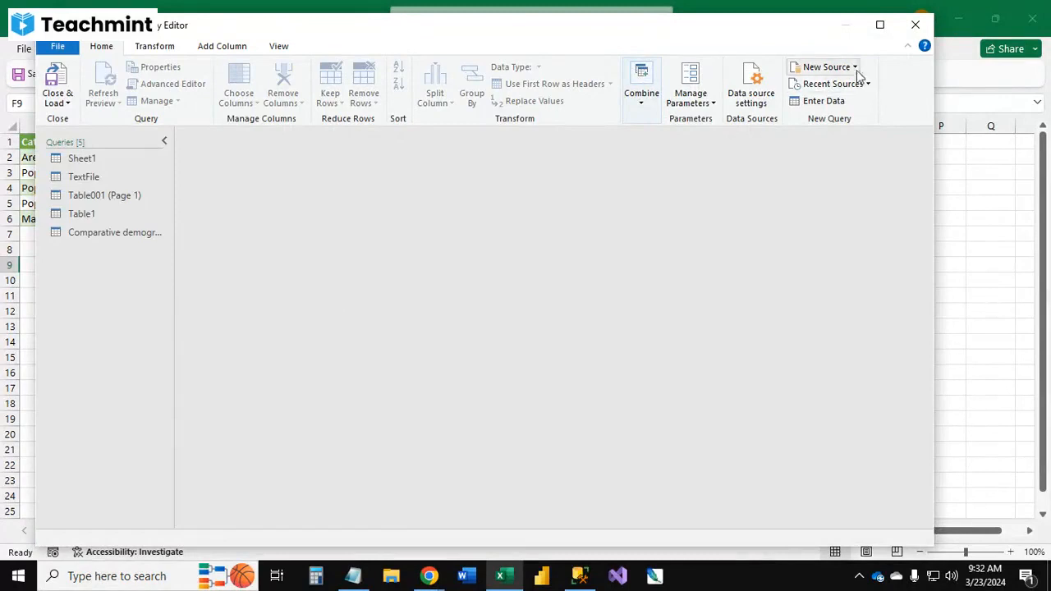
double_click(861, 33)
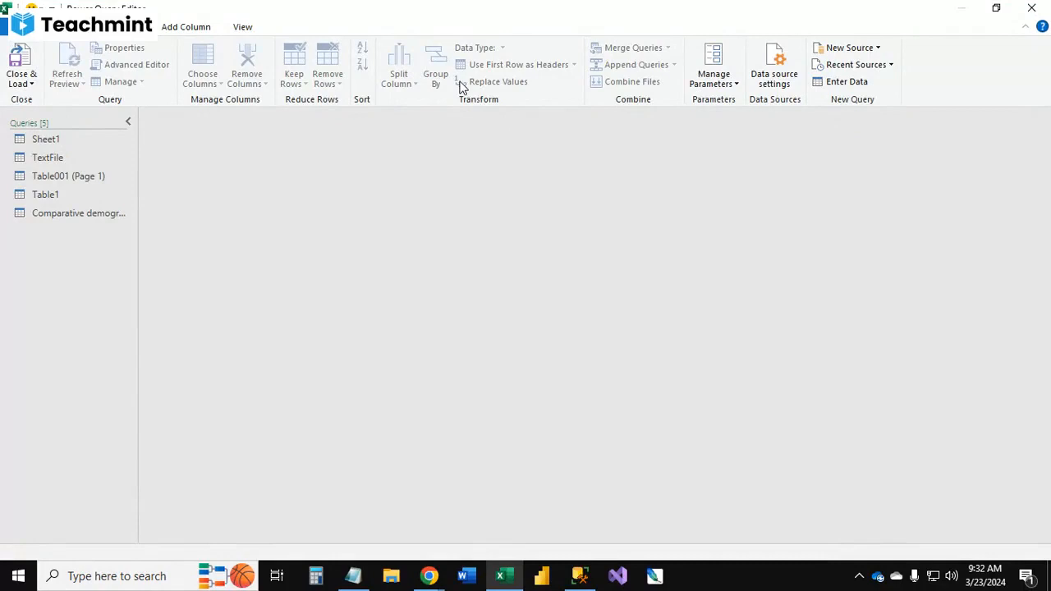
drag(457, 9, 465, 74)
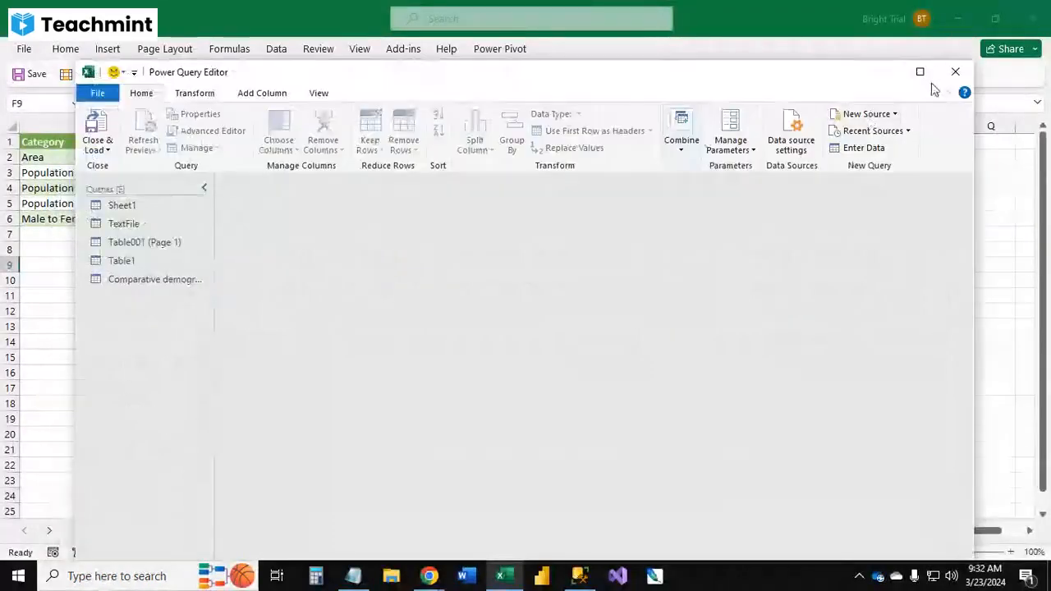
click(920, 72)
click(22, 82)
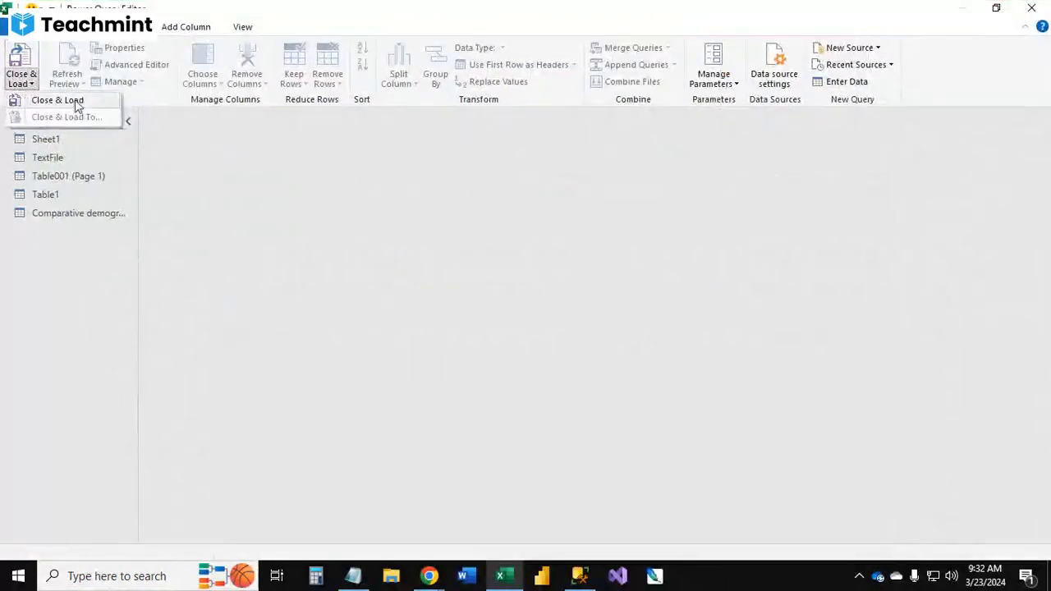
click(78, 106)
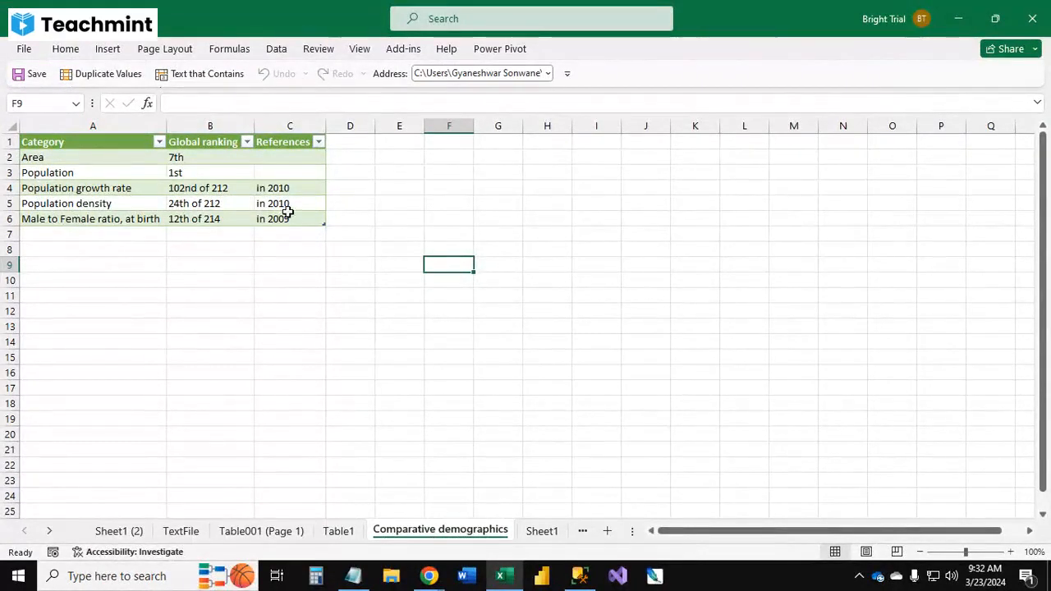
Step: Go to Sheet1, browse the Get Data source categories, and launch the Power Query Editor
click(316, 220)
click(449, 250)
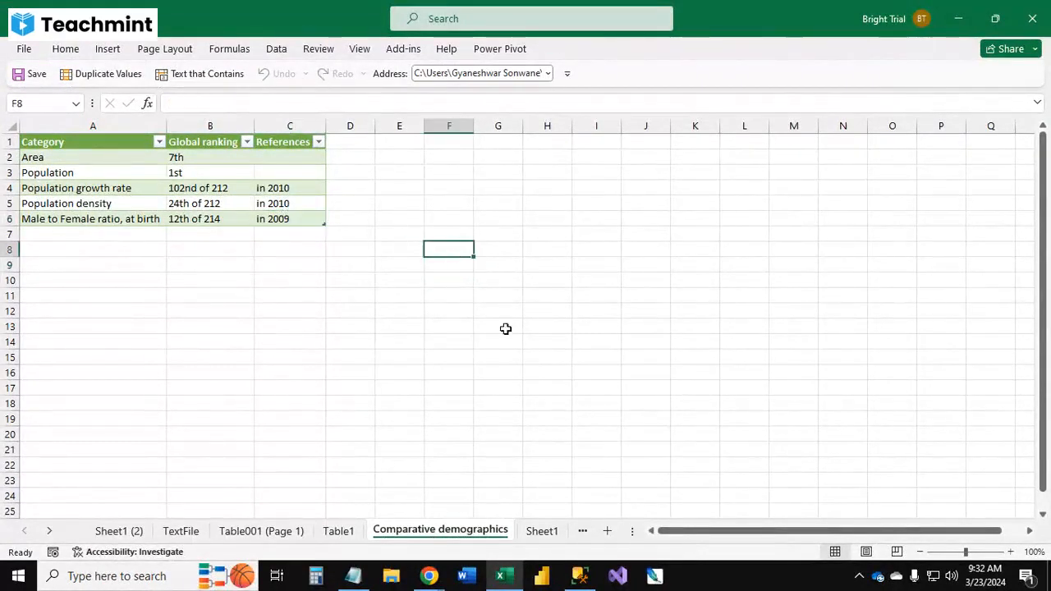
click(554, 535)
click(276, 49)
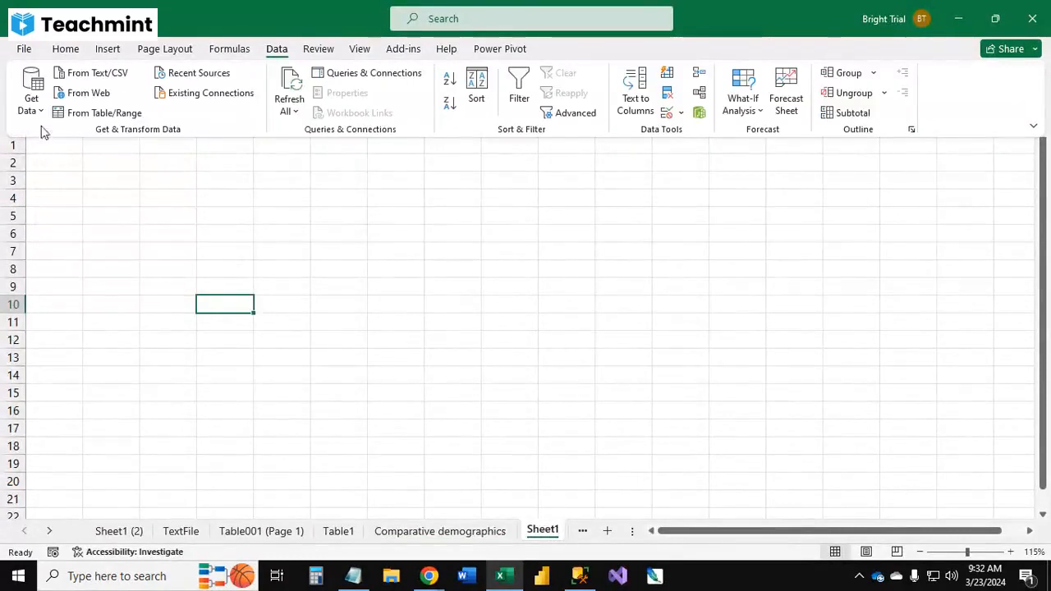
click(32, 103)
mouse_move(127, 192)
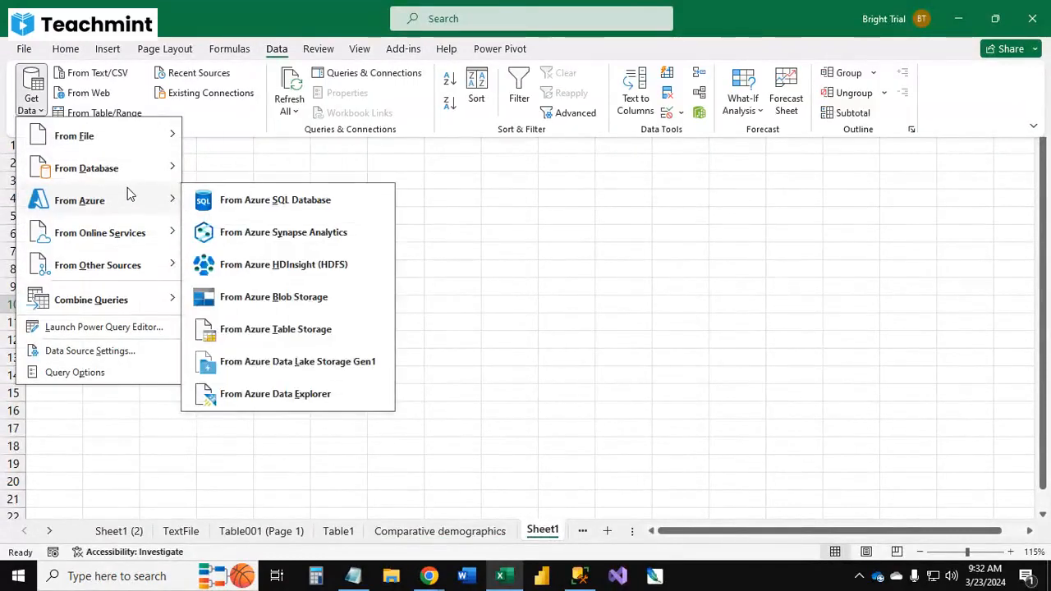
mouse_move(104, 142)
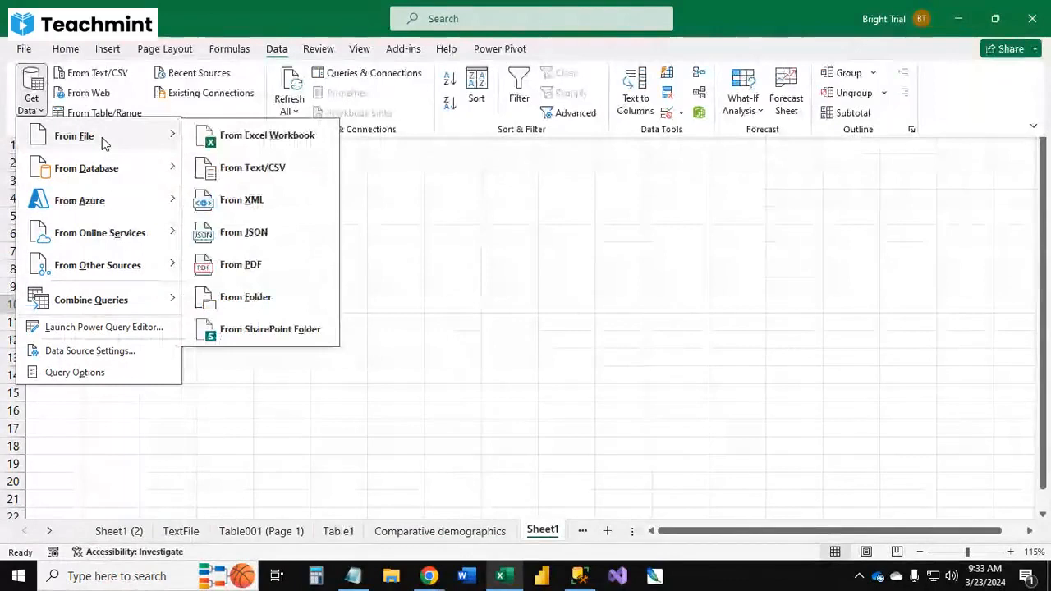
mouse_move(103, 300)
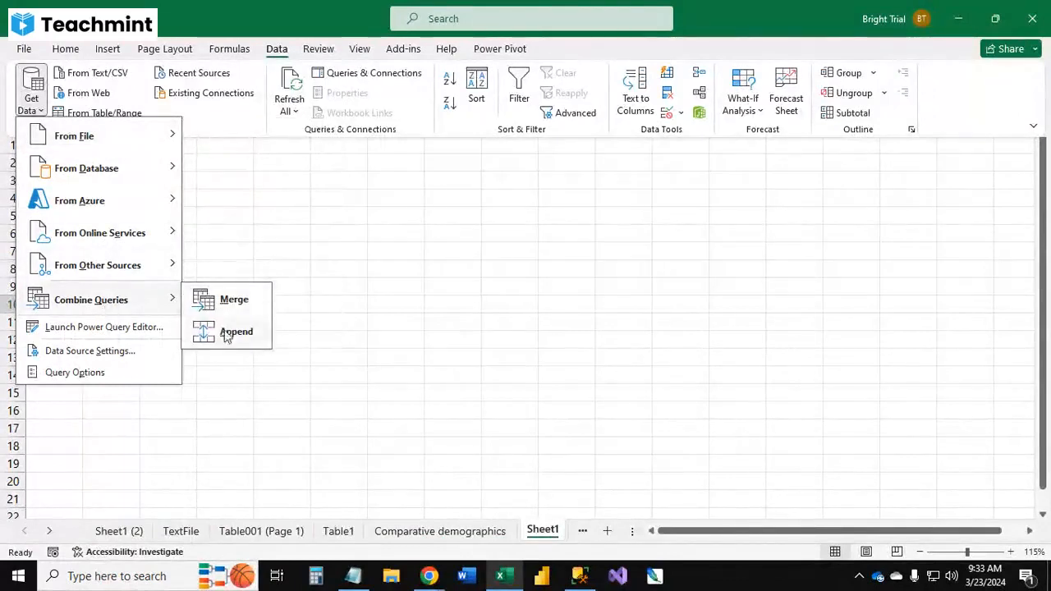
click(138, 328)
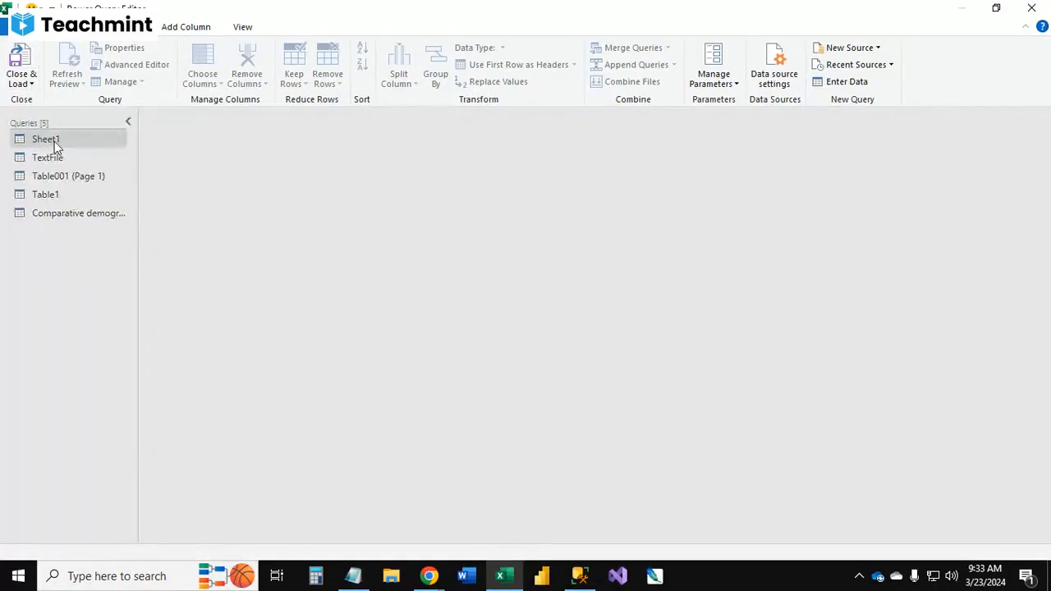
Step: Open the Sheet1 query and remove its R.A column
click(54, 141)
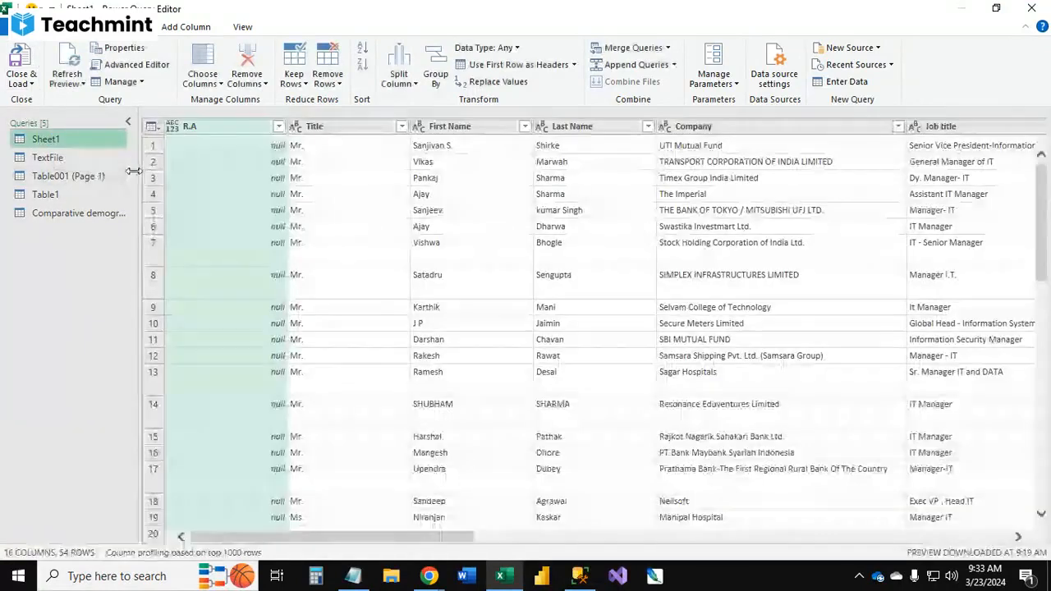
click(51, 158)
click(59, 143)
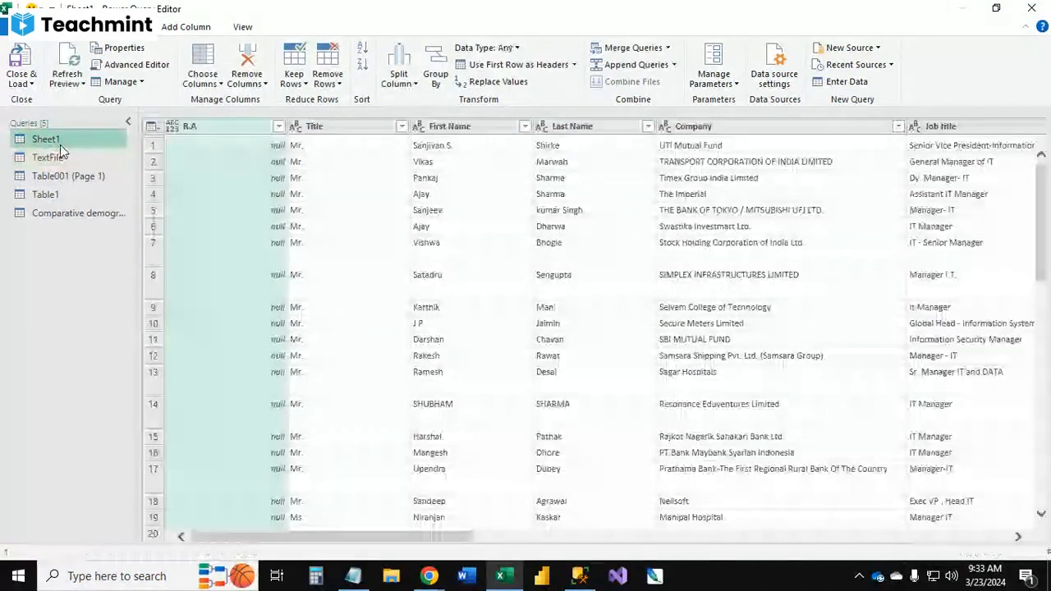
right_click(241, 126)
click(284, 156)
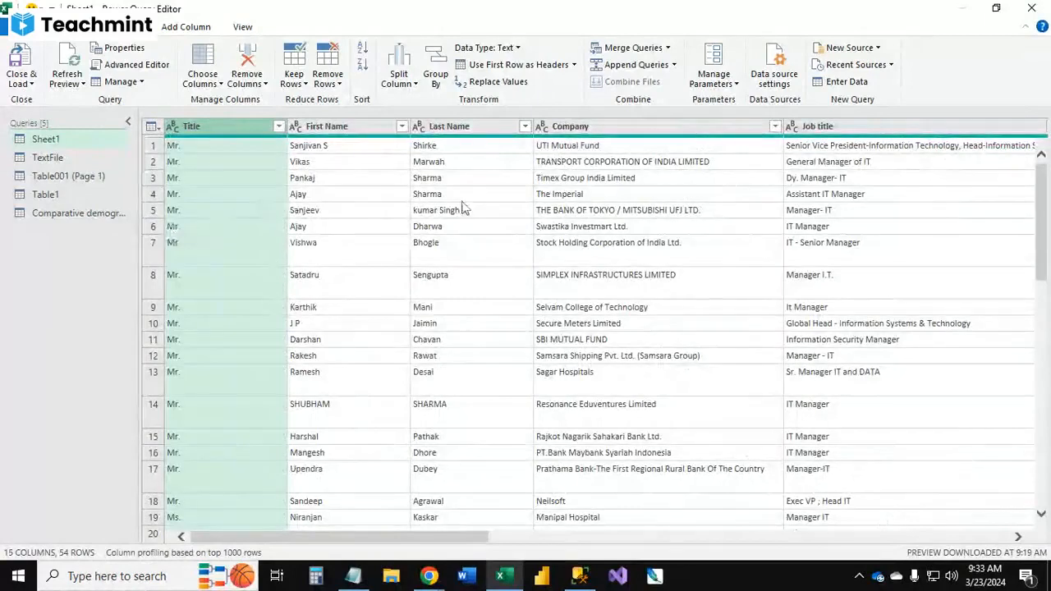
Step: Convert the First Name column to UPPERCASE with the text Format options
click(326, 126)
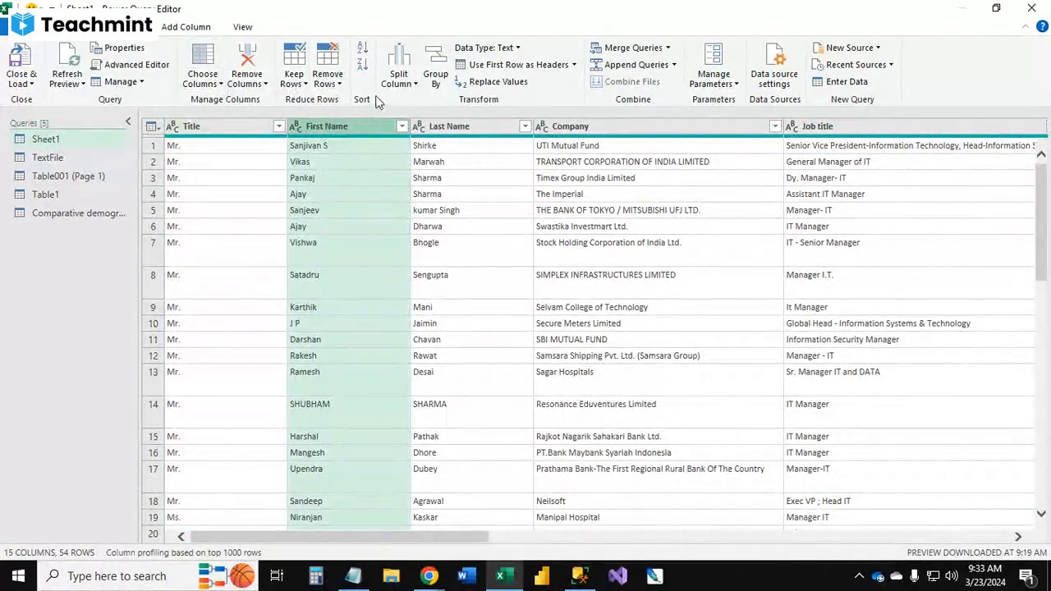
click(400, 75)
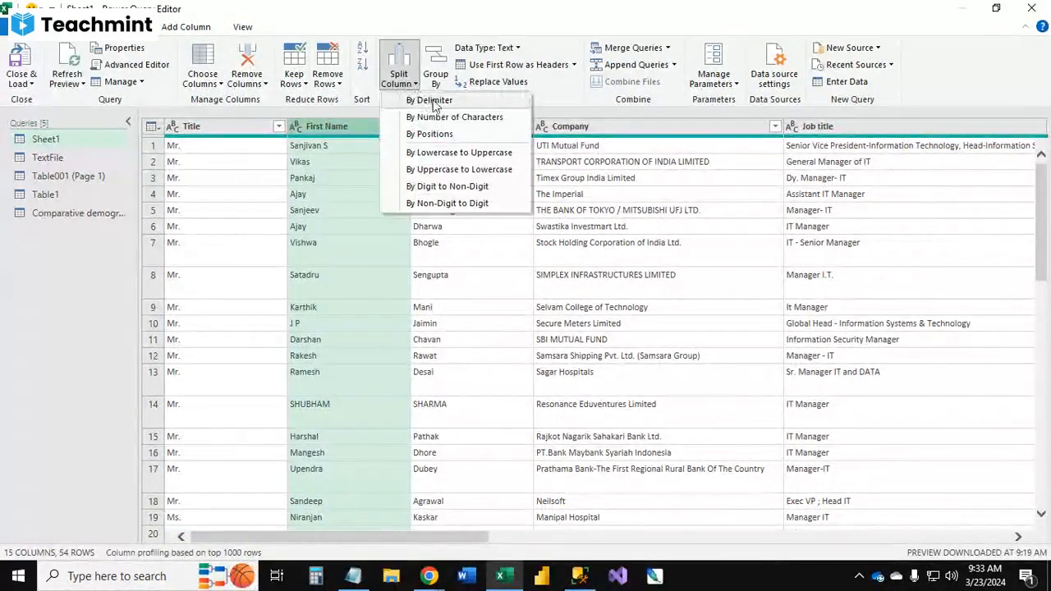
click(327, 274)
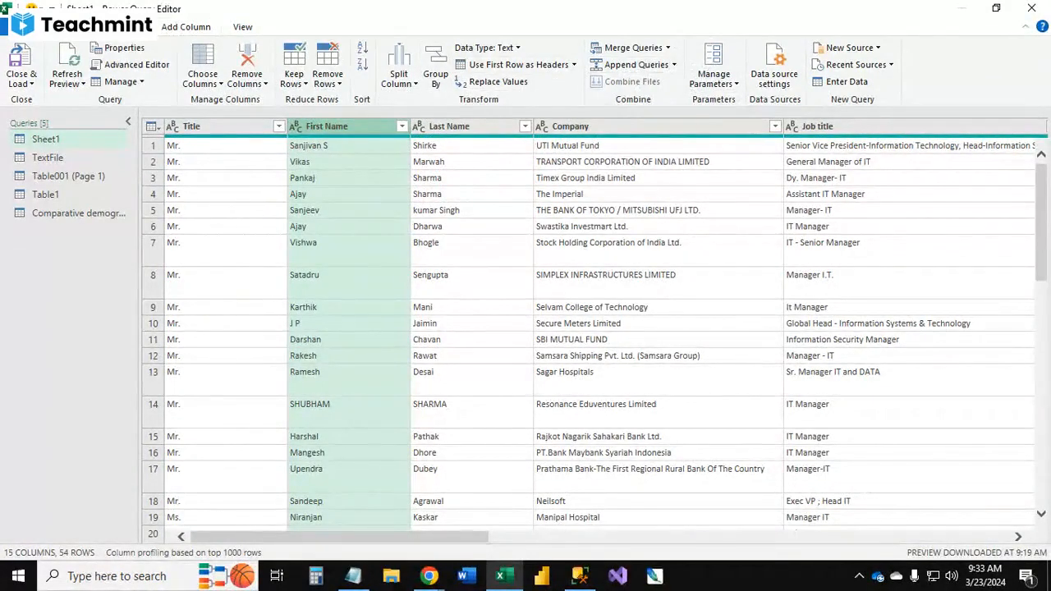
click(132, 27)
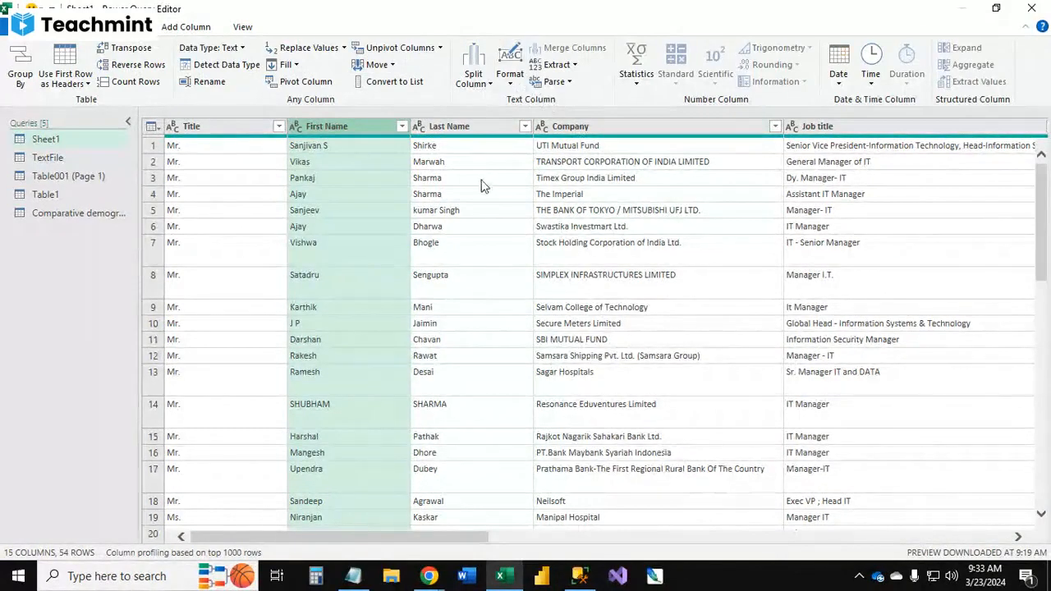
click(509, 74)
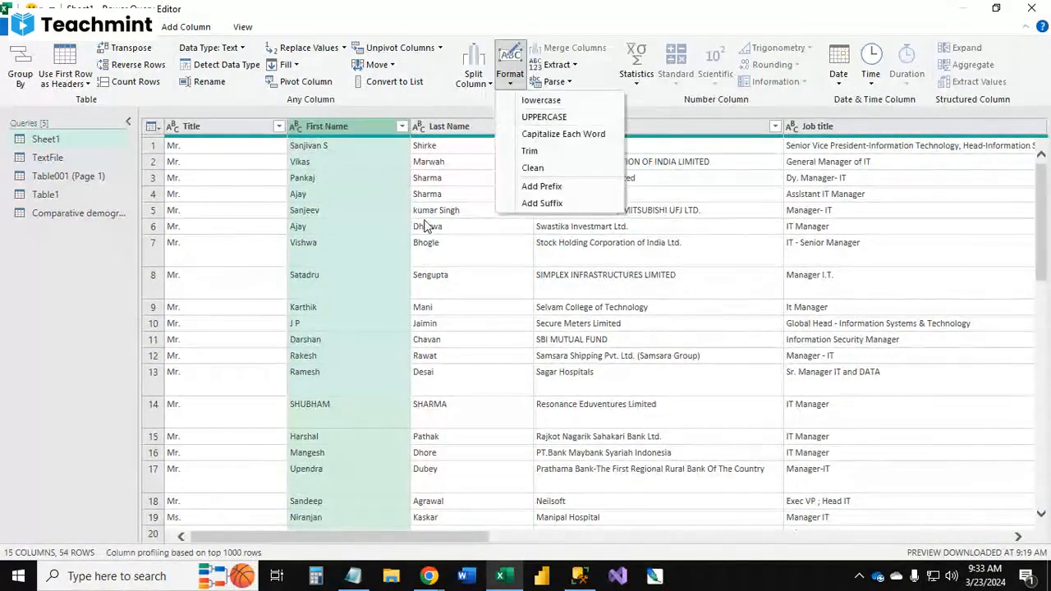
click(443, 162)
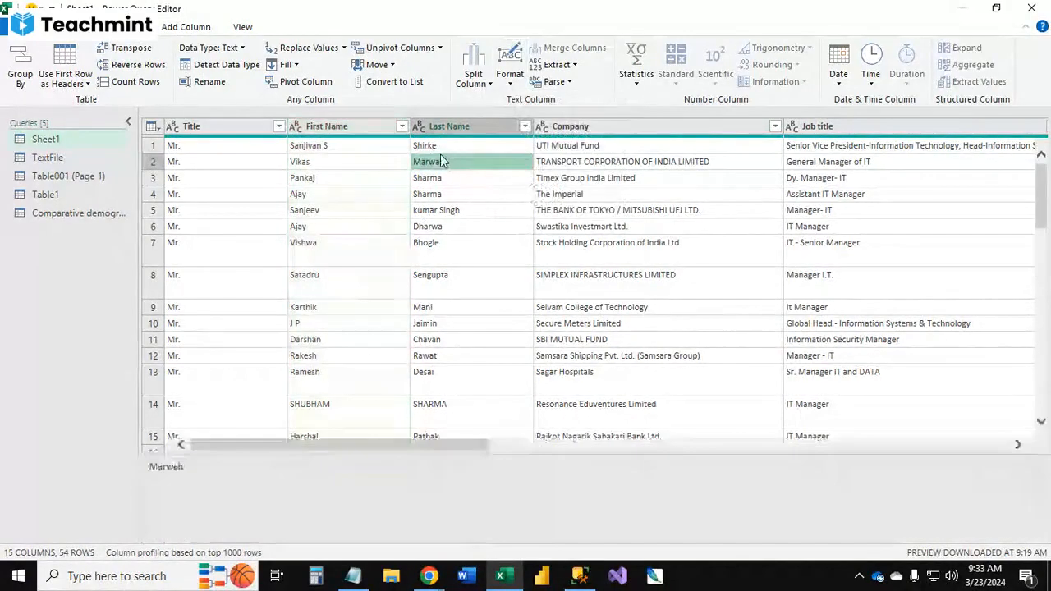
click(353, 128)
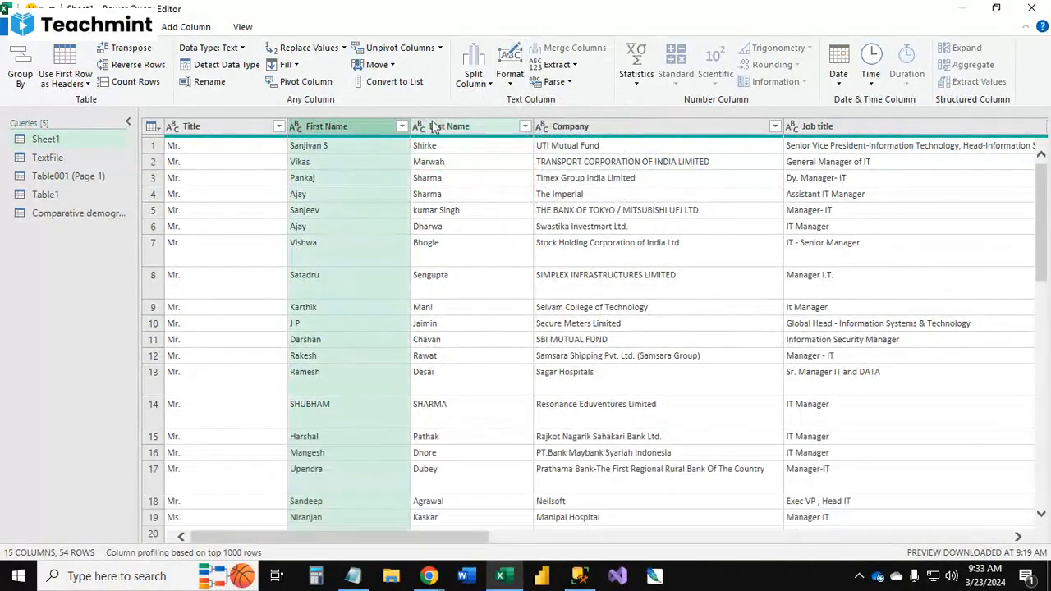
click(506, 87)
click(552, 114)
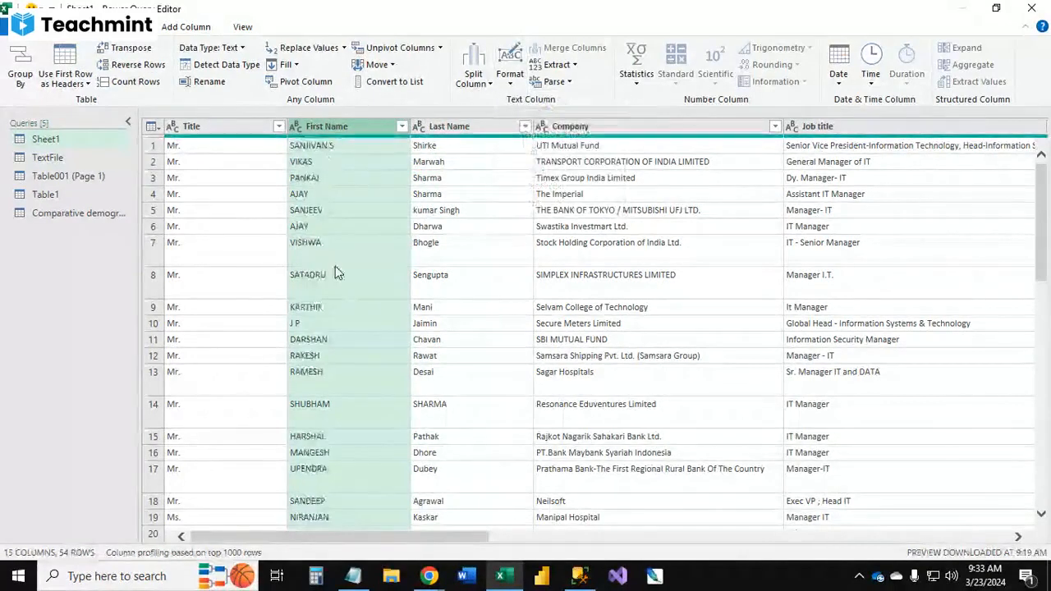
Step: Convert the Last Name column to UPPERCASE with the text Format options
click(460, 127)
click(510, 82)
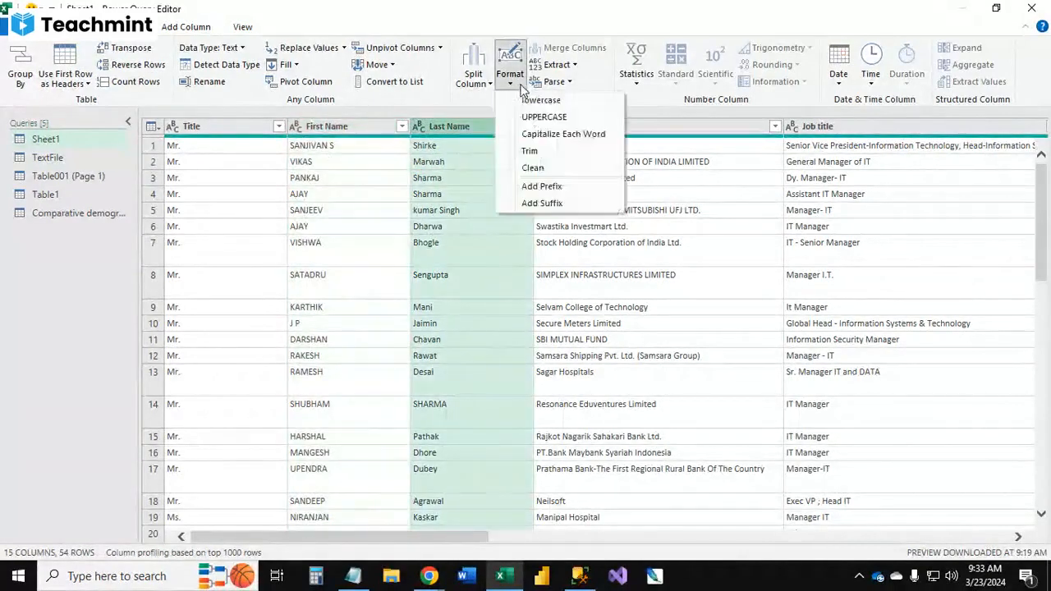
click(544, 116)
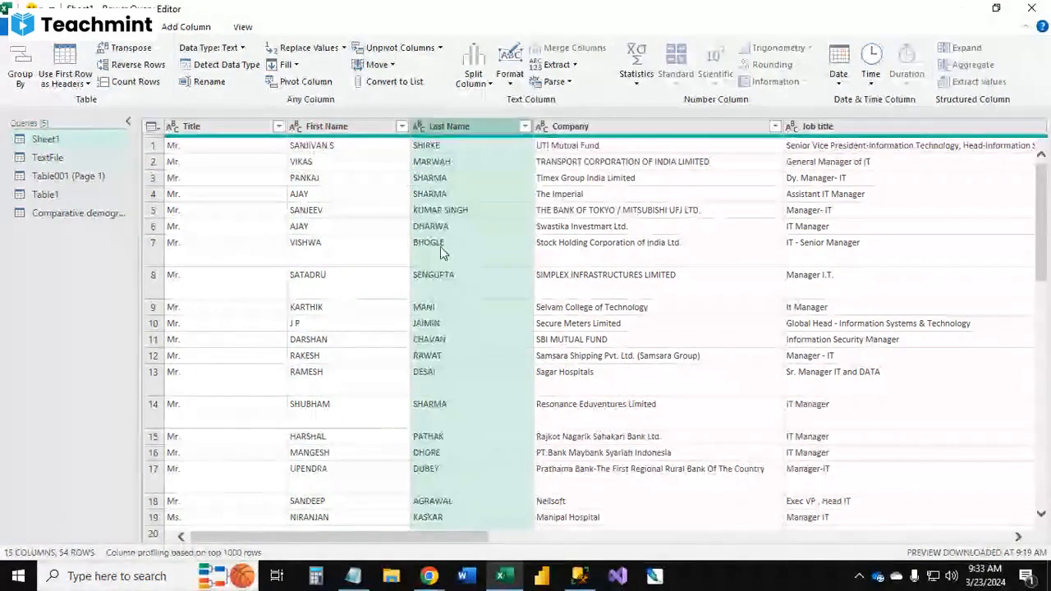
Step: Select both the First Name and Last Name columns and apply Trim and then Clean to them
click(358, 224)
click(341, 126)
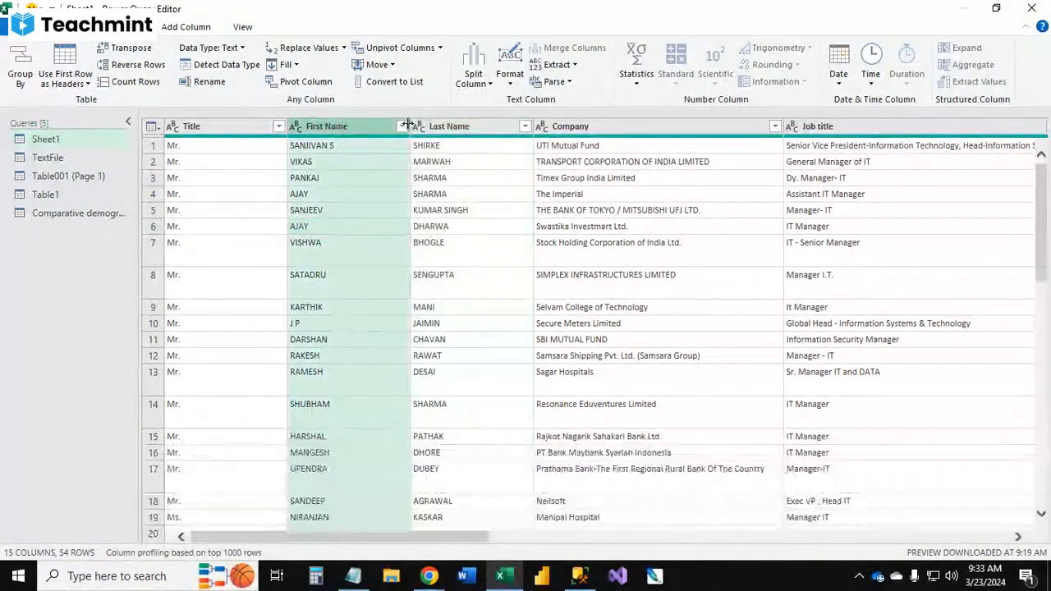
ctrl+click(433, 126)
click(510, 82)
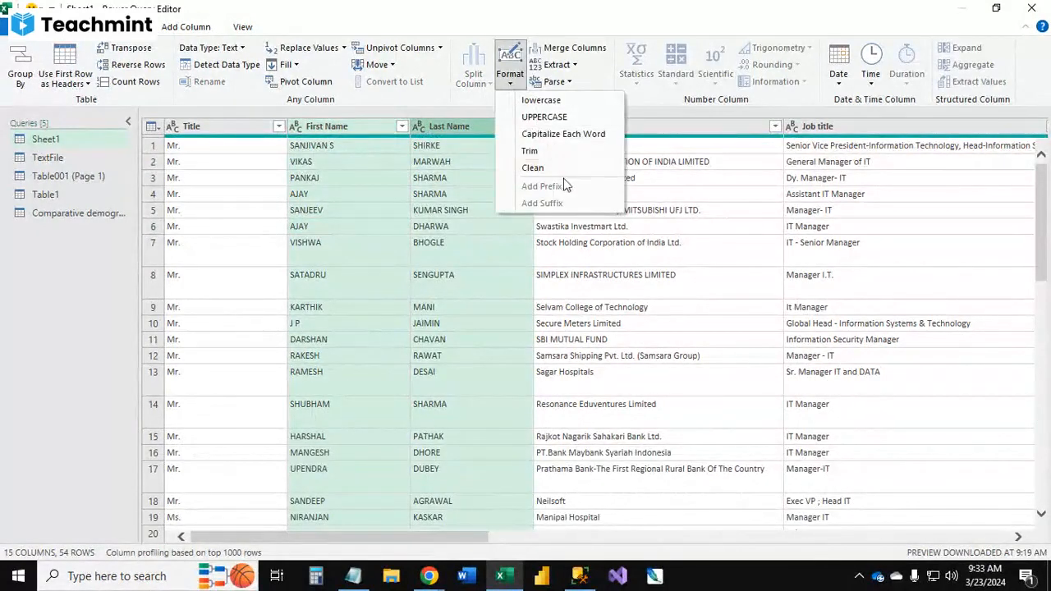
click(552, 154)
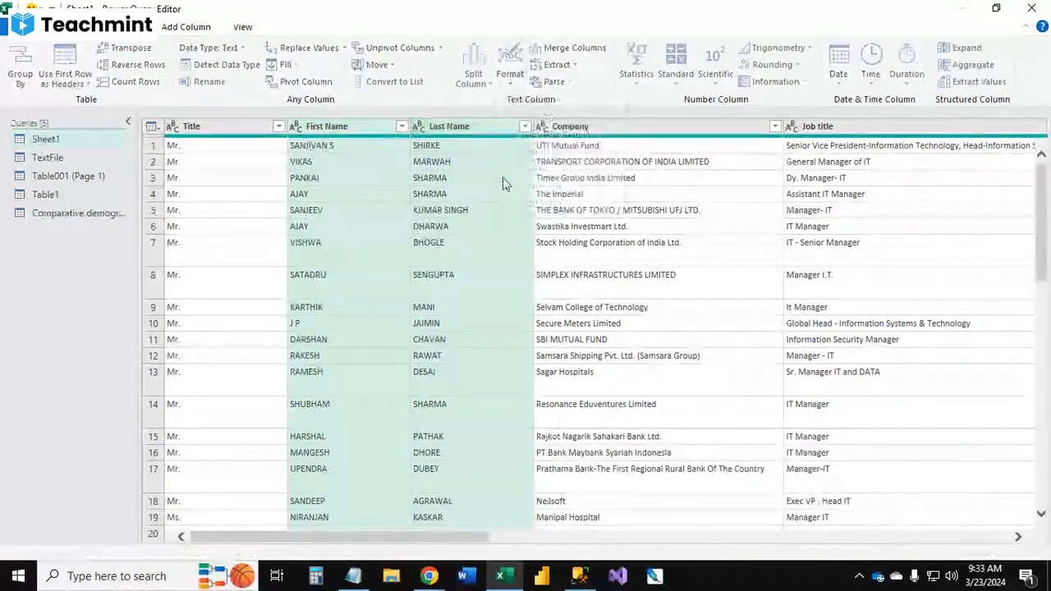
click(510, 83)
click(549, 169)
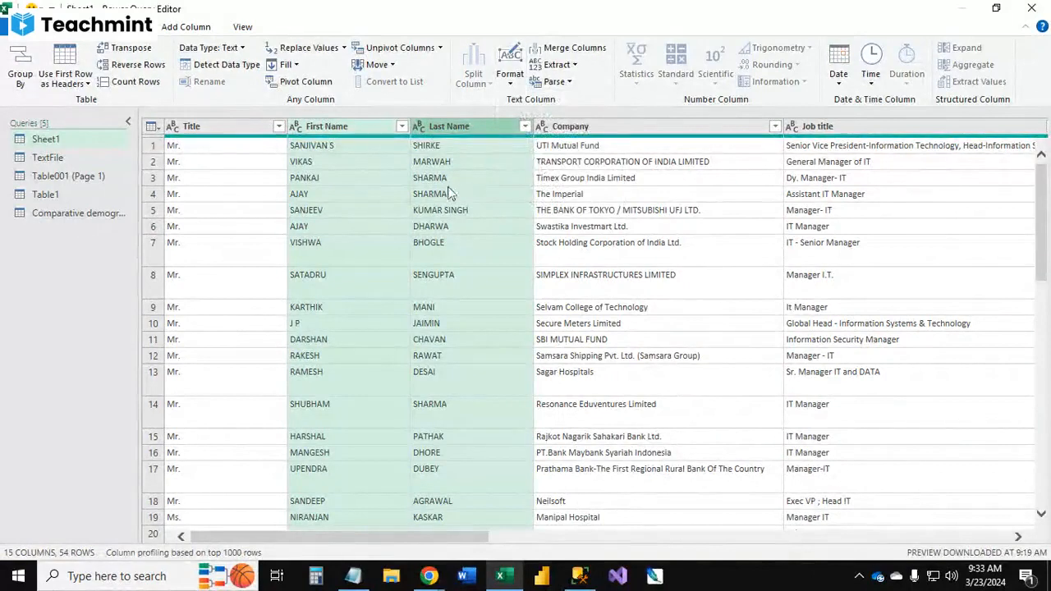
Step: Browse the Power Query Editor ribbon tabs, then close the editor and discard the changes
click(565, 280)
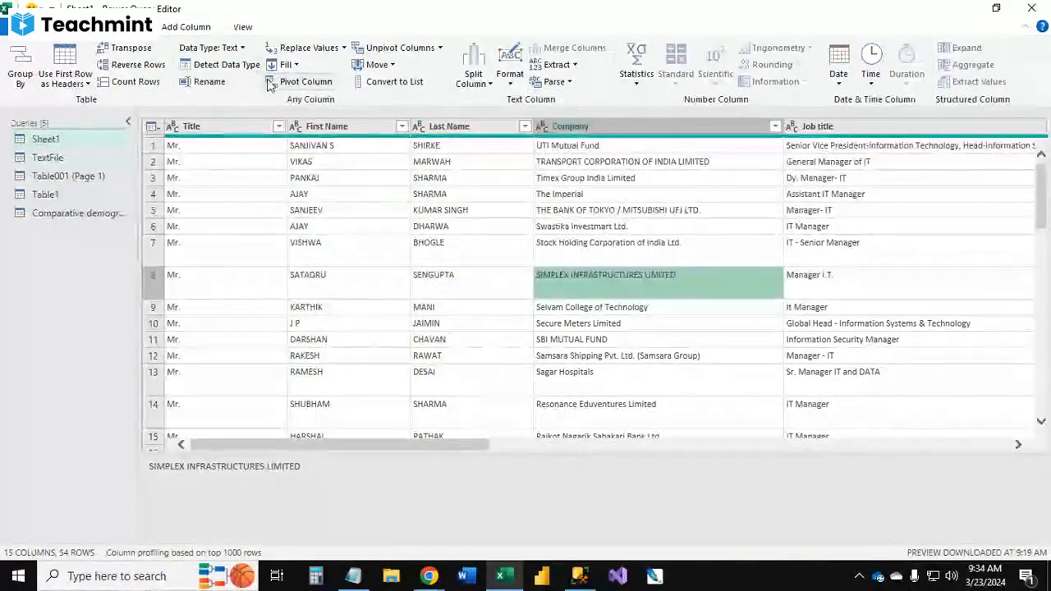
click(189, 27)
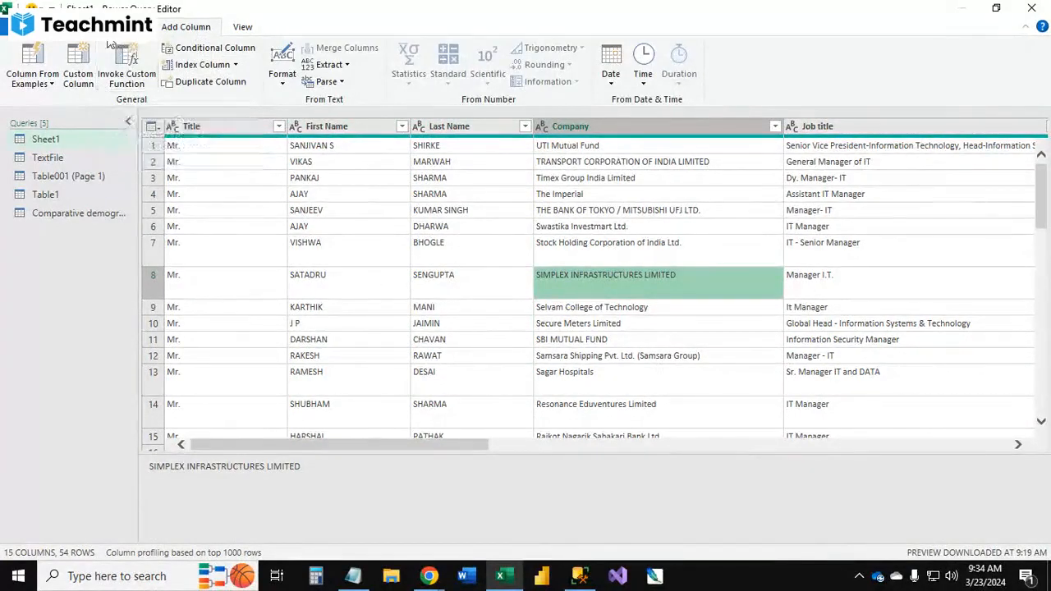
click(131, 27)
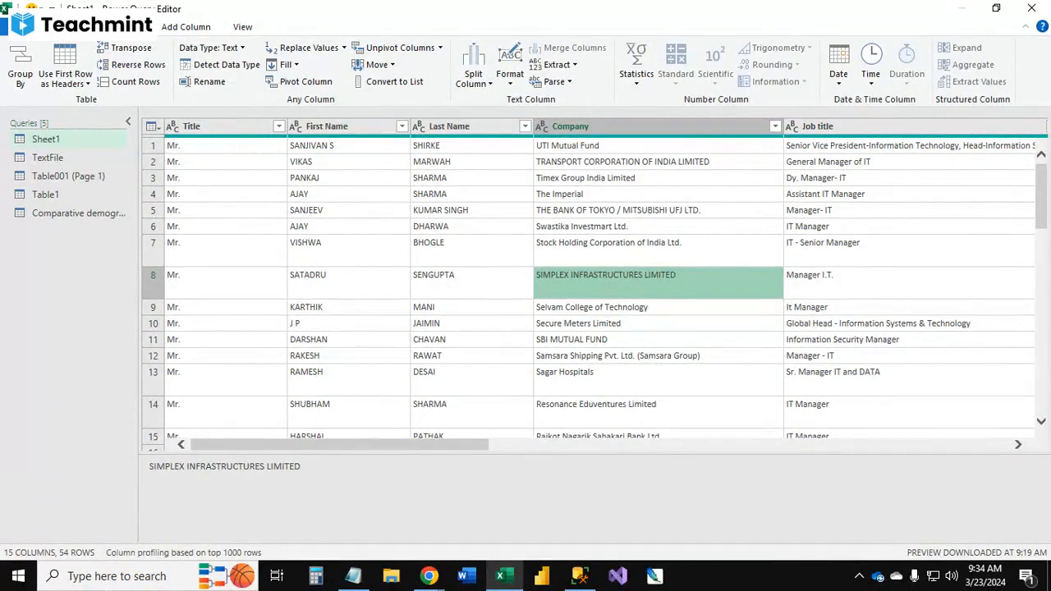
click(80, 26)
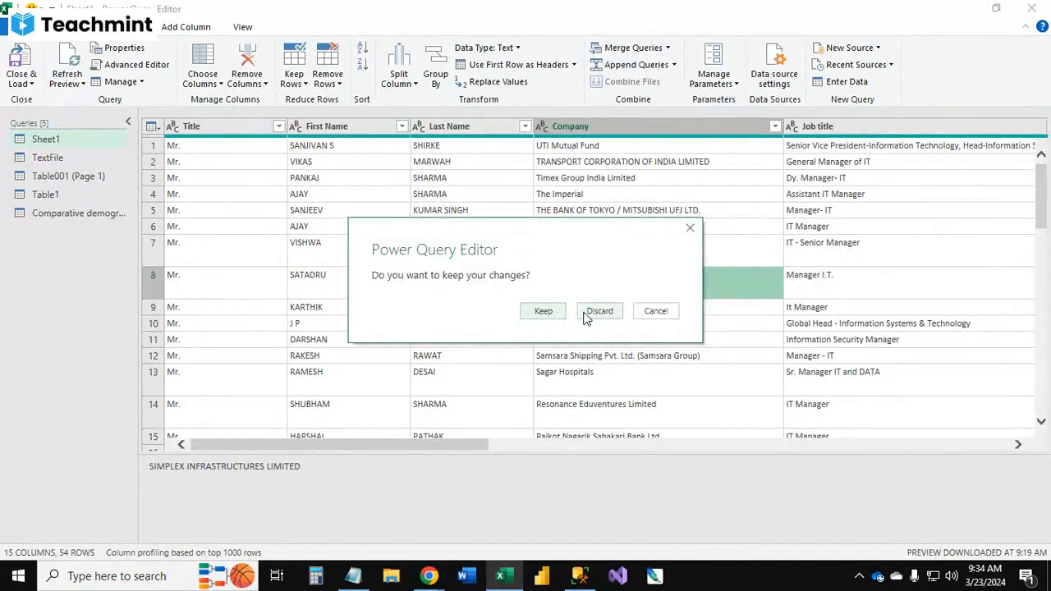
click(588, 316)
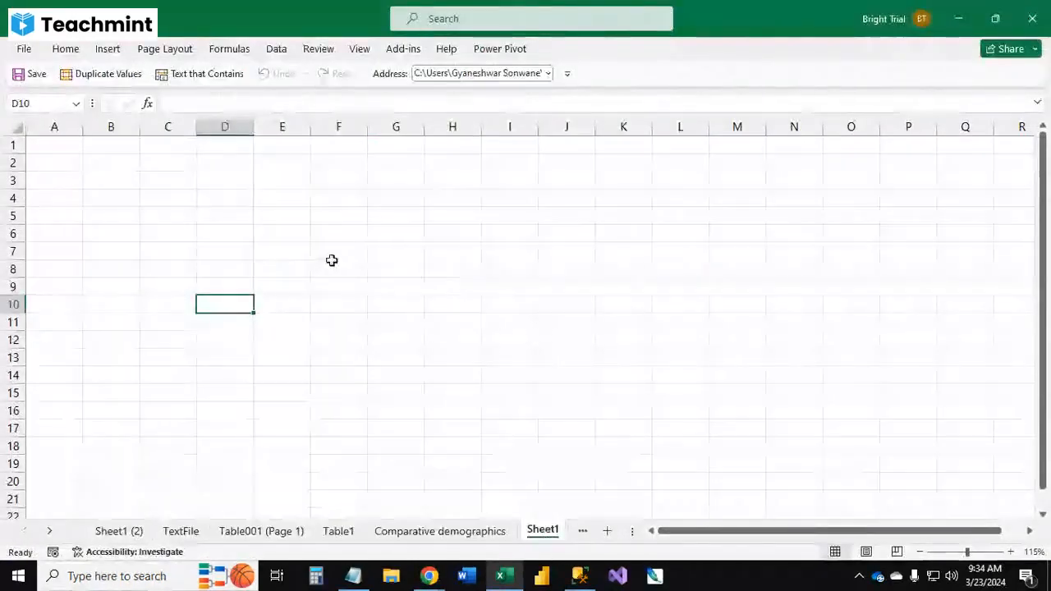
Step: Open the Data tab and browse the Get Data and Refresh All menus
click(278, 51)
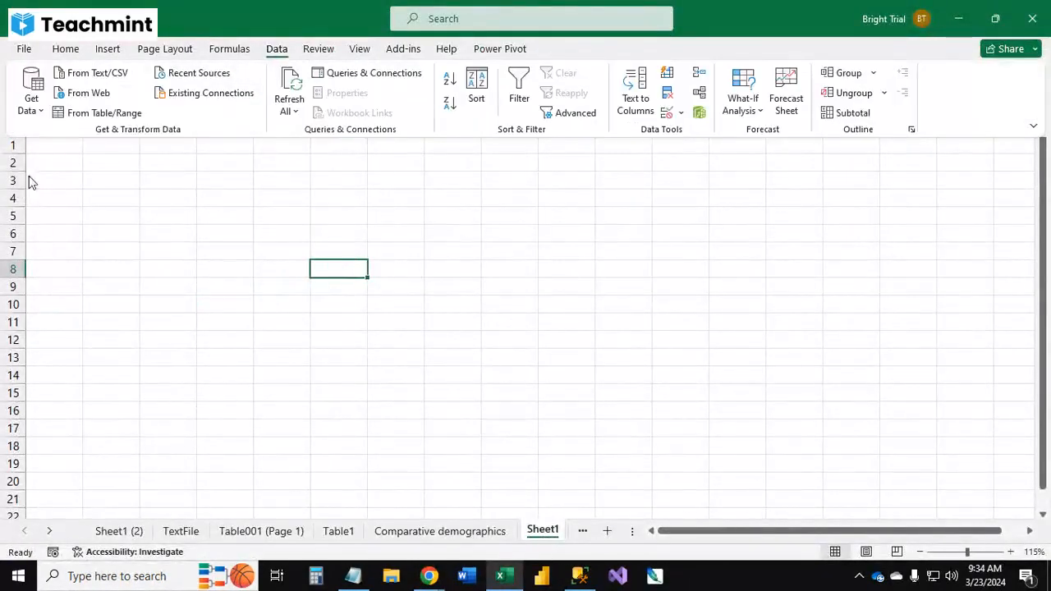
click(31, 105)
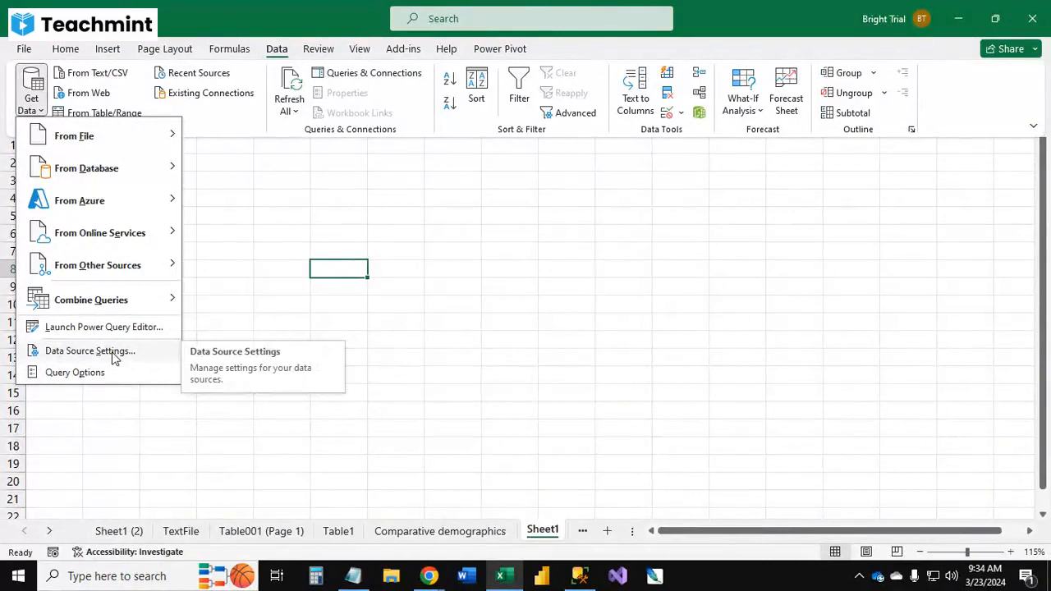
click(246, 201)
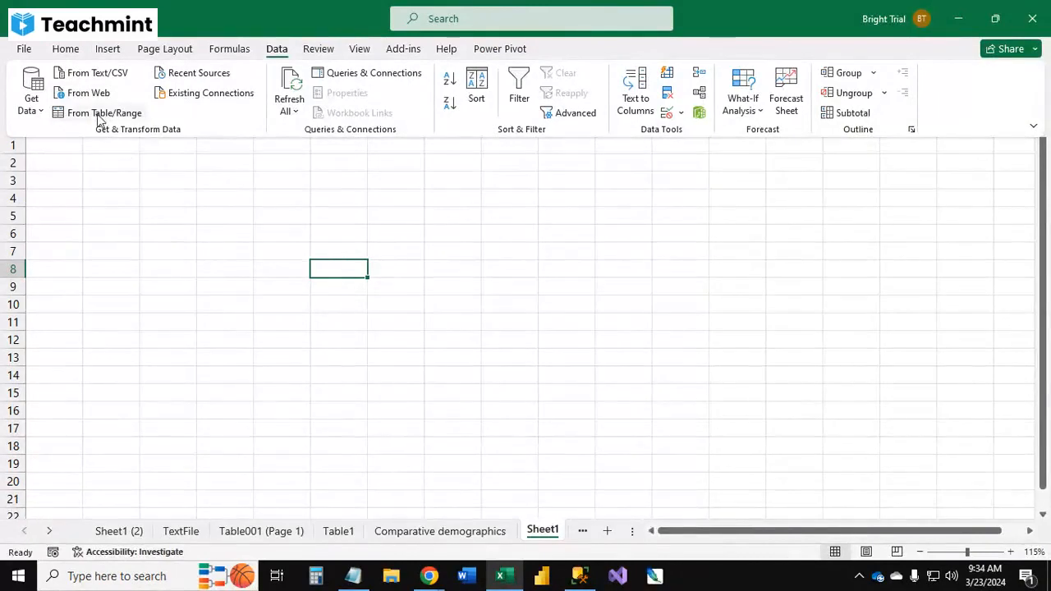
click(293, 112)
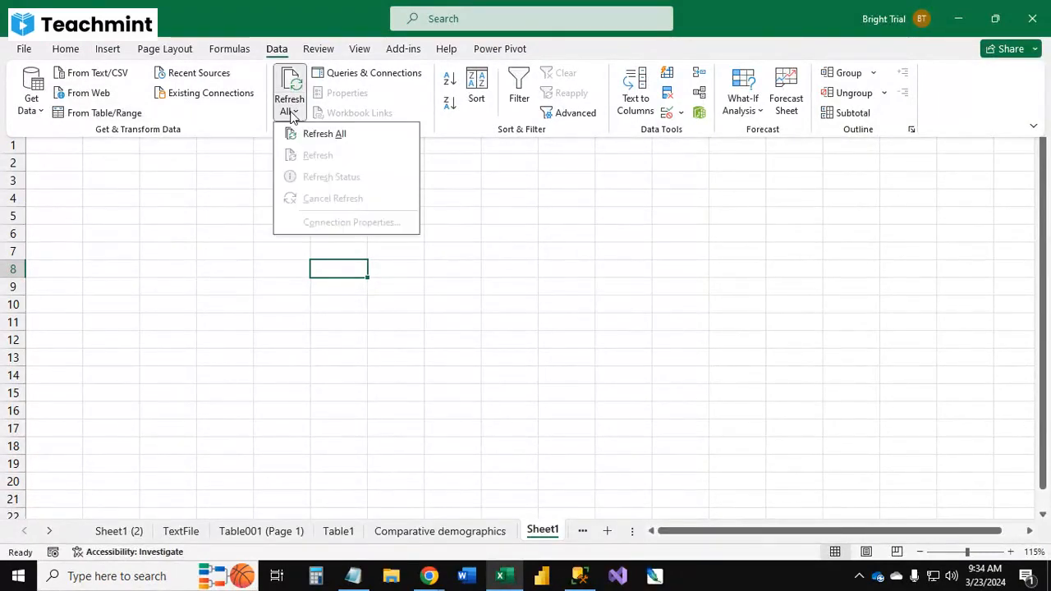
click(199, 203)
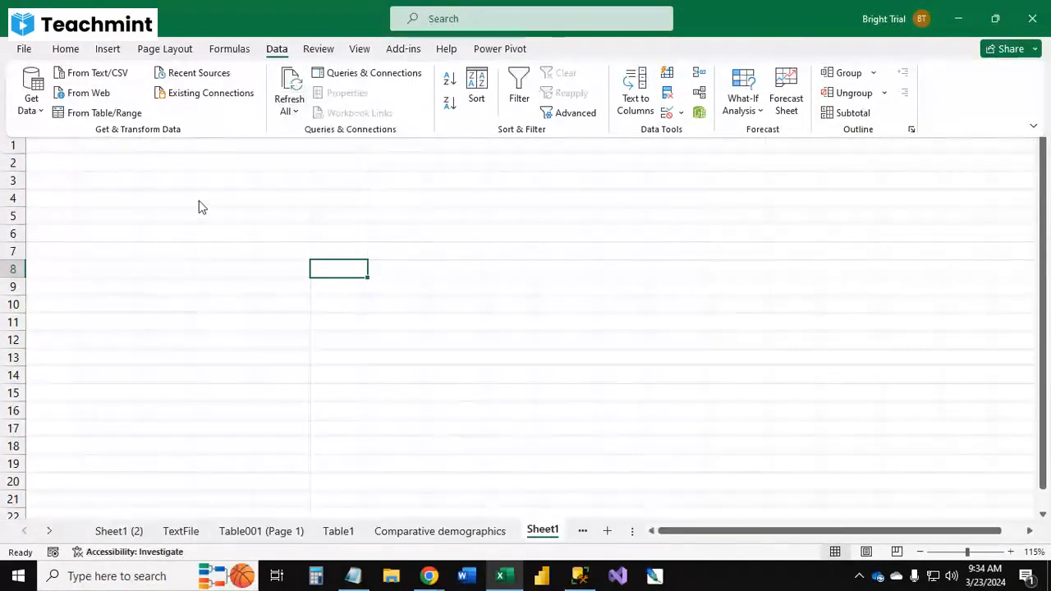
Step: On the Table001 (Page 1) sheet, insert a PivotTable from the whole table into the existing worksheet at cell G1
click(338, 532)
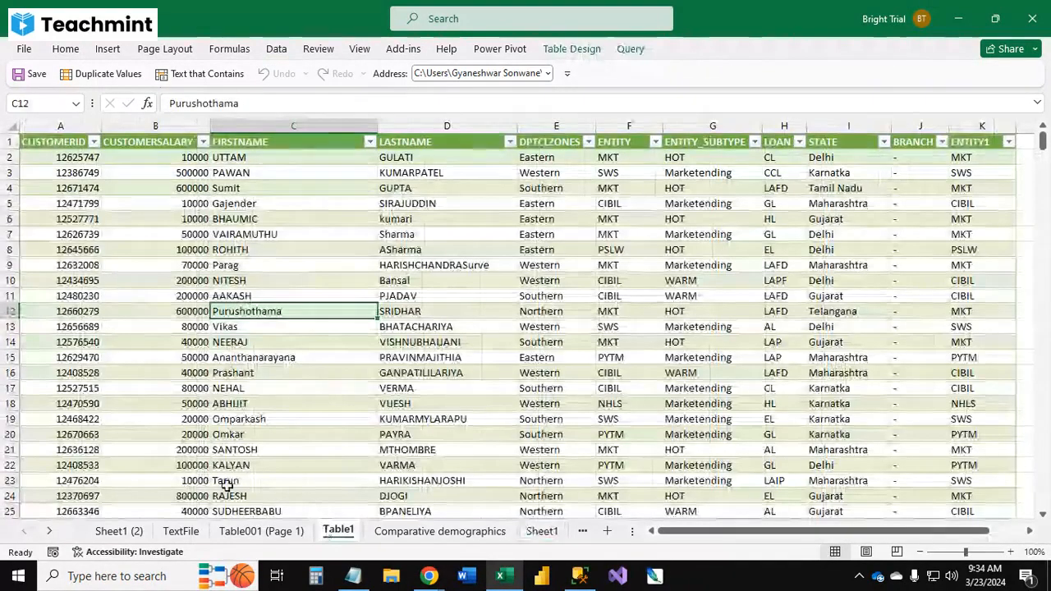
click(261, 531)
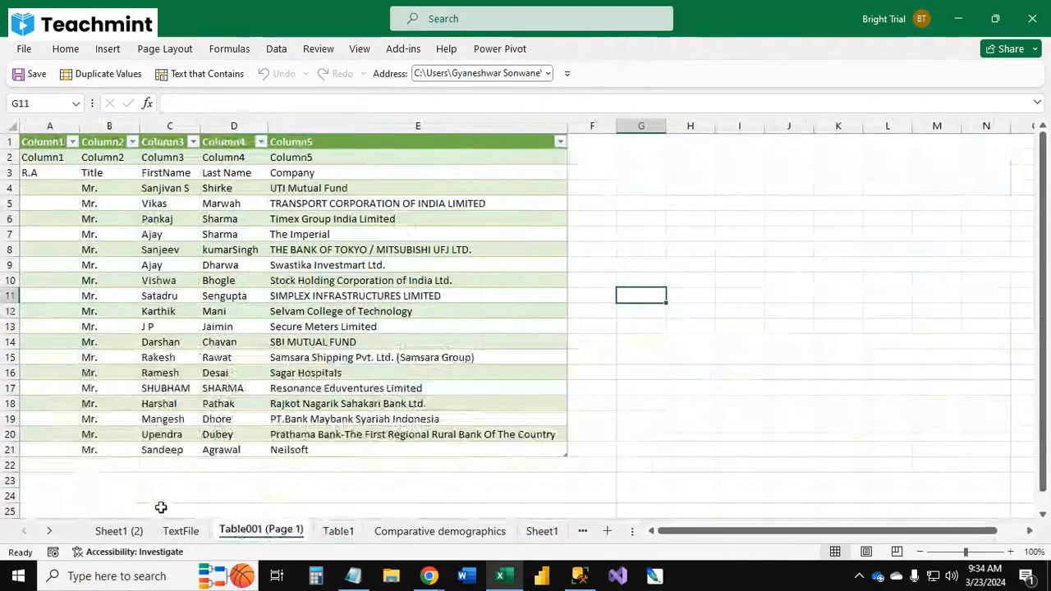
click(169, 420)
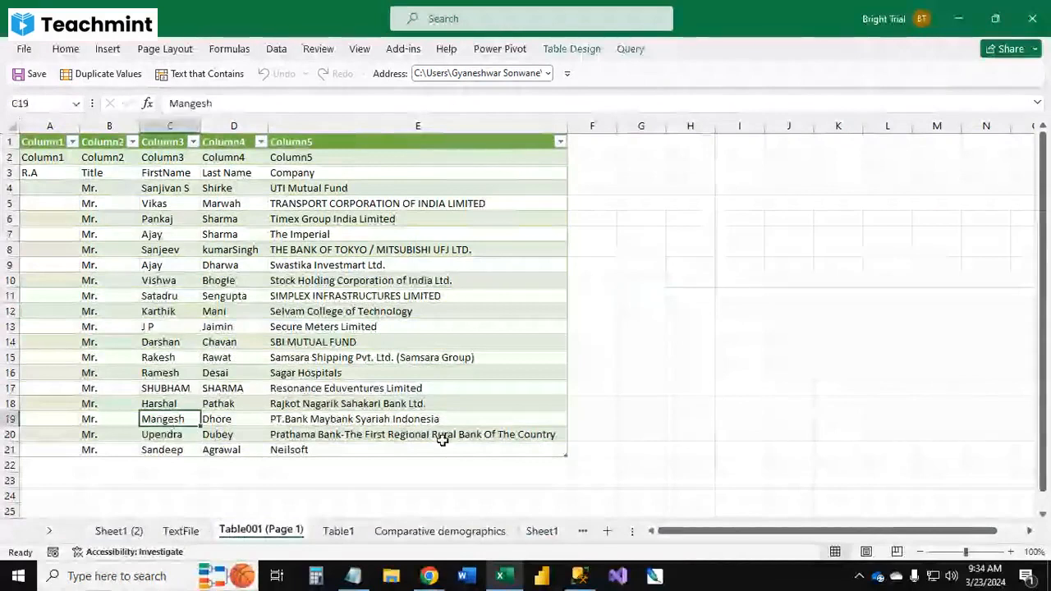
drag(442, 444, 33, 143)
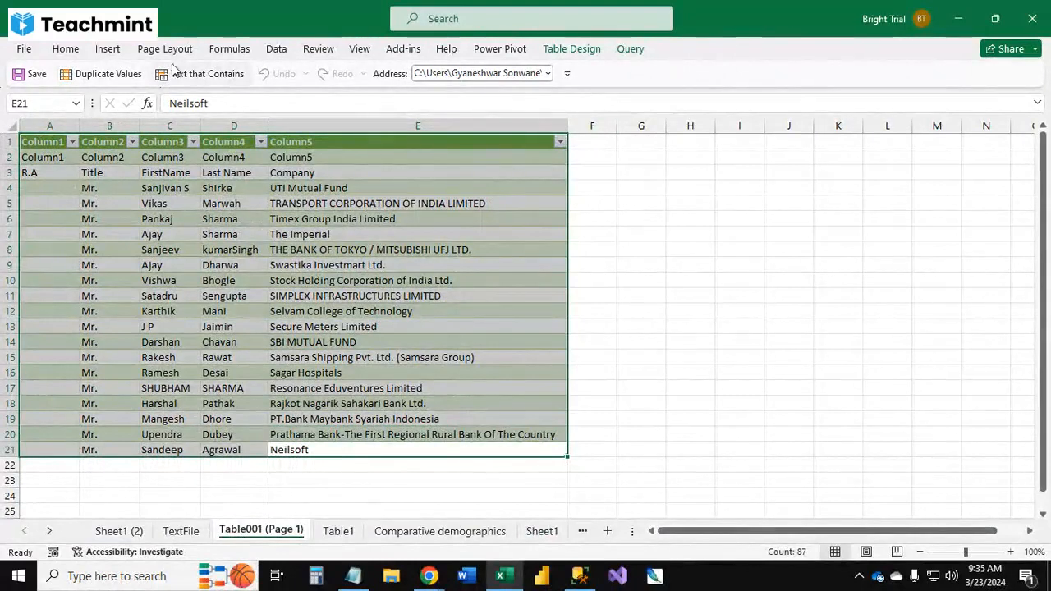
click(110, 48)
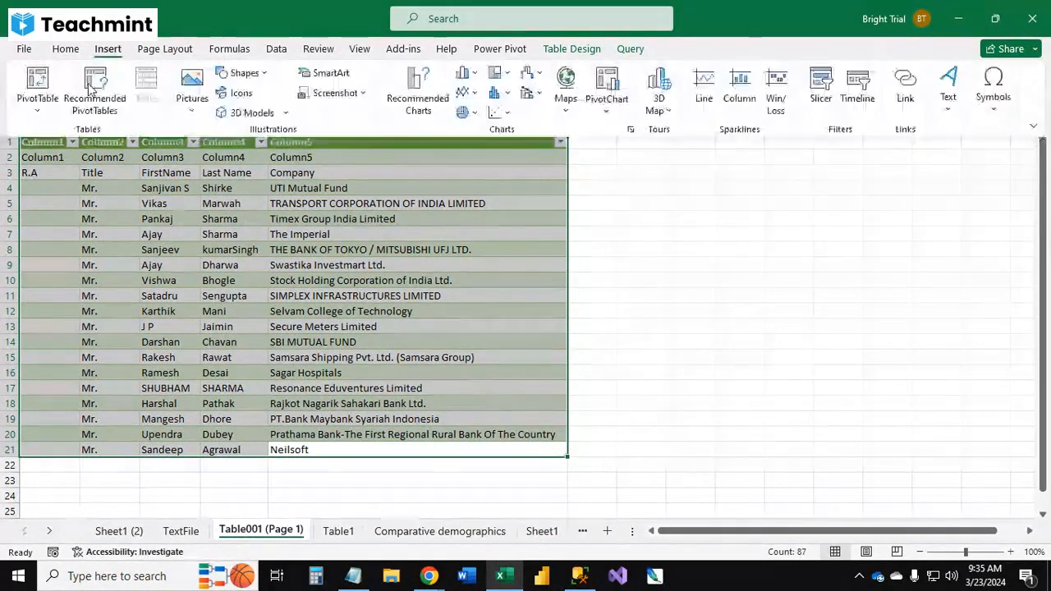
click(34, 87)
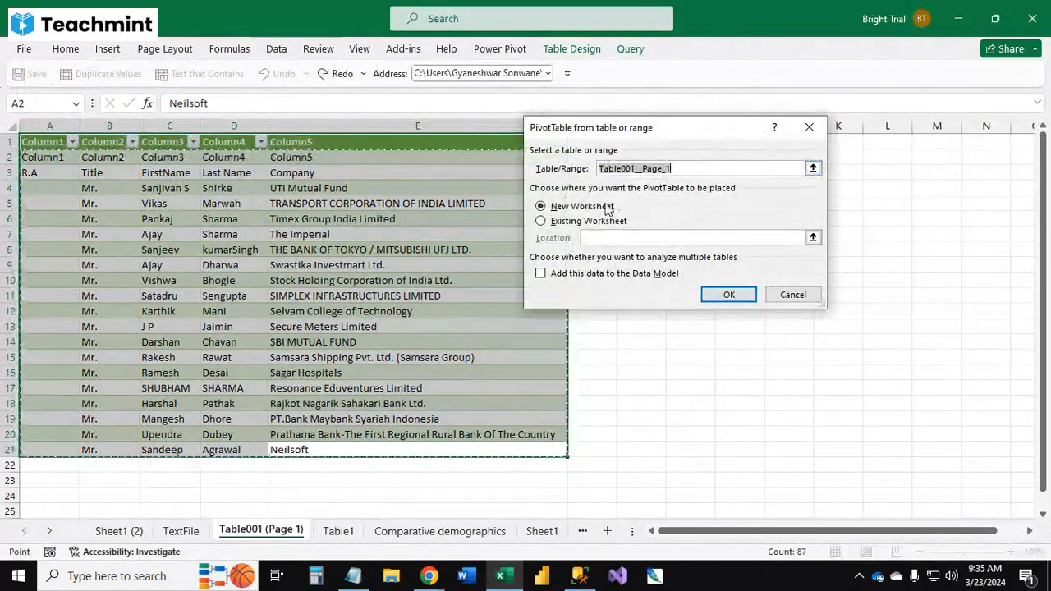
click(567, 220)
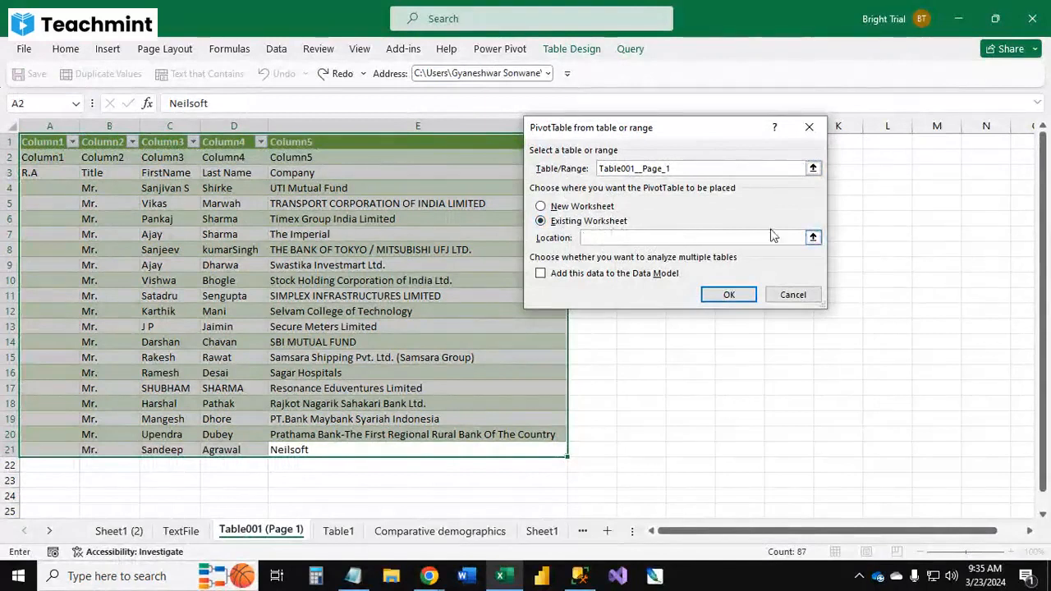
drag(688, 132, 407, 104)
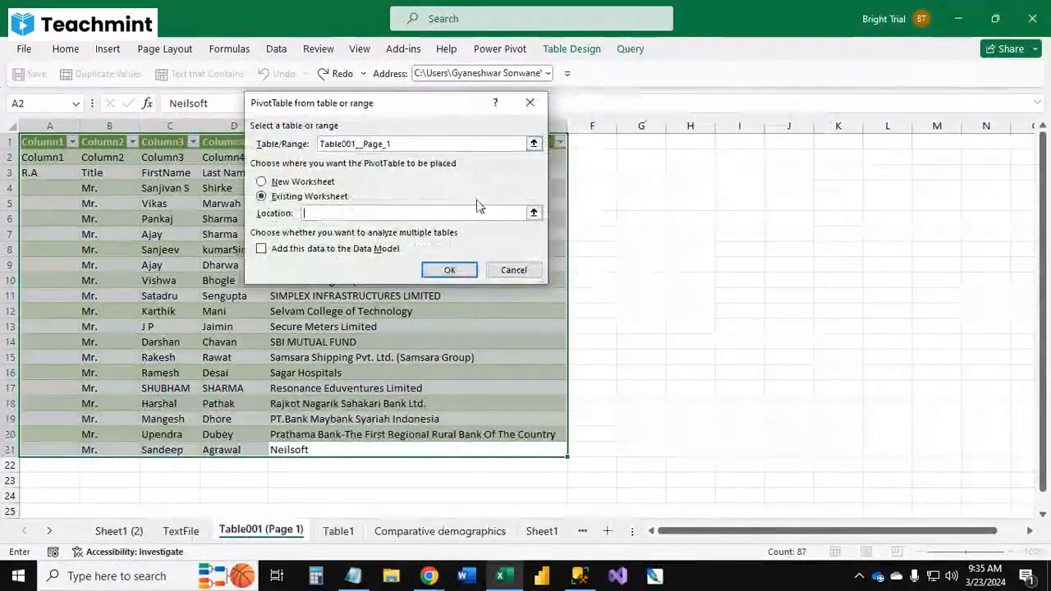
click(536, 212)
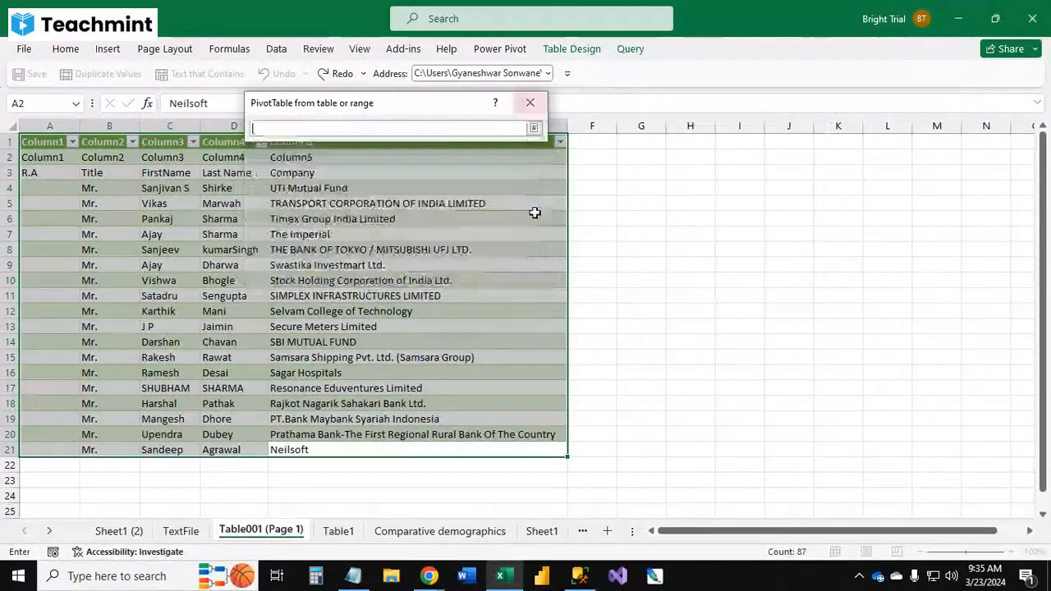
click(653, 147)
click(533, 128)
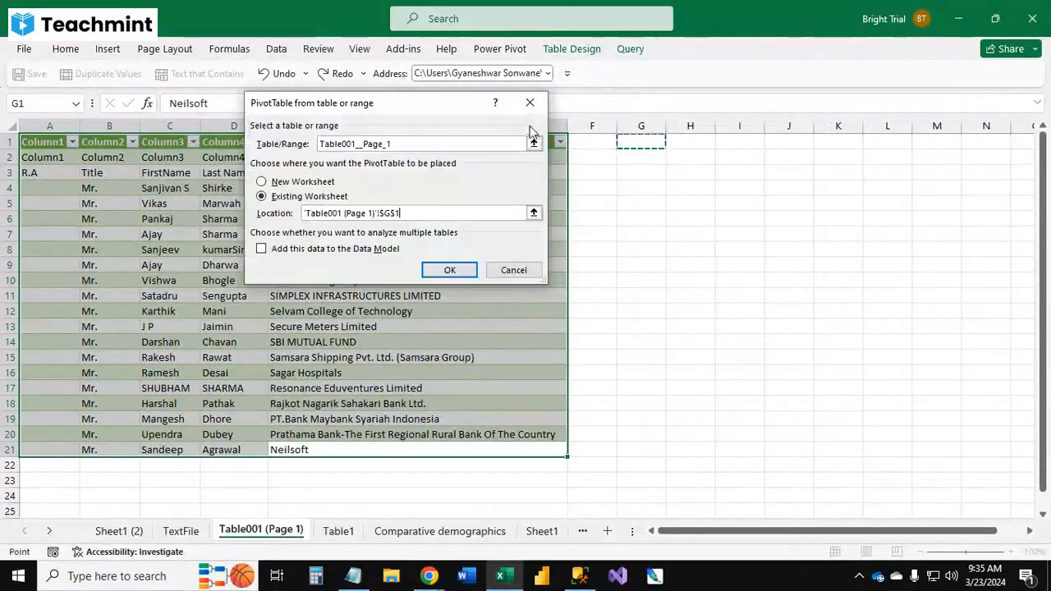
click(473, 269)
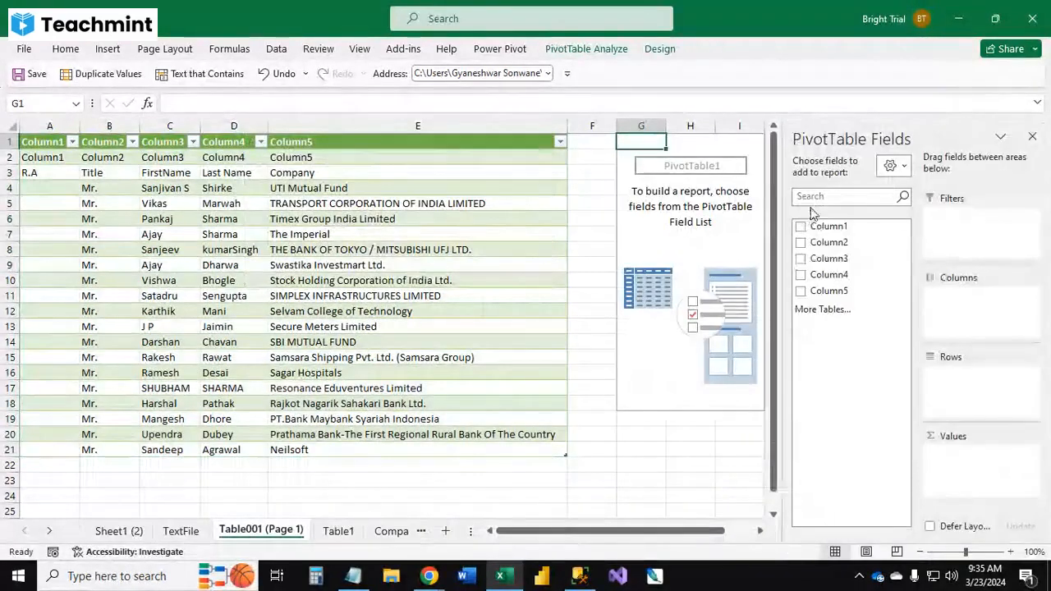
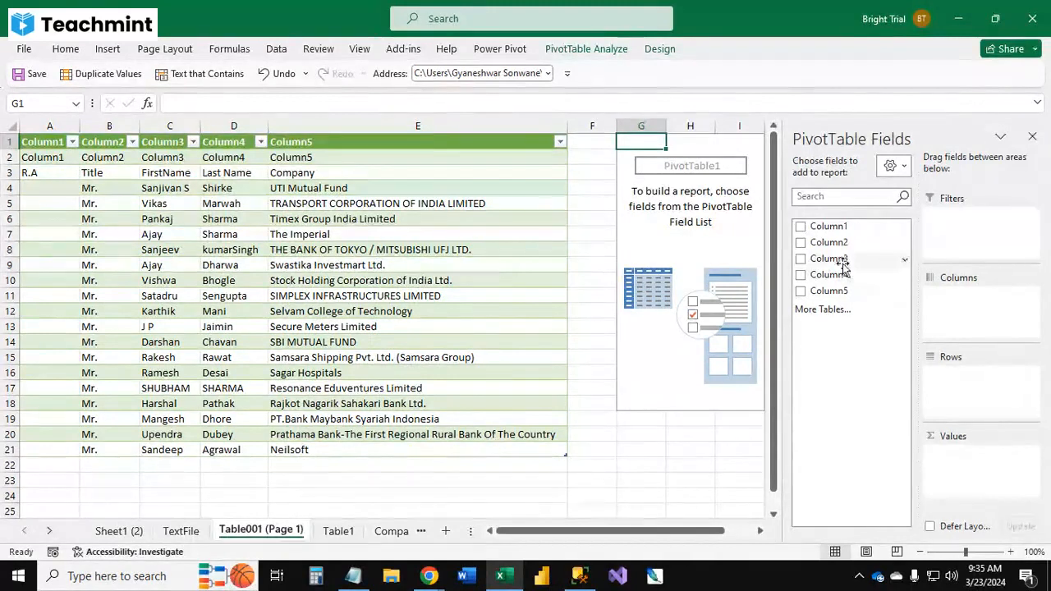
Step: Build the PivotTable with Column3 as row labels and Column5 as column labels
drag(834, 259, 910, 395)
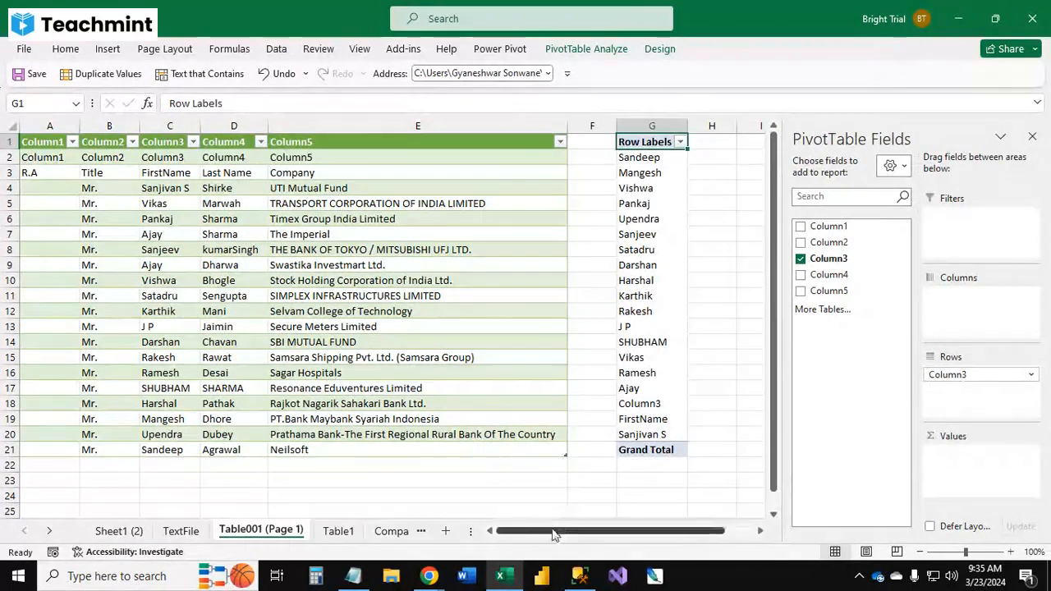
drag(556, 531, 609, 538)
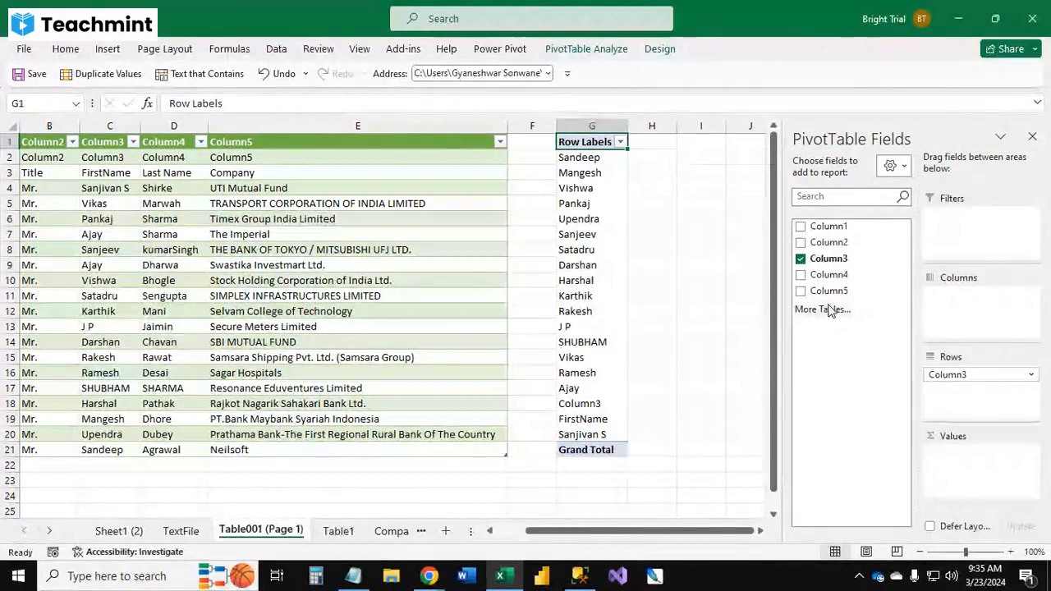
drag(829, 291, 977, 310)
Step: Move Column3 from the rows area into the columns area beneath Column5
click(558, 420)
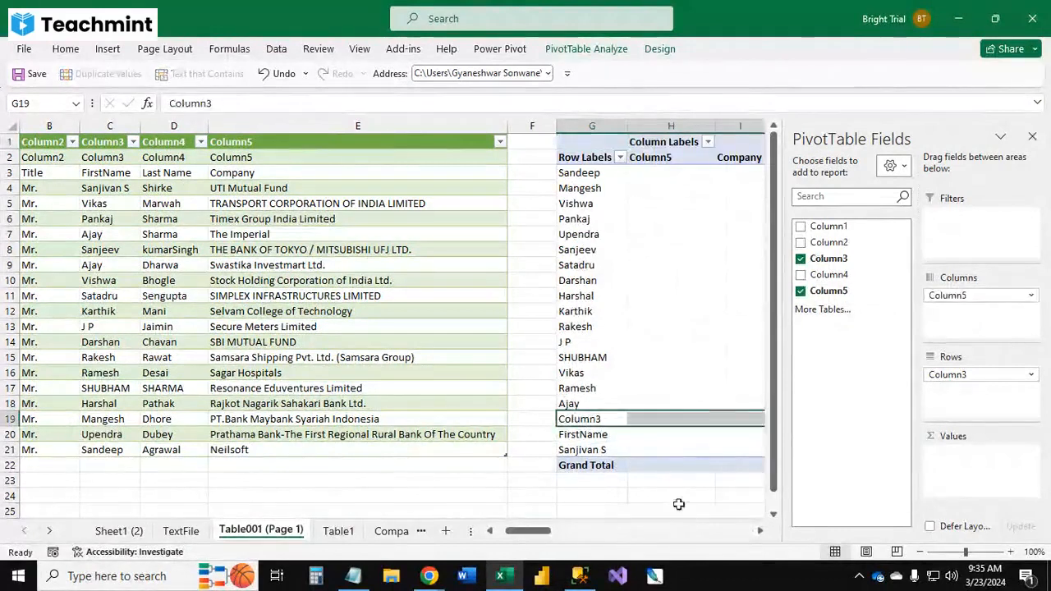
click(678, 499)
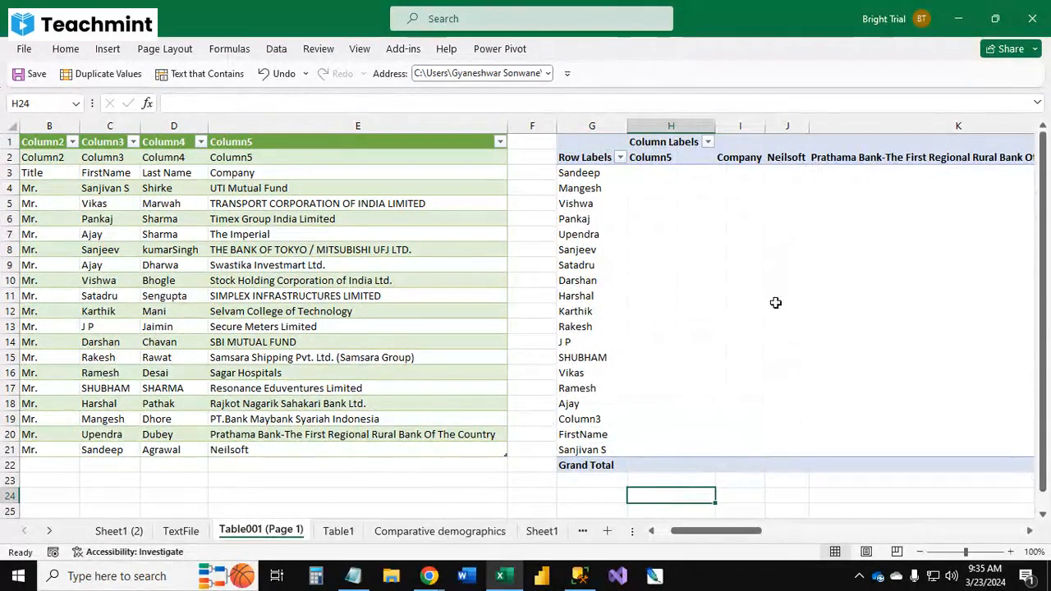
click(748, 296)
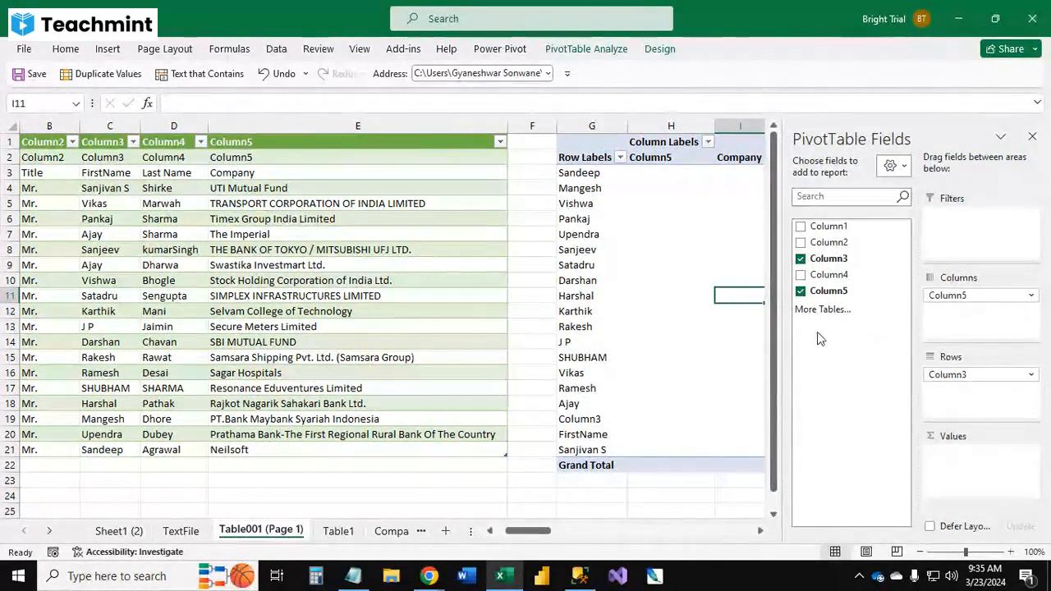
drag(961, 375, 973, 313)
click(612, 357)
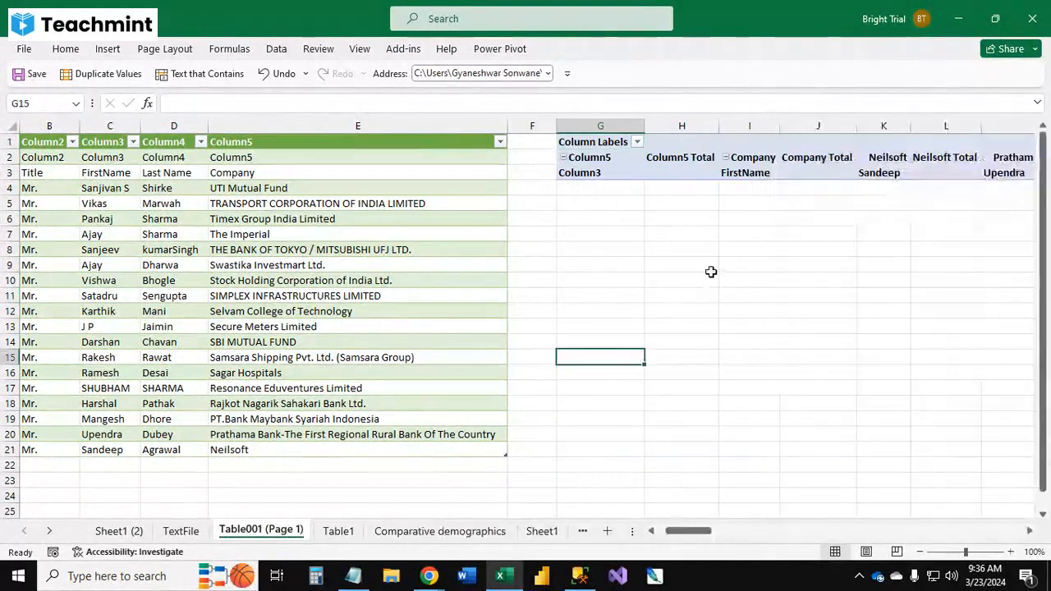
click(782, 174)
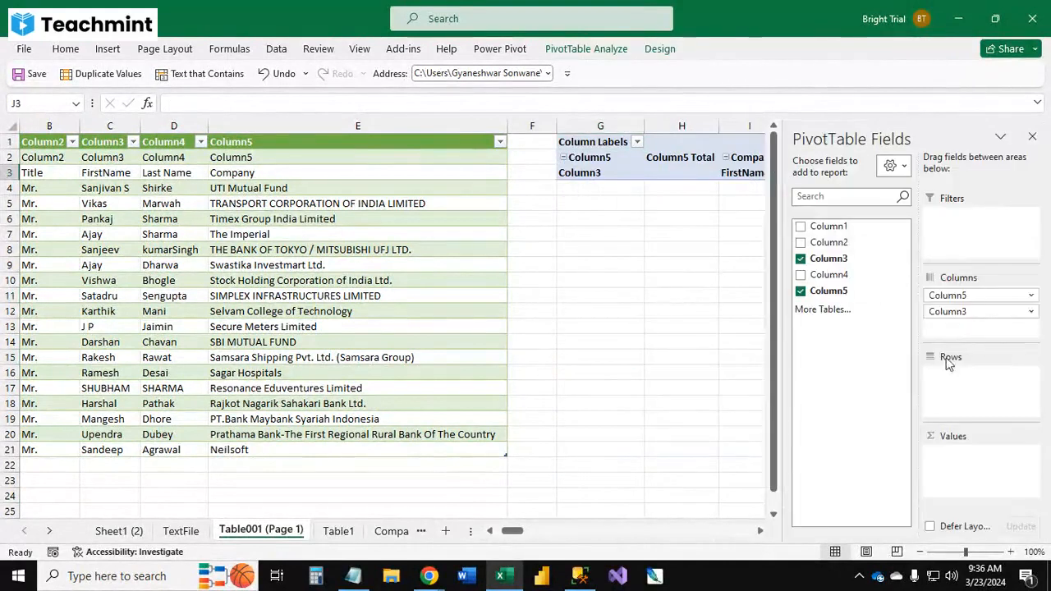
Step: Move both Column5 and Column3 into the rows area, with Column5 above Column3
drag(962, 314, 983, 377)
drag(975, 301, 984, 371)
click(523, 284)
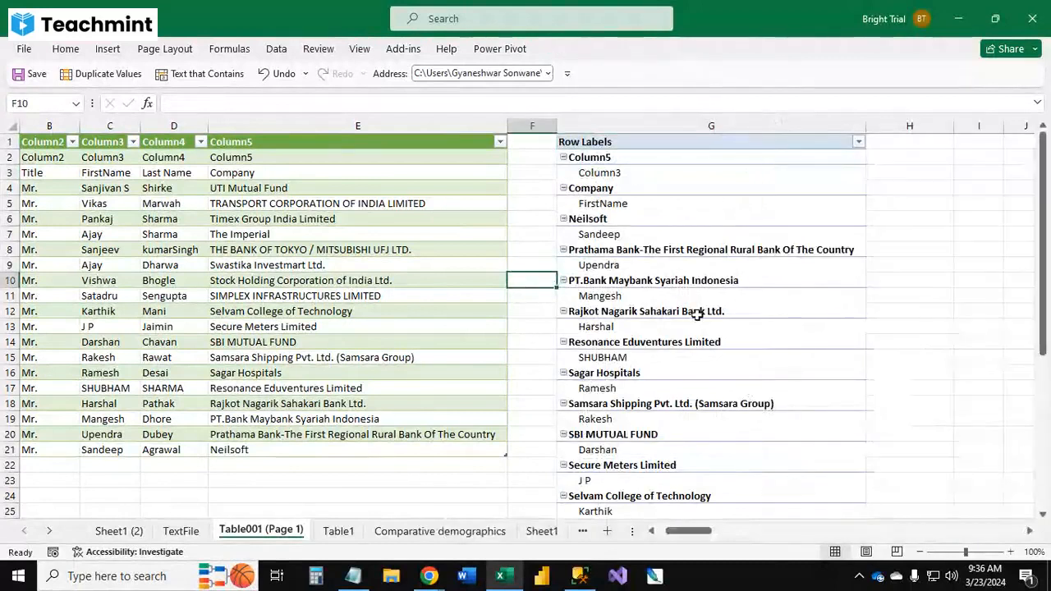
click(675, 224)
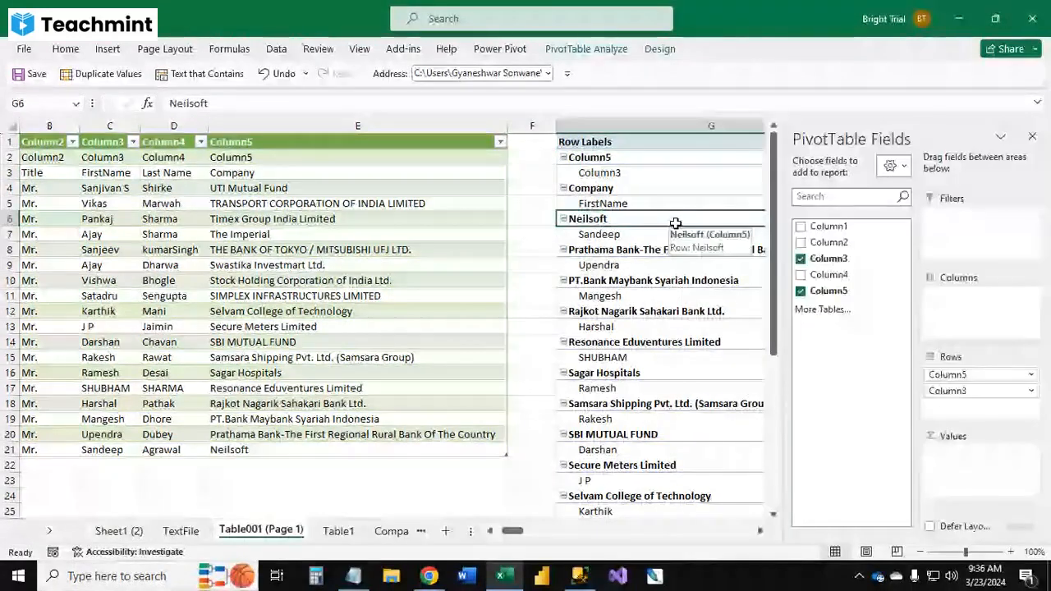
click(758, 532)
click(759, 532)
click(759, 532)
click(758, 532)
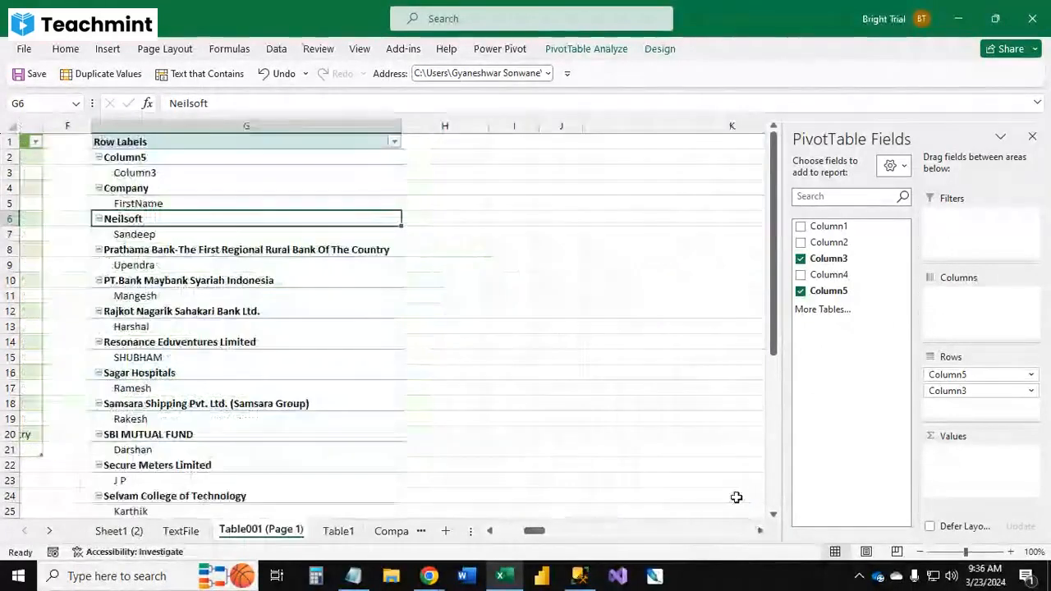
Step: Open the PivotTable Options and enable the classic PivotTable layout on the Display settings
right_click(295, 218)
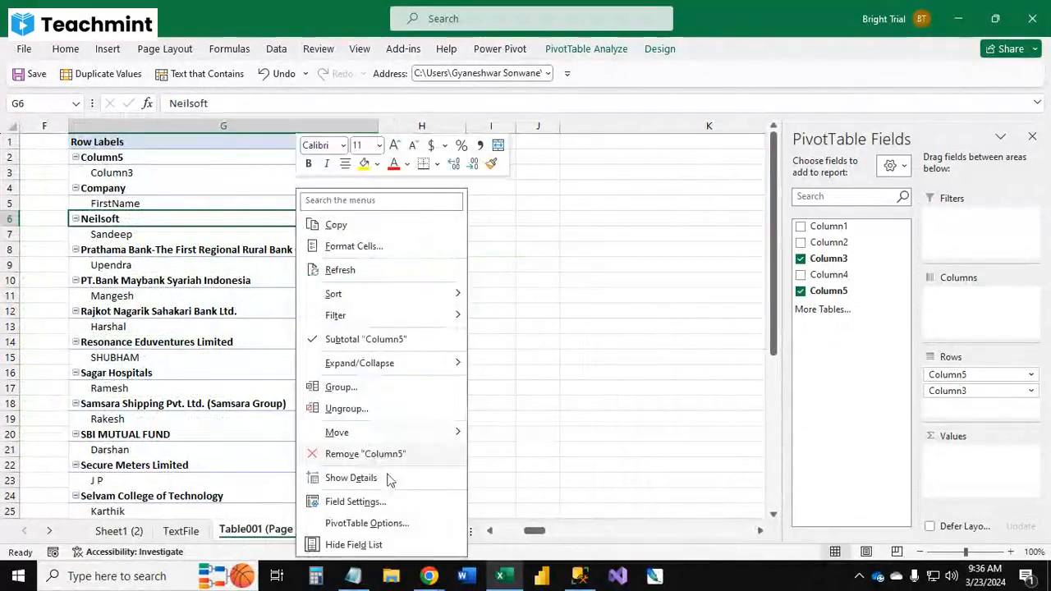
click(404, 522)
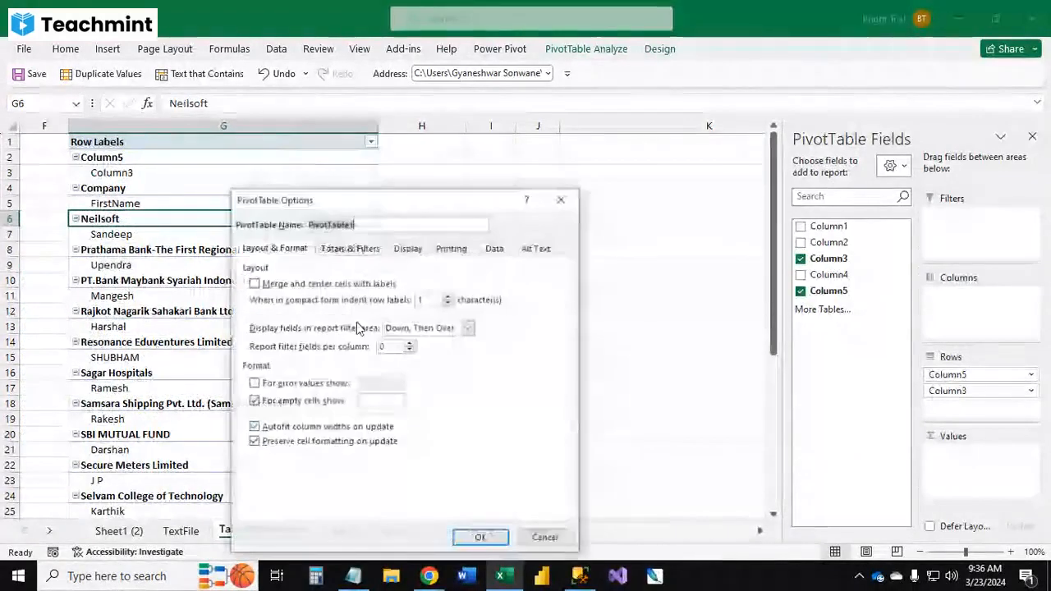
click(419, 251)
click(312, 367)
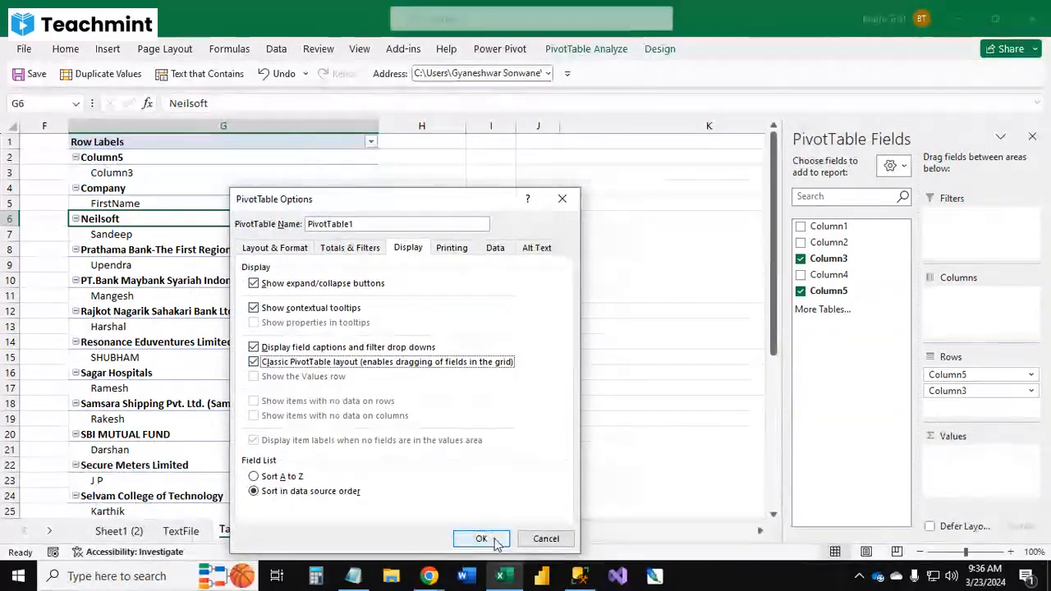
click(481, 538)
Step: Review the classic layout of the PivotTable, then undo the layout change
click(521, 387)
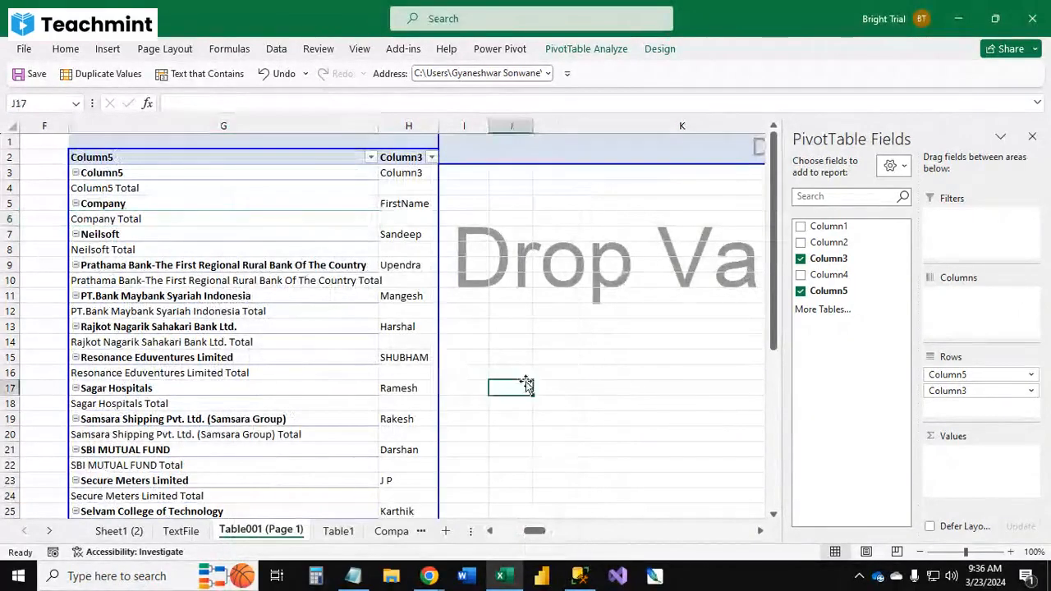
click(422, 315)
click(522, 322)
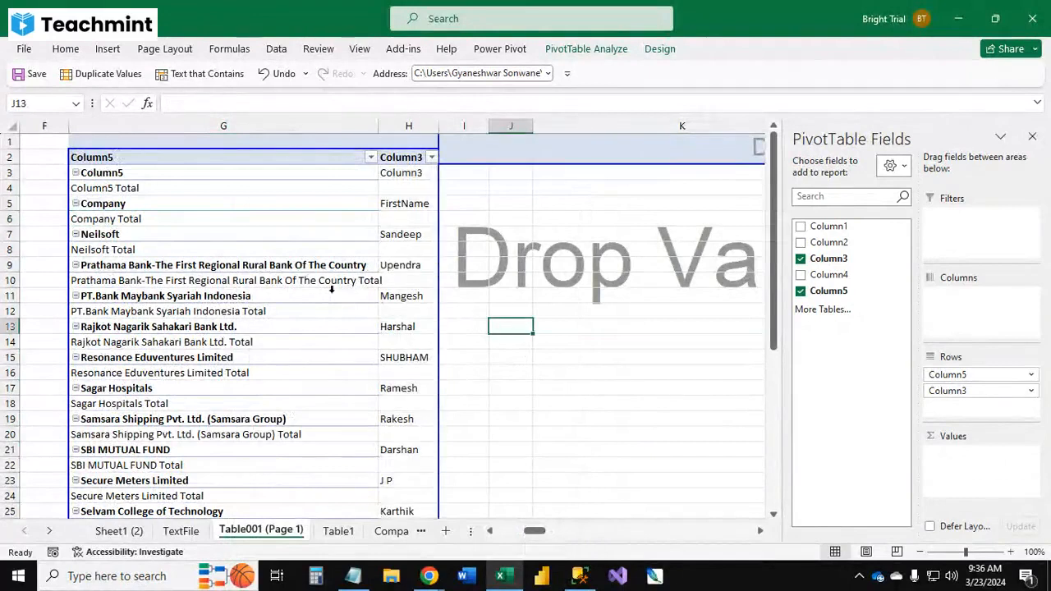
click(218, 234)
scroll(266, 284, down, 4)
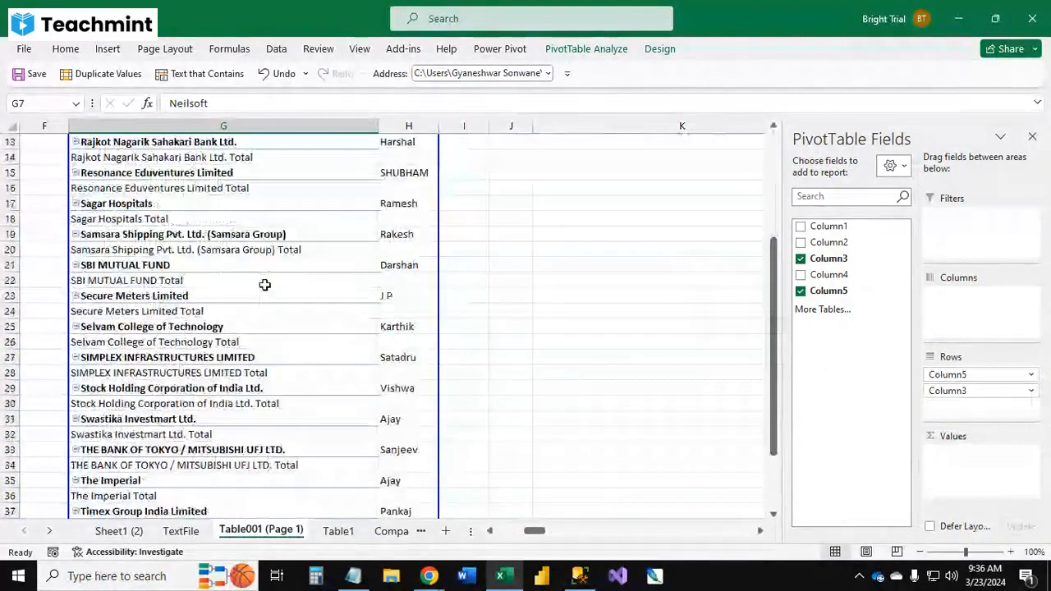
scroll(265, 284, up, 4)
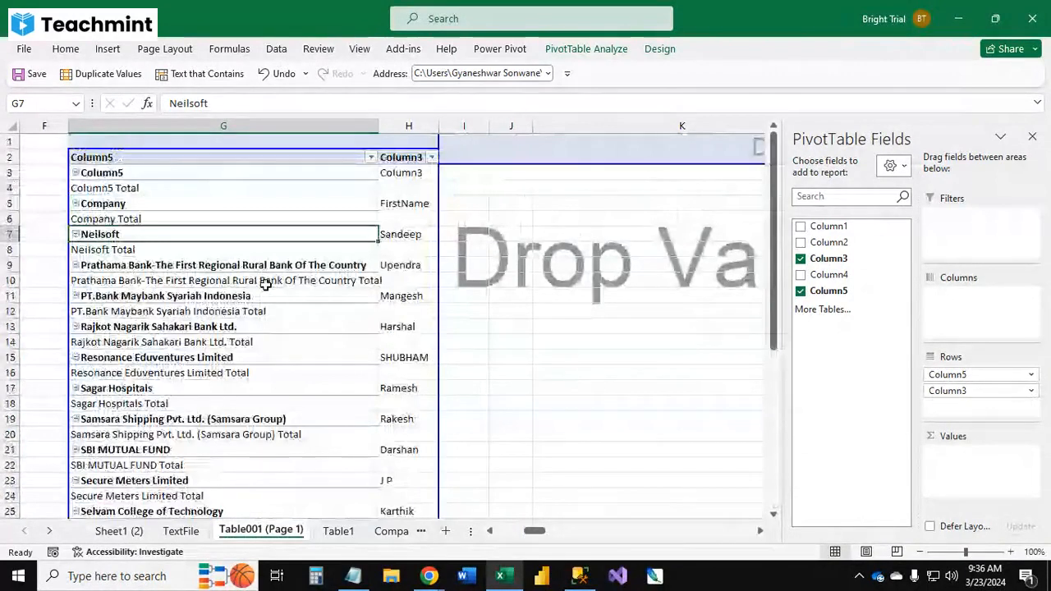
key(ctrl+z)
drag(718, 531, 668, 531)
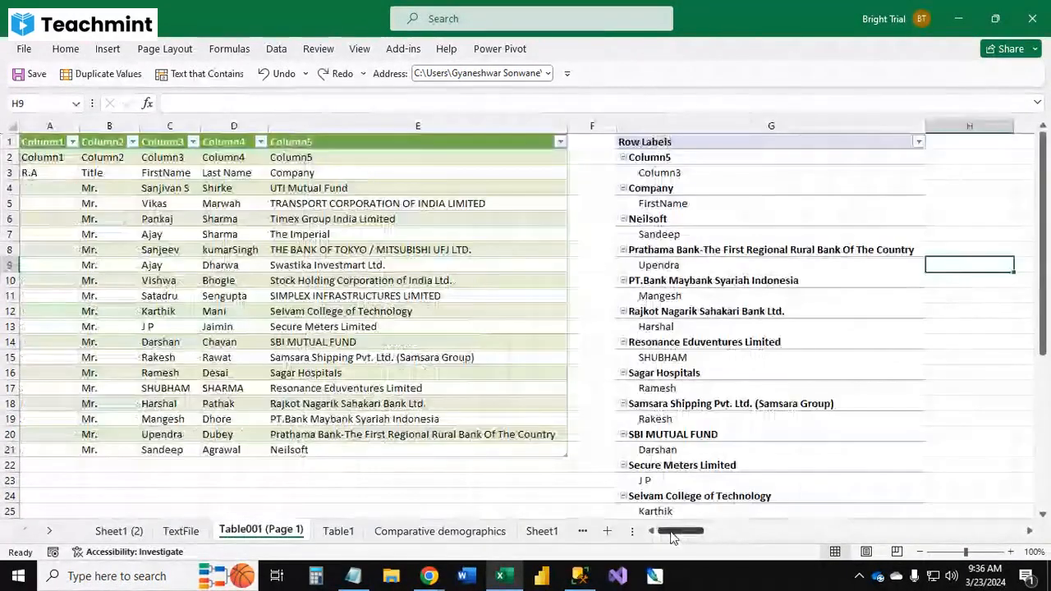
Step: Select everything on the Table001 (Page 1) sheet and delete all of its contents, including the PivotTable
click(652, 218)
click(584, 227)
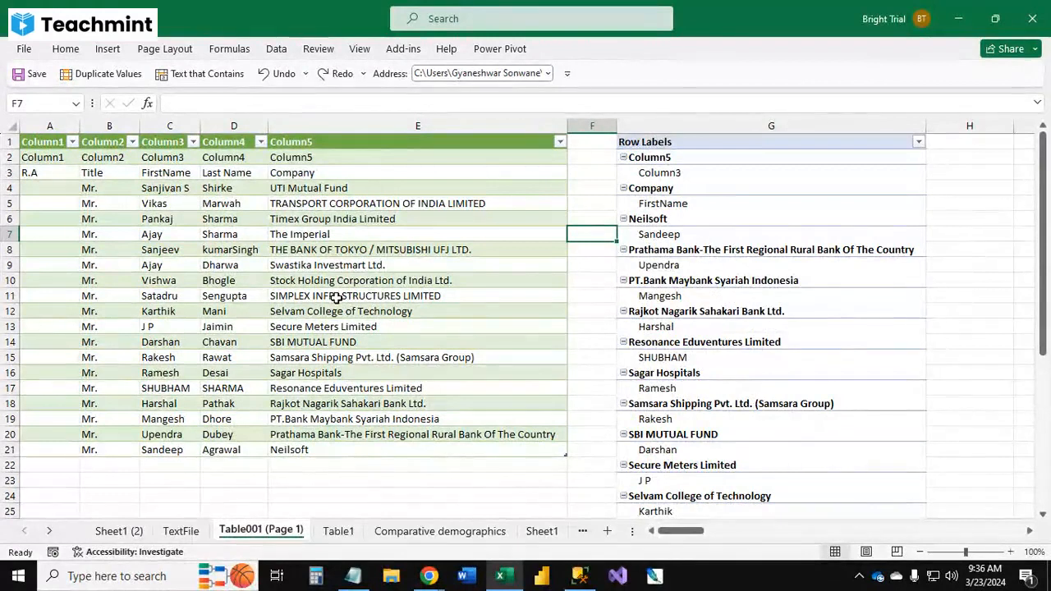
click(943, 294)
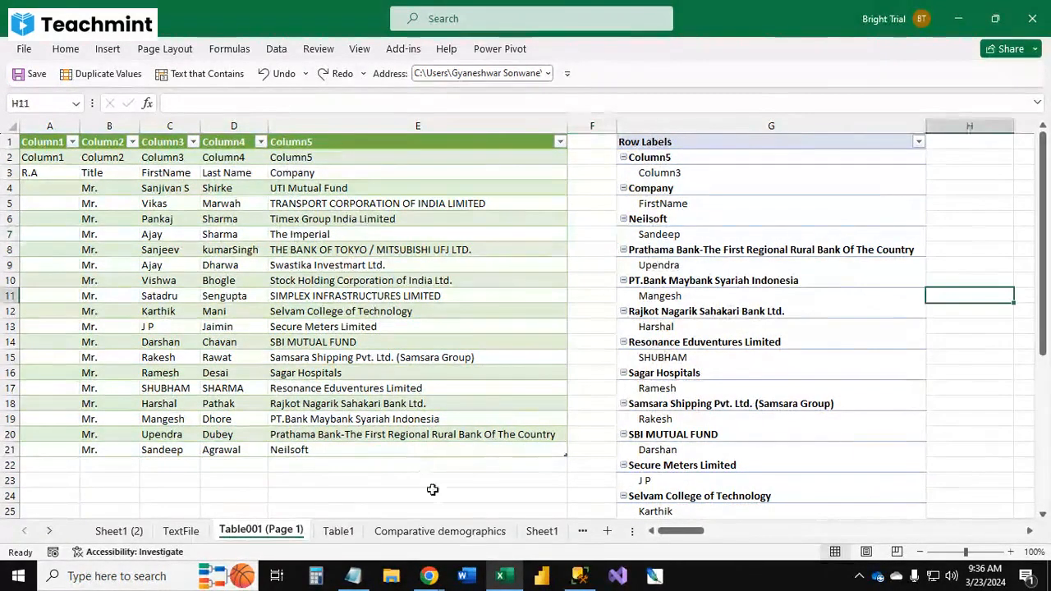
click(497, 481)
key(ctrl+a)
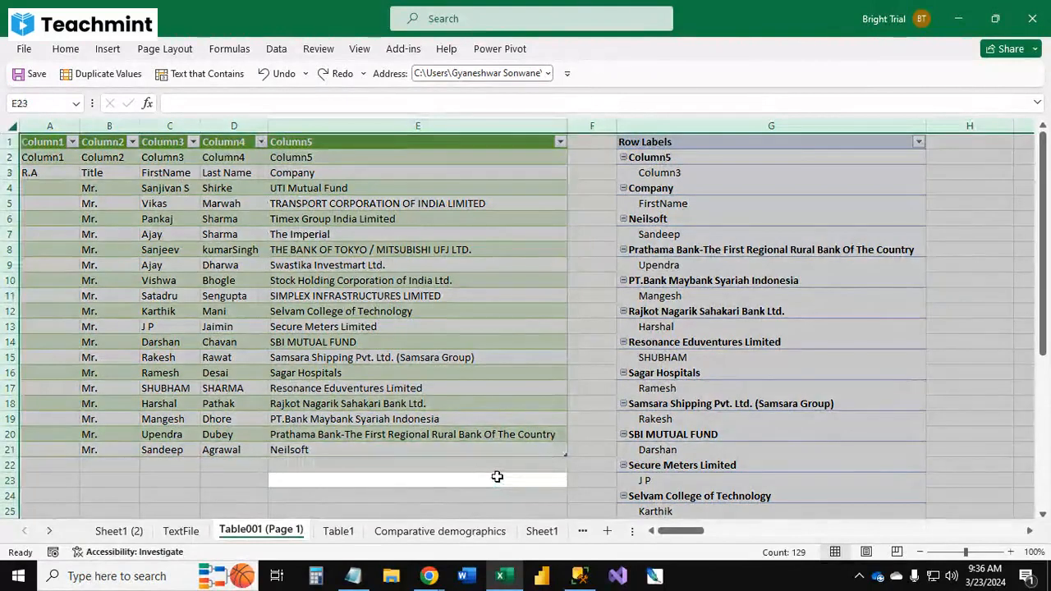
key(Delete)
click(312, 266)
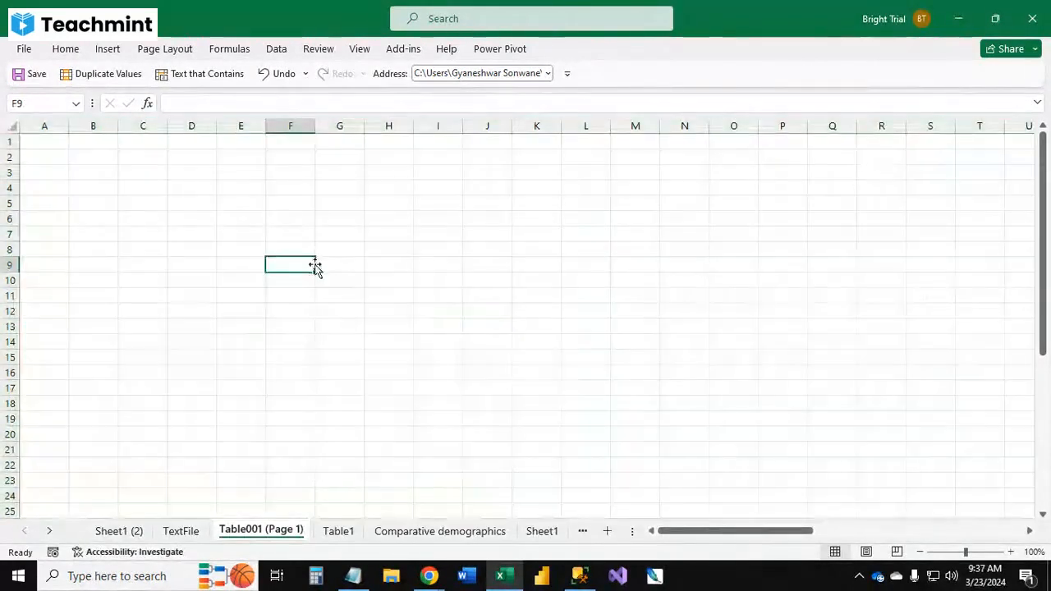
Step: On the Sheet1 (2) sheet, insert a PivotTable from the whole Sheet1 table into a new worksheet
click(177, 534)
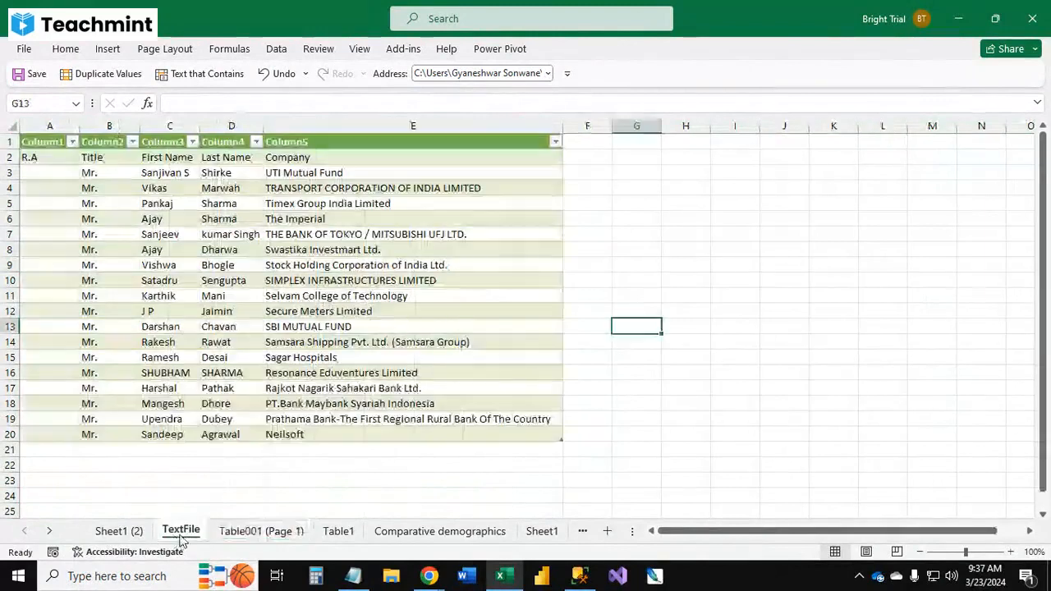
click(131, 532)
click(599, 281)
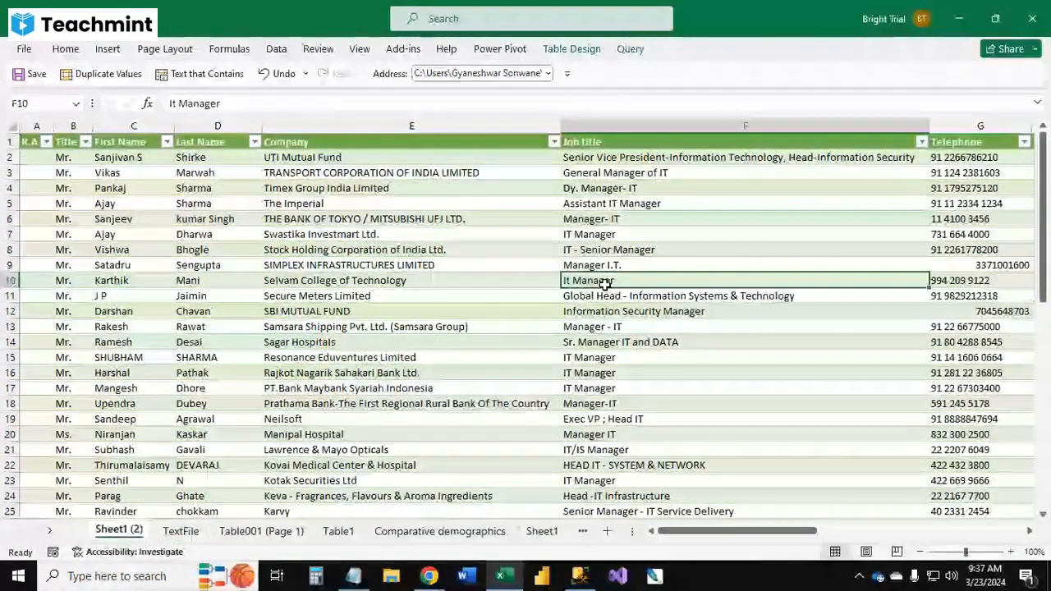
ctrl+scroll(309, 248, down, 2)
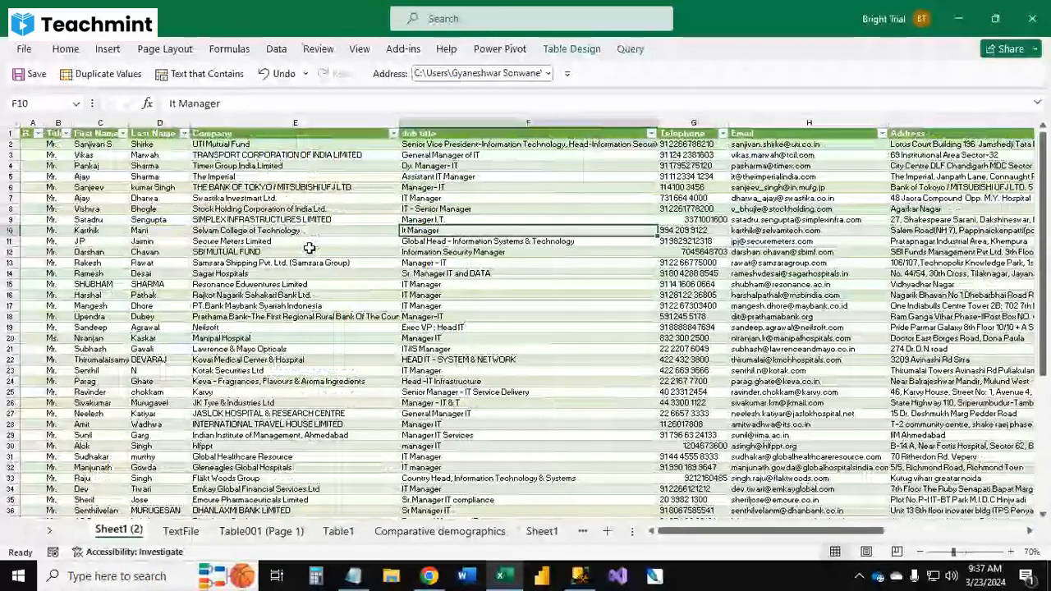
click(310, 247)
key(ctrl+a)
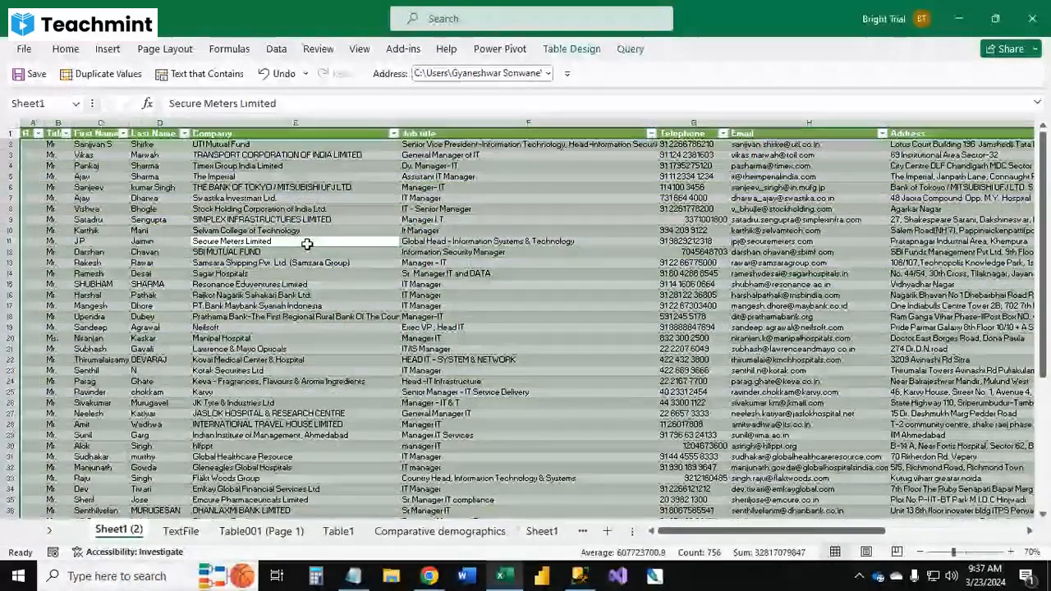
click(109, 49)
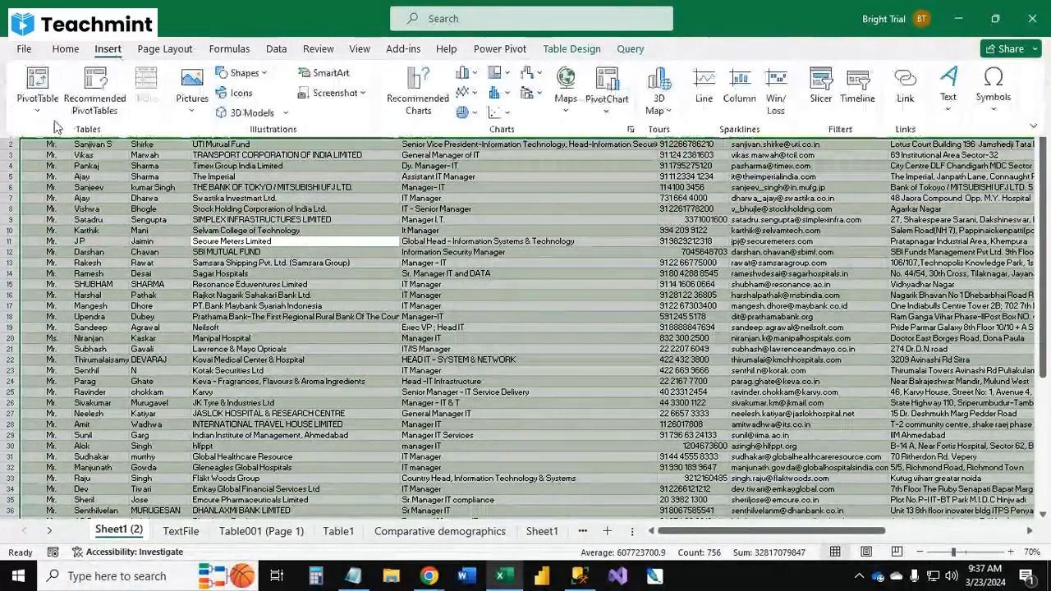
click(264, 196)
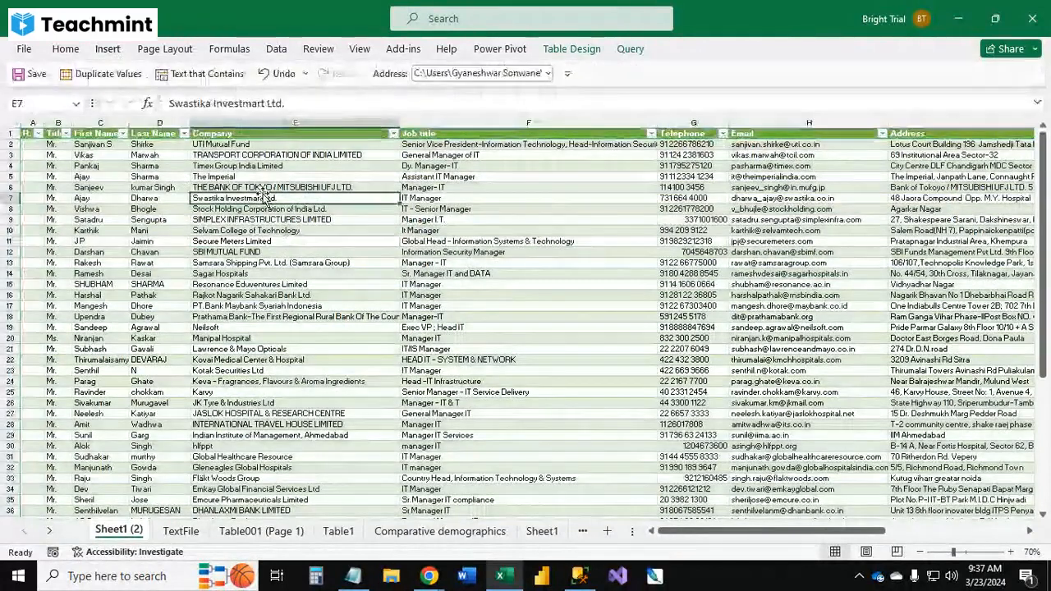
key(ctrl+a)
click(108, 50)
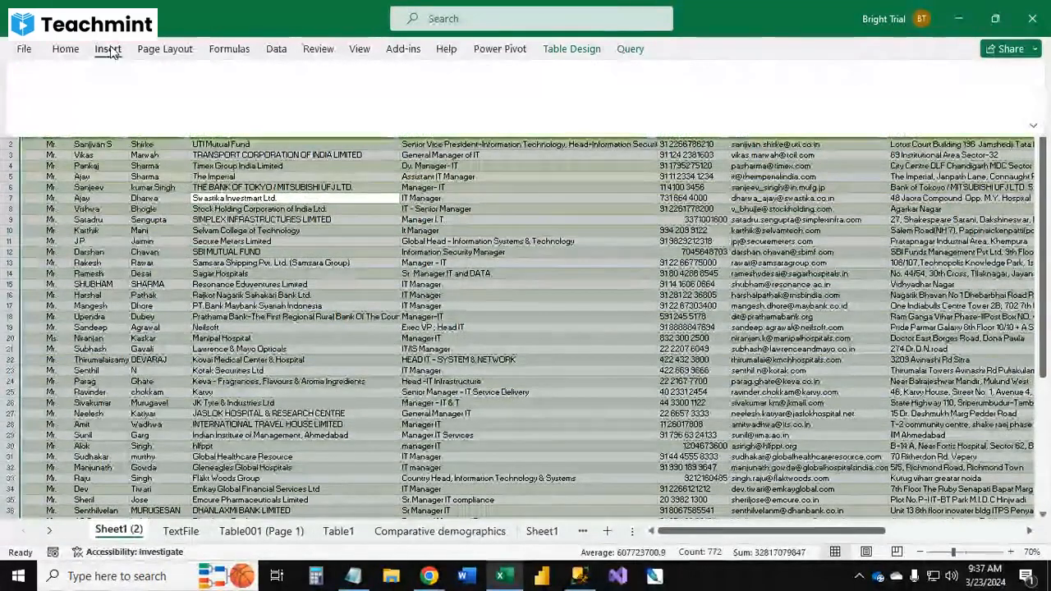
click(35, 92)
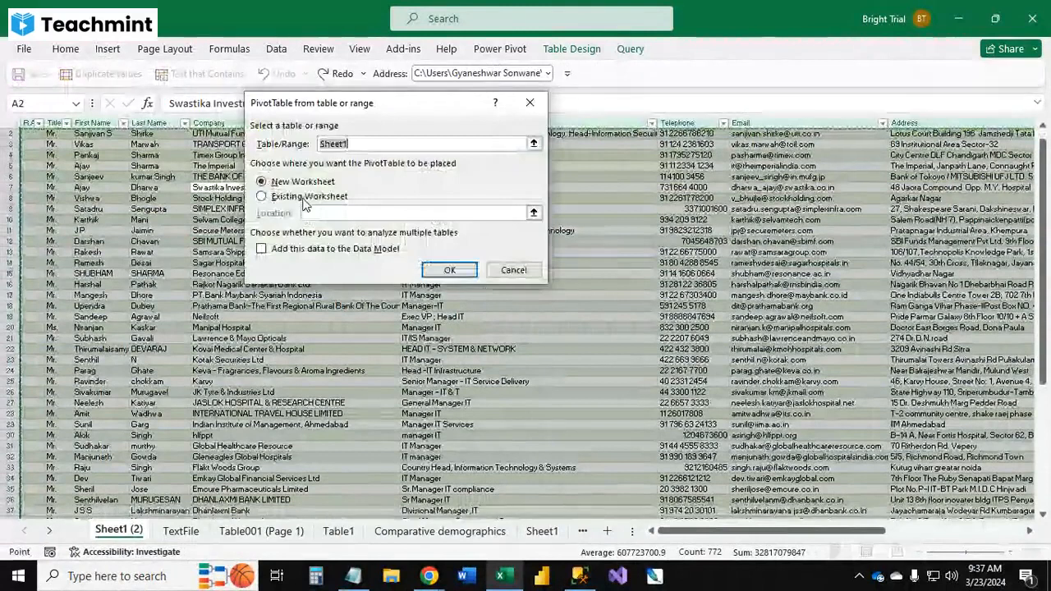
click(459, 273)
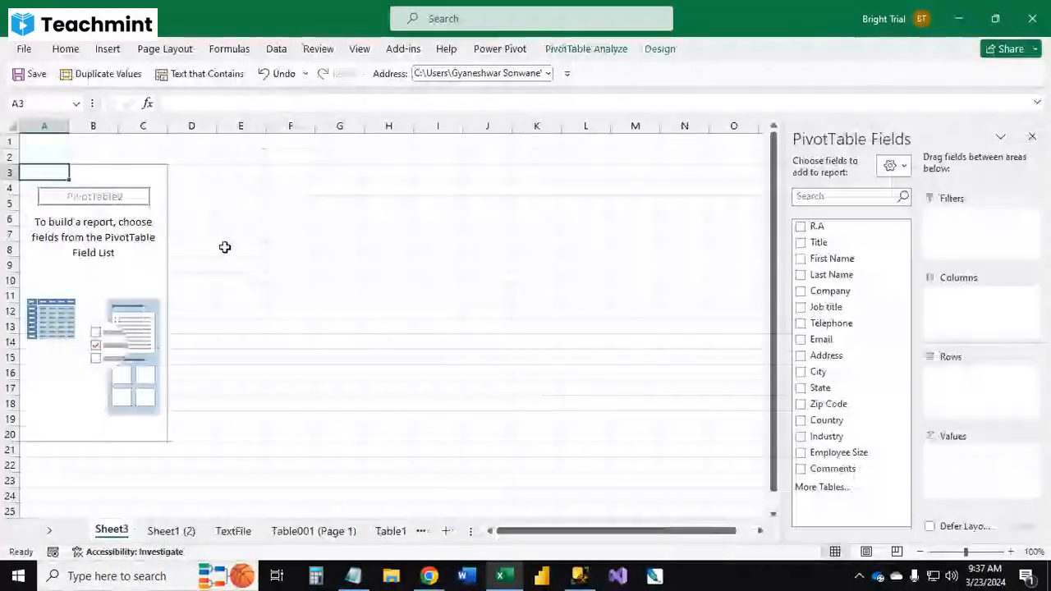
Step: Add the City field to the new PivotTable to list cities with a count of City
click(144, 249)
drag(824, 376, 981, 386)
scroll(152, 356, down, 2)
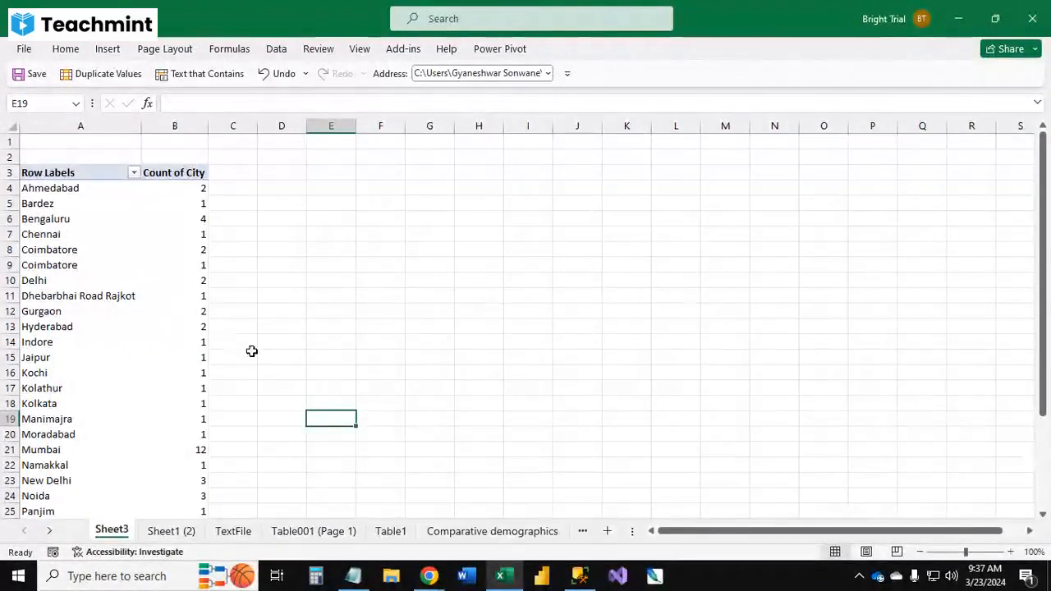
scroll(105, 271, down, 4)
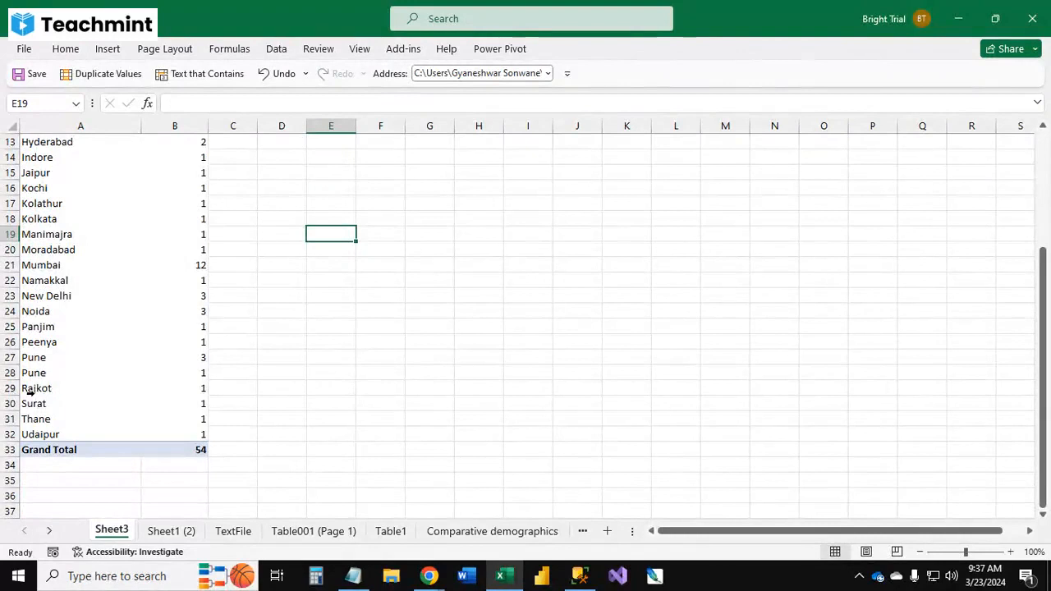
scroll(58, 280, up, 4)
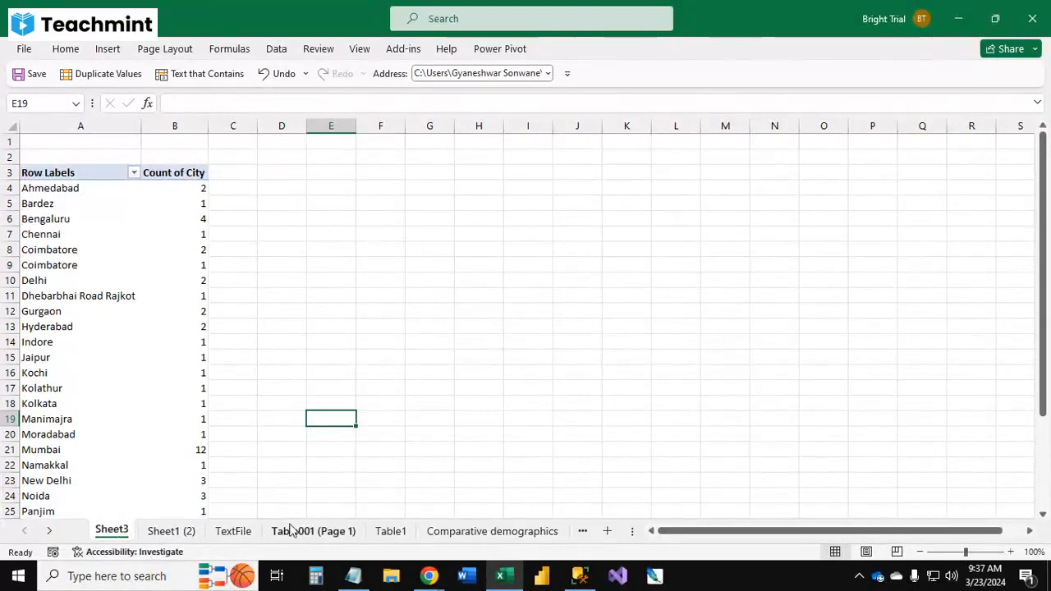
Step: Return to the Sheet1 (2) sheet with the source data
click(164, 531)
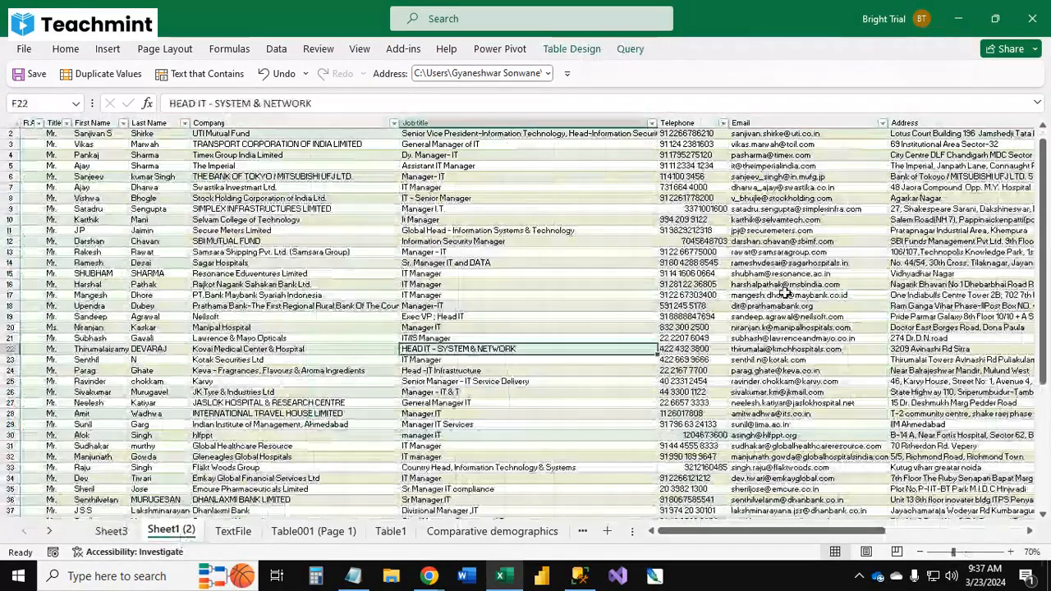
click(786, 294)
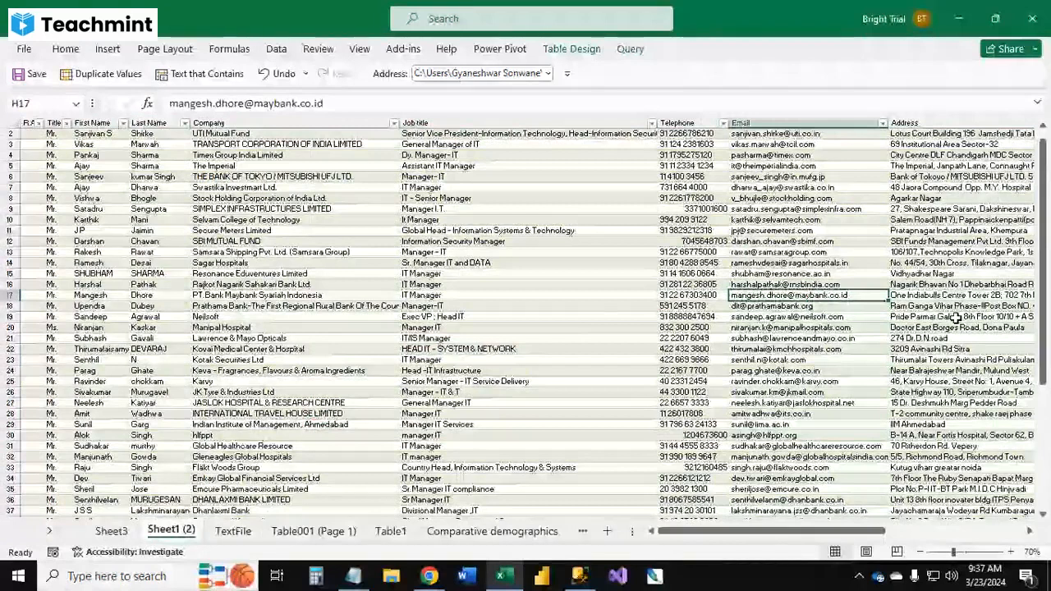
Step: Browse the Sheet1 (2) table's columns to inspect the City and Industry entries
scroll(957, 318, up, 2)
scroll(479, 202, right, 6)
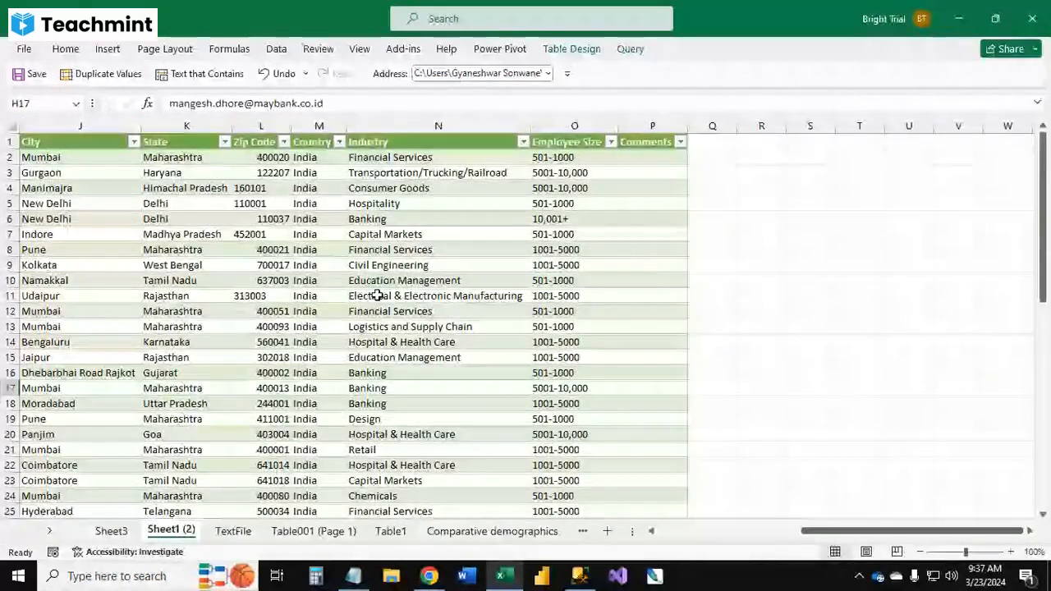
click(422, 124)
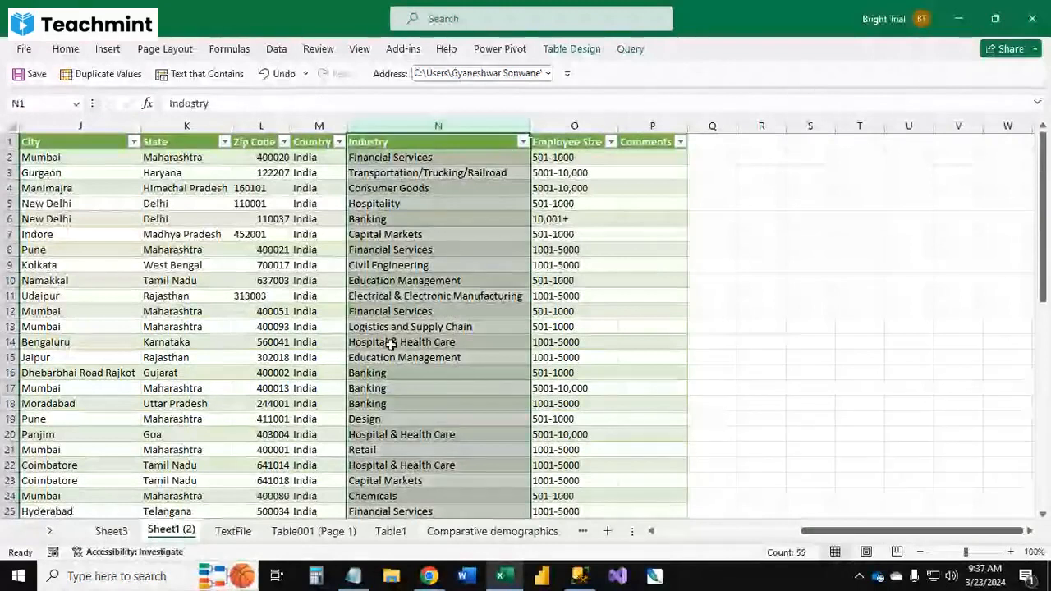
scroll(402, 364, down, 3)
scroll(402, 363, down, 3)
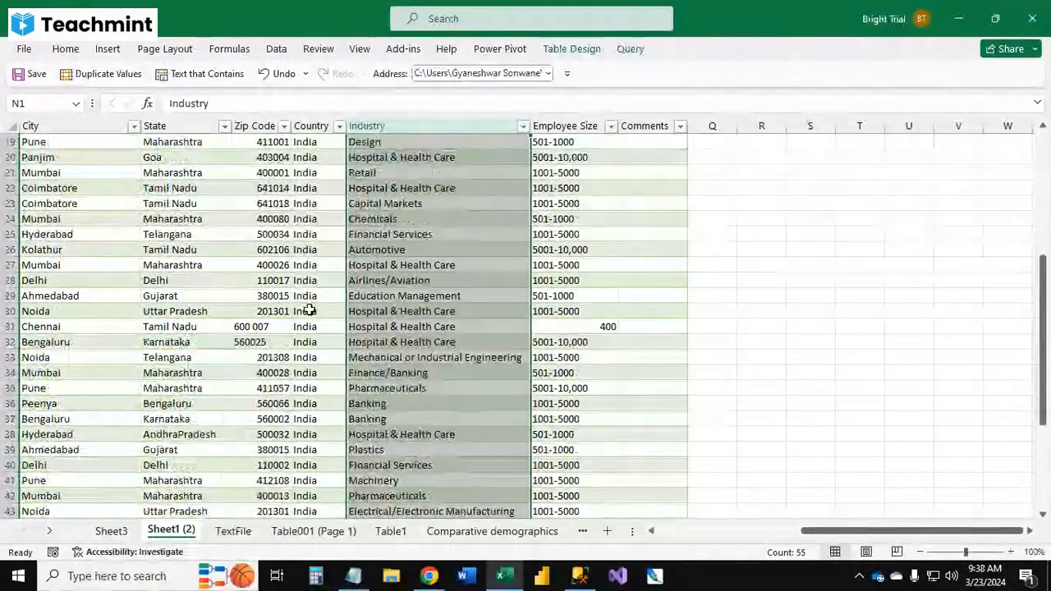
scroll(211, 277, up, 3)
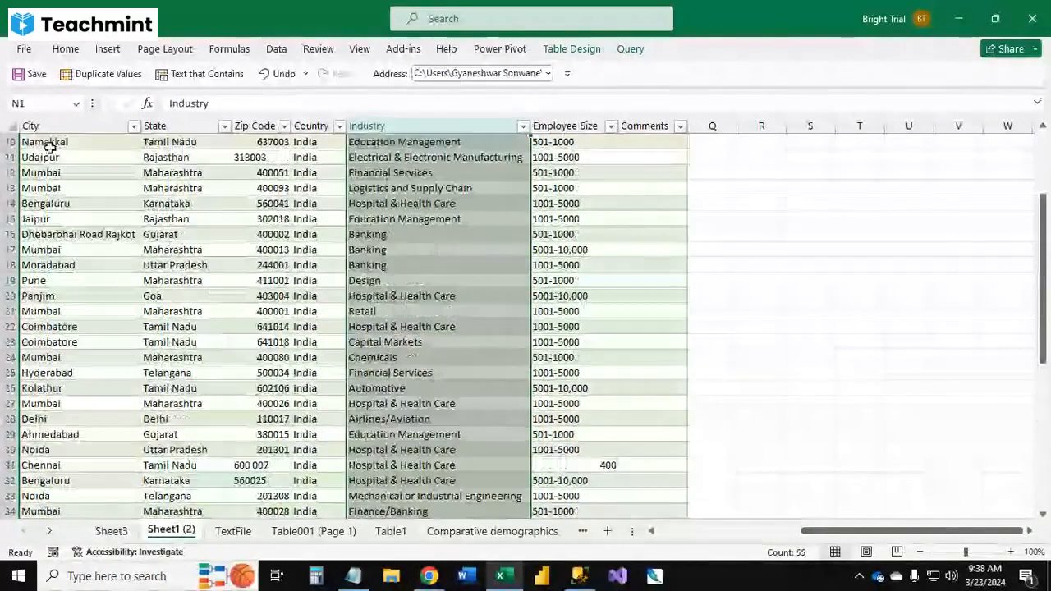
click(33, 124)
mouse_move(810, 531)
mouse_down()
mouse_move(792, 536)
mouse_move(808, 538)
mouse_up()
click(517, 328)
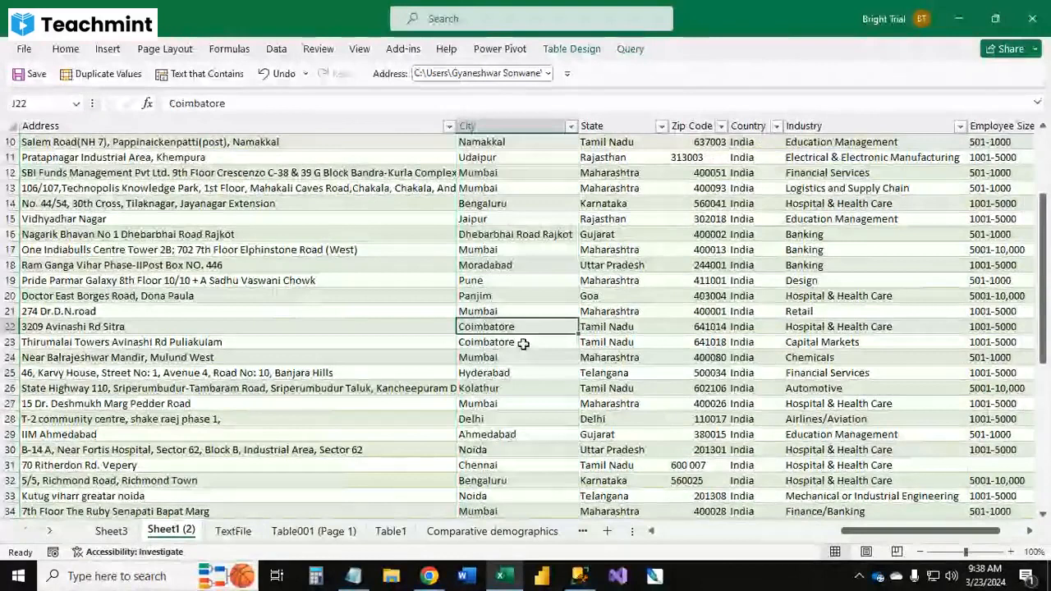
Step: Replace all occurrences of Coimbatore with Mumbai in the City column
drag(226, 104, 175, 103)
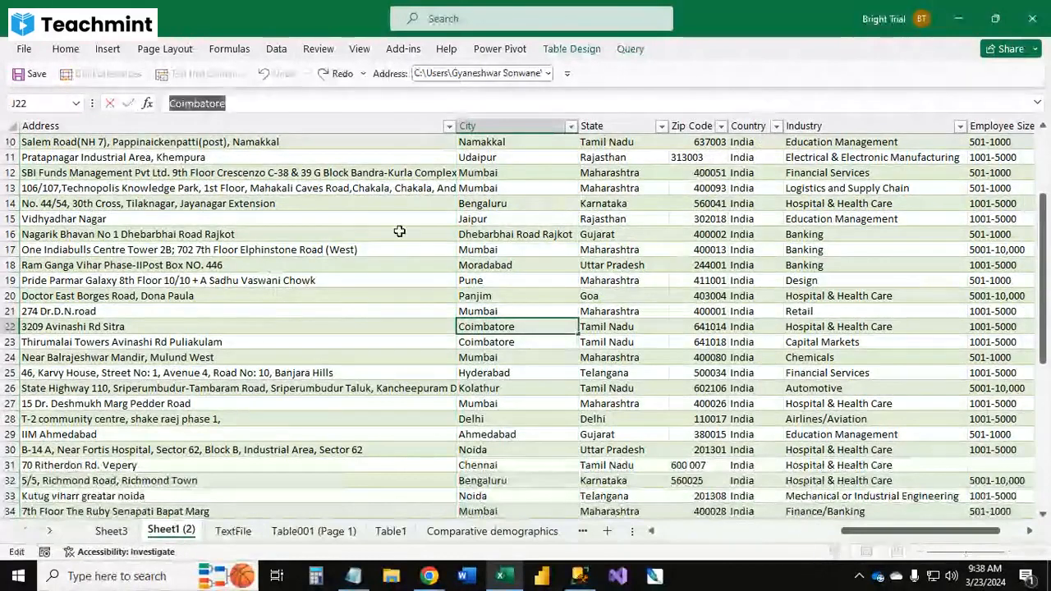
click(506, 125)
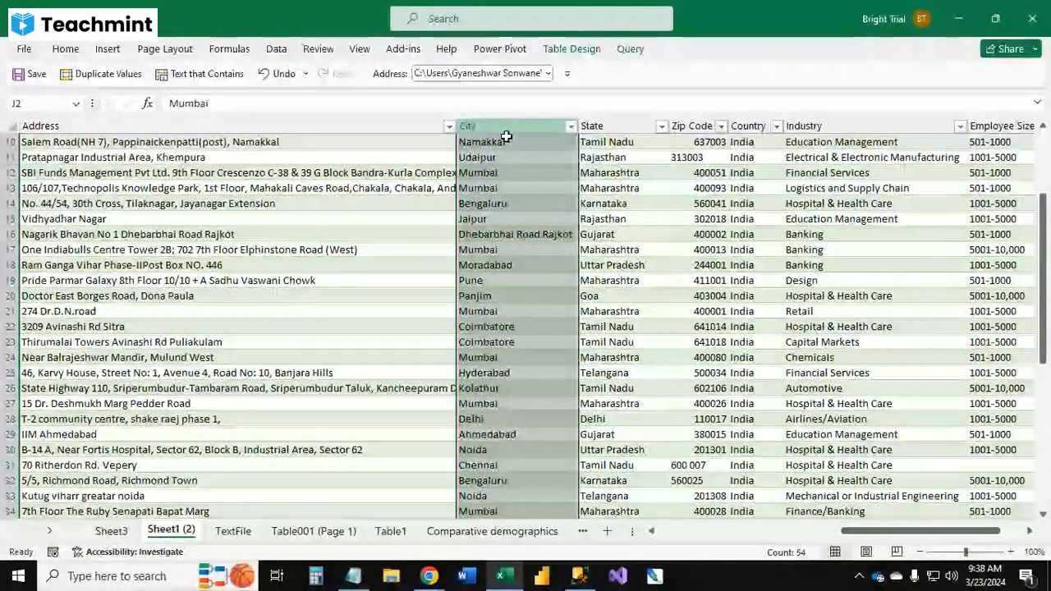
key(ctrl+h)
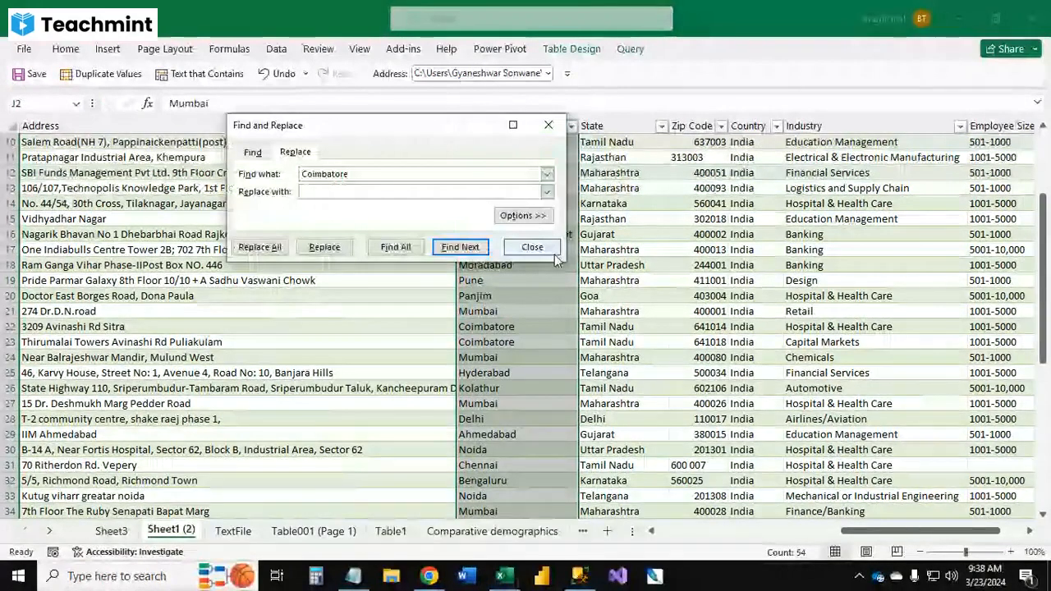
key(Tab)
text(Mumbai)
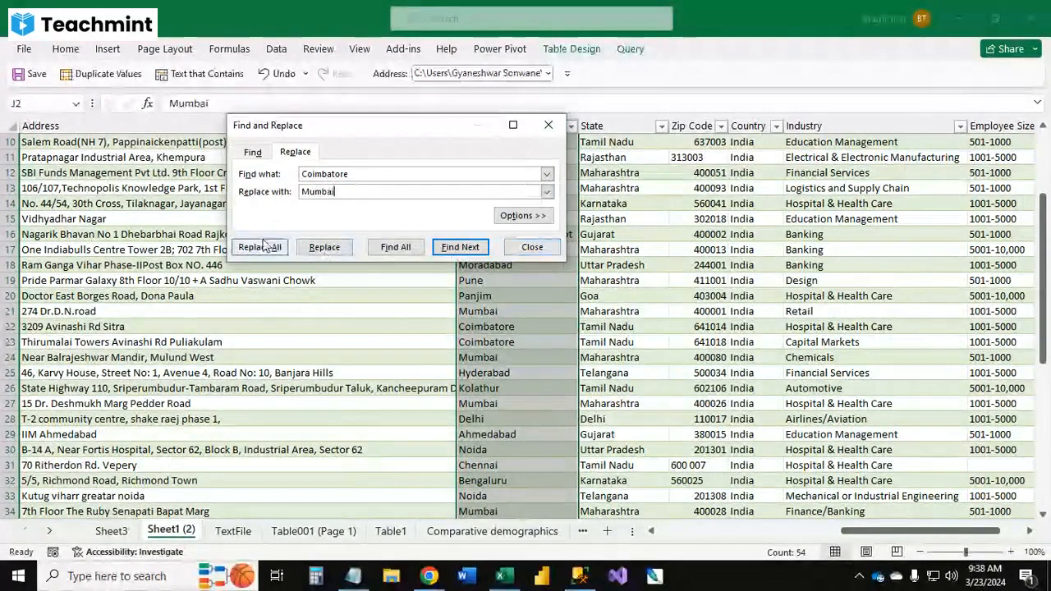
click(261, 246)
click(535, 330)
click(530, 248)
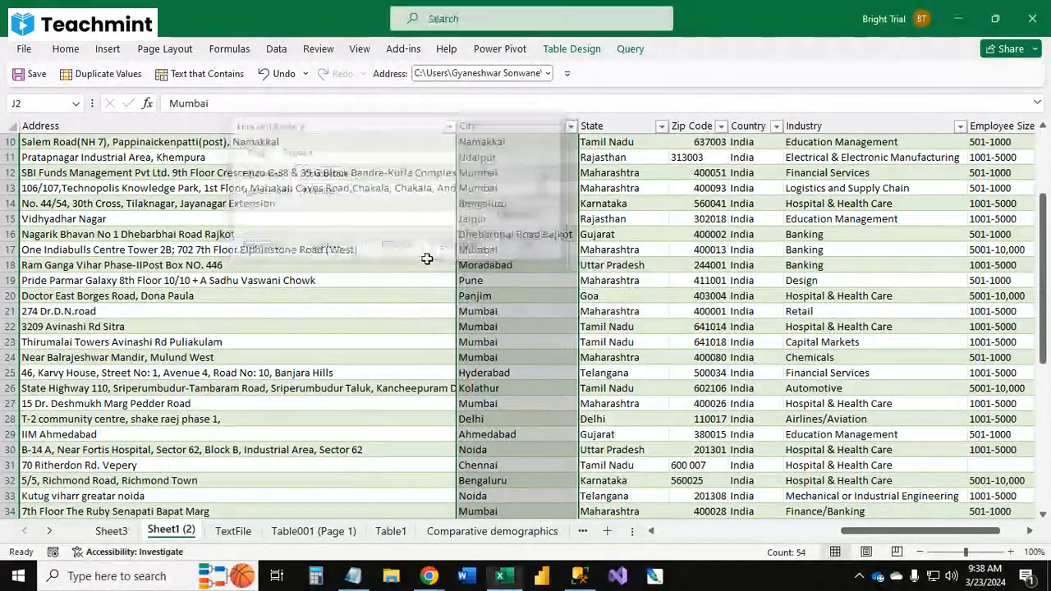
click(424, 262)
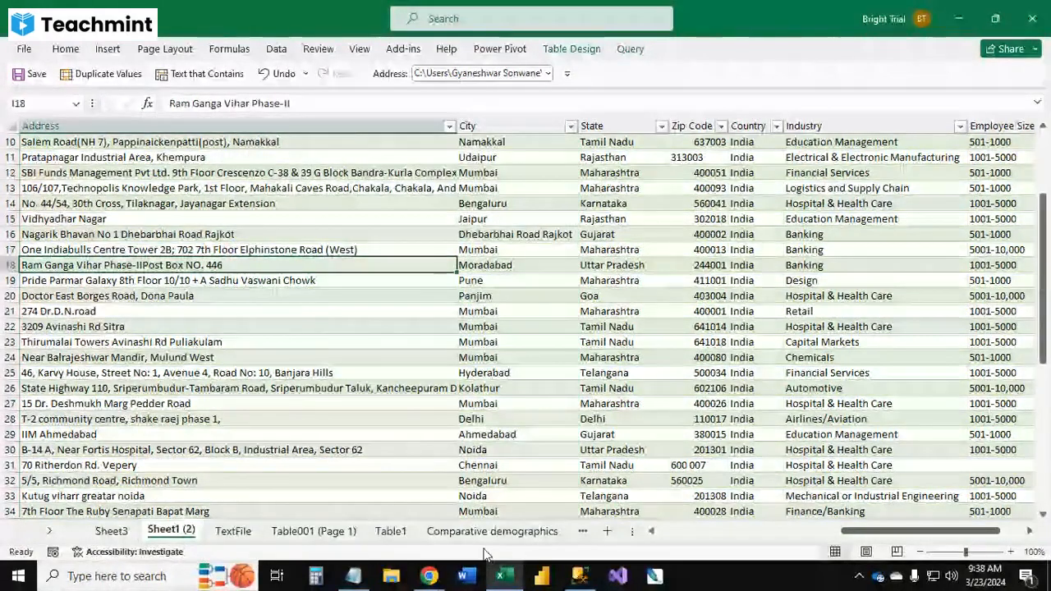
Step: Page through the workbook's sheets to locate the city PivotTable on Sheet3
click(391, 531)
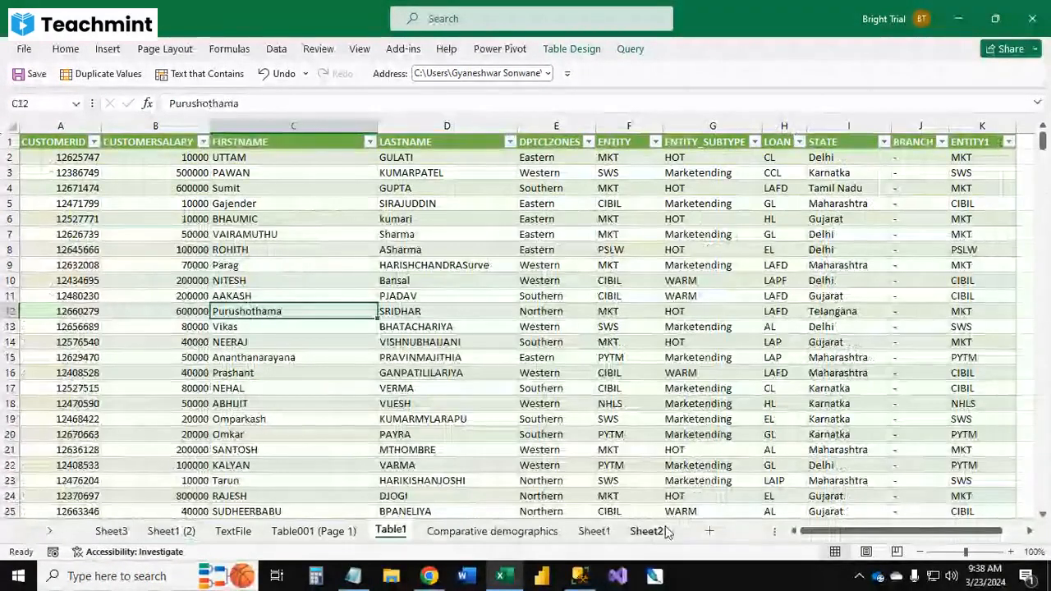
click(653, 531)
click(593, 531)
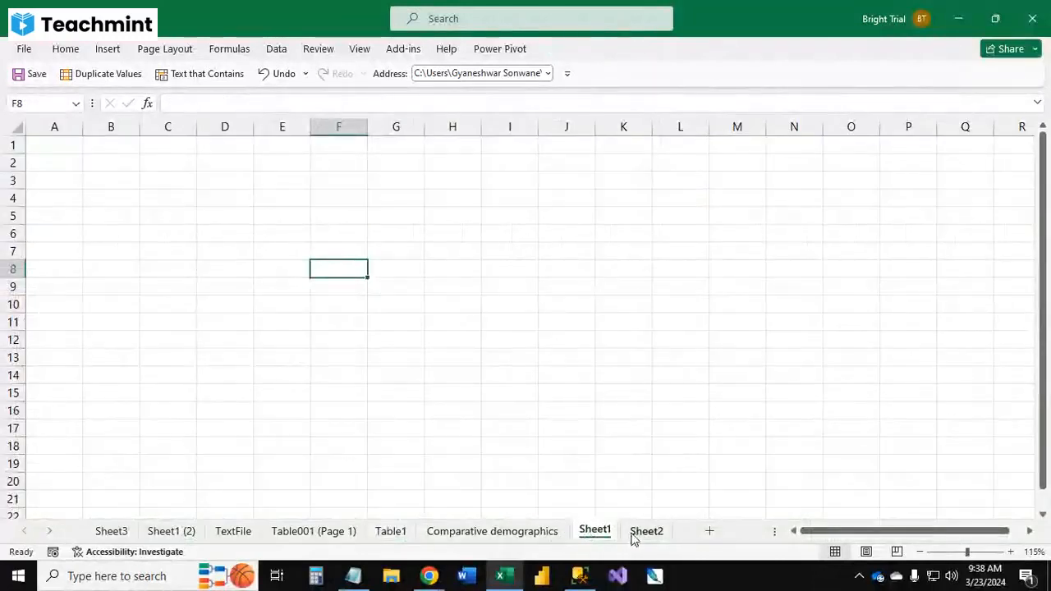
click(644, 532)
click(529, 535)
click(391, 532)
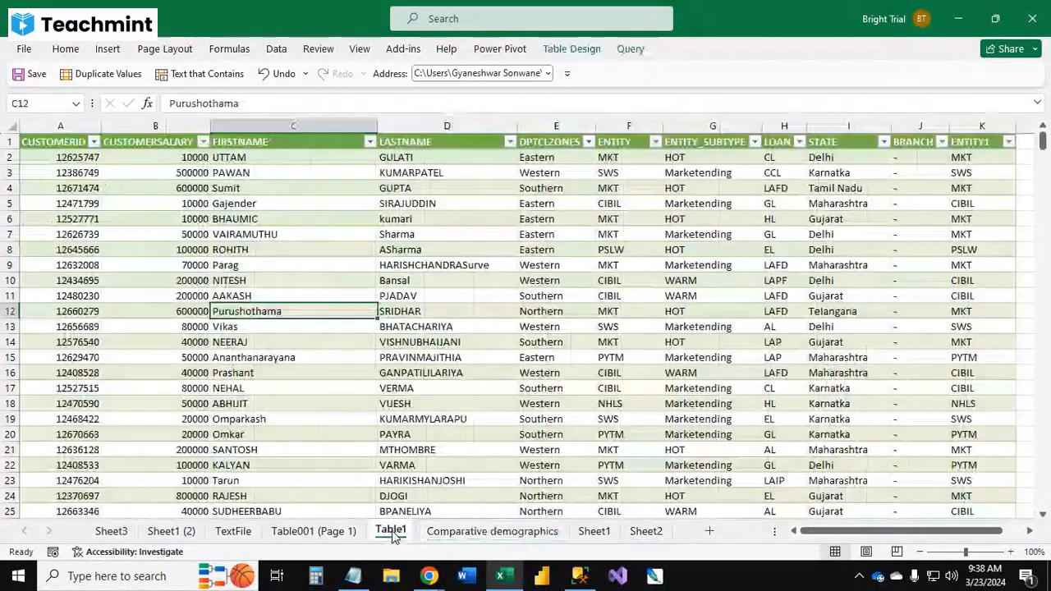
click(233, 531)
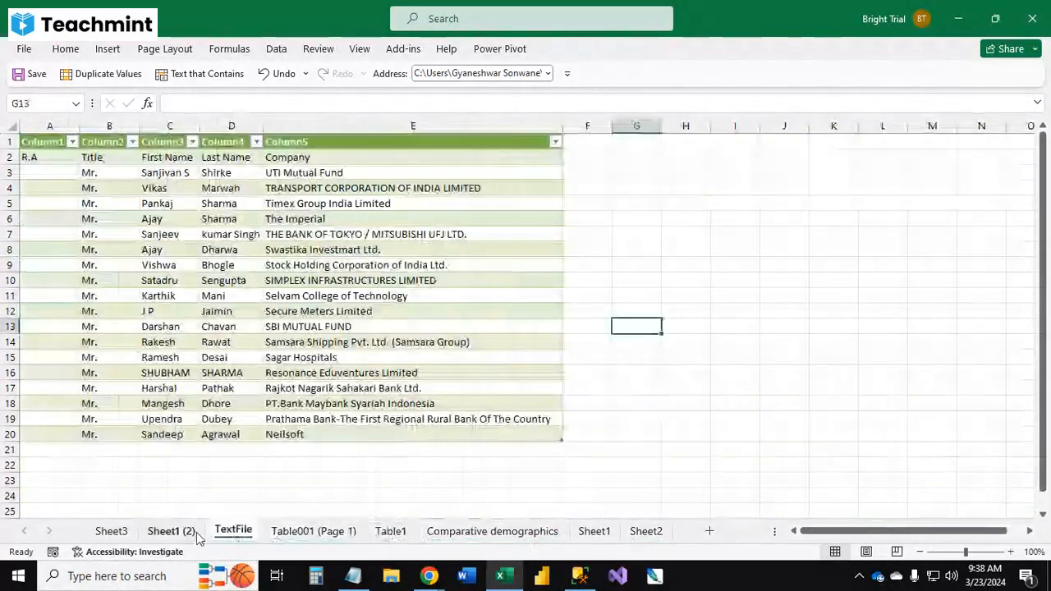
click(111, 531)
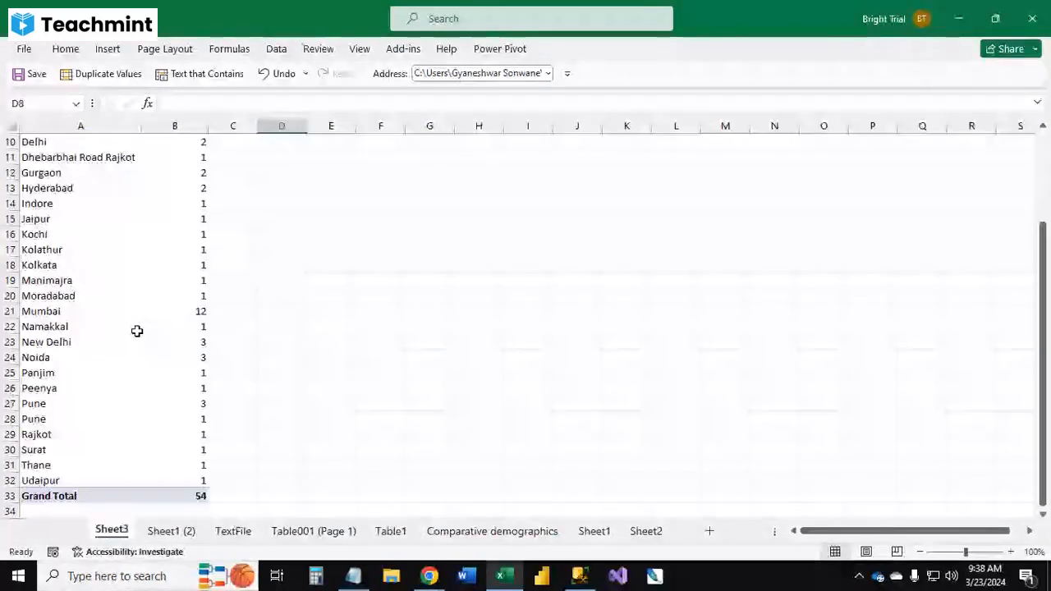
Step: Refresh all data connections so the Sheet3 PivotTable updates its city counts
scroll(137, 331, up, 3)
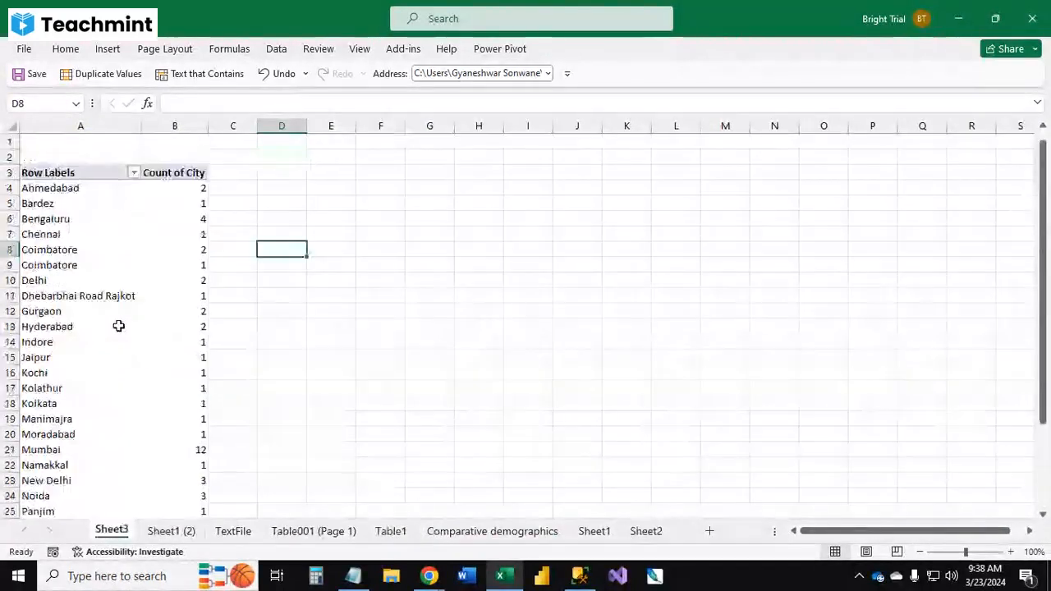
click(153, 280)
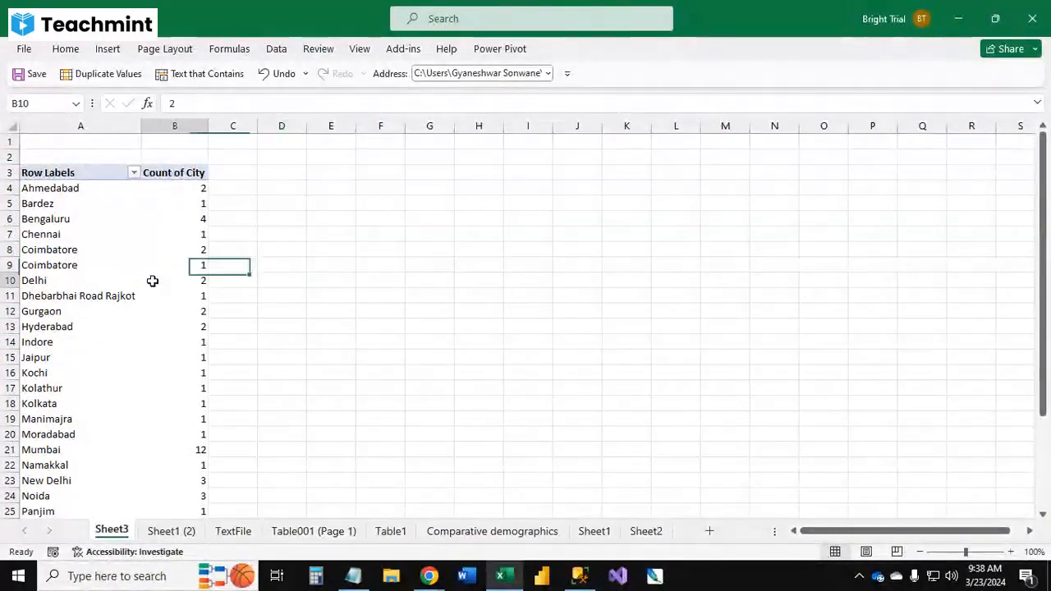
click(427, 329)
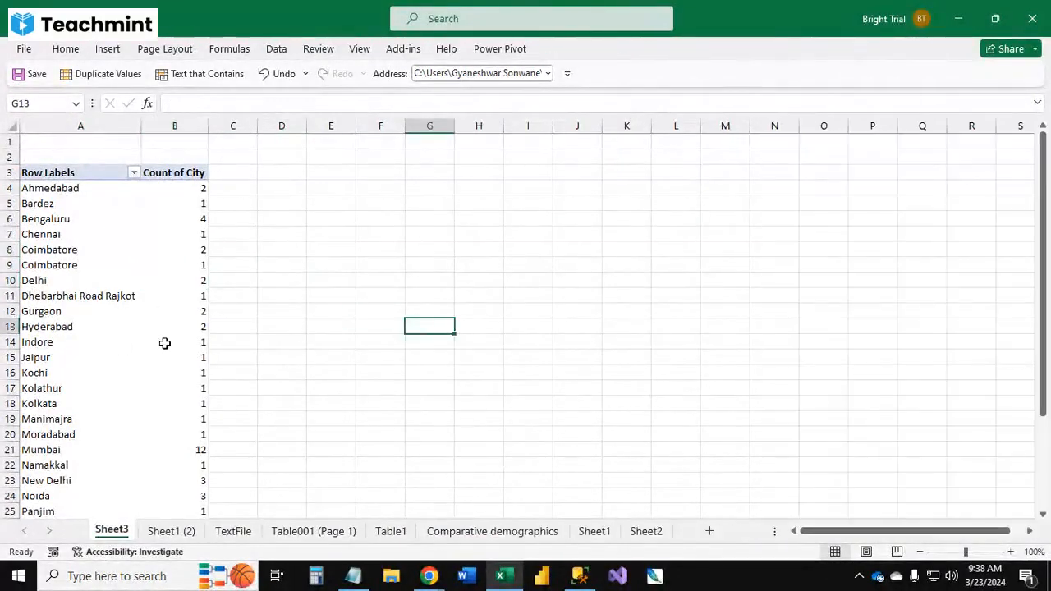
click(164, 342)
click(283, 52)
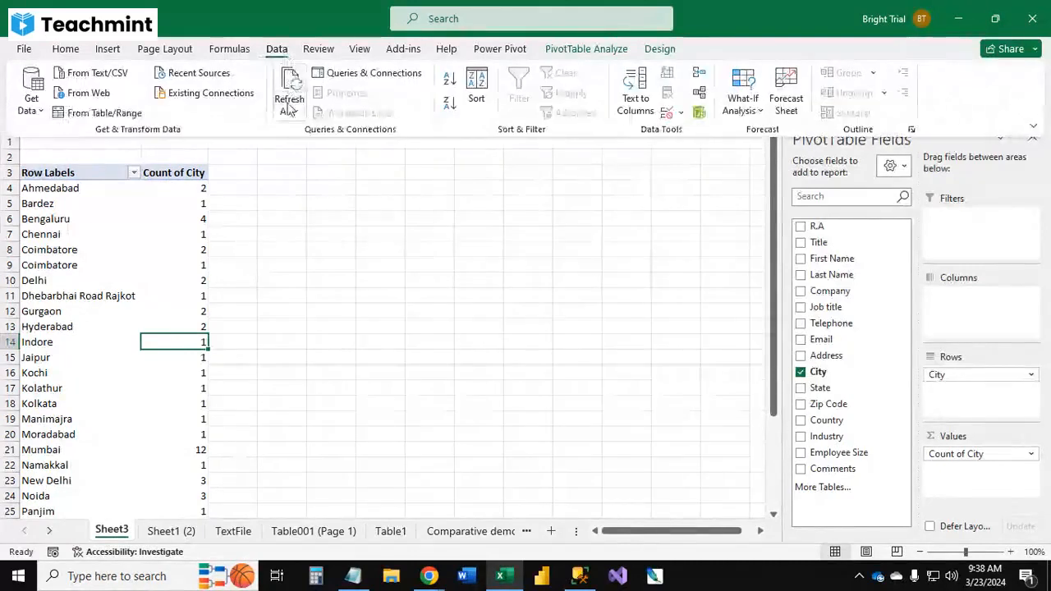
click(289, 116)
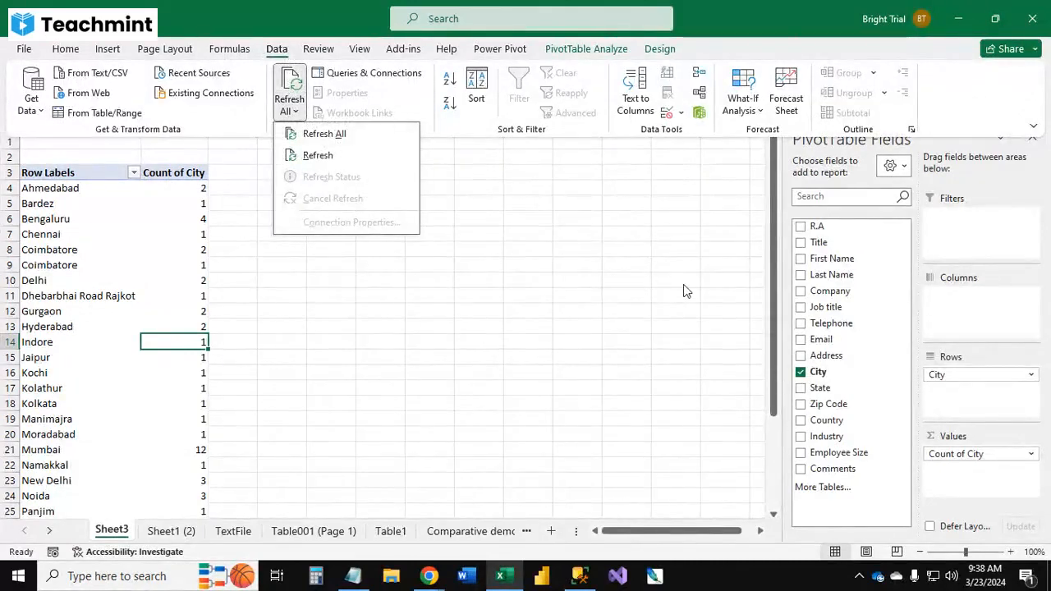
click(349, 135)
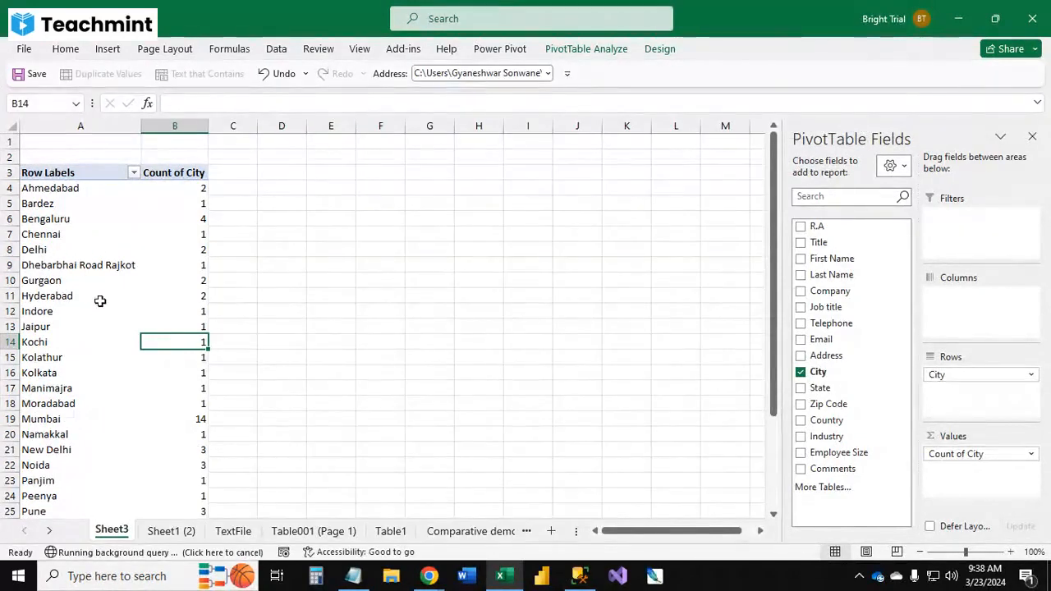
scroll(80, 259, down, 1)
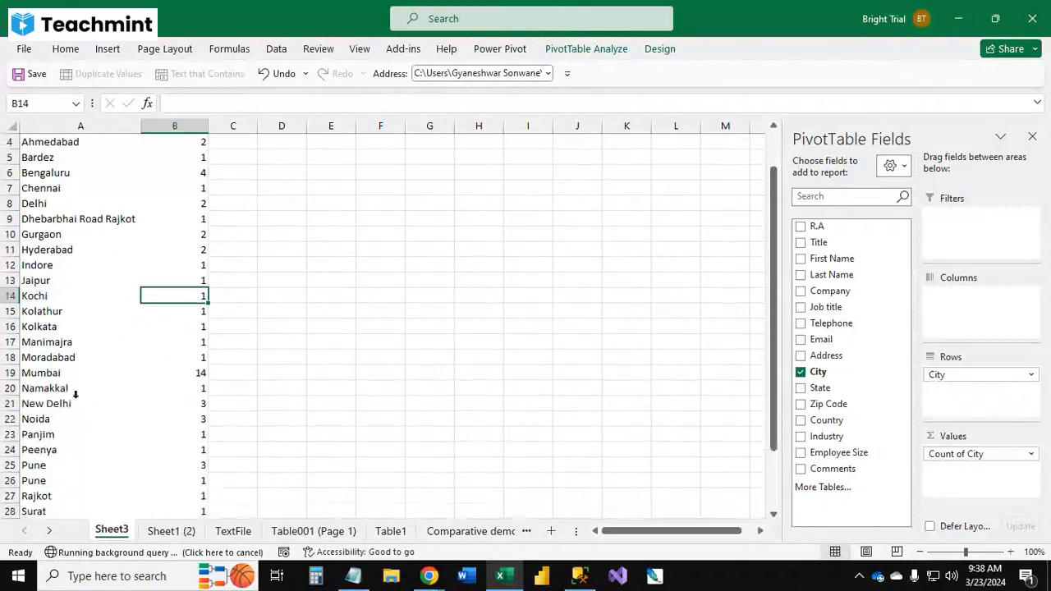
click(364, 341)
scroll(279, 303, up, 1)
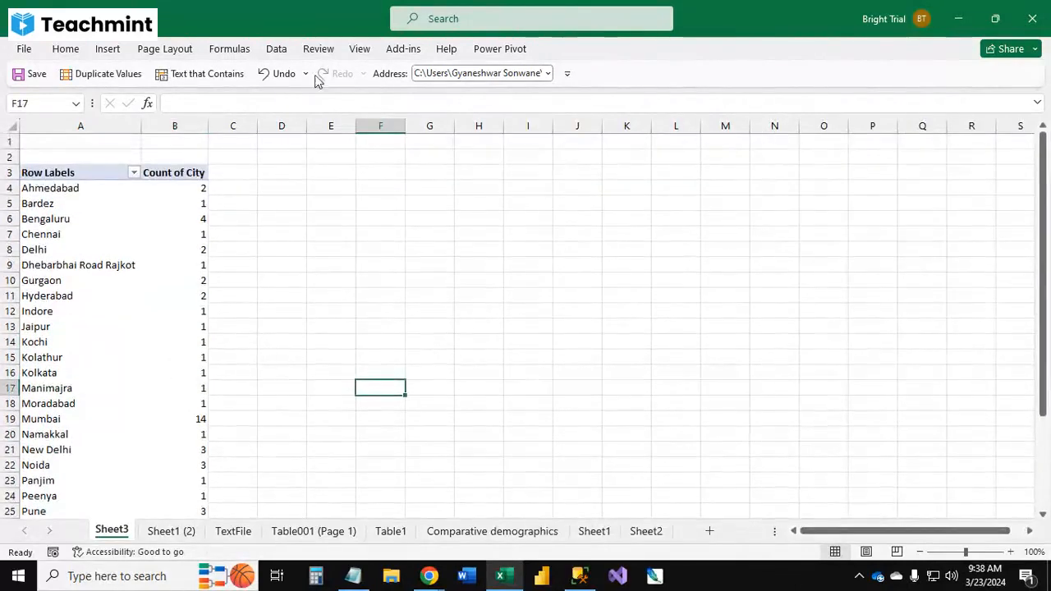
click(276, 48)
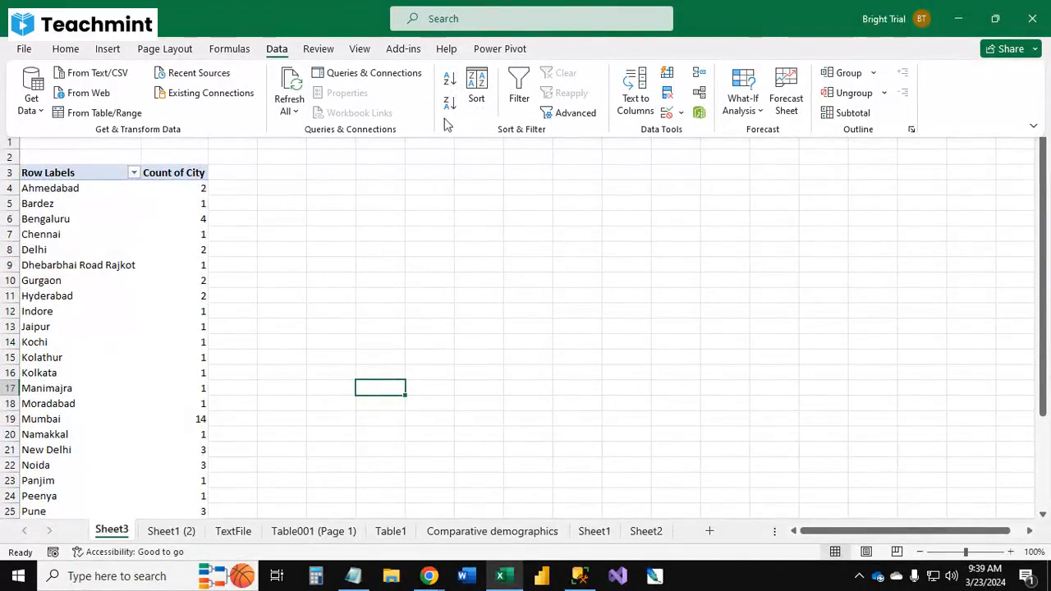
click(597, 532)
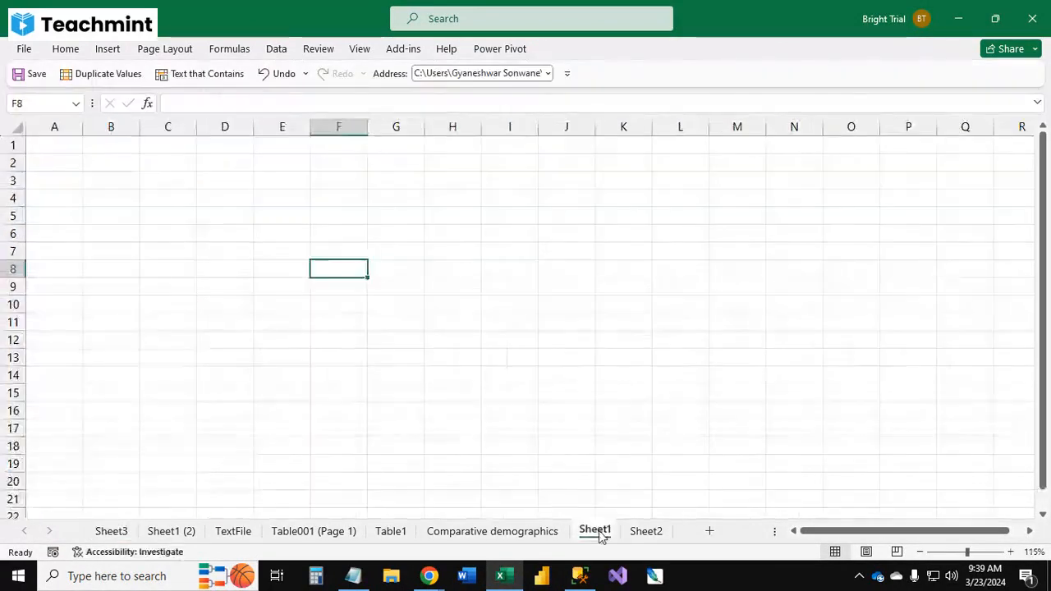
click(641, 531)
click(488, 532)
click(387, 533)
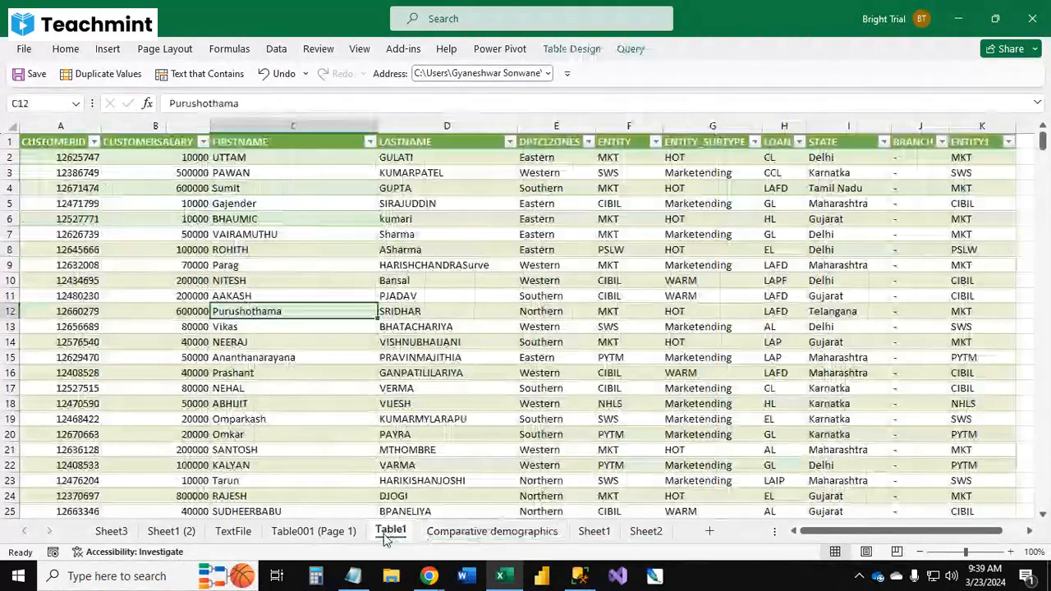
Step: Select and copy the entire table on the Sheet1 (2) sheet
click(233, 532)
click(171, 532)
click(287, 371)
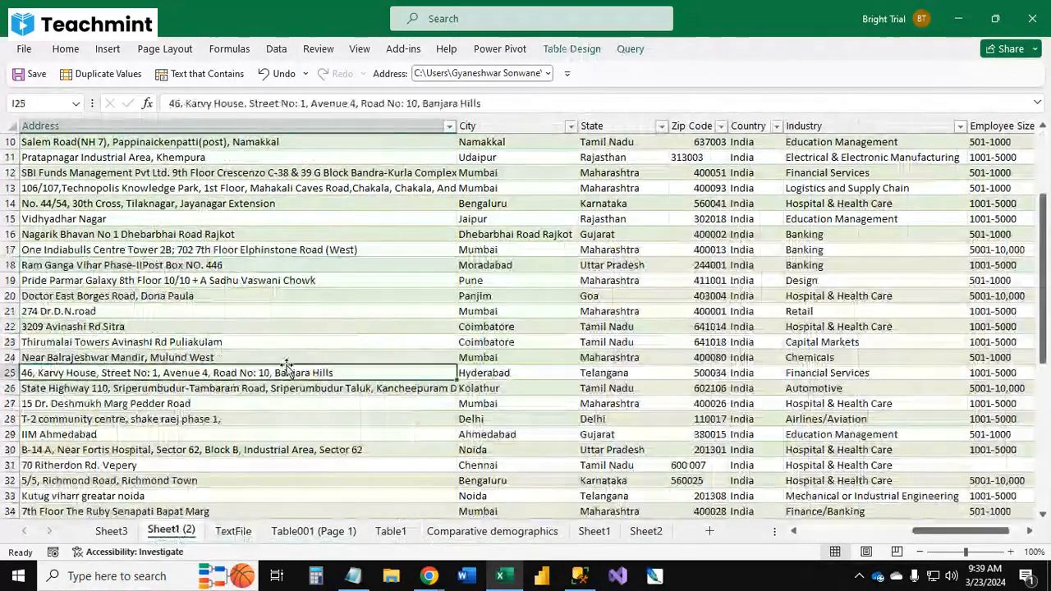
scroll(287, 365, up, 3)
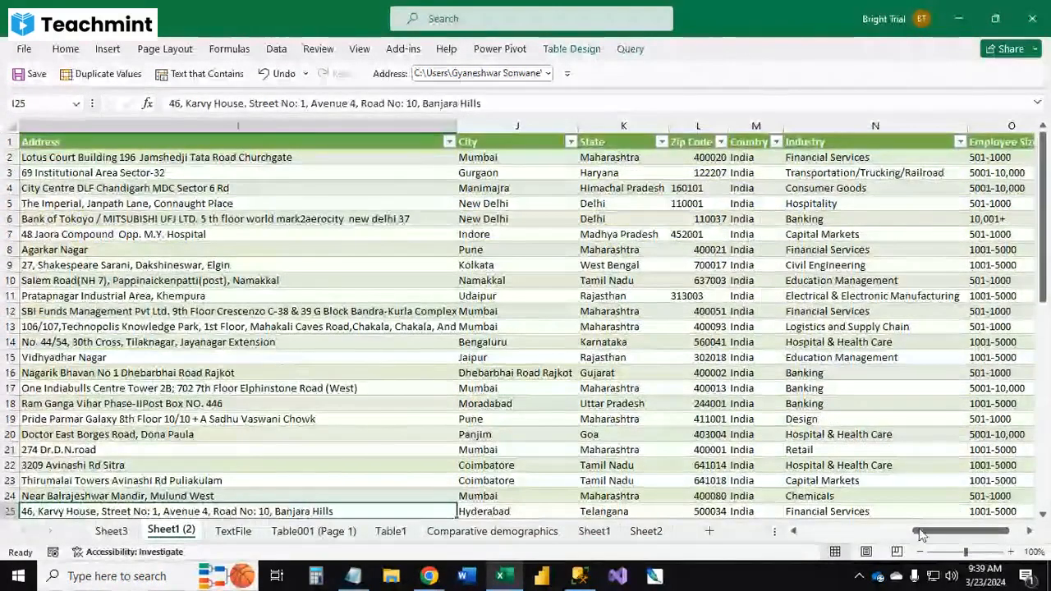
drag(948, 531, 806, 530)
click(442, 351)
key(ctrl+a)
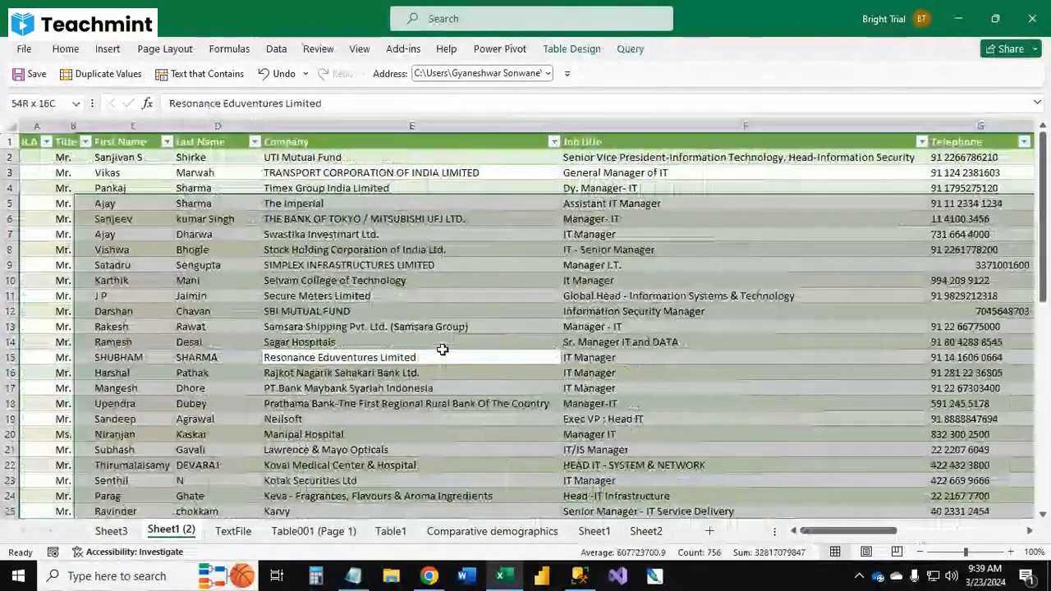
key(ctrl+c)
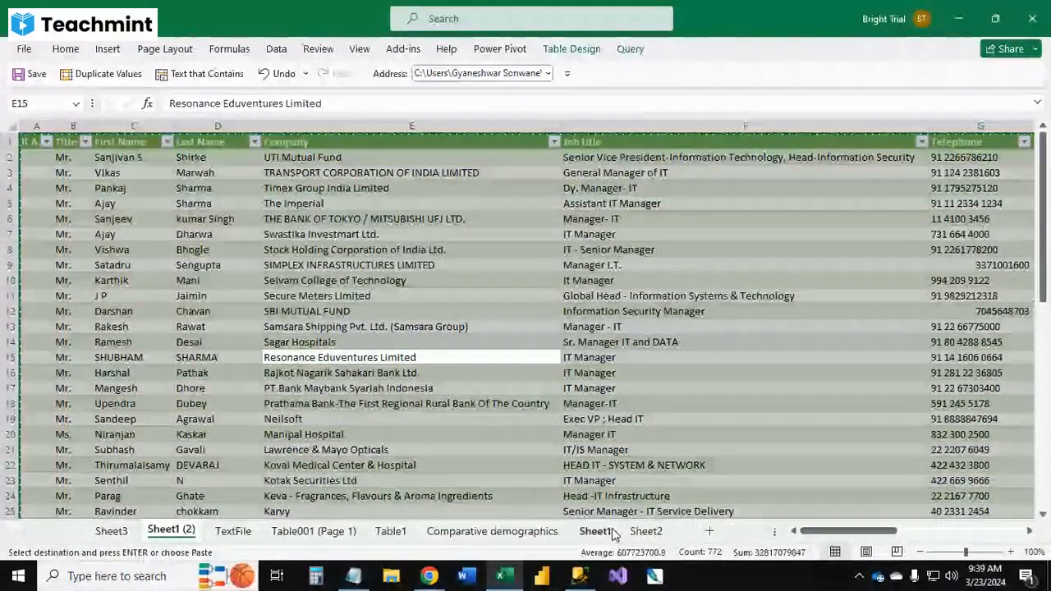
Step: Paste the copied table onto the empty Sheet1 sheet starting at cell A1
click(612, 532)
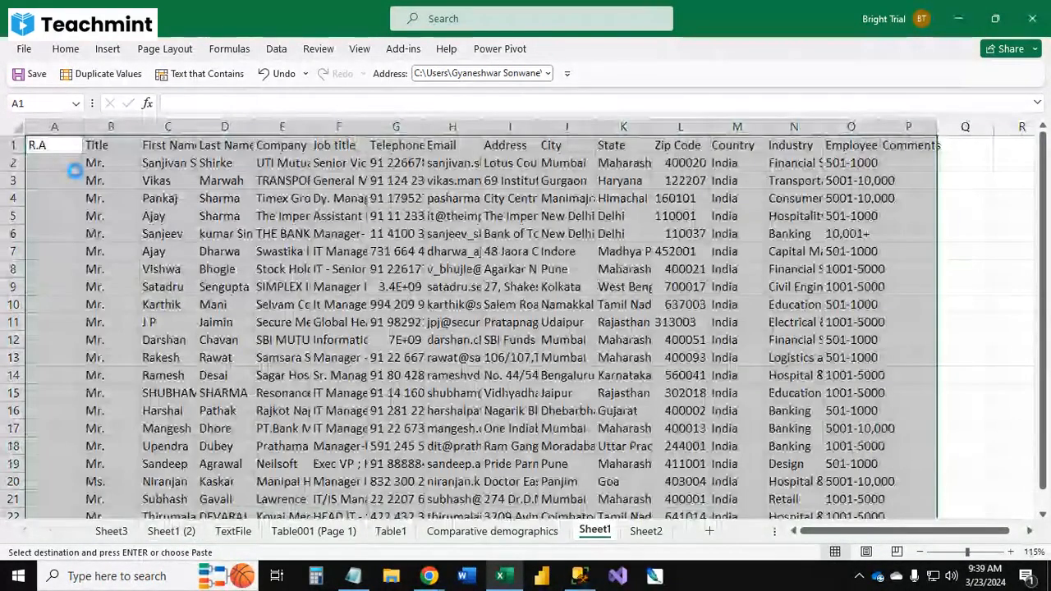
click(233, 215)
click(304, 216)
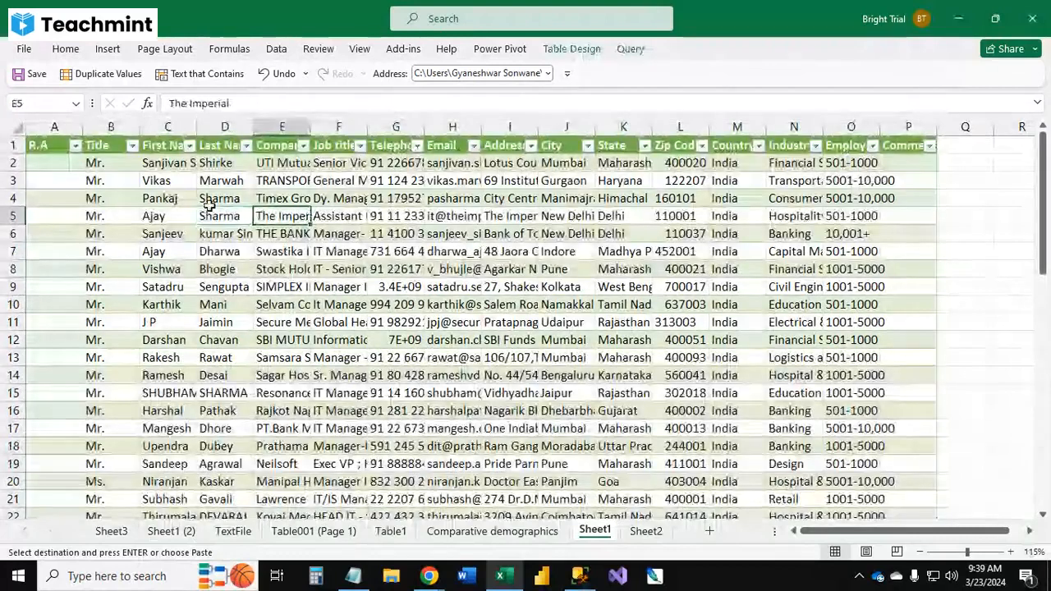
Step: Remove the pasted table's banded styling by applying the plain None table style
click(572, 49)
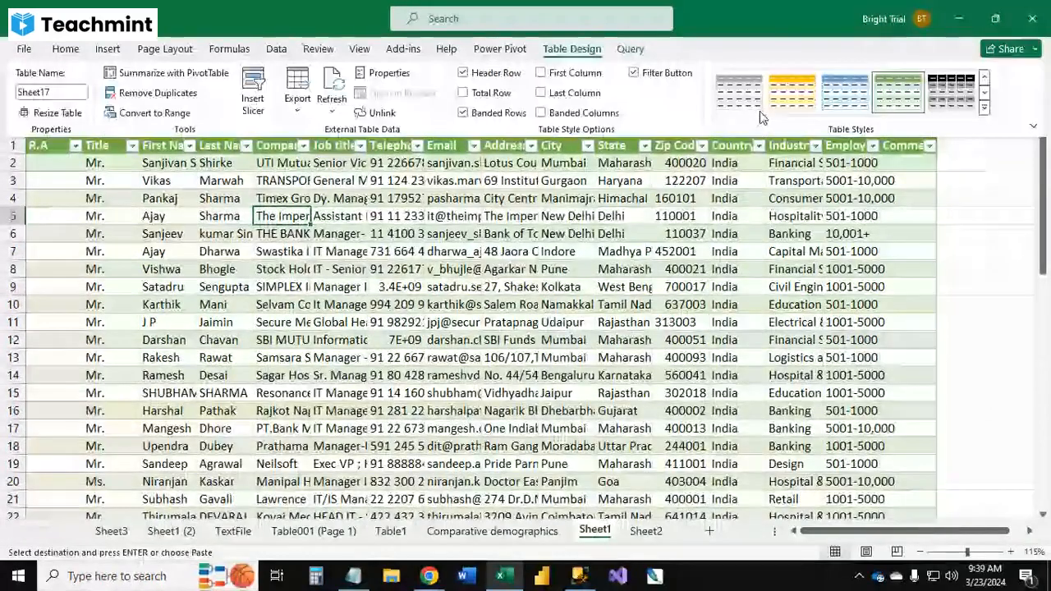
click(760, 111)
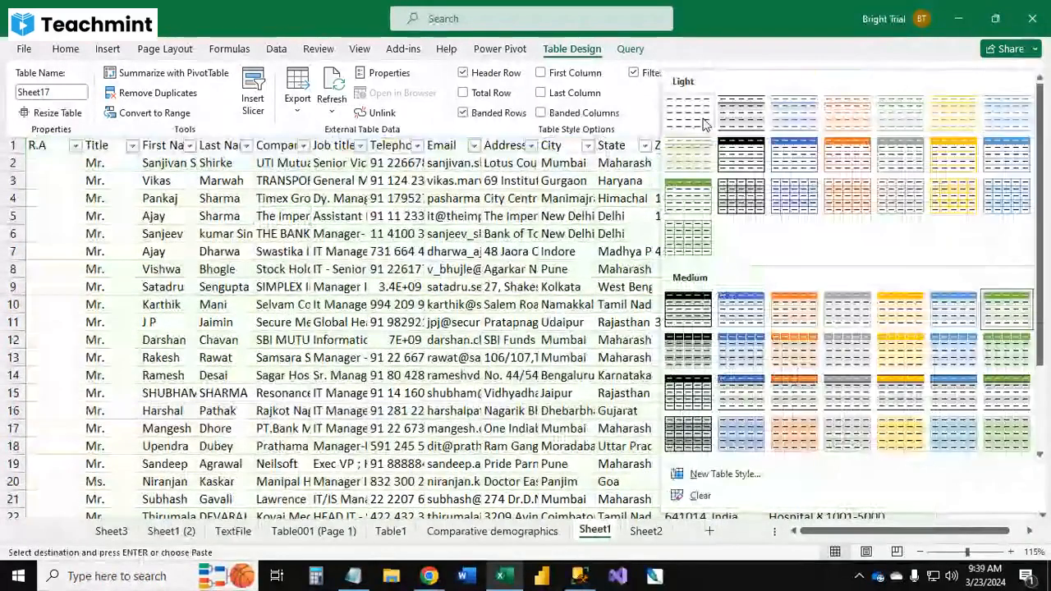
click(703, 122)
double_click(575, 49)
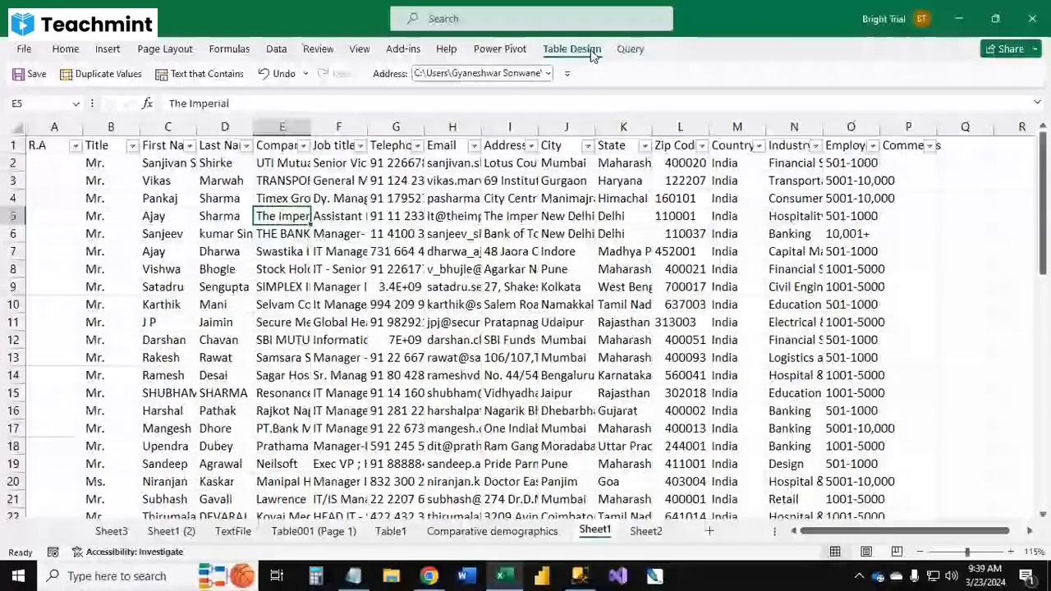
Step: Set the width of the selected columns to 14
key(alt+o)
key(c)
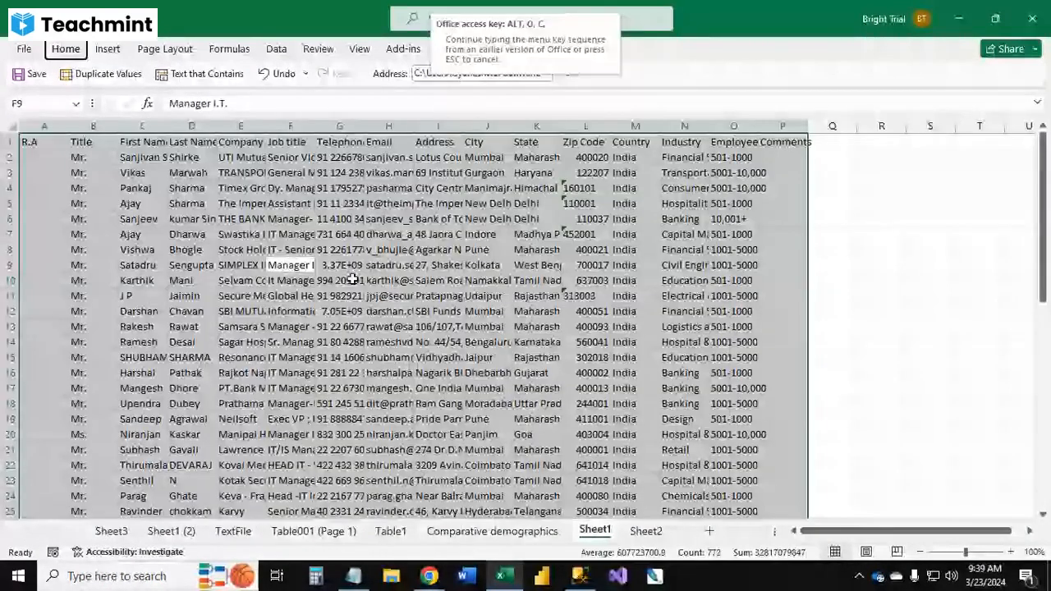
text(w14)
key(Return)
click(352, 280)
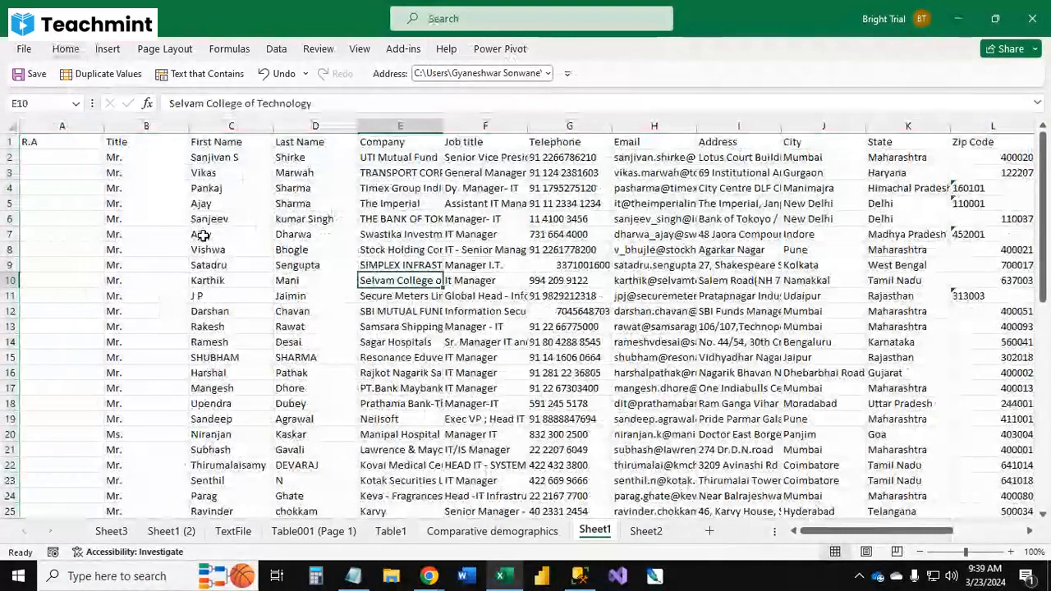
Step: Autofit the widths of columns A through D to their contents
click(160, 218)
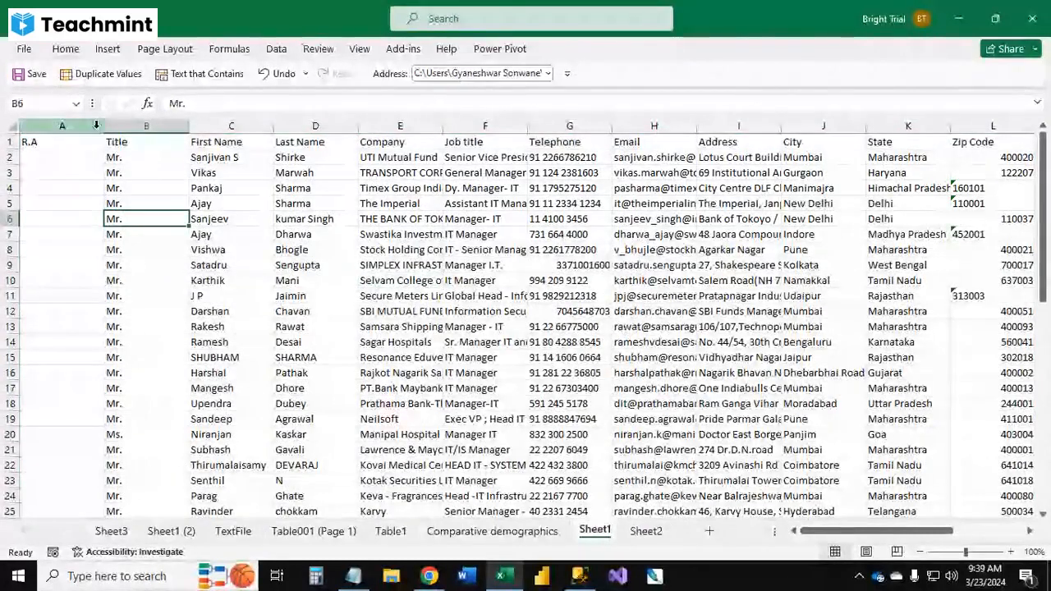
drag(96, 125, 352, 128)
double_click(356, 125)
click(366, 218)
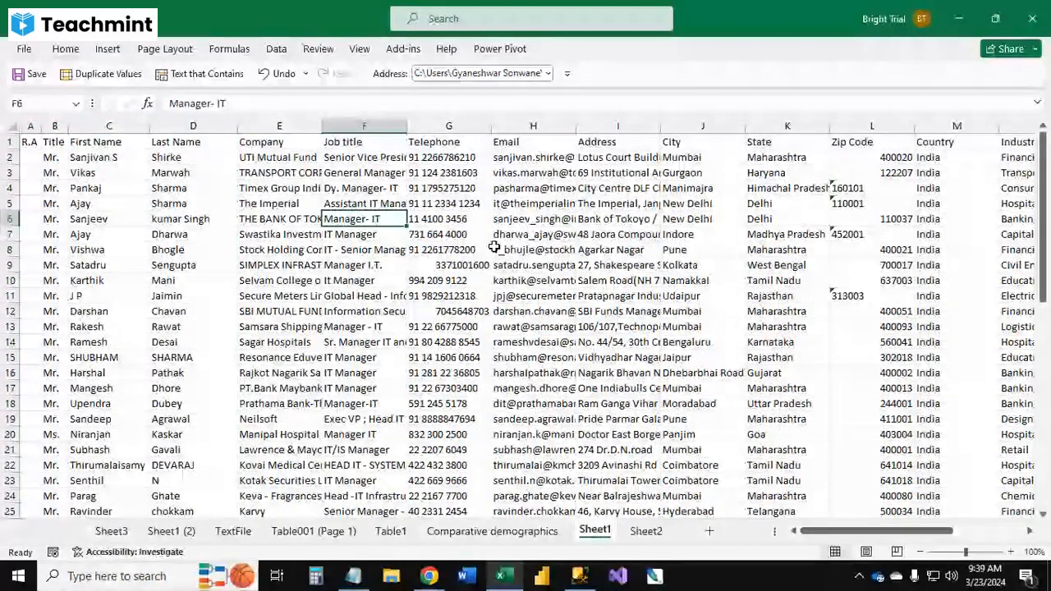
Step: Make the header row bold and give it an orange fill color
key(ctrl+Home)
key(ctrl+shift+Right)
key(ctrl+b)
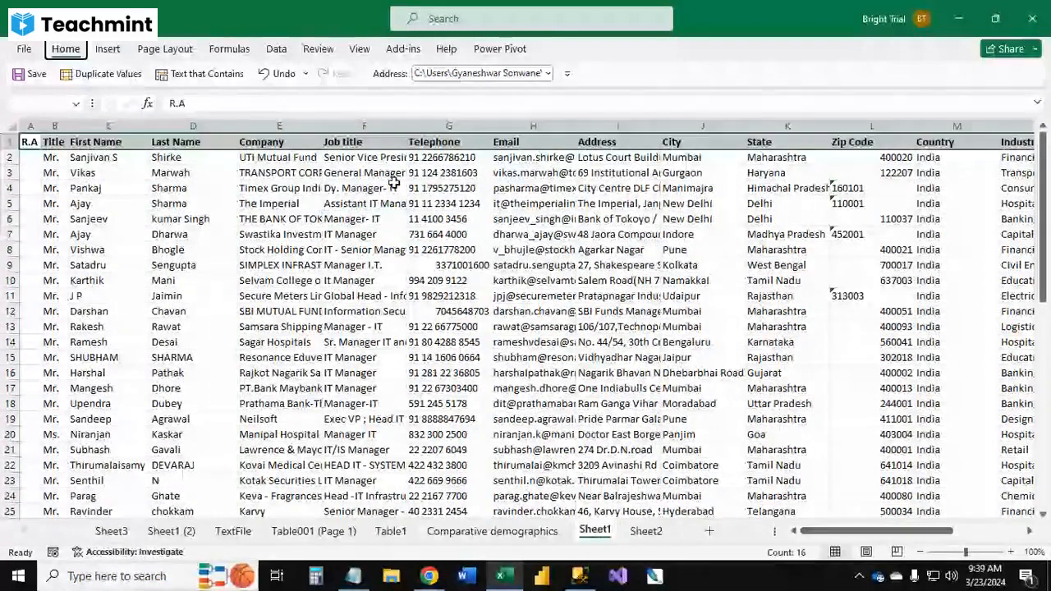
key(alt+h)
key(h)
key(Left)
key(Left)
key(Up)
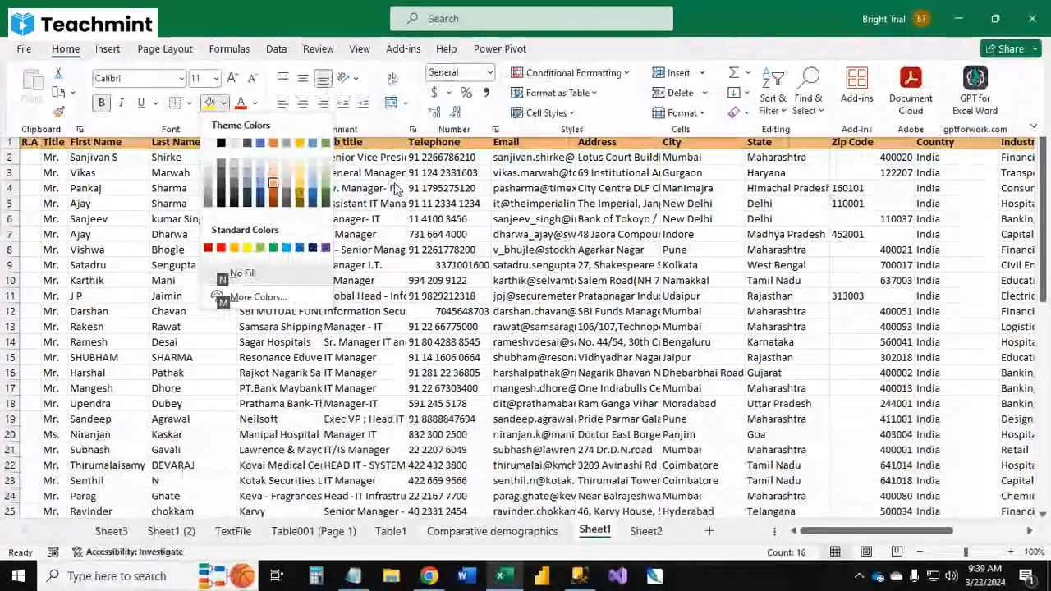
key(Return)
Step: Turn on filter buttons for the header row of the data
key(Right)
key(Right)
key(Right)
key(Right)
key(ctrl+Right)
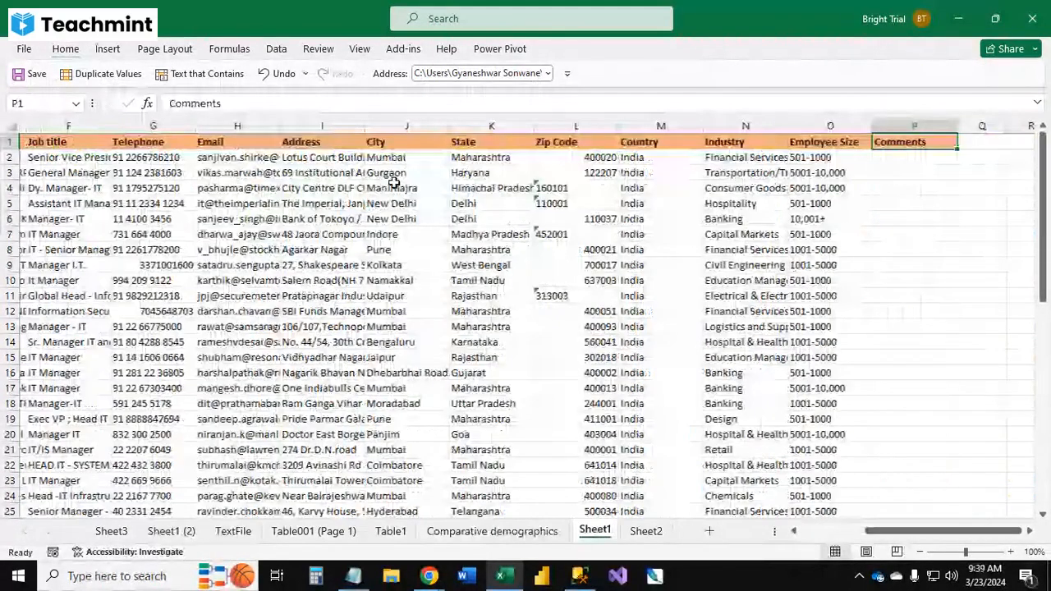
key(Left)
key(Left)
key(Left)
click(277, 49)
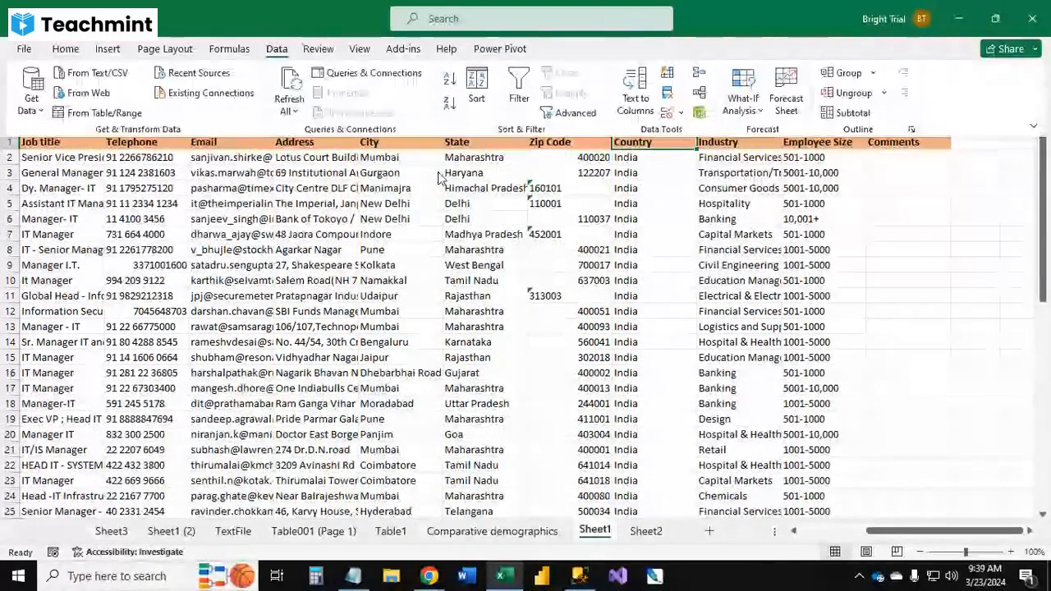
click(458, 86)
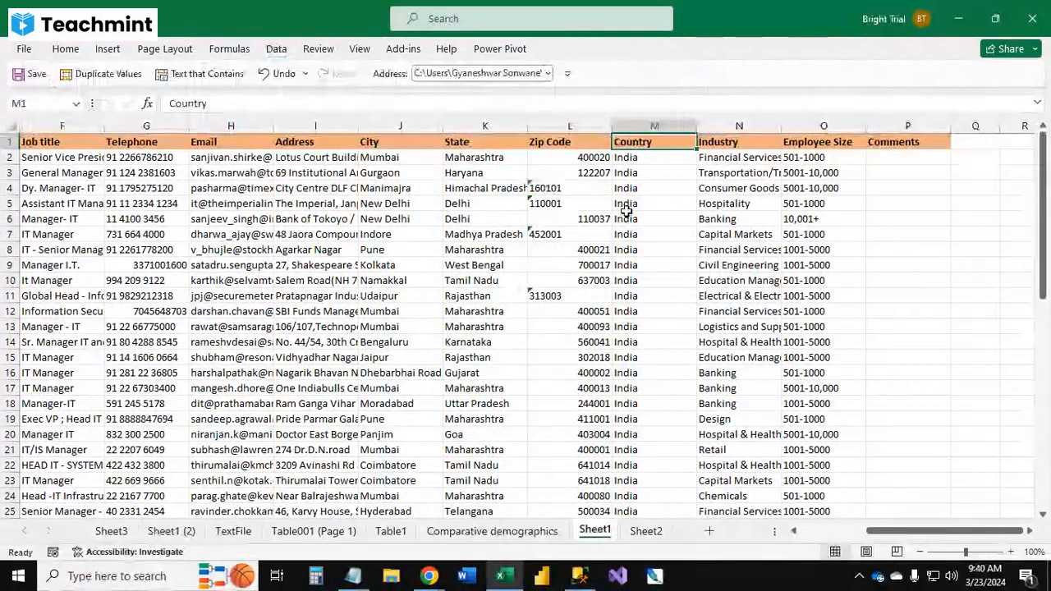
click(405, 143)
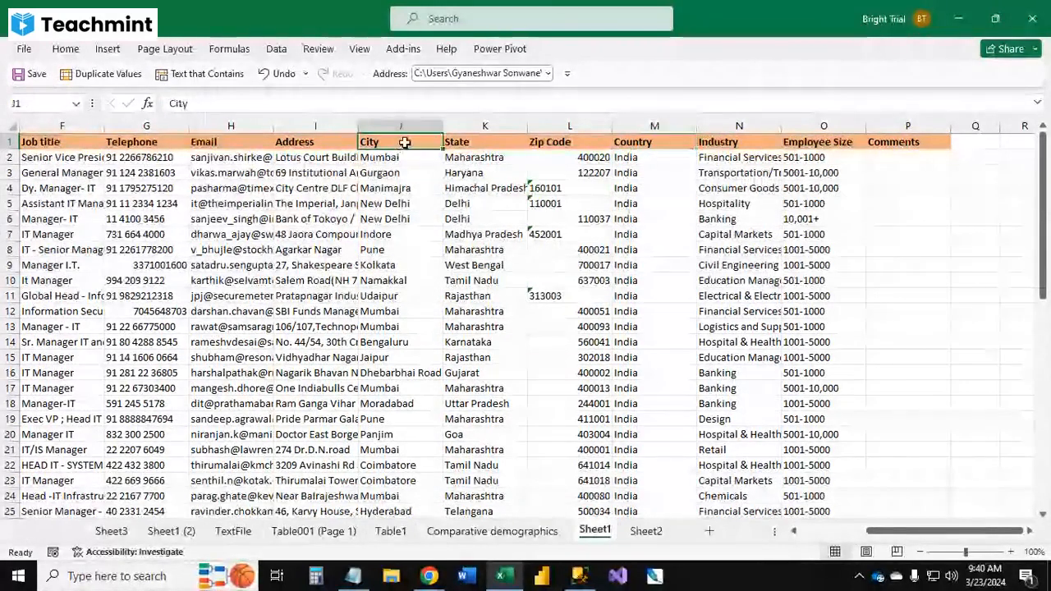
key(ctrl+shift+l)
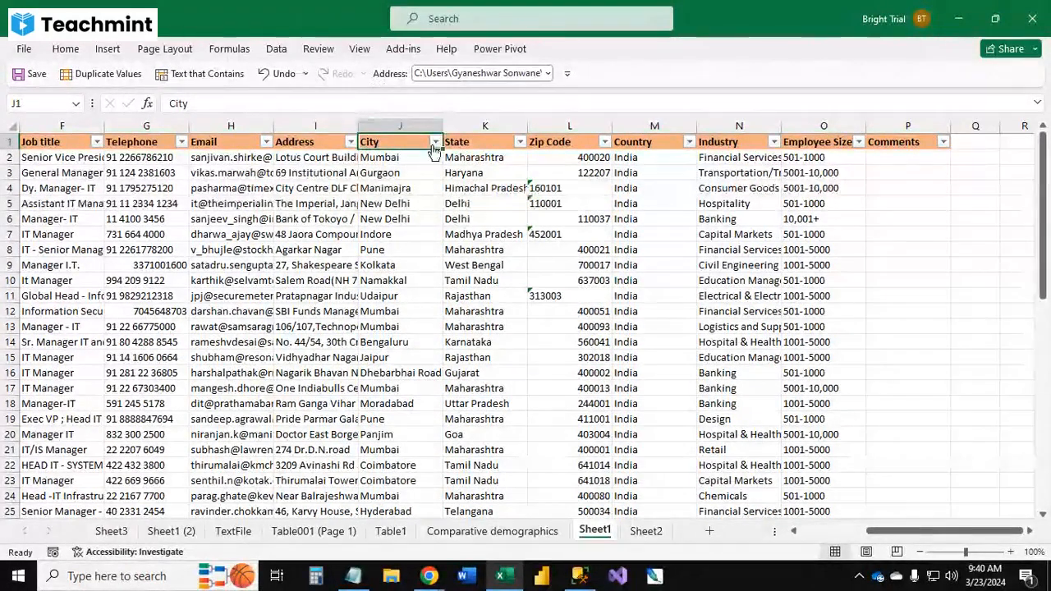
Step: Sort the data by City from A to Z
click(435, 143)
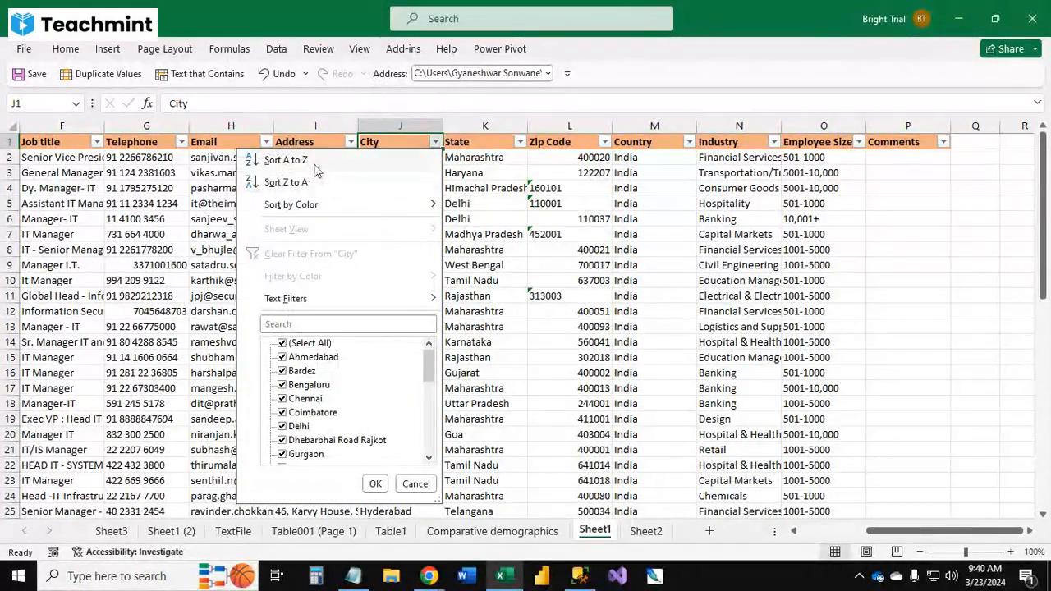
click(316, 167)
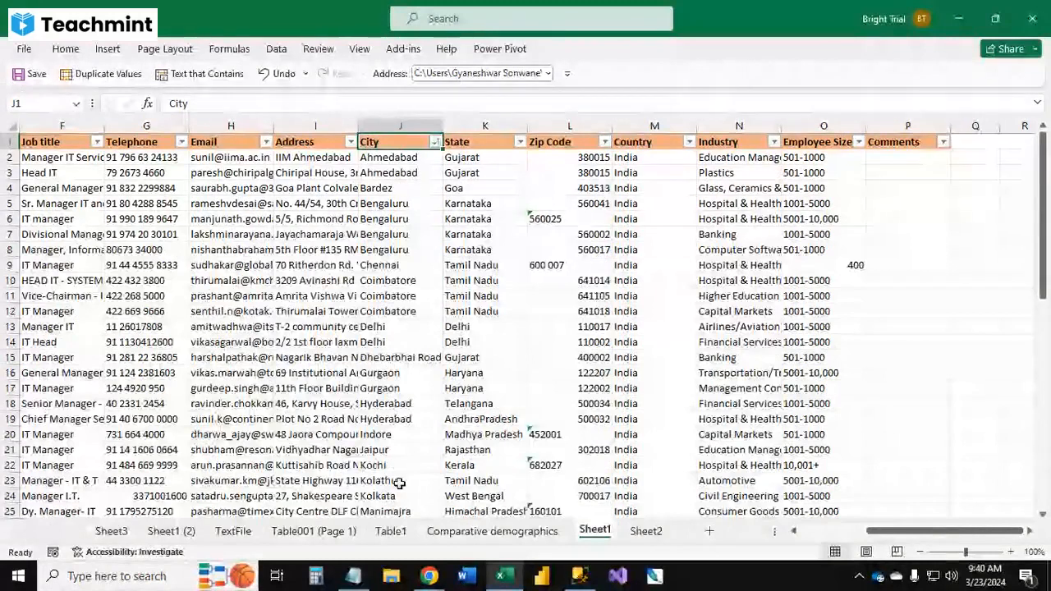
Step: Sort the data by City from Z to A
click(435, 143)
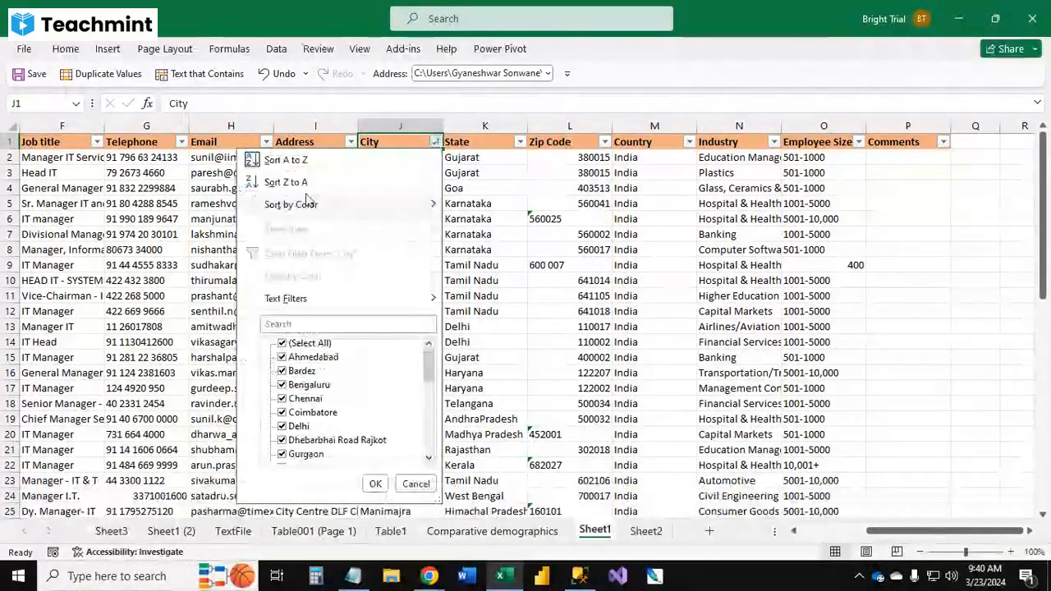
click(312, 181)
click(411, 263)
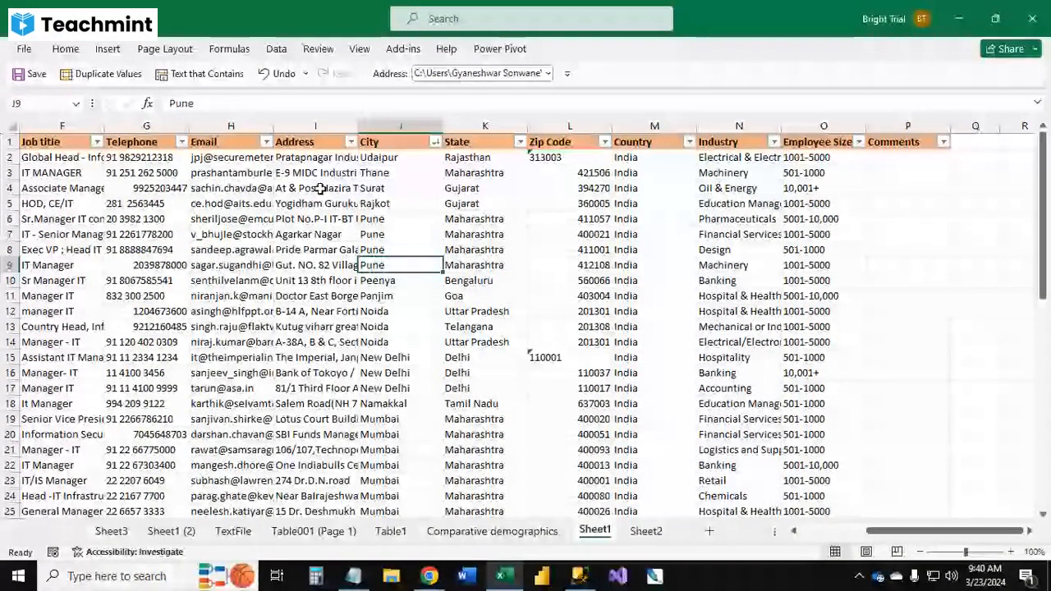
Step: Add a second sort level by Company, A to Z, beneath the City Z to A sort
key(alt+d)
key(s)
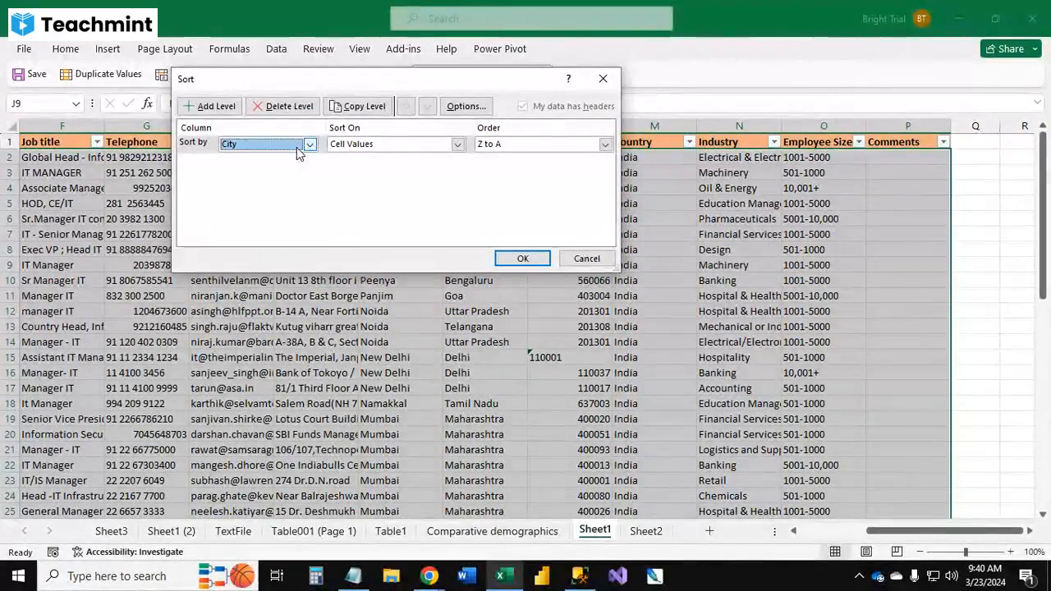
click(211, 106)
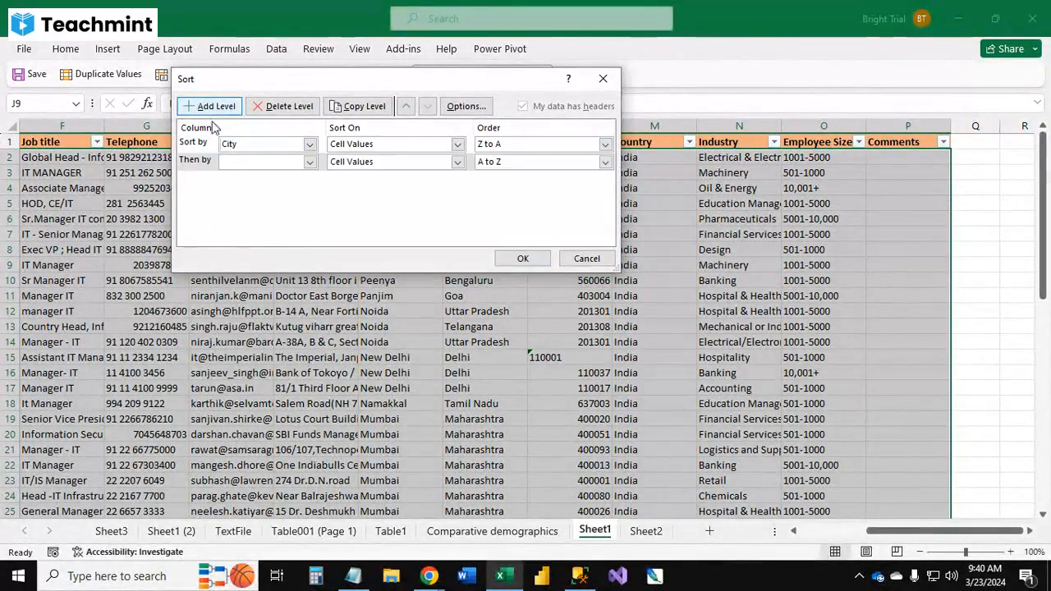
click(264, 164)
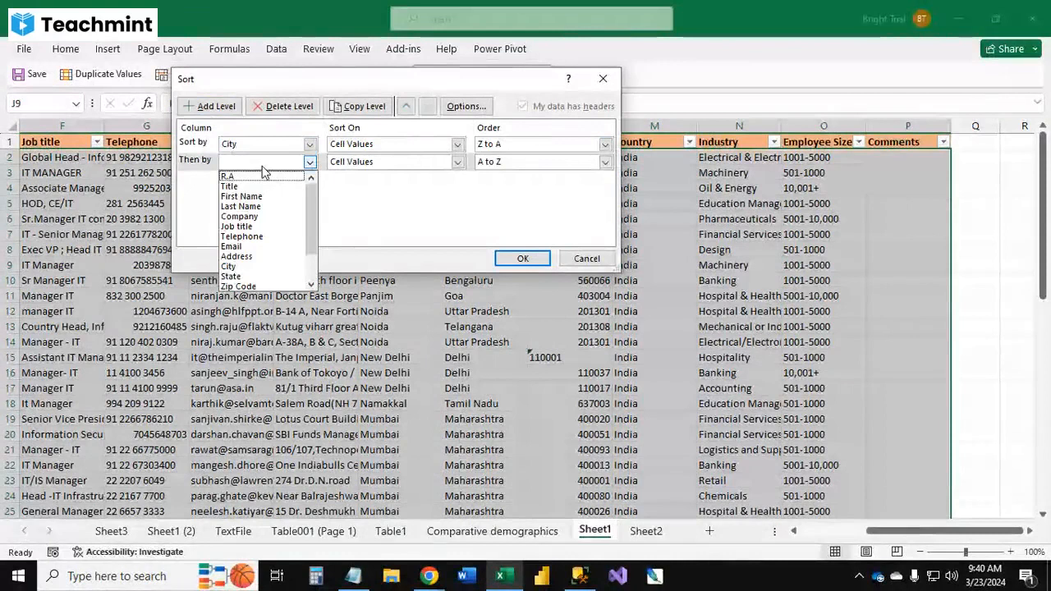
click(242, 216)
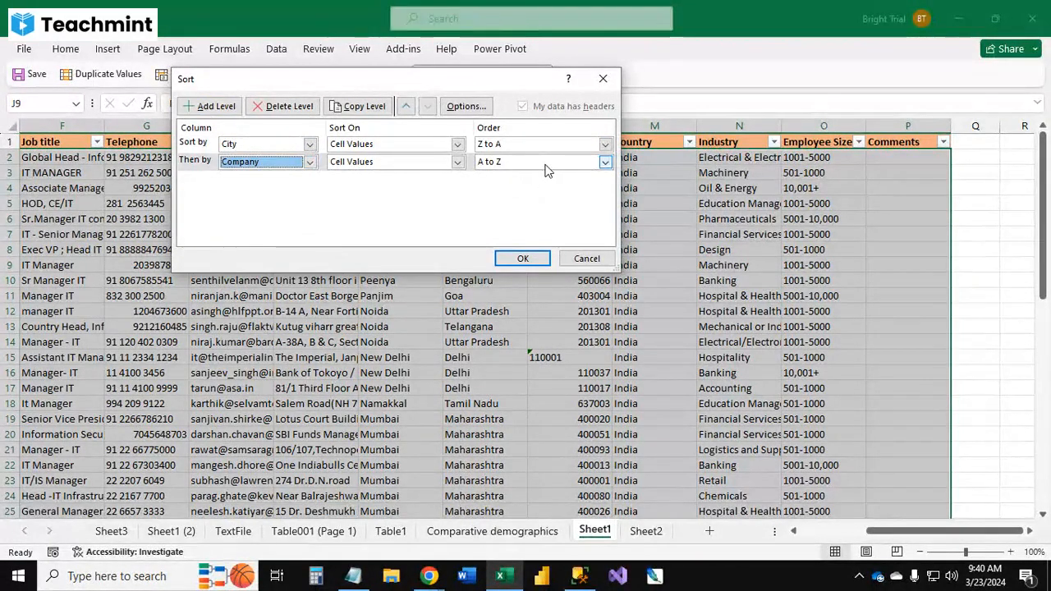
click(525, 259)
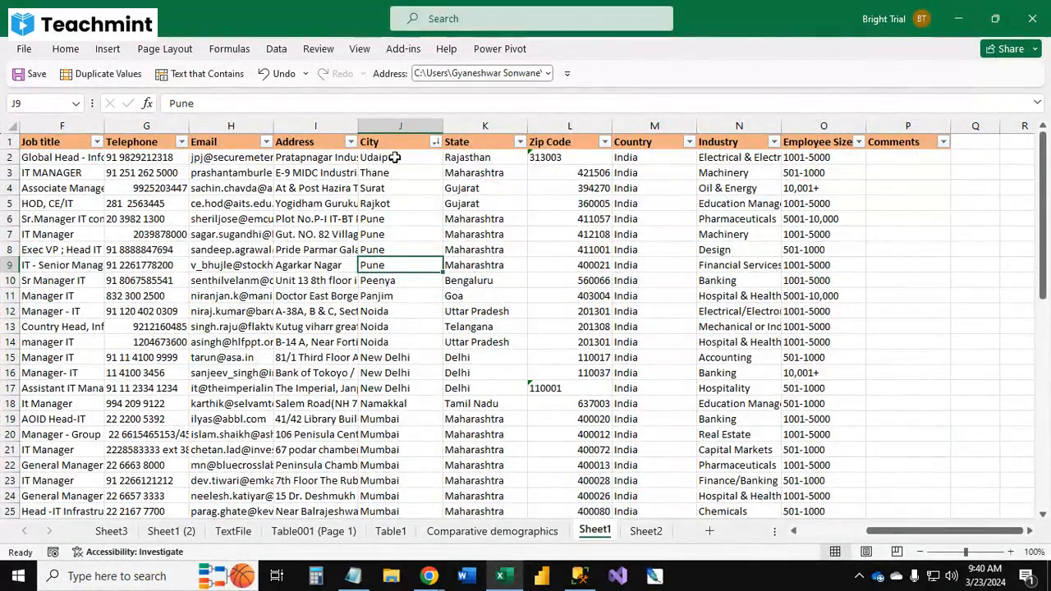
drag(903, 530, 826, 535)
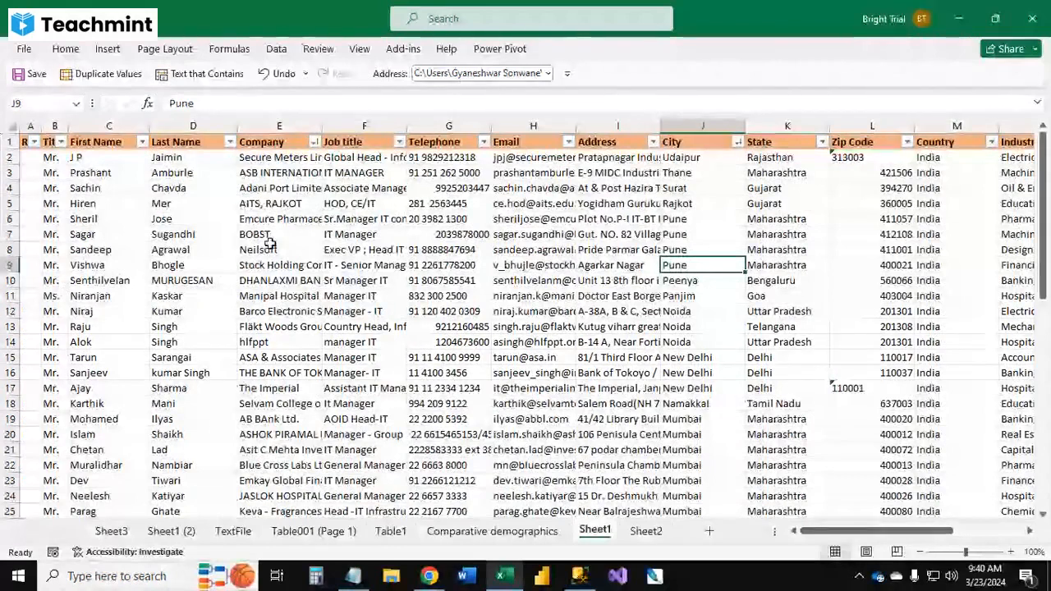
click(276, 49)
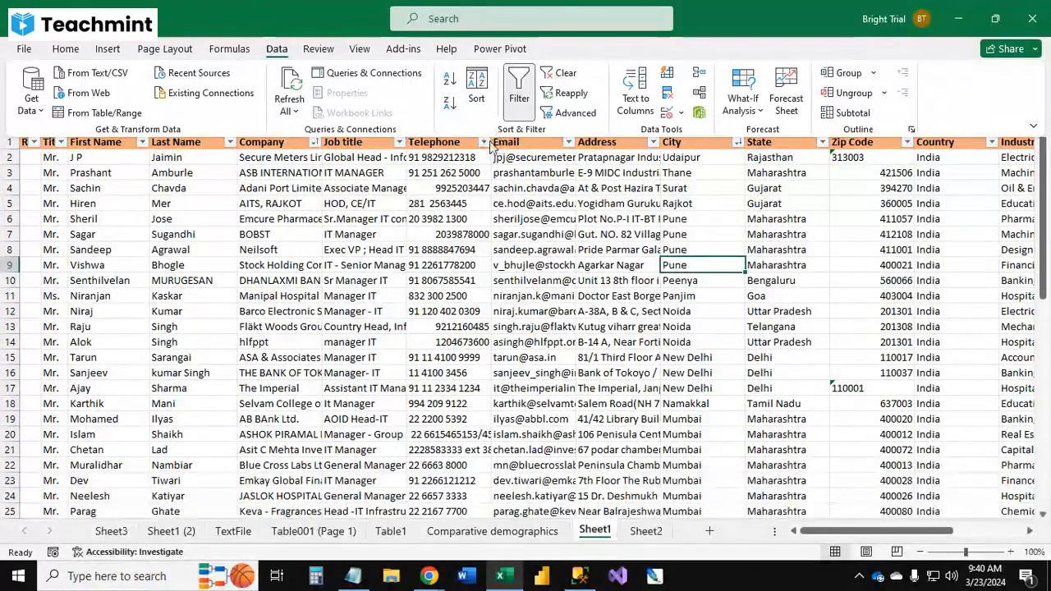
click(481, 215)
click(525, 173)
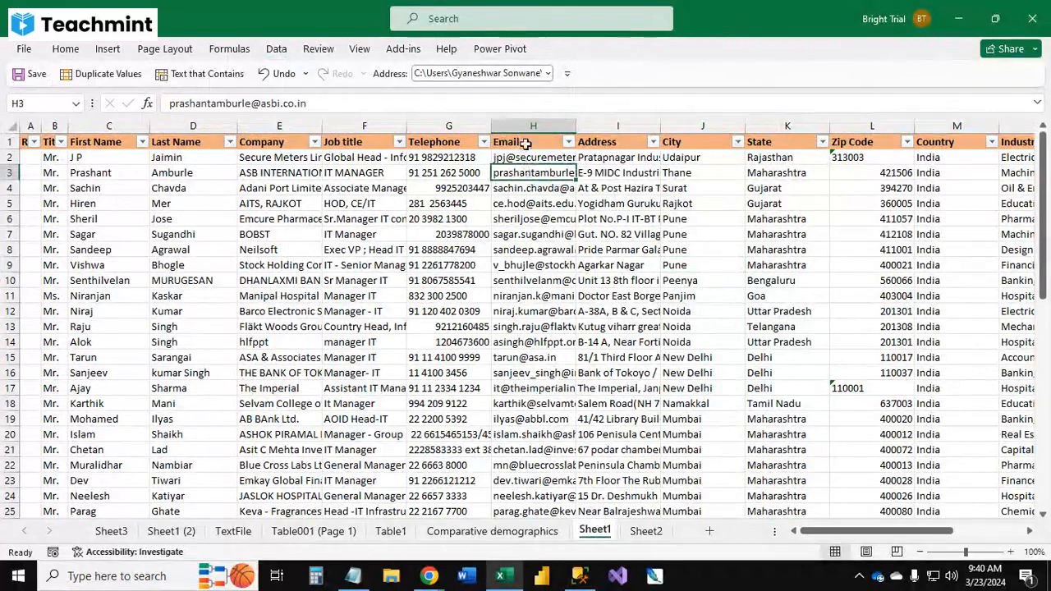
click(525, 144)
click(66, 48)
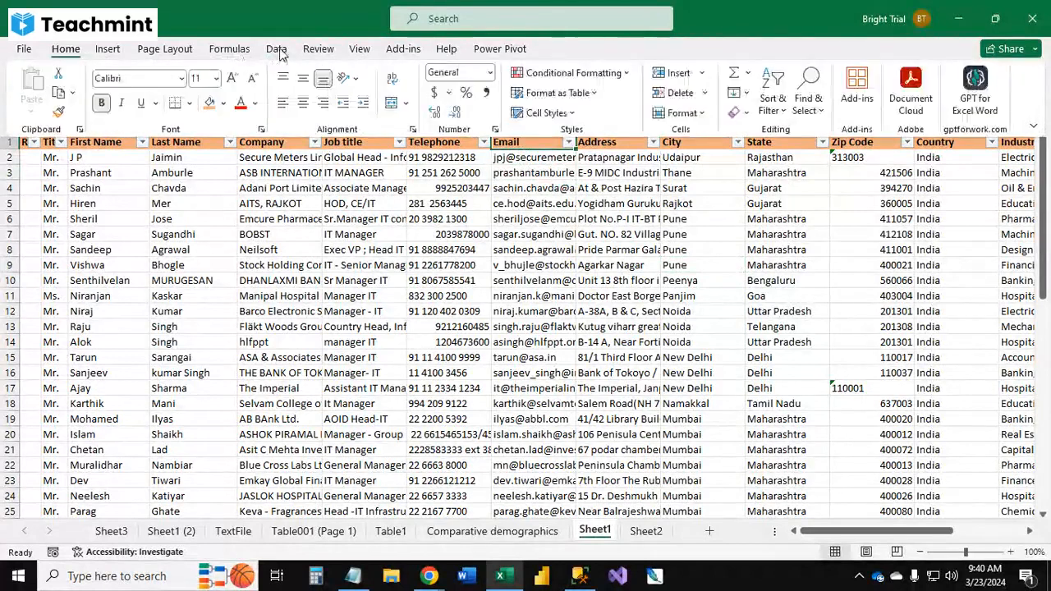
click(276, 49)
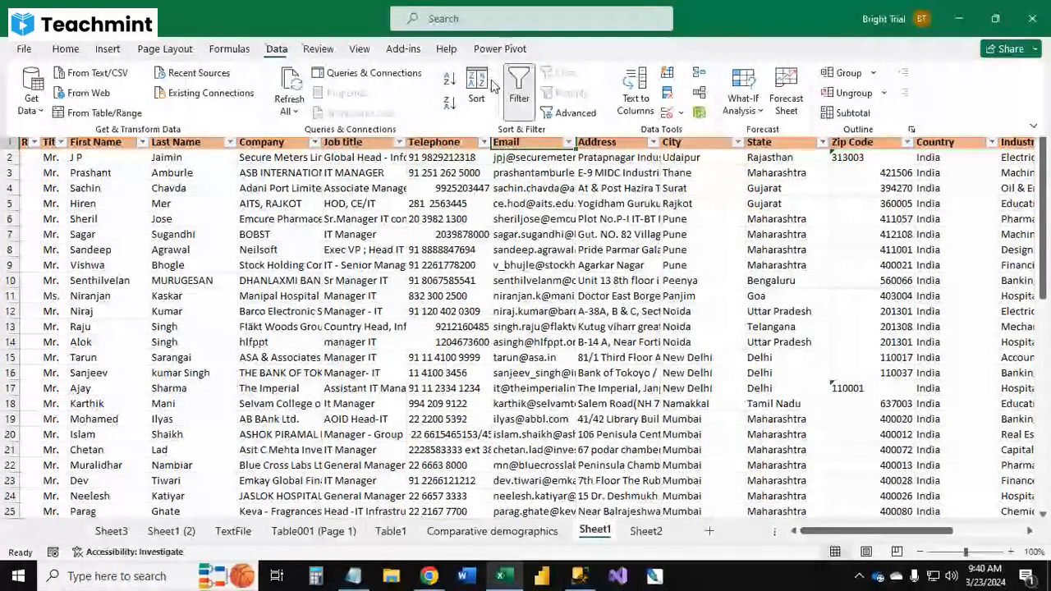
click(190, 216)
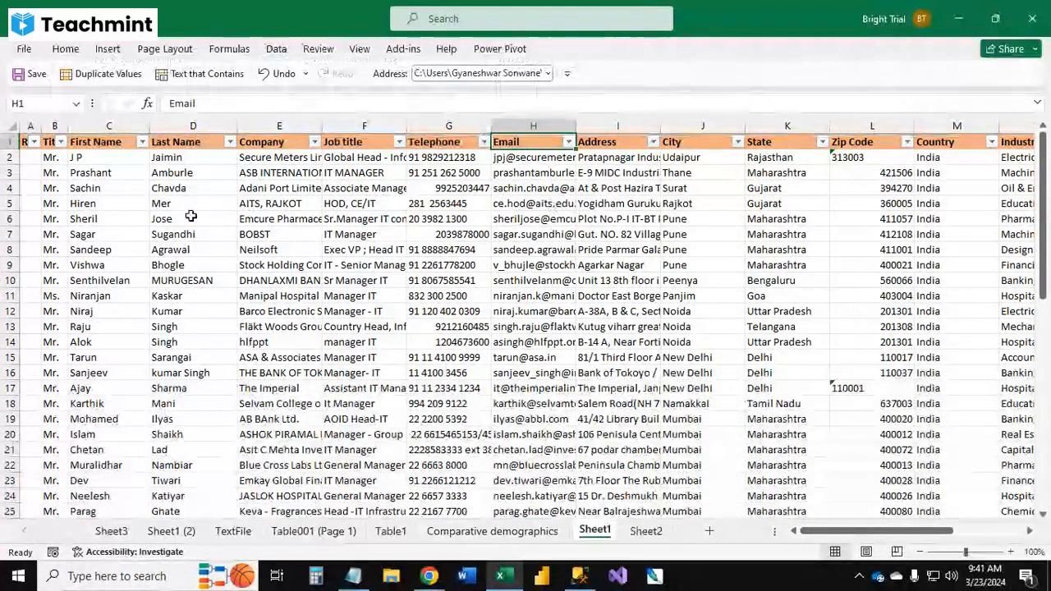
Step: Filter the State column to show only Delhi
click(822, 142)
click(669, 343)
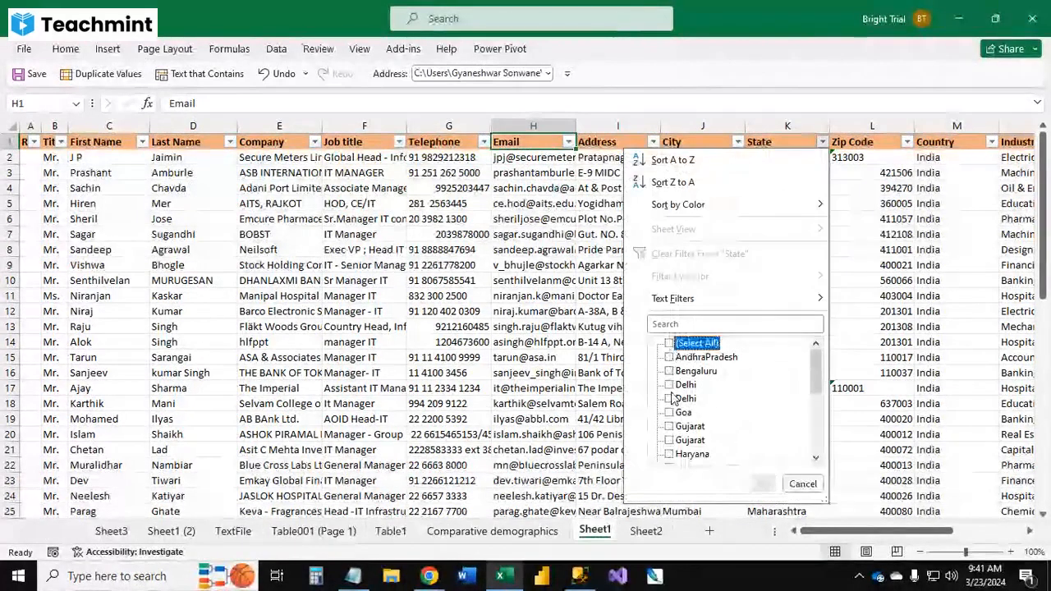
click(669, 384)
click(763, 483)
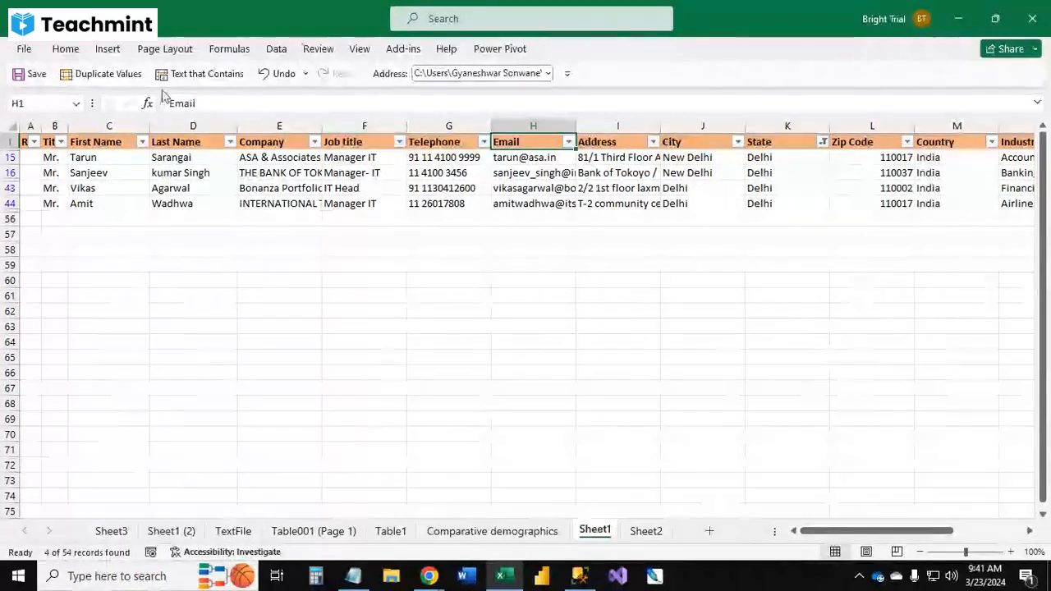
Step: Clear the State filter so all rows are shown
click(283, 51)
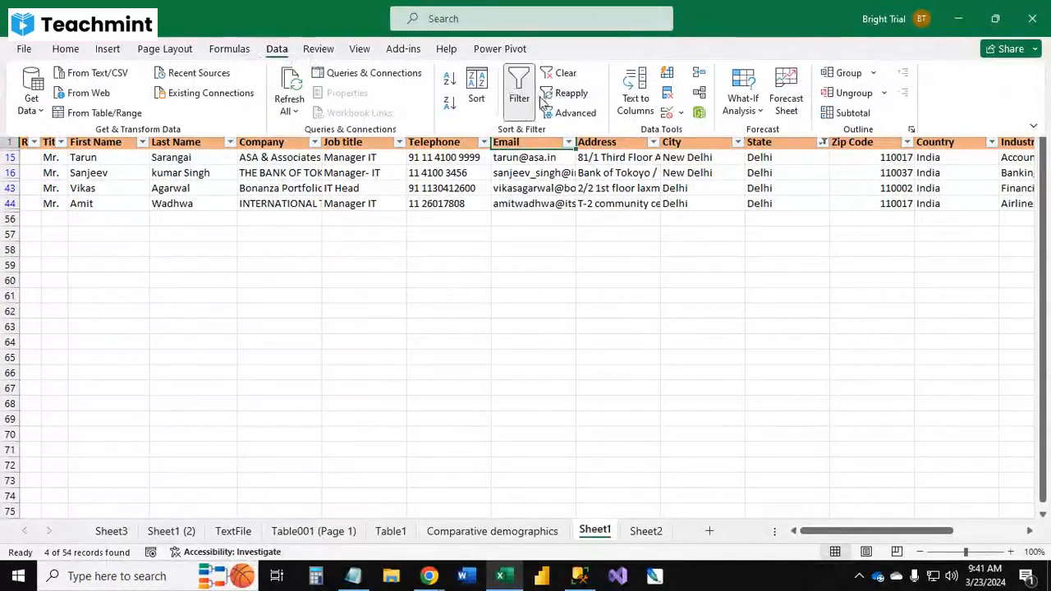
click(566, 74)
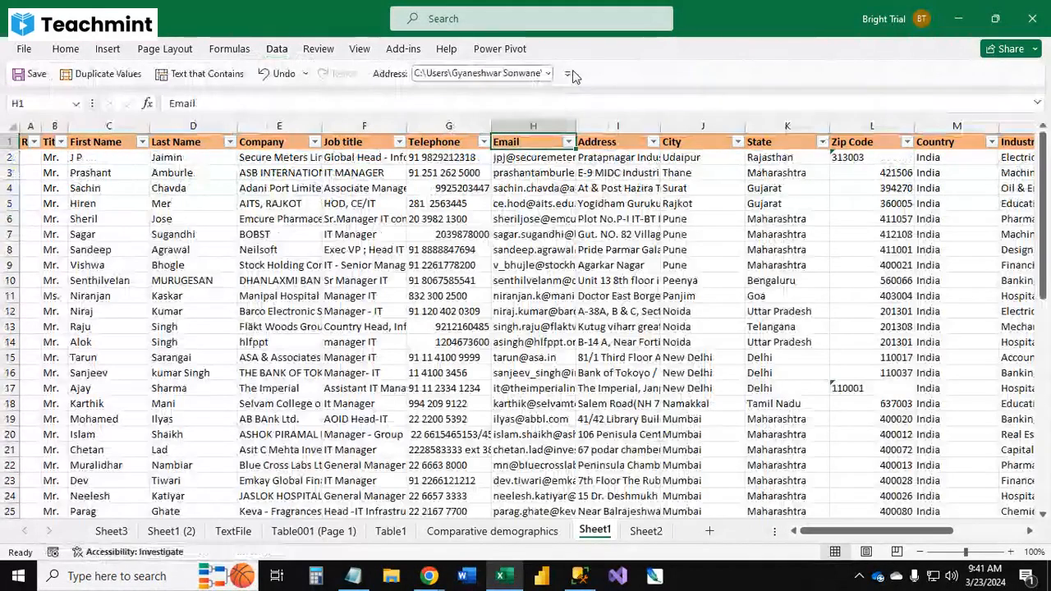
click(276, 49)
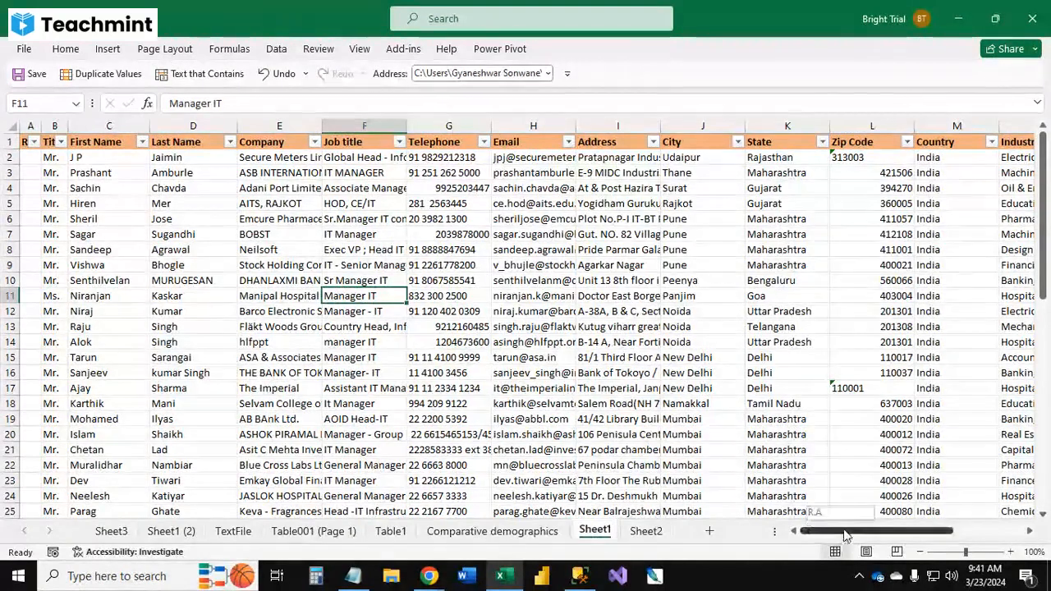
mouse_move(845, 535)
mouse_down()
mouse_move(875, 535)
mouse_move(837, 536)
mouse_up()
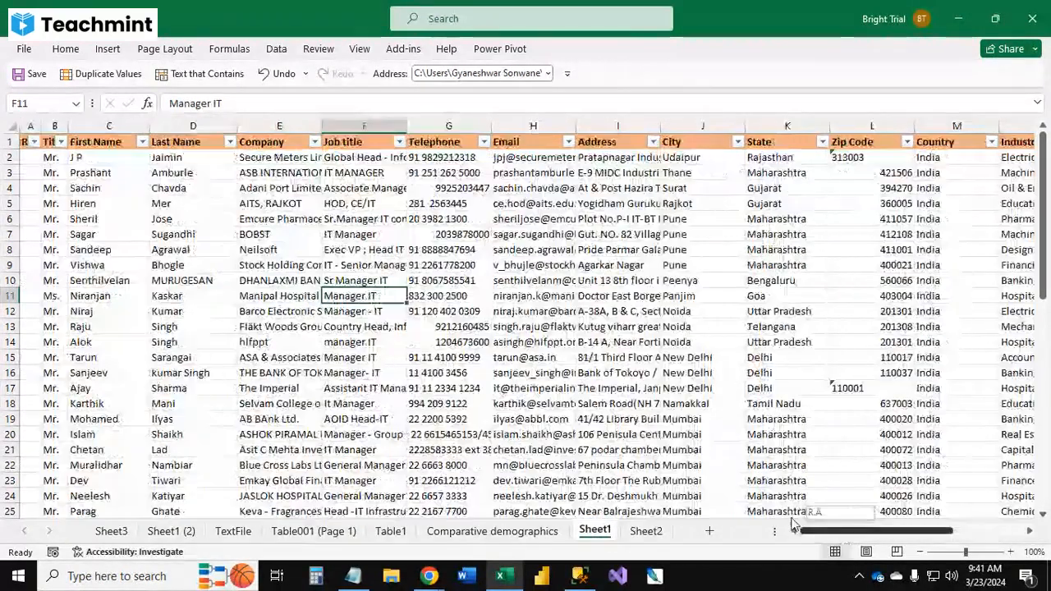
Step: Turn off the filter buttons on the data table
click(122, 280)
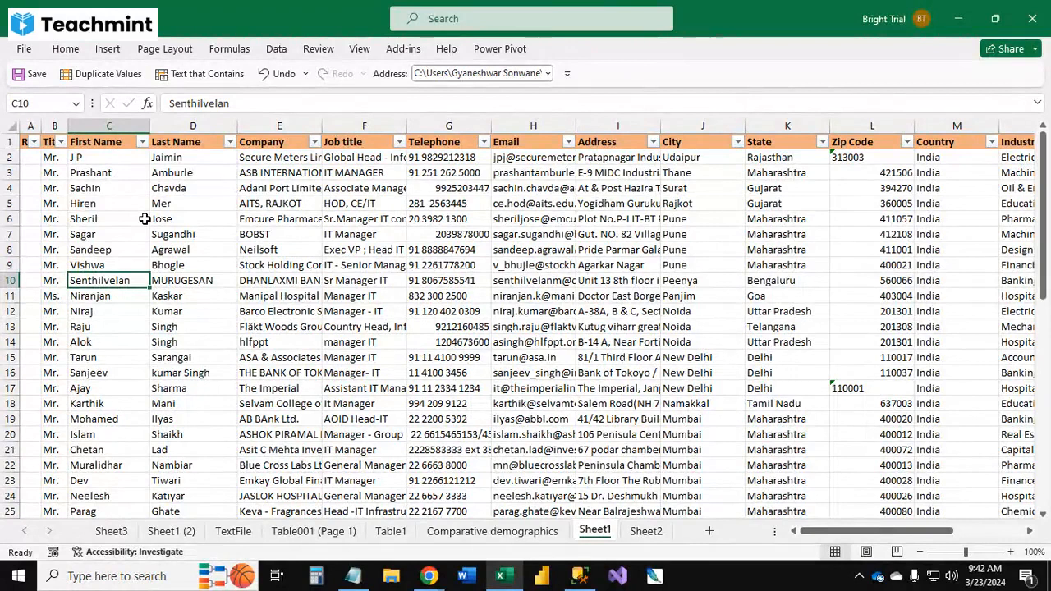
click(461, 250)
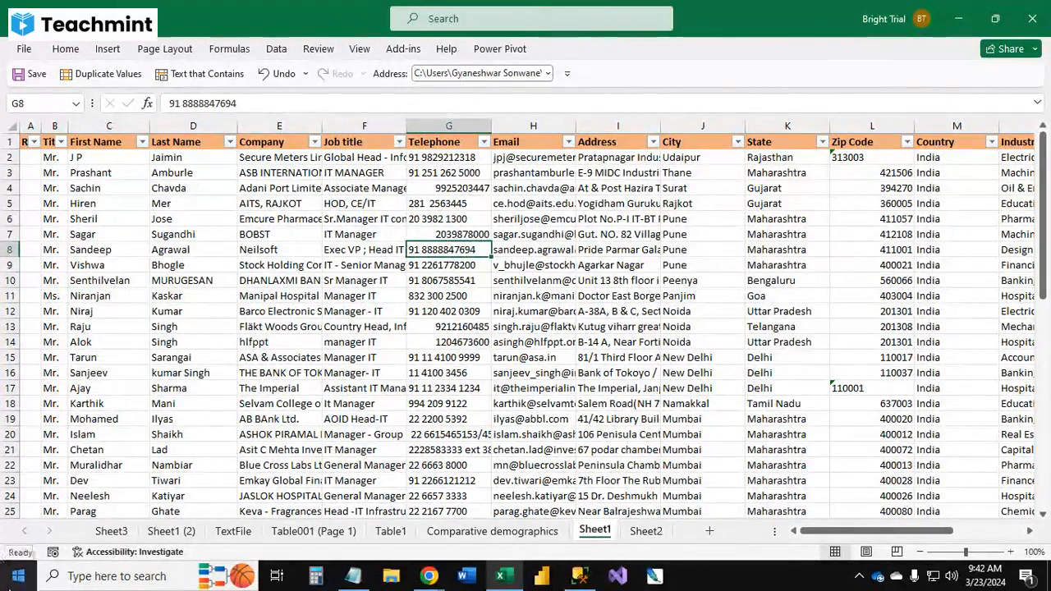
click(362, 375)
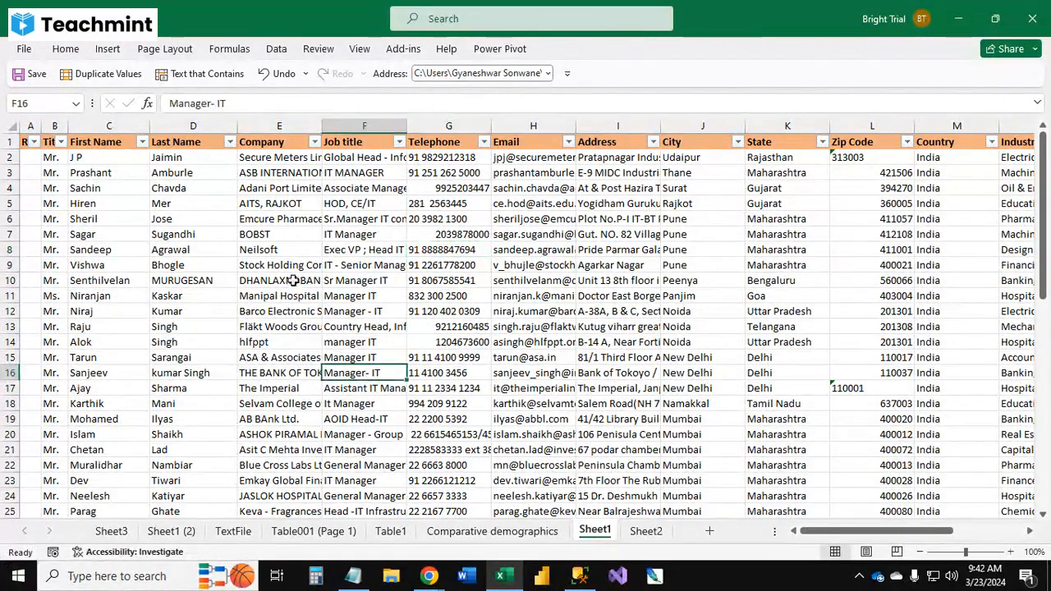
click(185, 174)
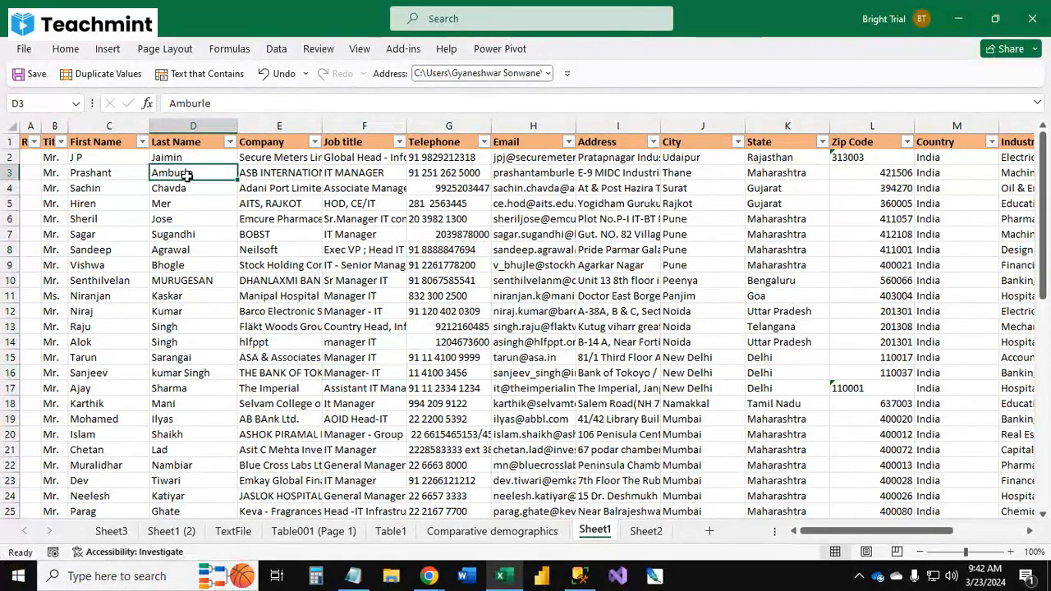
key(ctrl+shift+l)
Step: Insert a new column after Last Name with the header Full name
key(ctrl+Up)
key(Right)
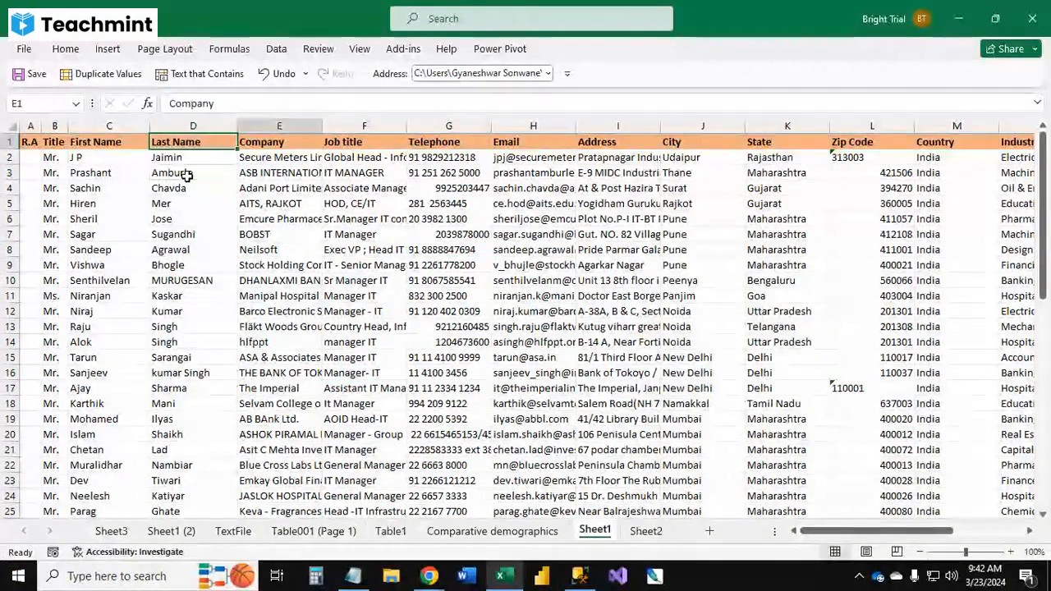
key(ctrl+space)
key(ctrl+shift+plus)
text(F)
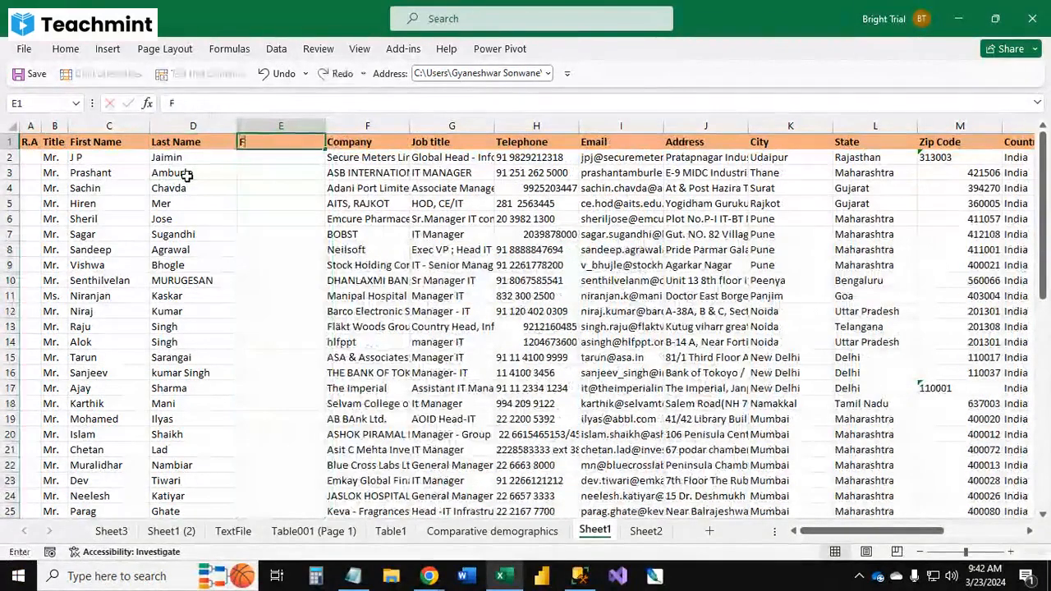
text(ull name)
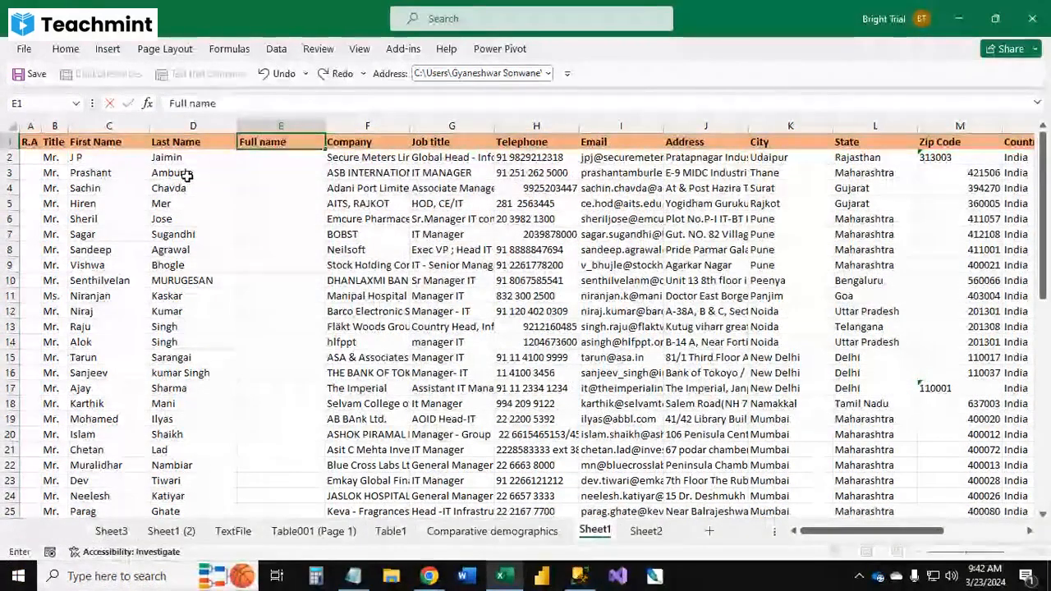
Step: Enter a CONCAT formula in E2 joining the first name, a space and the last name
key(Return)
text(=con)
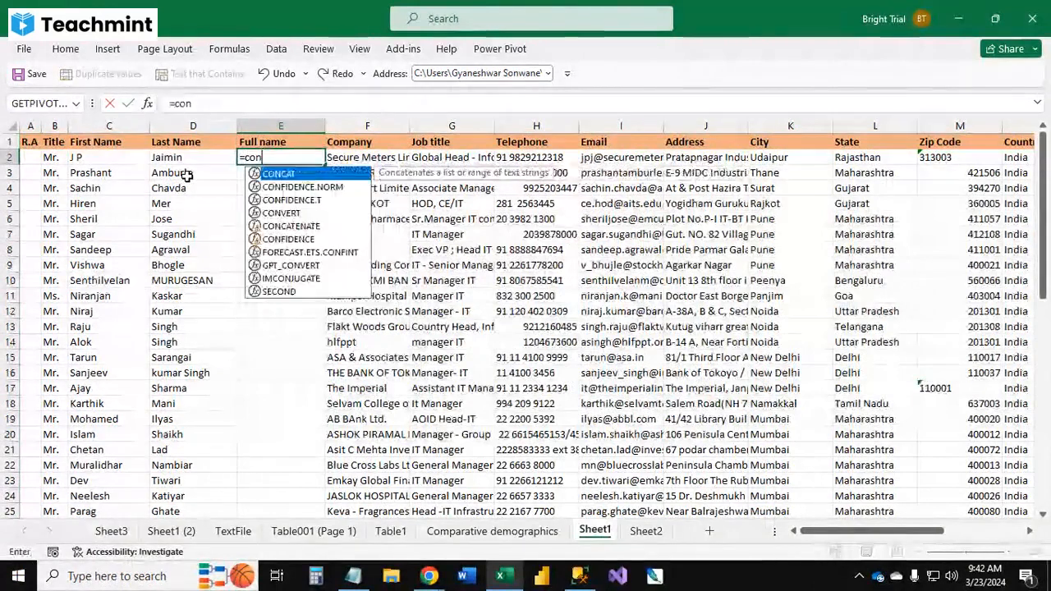
key(Tab)
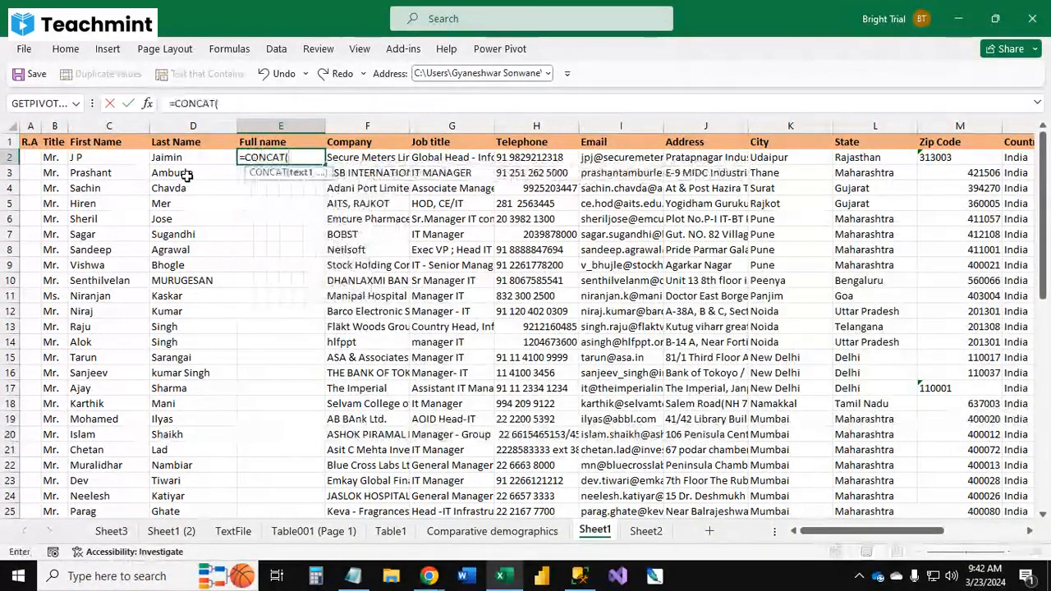
key(Left)
key(Left)
text(,)
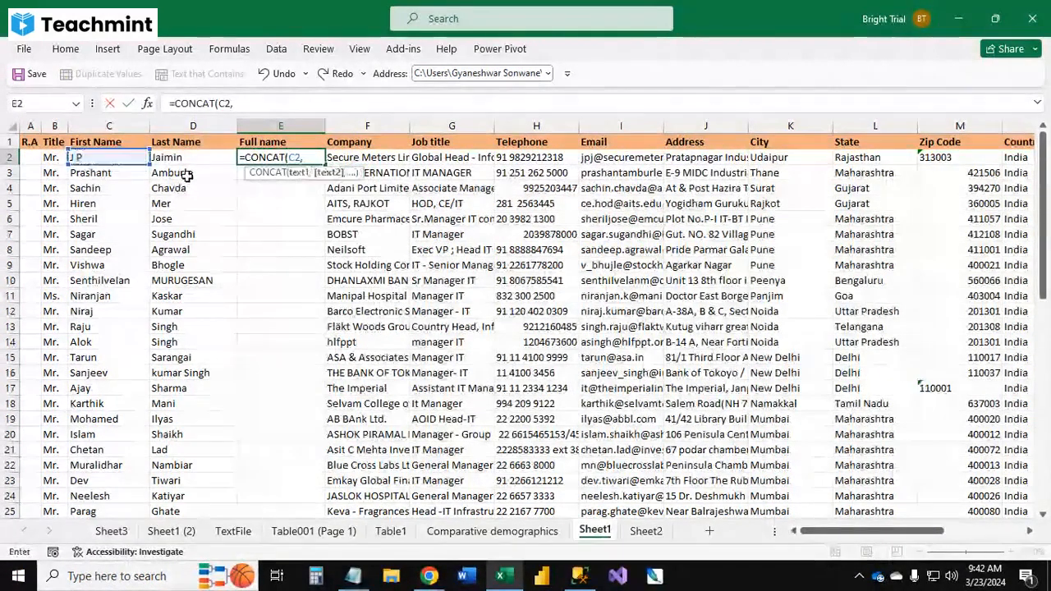
text(" ")
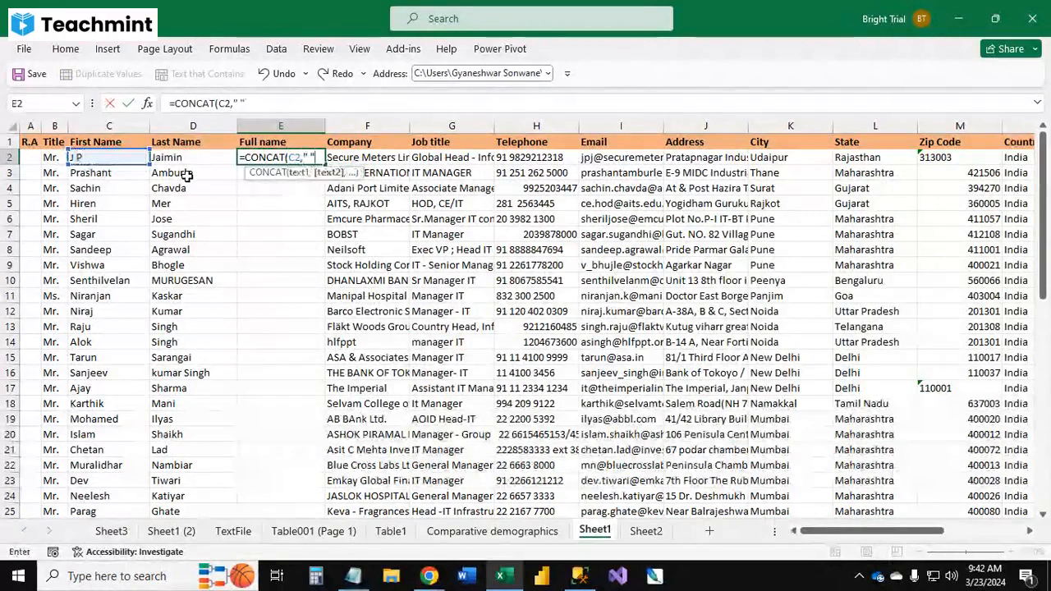
text( ",)
key(Left)
key(Tab)
key(Left)
Step: Fill the CONCAT formula down the Full name column to the last data row and autofit its width
key(ctrl+c)
key(Left)
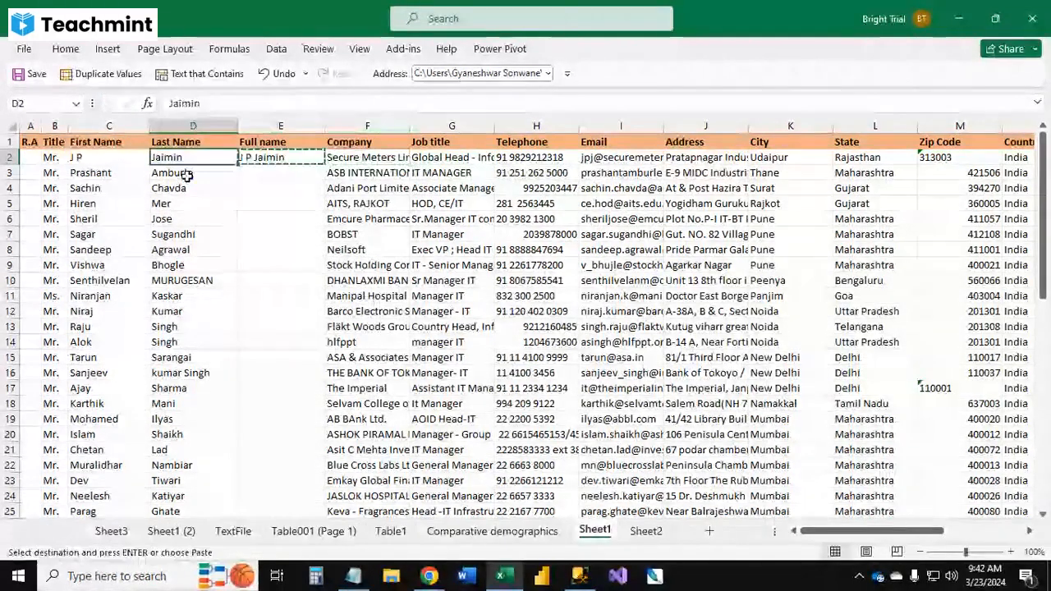
key(ctrl+Down)
key(Right)
key(ctrl+shift+Up)
key(ctrl+v)
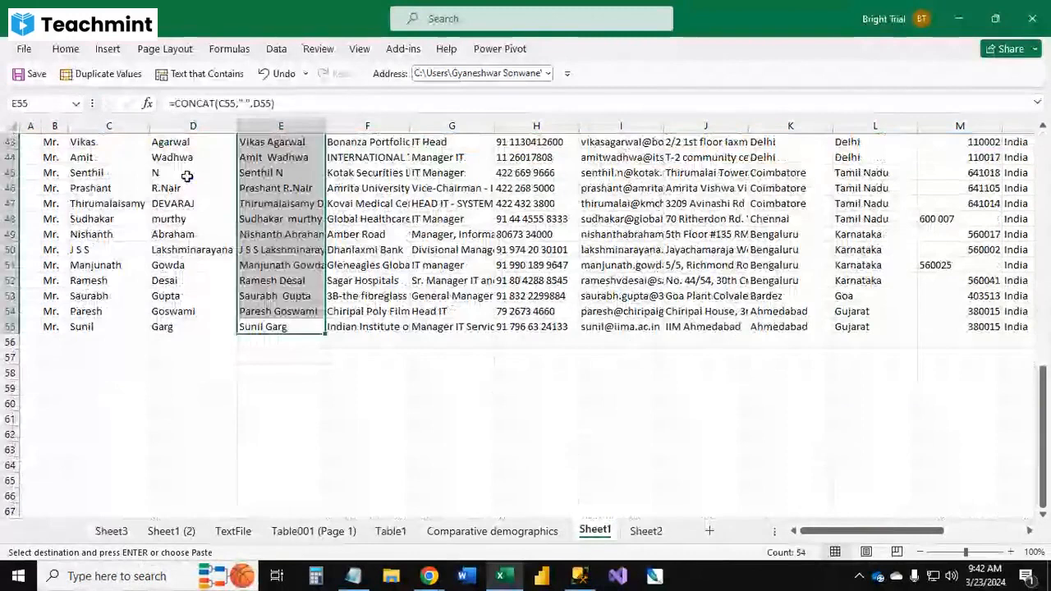
scroll(319, 248, up, 3)
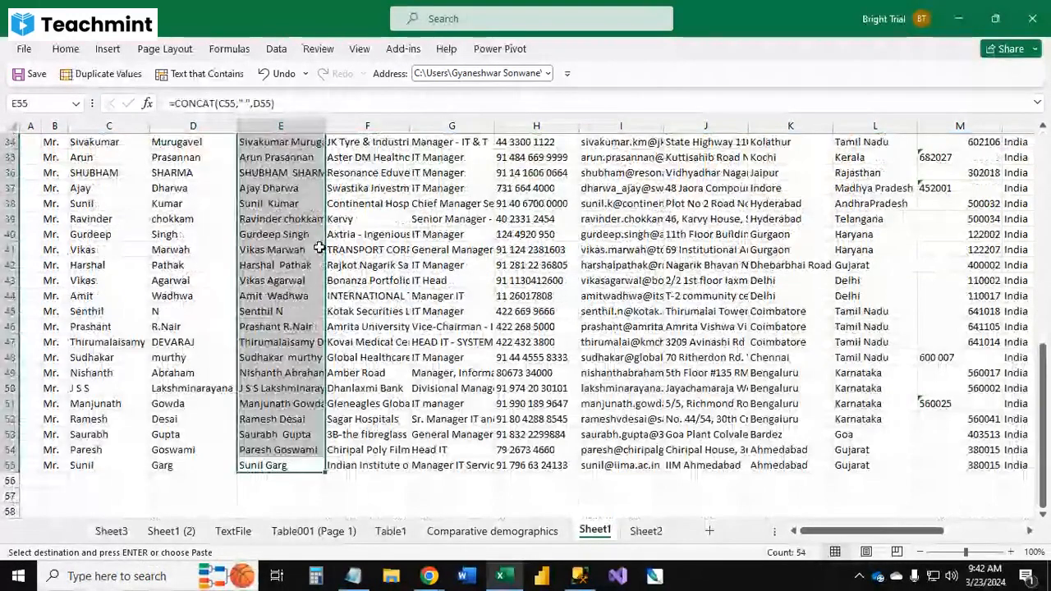
scroll(318, 248, up, 11)
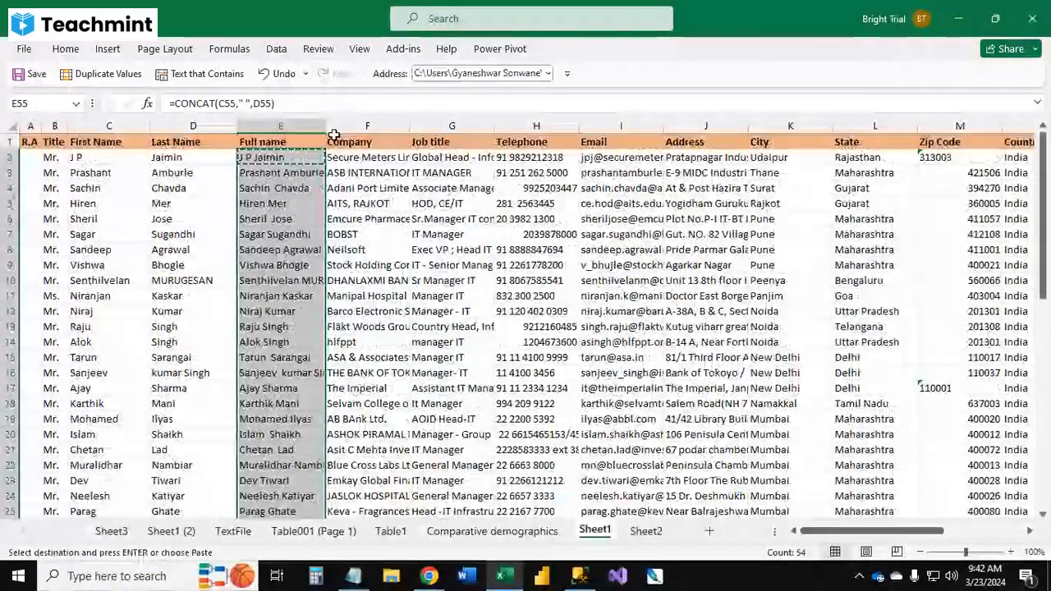
double_click(325, 126)
Step: Convert the Full name column's formulas to plain values with Paste Special Values
click(342, 253)
key(ctrl+space)
key(ctrl+c)
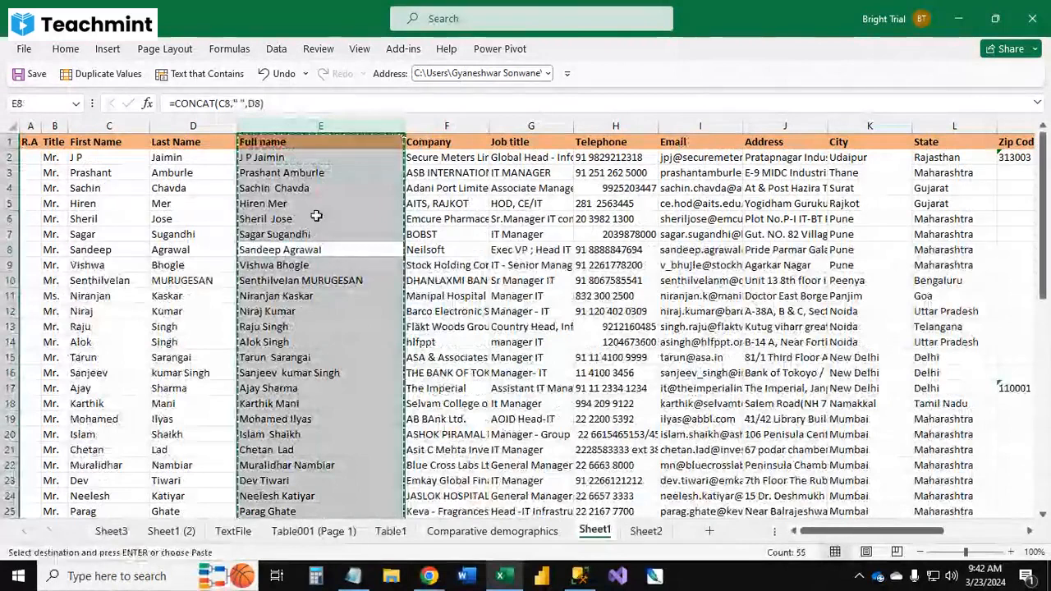
key(alt+e)
key(s)
key(v)
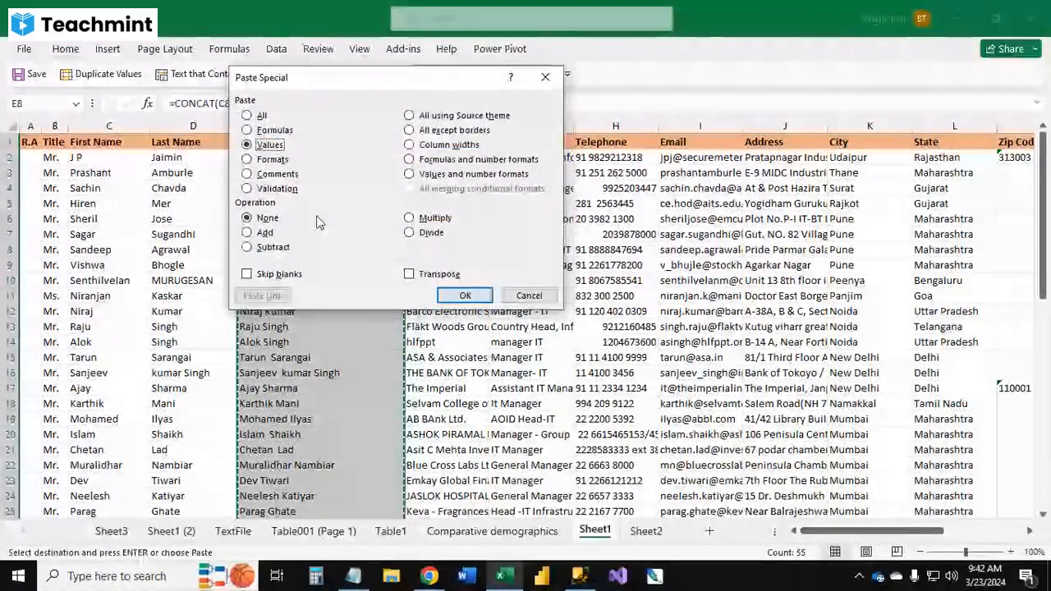
key(Return)
click(317, 218)
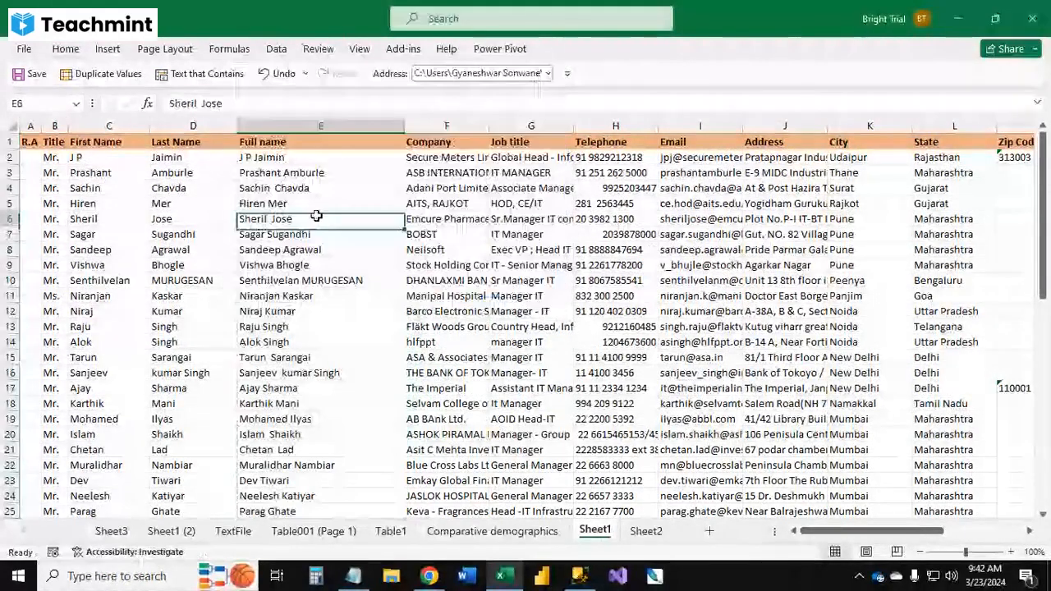
Step: Delete the First Name and Last Name columns
key(ctrl+Up)
key(Left)
key(ctrl+space)
key(shift+Left)
key(ctrl+minus)
key(Left)
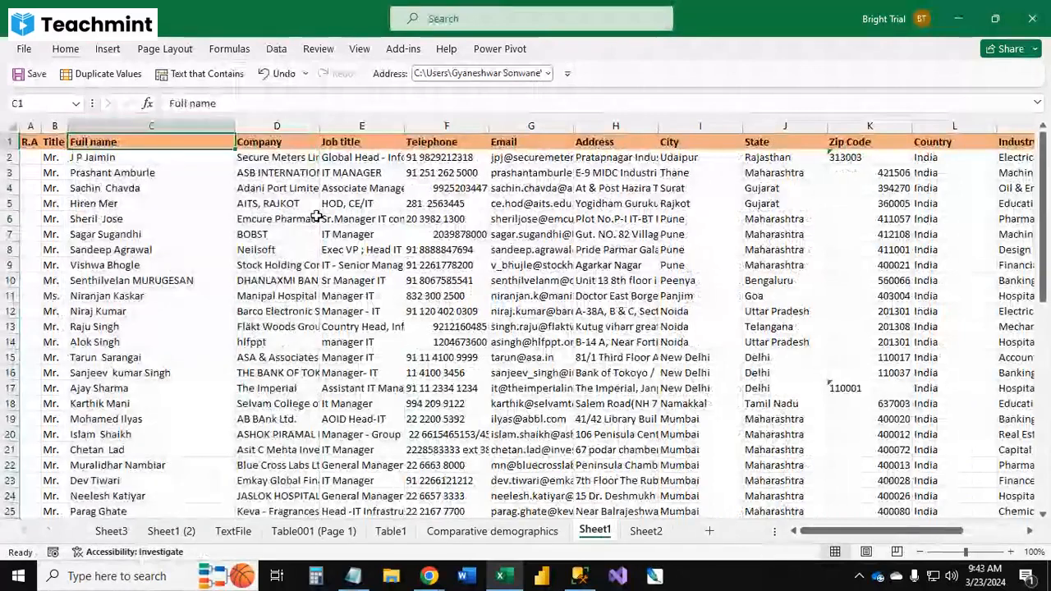
Step: Delete the first data row of the table
key(Down)
key(shift+space)
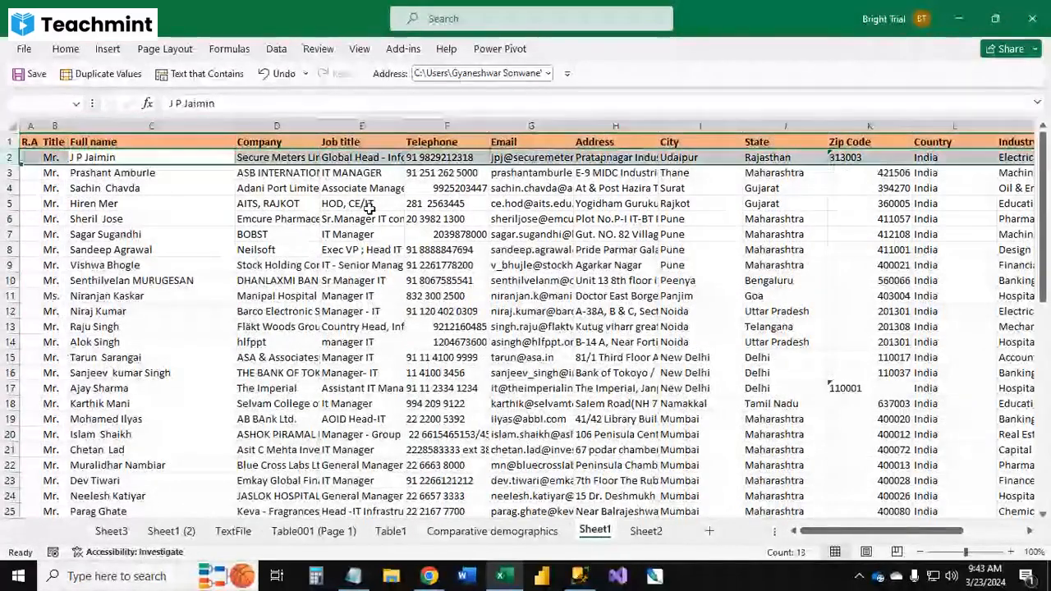
key(ctrl+minus)
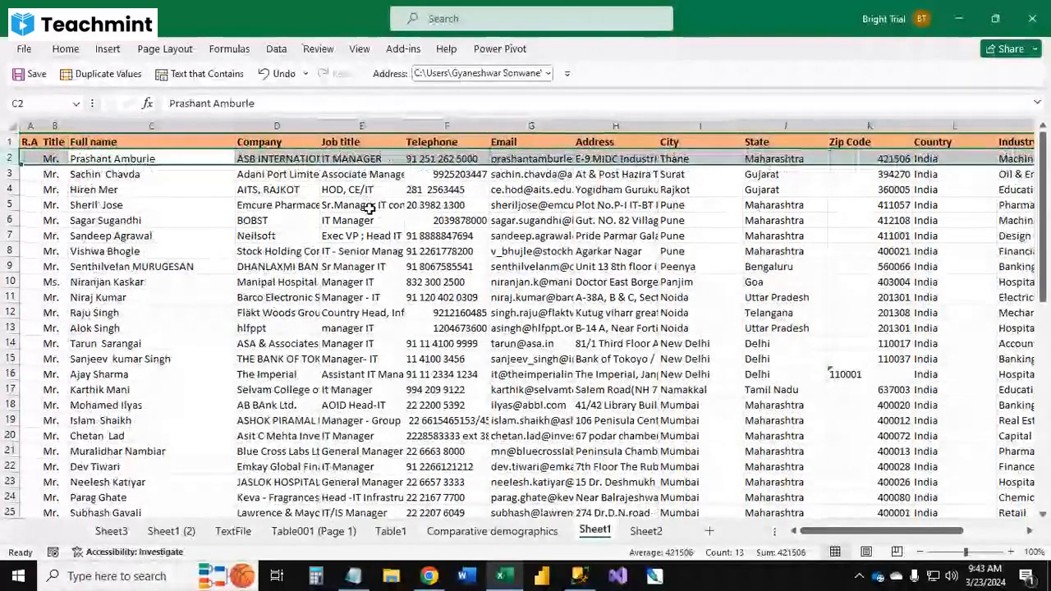
click(223, 245)
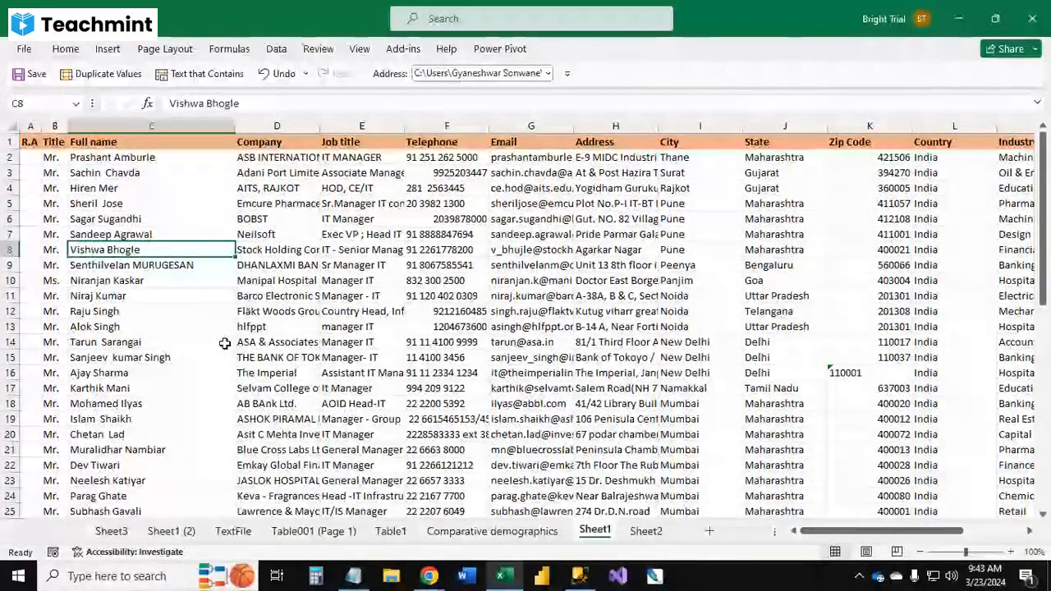
click(123, 311)
click(115, 361)
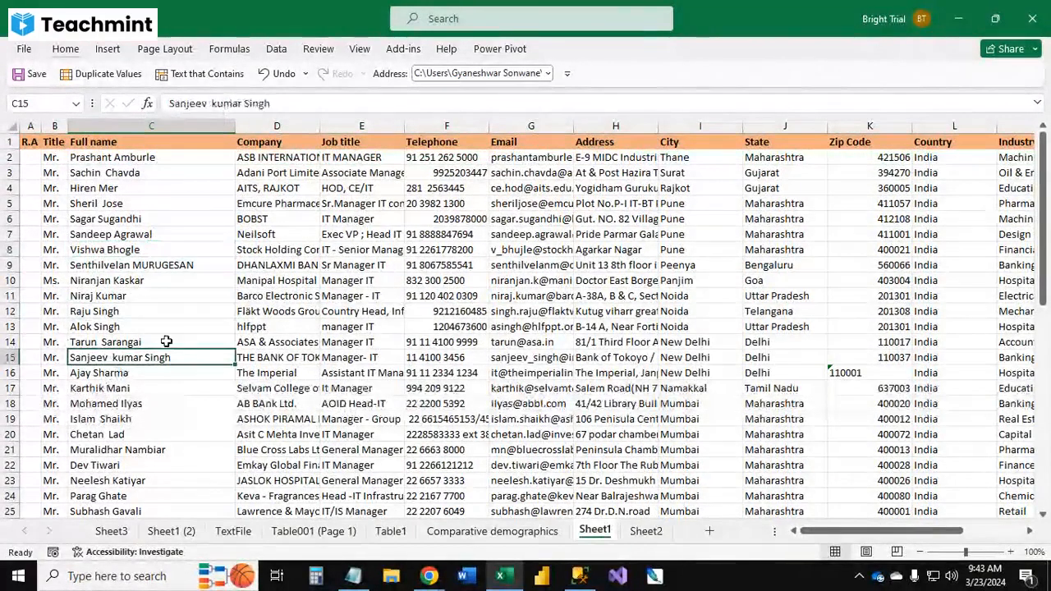
click(264, 143)
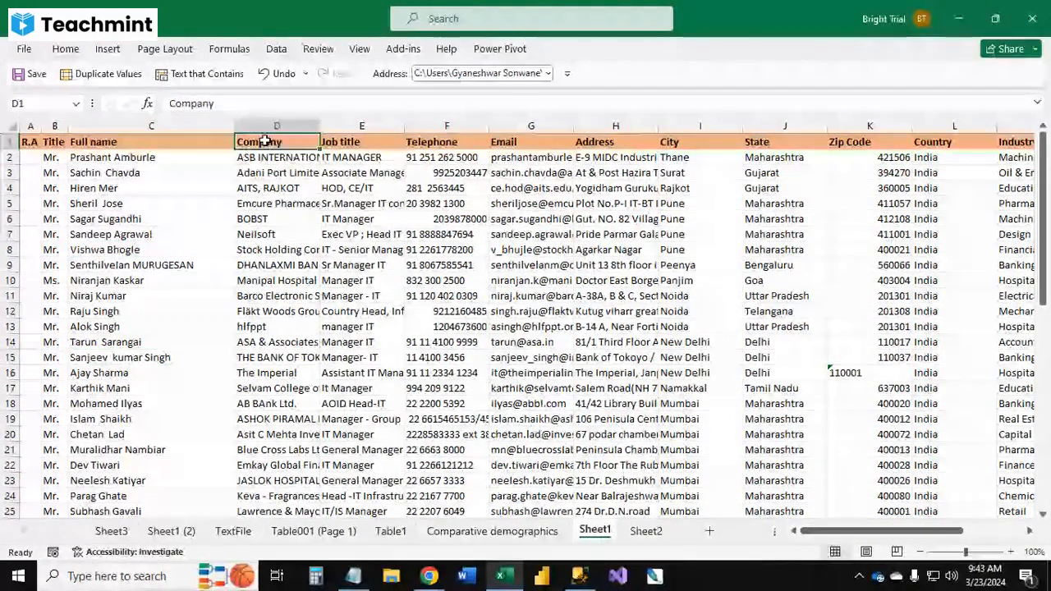
key(ctrl+space)
key(ctrl+minus)
key(ctrl+z)
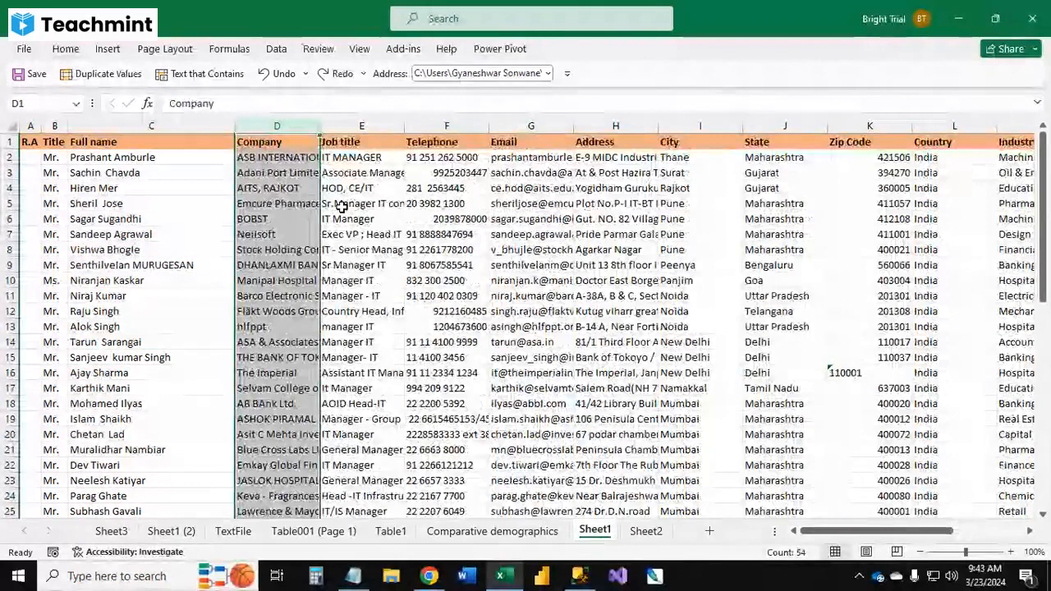
Step: Insert a helper column before Company with the header ds
key(ctrl+shift+plus)
key(Up)
text(ds)
key(Return)
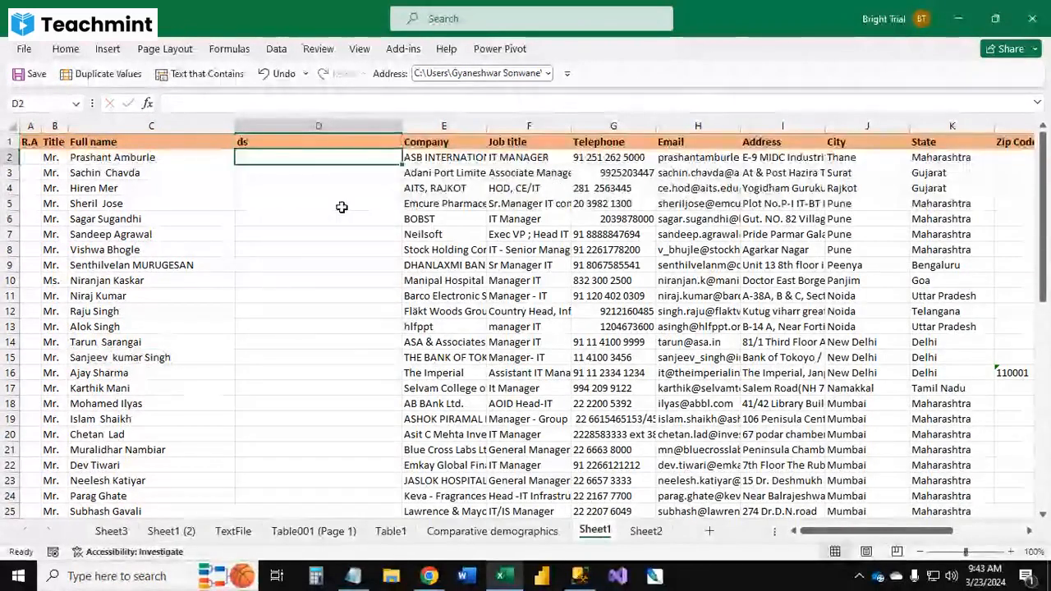
Step: Enter a TRIM formula in D2 that cleans the Full name in C2
text(=tri)
key(Tab)
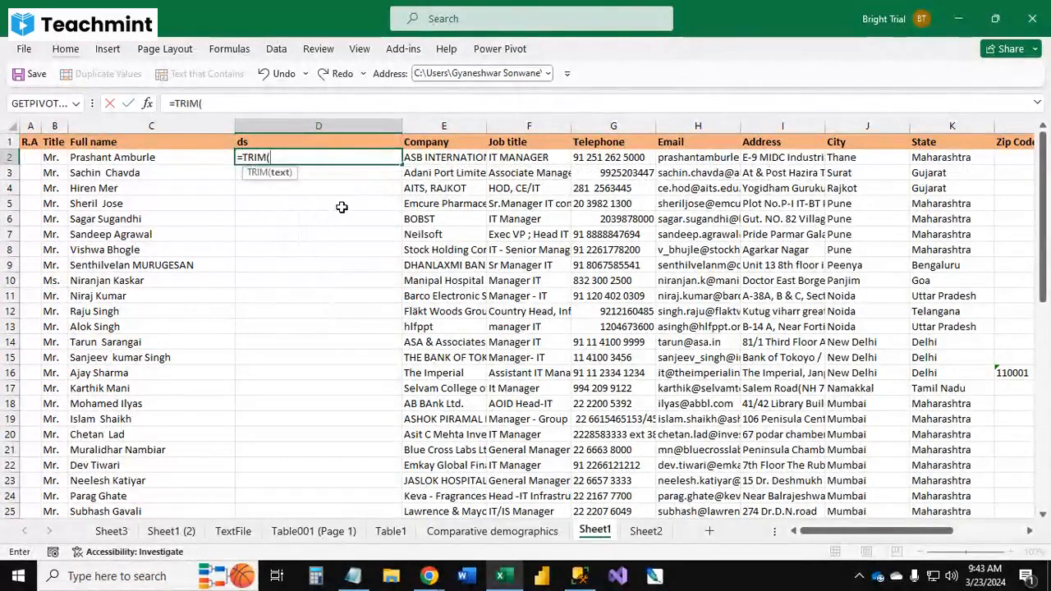
key(Left)
key(Return)
key(Left)
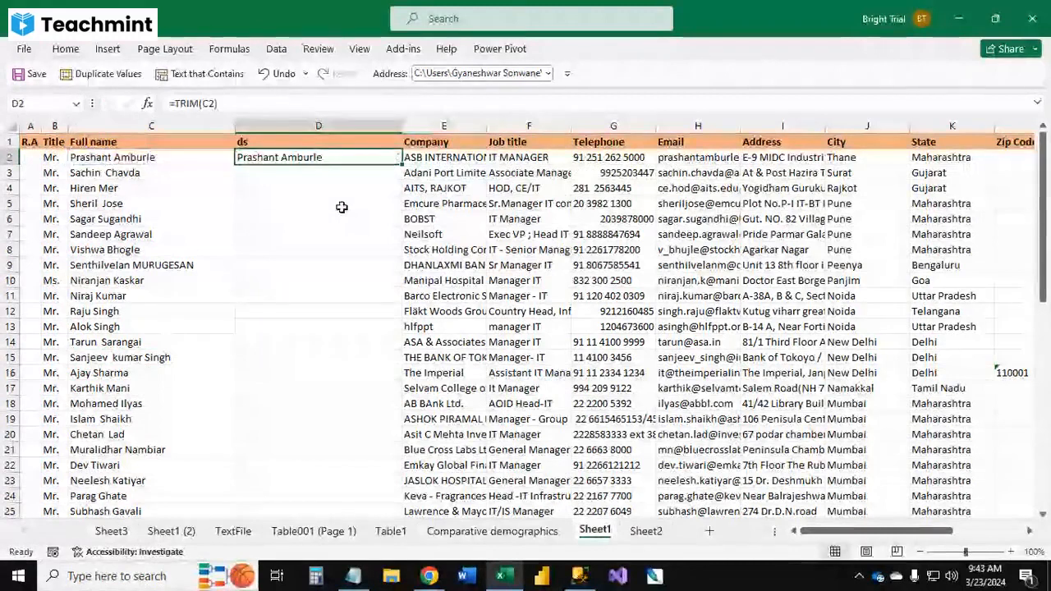
Step: Fill the TRIM formula down the helper column and convert it to values with Paste Special Values
key(ctrl+c)
key(Left)
key(ctrl+Down)
key(Right)
key(ctrl+shift+Up)
key(ctrl+v)
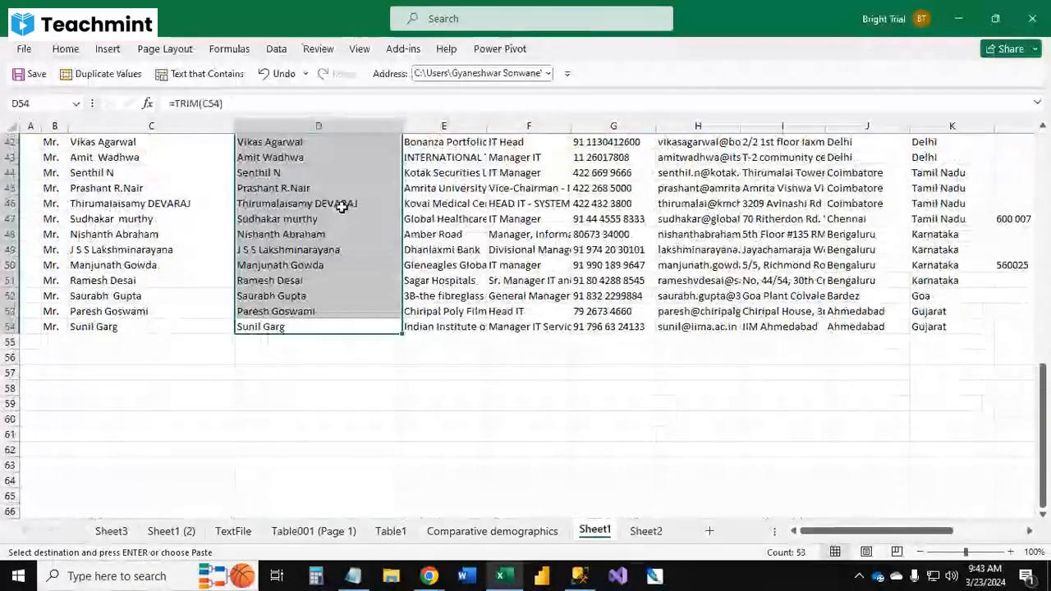
key(alt+e)
key(s)
key(v)
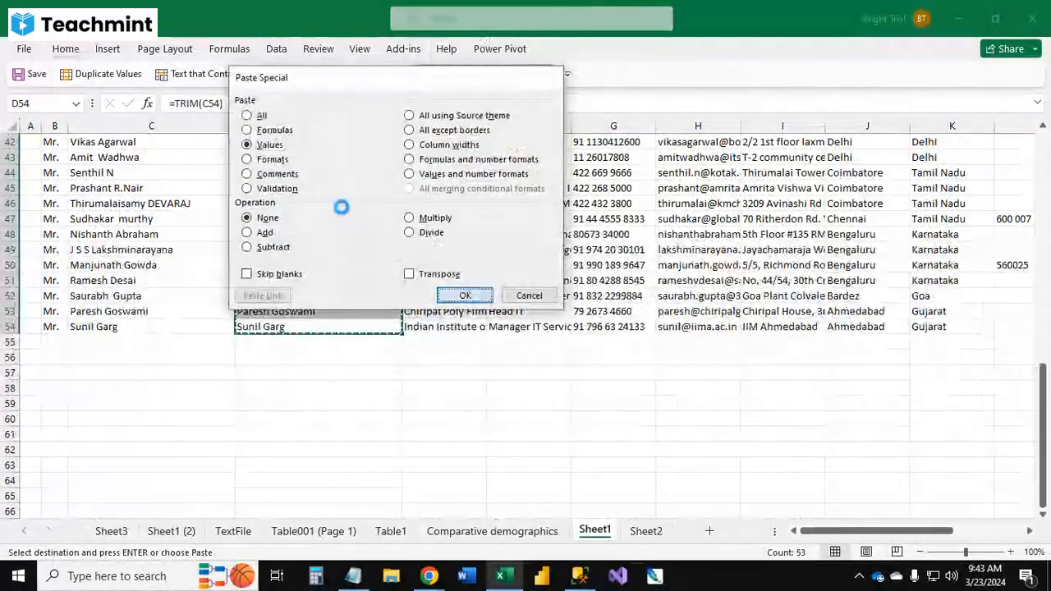
key(Return)
Step: Replace the Full name column with the trimmed values and remove the helper column
key(ctrl+Up)
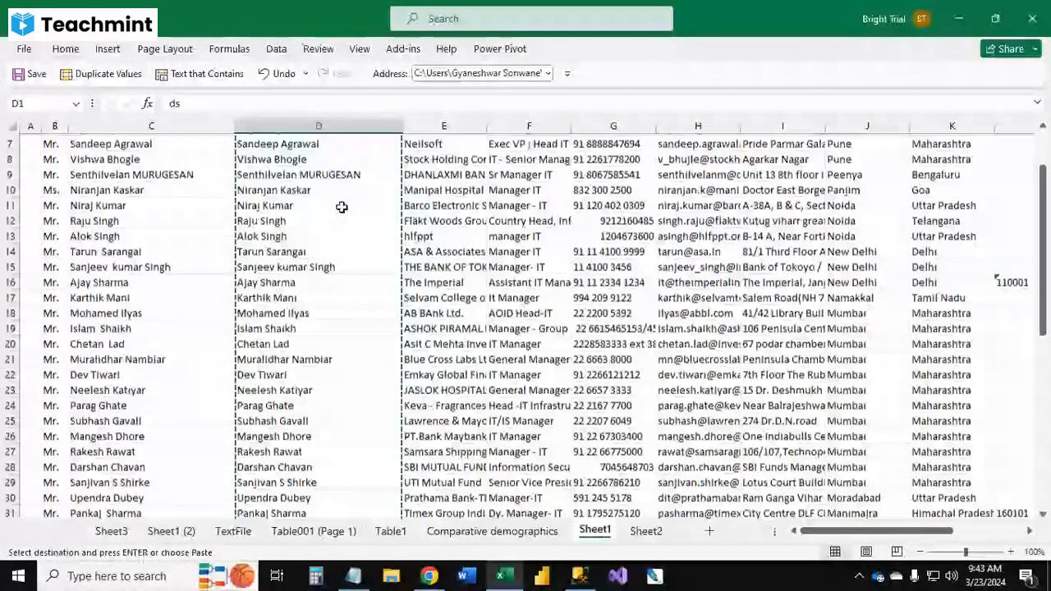
key(Escape)
key(Down)
key(Left)
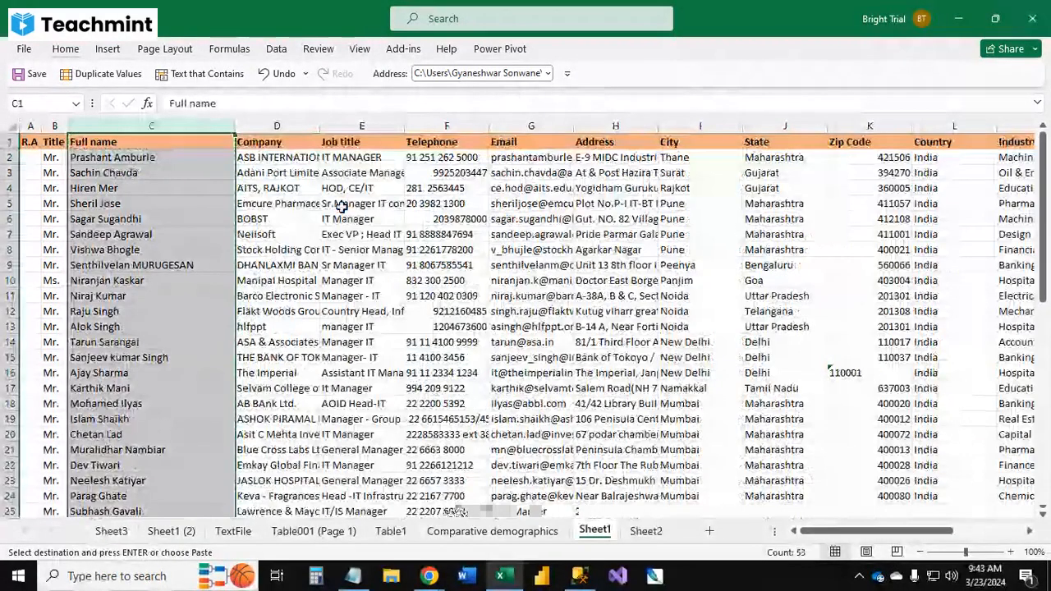
key(Left)
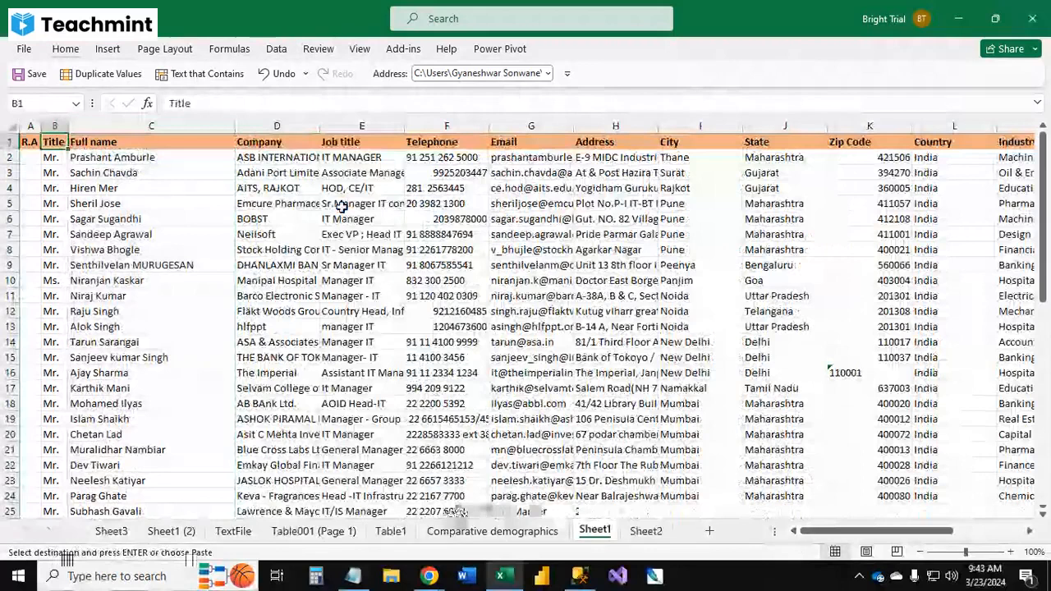
key(Escape)
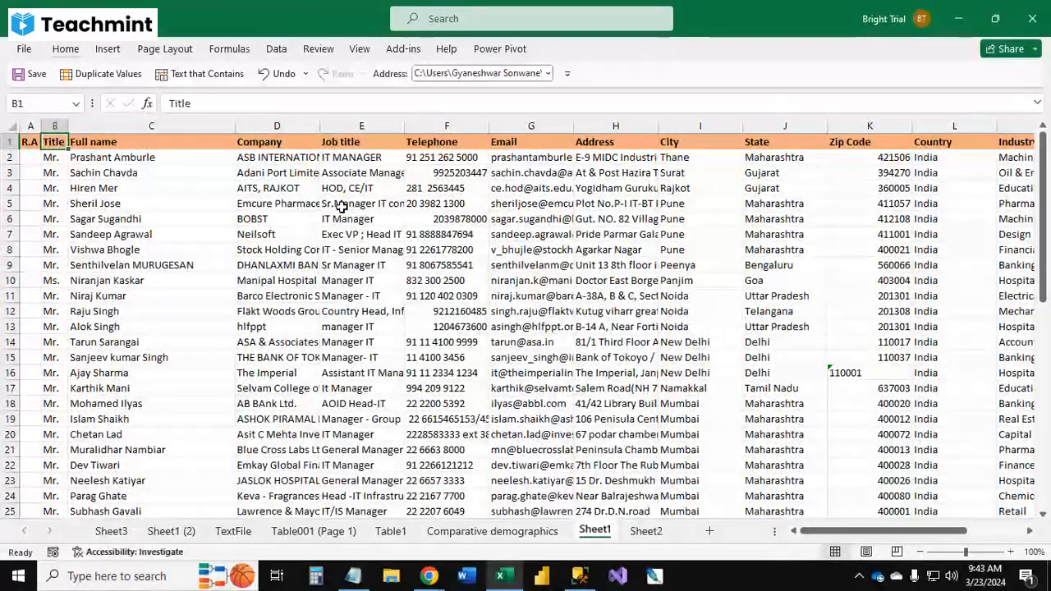
Step: Insert two blank columns before the Company column
click(281, 203)
key(ctrl+space)
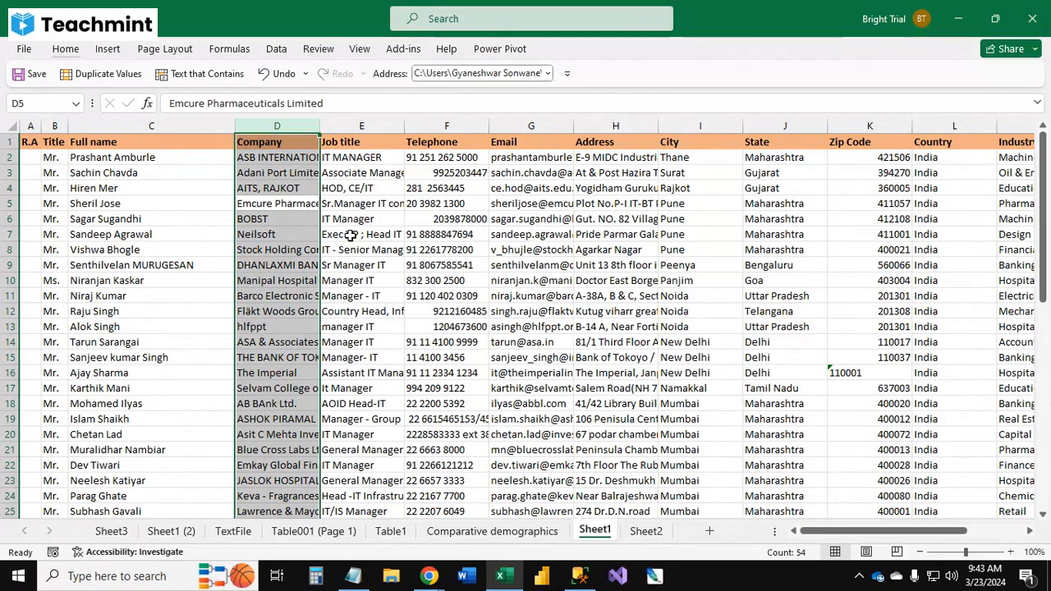
key(ctrl+shift+plus)
key(ctrl+shift+plus)
Step: Split the Full name column into separate name columns with Text to Columns using the Space delimiter, treating consecutive delimiters as one
click(150, 234)
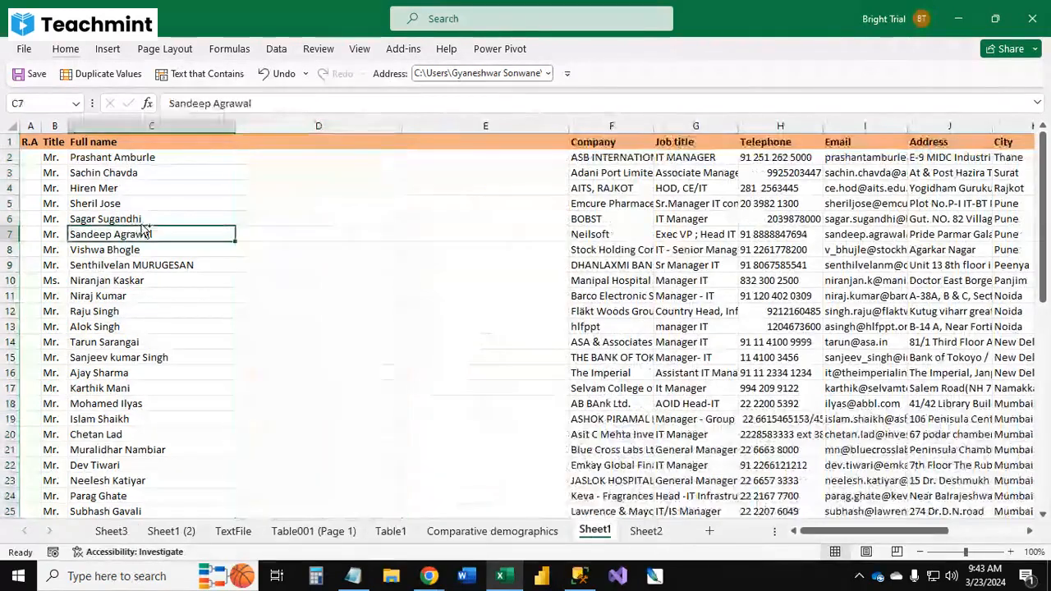
click(149, 125)
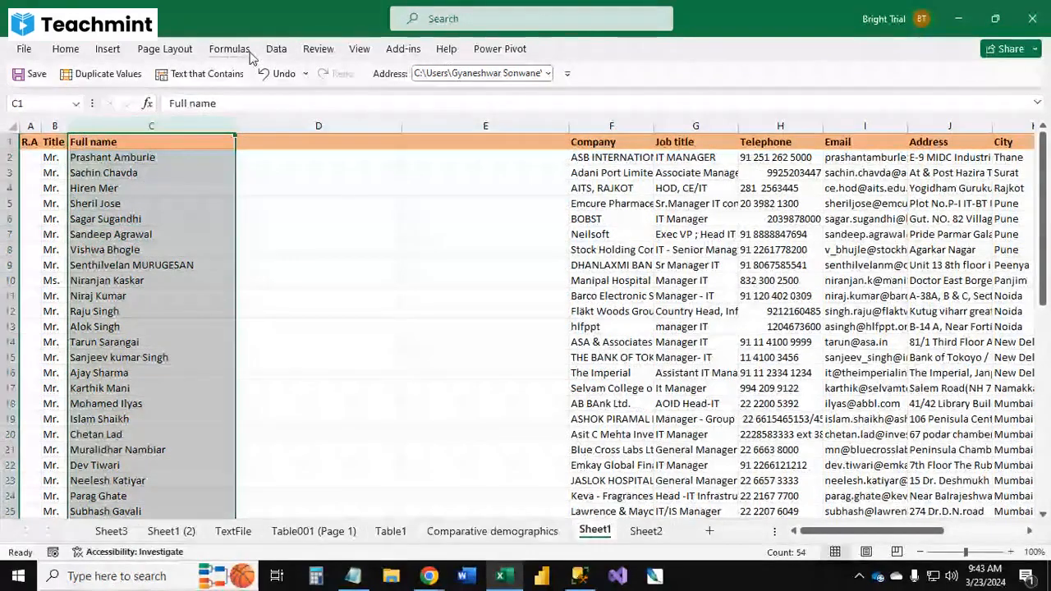
click(277, 51)
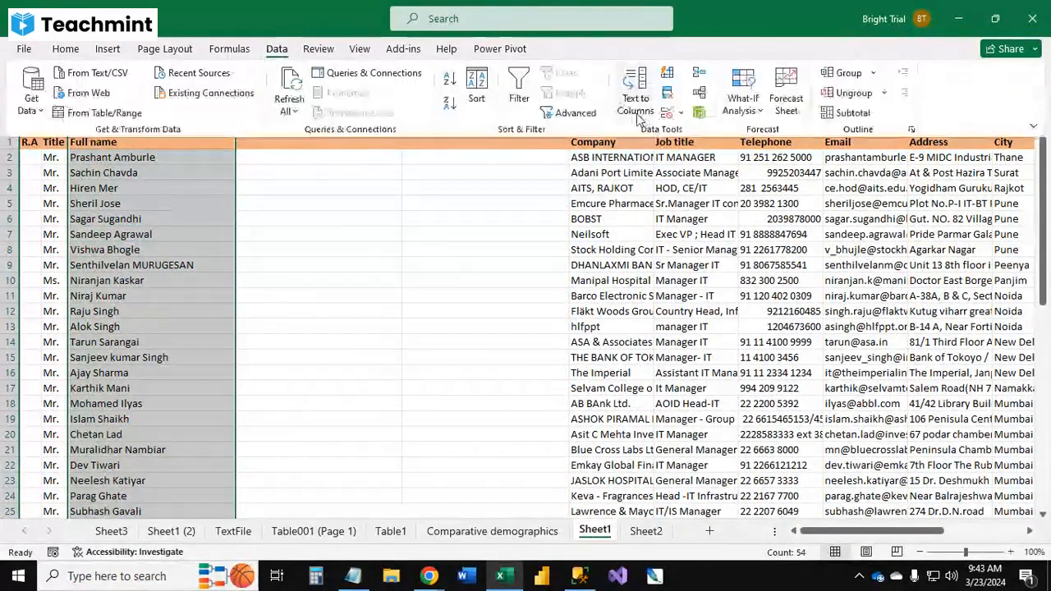
click(635, 109)
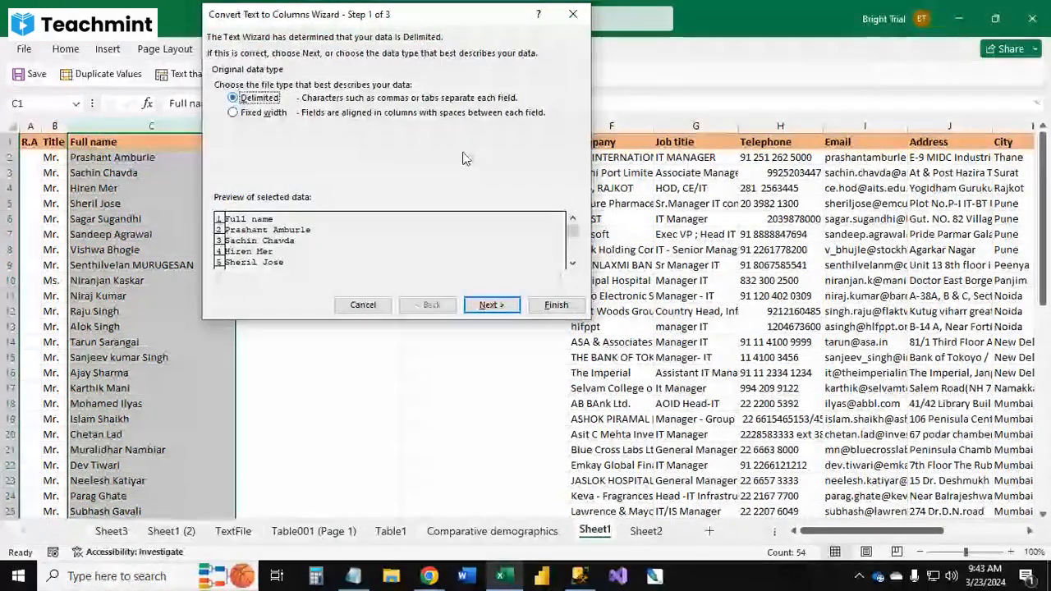
key(Return)
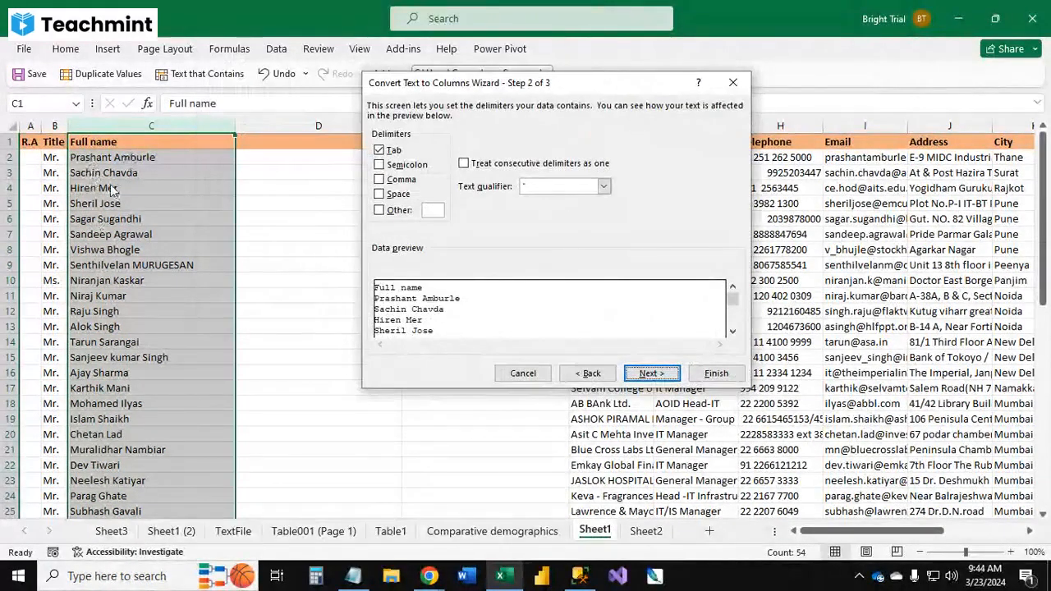
click(394, 151)
click(399, 194)
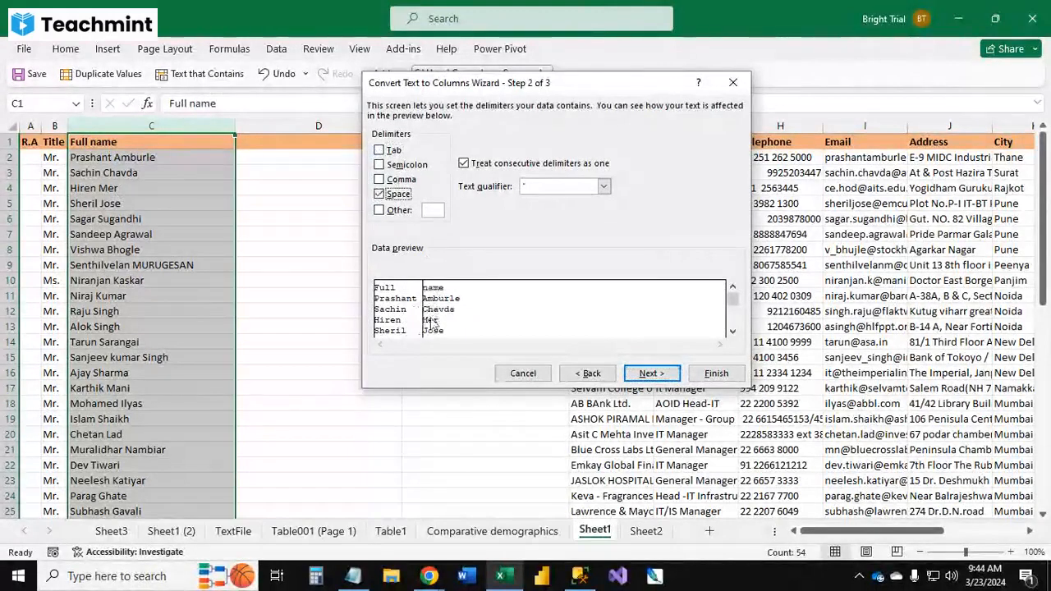
click(648, 374)
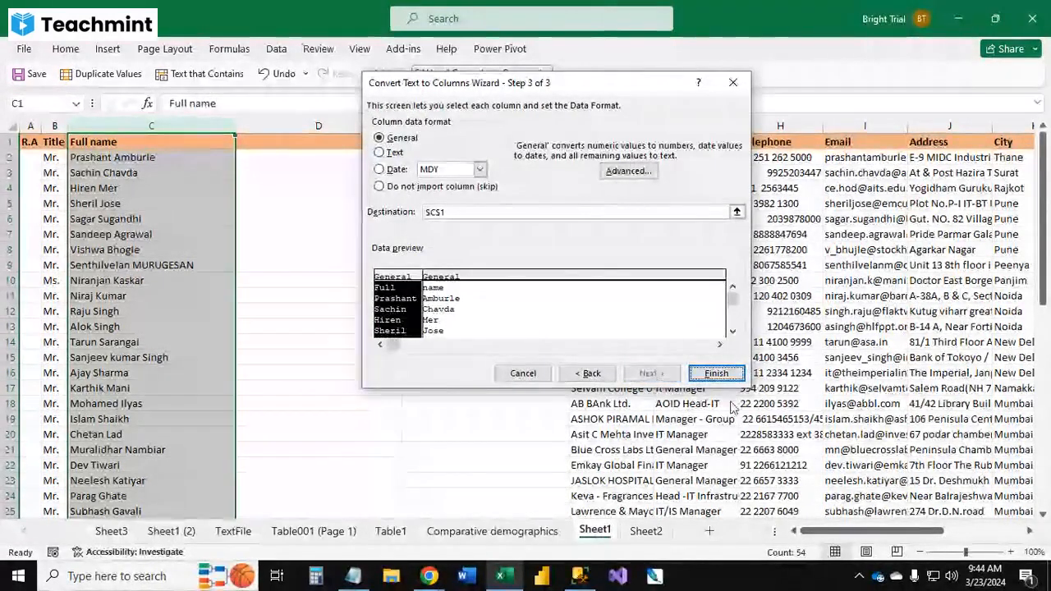
key(Return)
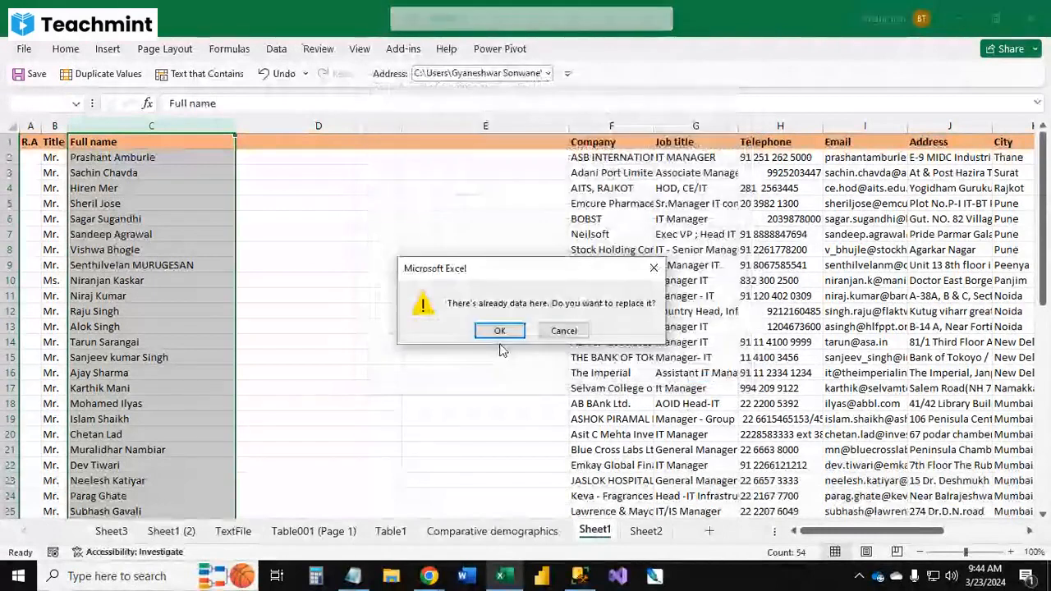
click(499, 331)
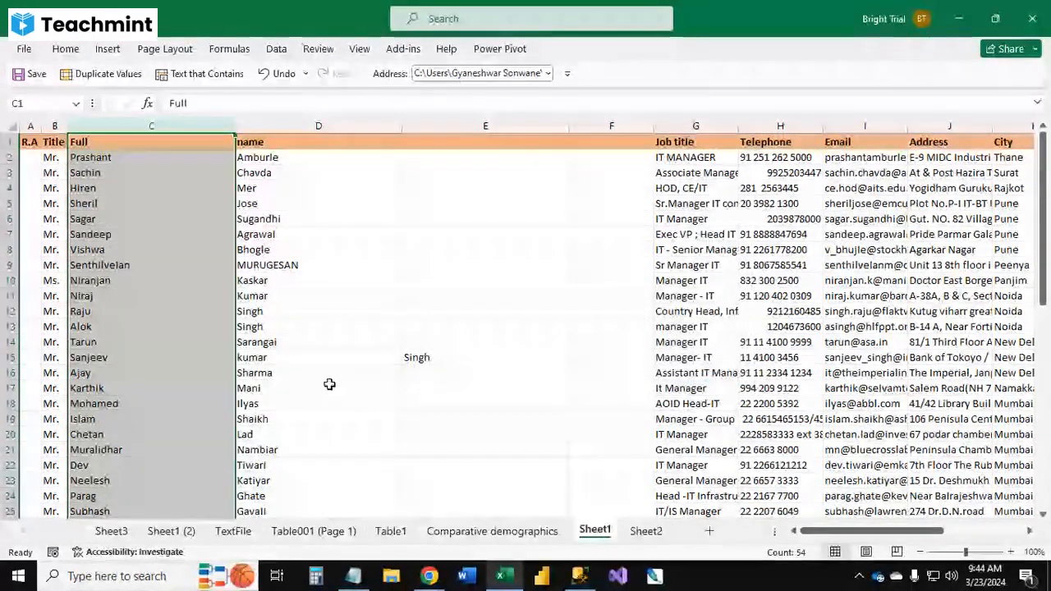
Step: Delete the stray third name part Singh from E15
click(417, 359)
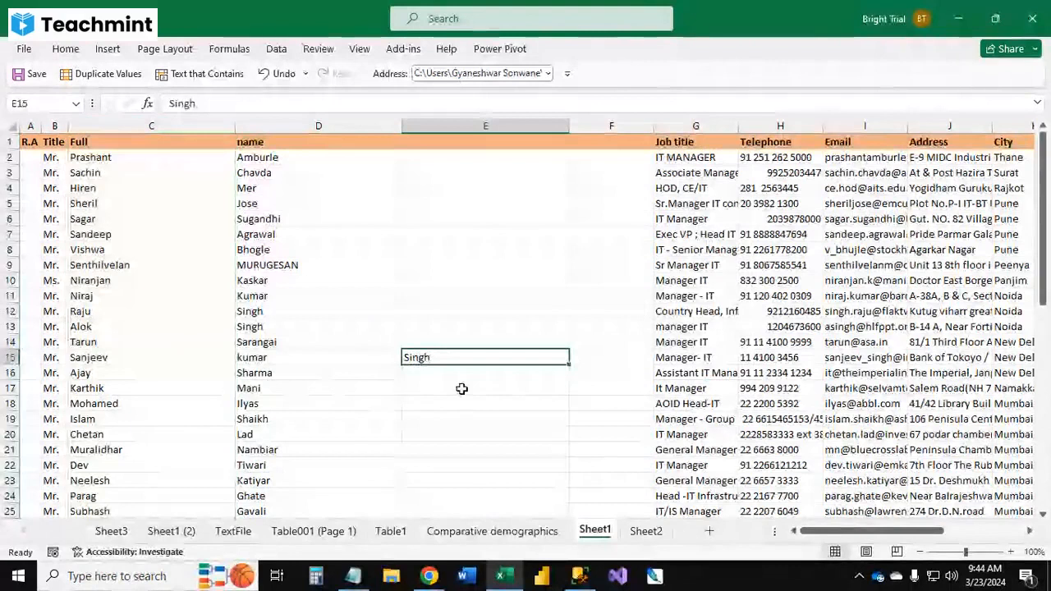
key(Delete)
click(383, 388)
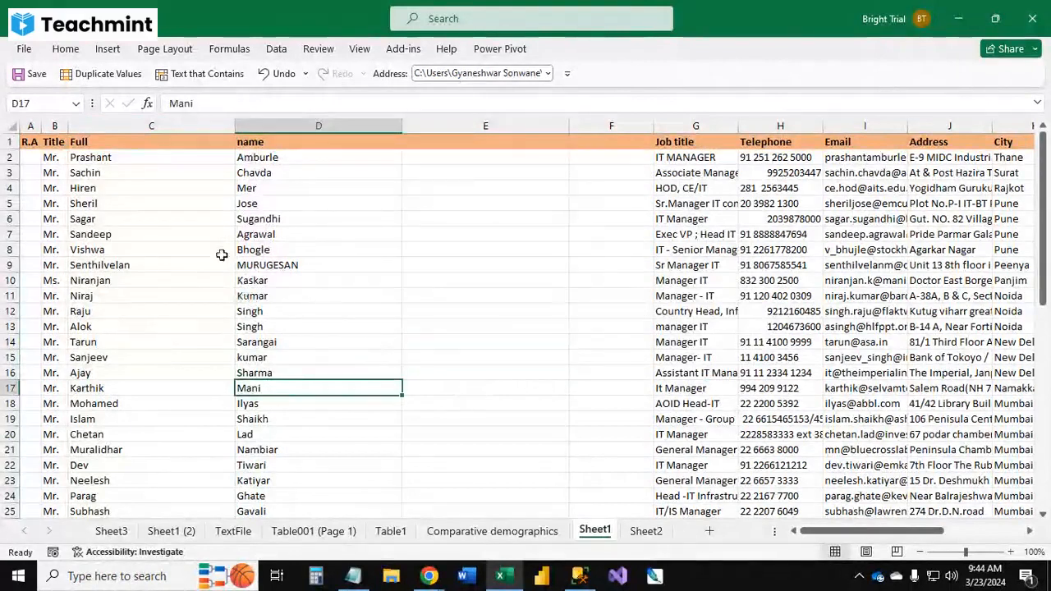
Step: Move the surname Shirke from E29 into D29, replacing the single initial there
scroll(249, 372, down, 5)
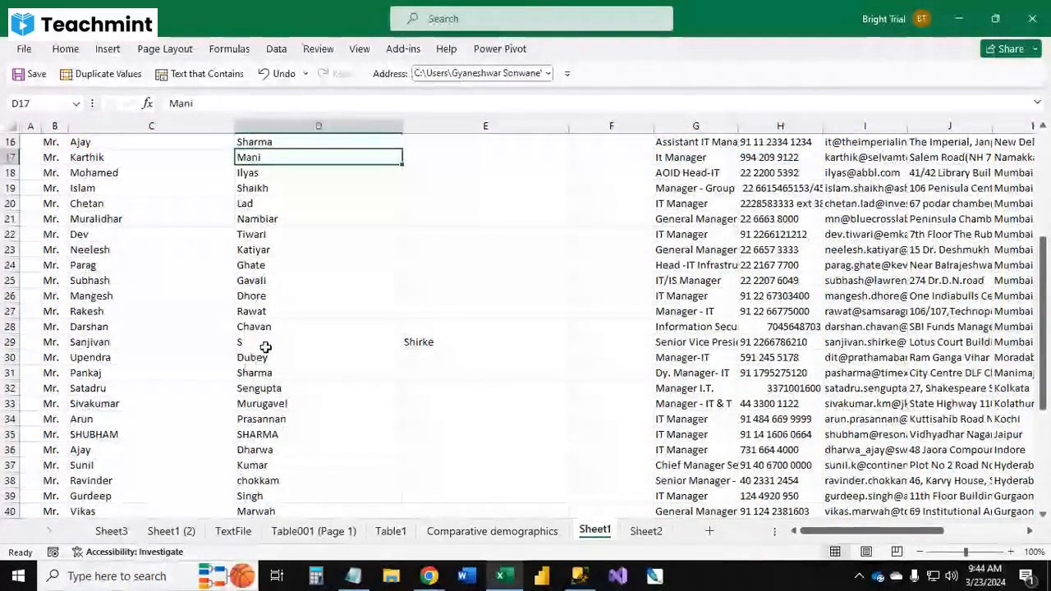
click(264, 342)
text(S)
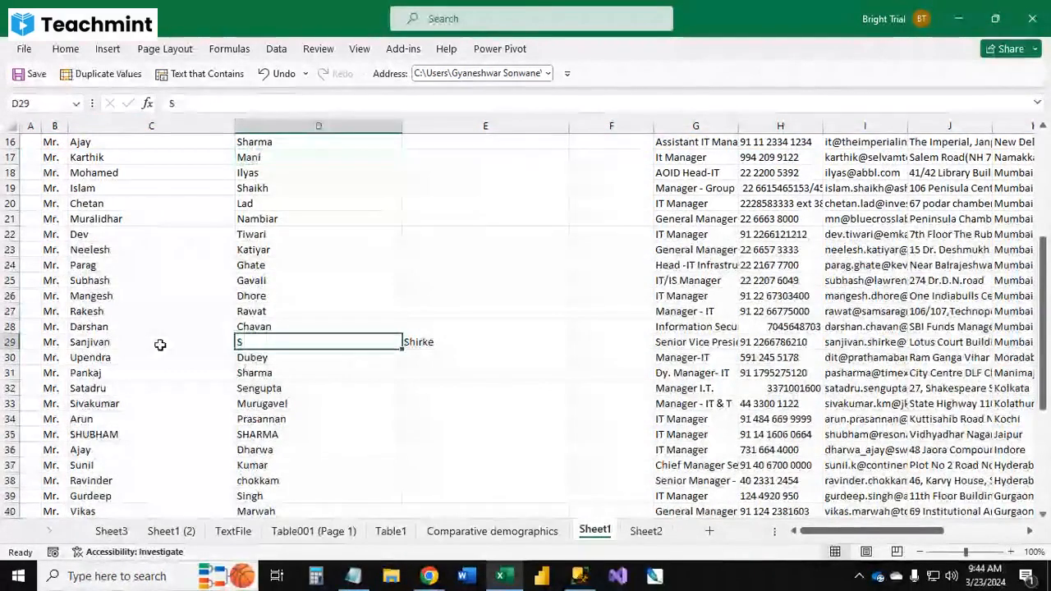
click(425, 343)
key(ctrl+x)
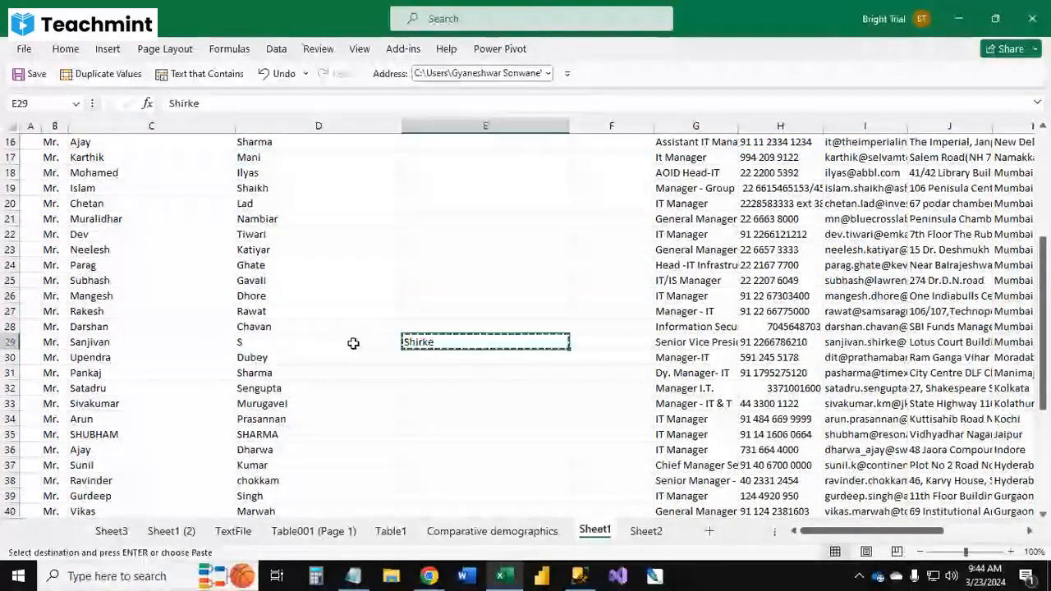
click(353, 344)
key(ctrl+v)
scroll(348, 323, up, 5)
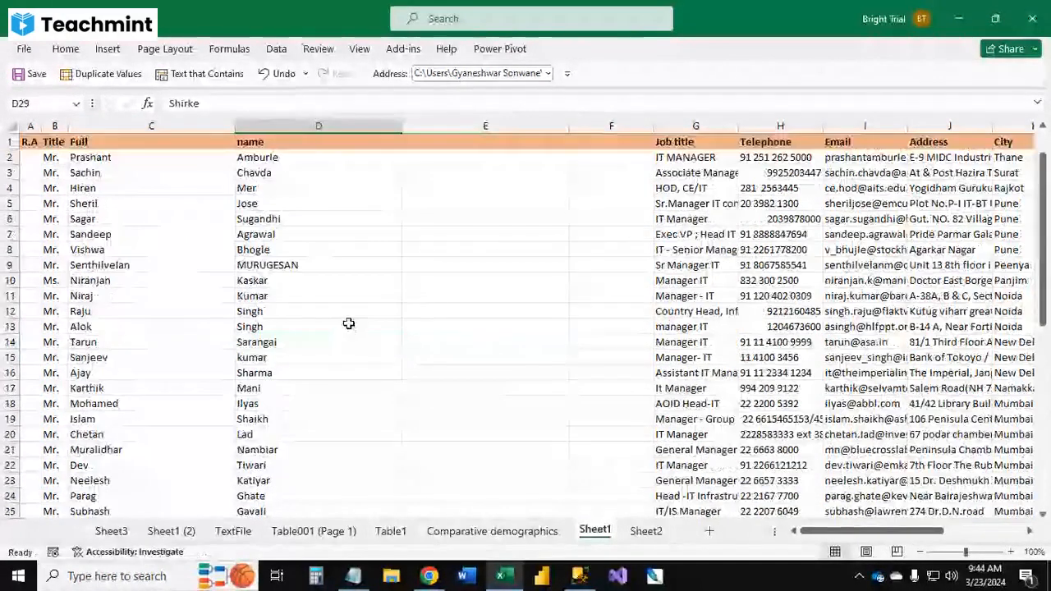
Step: Widen the Email column so the full addresses show
click(90, 141)
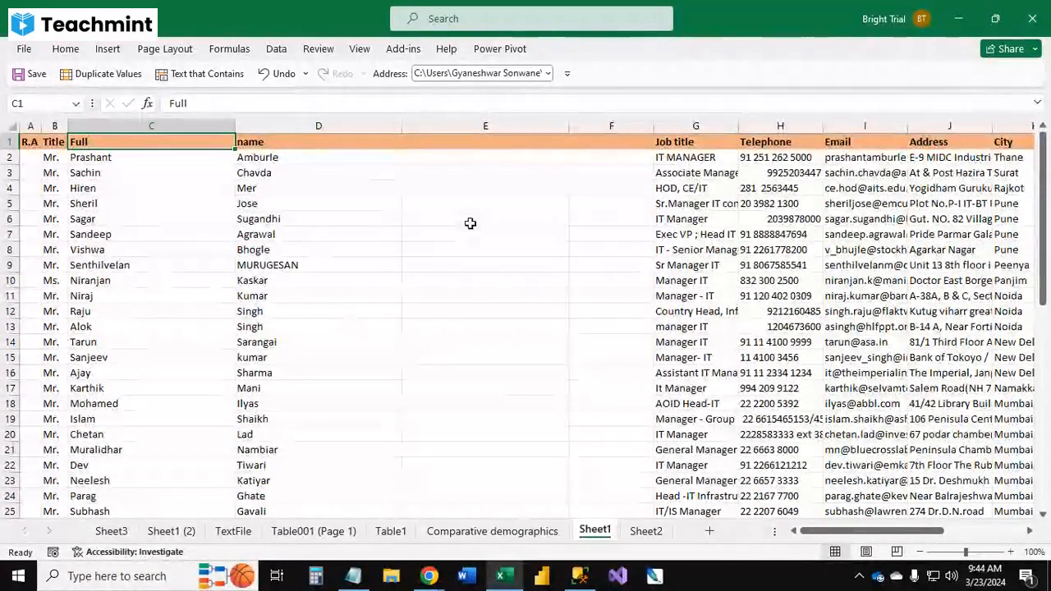
click(851, 141)
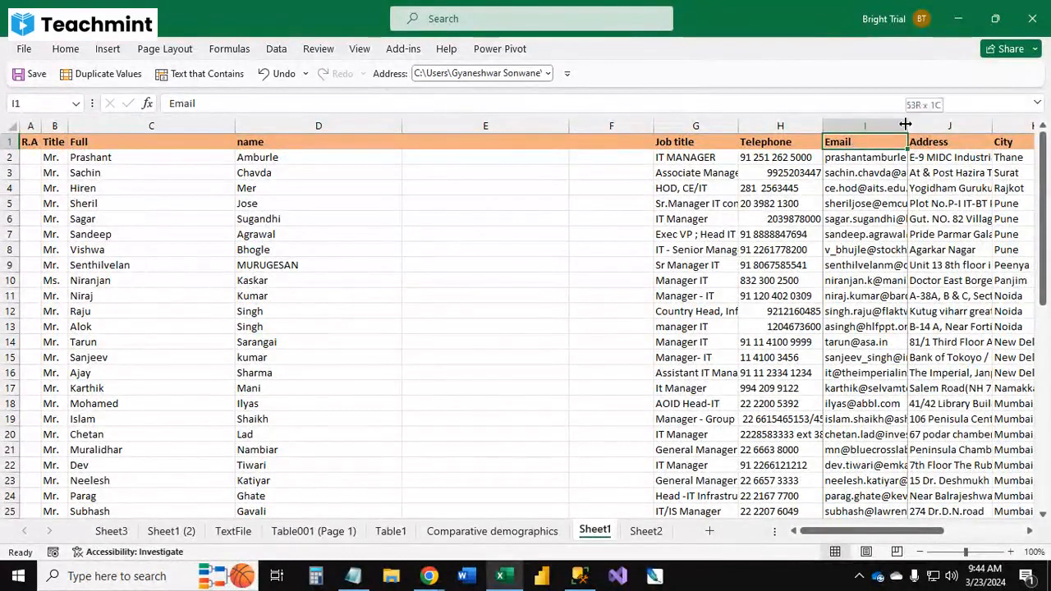
drag(907, 125, 997, 128)
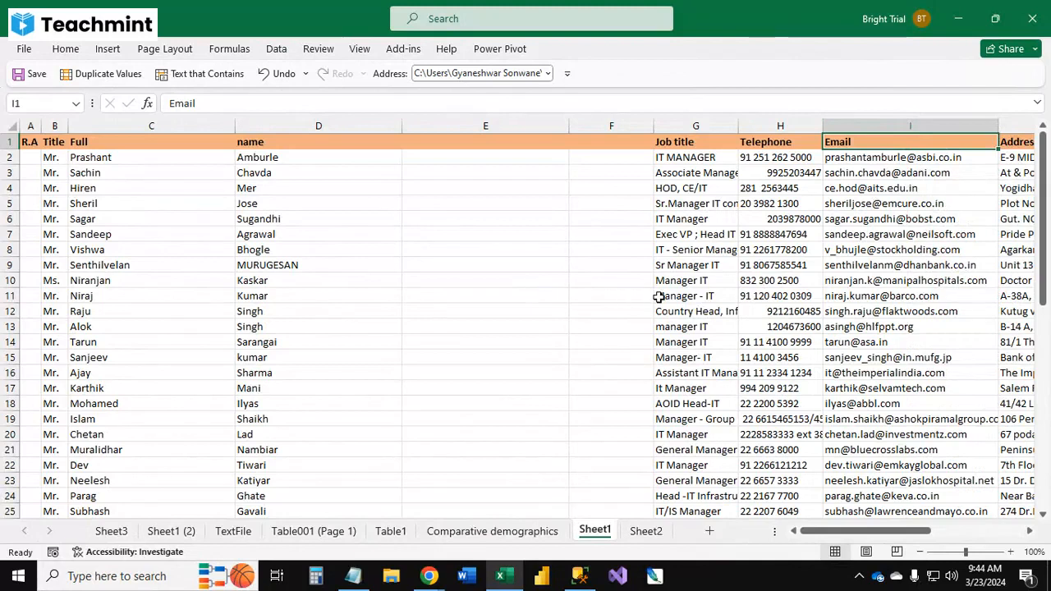
Step: Insert three blank columns between the Email and Address columns
key(Right)
key(Right)
key(Right)
key(Right)
key(Right)
key(Right)
key(Left)
key(Left)
key(Left)
key(Left)
key(Left)
key(ctrl+space)
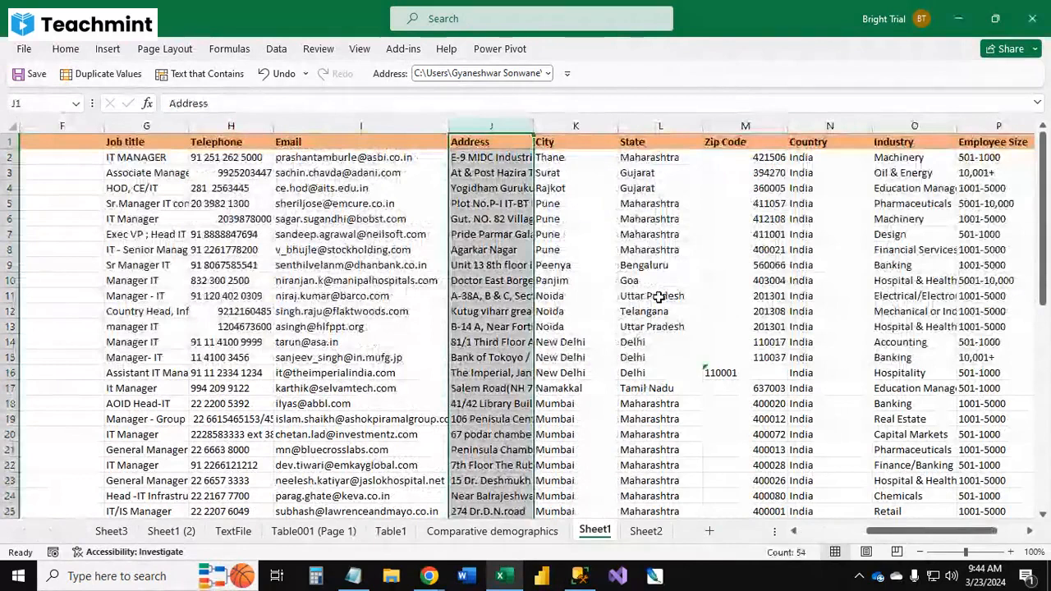
key(ctrl+shift+equal)
key(ctrl+shift+equal)
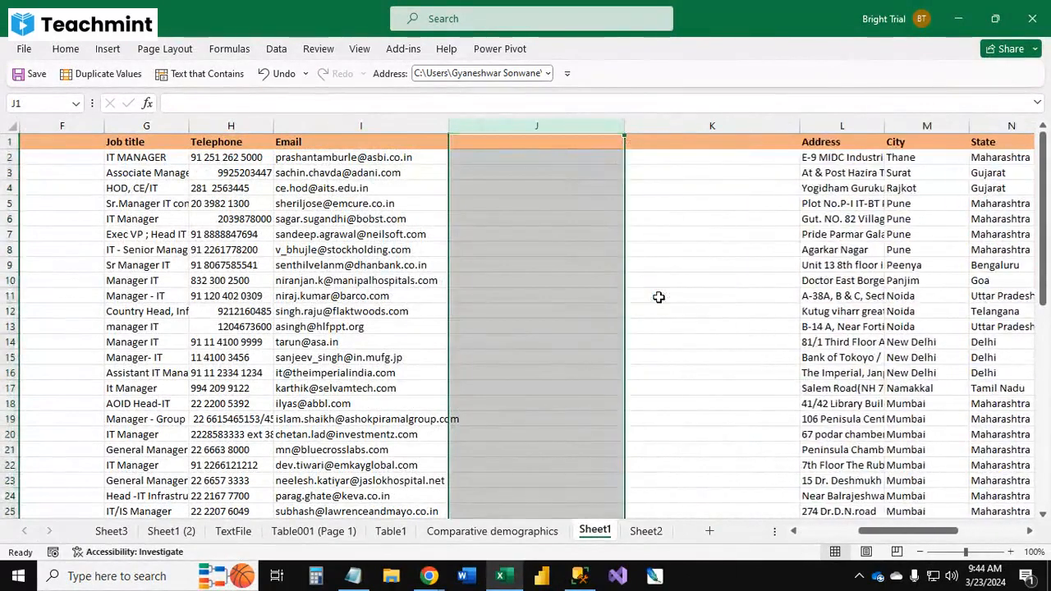
key(ctrl+shift+equal)
key(Left)
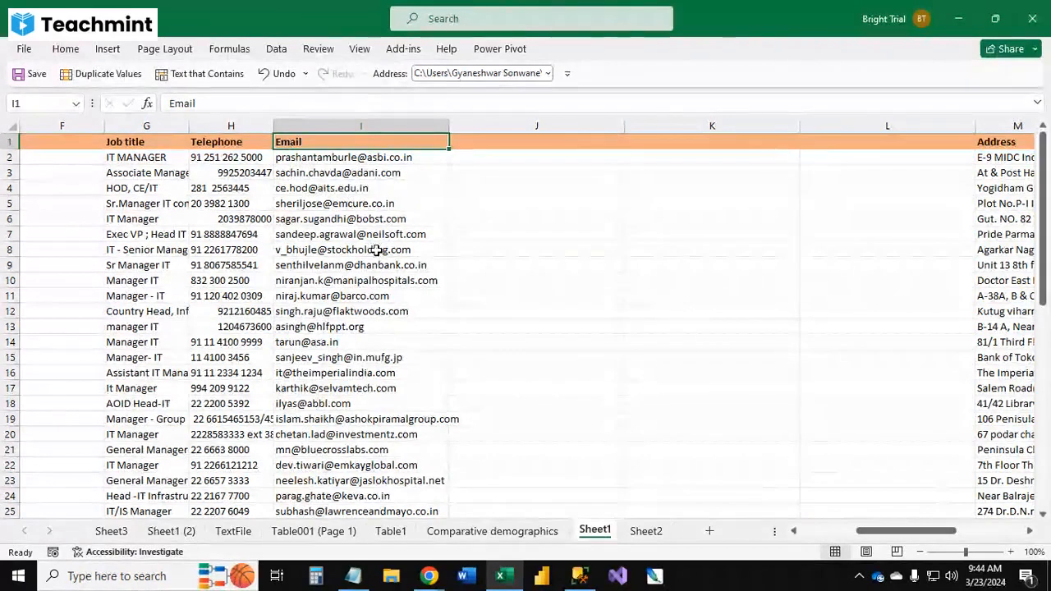
Step: Split the Email column at the @ sign with Text to Columns using @ as the Other delimiter, replacing existing data
click(357, 124)
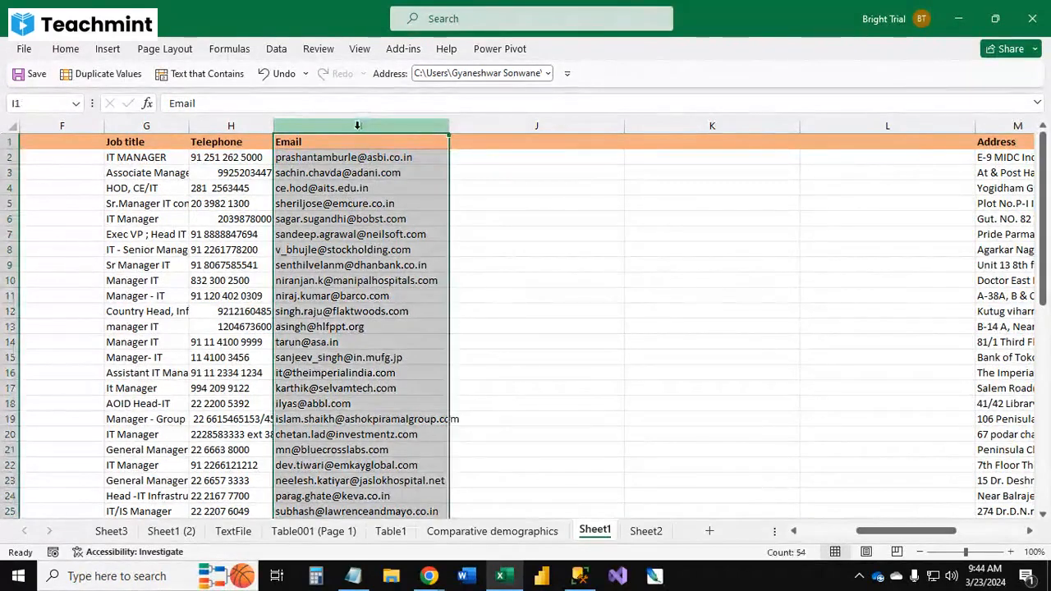
click(276, 51)
click(633, 94)
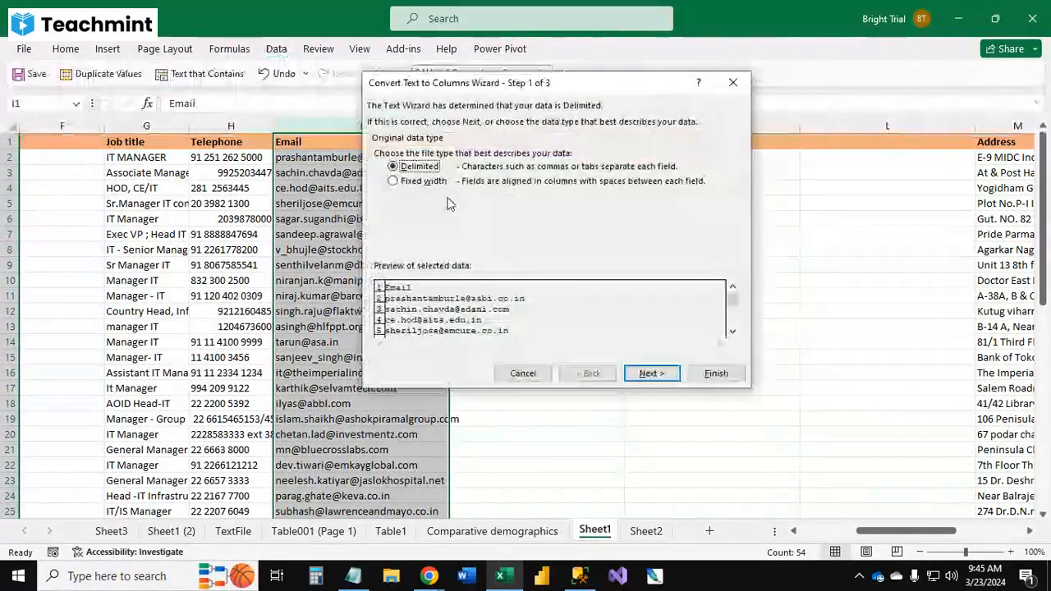
click(648, 374)
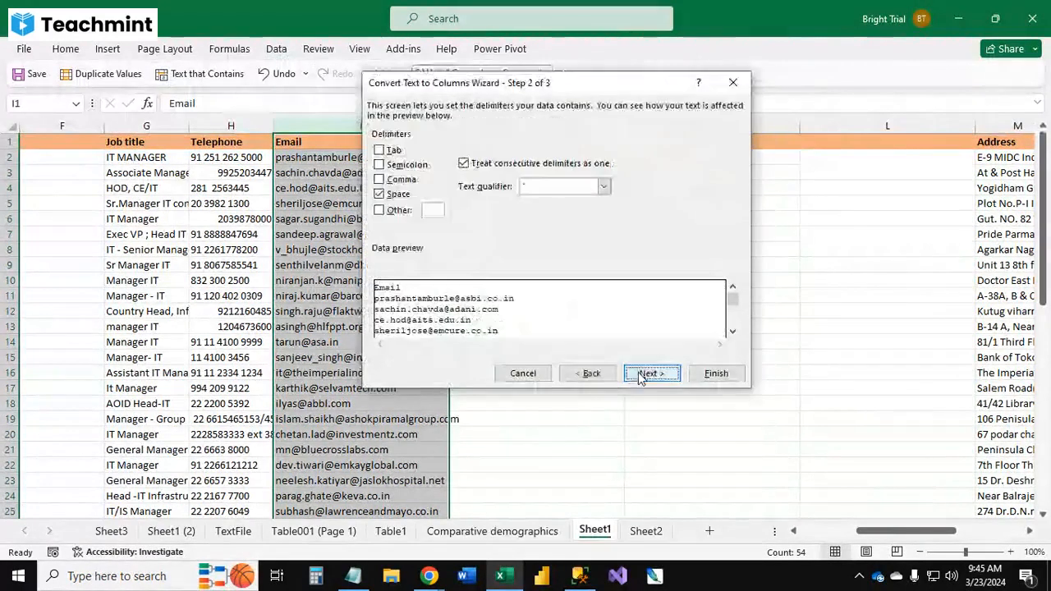
click(388, 196)
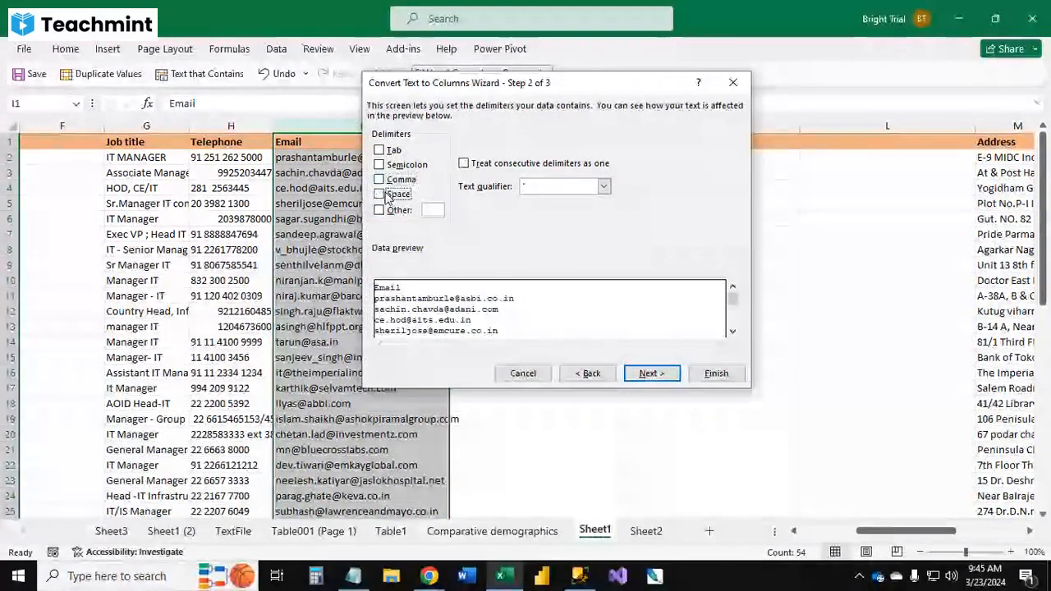
click(432, 210)
text(@)
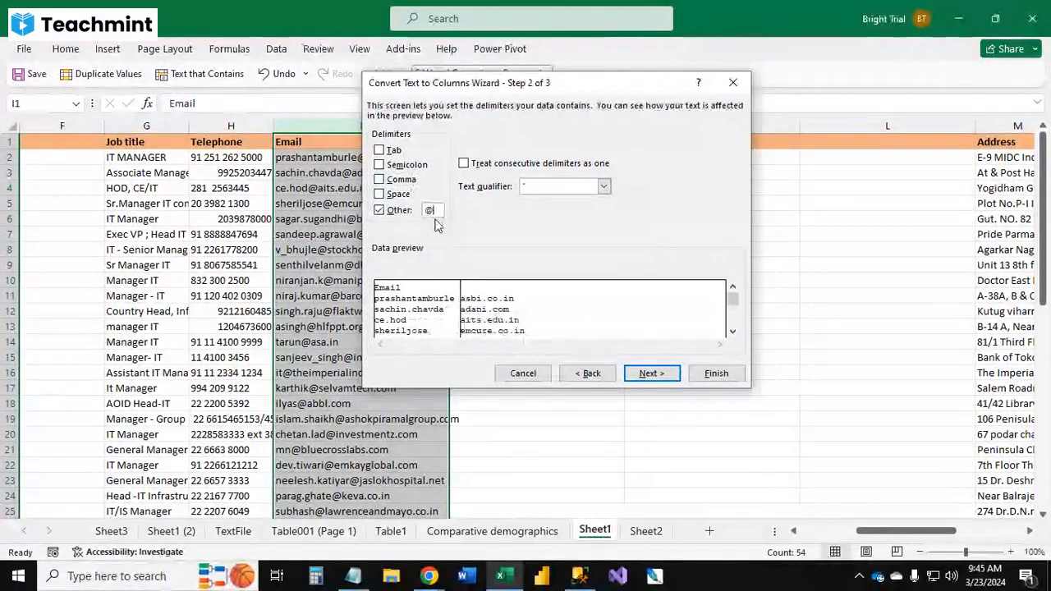
click(649, 375)
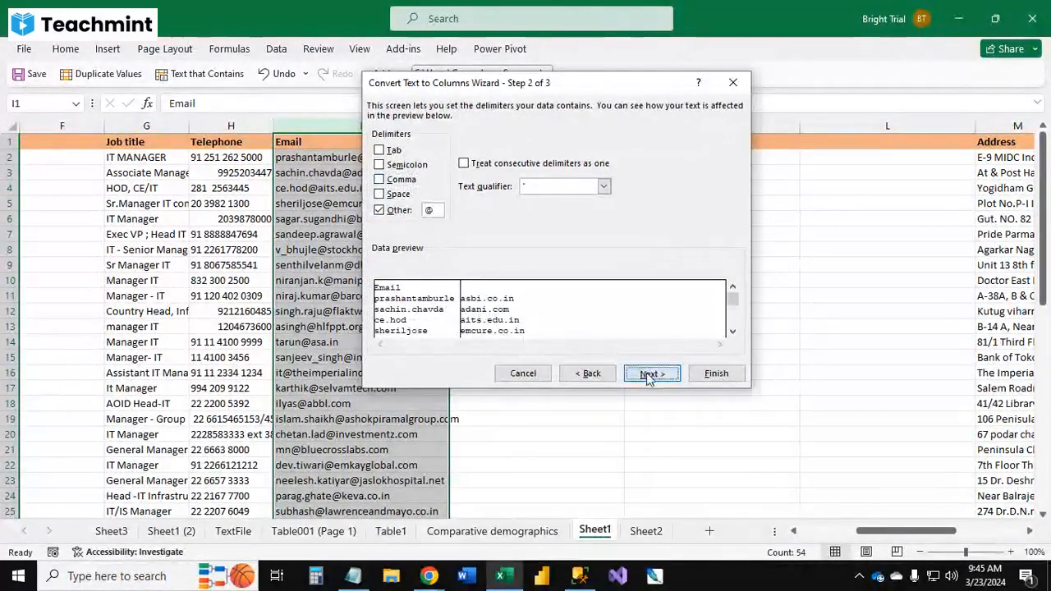
click(715, 372)
click(499, 331)
Step: Scroll through the split email user names and domains to check every row
click(517, 289)
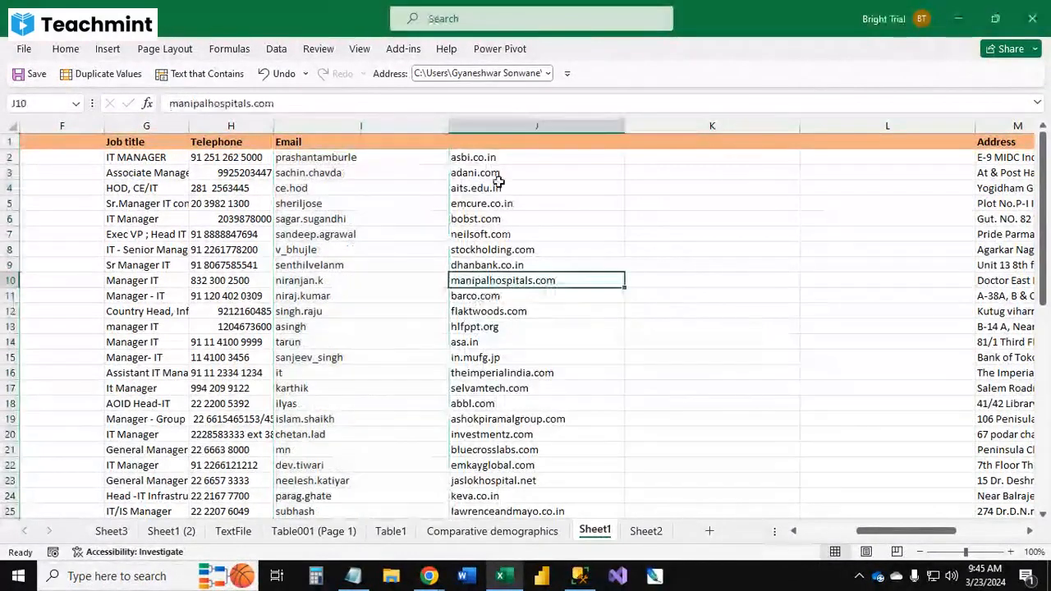
click(497, 136)
scroll(497, 359, down, 1)
scroll(497, 359, down, 6)
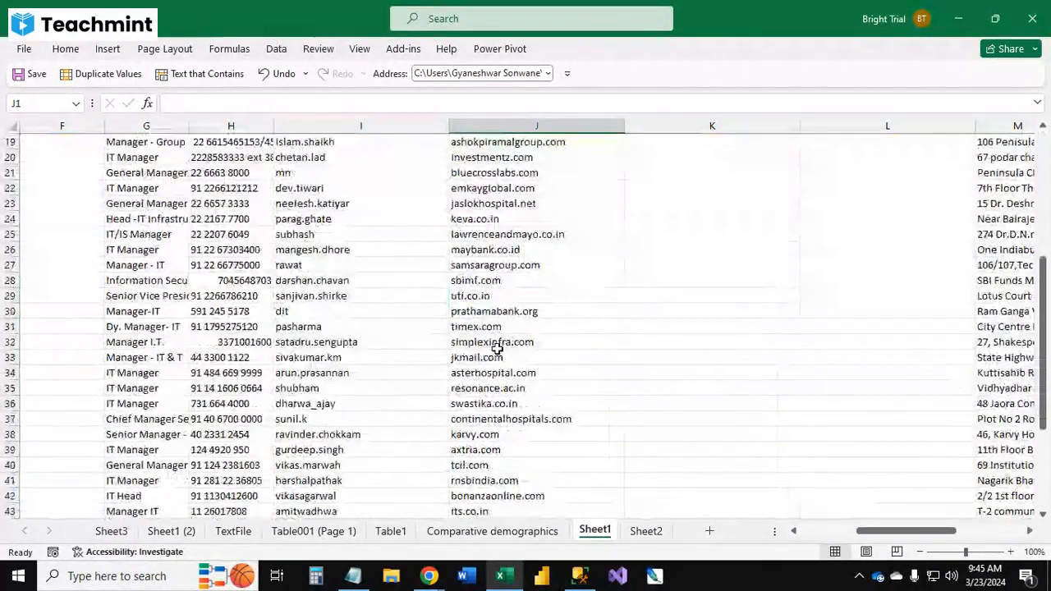
scroll(497, 351, down, 6)
scroll(489, 312, down, 2)
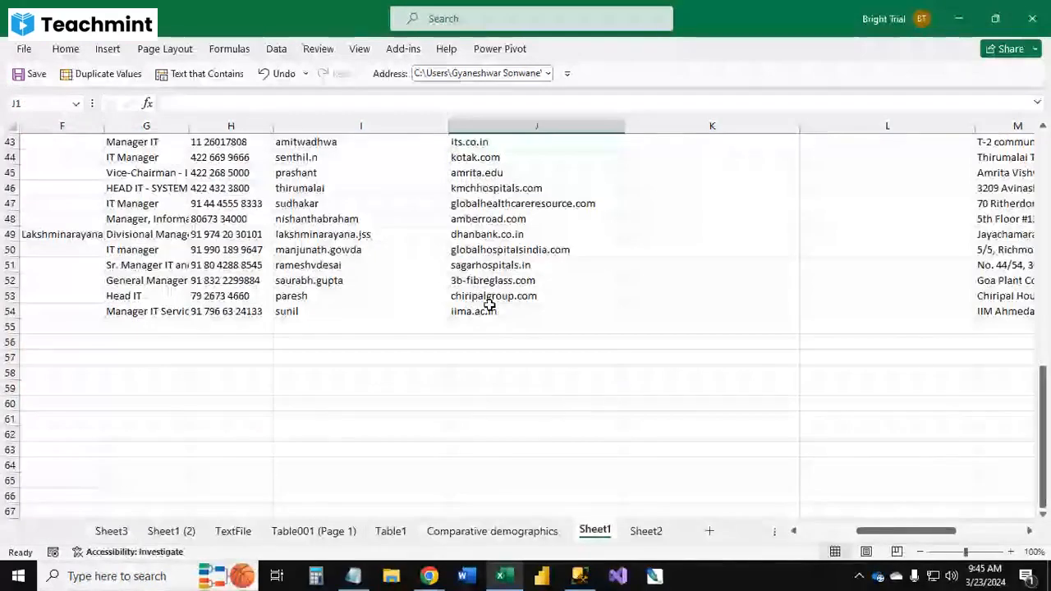
scroll(490, 303, up, 14)
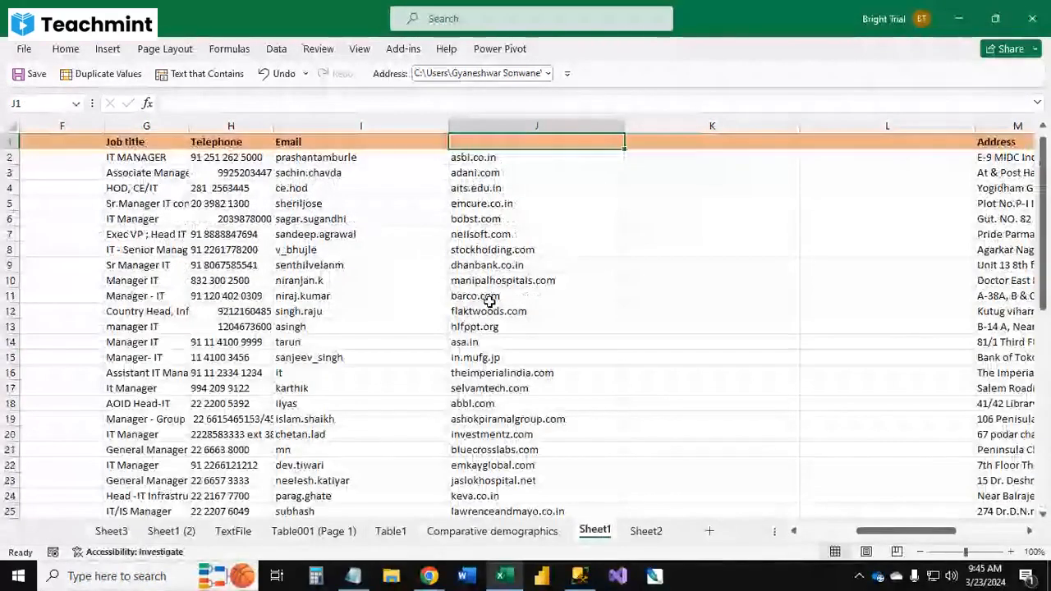
Step: Try to run Text to Columns with only the empty cell J1 selected
click(276, 48)
click(633, 106)
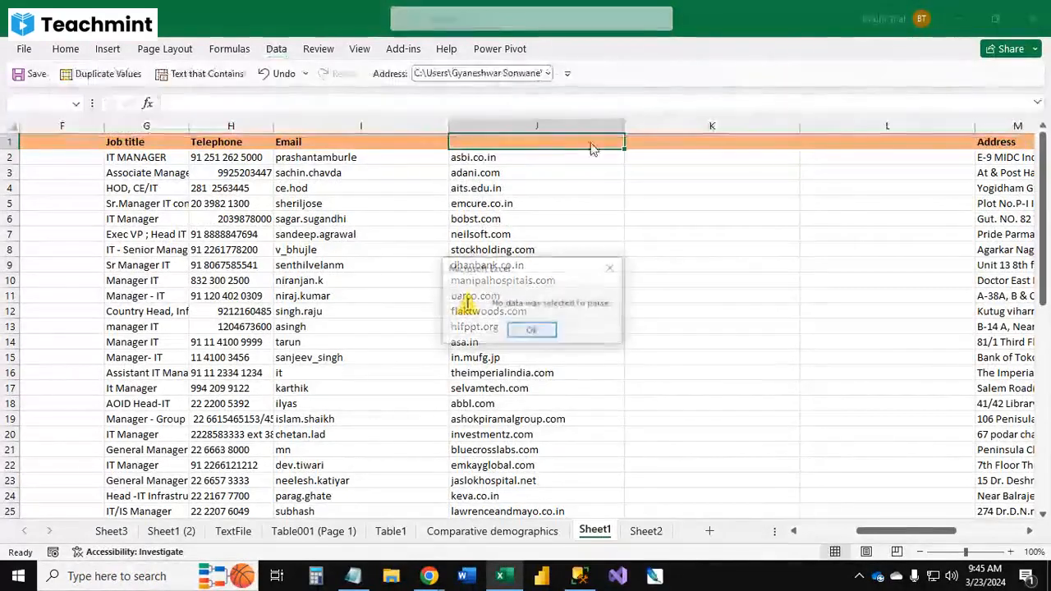
click(551, 333)
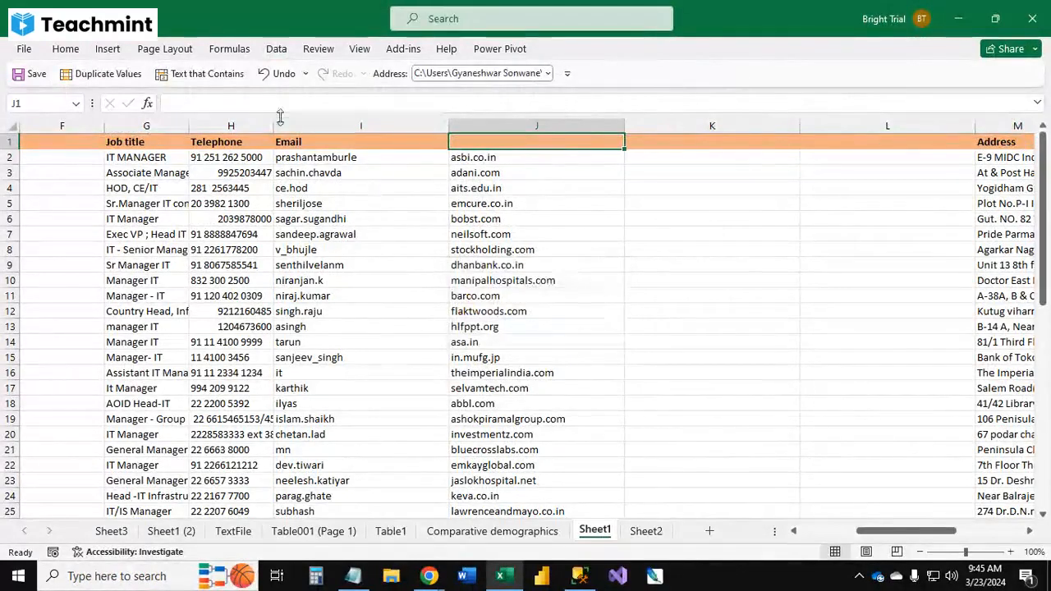
click(277, 48)
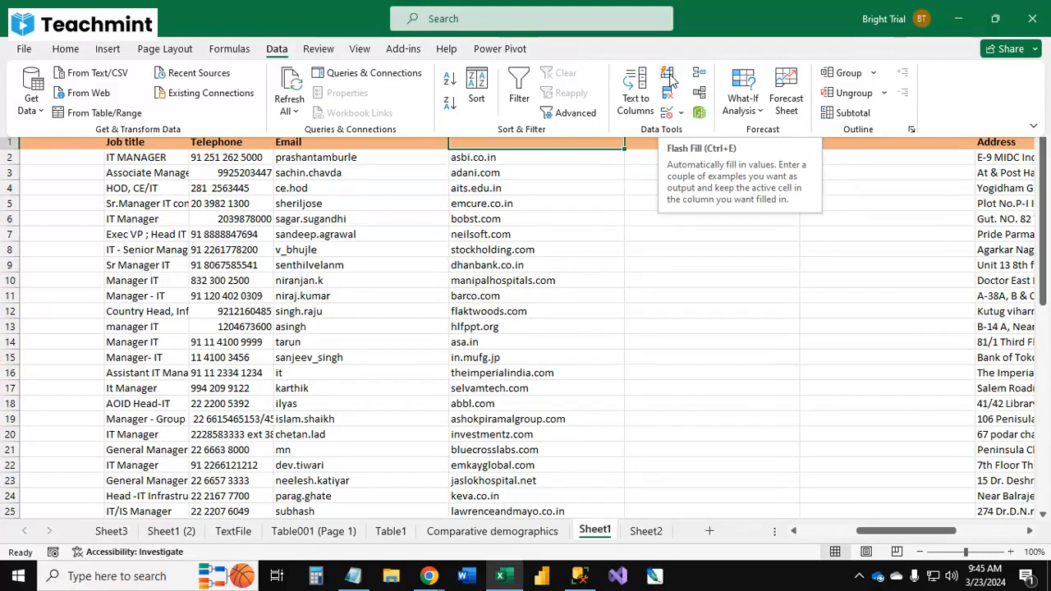
Step: Insert two blank columns between the first-name column and the last-name column
click(351, 310)
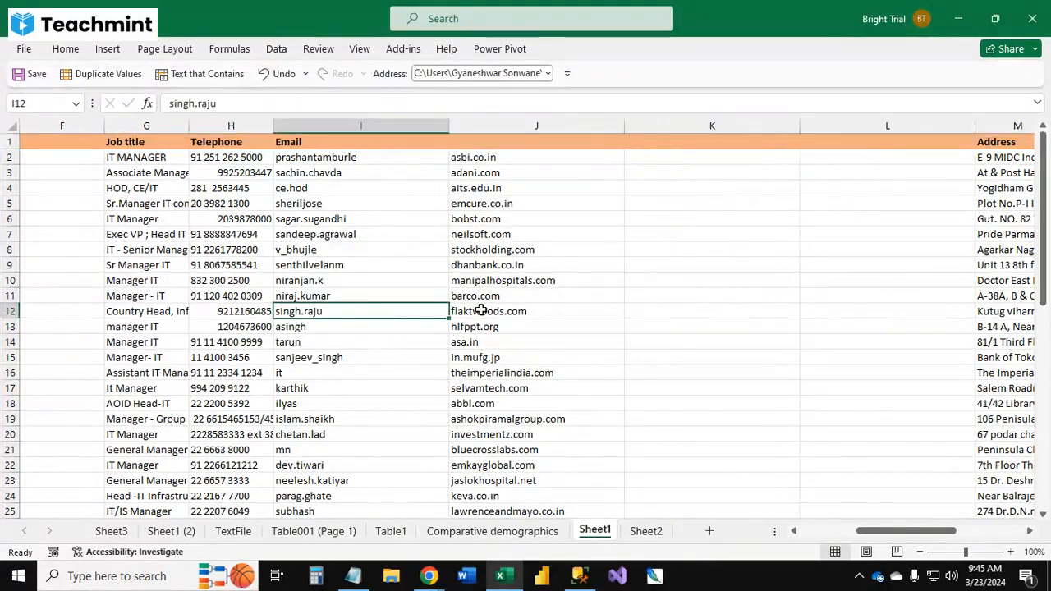
key(ctrl+Home)
key(Right)
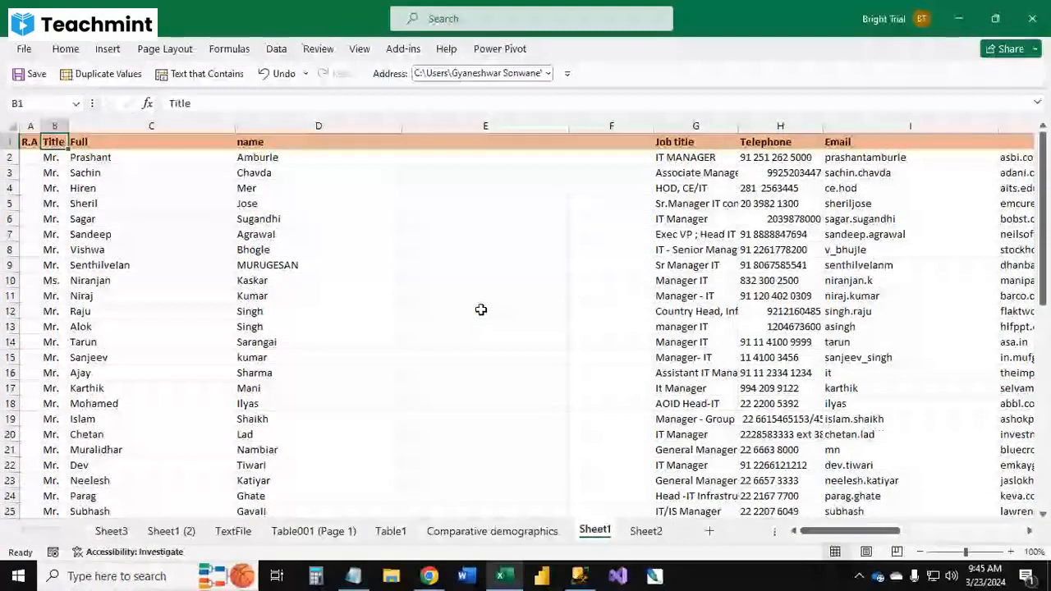
key(Right)
key(Right)
key(ctrl+shift+Down)
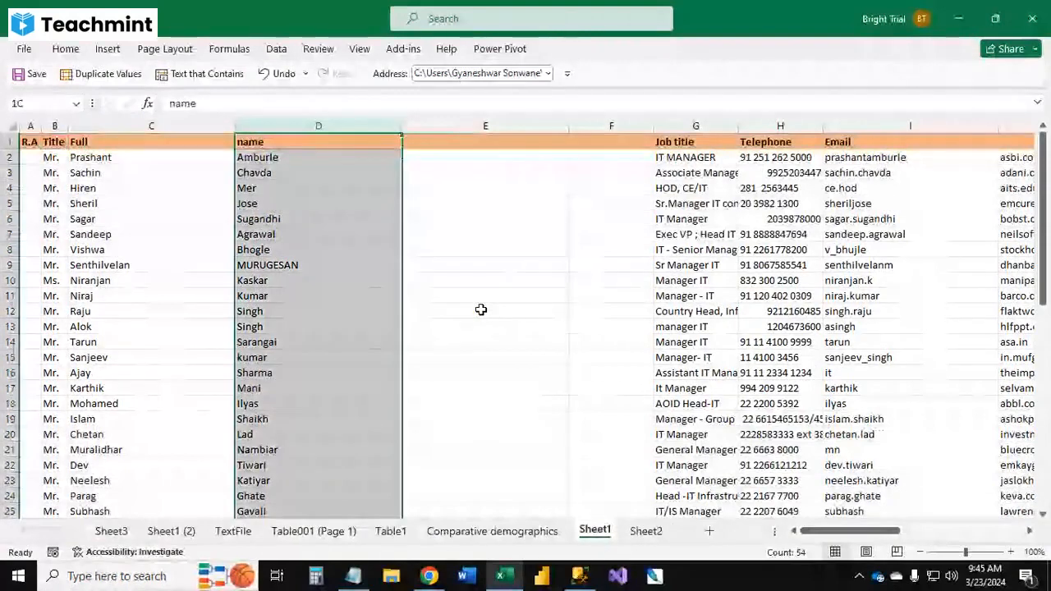
key(ctrl+shift+plus)
key(Left)
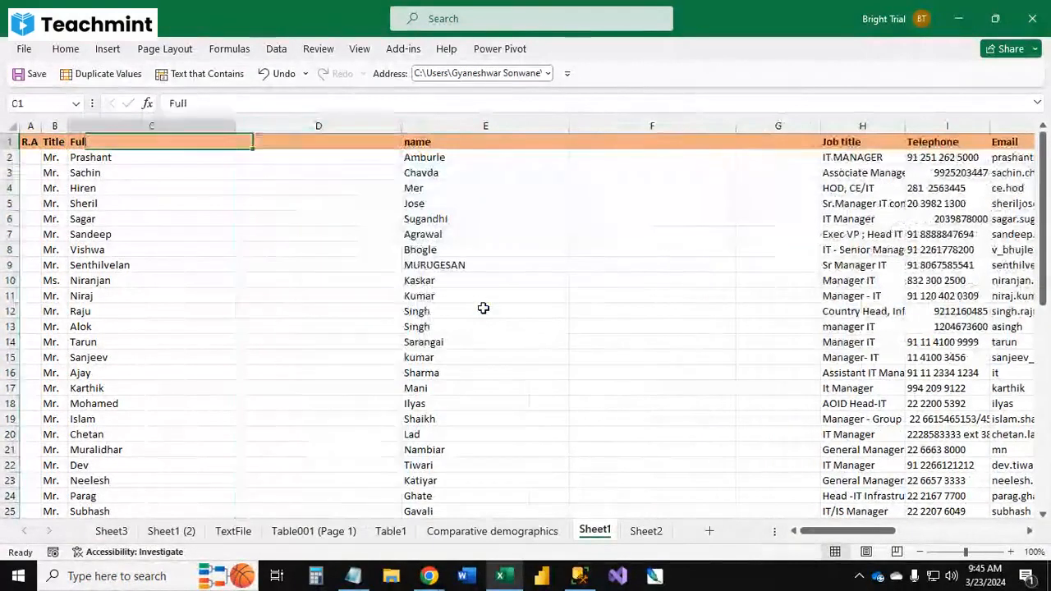
key(Right)
key(ctrl+shift+Down)
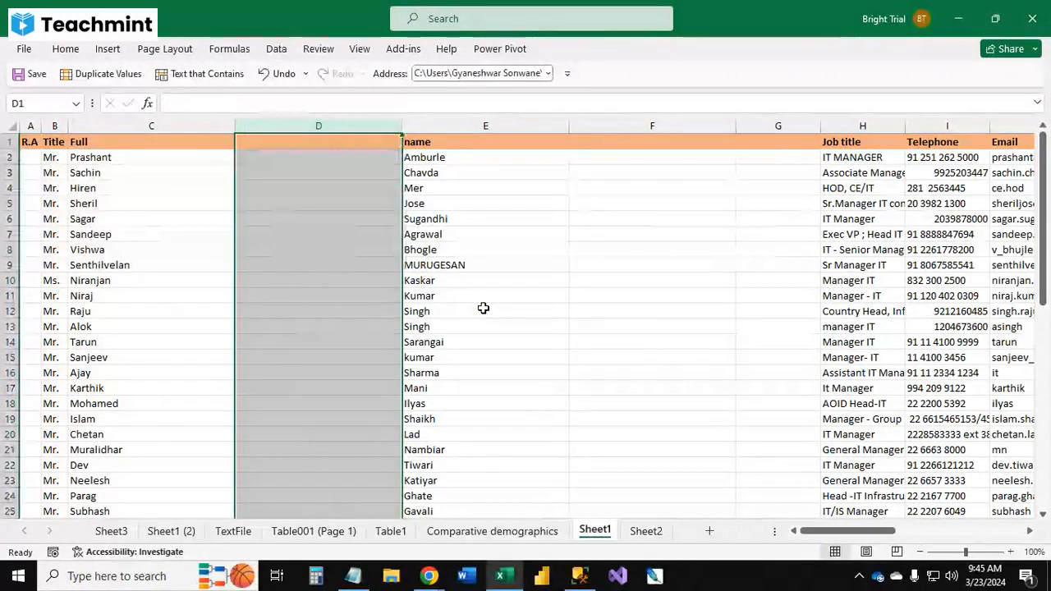
key(ctrl+shift+plus)
key(Down)
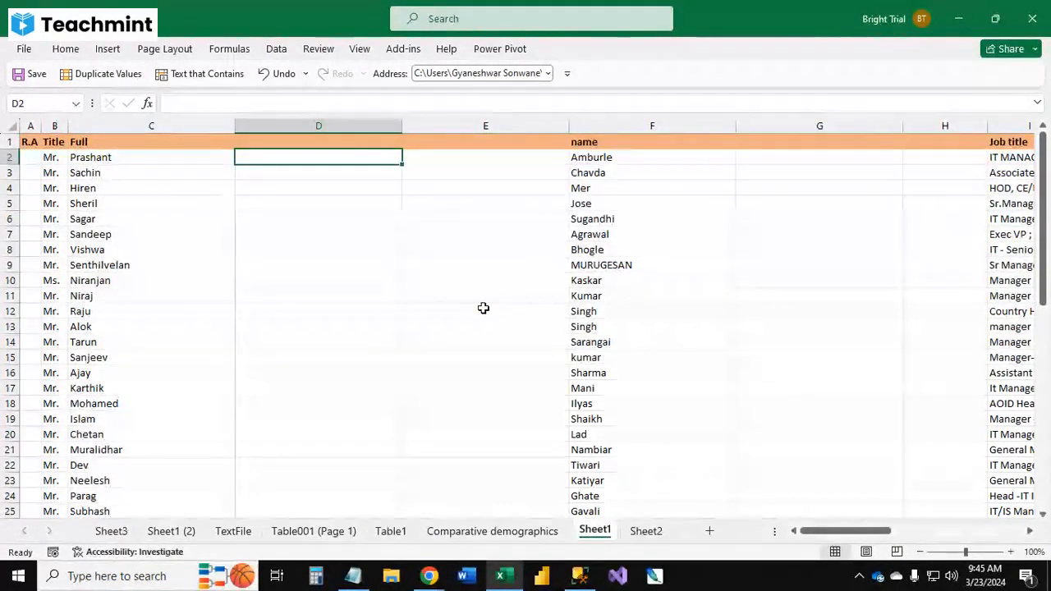
text(=)
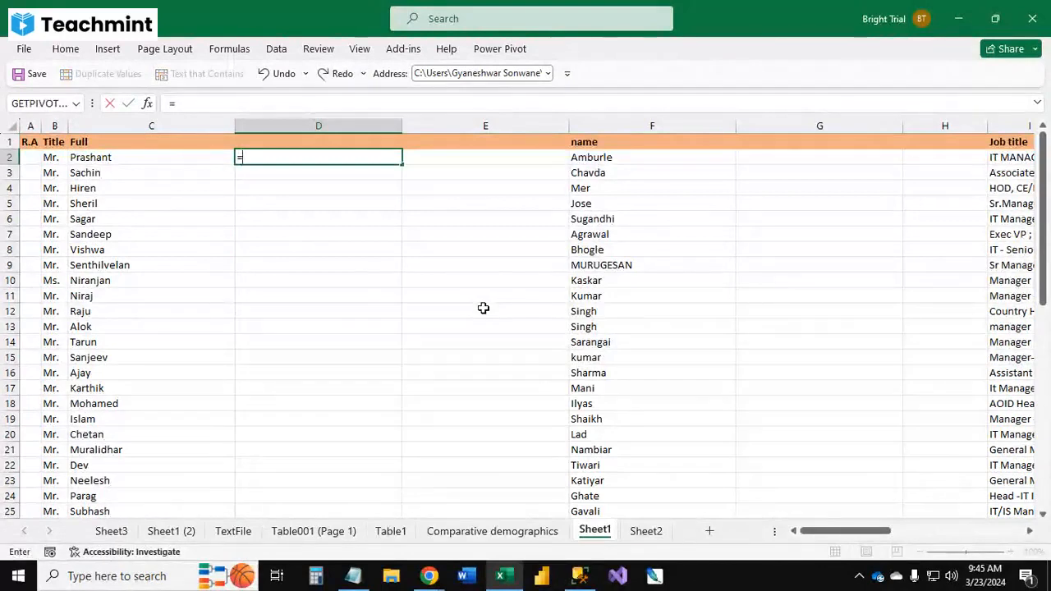
text(ran)
key(Down)
key(Down)
key(Tab)
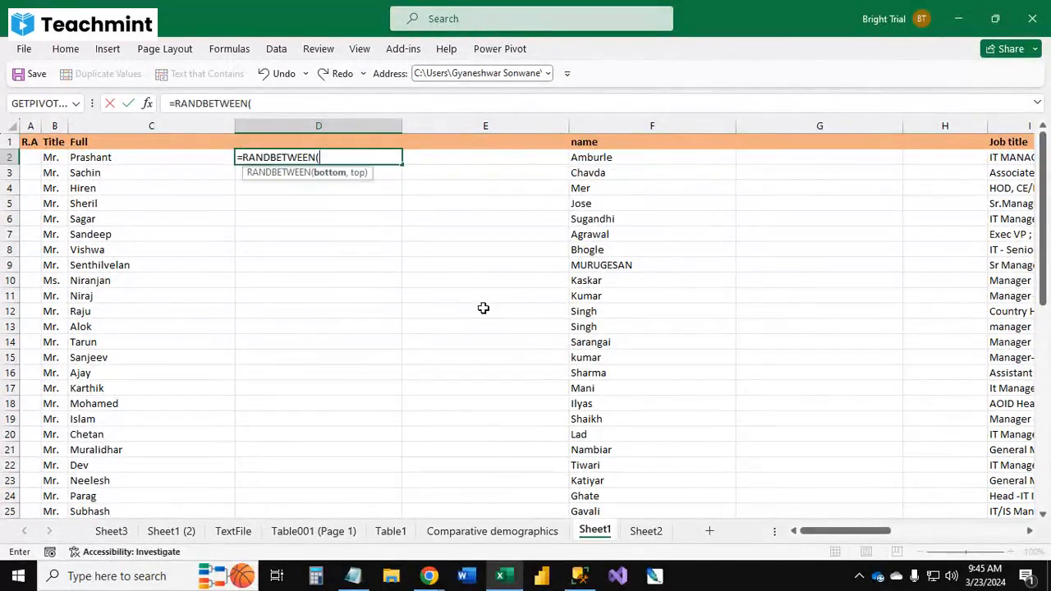
text(111111111)
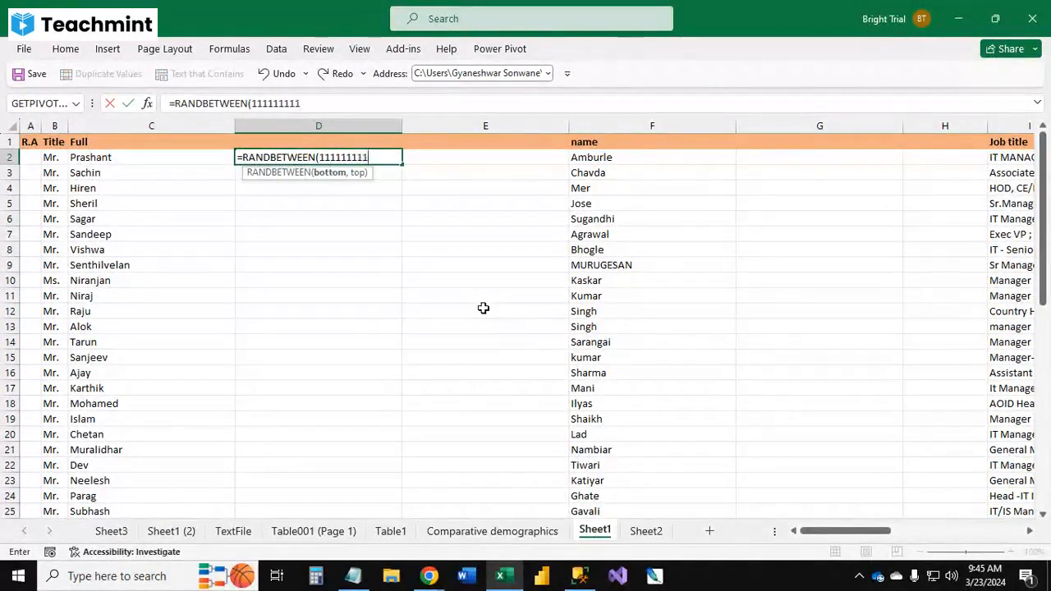
text(,999999)
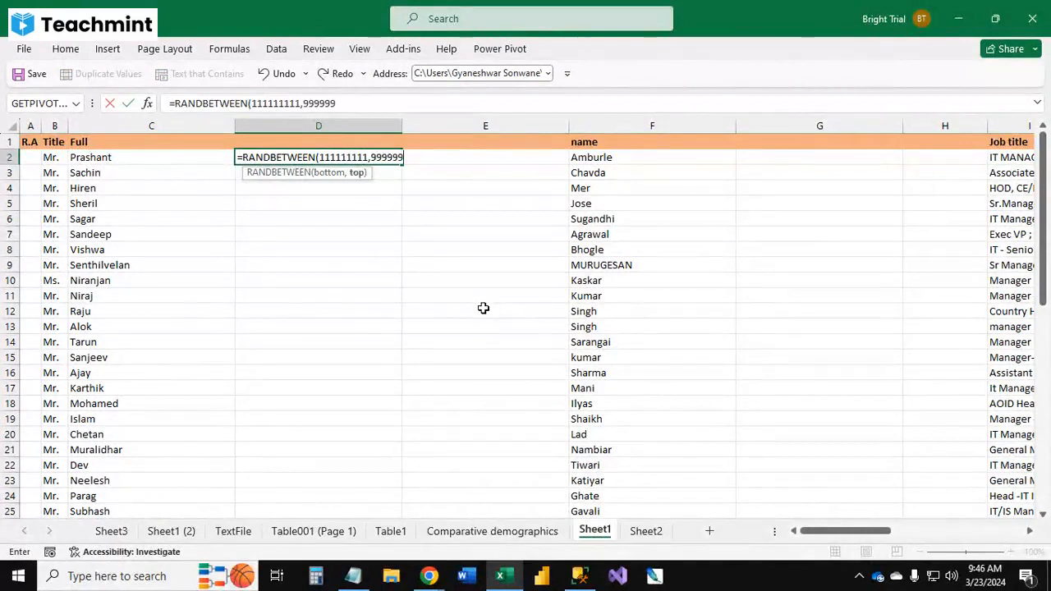
text(99)
key(Tab)
key(Left)
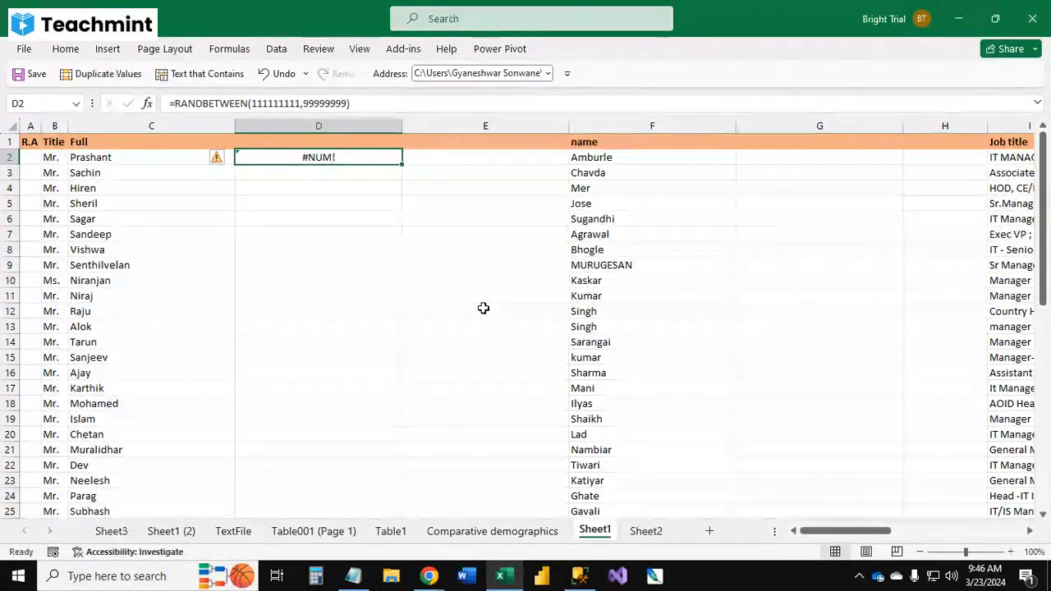
key(F2)
key(Left)
text(99)
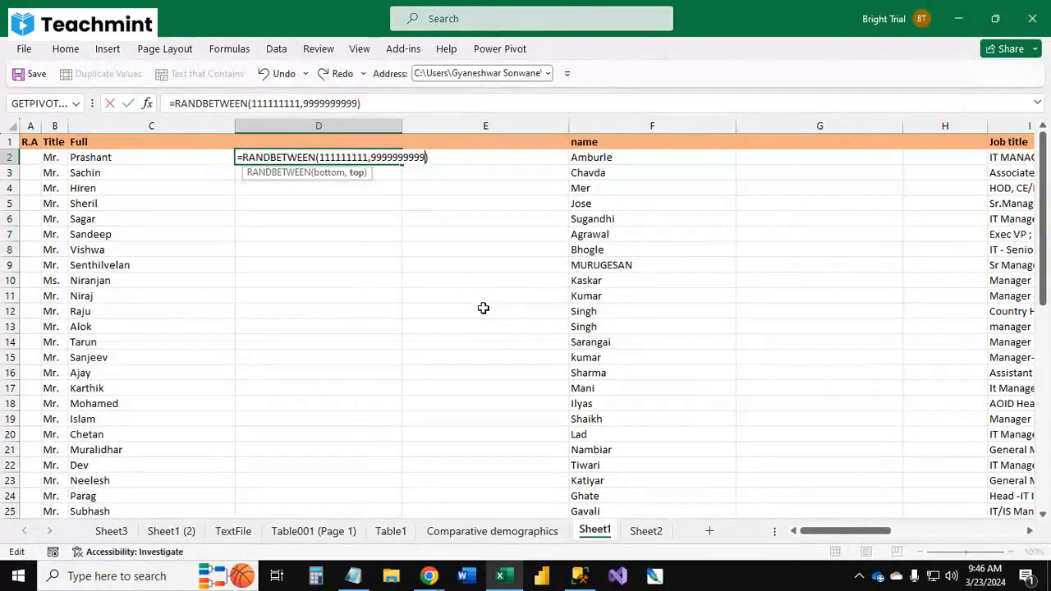
key(ctrl+Return)
Step: Copy the RANDBETWEEN formula down column D to row 54
key(ctrl+c)
key(ctrl+shift+Down)
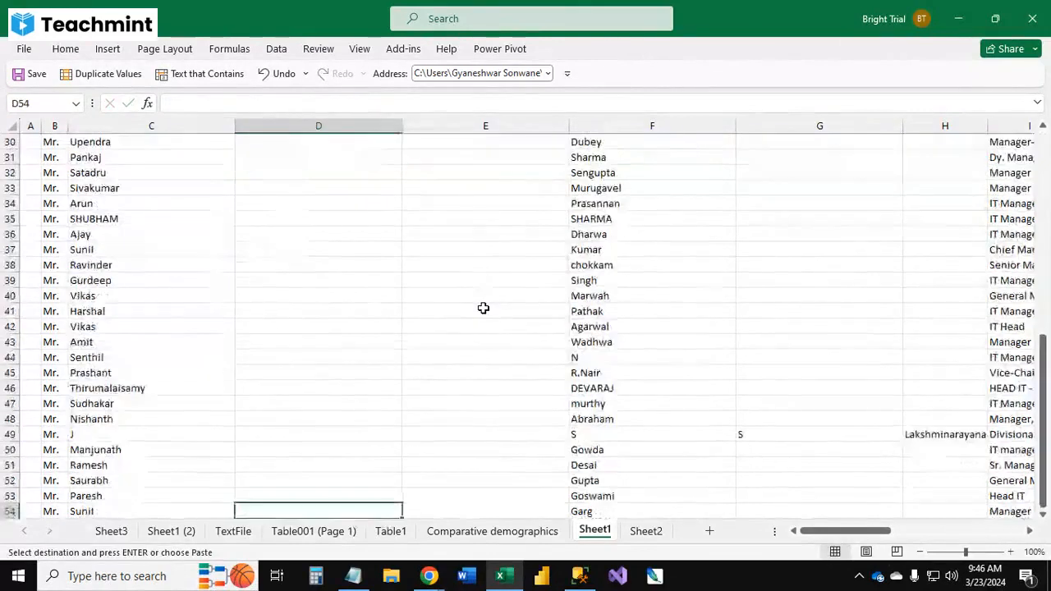
key(ctrl+v)
Step: Convert column D's random numbers to static values with Paste Special Values
key(ctrl+Up)
key(ctrl+Up)
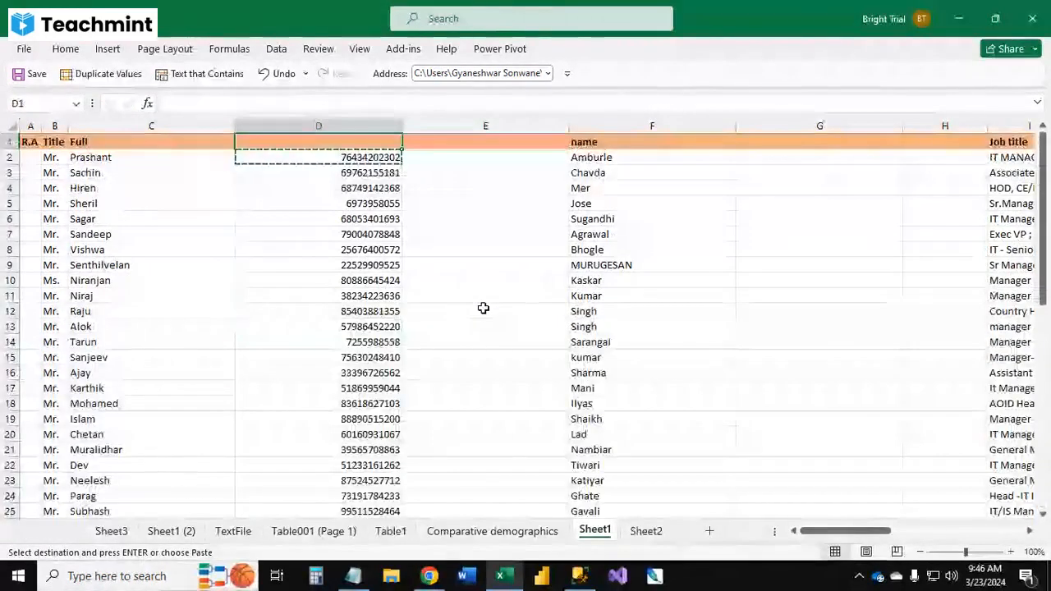
key(Right)
key(Left)
key(ctrl+space)
key(ctrl+c)
key(alt)
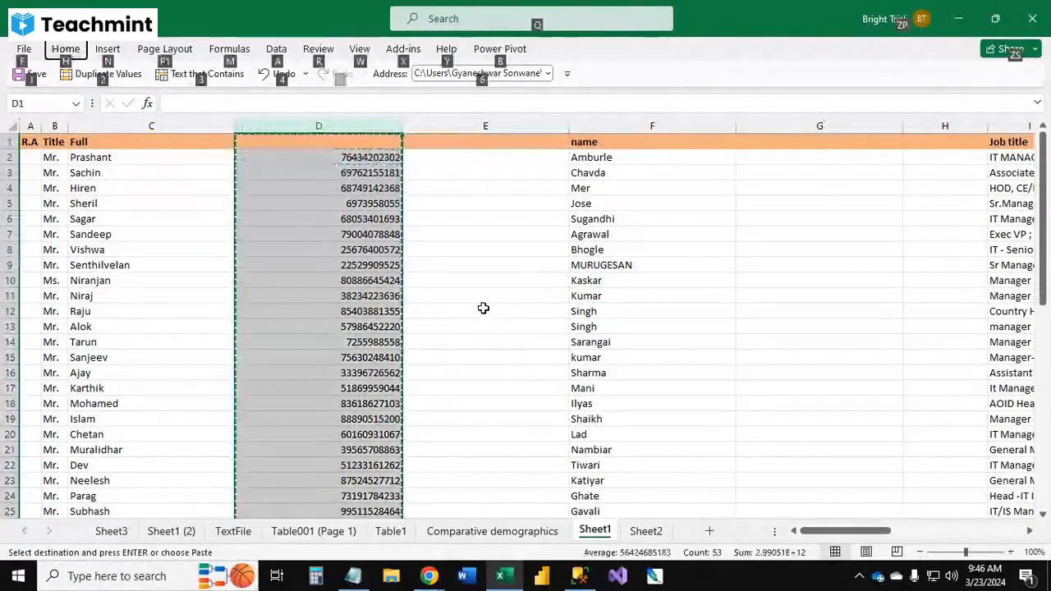
key(e)
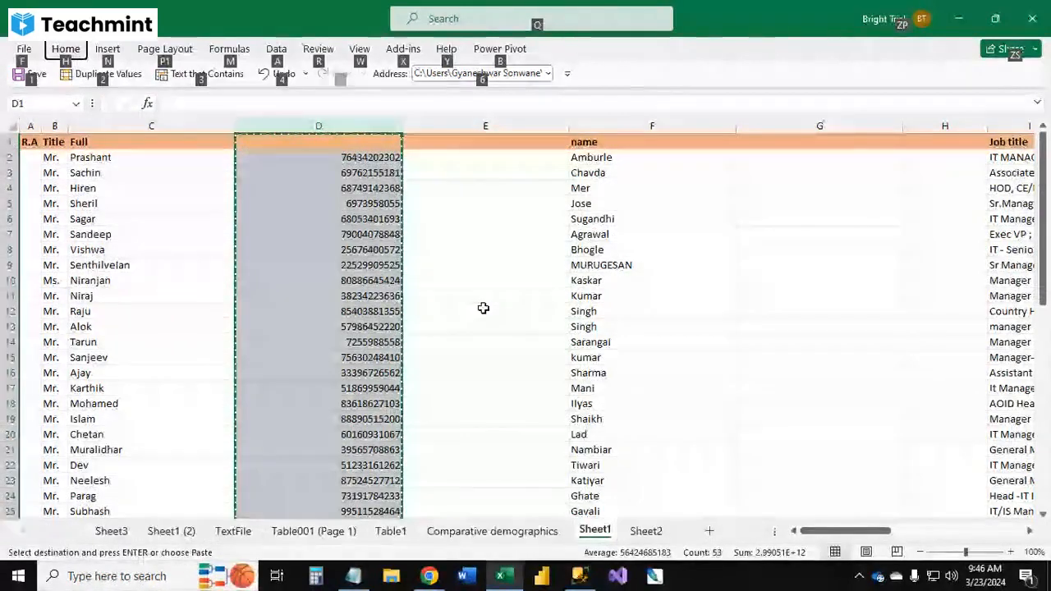
key(s)
key(v)
key(Return)
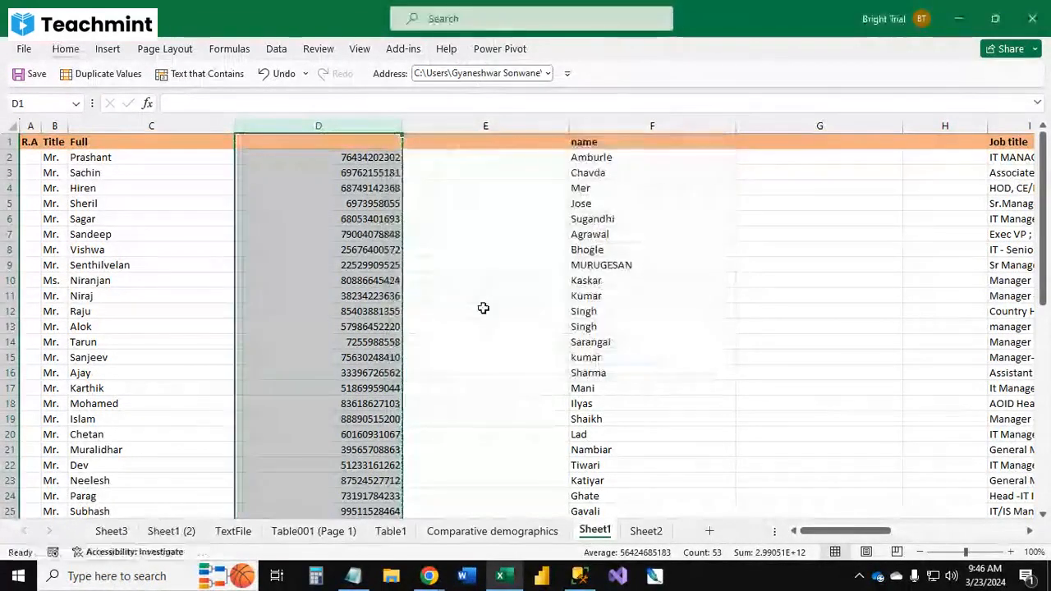
key(Escape)
Step: Add the header ds in E1 and enter =CONCAT(C2,D2) in E2 to join first name and number
key(Right)
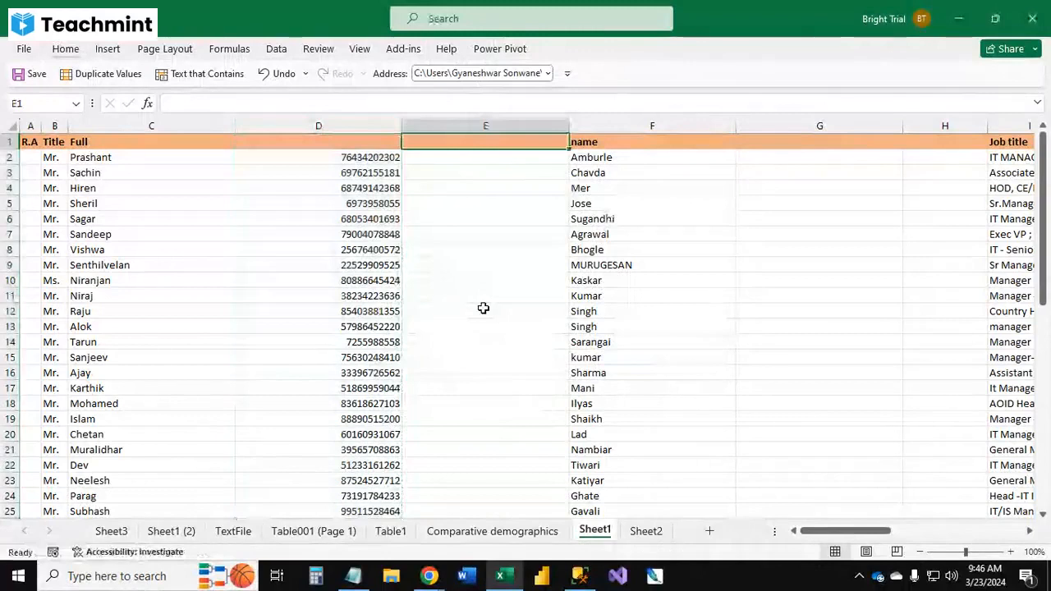
text(ds)
key(Return)
text(=conc)
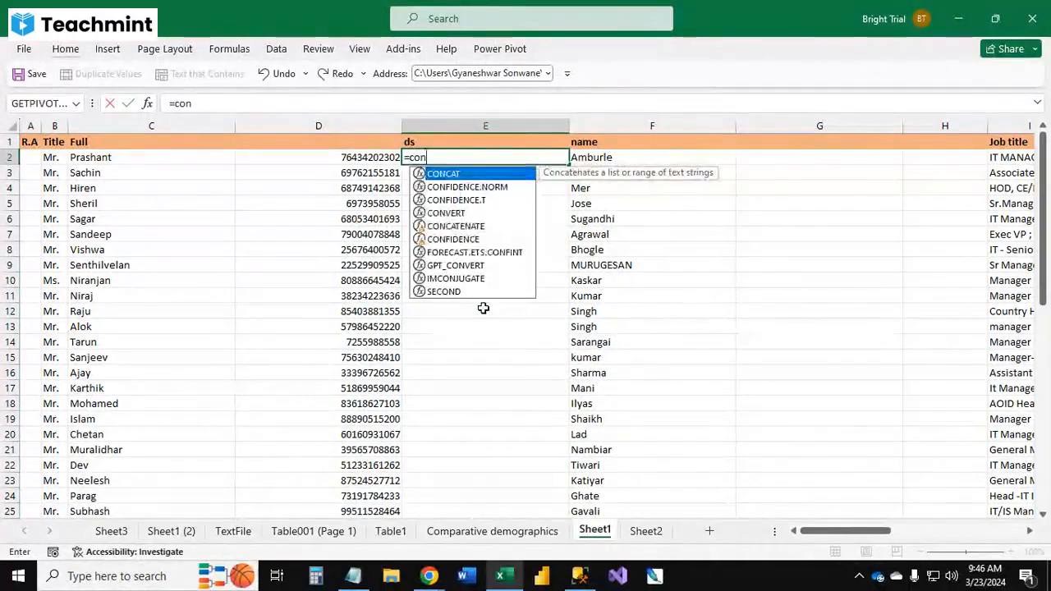
key(Tab)
key(Left)
key(Left)
text(,)
key(Left)
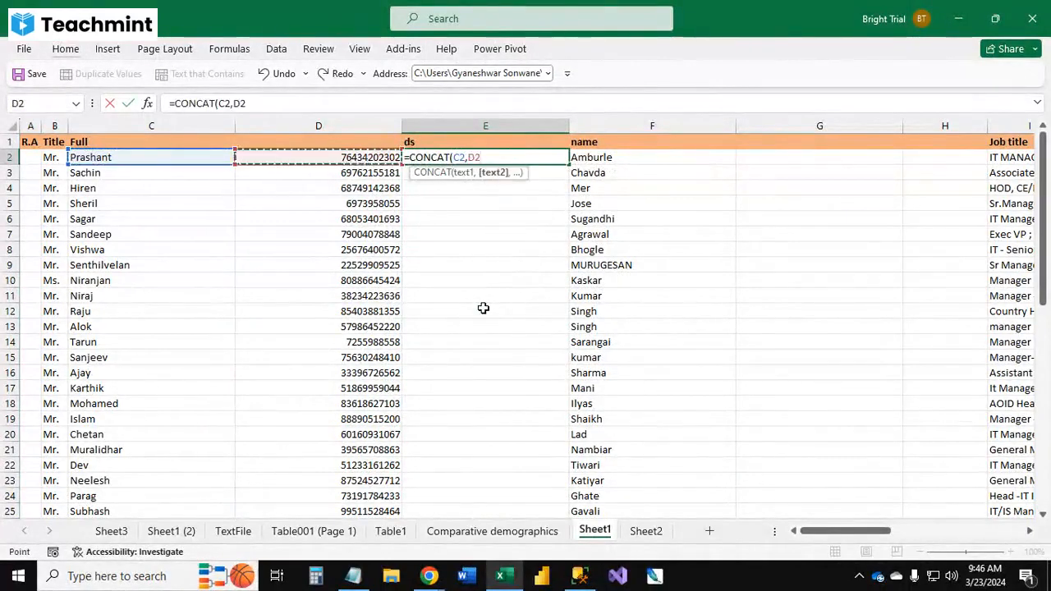
key(Tab)
key(Left)
Step: Copy the CONCAT formula down column E through row 54 with Paste Special
key(ctrl+c)
key(Left)
key(ctrl+Down)
key(Right)
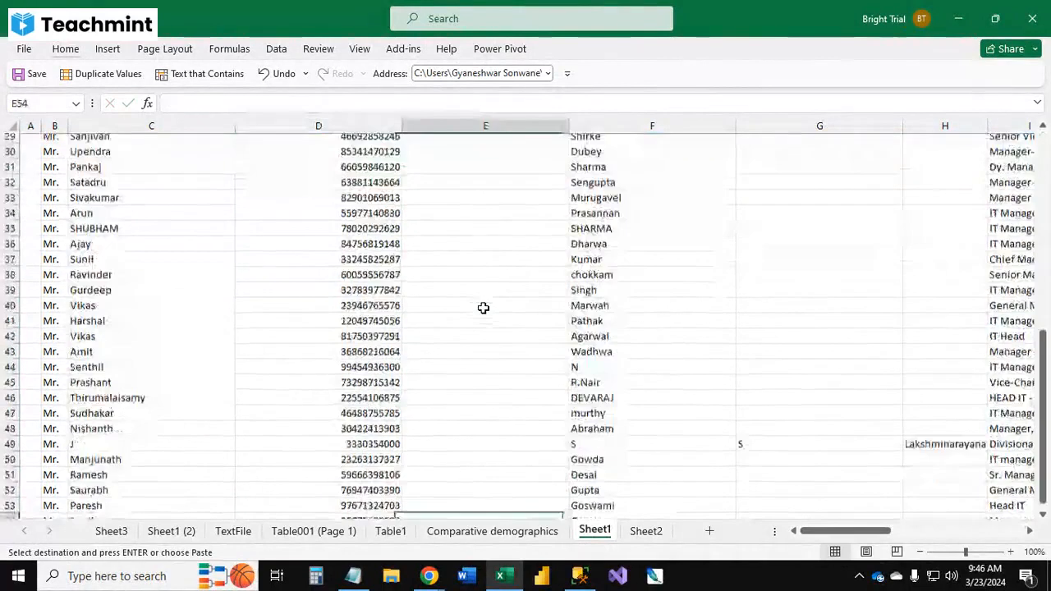
key(ctrl+shift+Up)
scroll(482, 308, up, 2)
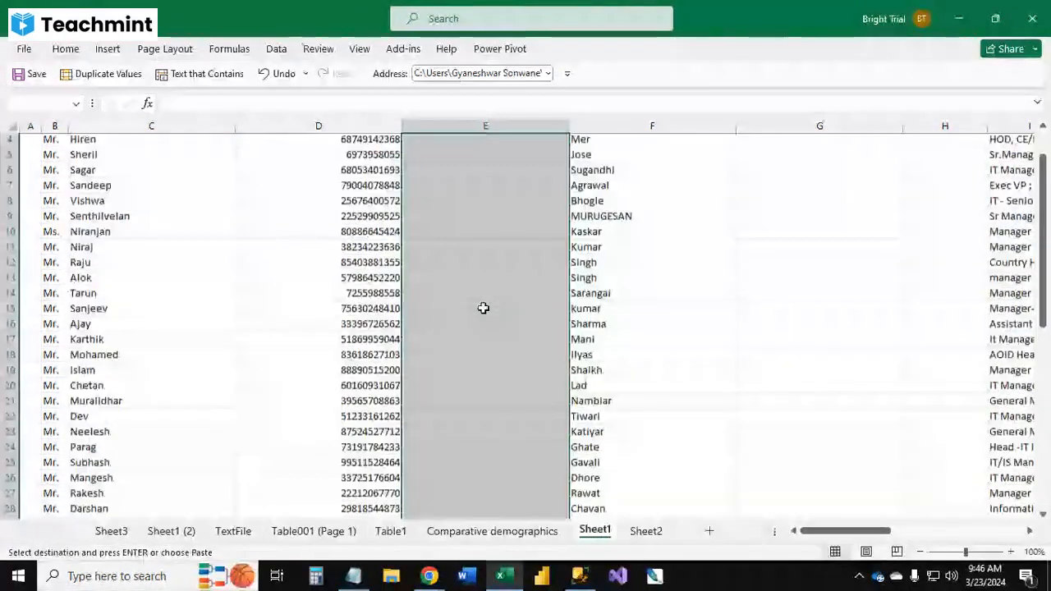
key(ctrl+alt+v)
key(Return)
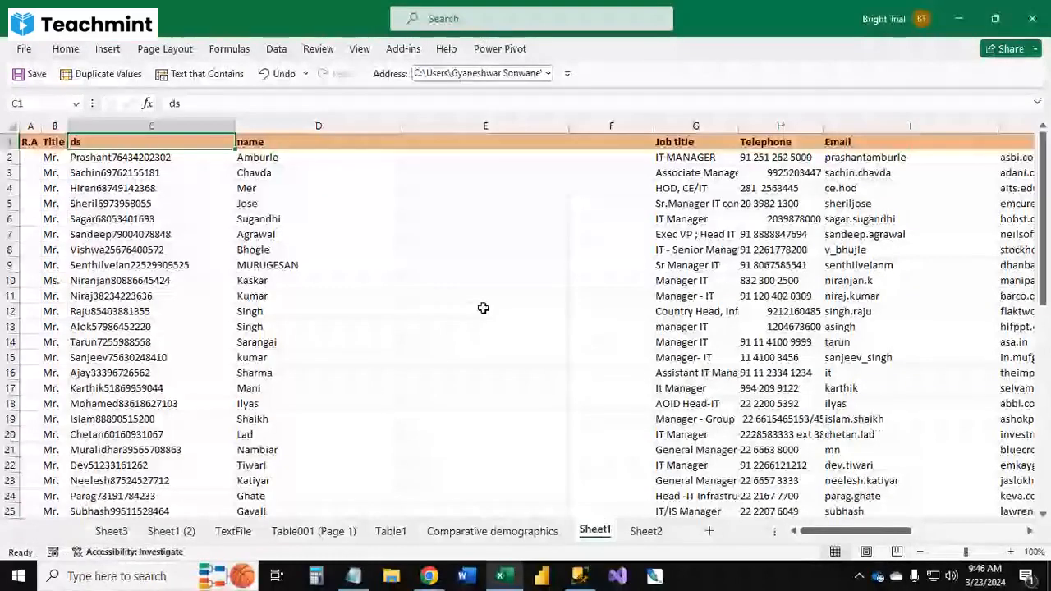
Step: Delete column D and rename the combined column's header to Name
key(ctrl+space)
key(ctrl+minus)
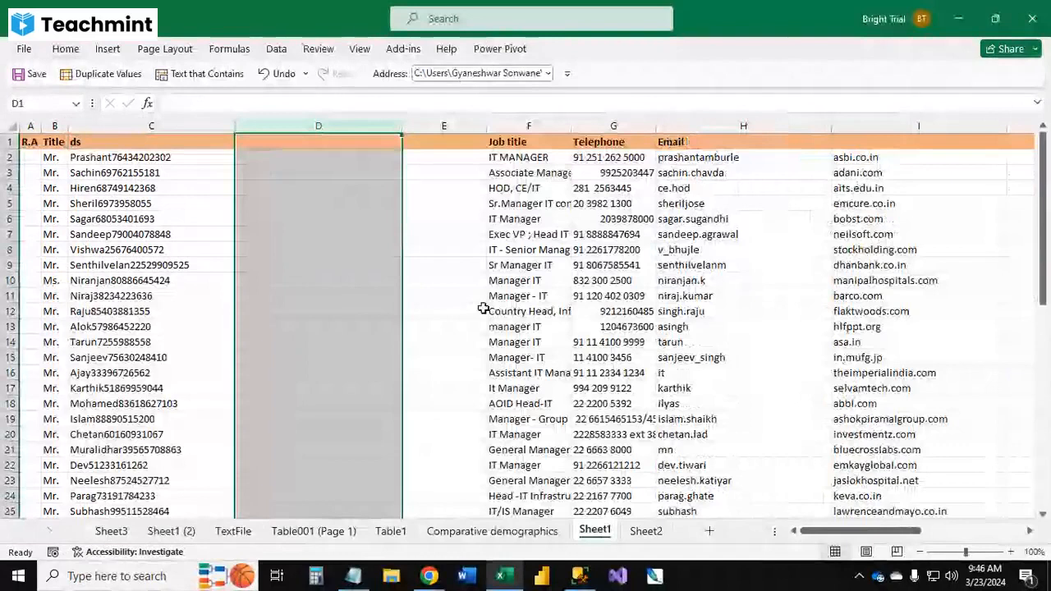
key(Left)
text(Name)
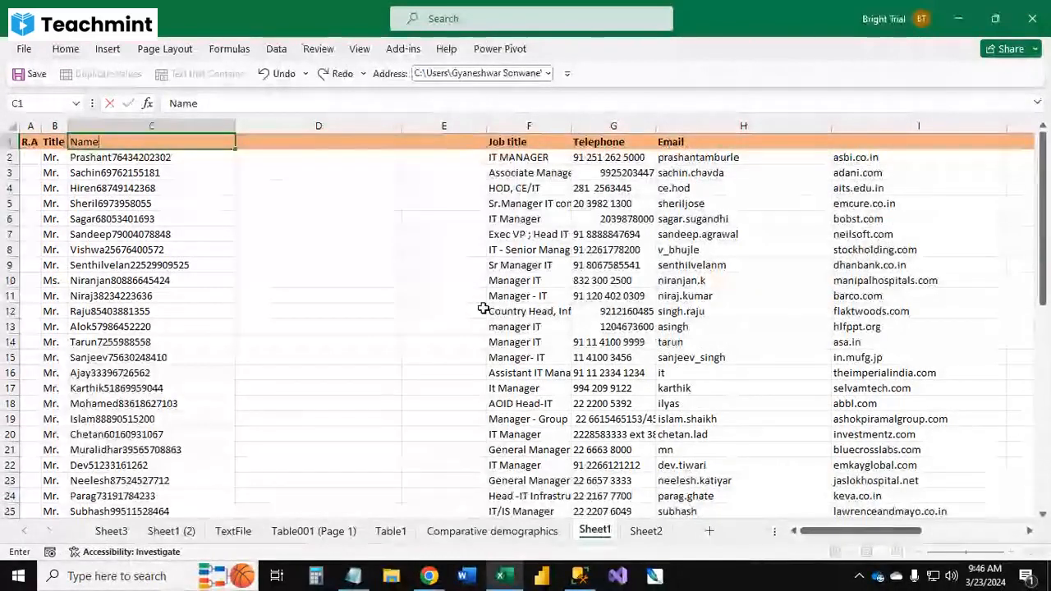
key(Tab)
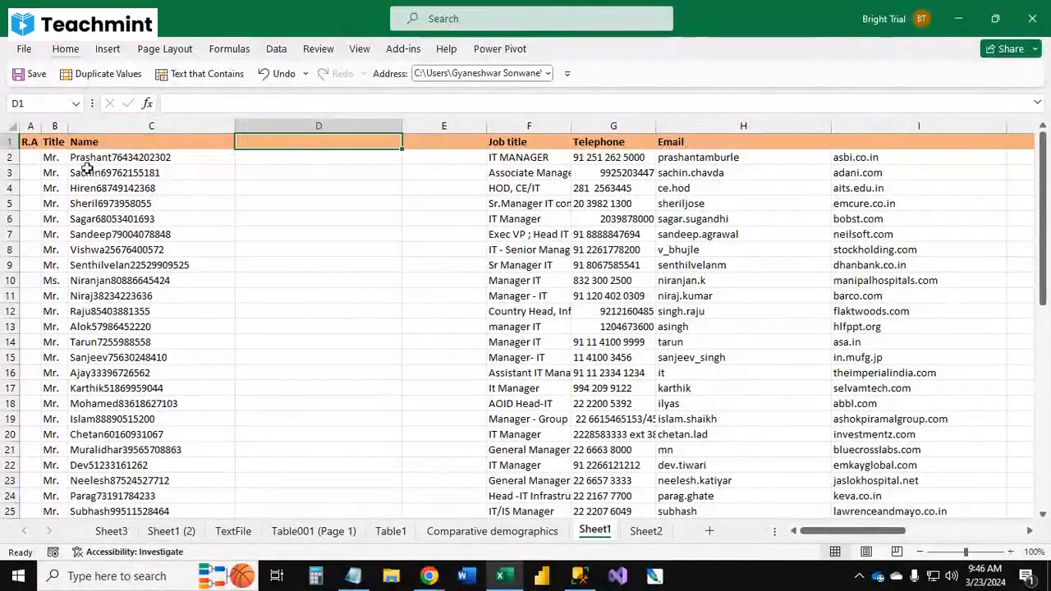
click(86, 161)
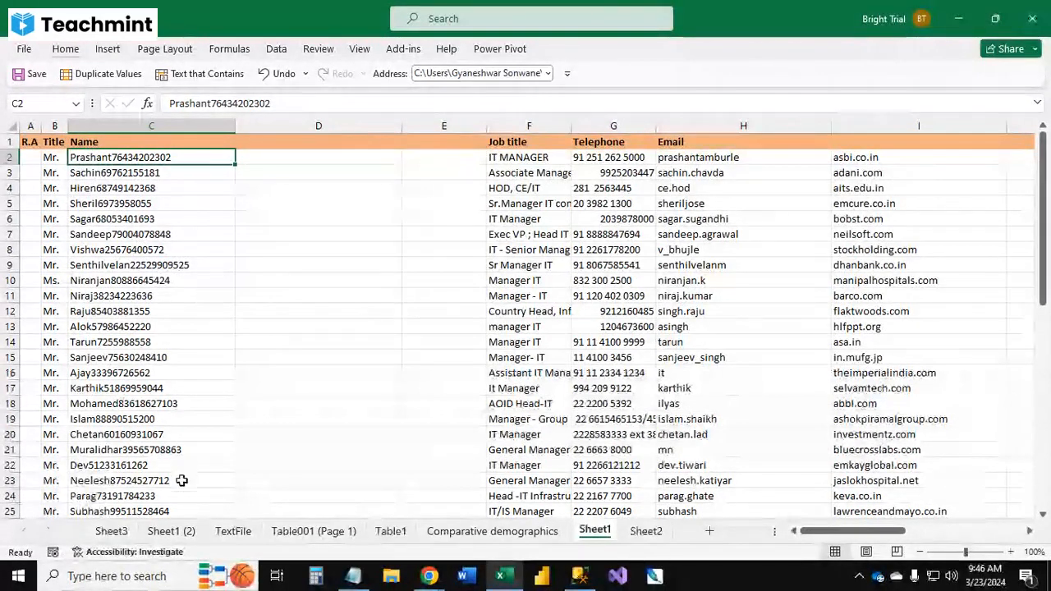
click(151, 126)
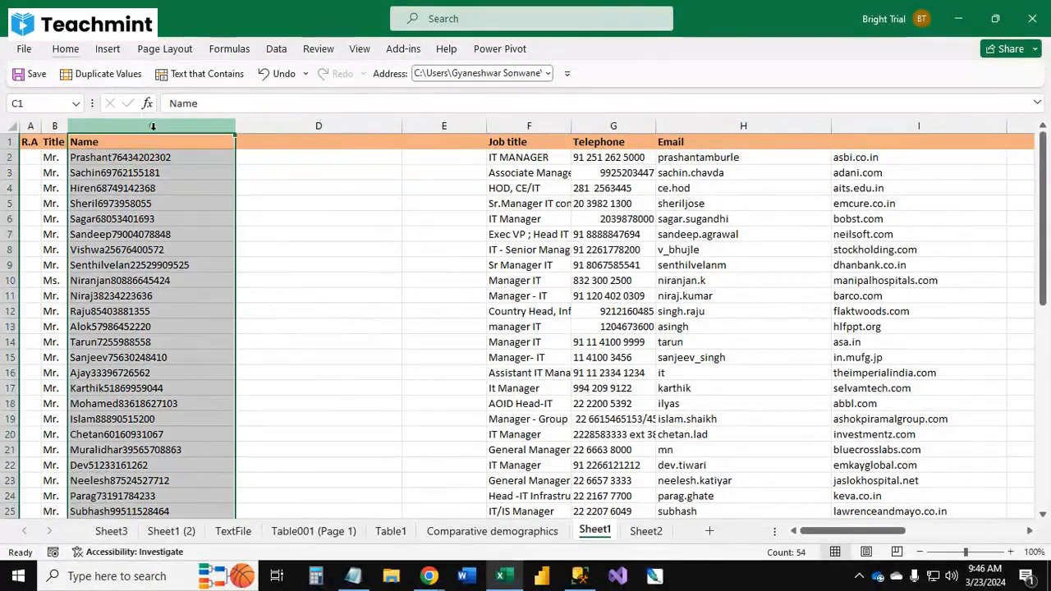
click(277, 49)
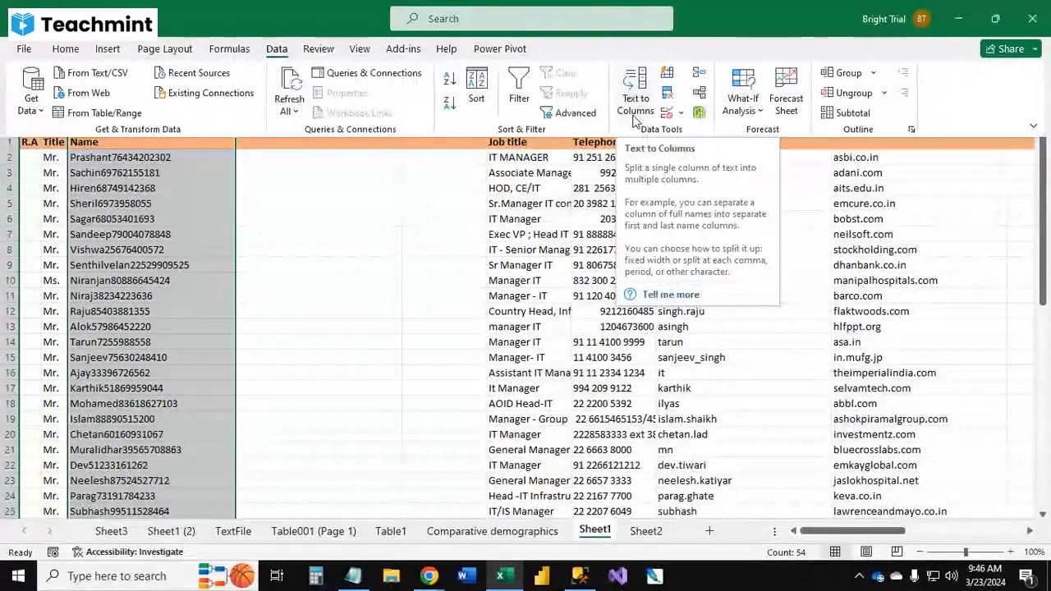
click(144, 188)
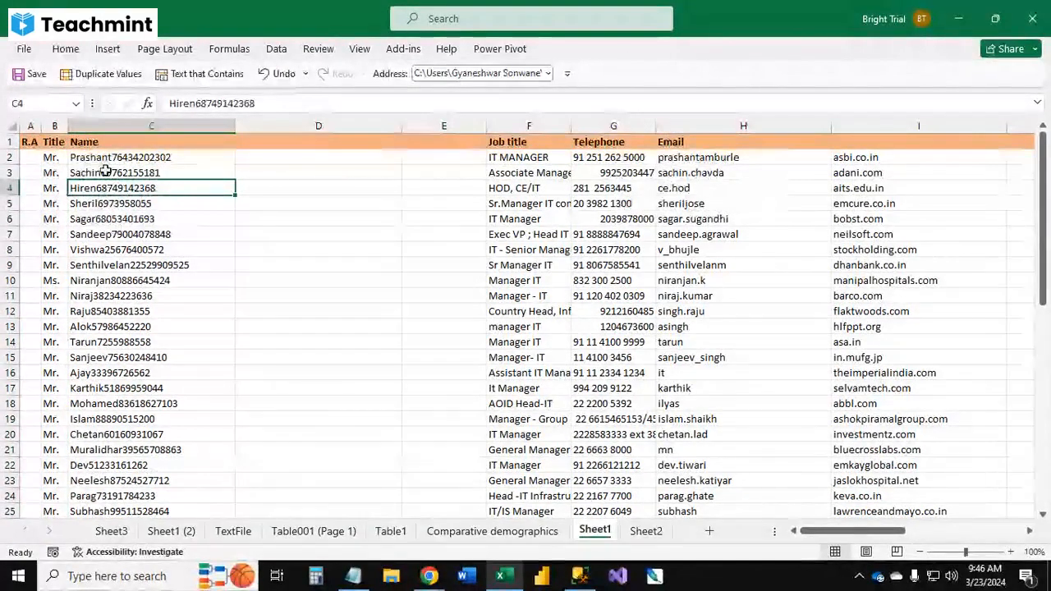
key(ctrl+Up)
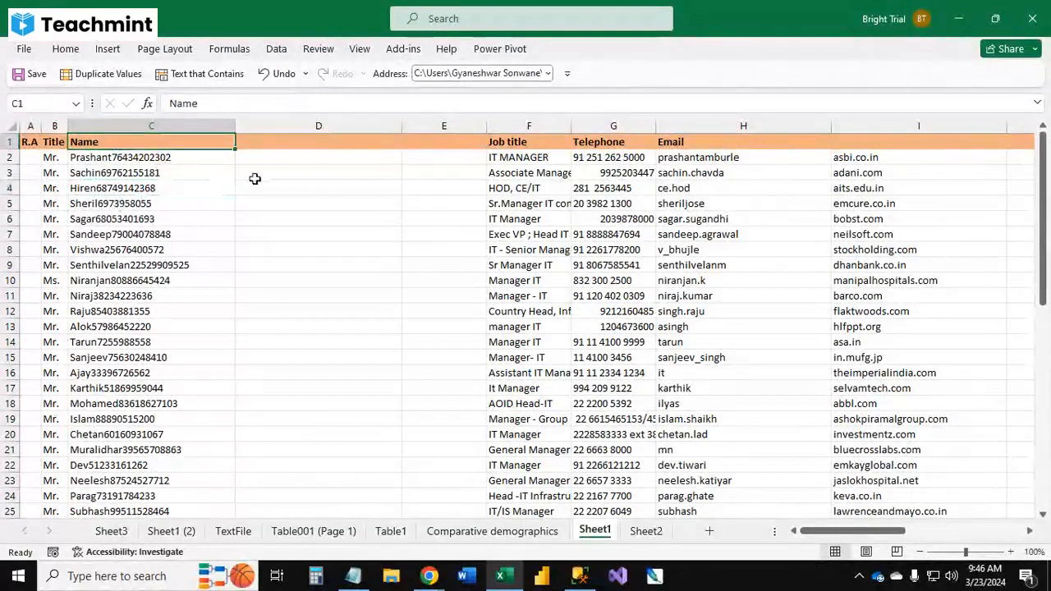
Step: Copy the Name header into cells D1 and E1
key(ctrl+c)
key(Right)
key(ctrl+v)
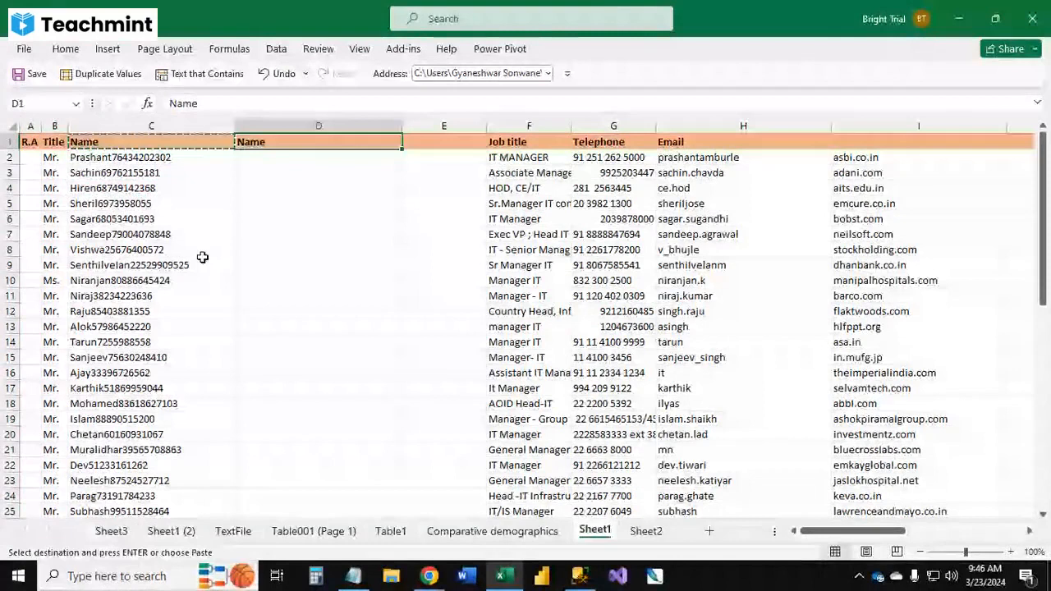
key(Right)
key(Return)
Step: Insert a blank column at F and label column E's header Nuber
key(Right)
key(ctrl+shift+Down)
key(ctrl+shift+equal)
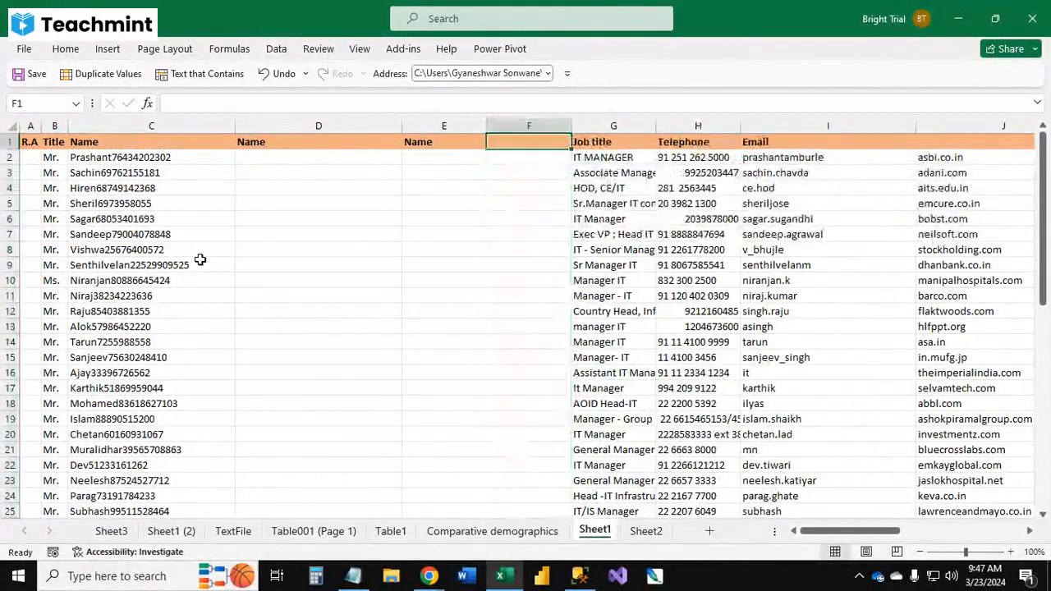
key(Left)
text(Nub)
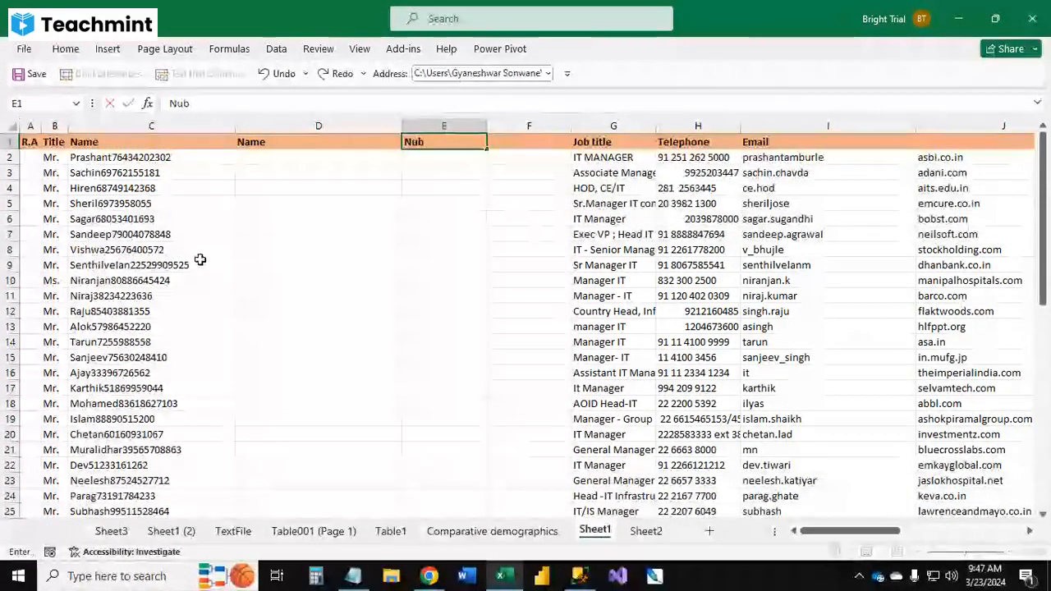
text(er)
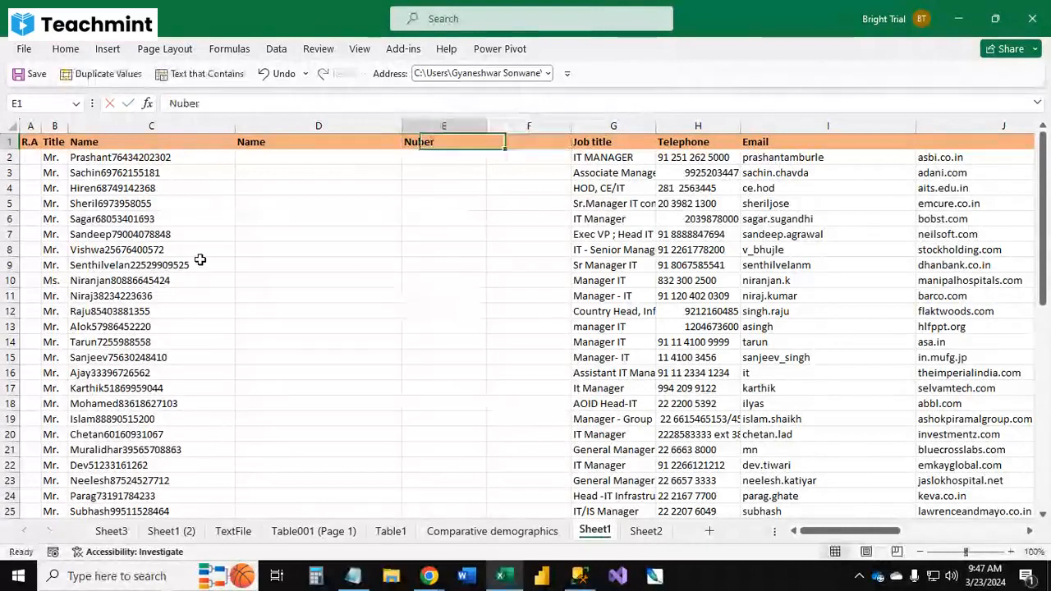
Step: Correct column E's header to Number
key(BackSpace)
key(BackSpace)
key(BackSpace)
text(mber)
key(Return)
key(Left)
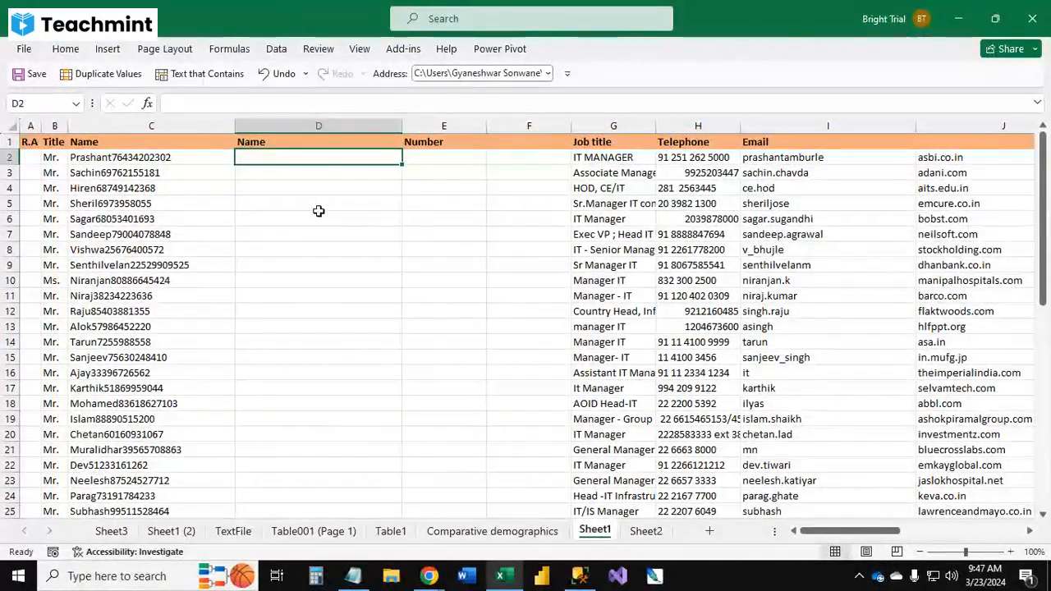
Step: Copy the first name Prashant from C2 into D2 and Flash Fill the remaining first names down column D
double_click(111, 157)
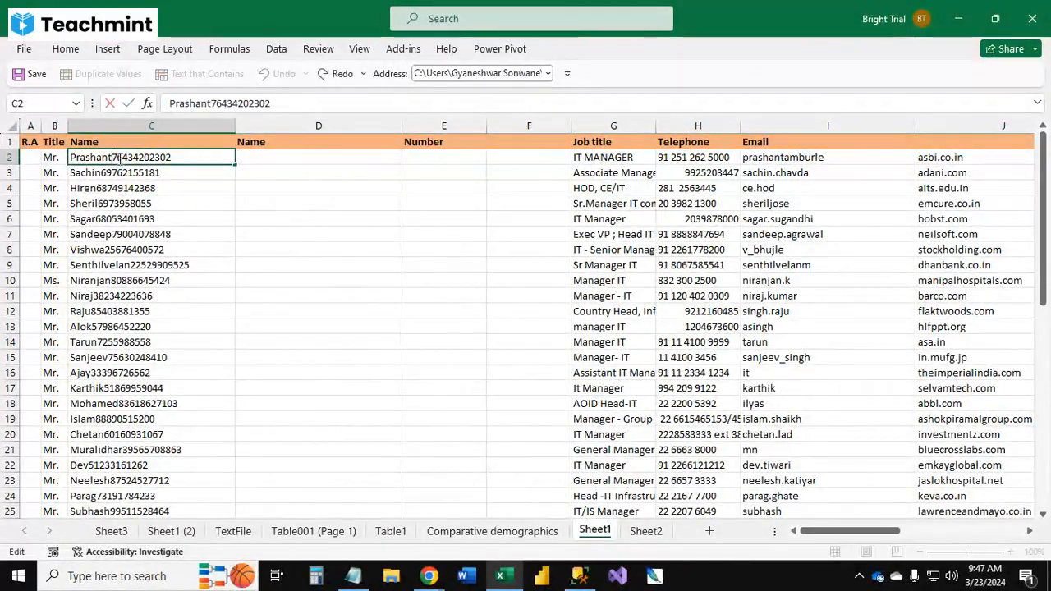
drag(112, 157, 31, 156)
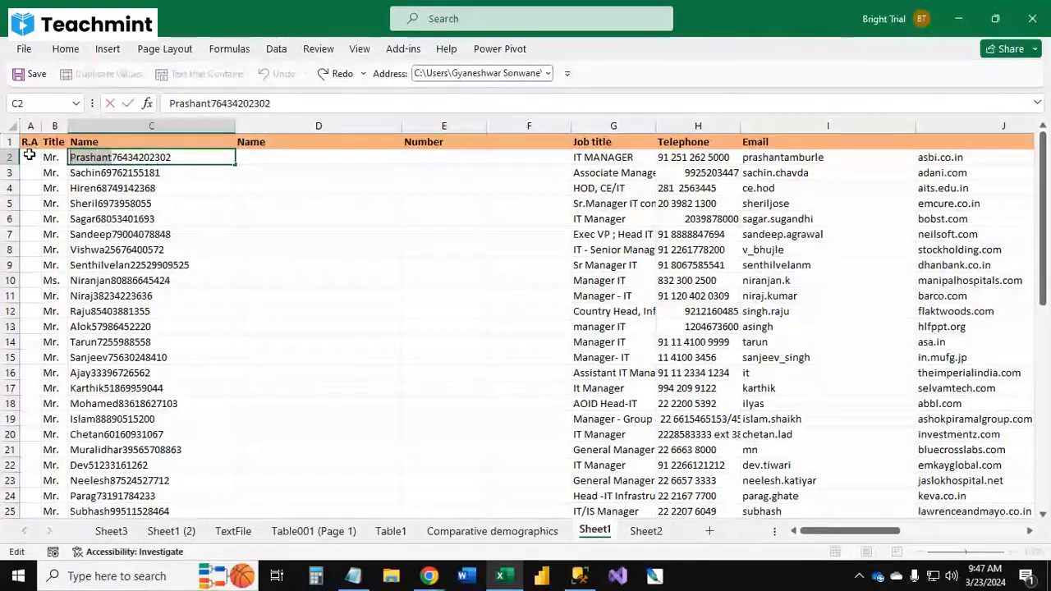
key(Escape)
click(305, 164)
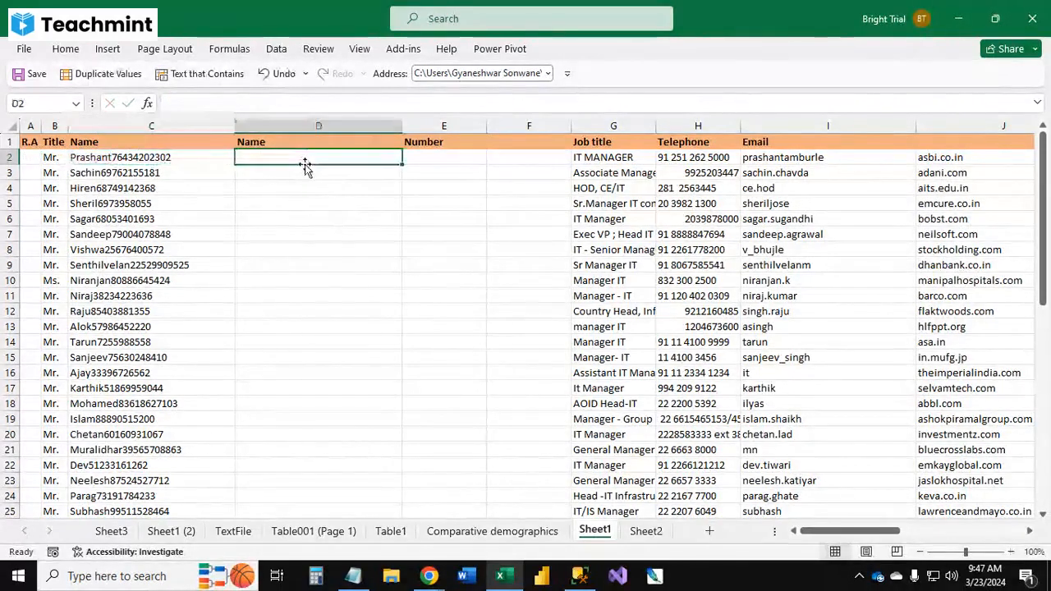
key(ctrl+v)
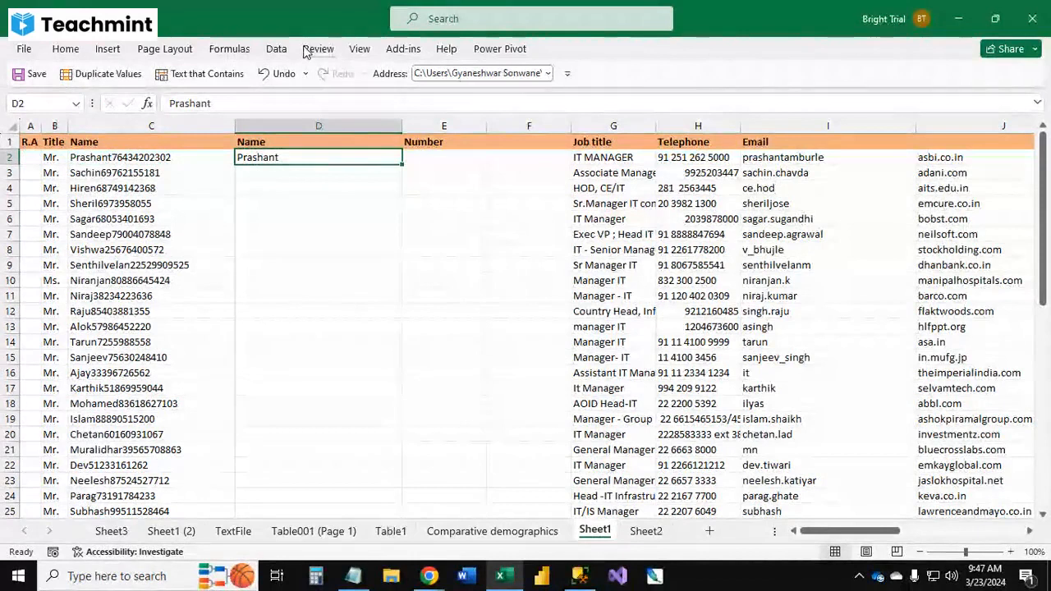
click(277, 49)
click(669, 75)
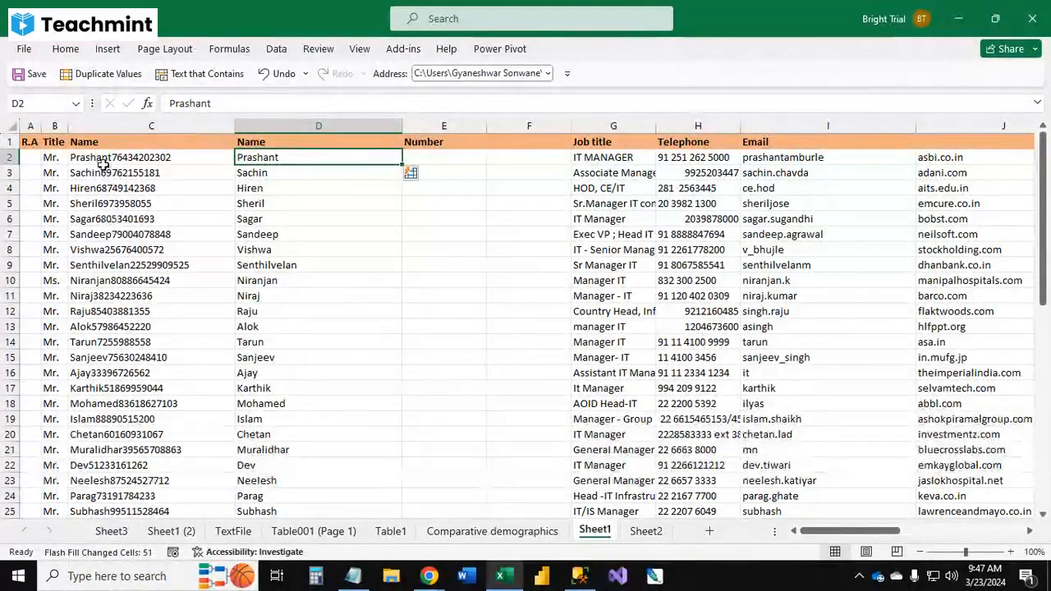
click(466, 157)
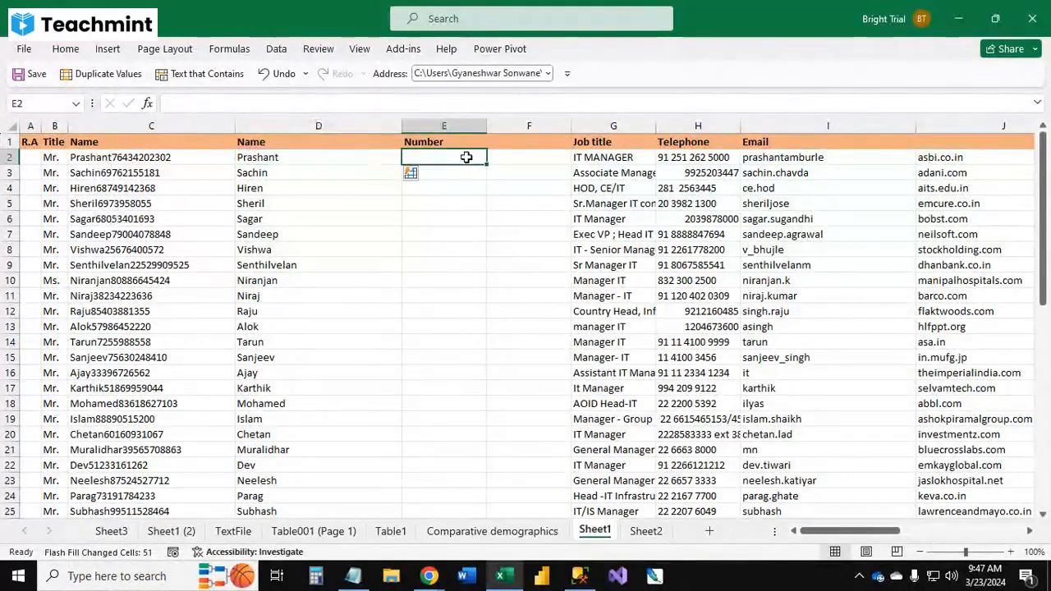
double_click(170, 156)
drag(171, 157, 110, 156)
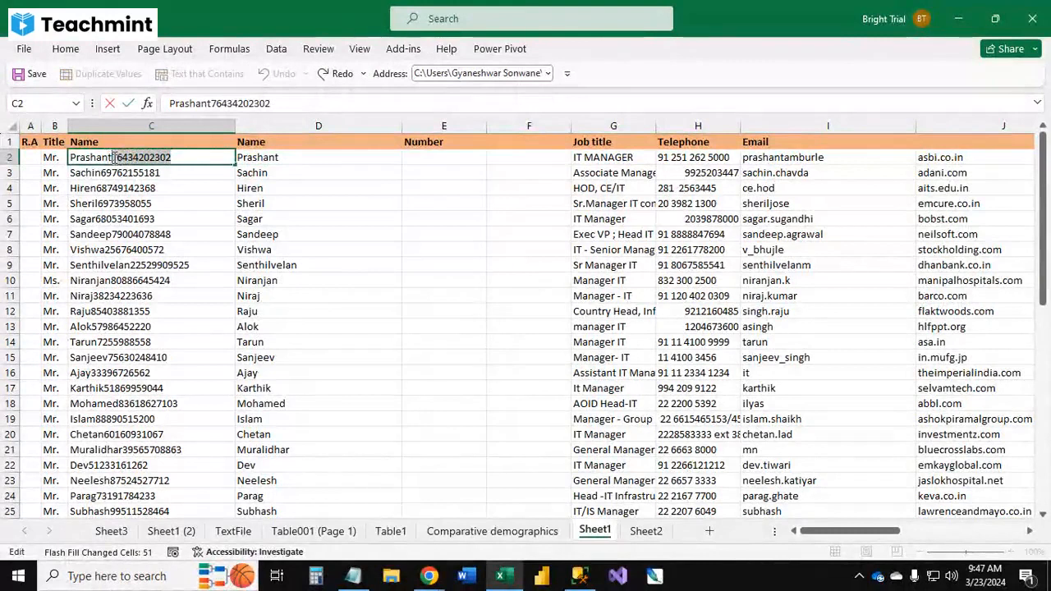
click(435, 159)
key(ctrl+v)
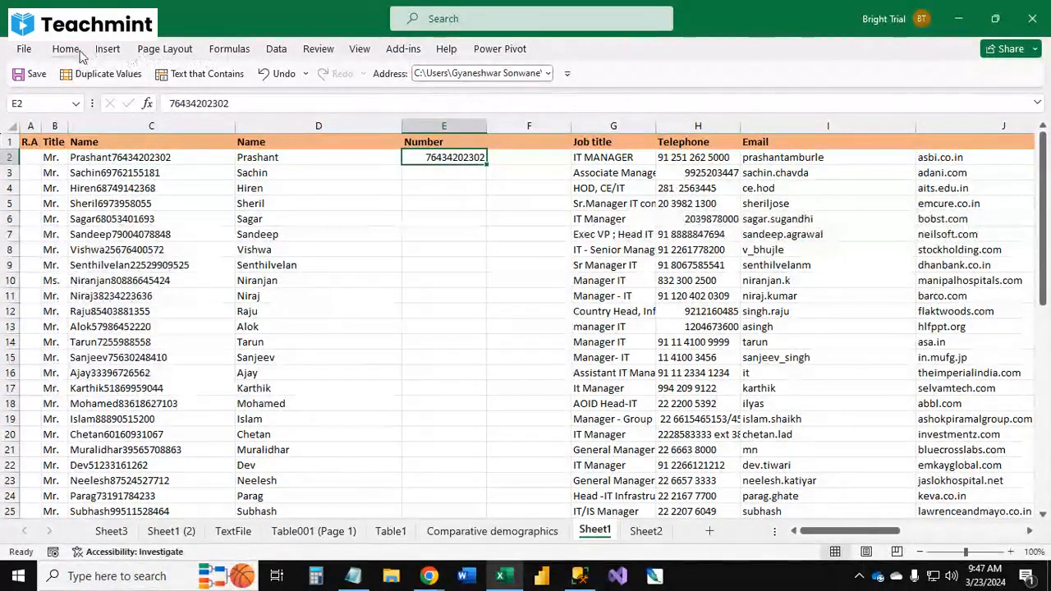
click(277, 49)
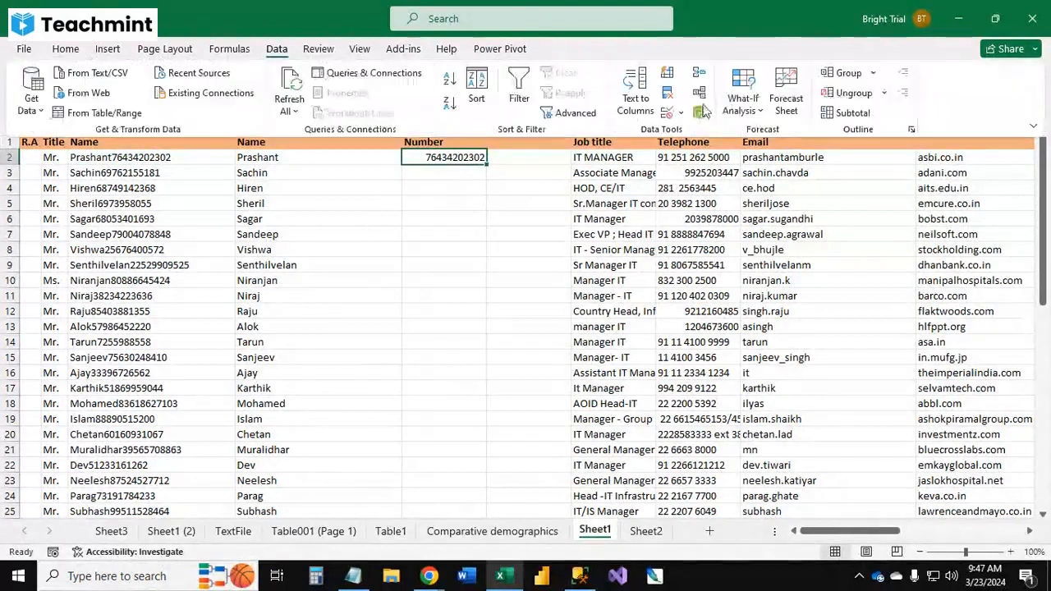
click(668, 75)
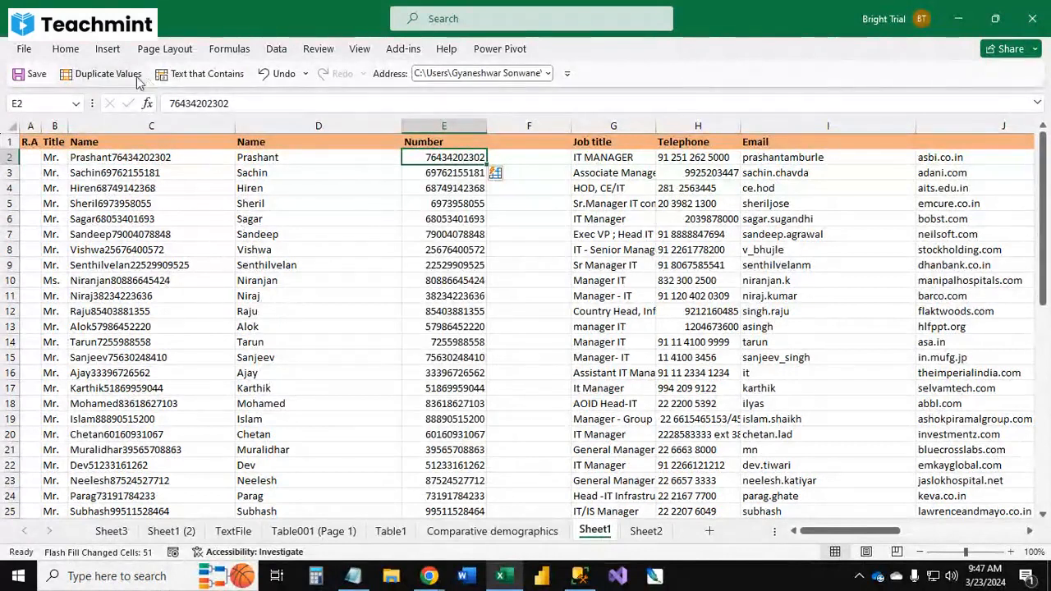
click(66, 49)
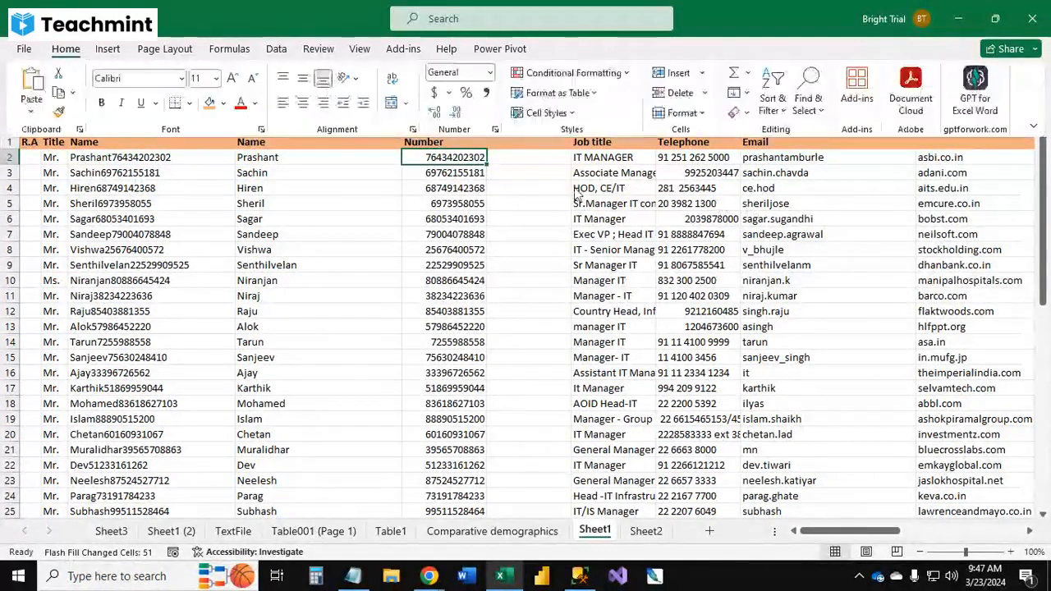
click(747, 95)
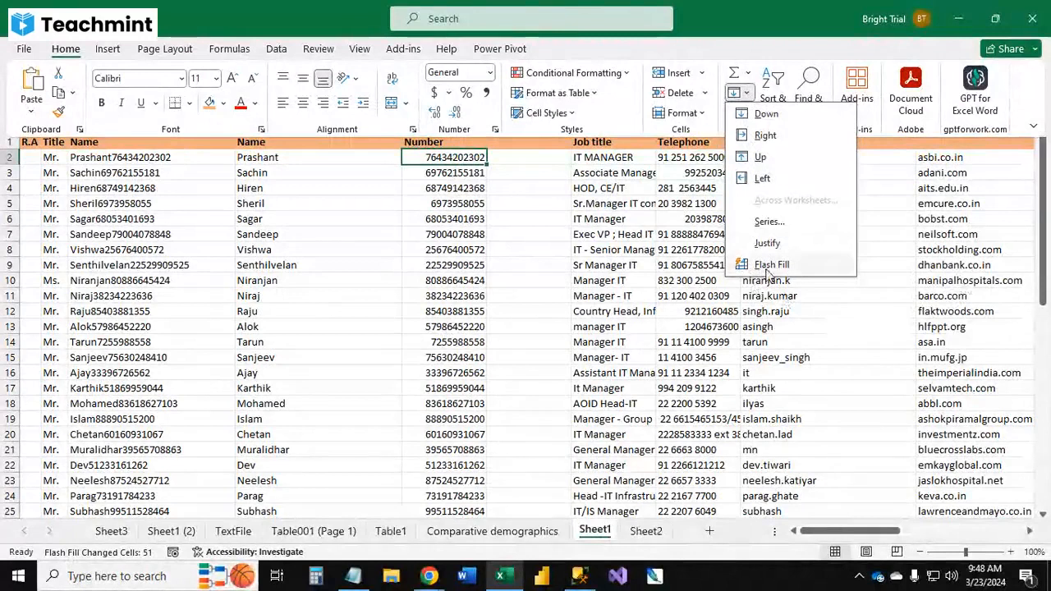
click(328, 263)
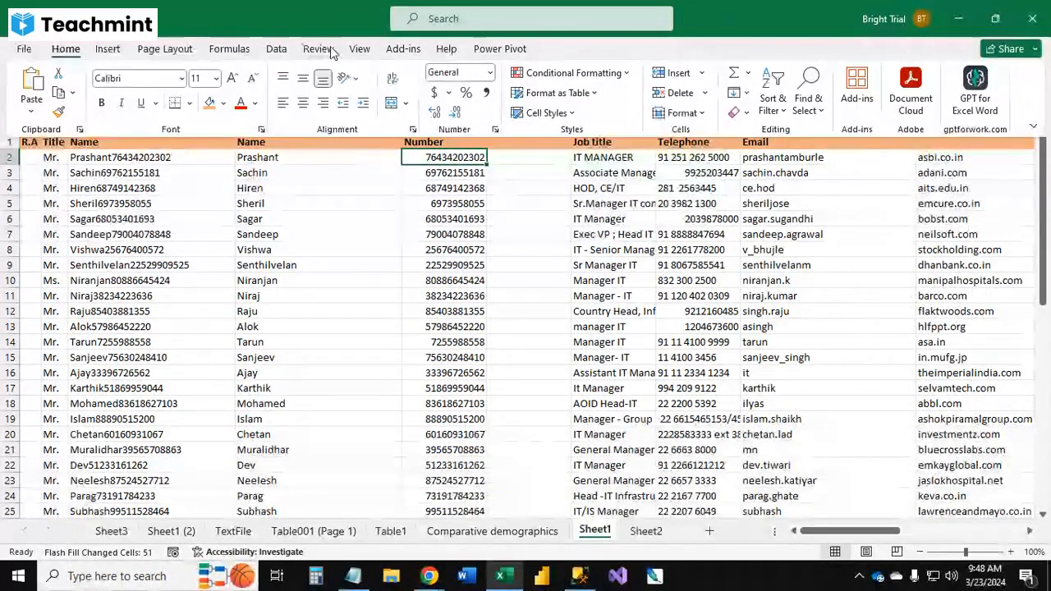
click(276, 49)
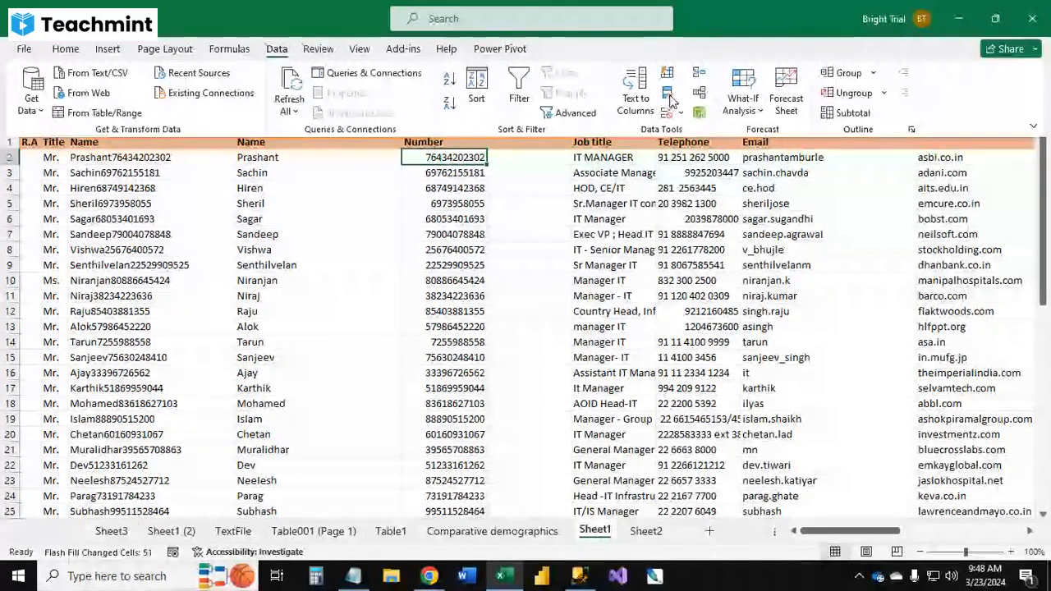
click(277, 294)
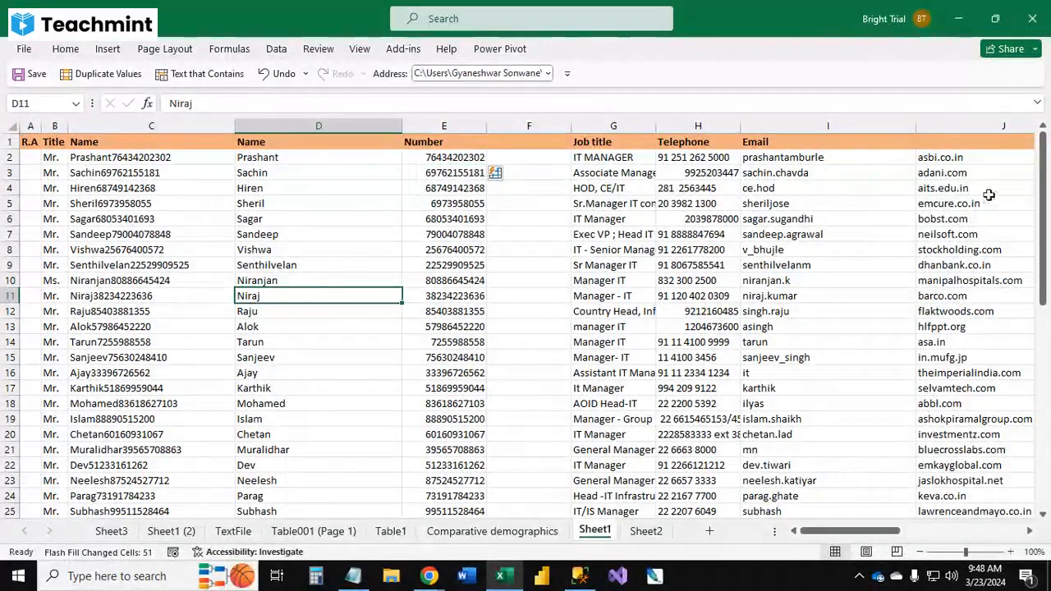
Step: Copy the State column and paste it into column A of a new sheet
click(953, 129)
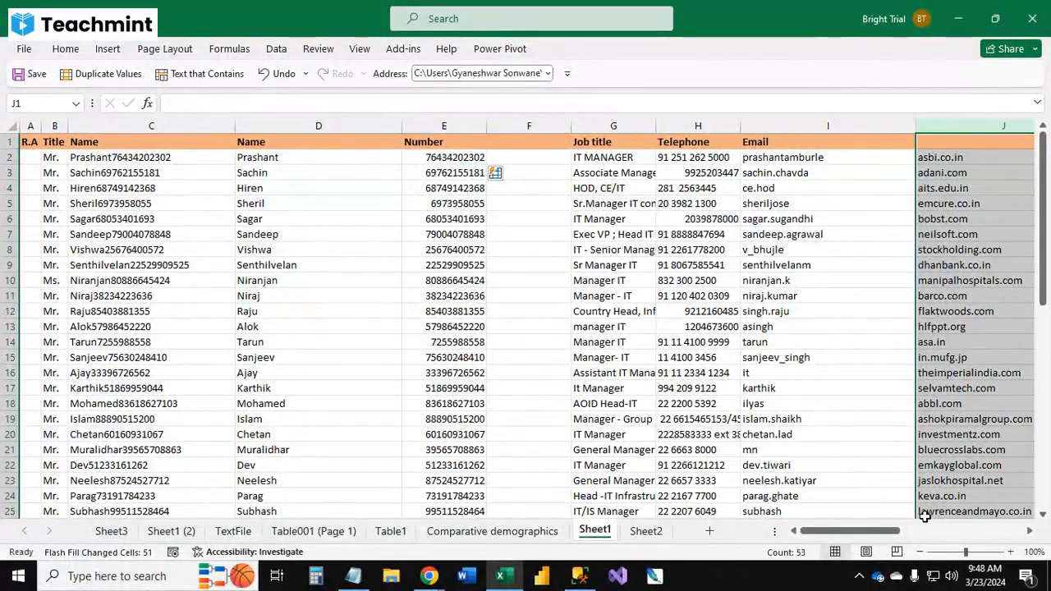
drag(866, 531, 969, 533)
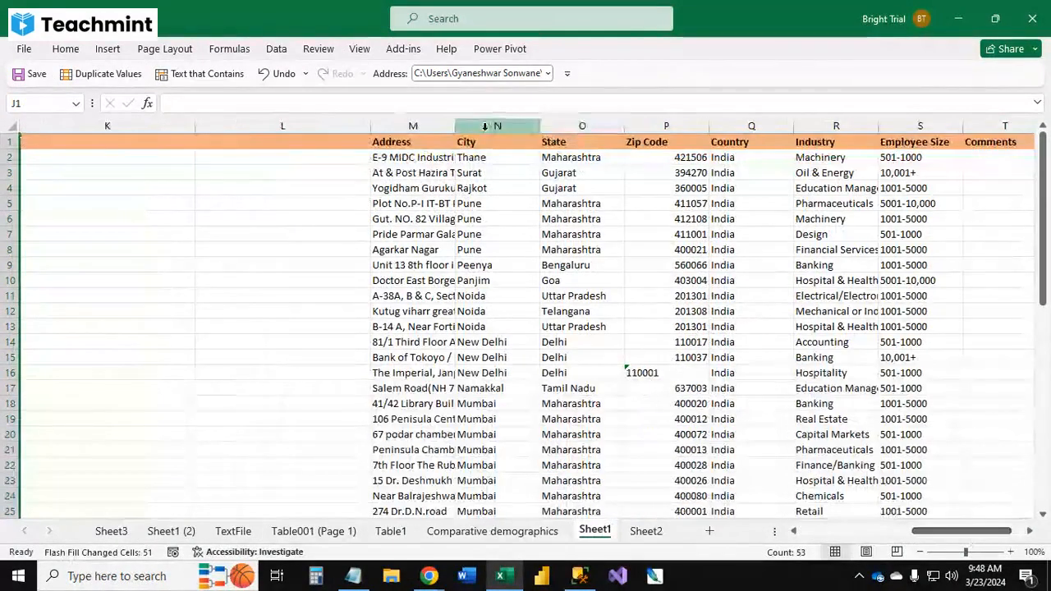
click(569, 128)
key(ctrl+c)
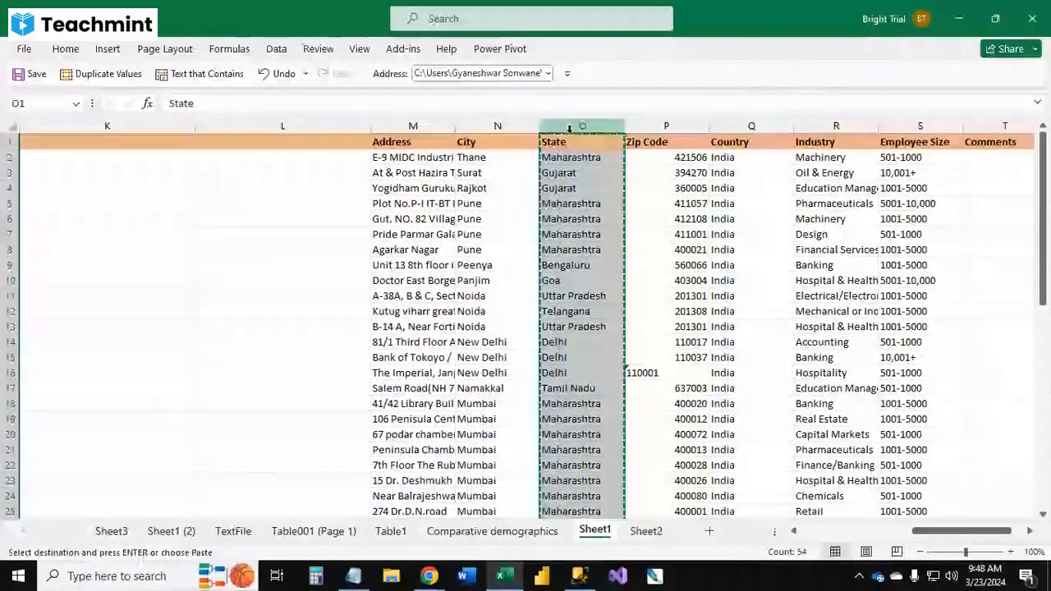
click(710, 531)
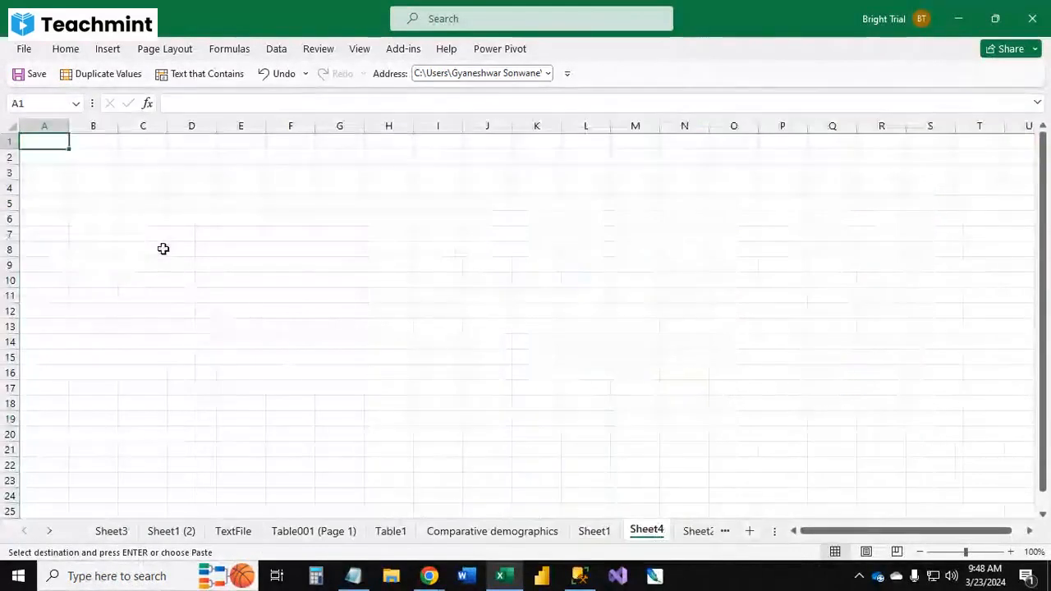
key(ctrl+v)
Step: Highlight duplicate values in the State column with Light Red Fill with Dark Red Text
click(77, 203)
scroll(63, 296, down, 5)
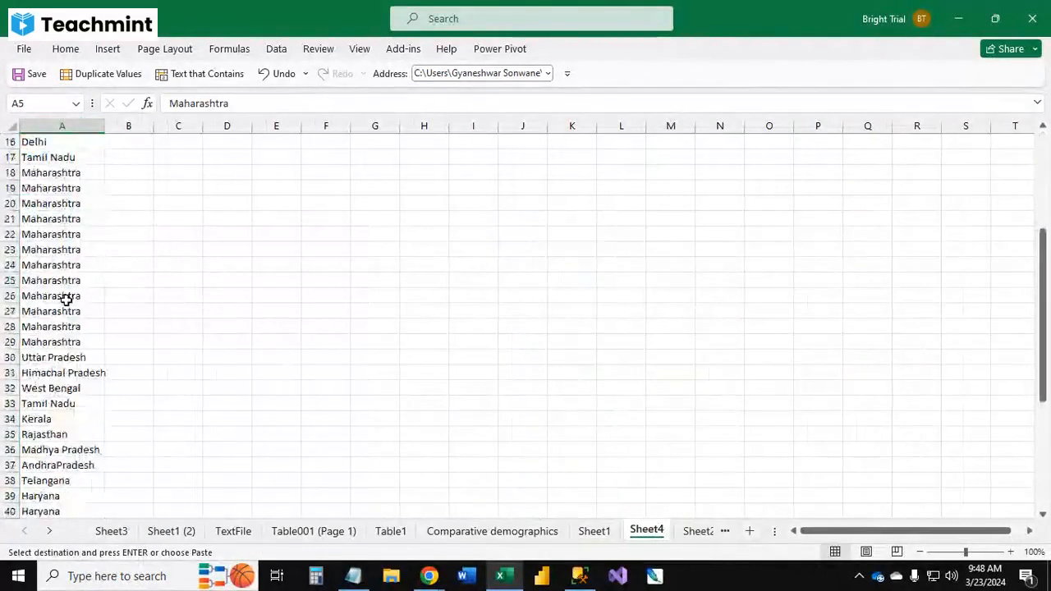
scroll(66, 283, up, 5)
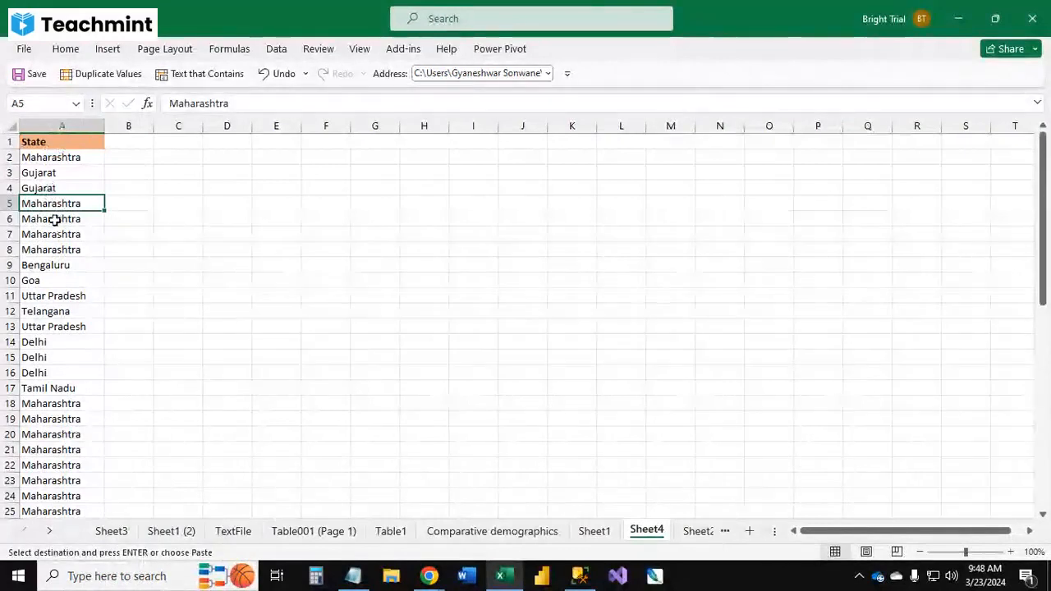
click(66, 126)
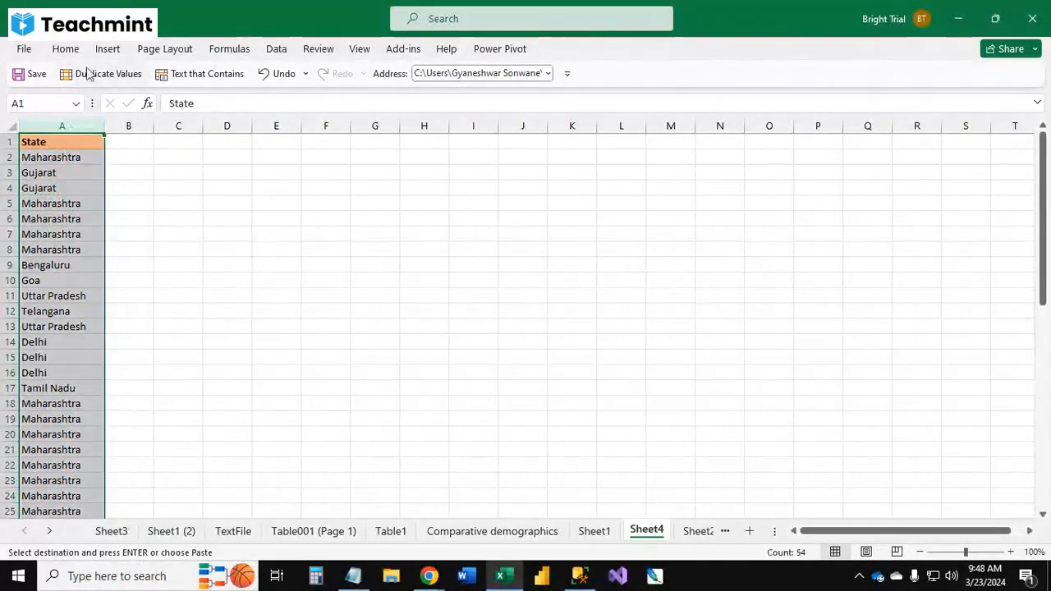
click(69, 50)
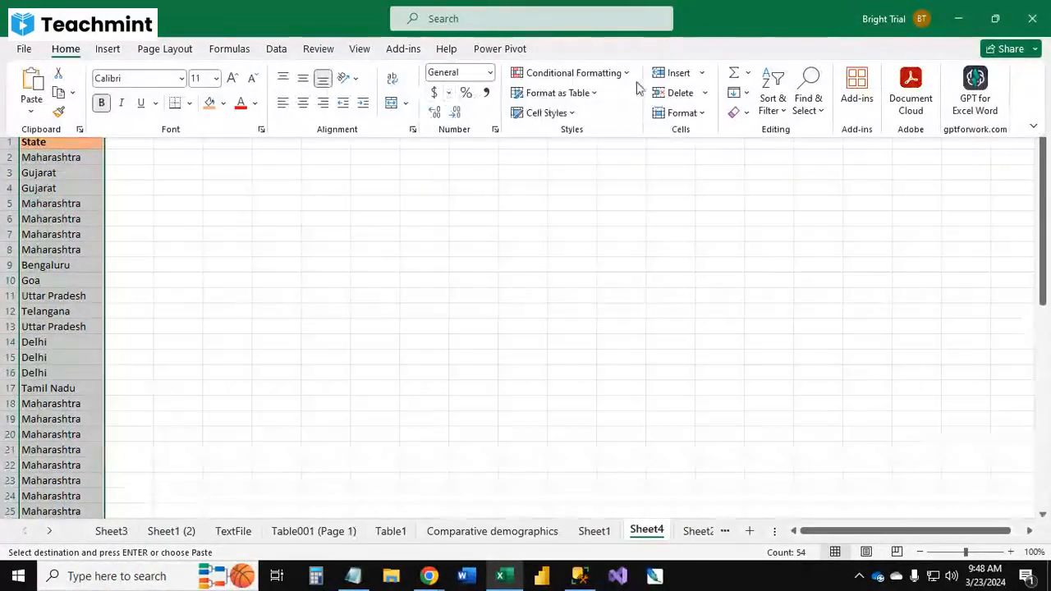
click(573, 72)
mouse_move(636, 113)
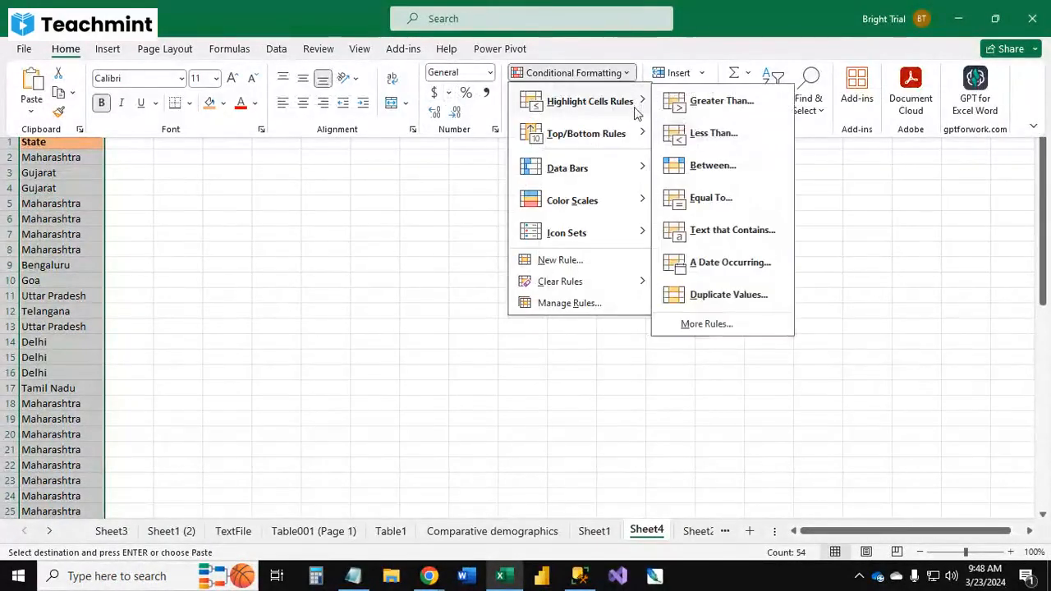
click(725, 298)
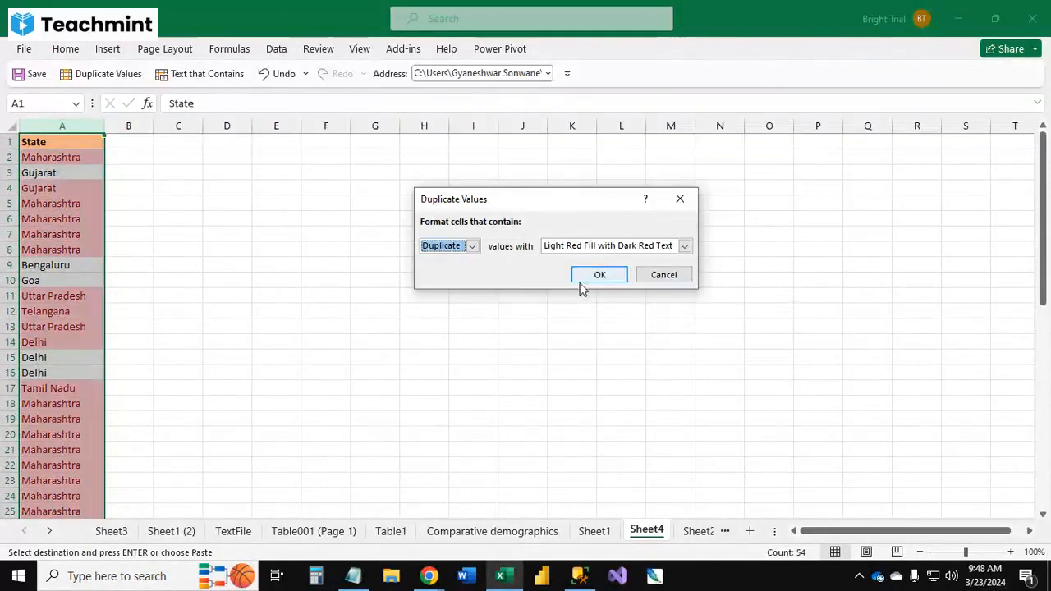
click(586, 283)
Step: Remove duplicate entries from the State column, treating the first row as a header
click(275, 249)
scroll(58, 211, down, 8)
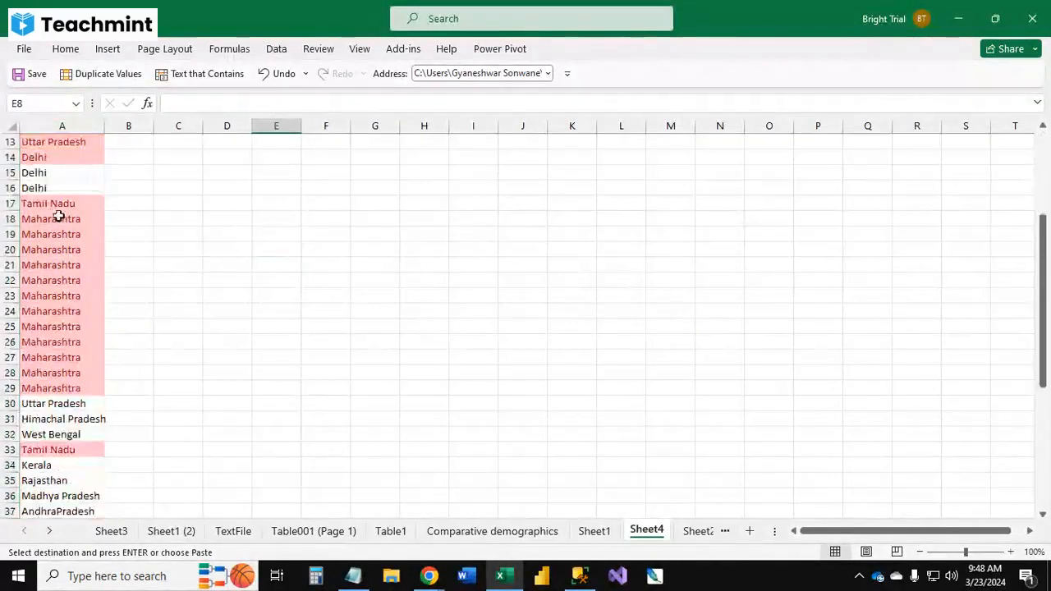
scroll(108, 266, up, 6)
scroll(108, 266, up, 2)
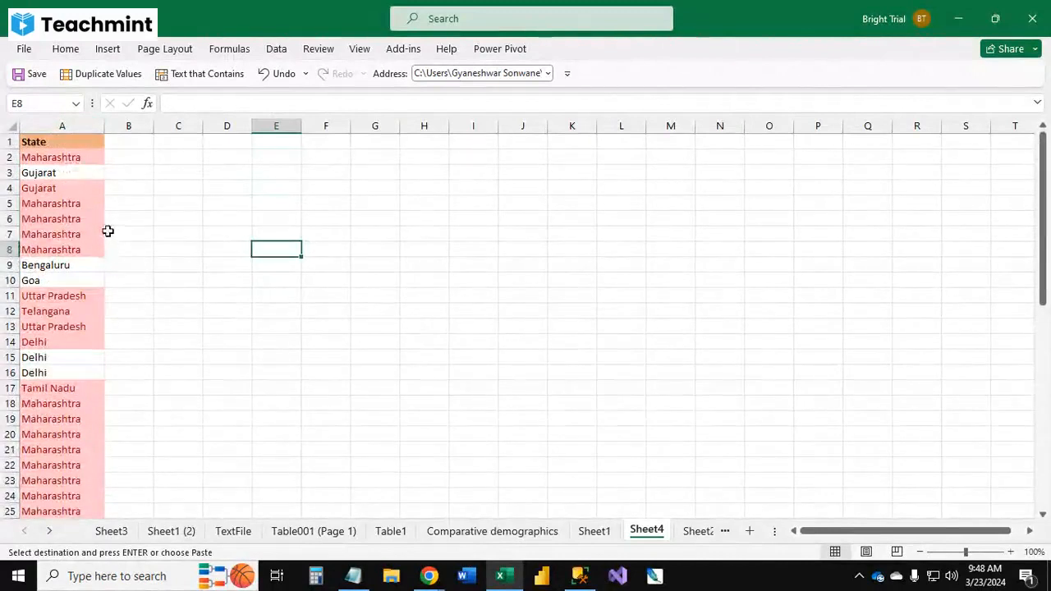
click(55, 126)
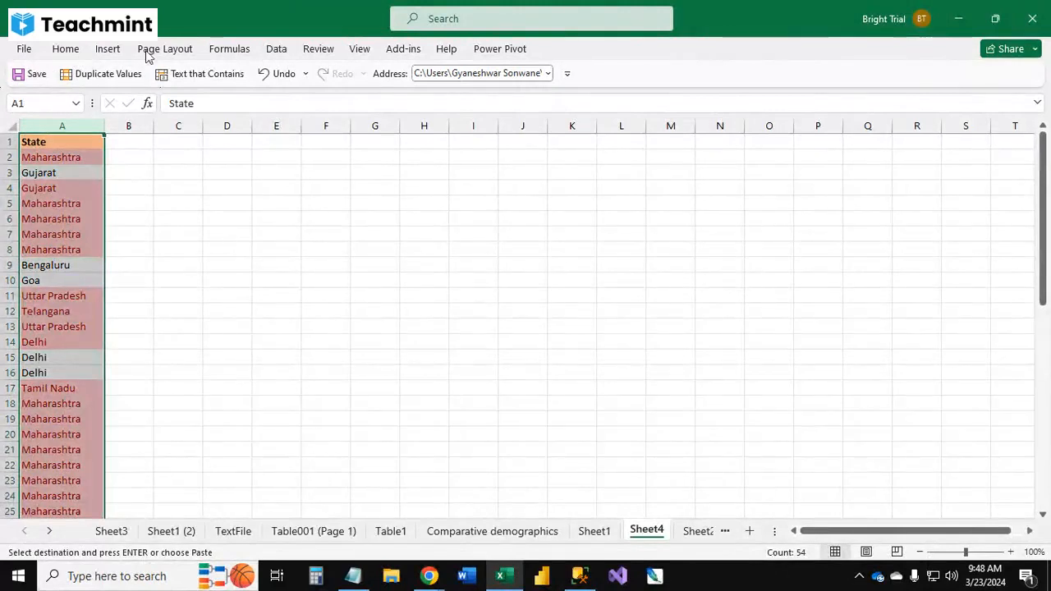
click(279, 51)
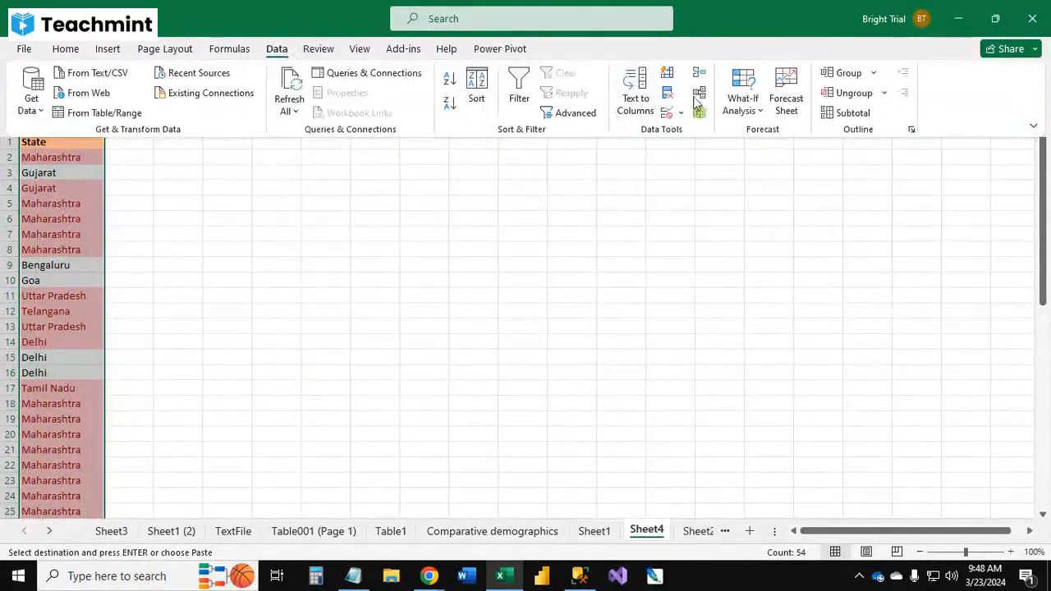
click(671, 96)
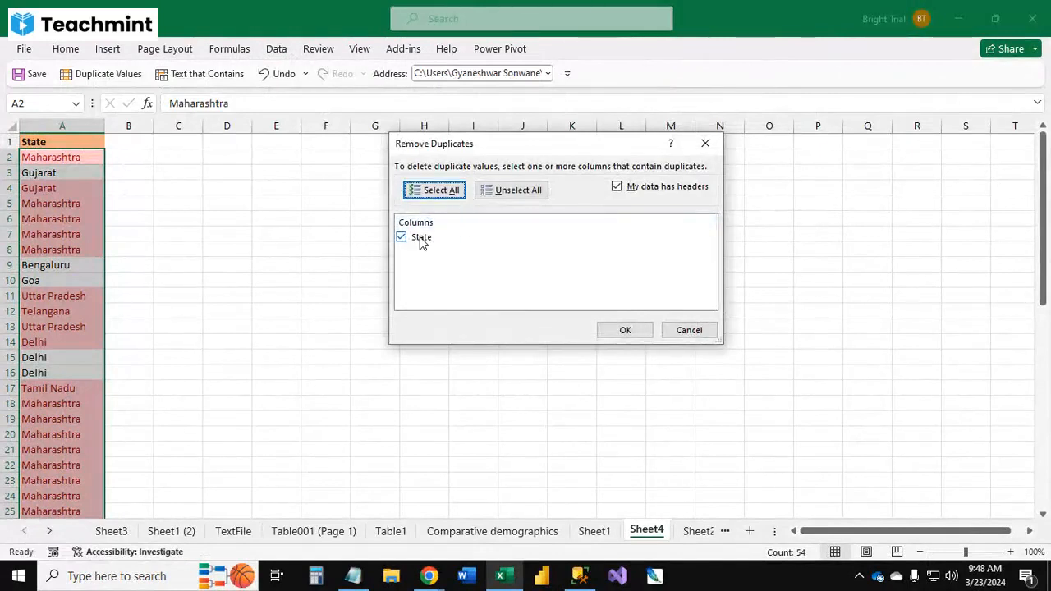
click(624, 330)
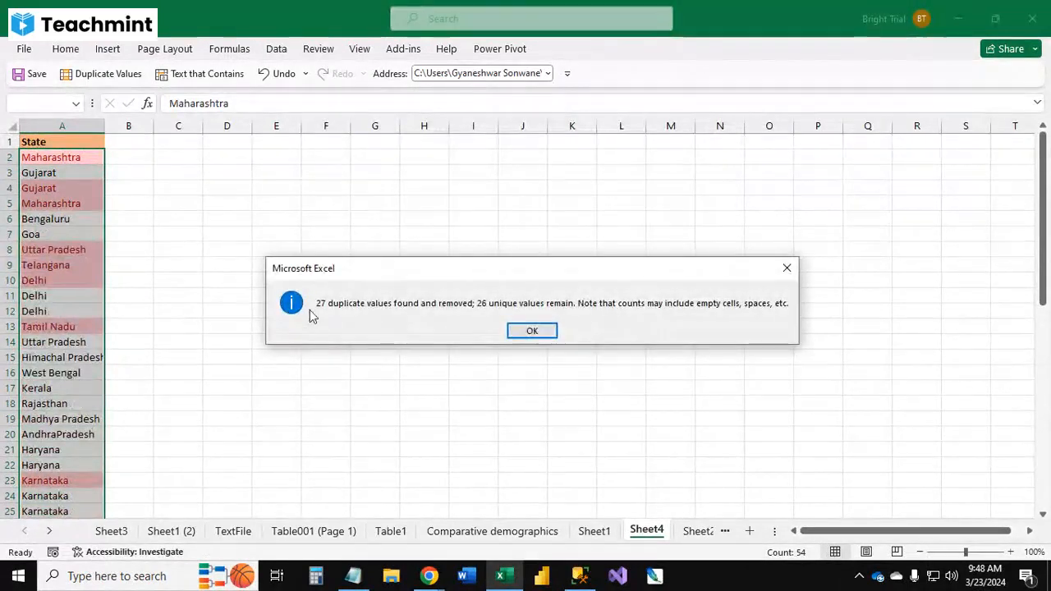
click(532, 331)
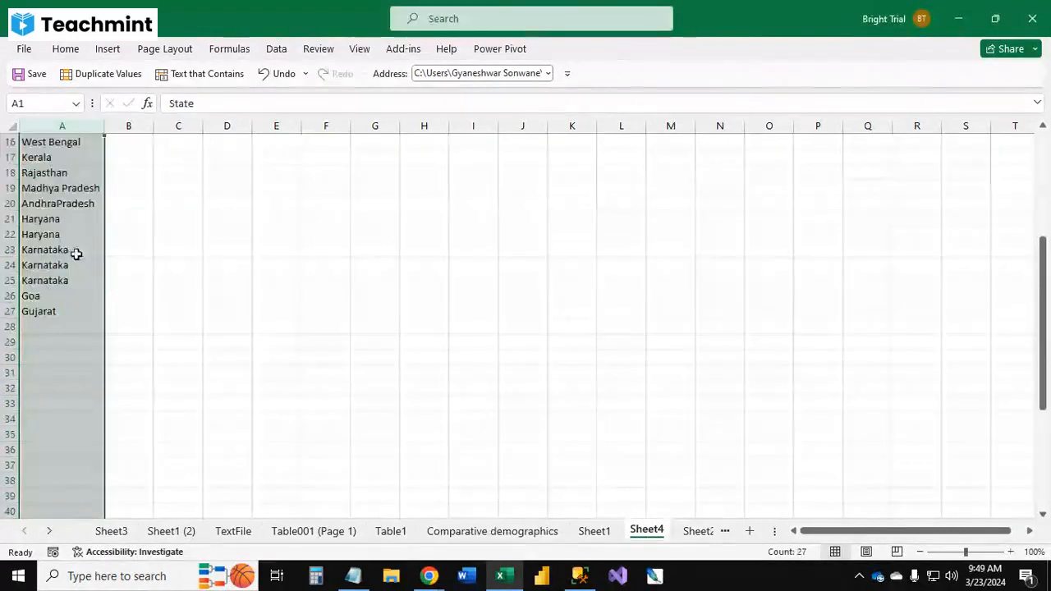
Step: Scroll through the remaining list of states to review it
scroll(75, 316, up, 5)
click(40, 158)
scroll(69, 339, down, 1)
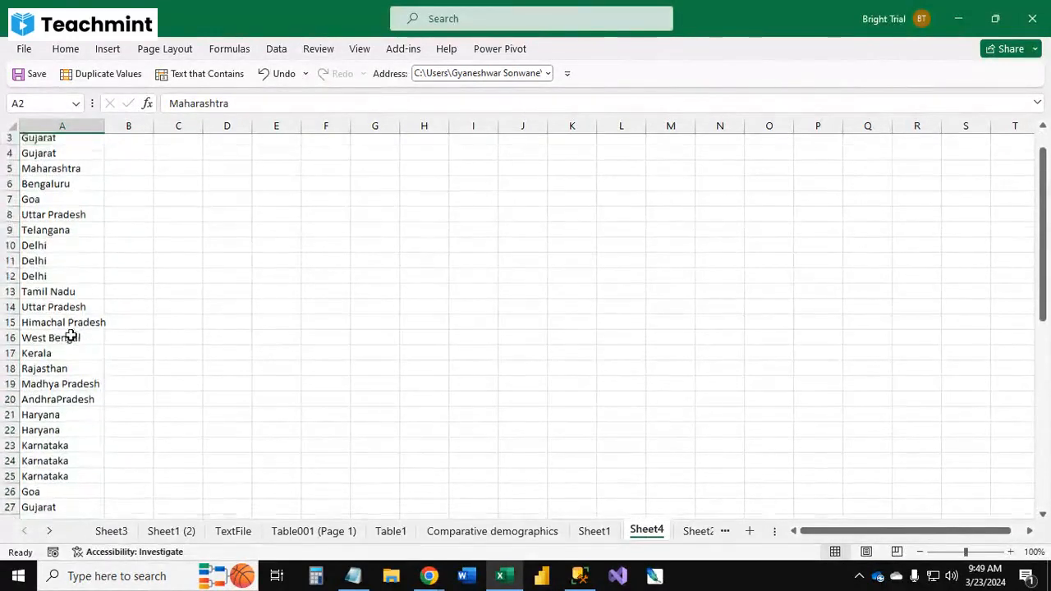
scroll(74, 329, down, 4)
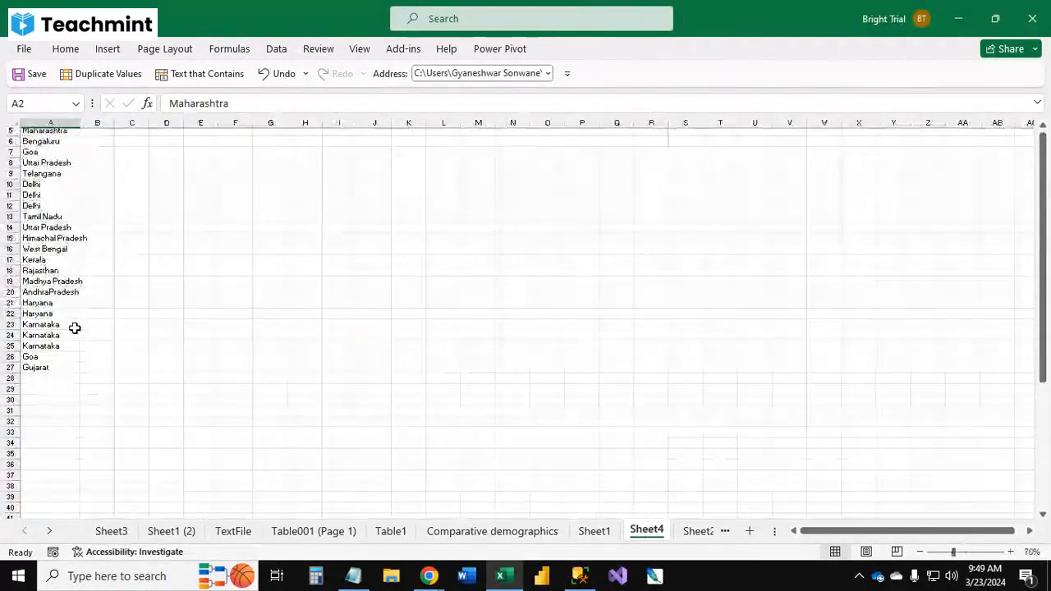
scroll(80, 215, up, 3)
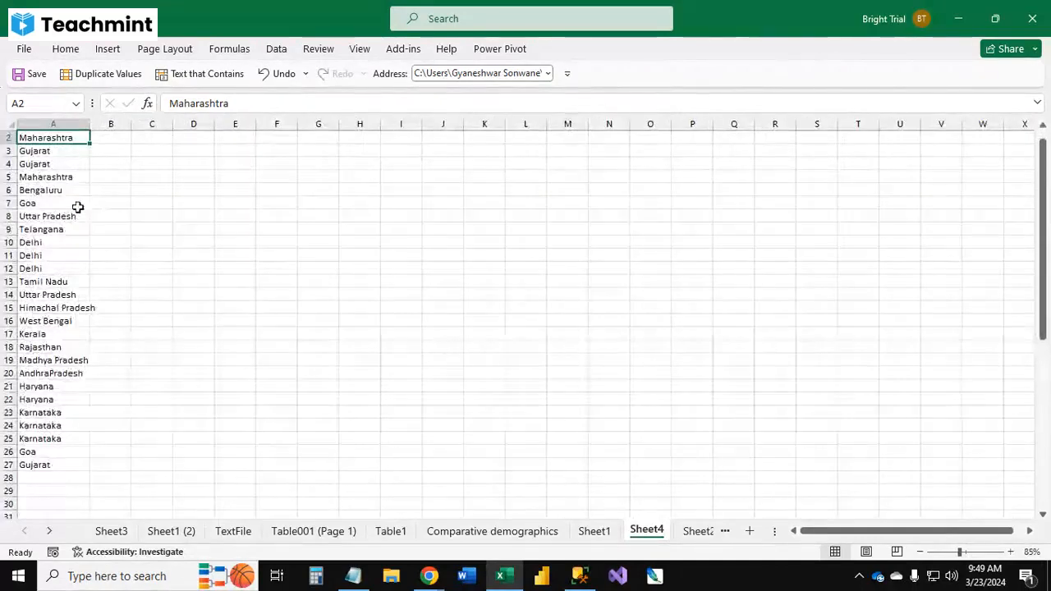
scroll(86, 212, up, 1)
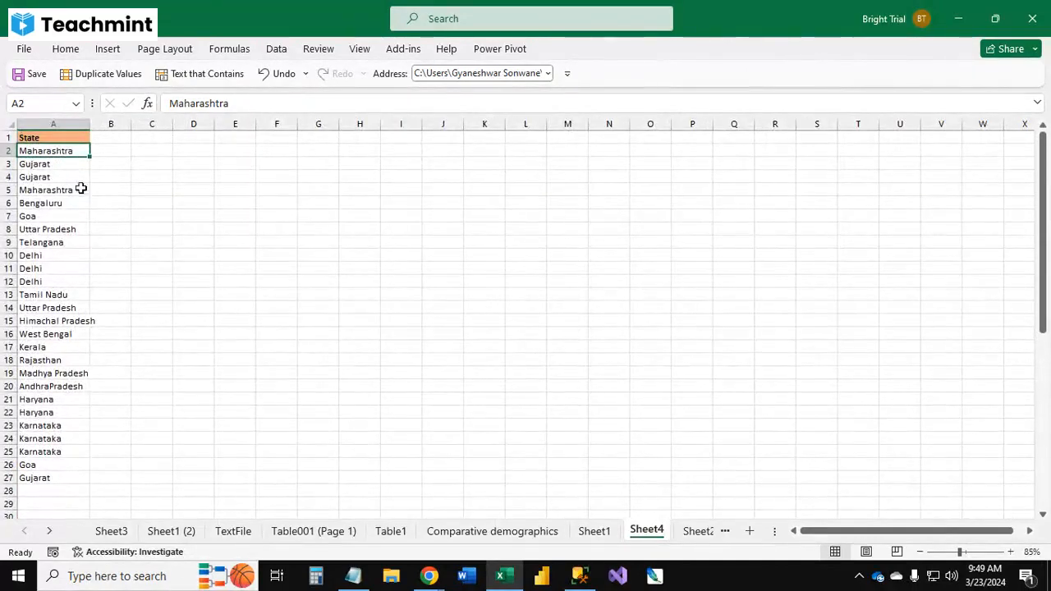
key(ctrl+c)
click(41, 489)
key(ctrl+v)
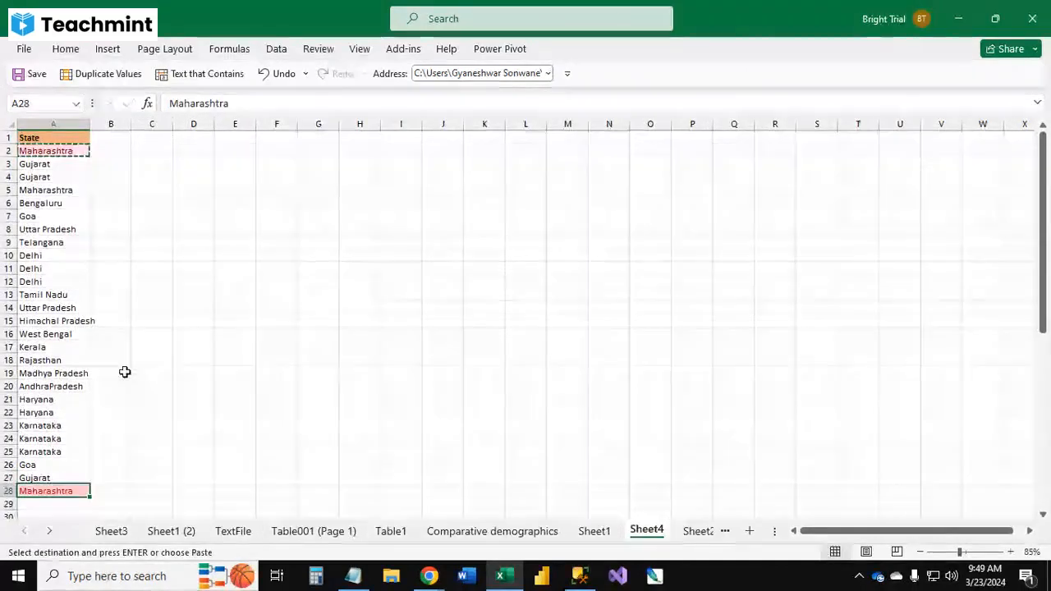
click(176, 292)
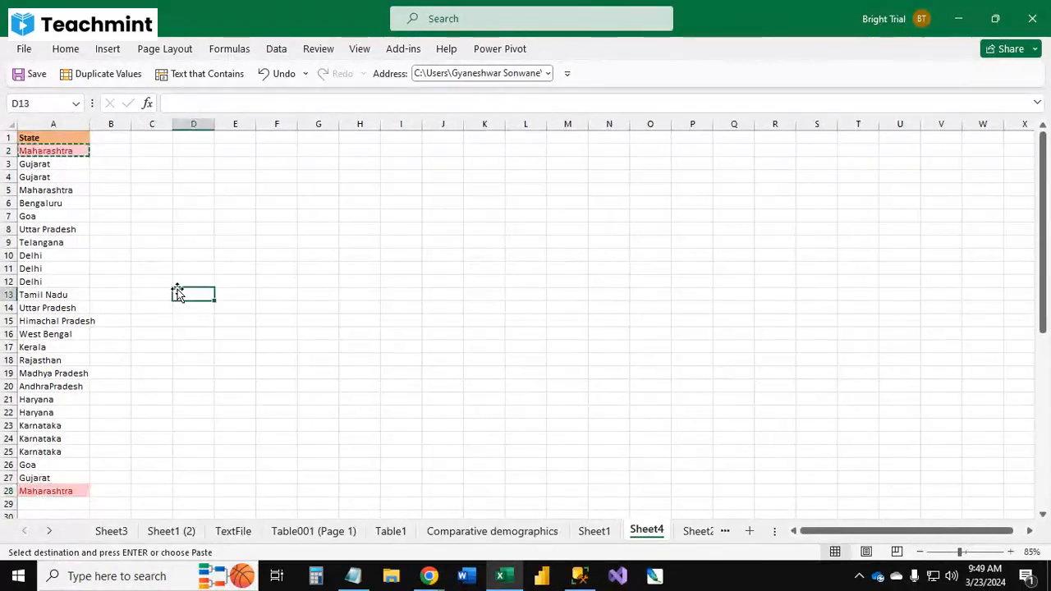
key(ctrl+z)
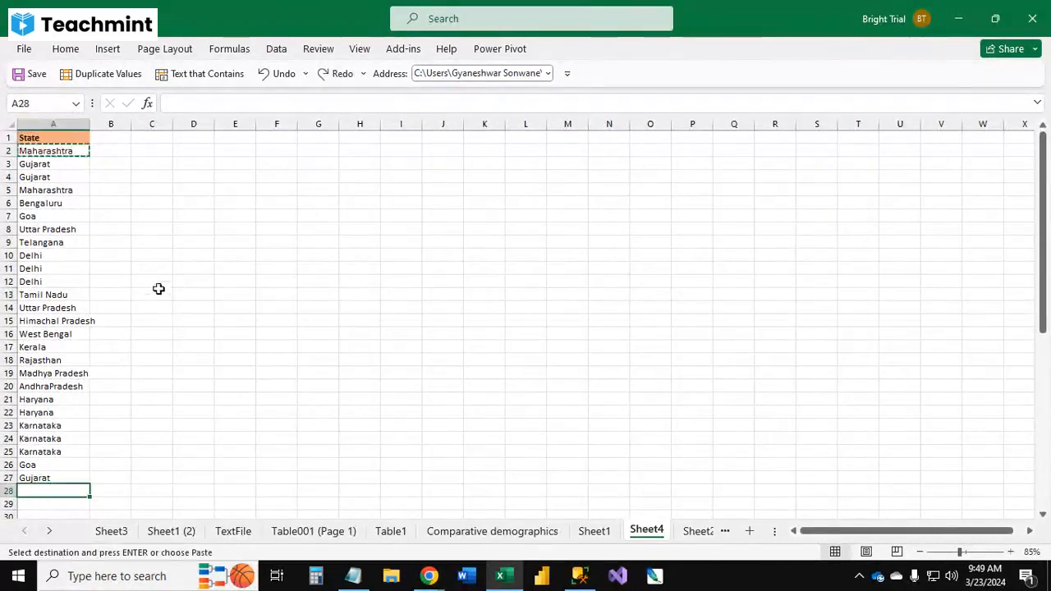
click(156, 292)
key(Escape)
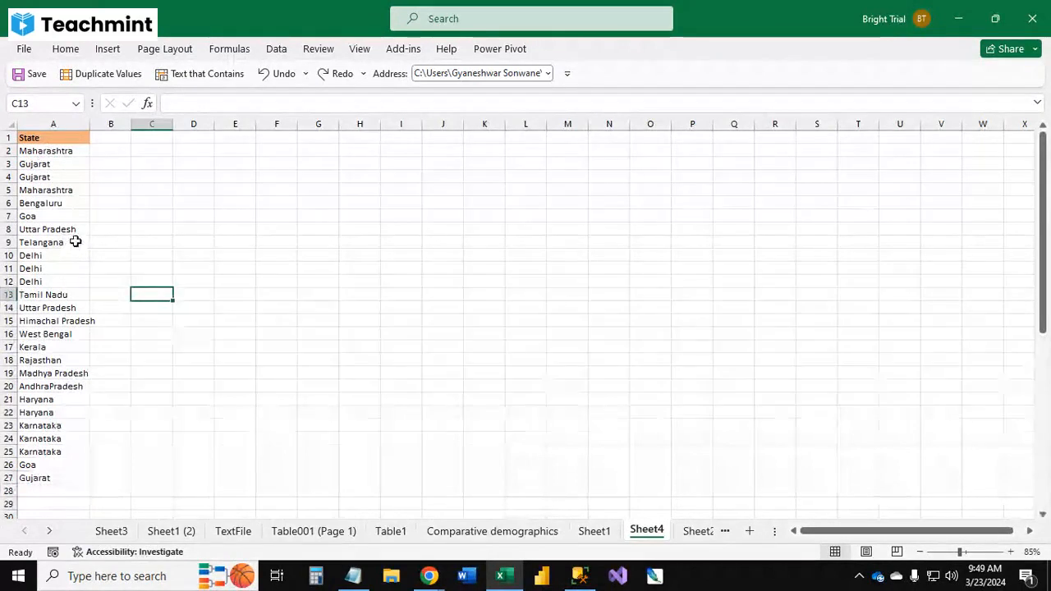
click(276, 48)
click(680, 113)
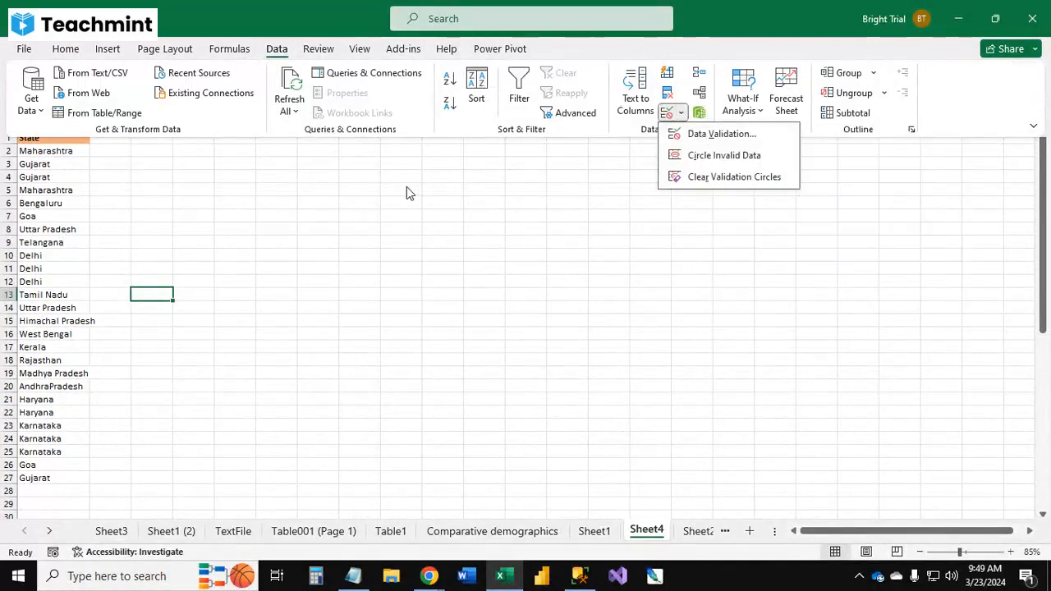
click(337, 277)
click(337, 282)
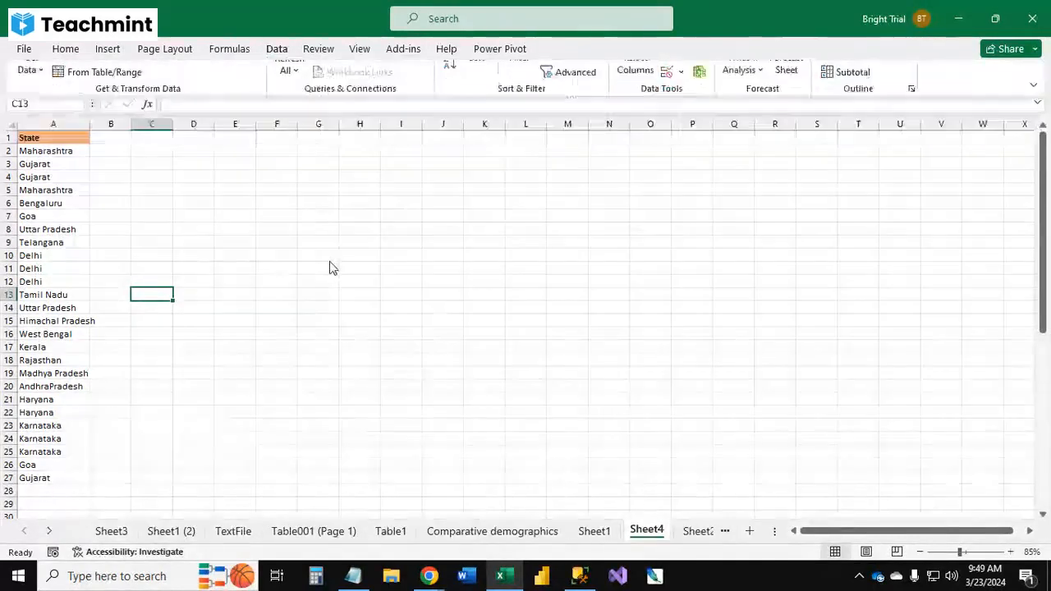
click(319, 188)
click(247, 147)
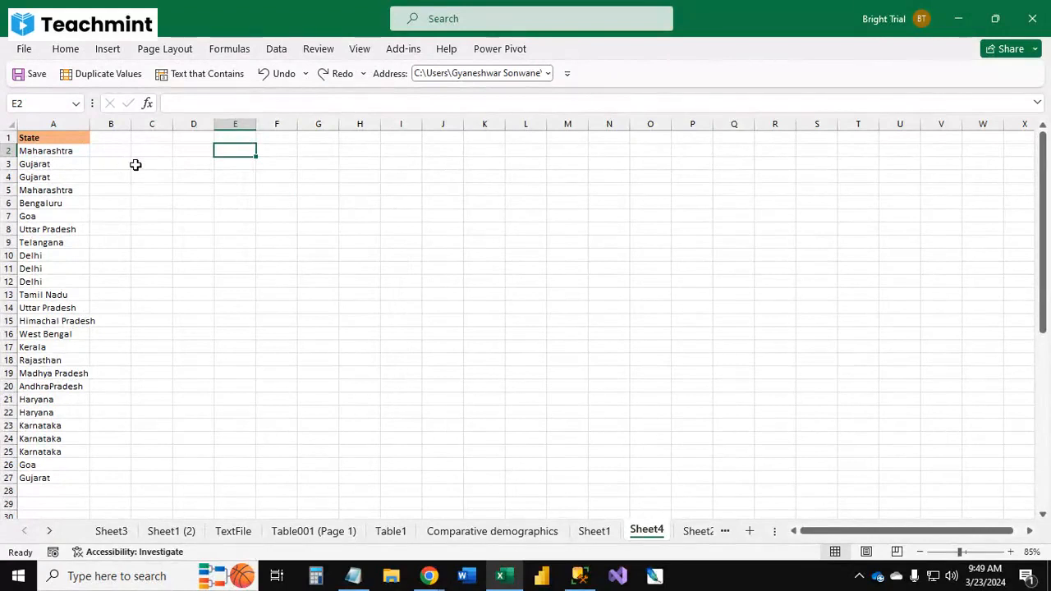
Step: Copy the State header cell and paste it into cell E1
key(ctrl+Home)
key(ctrl+c)
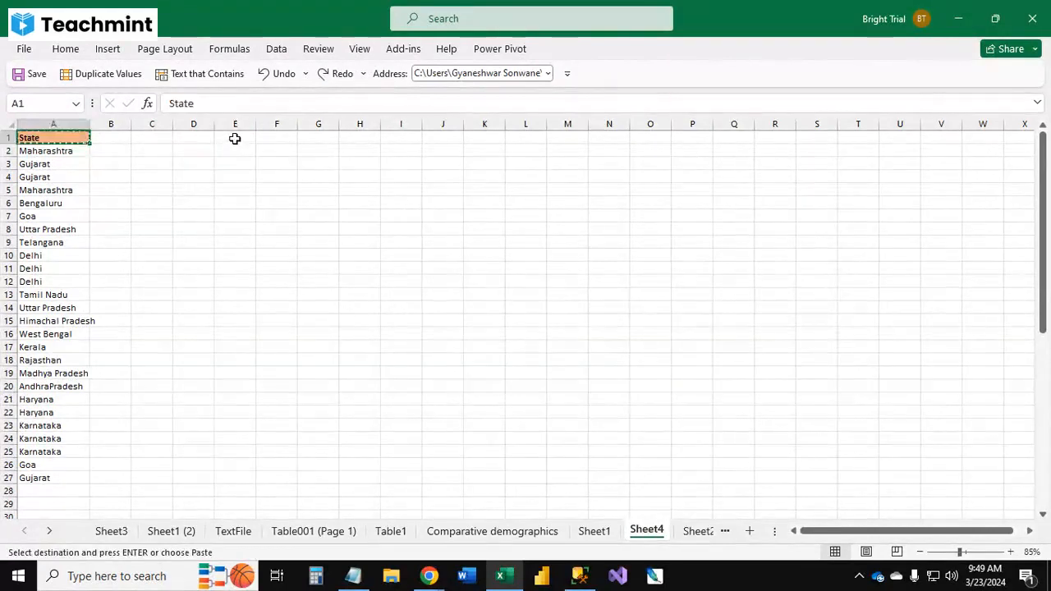
click(235, 138)
key(ctrl+v)
scroll(459, 191, up, 3)
key(Escape)
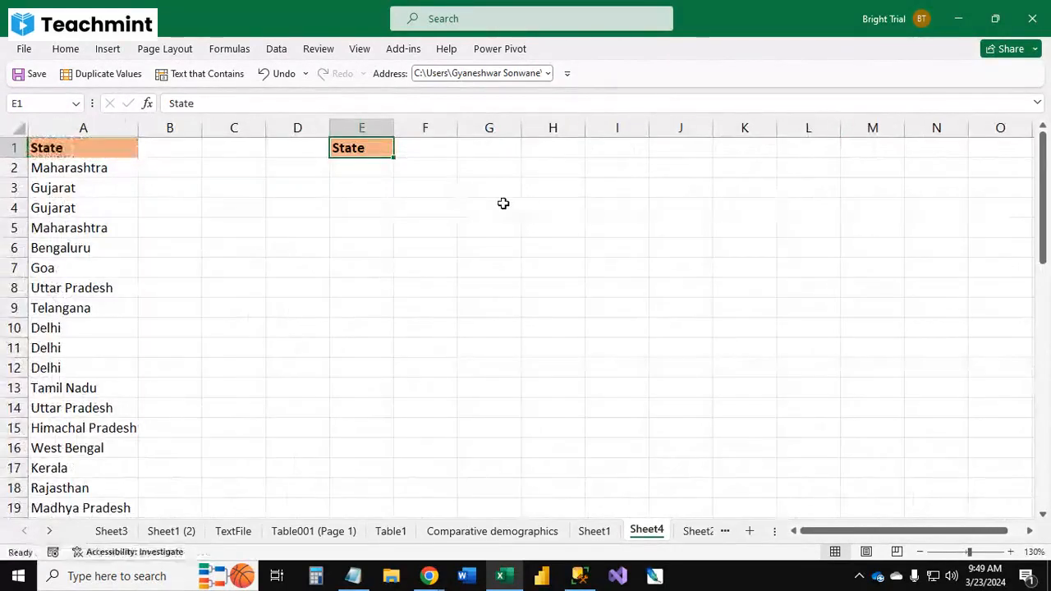
Step: Replace the E1 header with S.No and add the headers Name, Mobile and Age in F1 to H1
text(No)
key(BackSpace)
key(BackSpace)
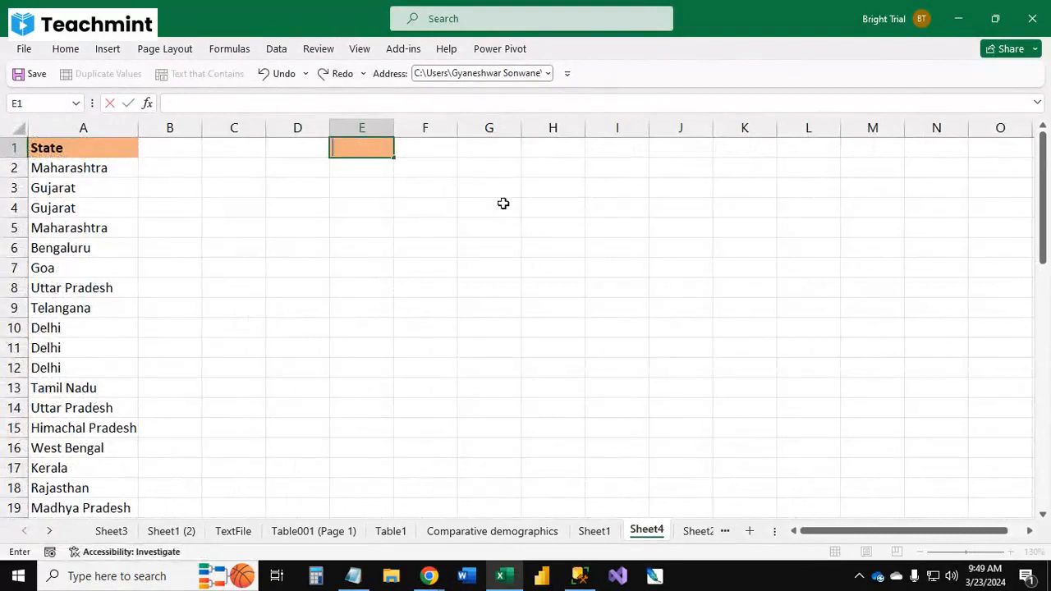
text(S.No)
key(Tab)
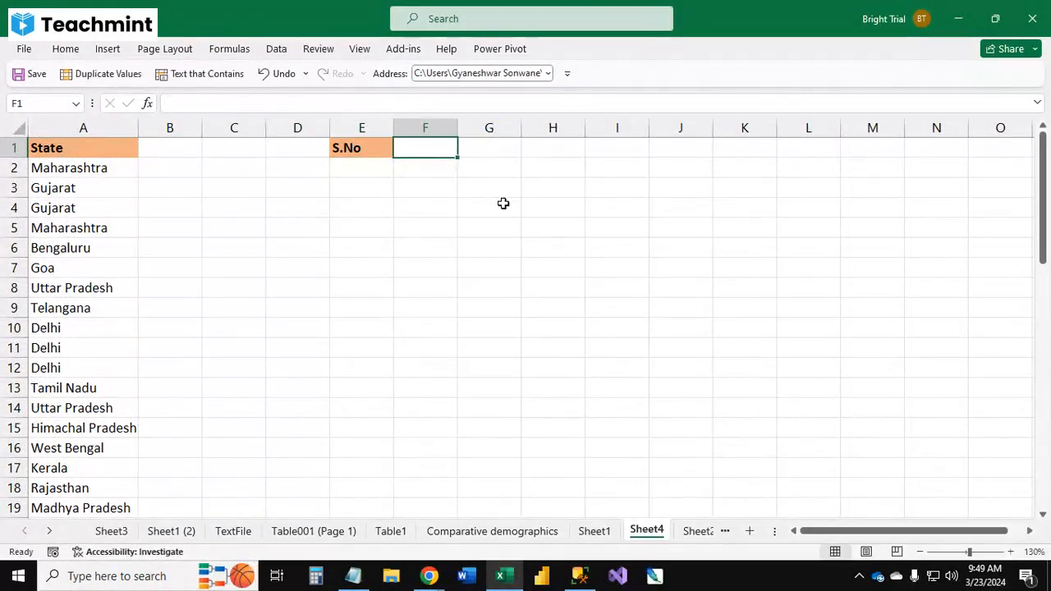
text(Name)
key(Tab)
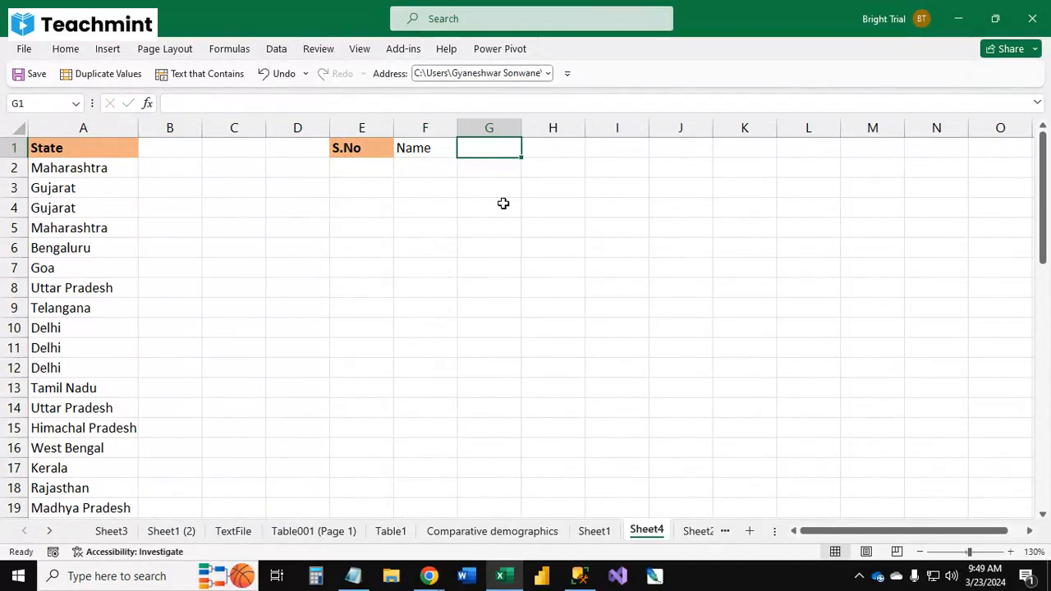
text(Mobile)
key(Tab)
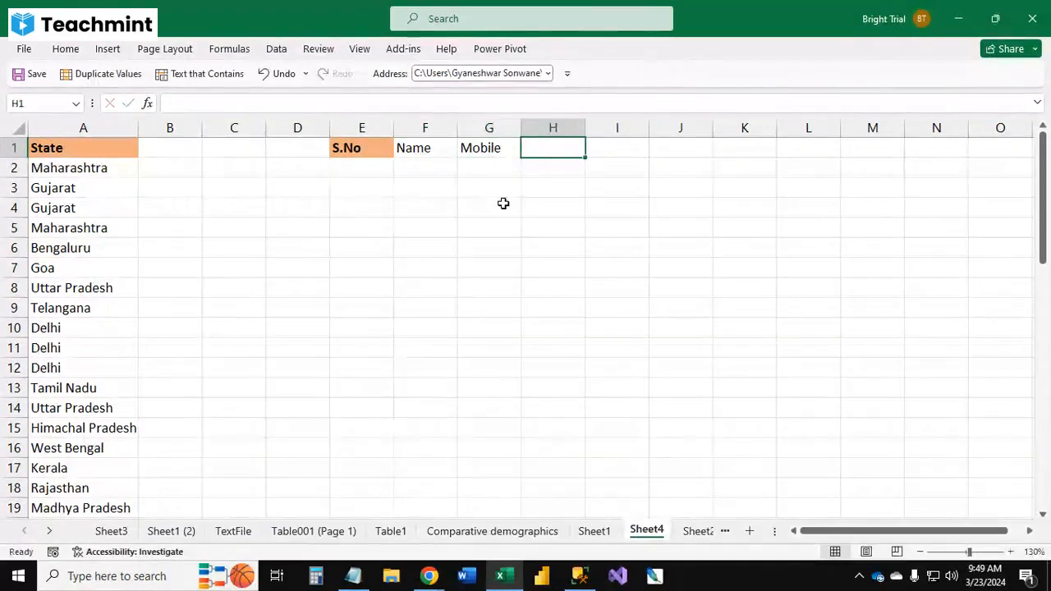
text(Age)
key(Return)
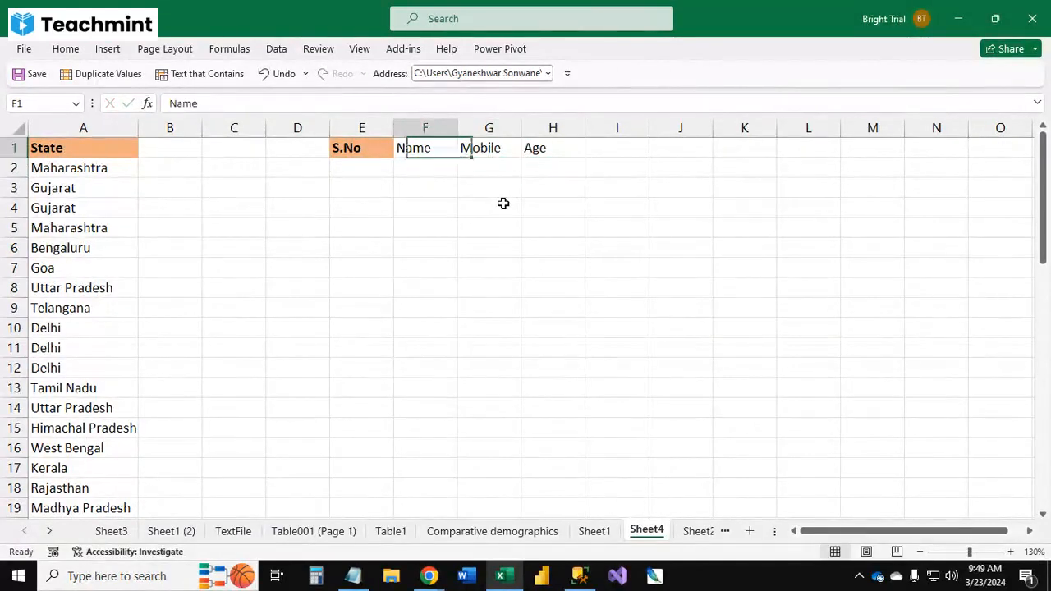
Step: Copy the S.No header and paste only its formatting onto the Name, Mobile and Age headers
key(Left)
key(ctrl+c)
key(shift+Right)
key(shift+Right)
key(shift+Right)
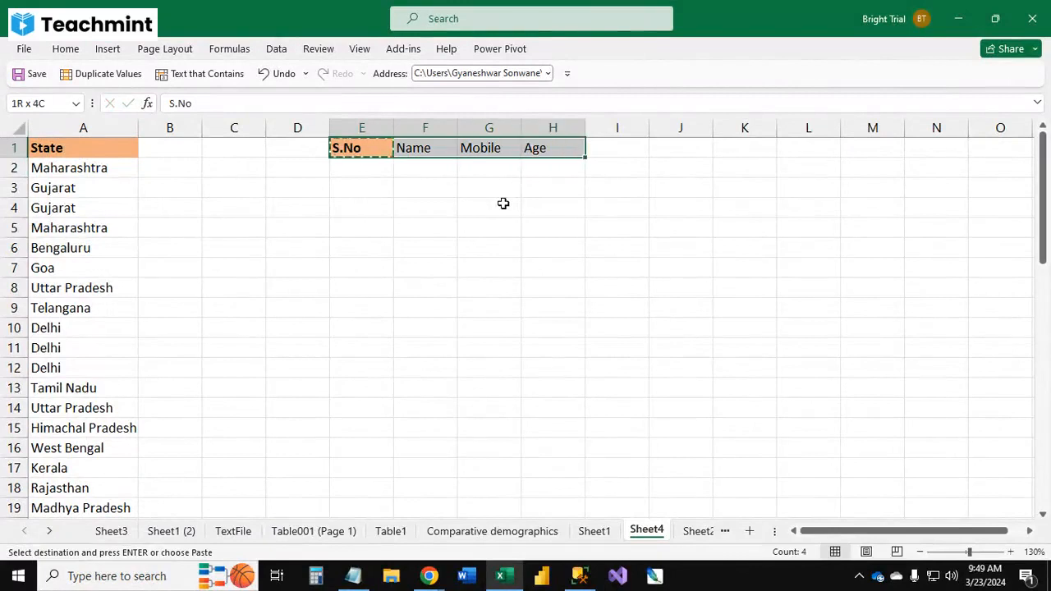
key(alt)
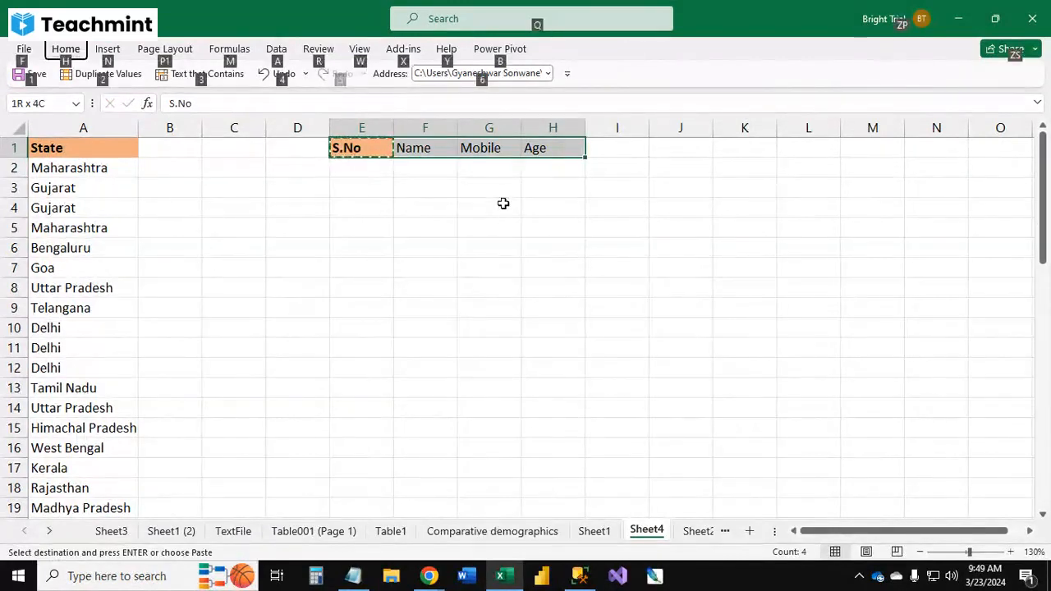
key(e)
key(s)
key(t)
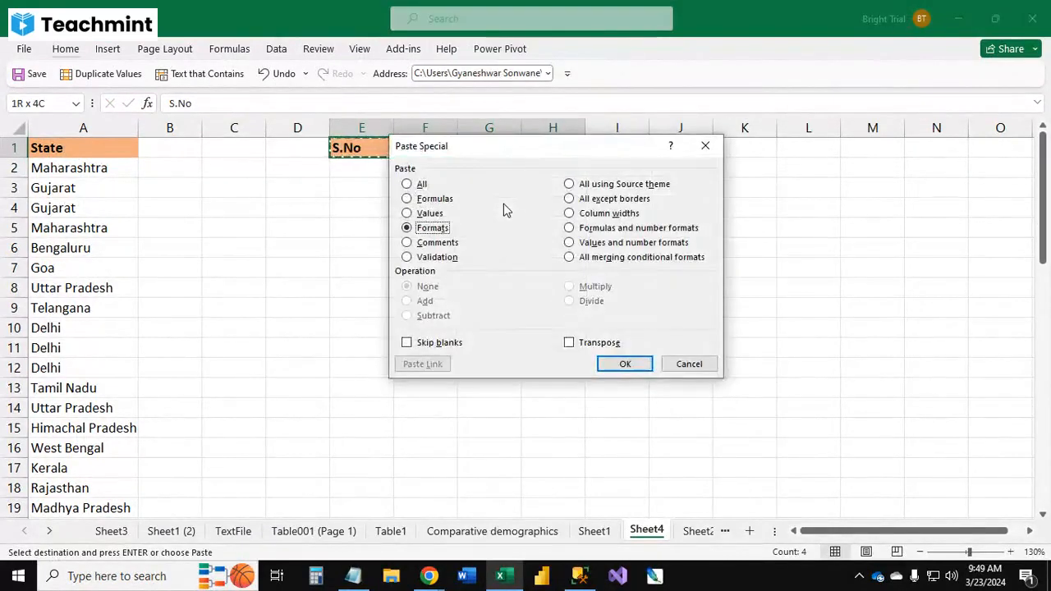
key(Return)
key(Escape)
key(Left)
key(Right)
key(Down)
key(Up)
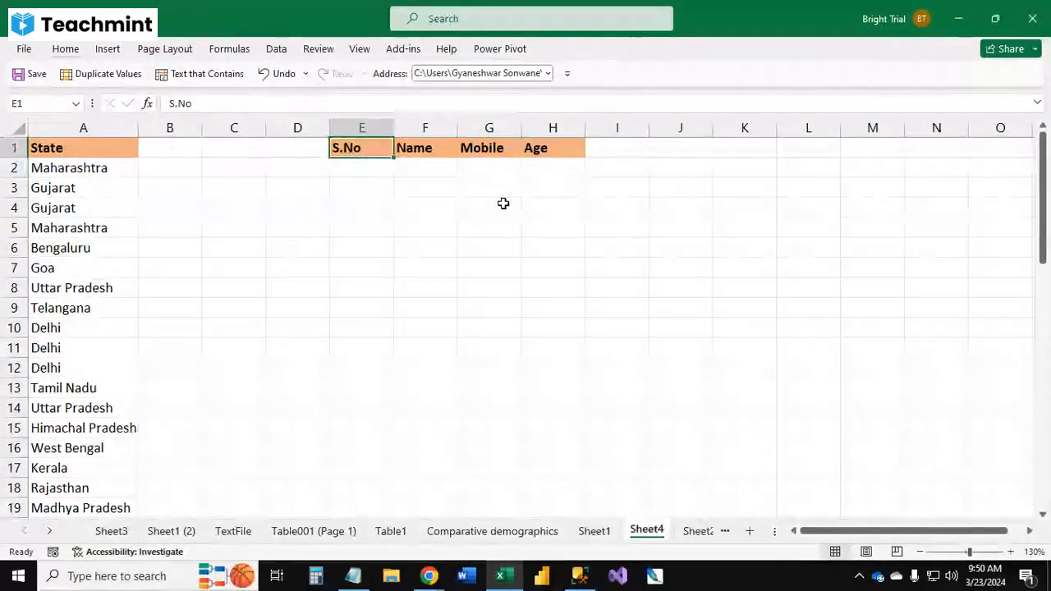
Step: AutoFit the width of the S.No column and widen the Name column slightly
key(ctrl+space)
key(alt)
key(h)
key(o)
key(i)
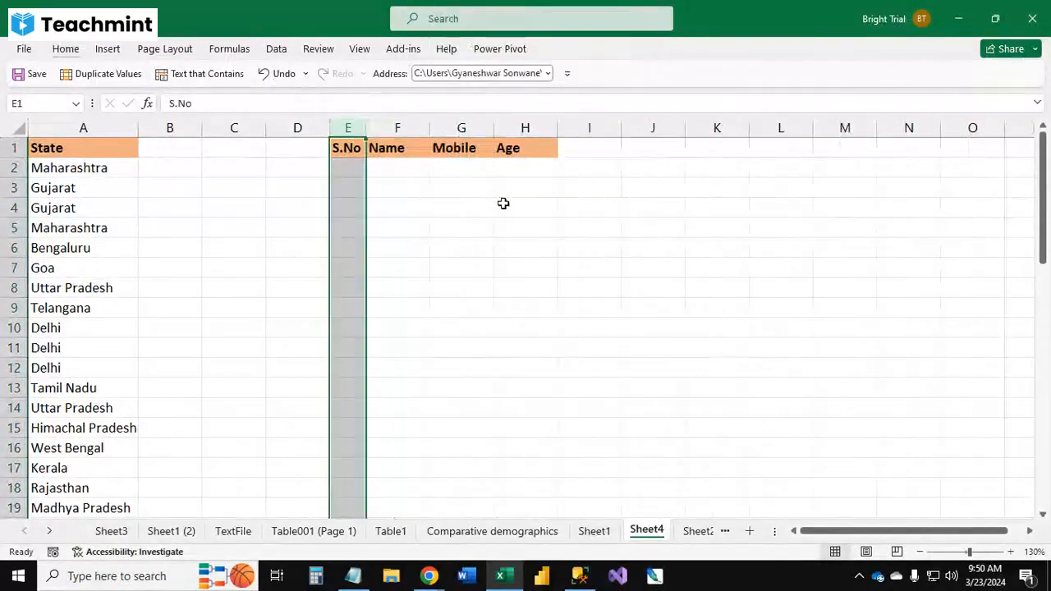
key(Right)
key(Down)
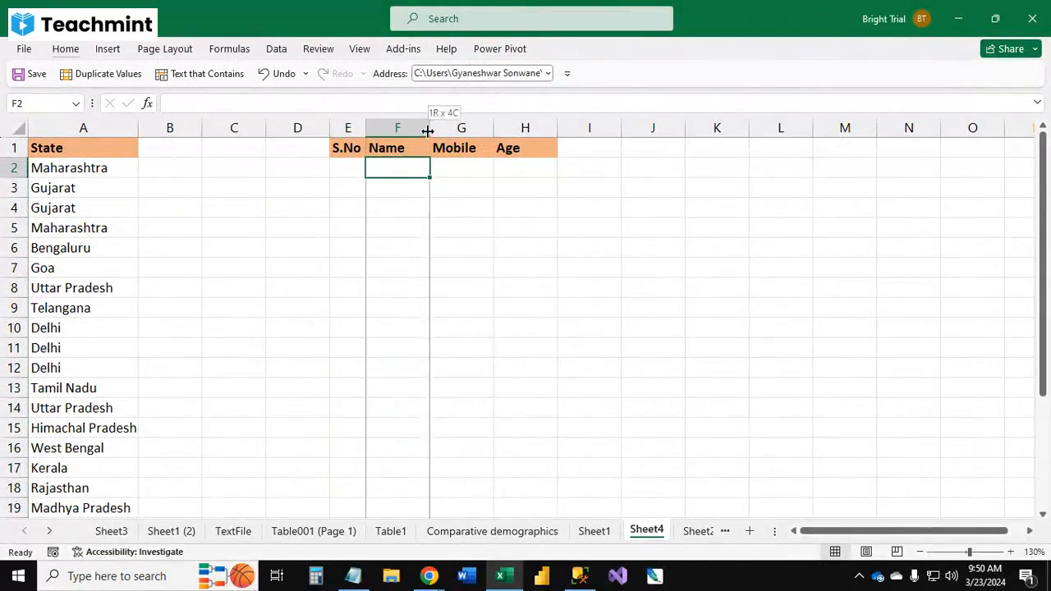
drag(429, 130, 442, 130)
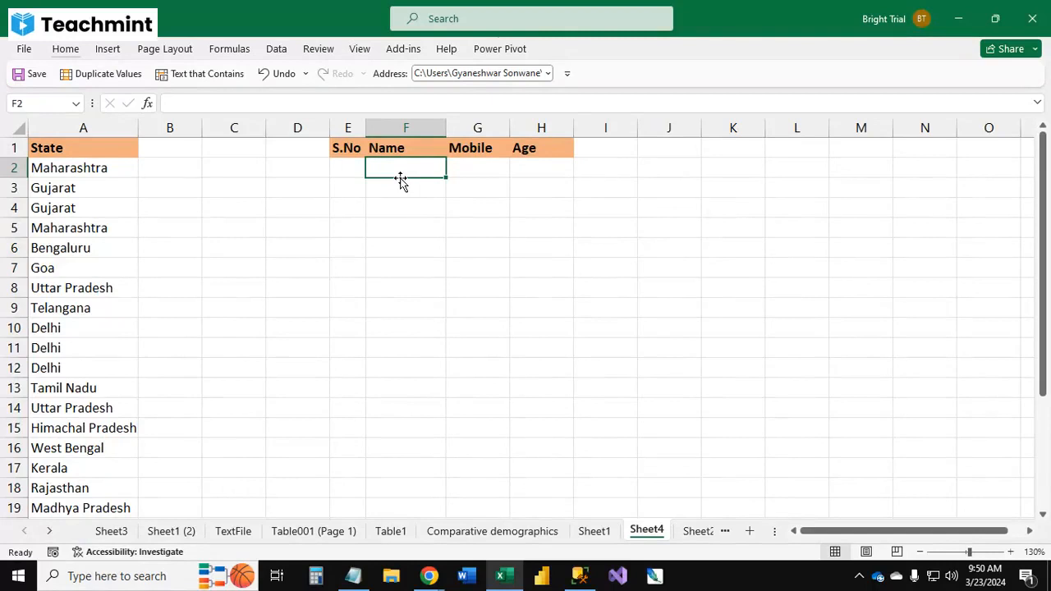
Step: Add data validation to column F allowing only text length less than 10
click(402, 127)
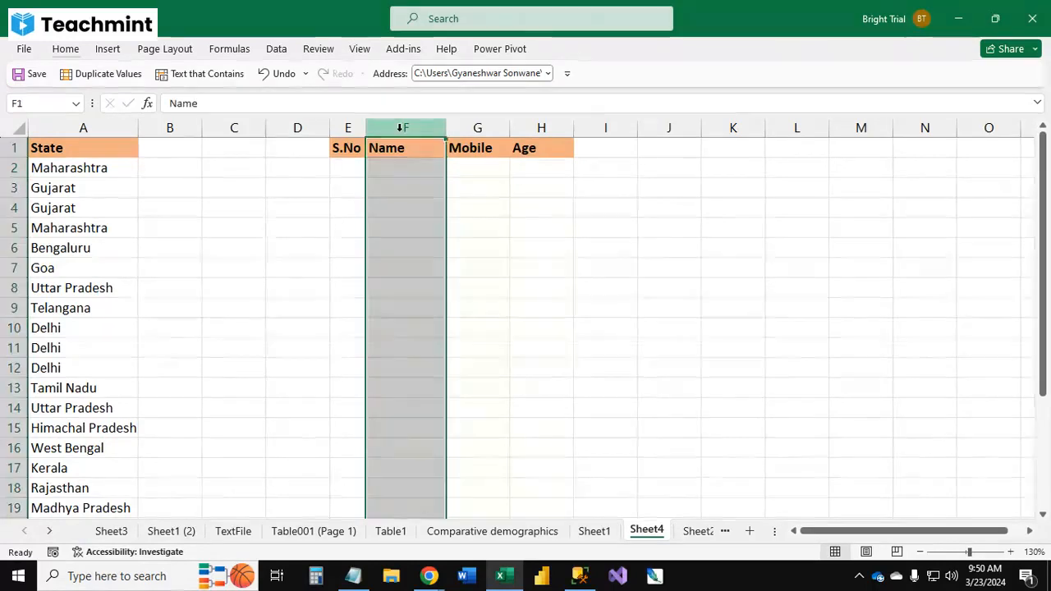
click(277, 51)
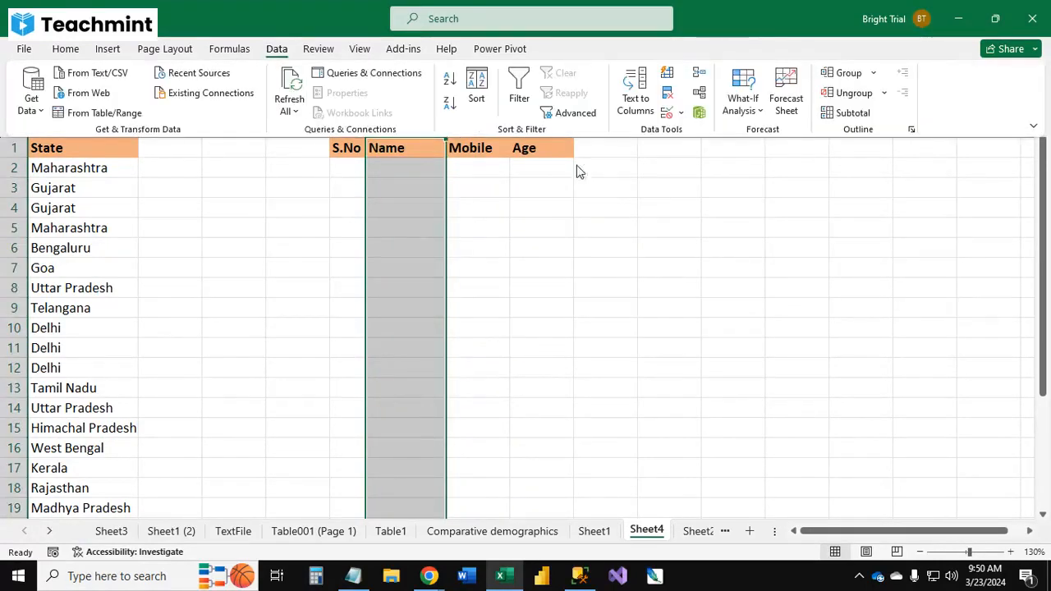
click(683, 113)
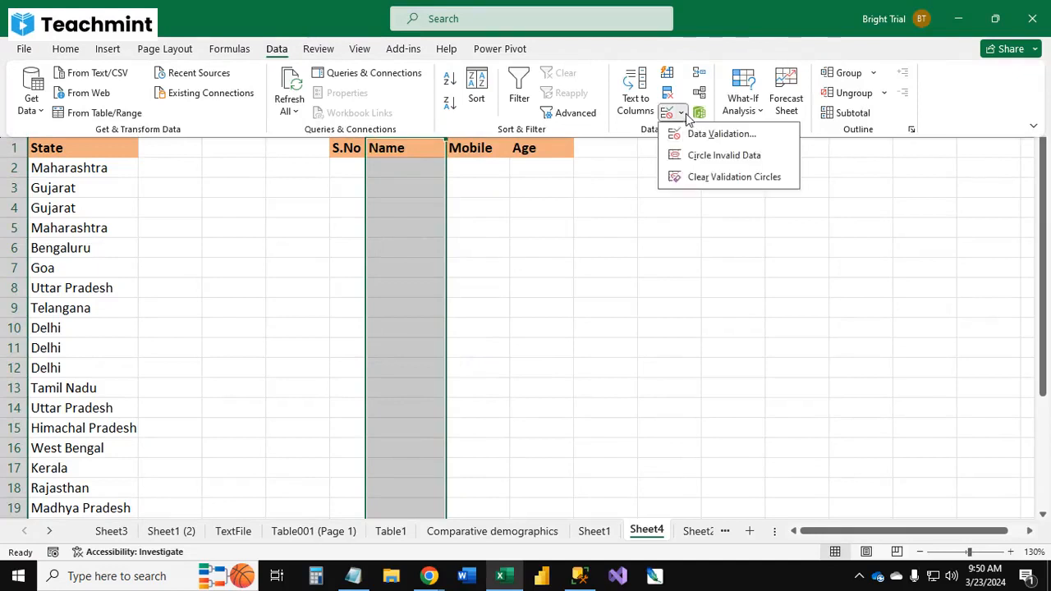
click(705, 136)
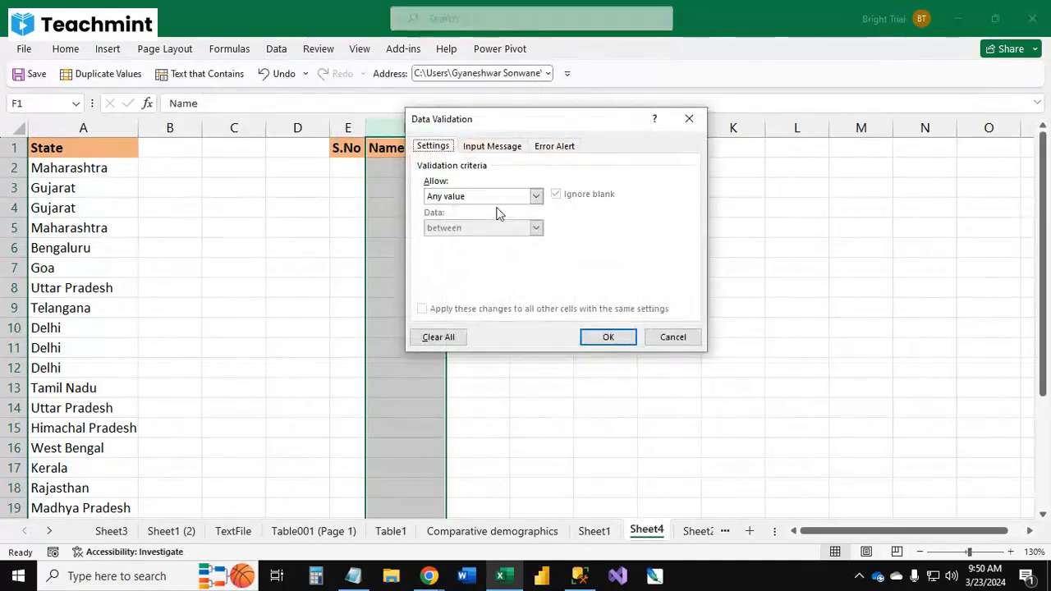
click(498, 198)
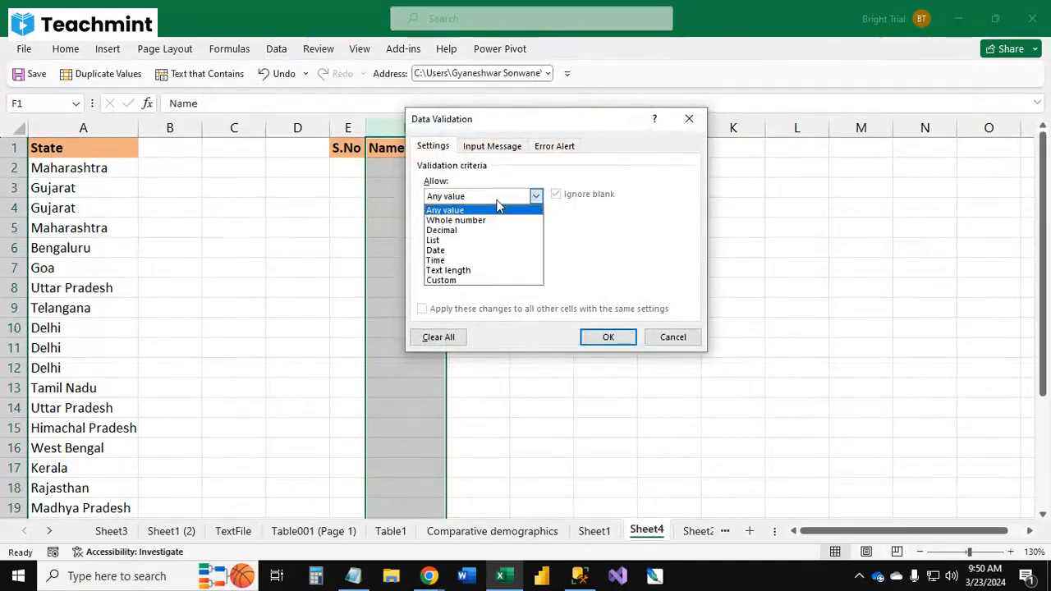
click(480, 273)
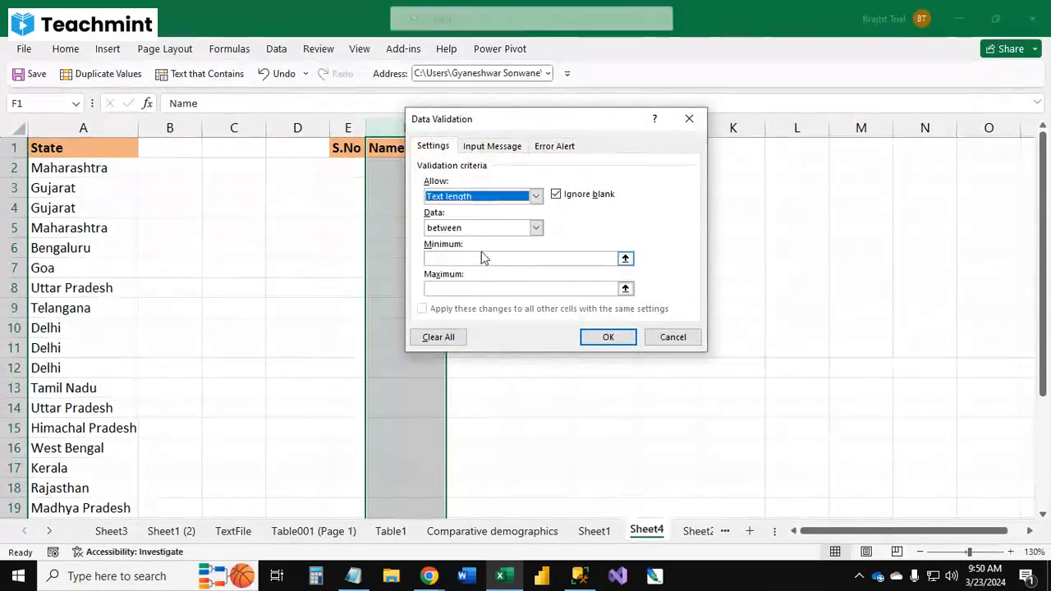
click(483, 233)
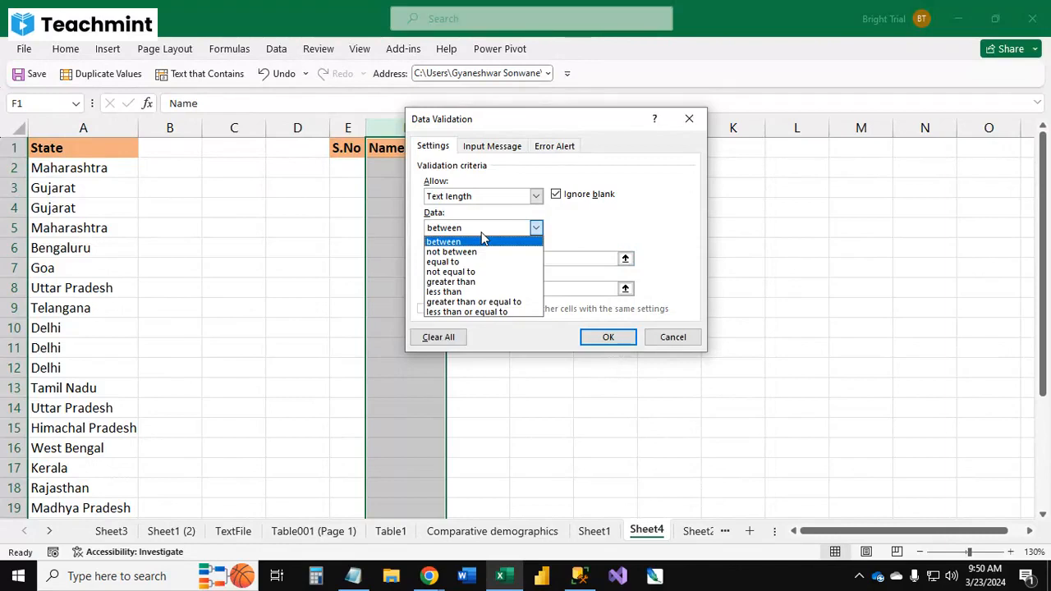
click(476, 296)
click(473, 257)
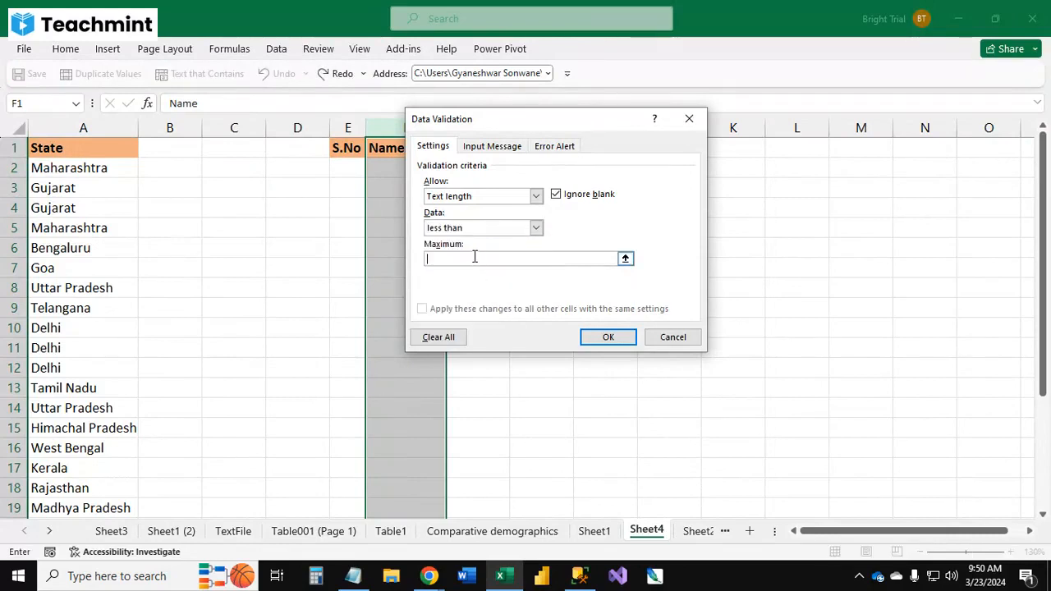
text(10)
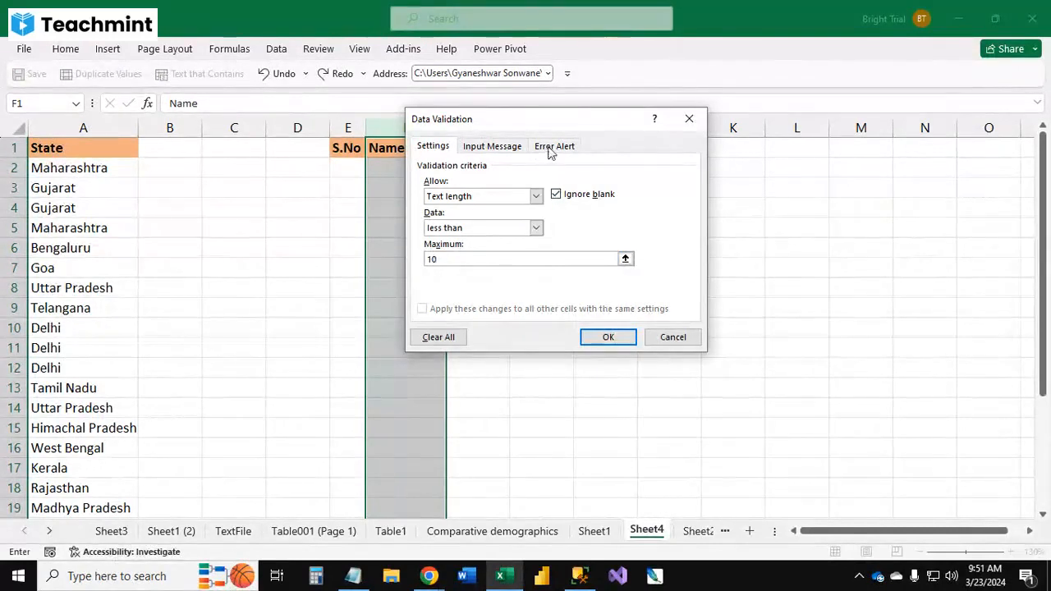
Step: Set a Stop error alert titled Error with the message "You can't enter name more then 10 Character!" and apply the validation
click(492, 147)
click(551, 146)
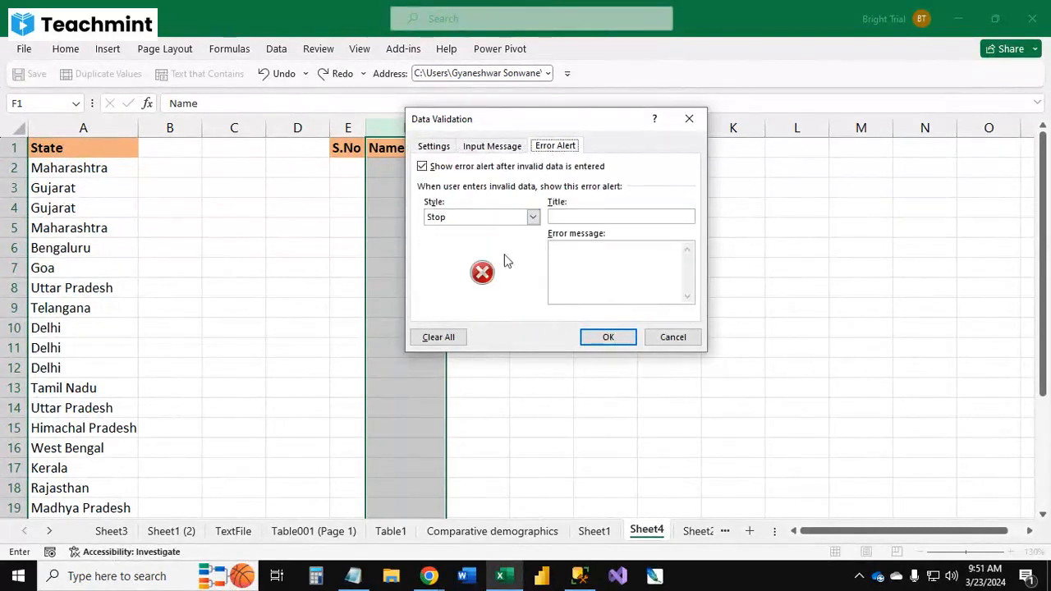
click(495, 216)
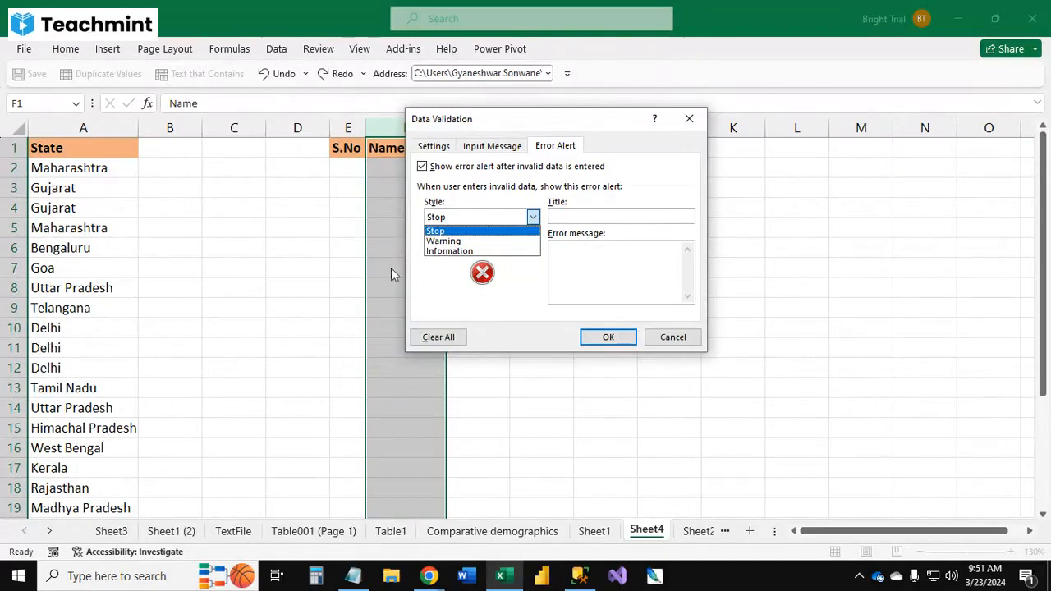
click(460, 233)
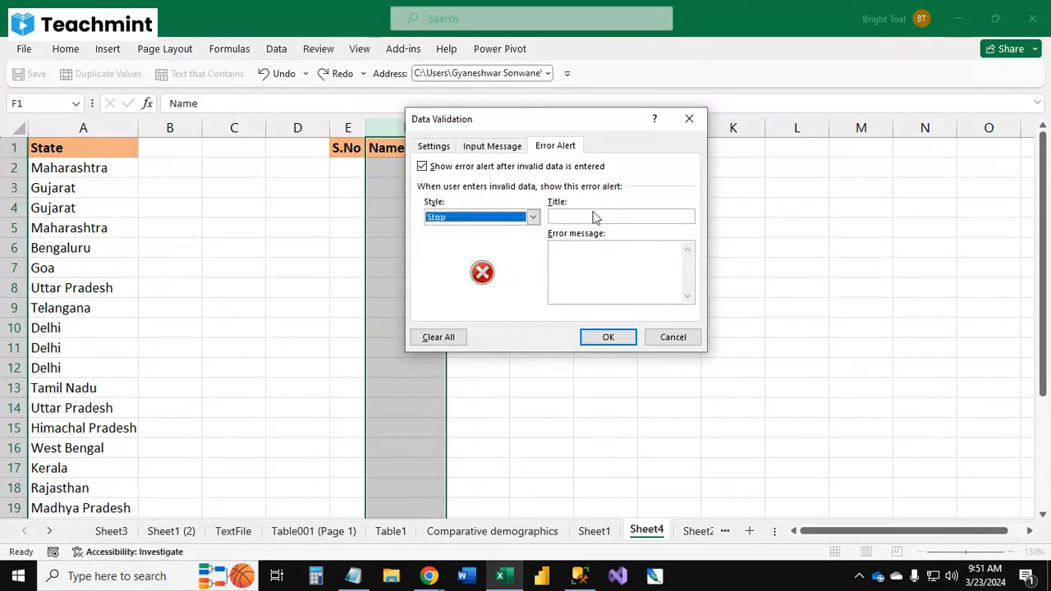
click(596, 216)
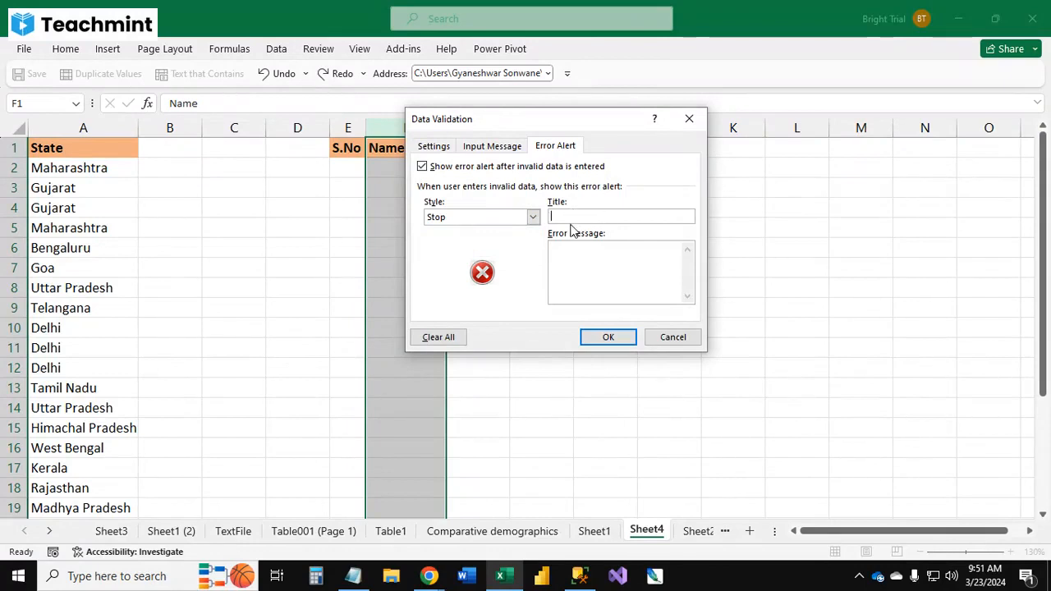
text(rror)
click(597, 268)
text(You)
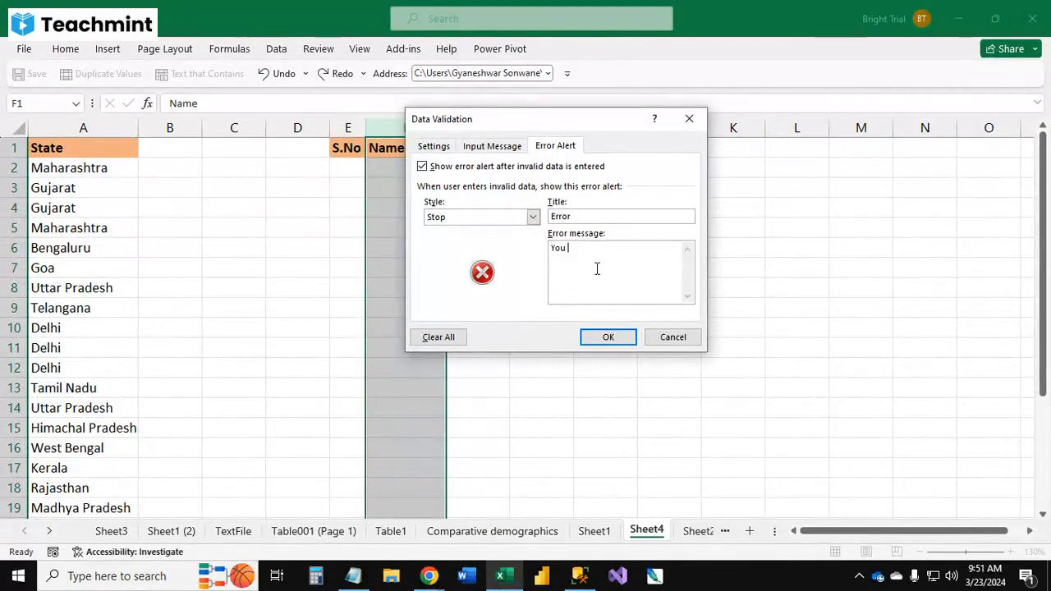
text( can't enter name more then 10 Charac)
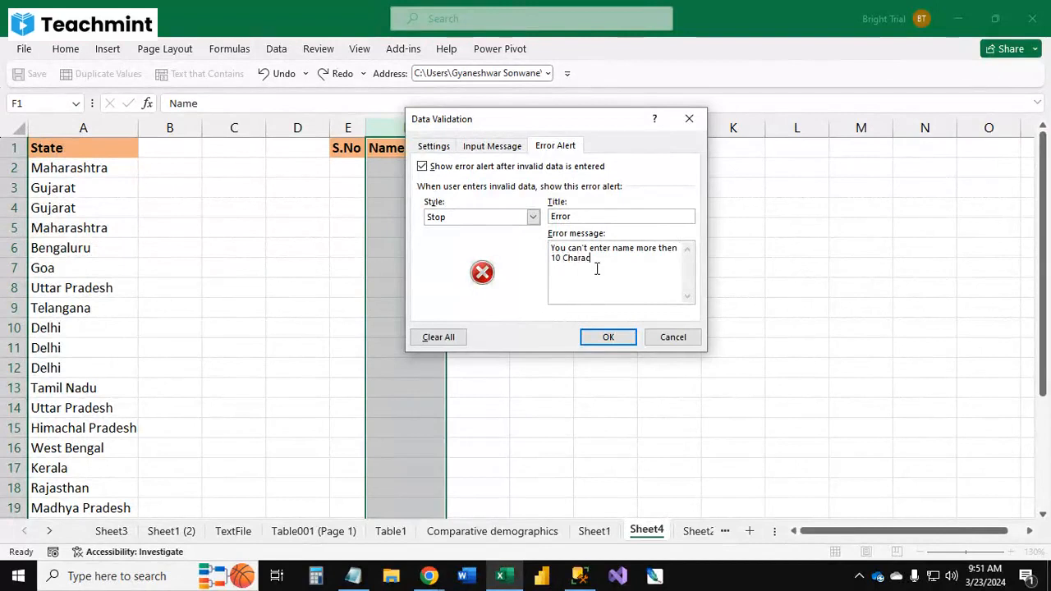
text(ter!)
click(608, 336)
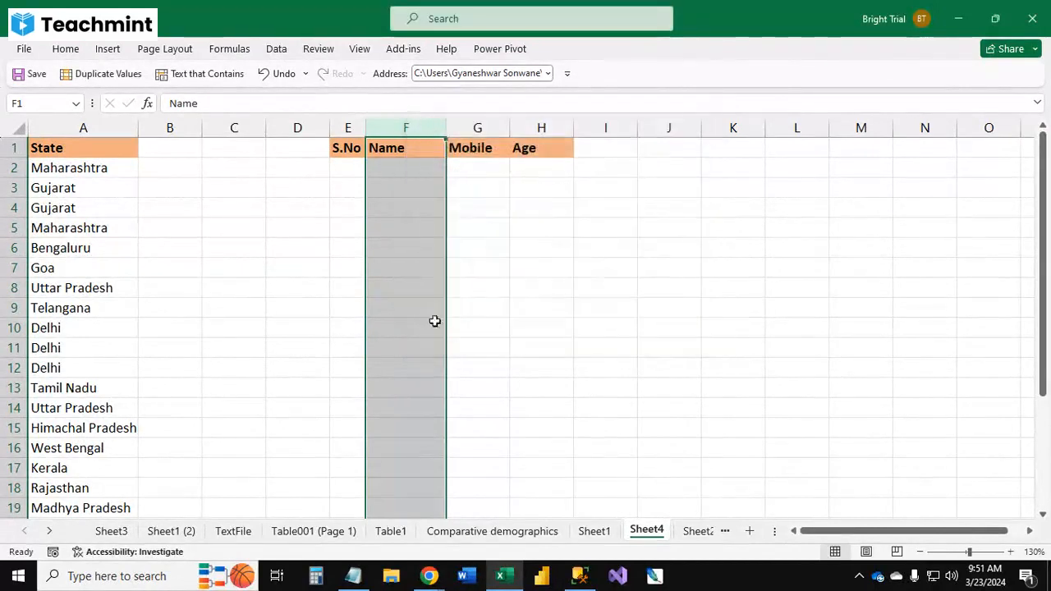
Step: Widen the Name column F
click(404, 184)
drag(447, 128, 466, 128)
Step: Enter three short sample first names in cells F2 to F4
click(425, 164)
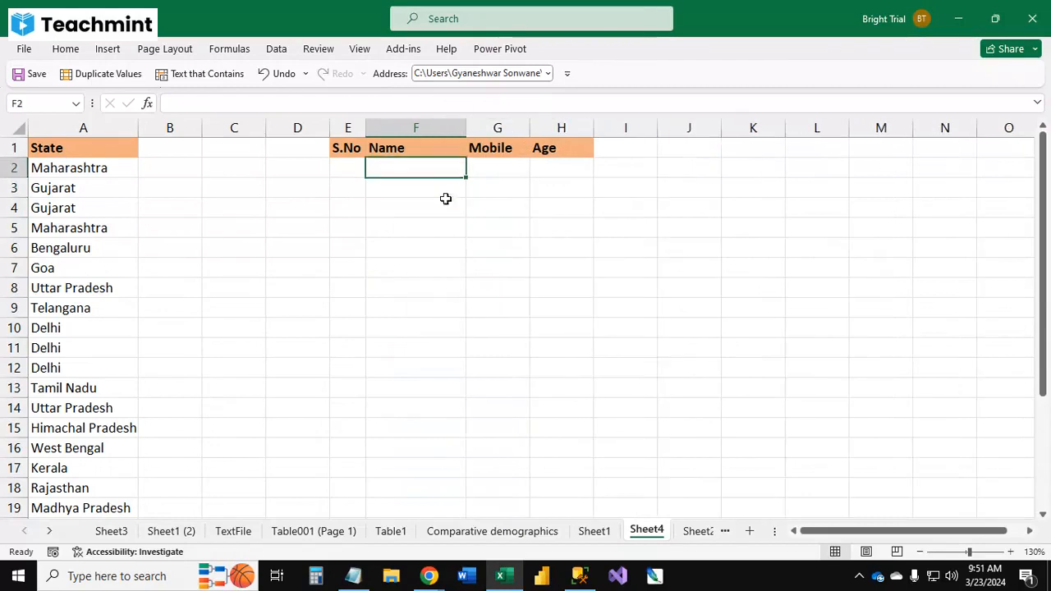
text(Ravi)
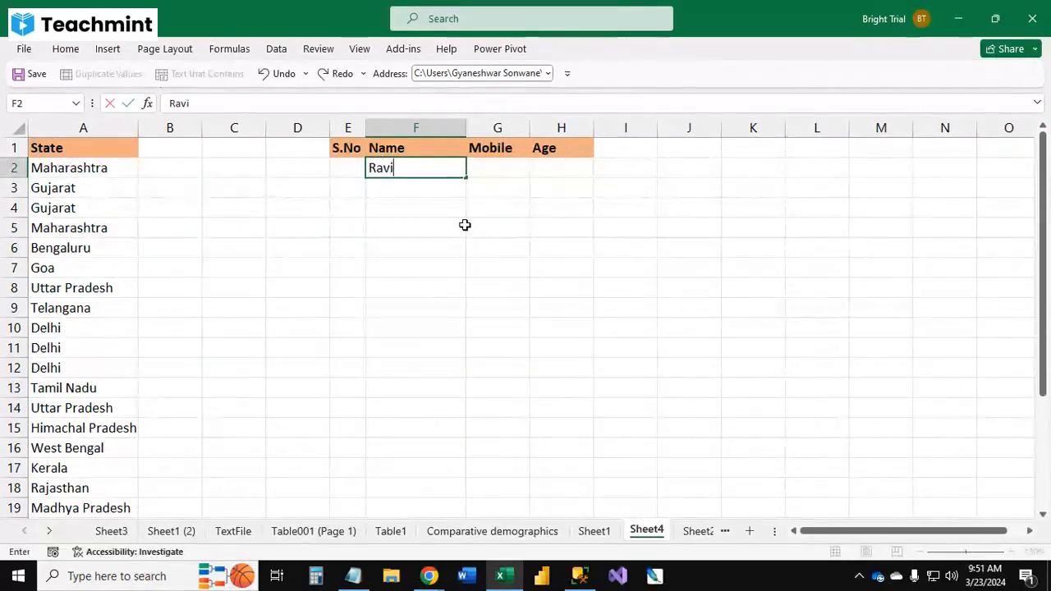
key(Tab)
key(Return)
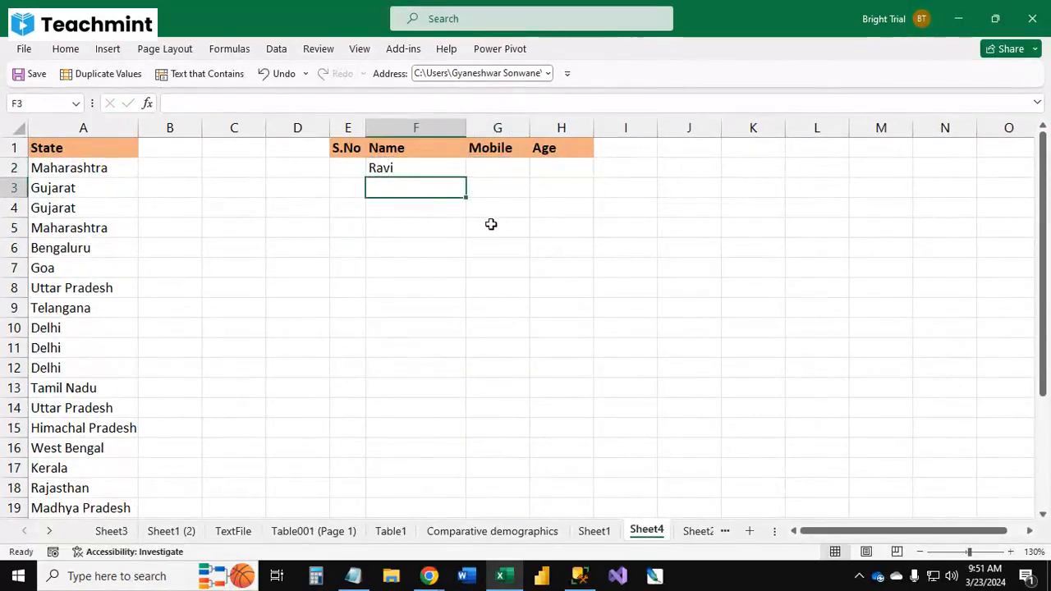
text(Madhvi)
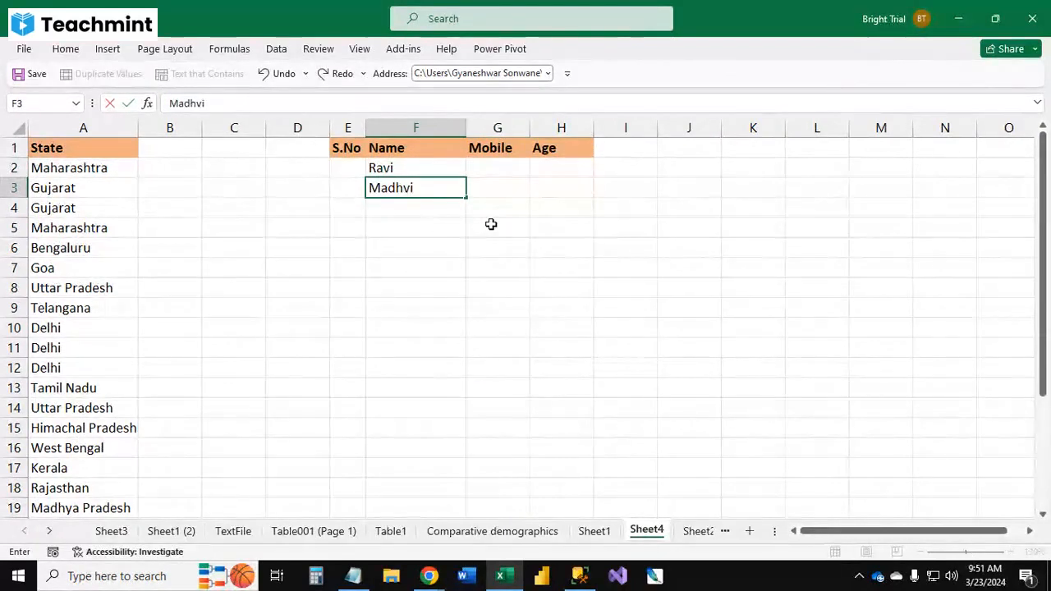
key(Tab)
key(Left)
key(Return)
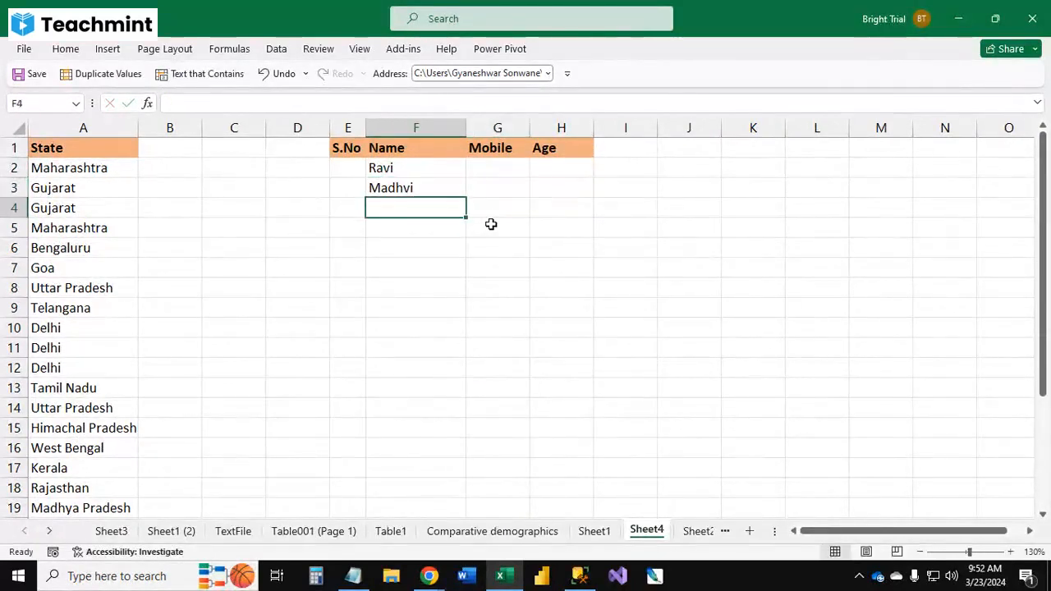
text(Suresh)
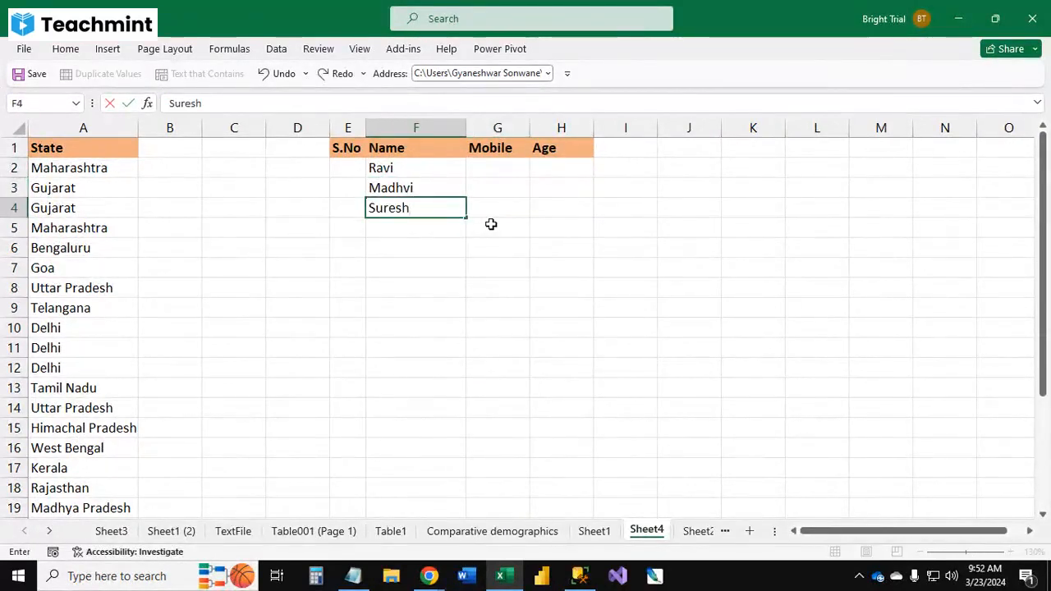
key(Return)
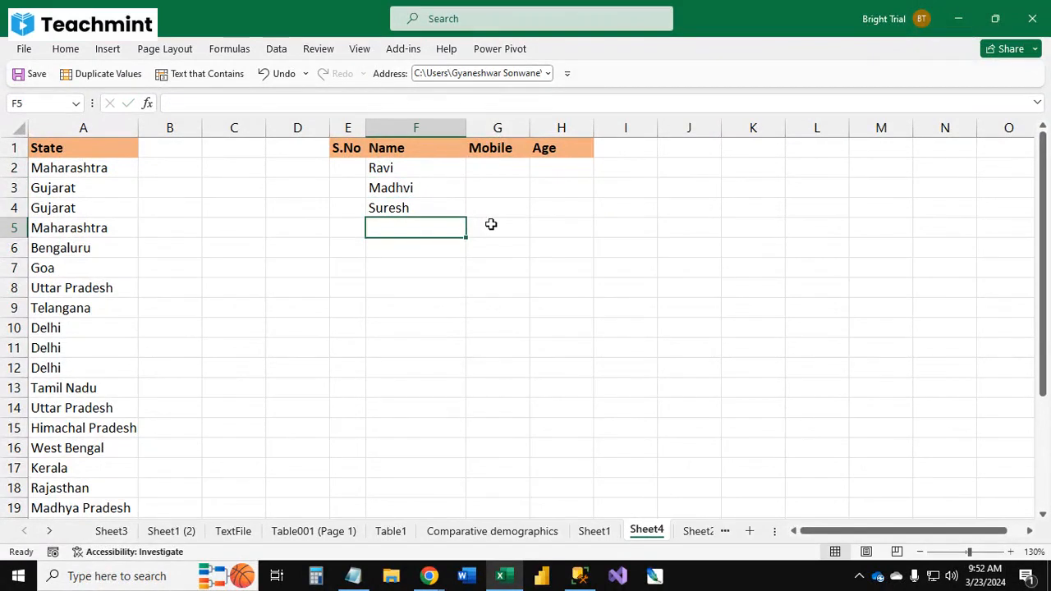
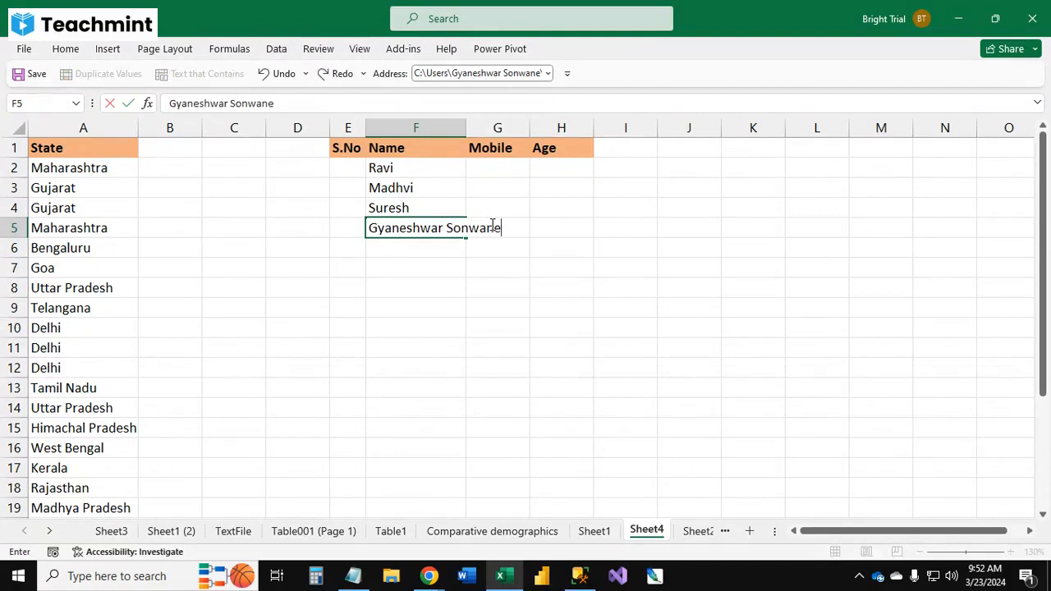
Step: Test the validation by entering a full name longer than 10 characters in F5, then cancel it
key(Return)
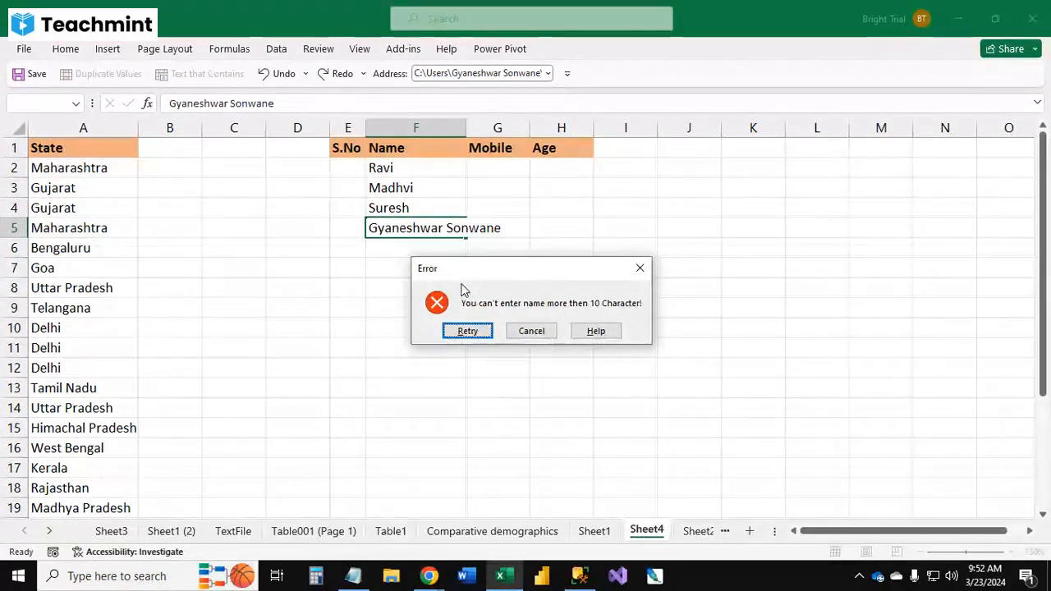
key(Escape)
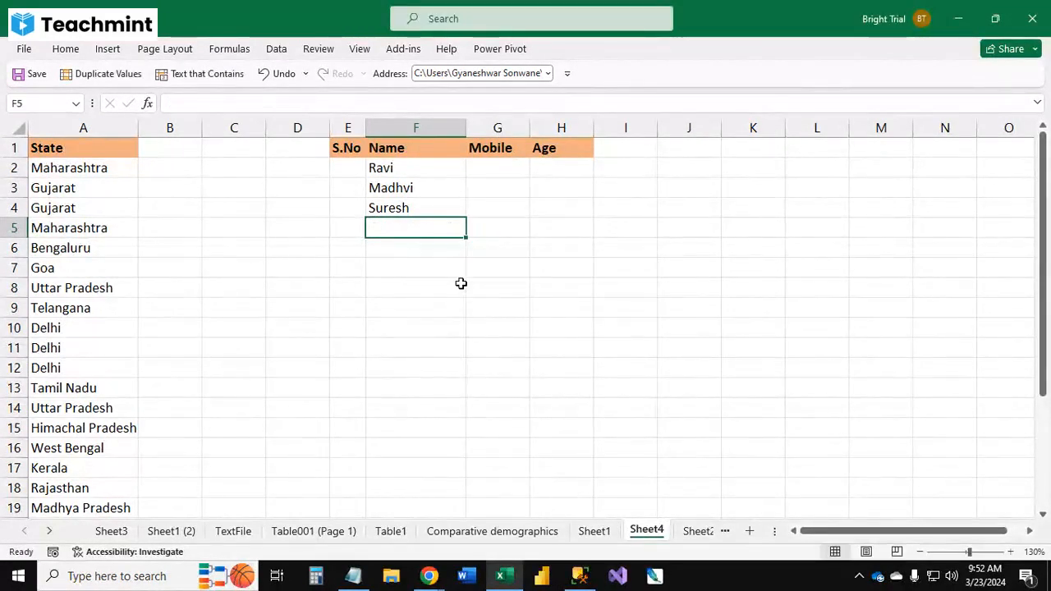
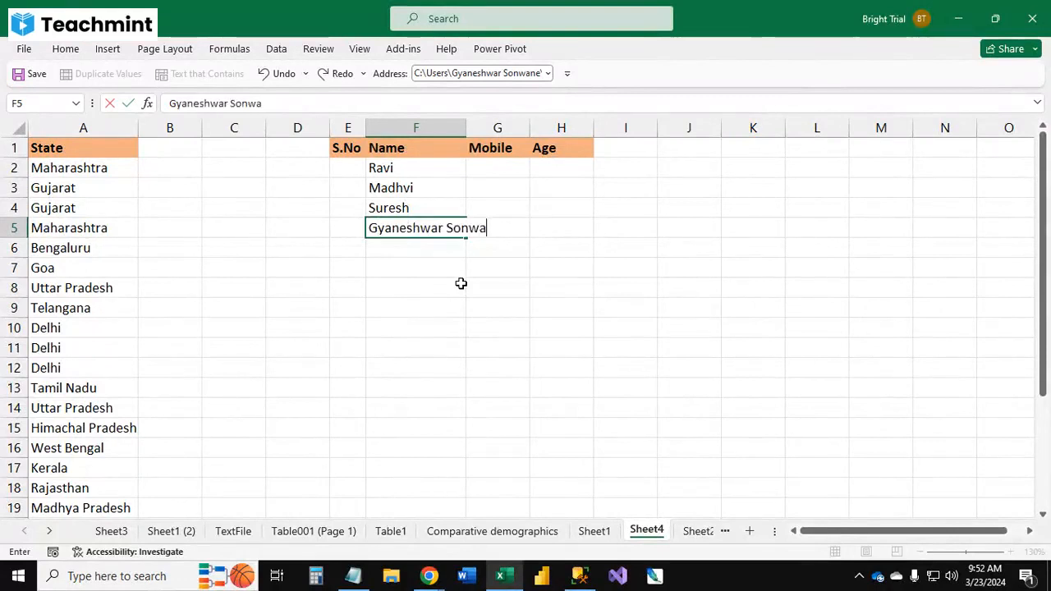
Step: Enter the long full name in F5 again to trigger the validation alert
key(Return)
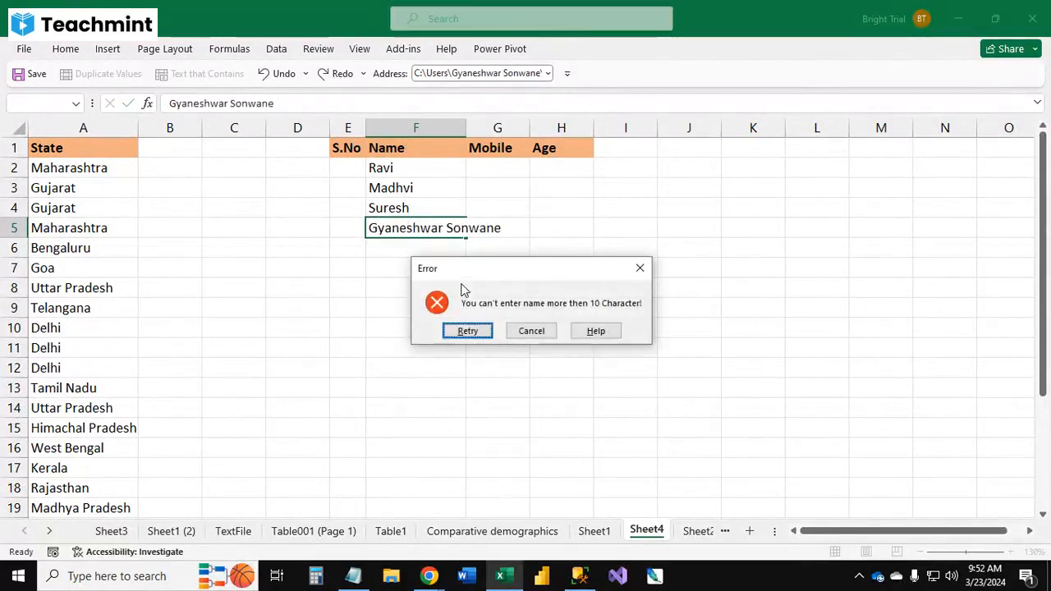
Step: Try to shorten the name in F5 to Gyaneshwar, then cancel the entry
click(467, 330)
click(469, 334)
click(467, 330)
click(467, 330)
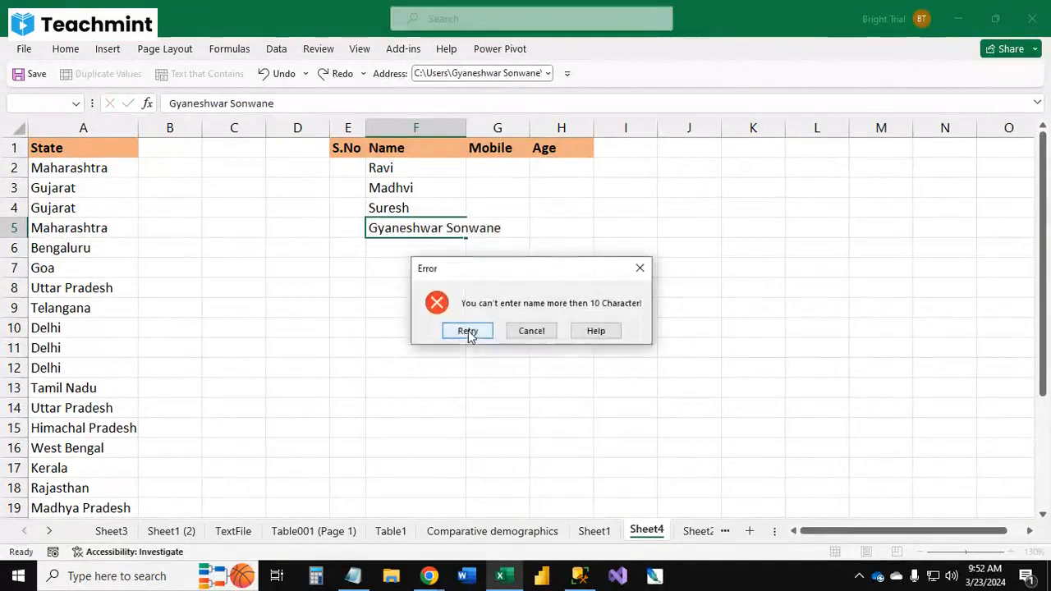
click(467, 330)
click(467, 330)
click(467, 330)
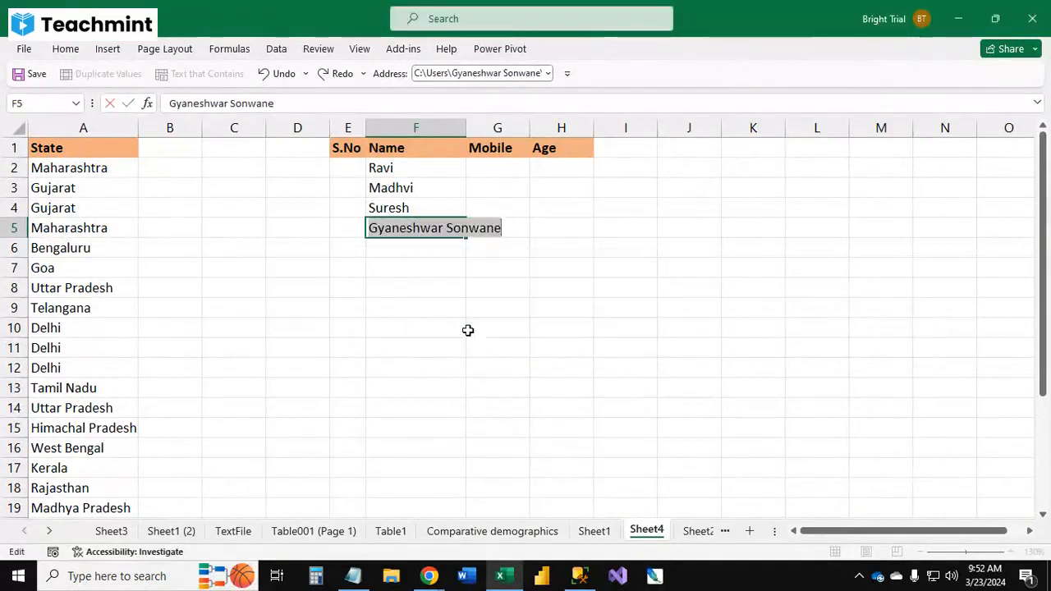
click(468, 330)
click(467, 330)
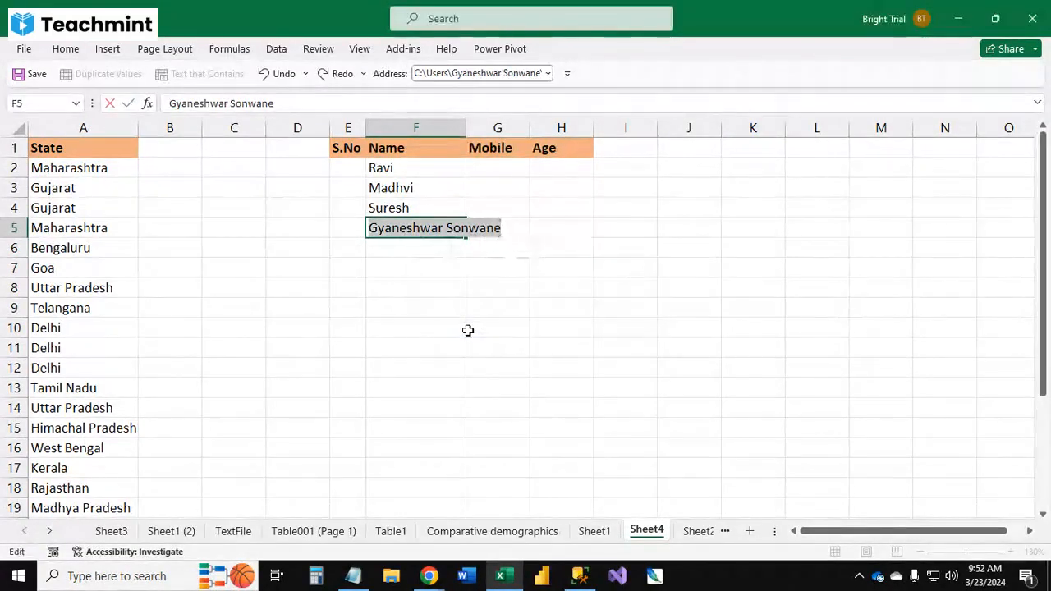
click(468, 330)
click(529, 333)
click(467, 330)
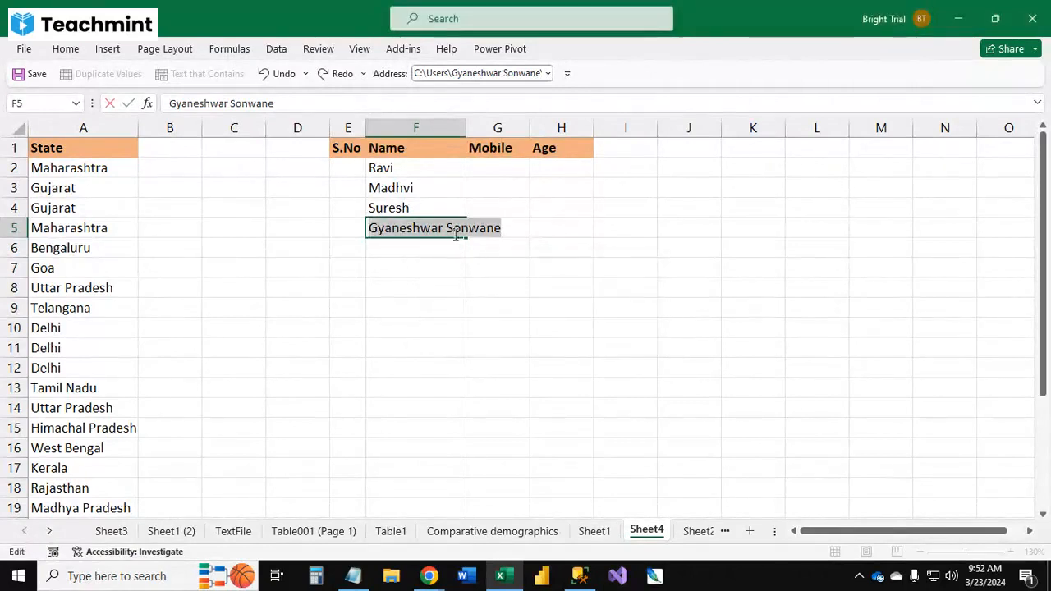
click(446, 228)
drag(448, 228, 571, 227)
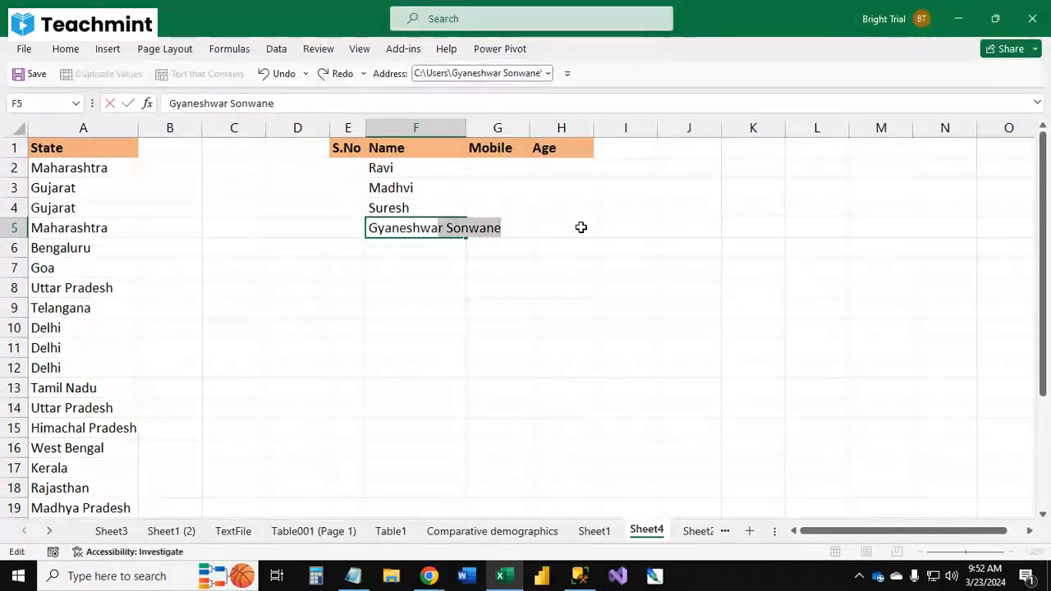
key(BackSpace)
text(r)
key(Return)
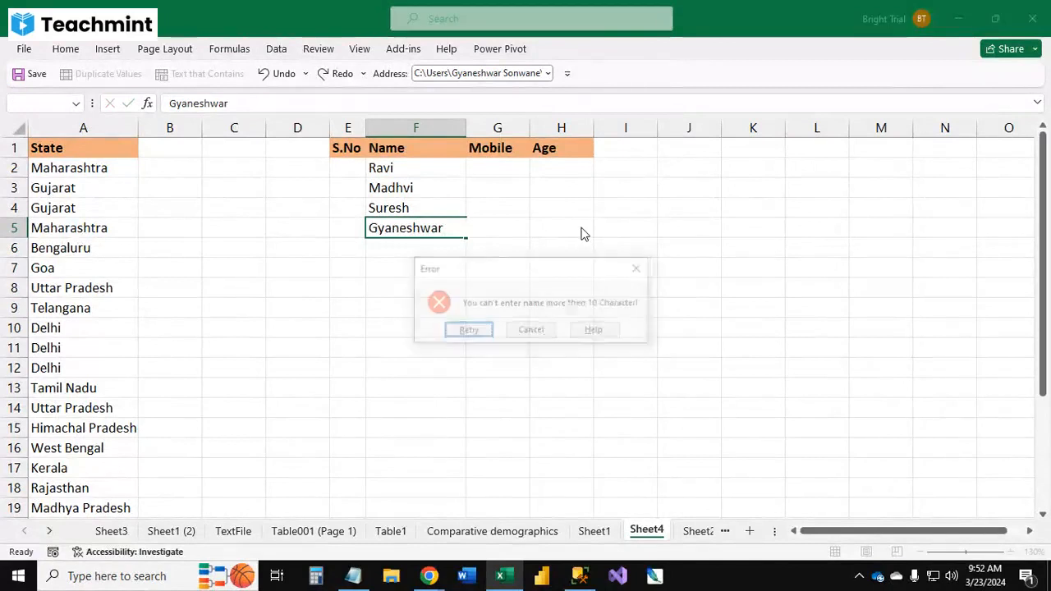
key(Return)
key(Return)
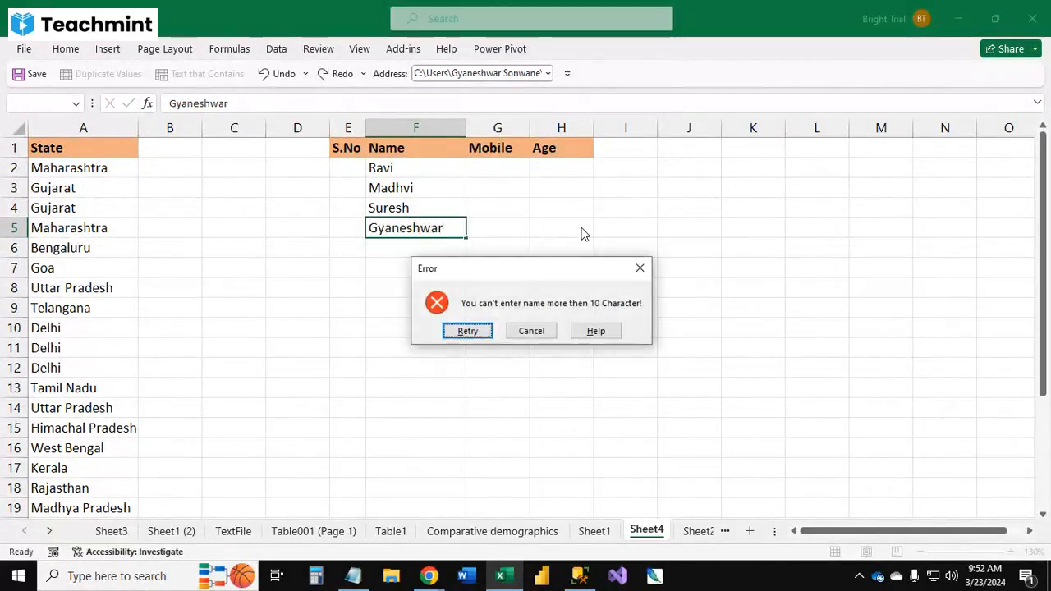
key(Escape)
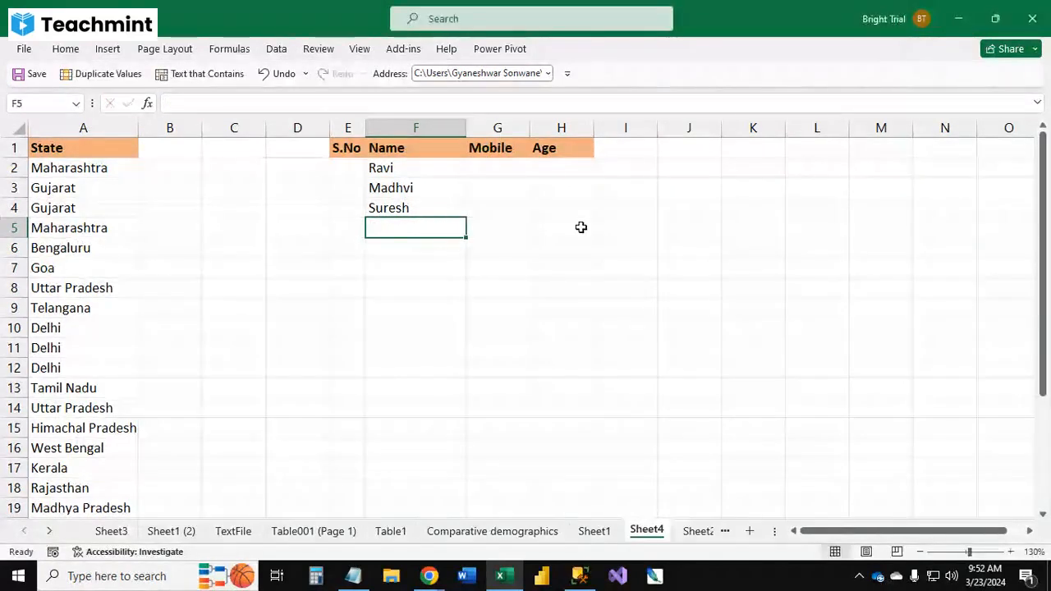
Step: Enter Gyan as the name in F5
text(Gyan)
key(Tab)
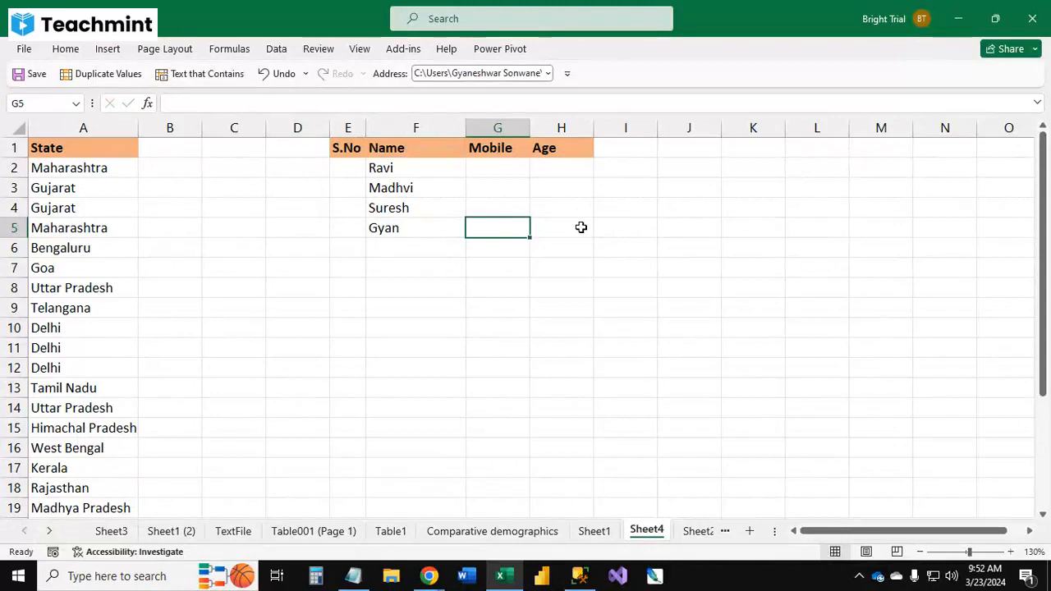
key(Return)
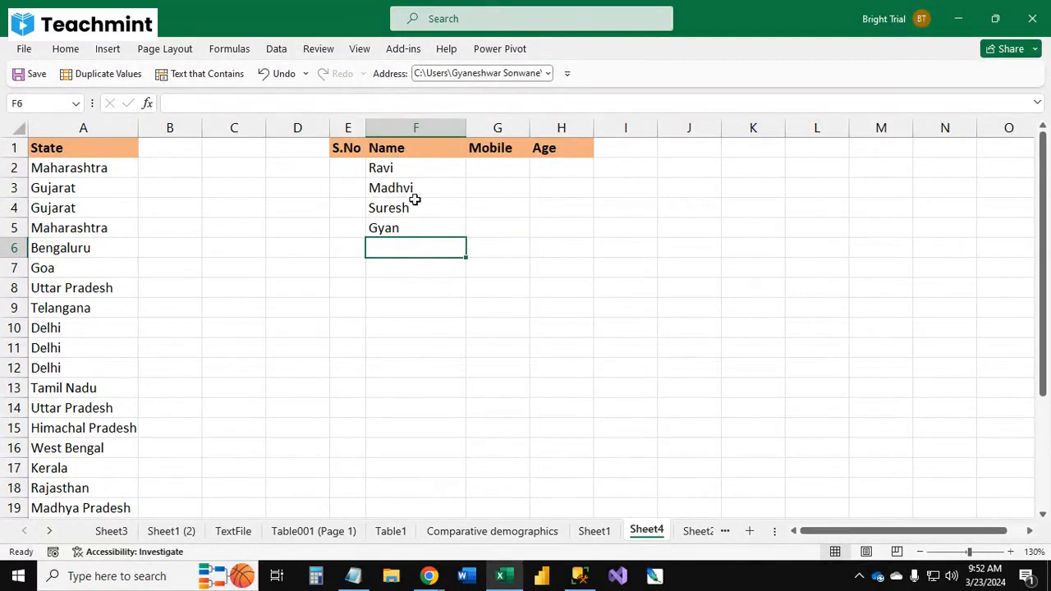
click(411, 169)
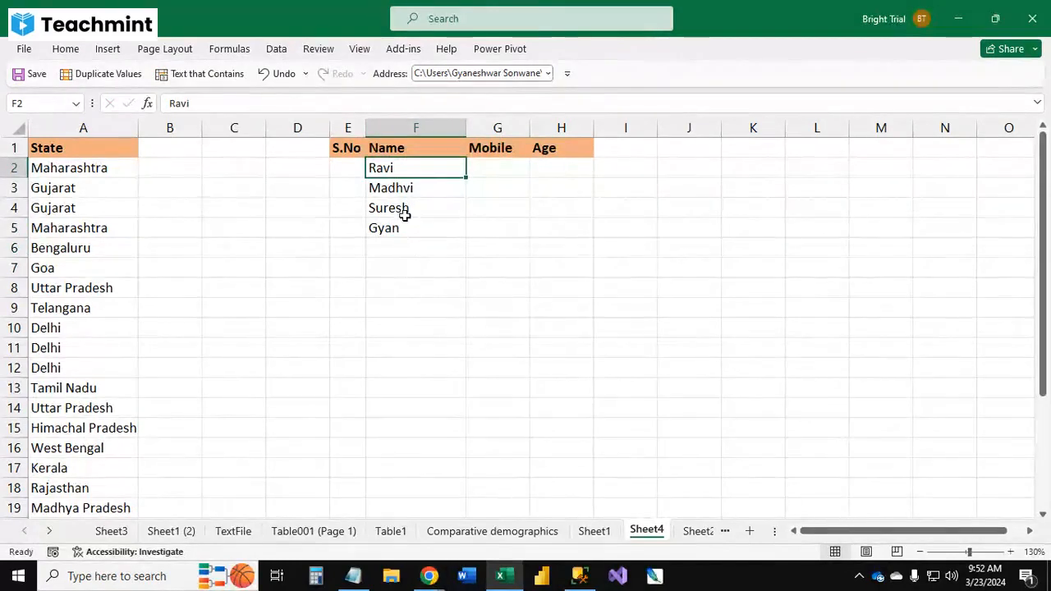
Step: Switch to the browser and open Google Input Tools through a search for google hindi typing
mouse_move(428, 576)
click(362, 525)
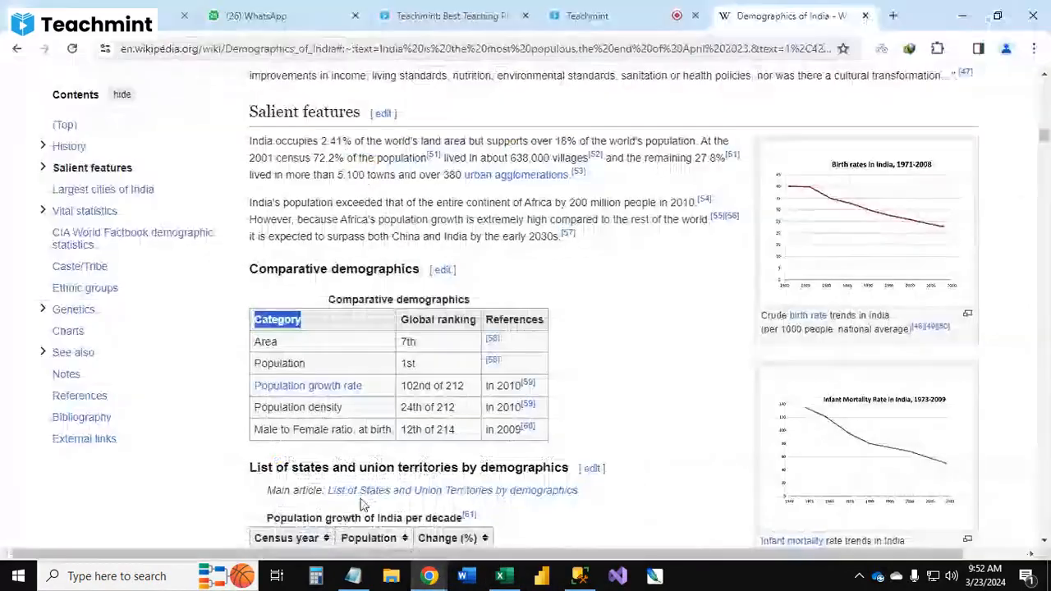
click(661, 48)
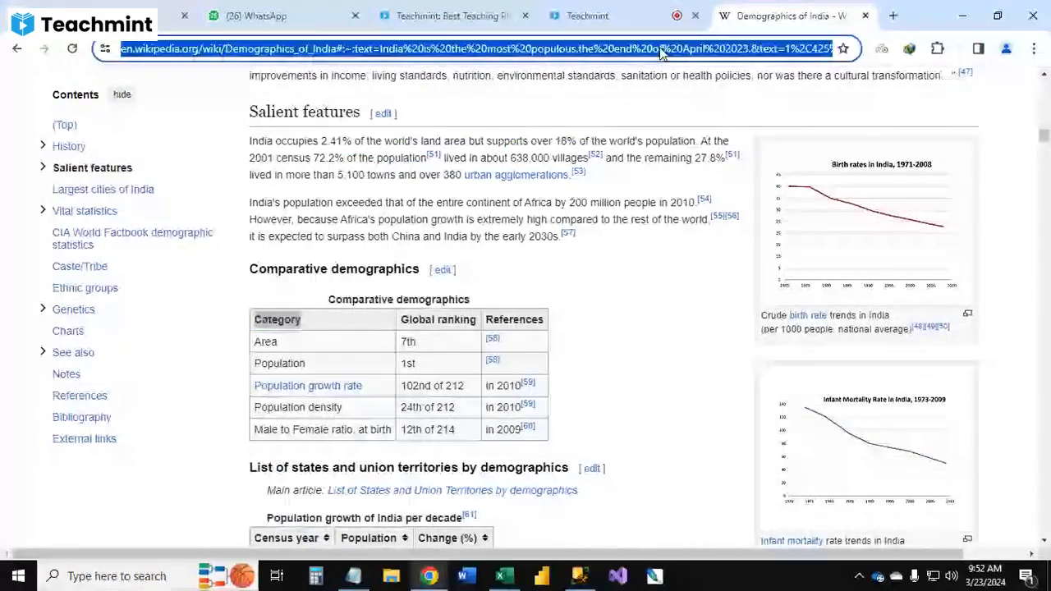
text(google)
key(BackSpace)
text(e)
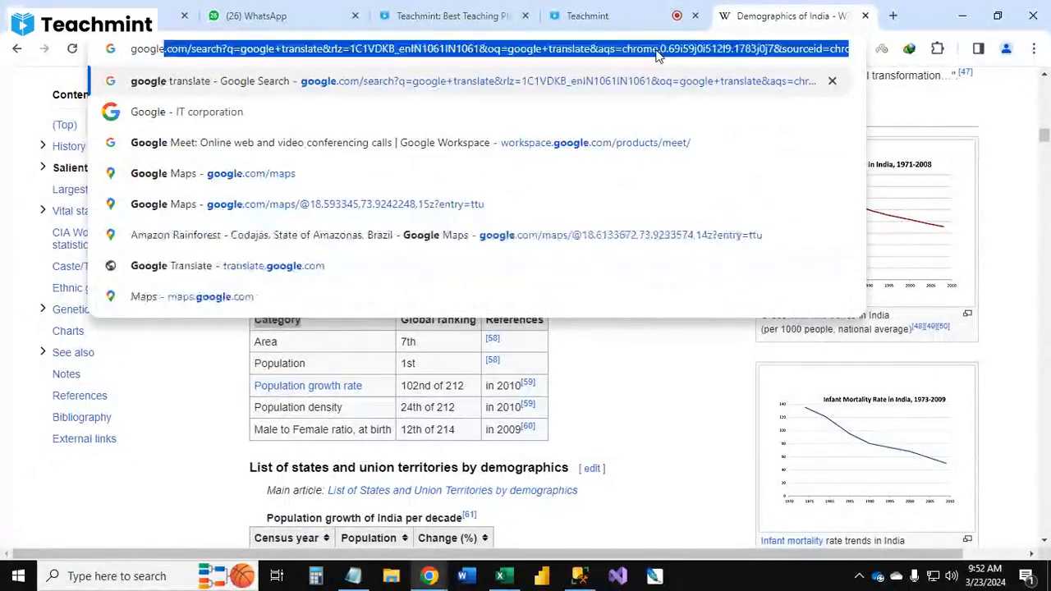
text( hindi)
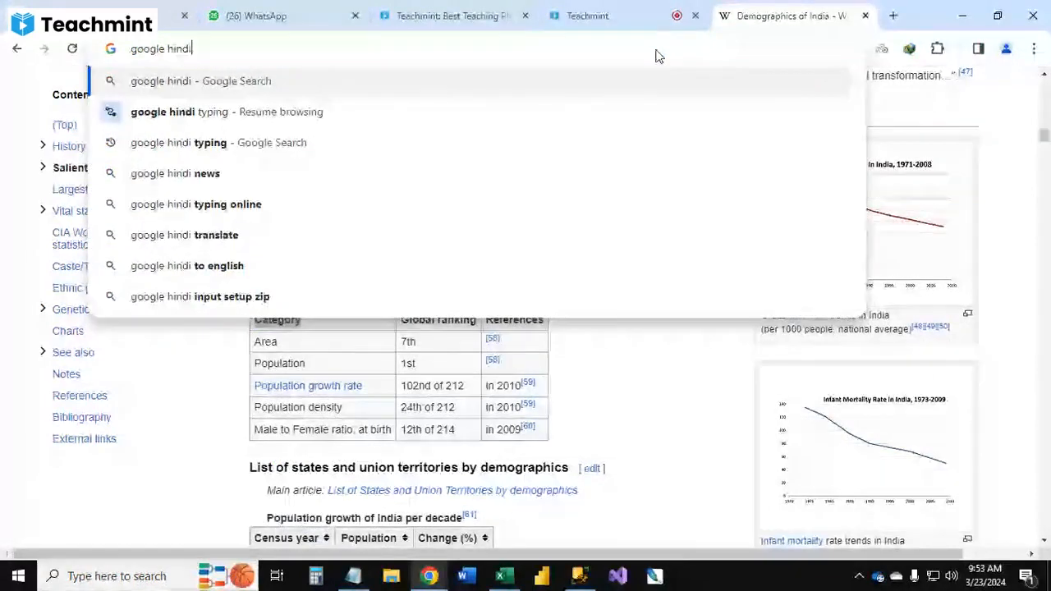
key(Down)
key(Down)
key(Return)
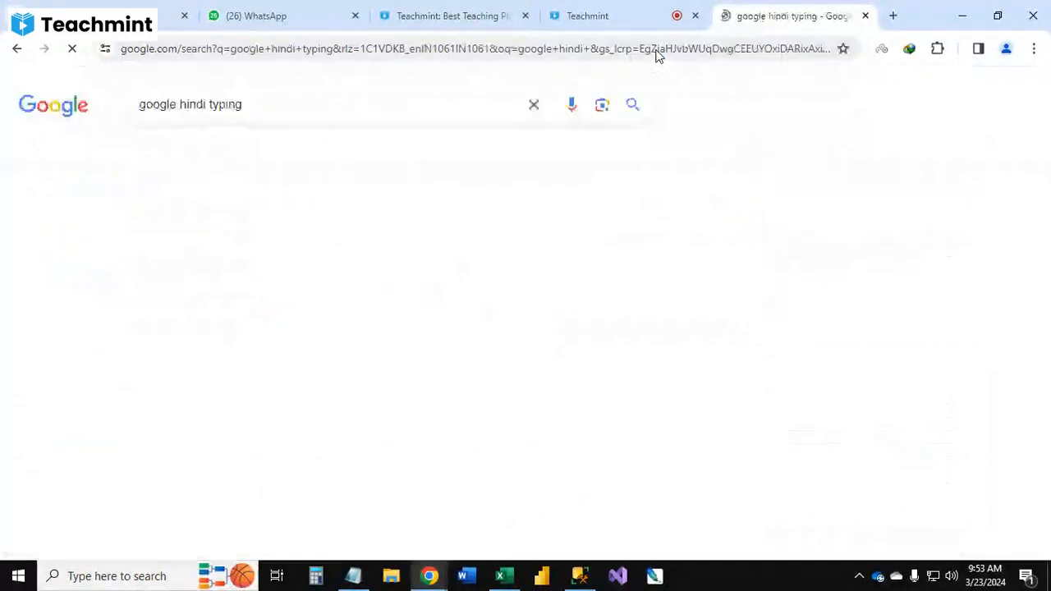
click(311, 291)
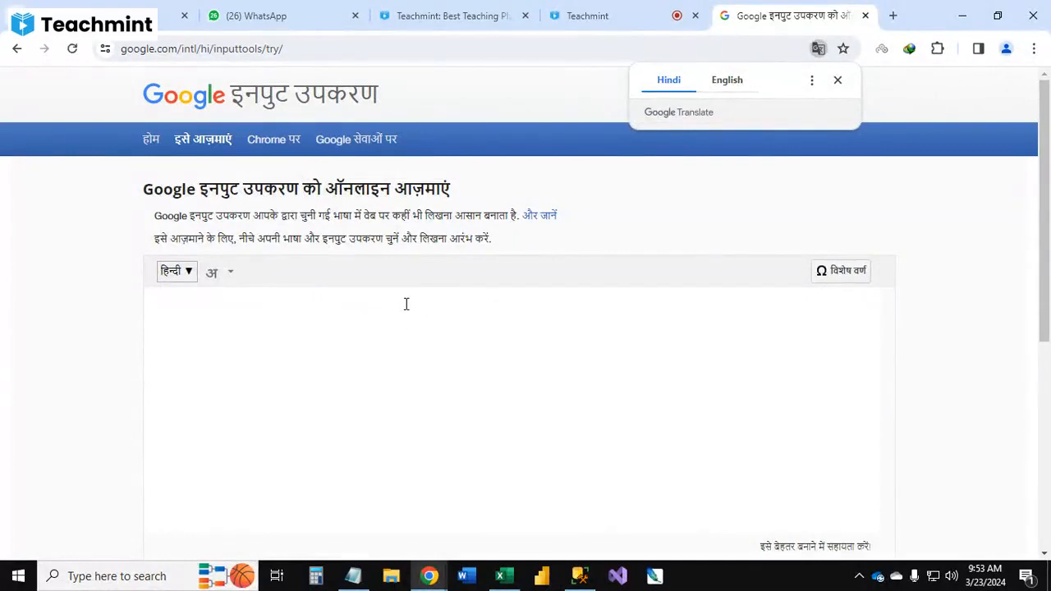
Step: Type the Hindi message 'आप १० करैक्टर से ज्यादा इनपुट नहीं कर सकते कृपया दोबारा प्रयास करे' and select all of it
text(tumi)
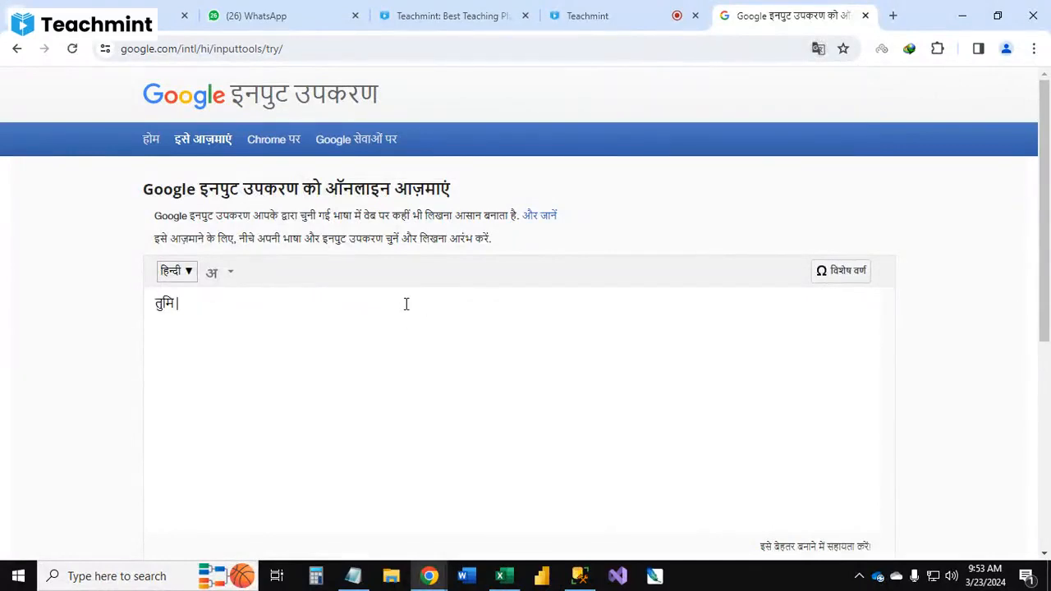
key(BackSpace)
key(BackSpace)
key(BackSpace)
key(BackSpace)
text(aap)
key(BackSpace)
key(BackSpace)
key(BackSpace)
key(BackSpace)
text(aap )
text(10)
text(character)
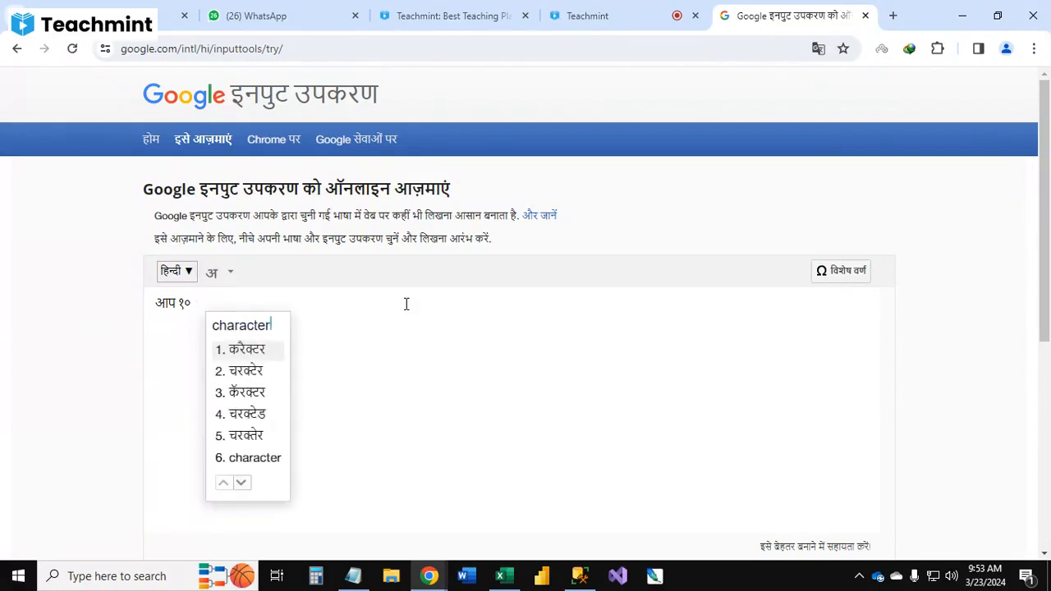
key(space)
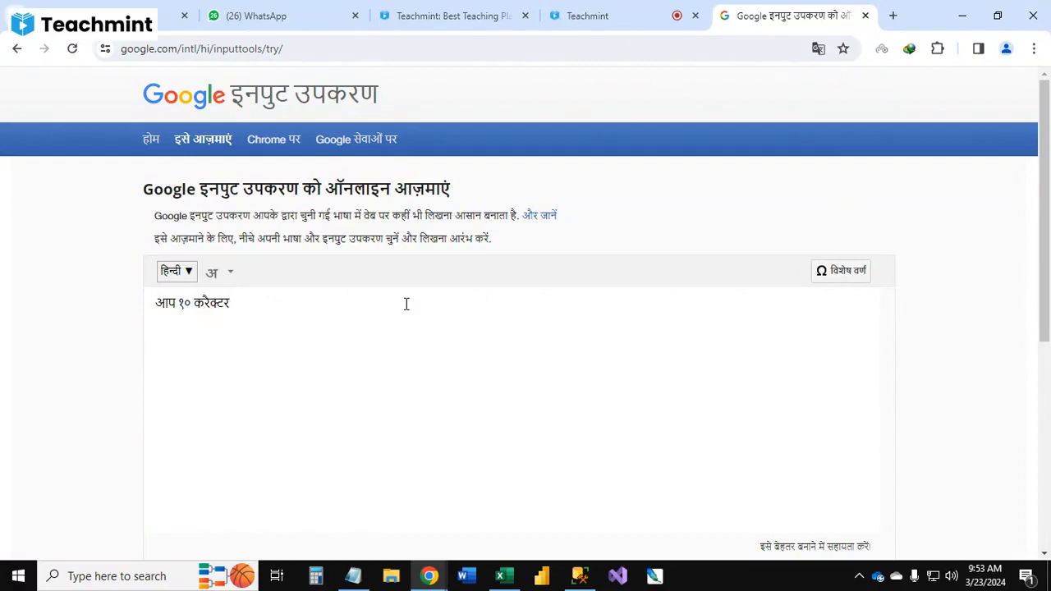
text(se jyada )
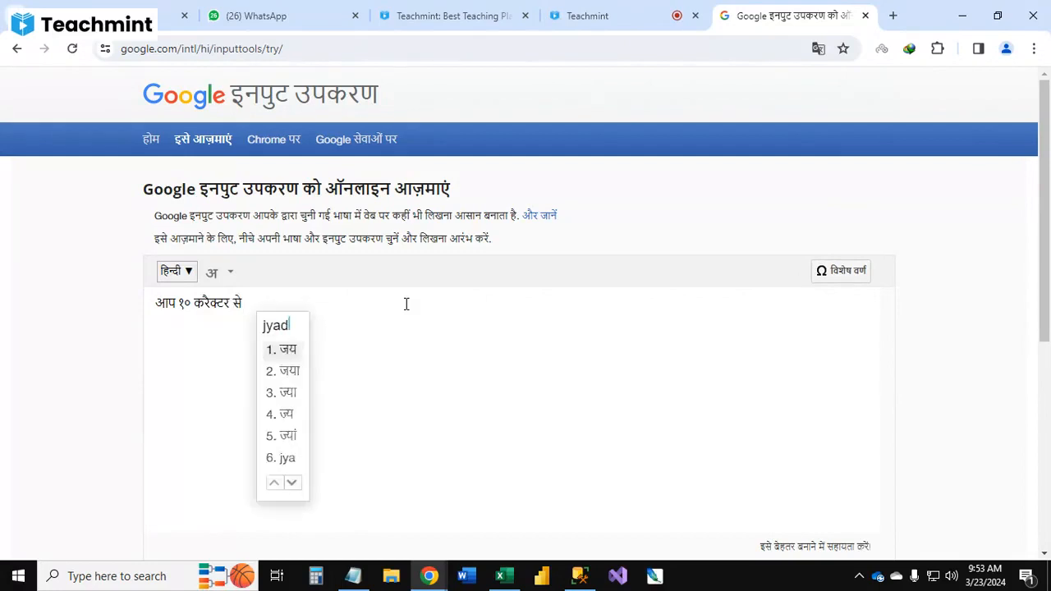
text(l)
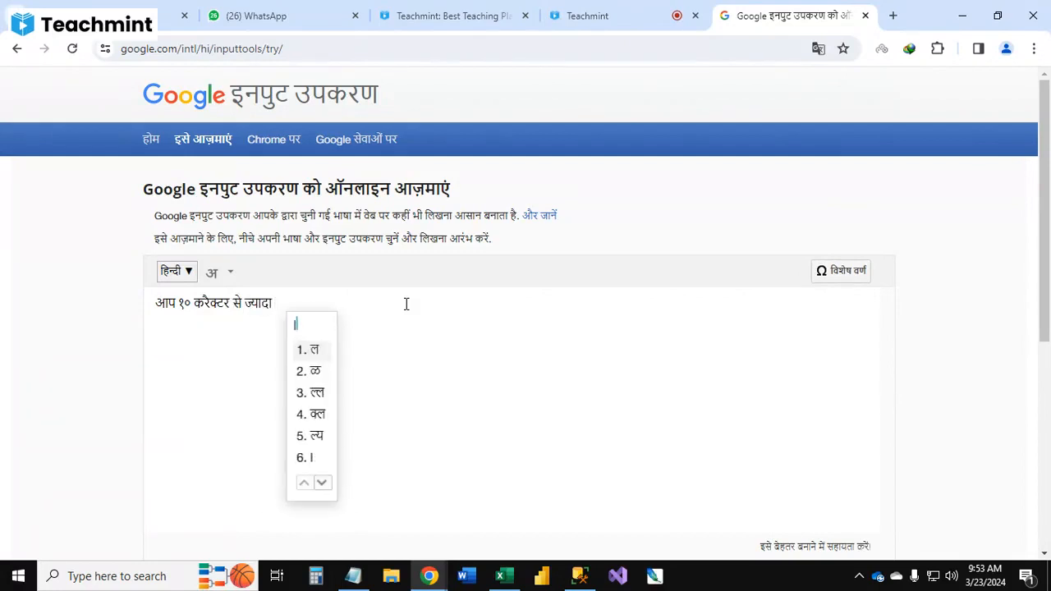
key(BackSpace)
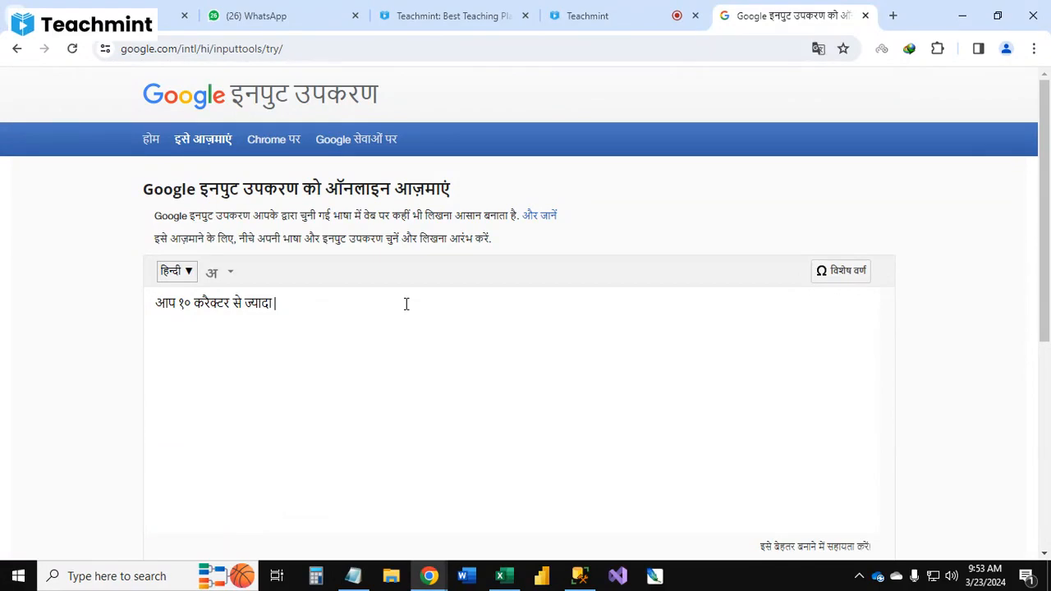
text(in)
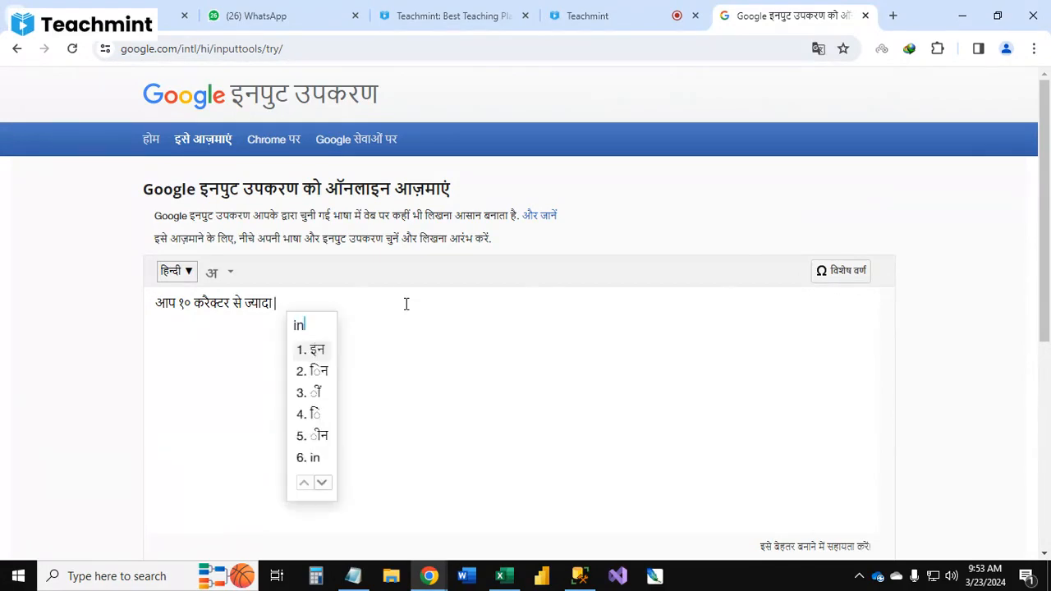
text(put)
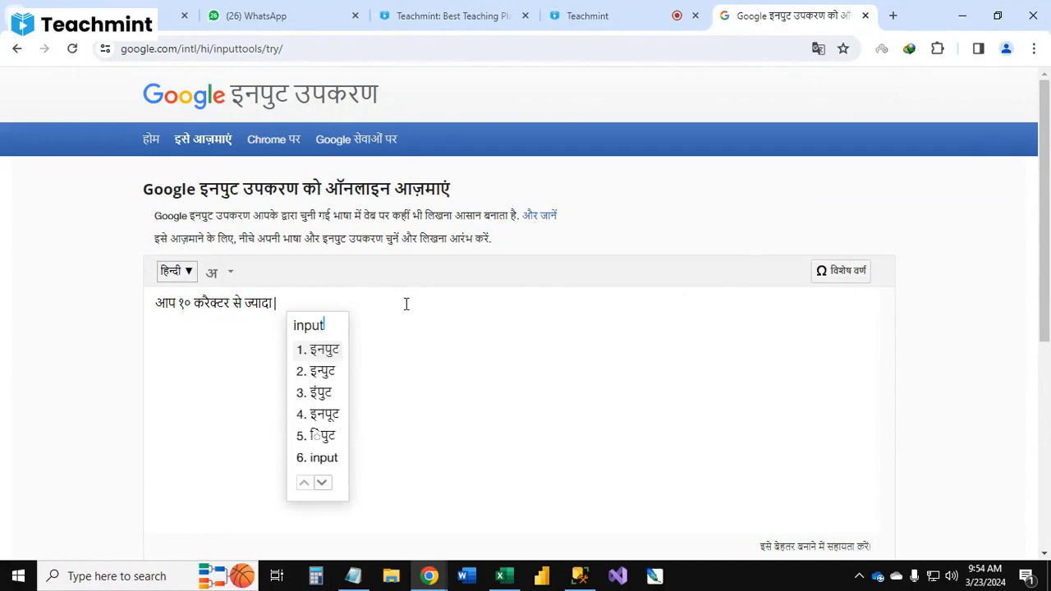
text( nahi kar sak)
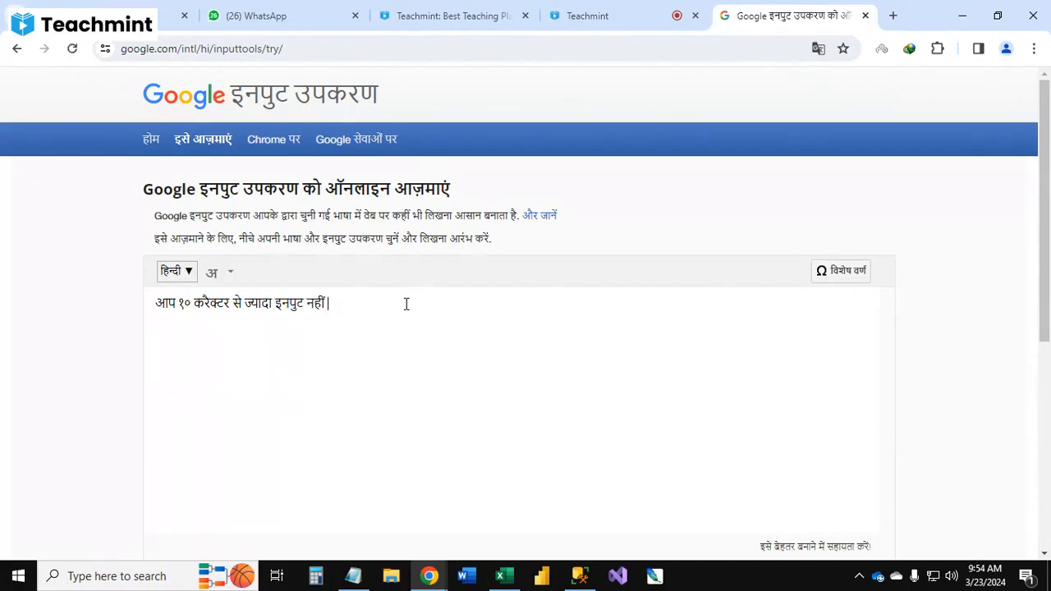
text(te krupya)
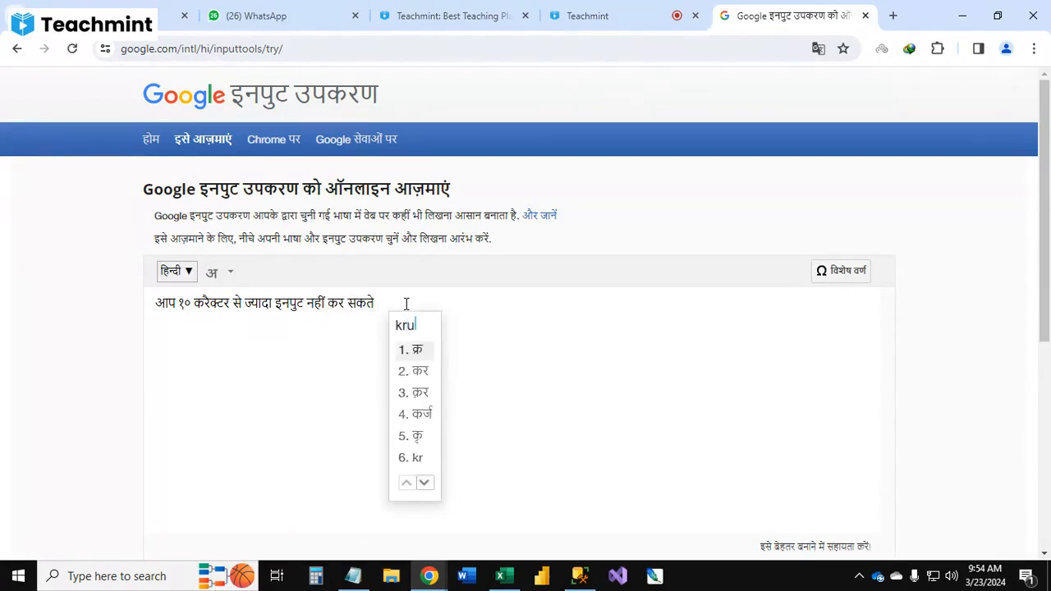
text( dobar)
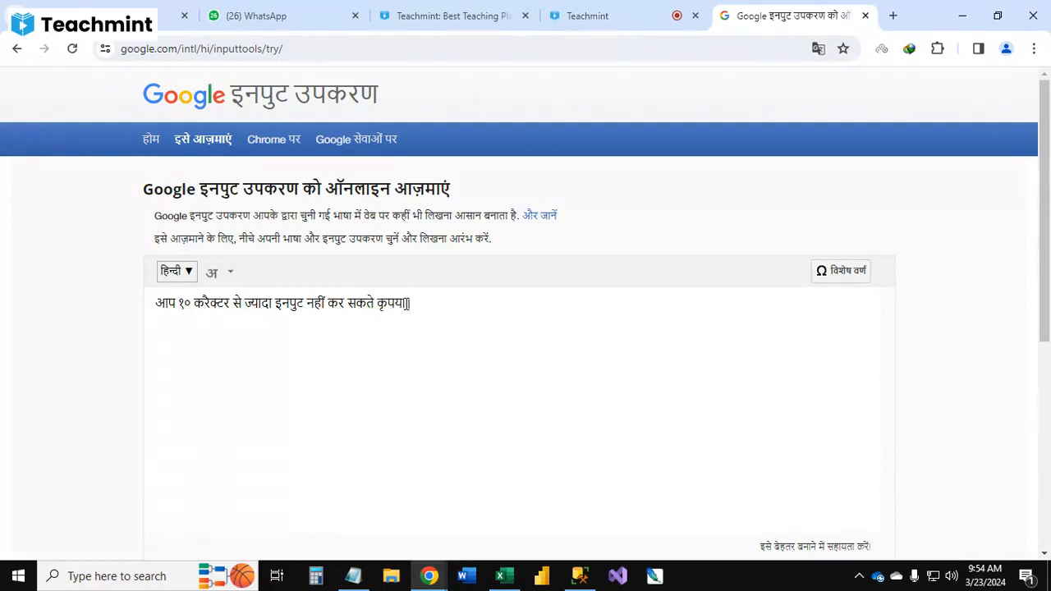
text(a )
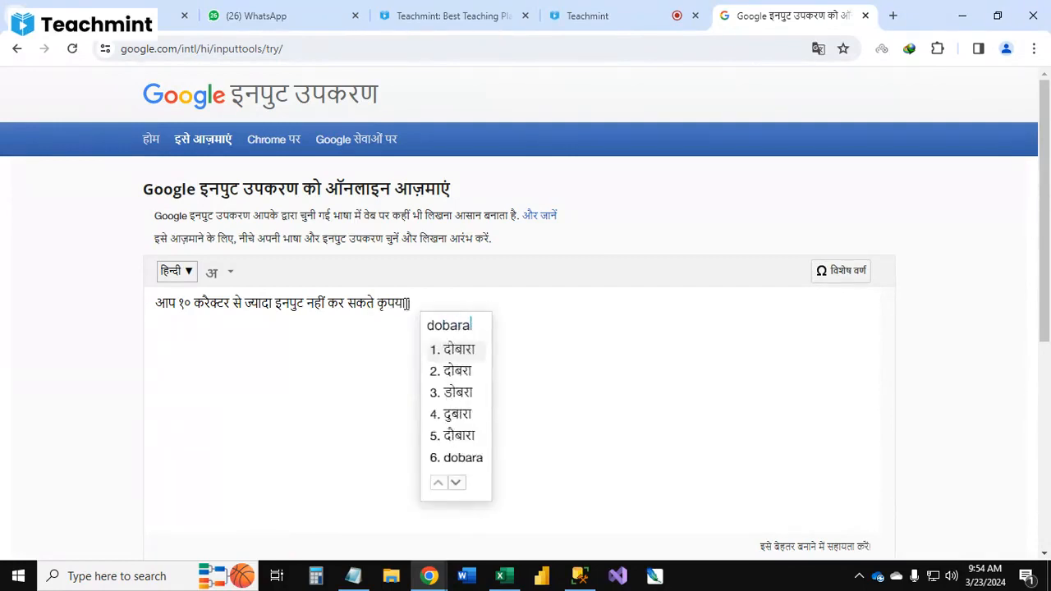
text(py)
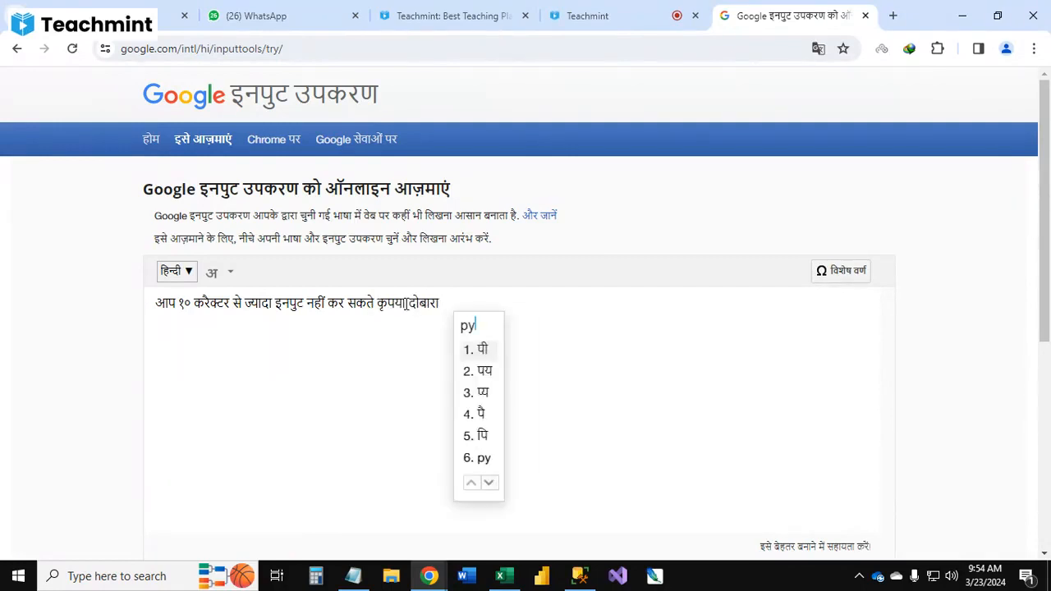
key(BackSpace)
text(rayas kare)
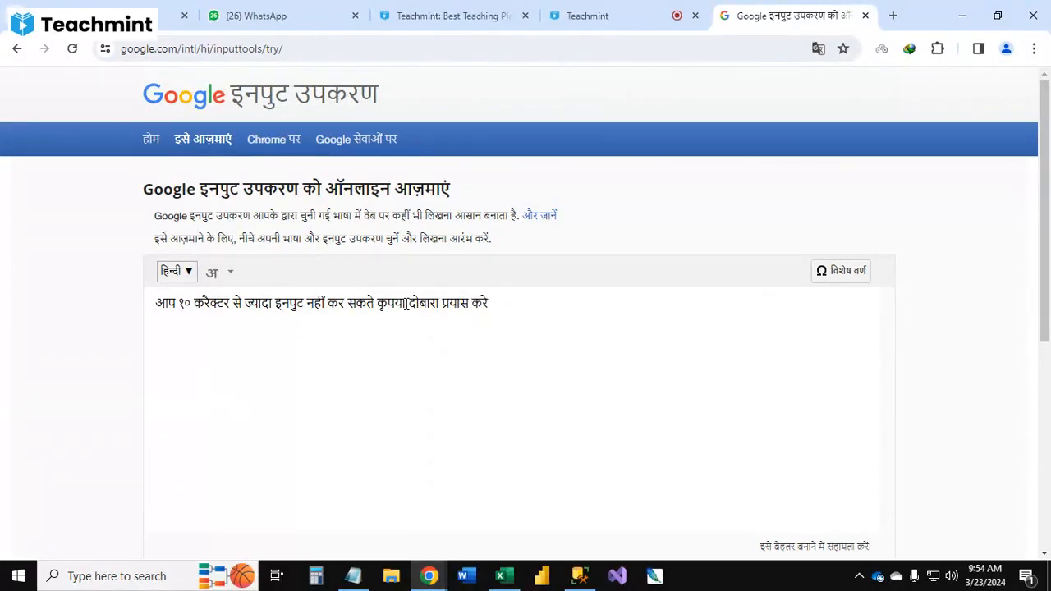
key(ctrl+a)
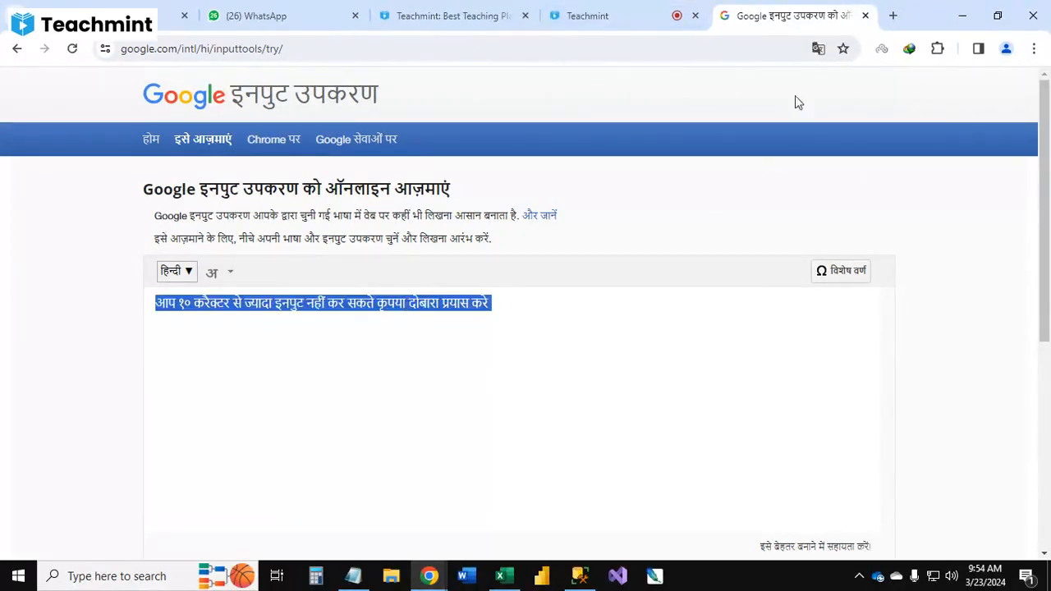
Step: Return to the spreadsheet and paste the Hindi text as the error message of the Name column's data validation alert
click(962, 14)
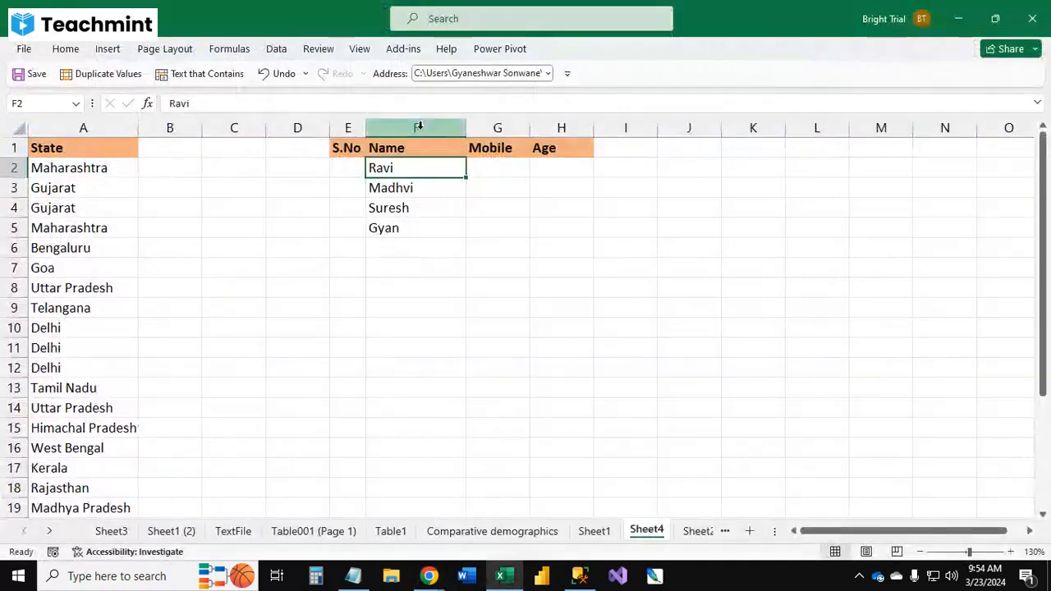
click(413, 127)
click(277, 49)
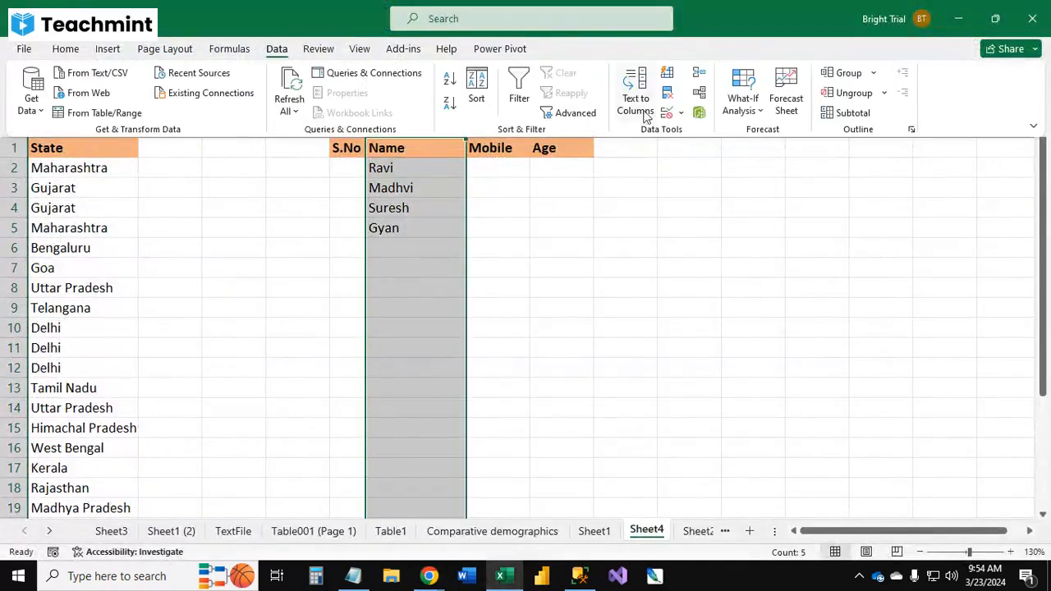
click(682, 112)
click(723, 133)
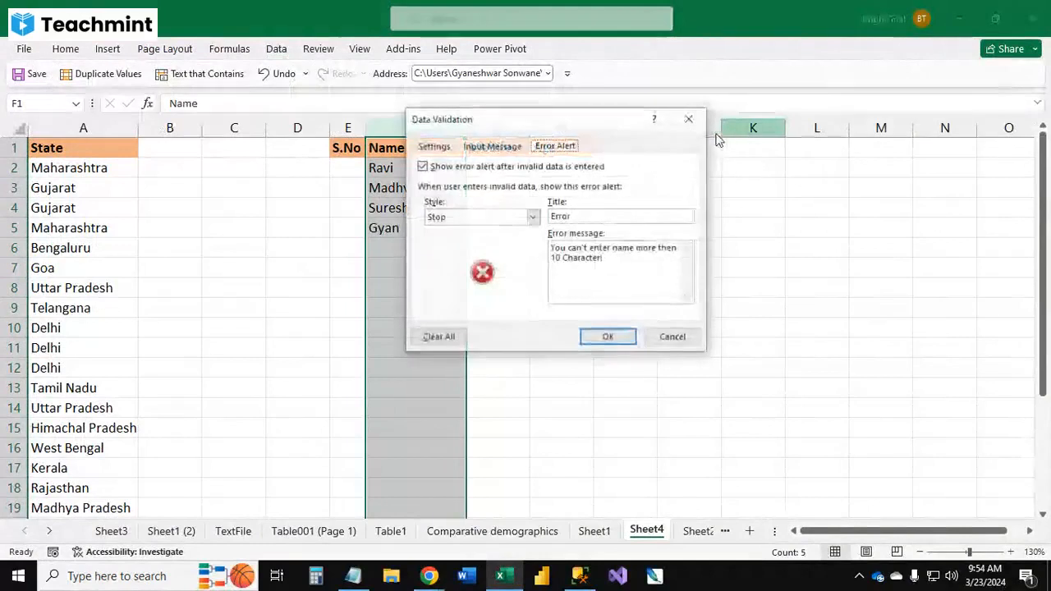
drag(611, 261, 533, 243)
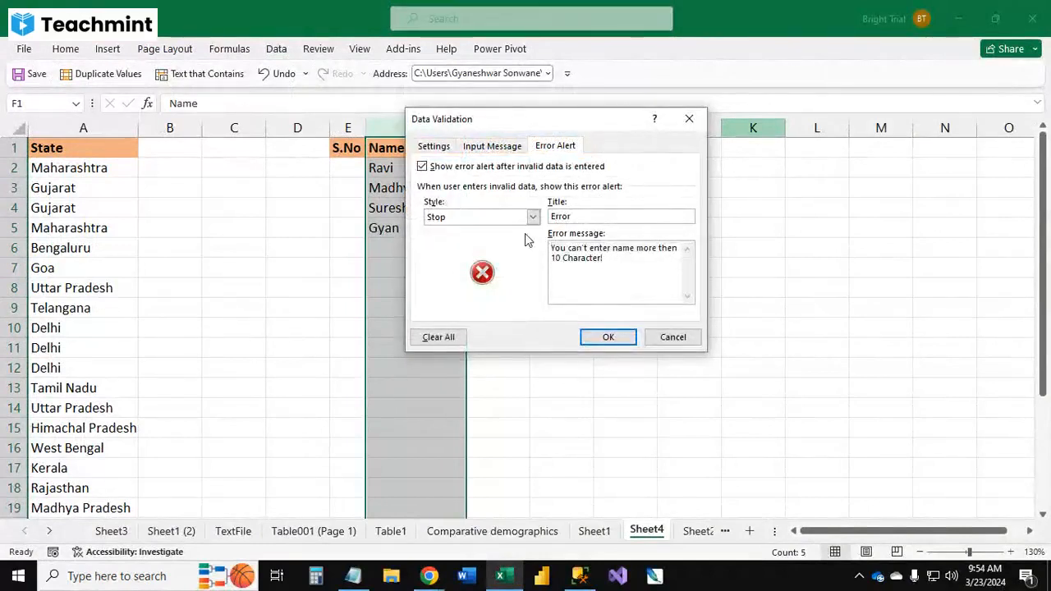
text(आप १० करेक्टर से ज्यादा इनपुट नहीं कर सकते कृपया दोबारा प्रयास करे)
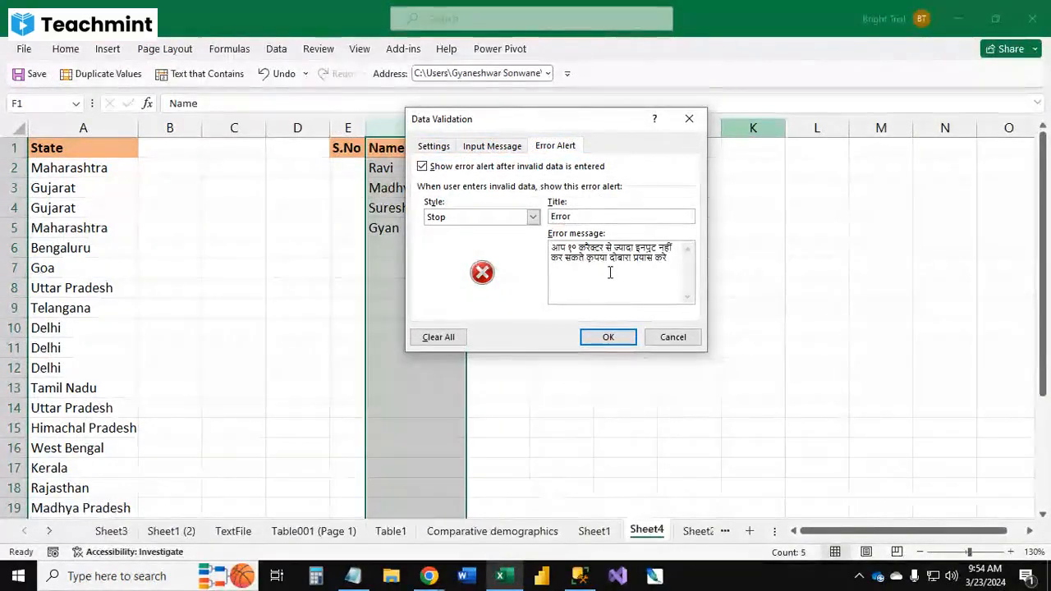
click(620, 337)
click(397, 265)
click(399, 245)
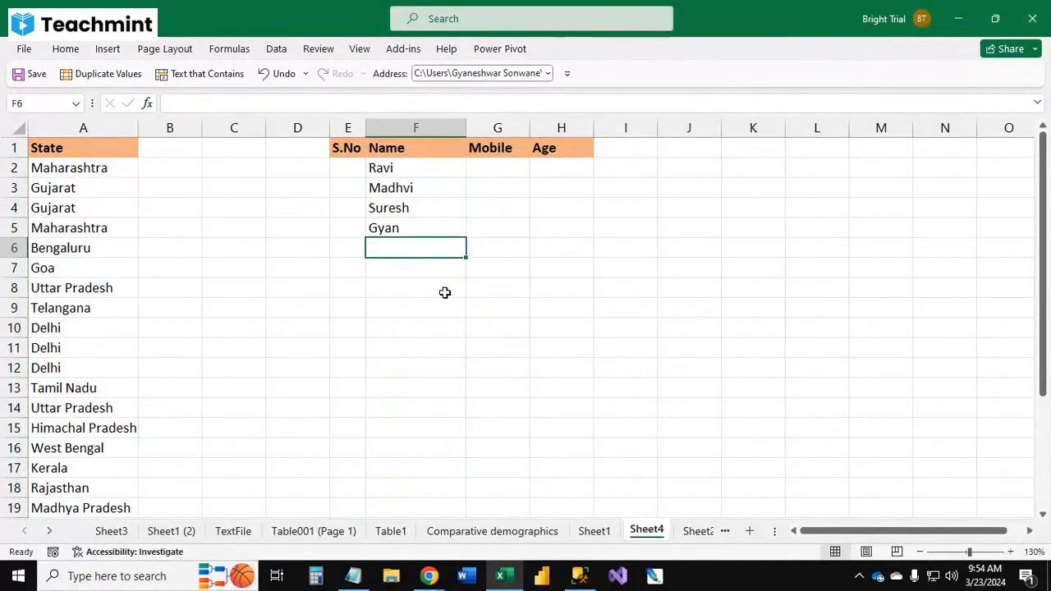
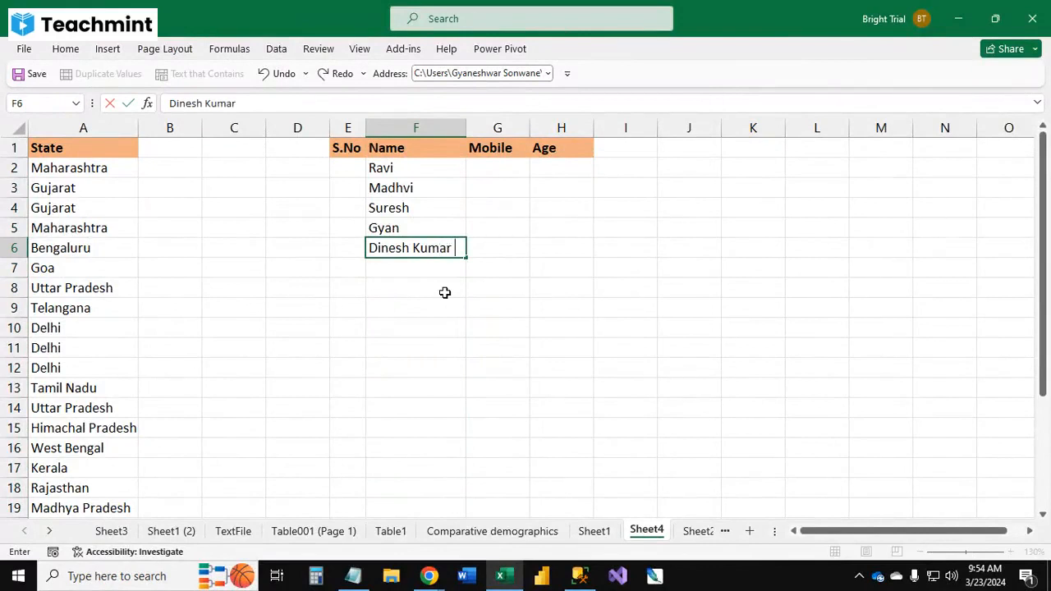
key(Return)
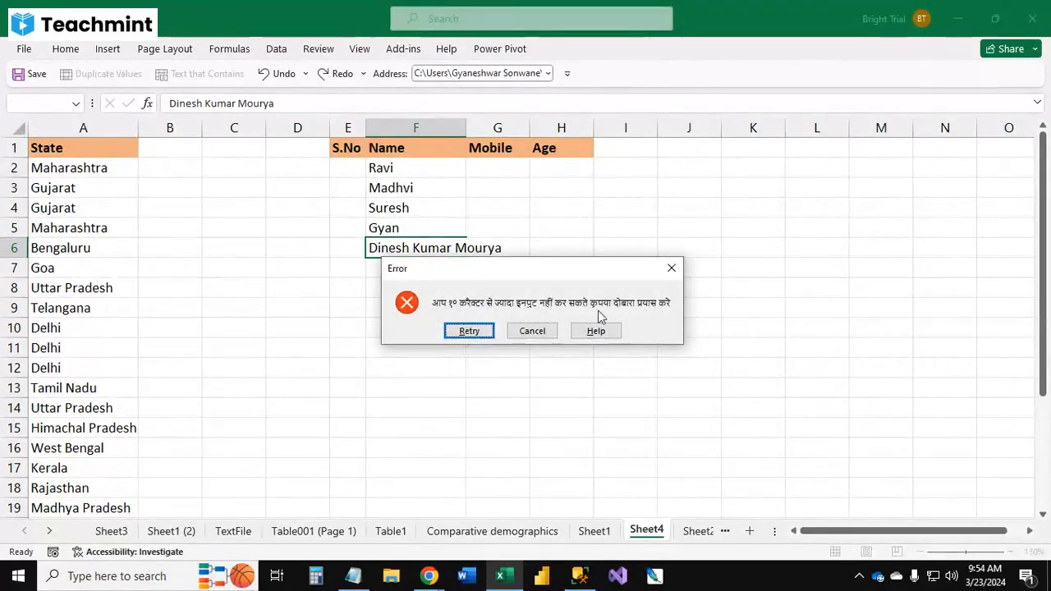
Step: Retry and then cancel the rejected name entry in F6
key(Return)
key(Return)
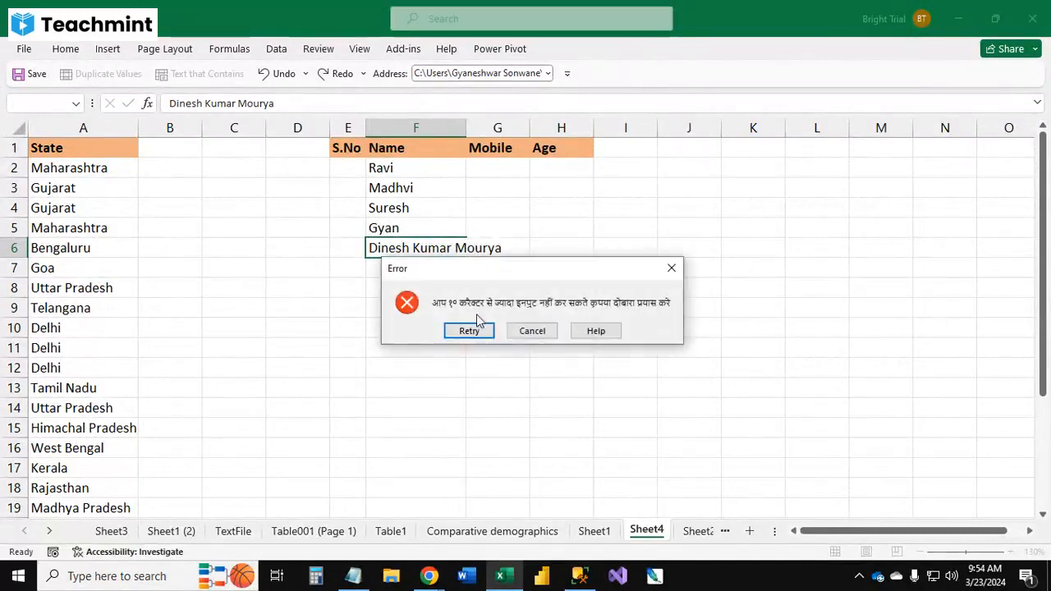
key(Return)
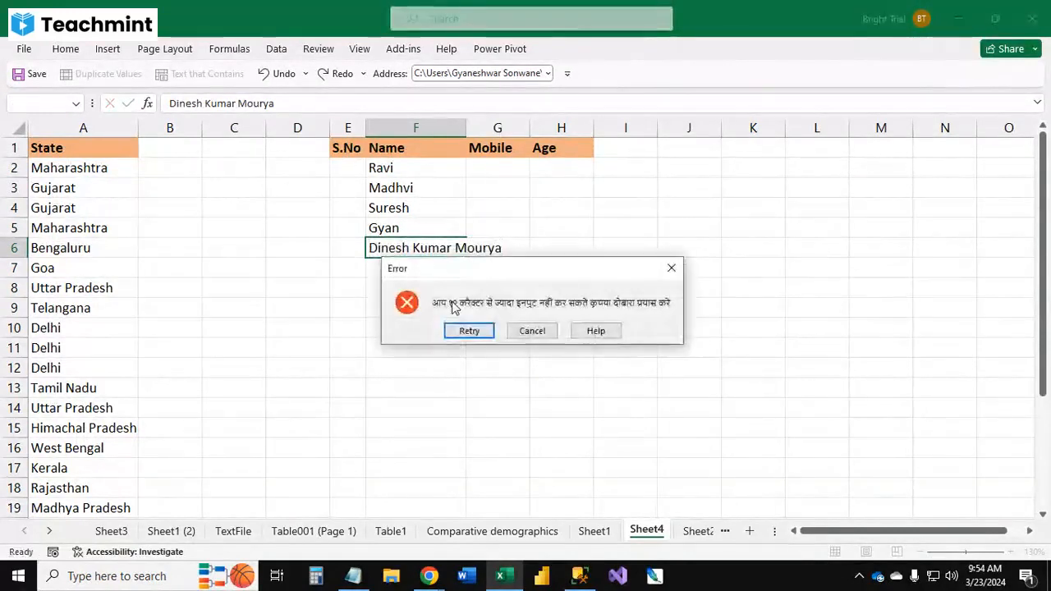
click(468, 329)
key(Return)
click(468, 329)
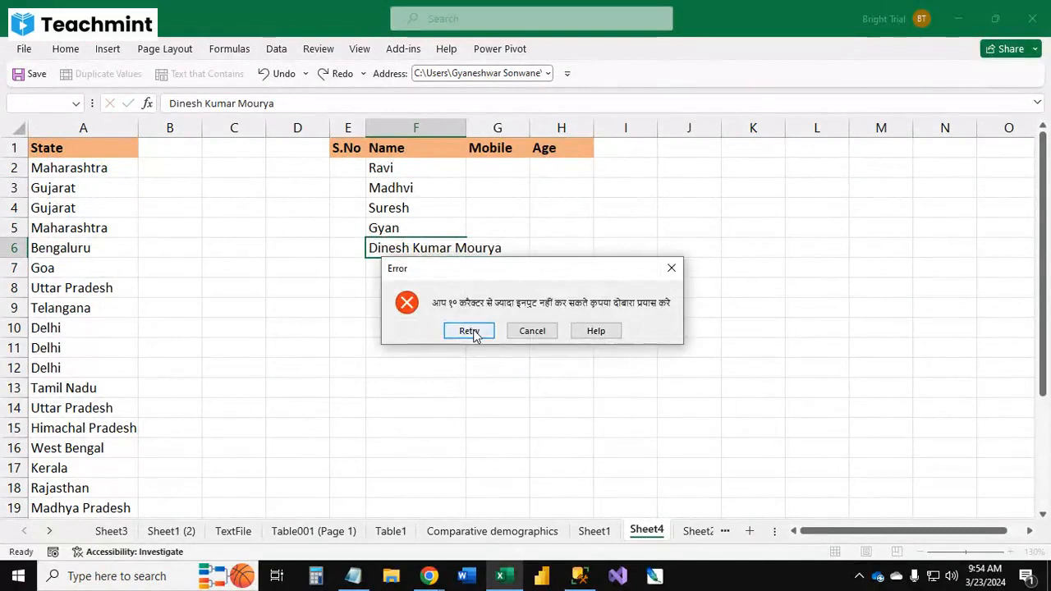
key(Return)
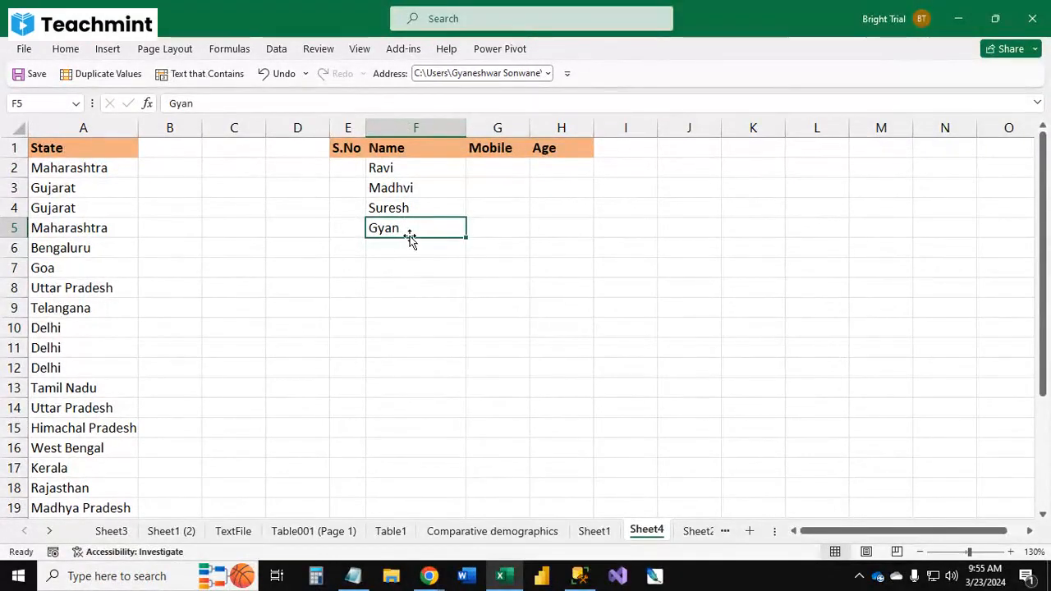
Step: Change the Name column's validation error alert style to Warning
click(415, 129)
click(276, 49)
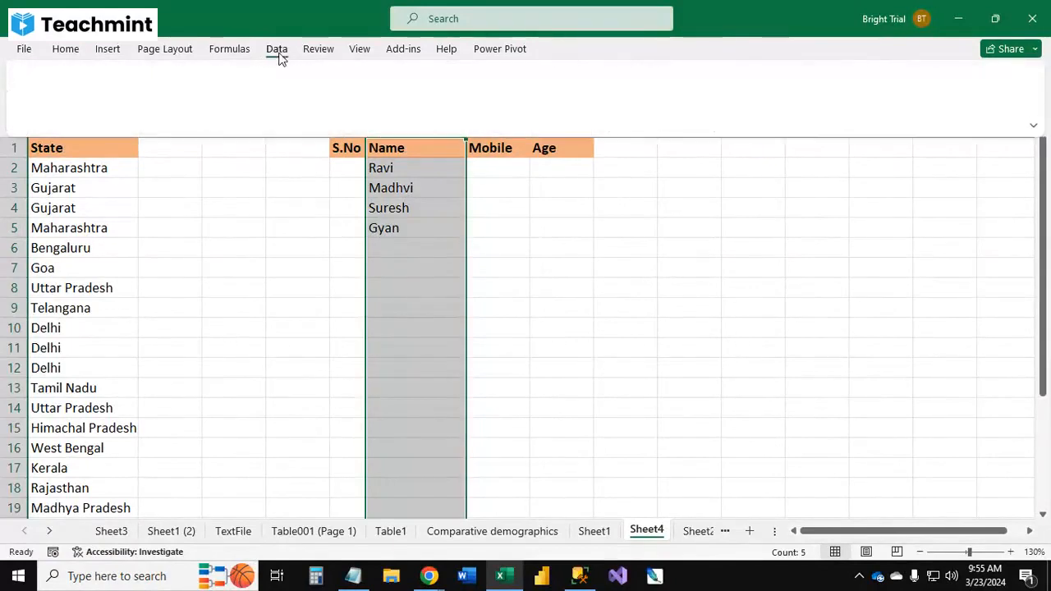
click(675, 113)
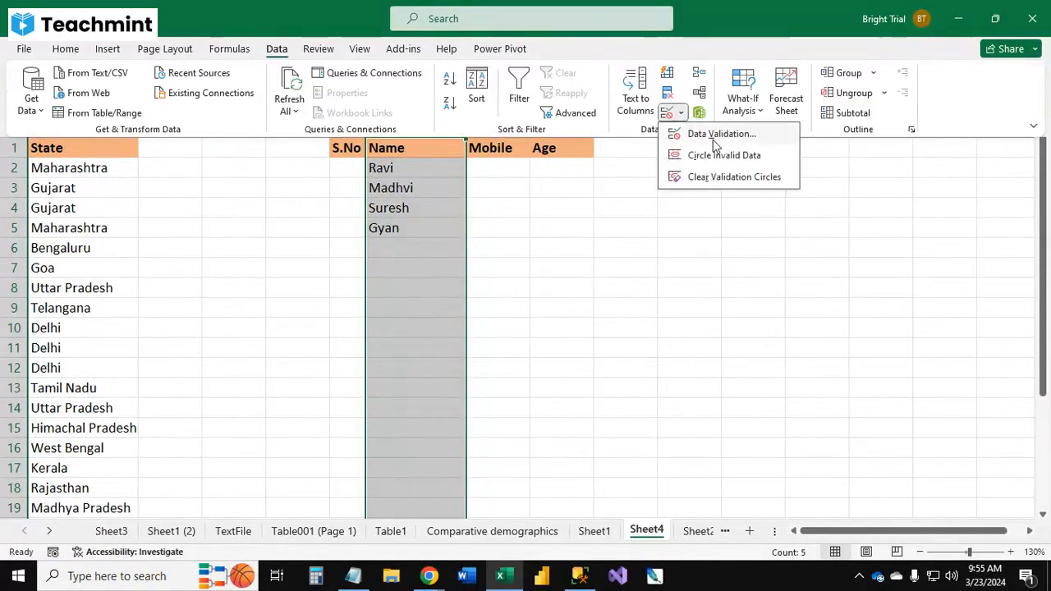
click(714, 136)
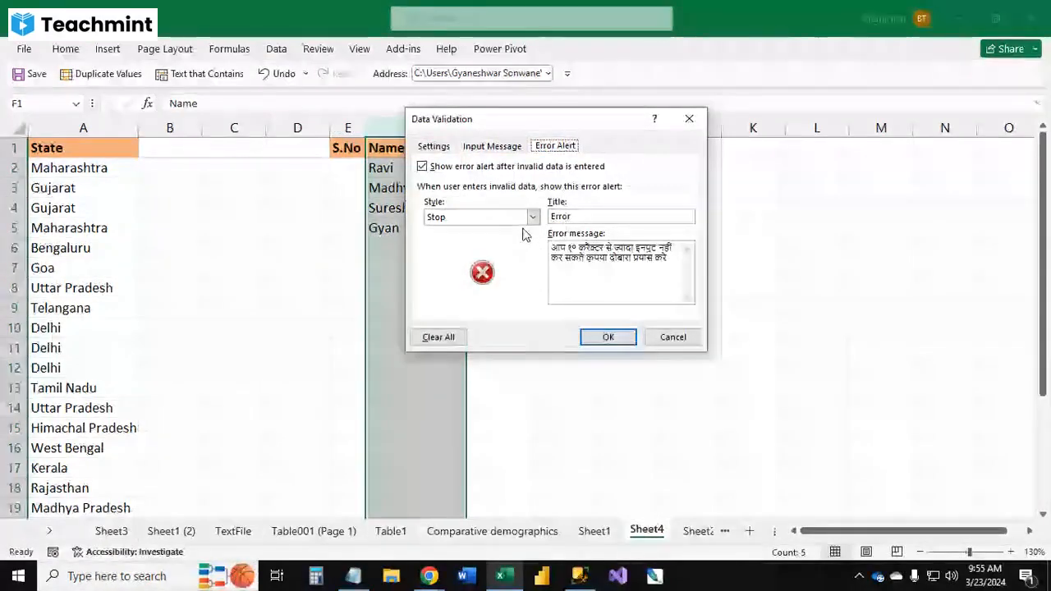
click(533, 217)
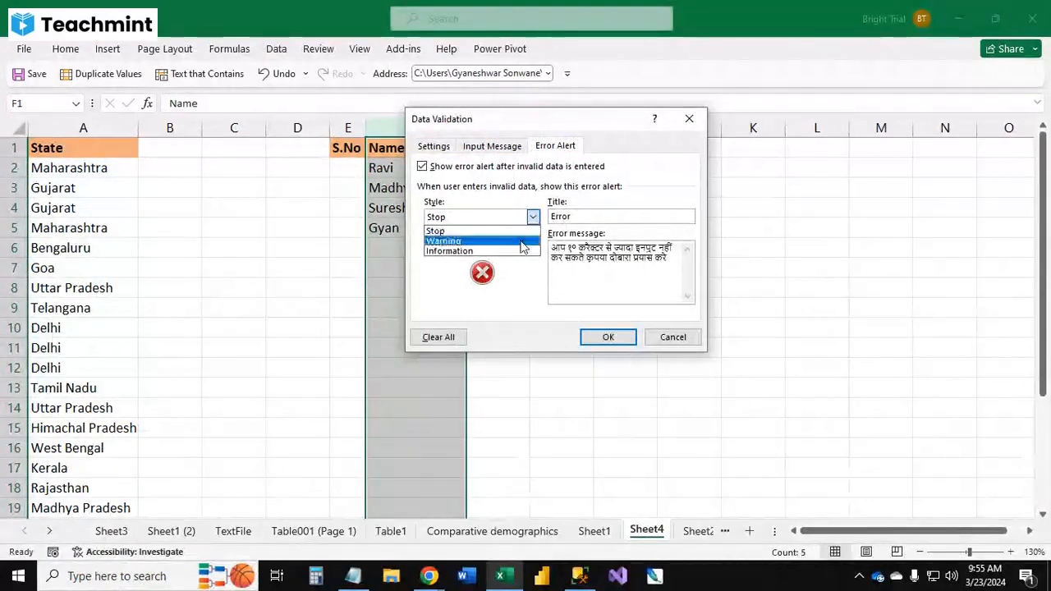
click(521, 242)
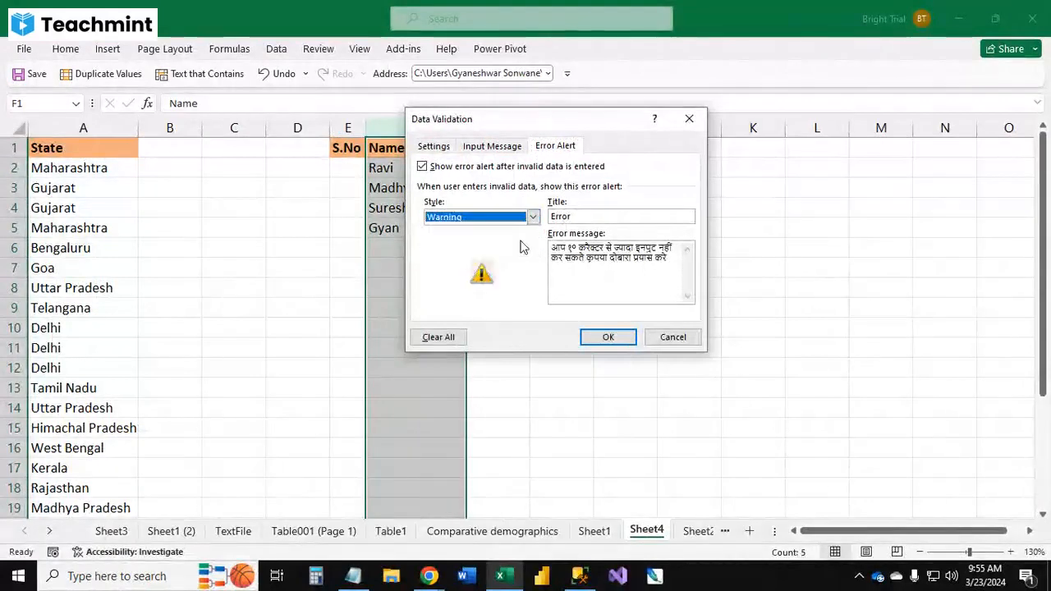
click(608, 336)
Step: Enter Gyaneshwar as the name in F6 and continue past the warning alert
click(474, 310)
click(408, 230)
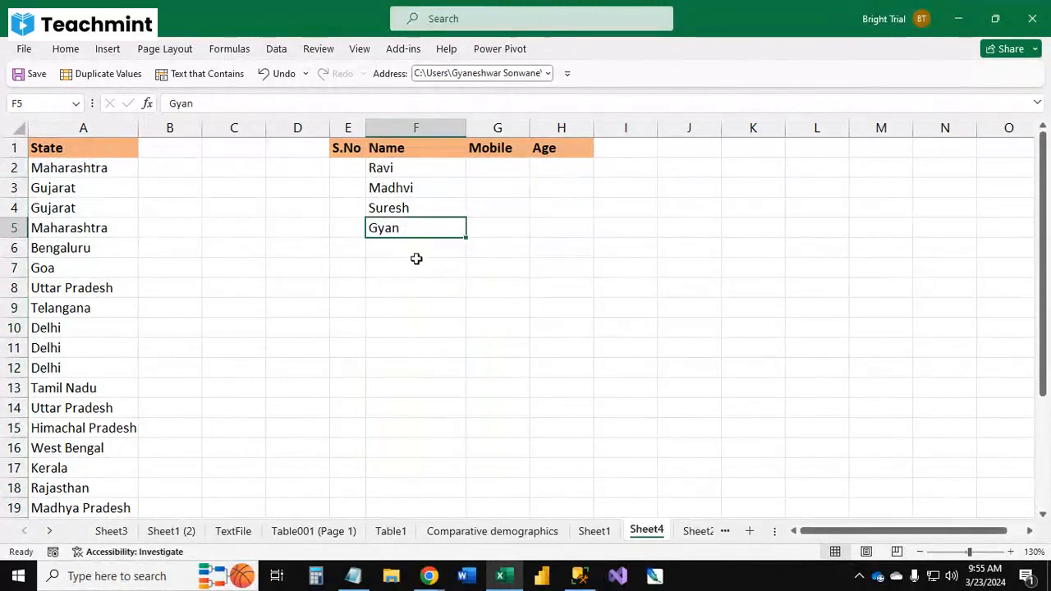
click(416, 251)
text(Gyan)
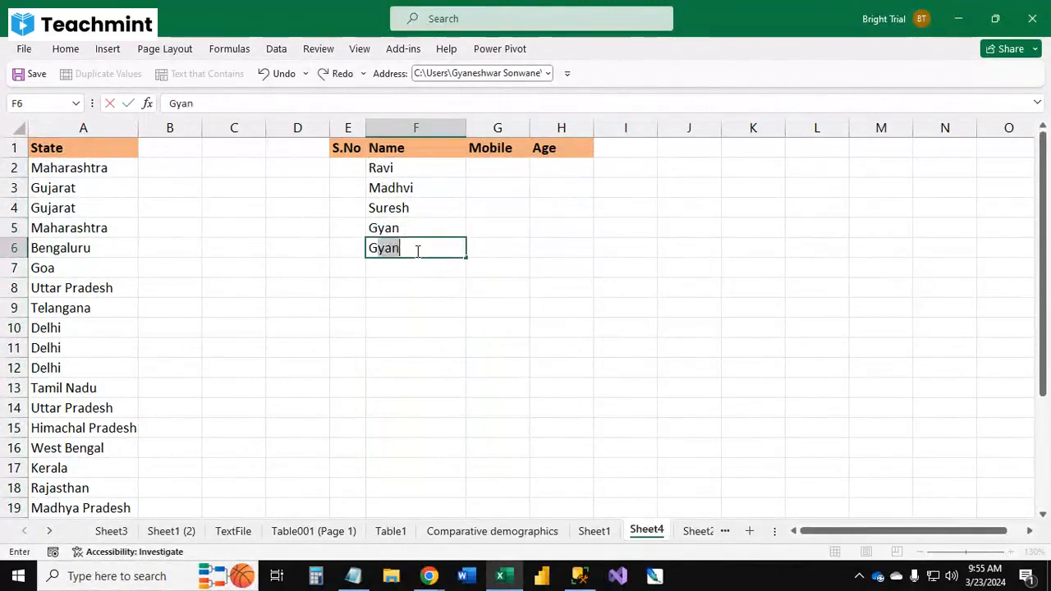
text(eshwr )
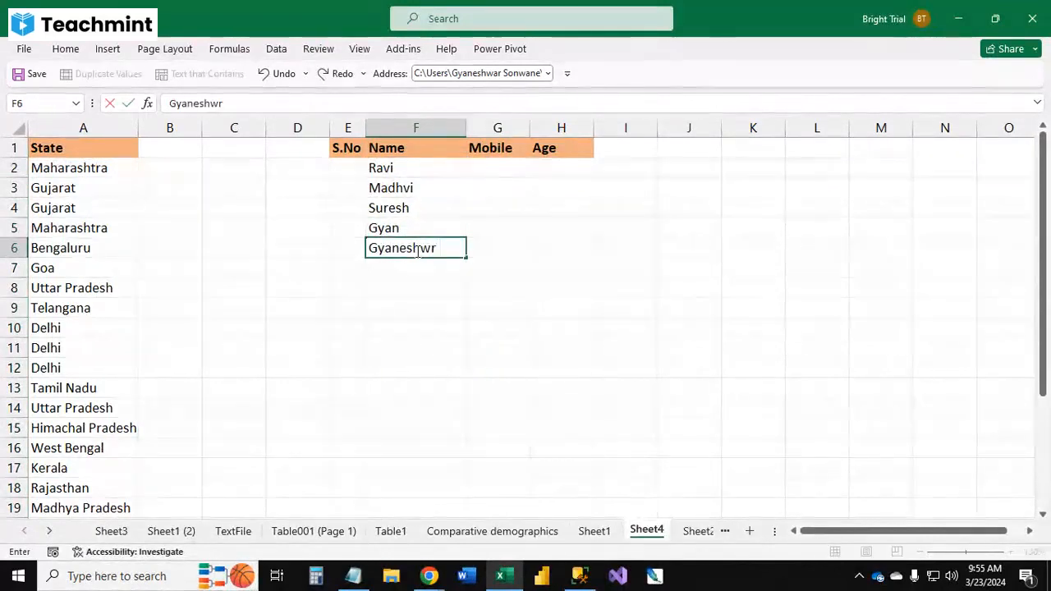
text(S)
key(BackSpace)
key(BackSpace)
key(BackSpace)
text(ar)
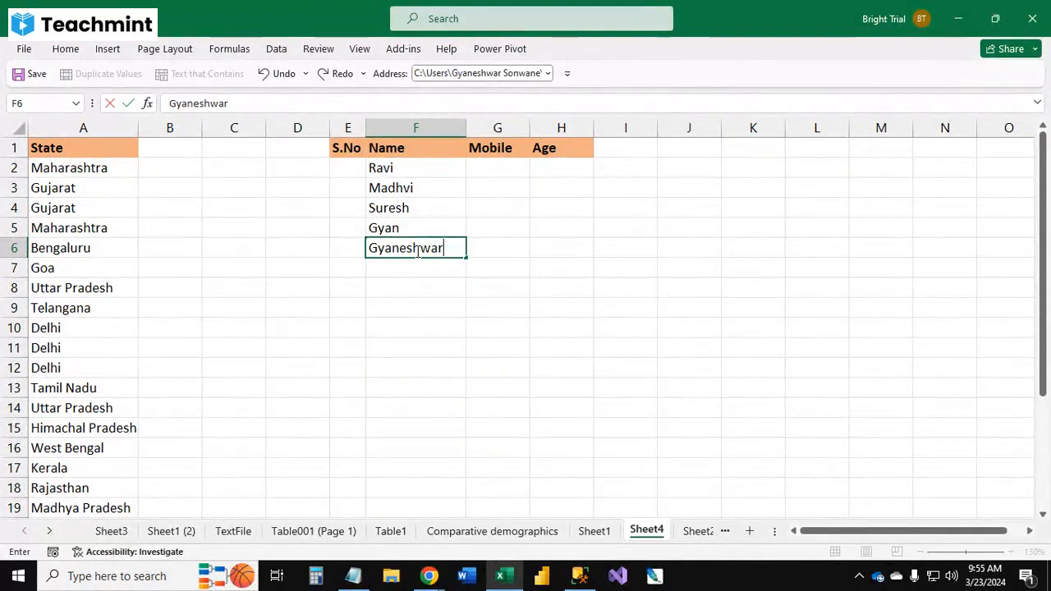
text( Son)
text(w)
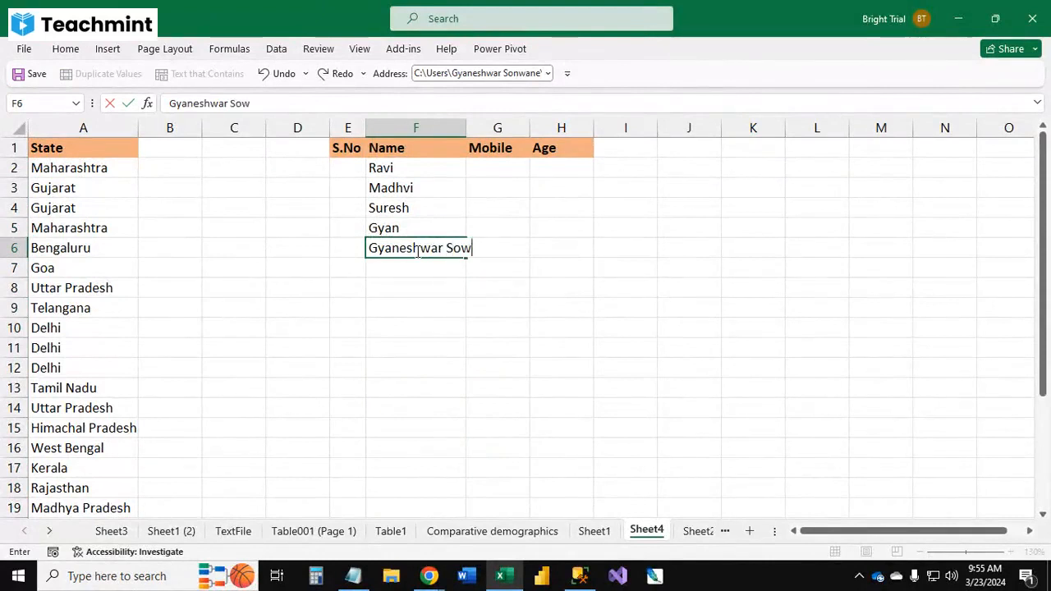
key(BackSpace)
key(BackSpace)
key(BackSpace)
key(BackSpace)
key(Return)
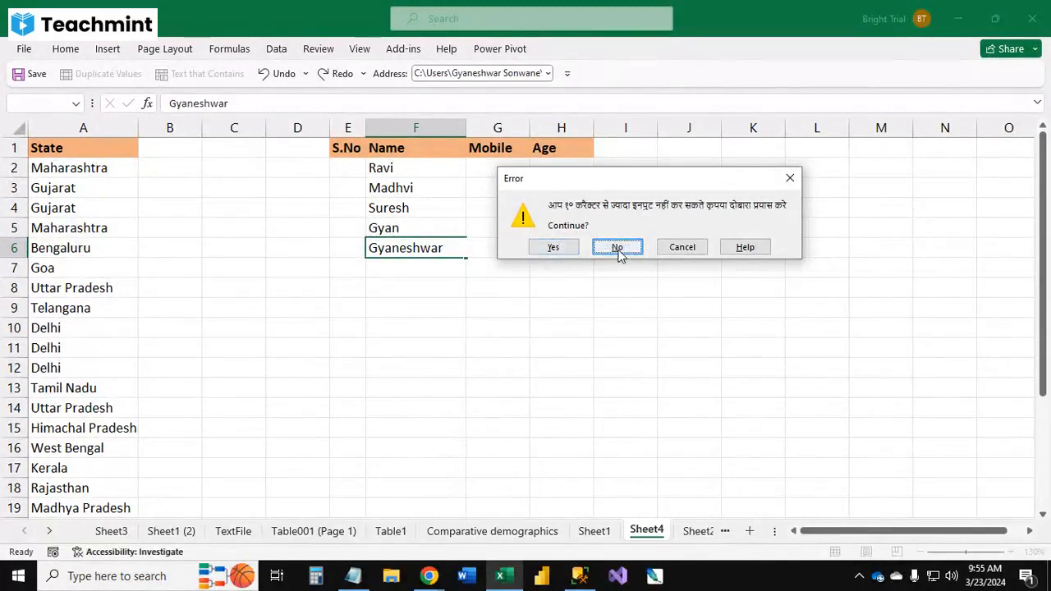
click(551, 248)
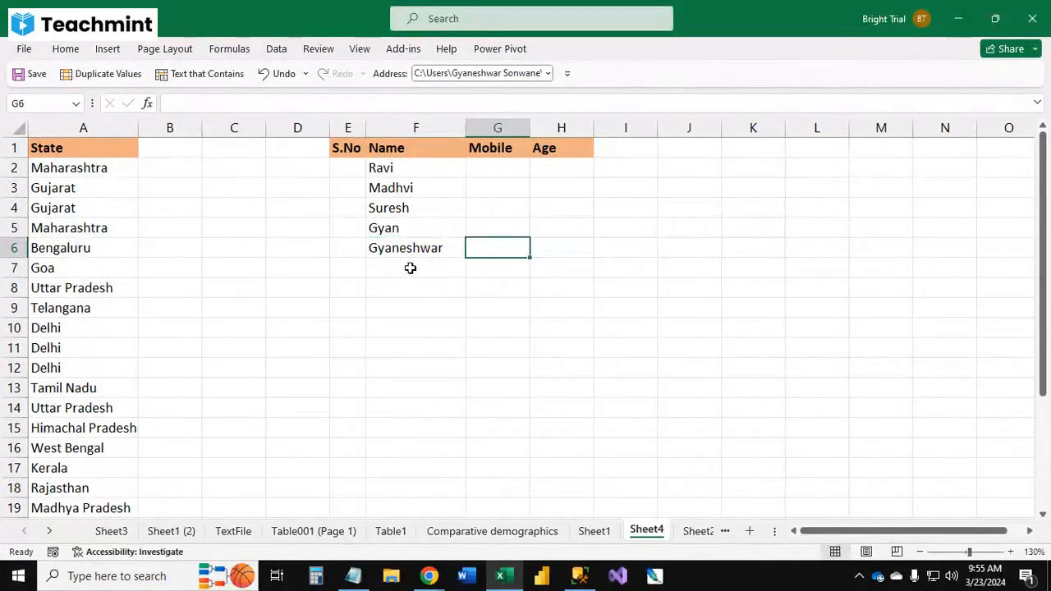
Step: Change the Name column's validation error alert style to Information
click(410, 266)
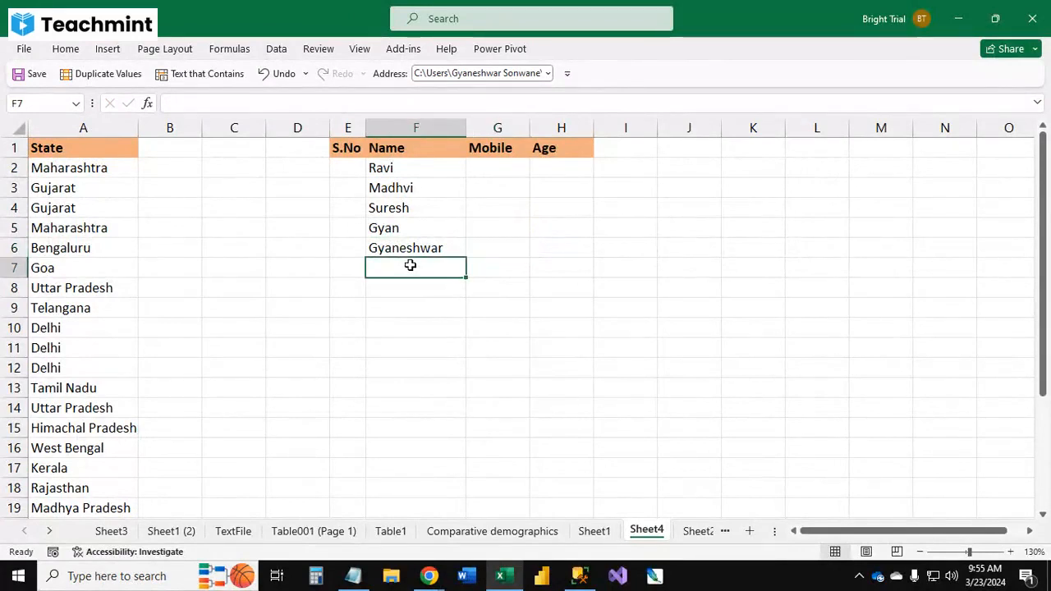
click(429, 123)
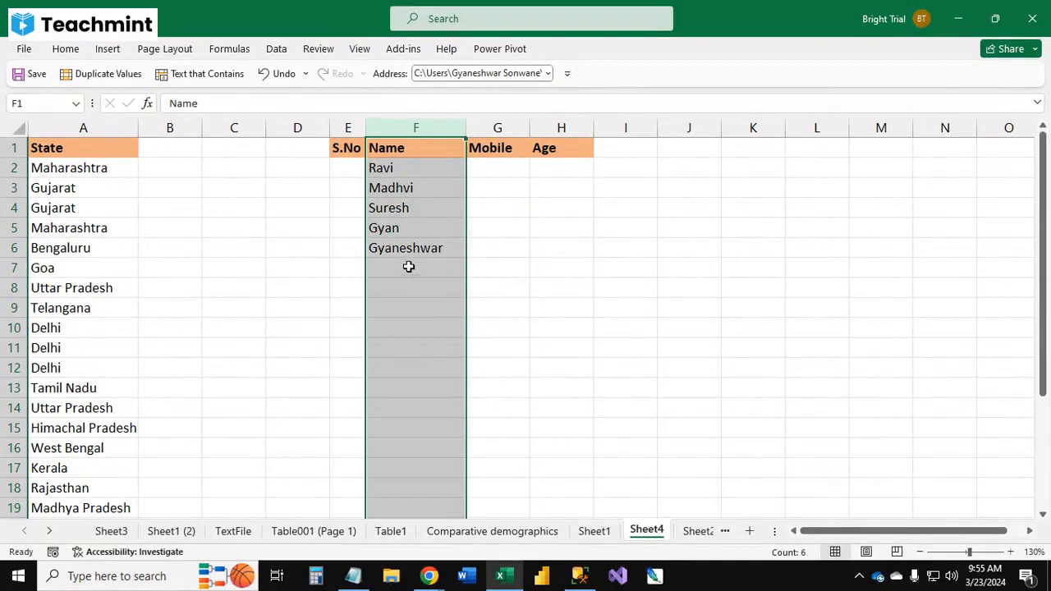
click(276, 50)
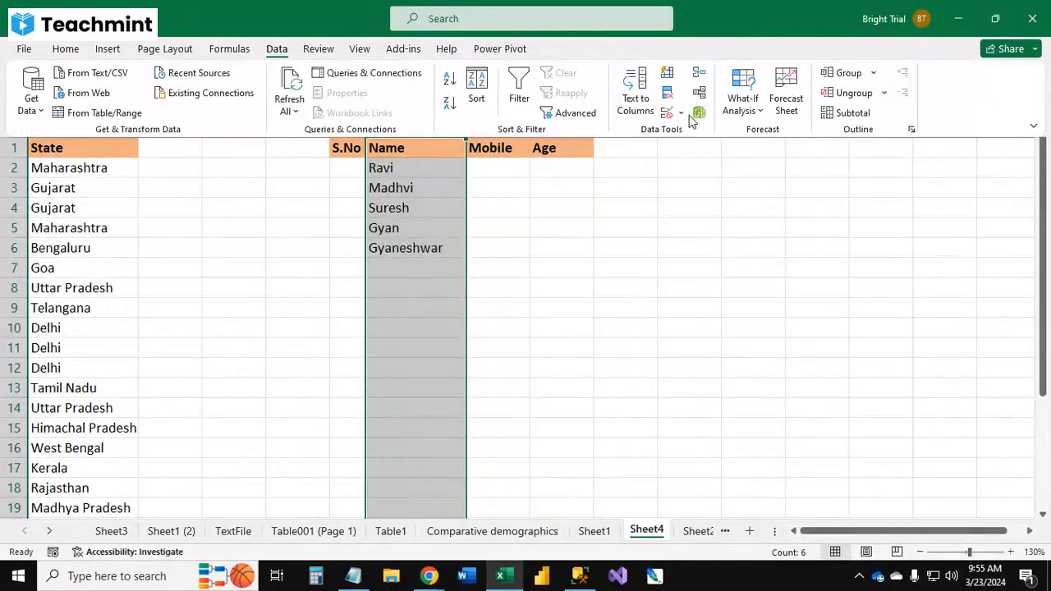
click(685, 115)
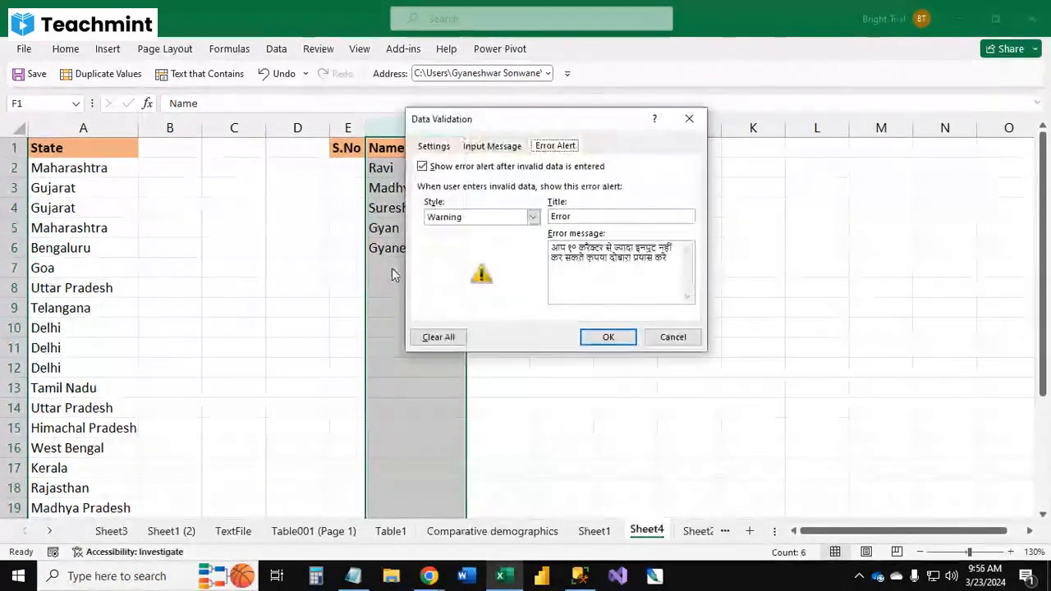
click(482, 217)
click(471, 252)
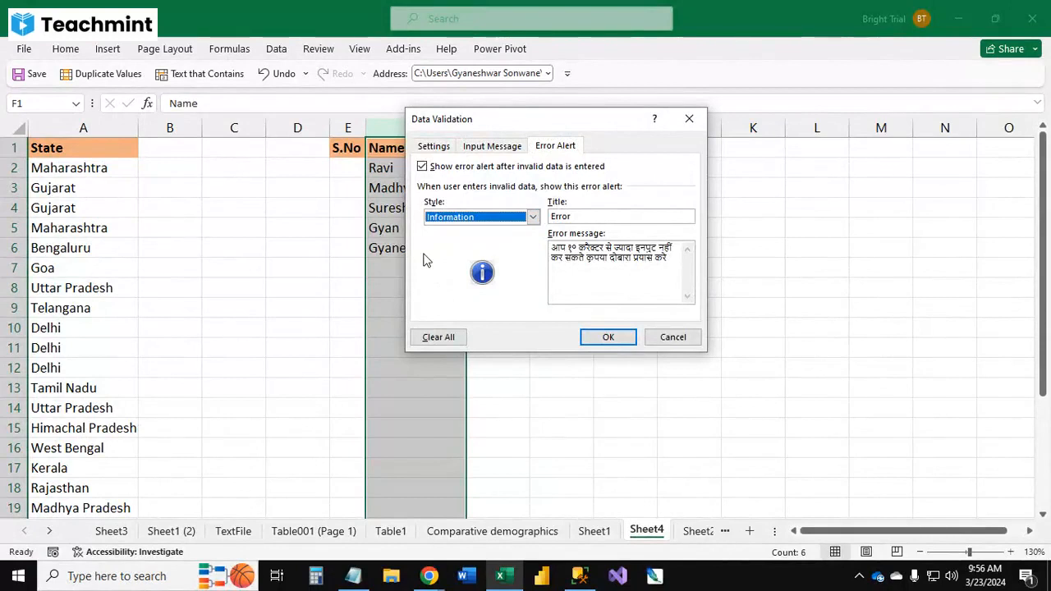
click(613, 336)
Step: Enter Gyaneshwar as the name in F7 and accept it past the information alert
click(375, 264)
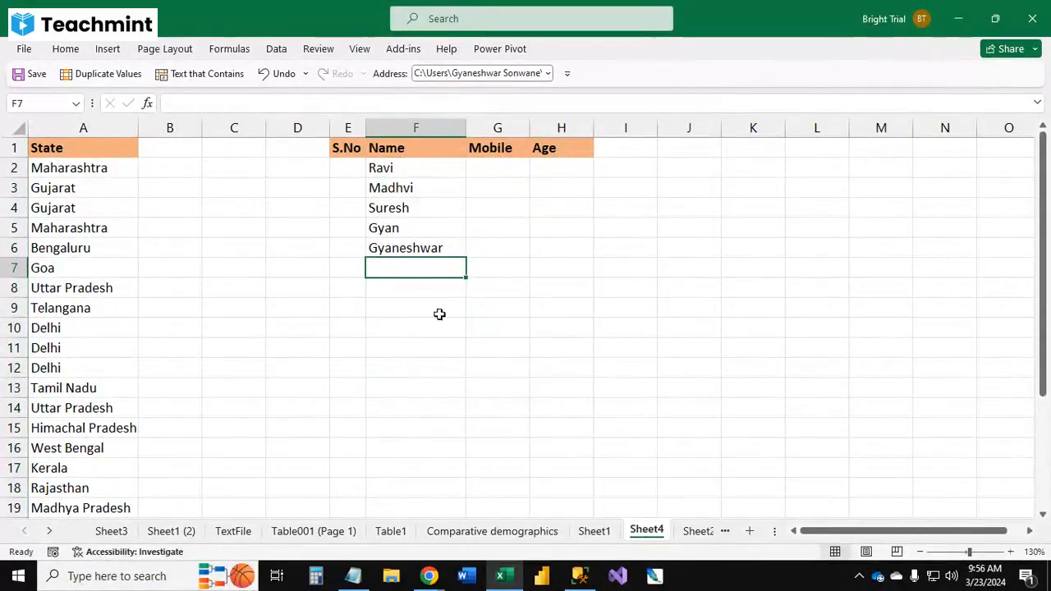
text(Gyanes)
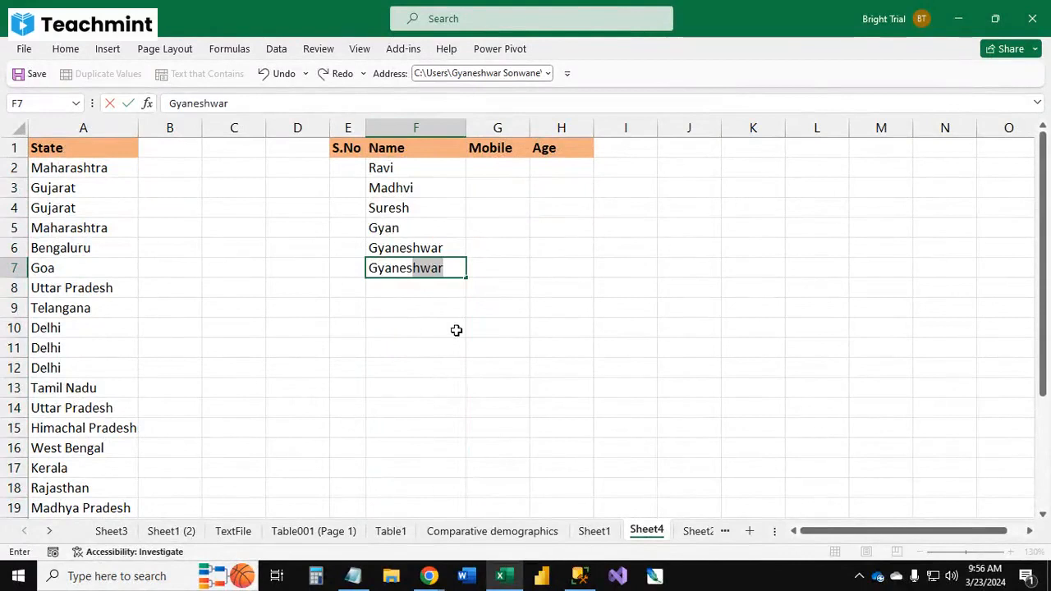
key(Return)
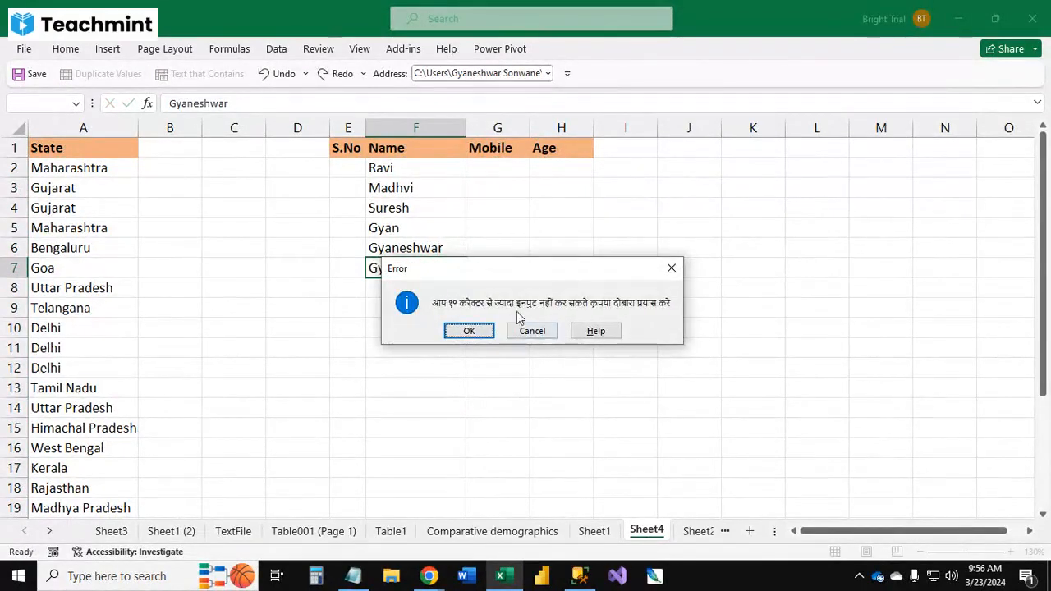
drag(546, 270, 659, 213)
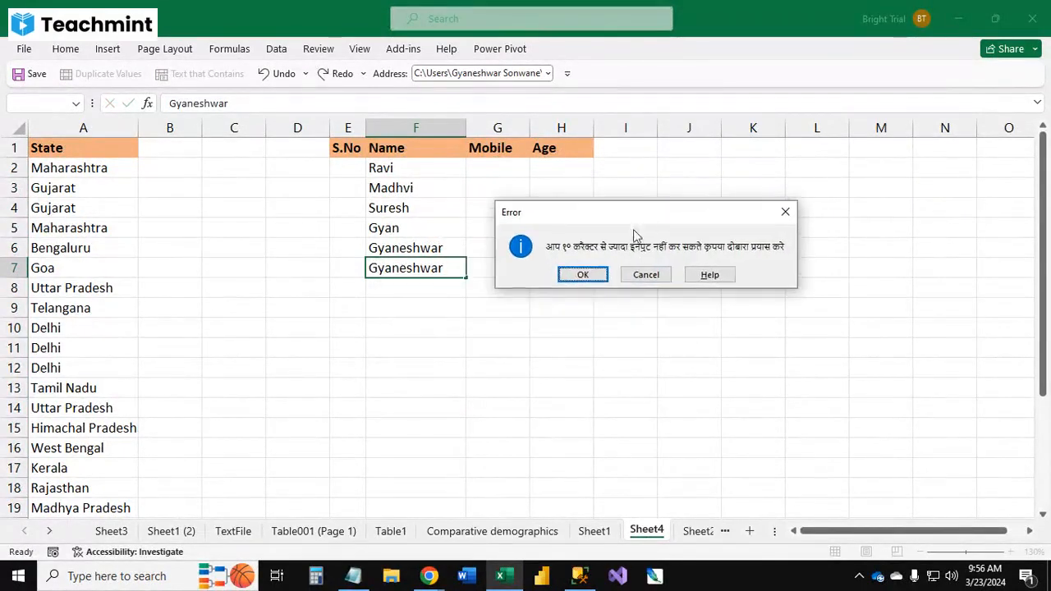
click(588, 279)
click(469, 312)
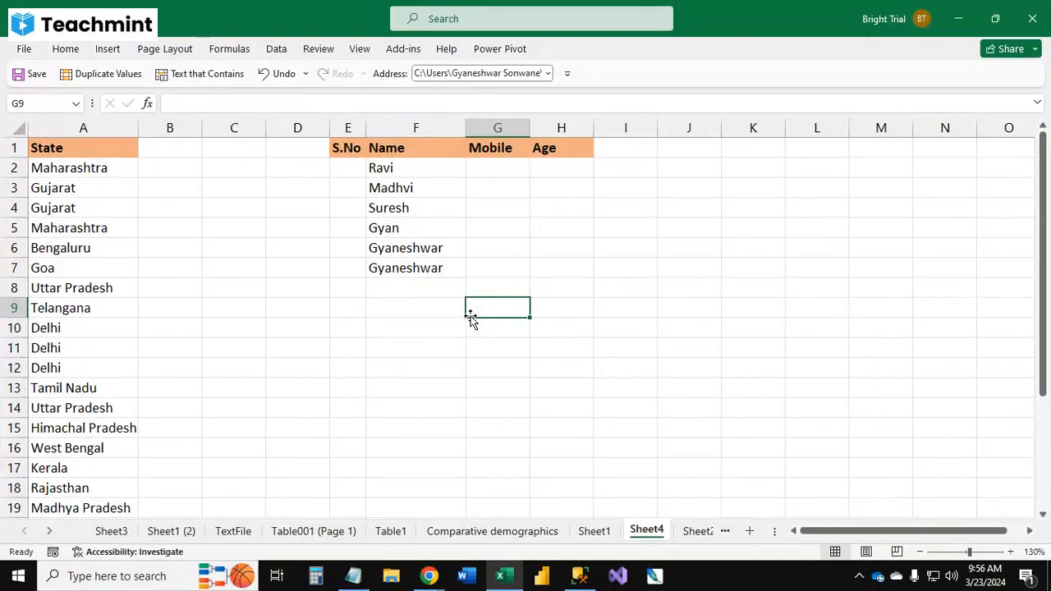
Step: Widen the Mobile column slightly
click(490, 166)
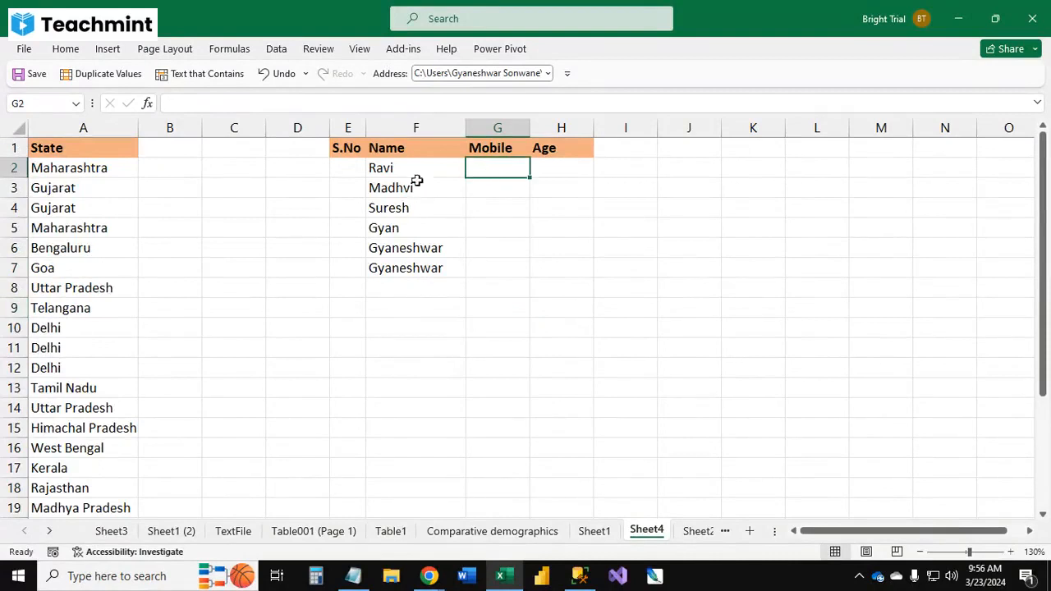
drag(531, 129, 546, 128)
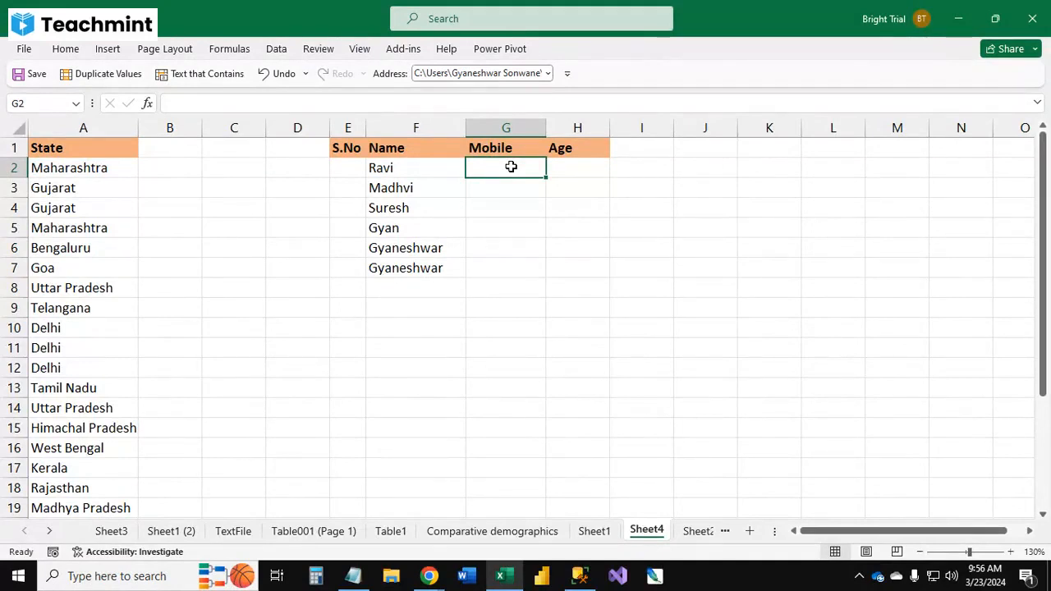
Step: Apply data validation to the whole Mobile column allowing only whole numbers equal to 10
click(507, 128)
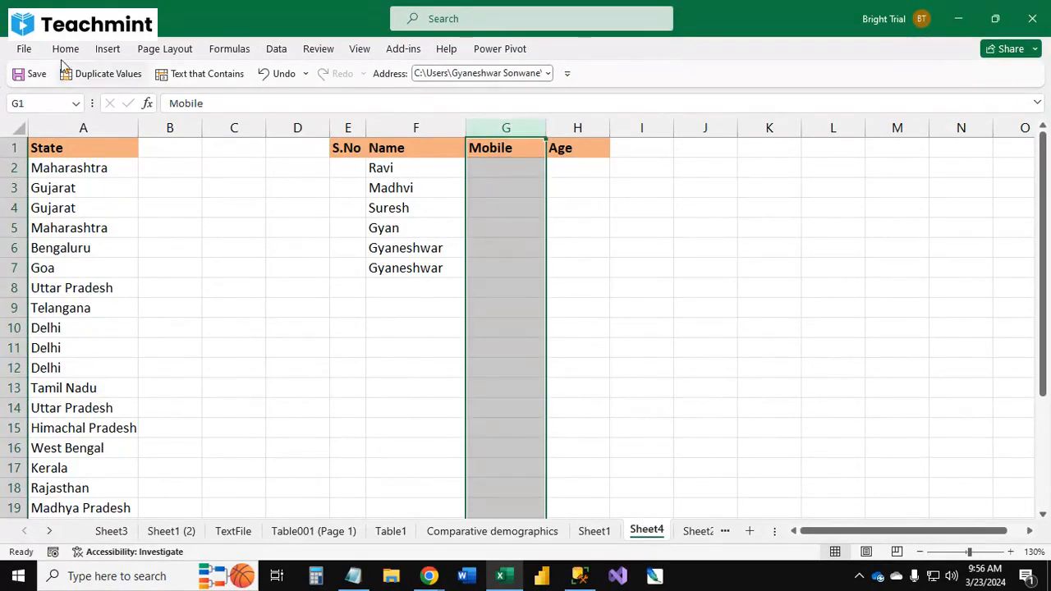
click(275, 49)
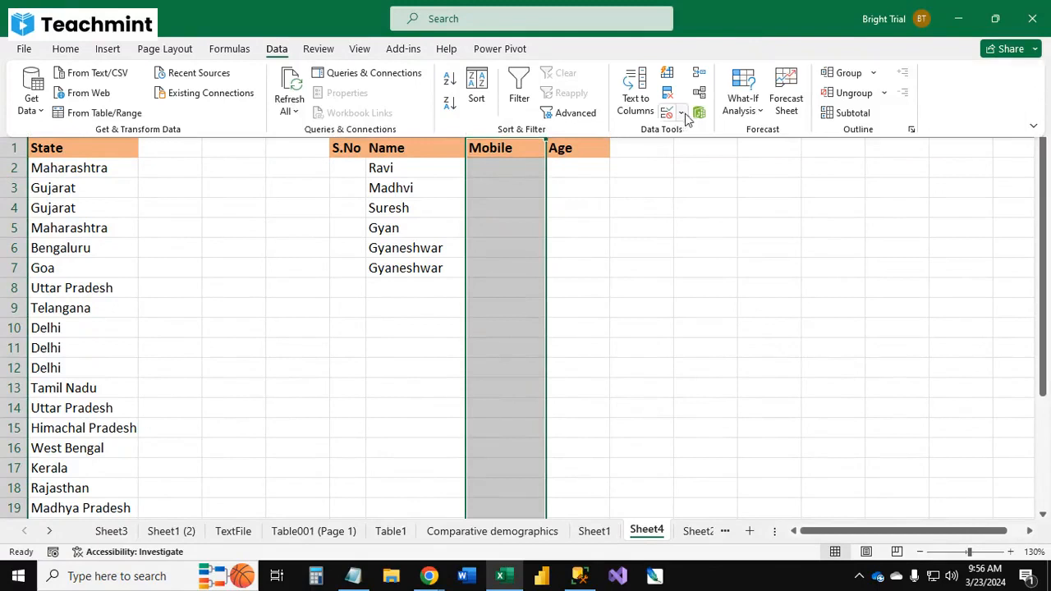
click(680, 113)
click(713, 134)
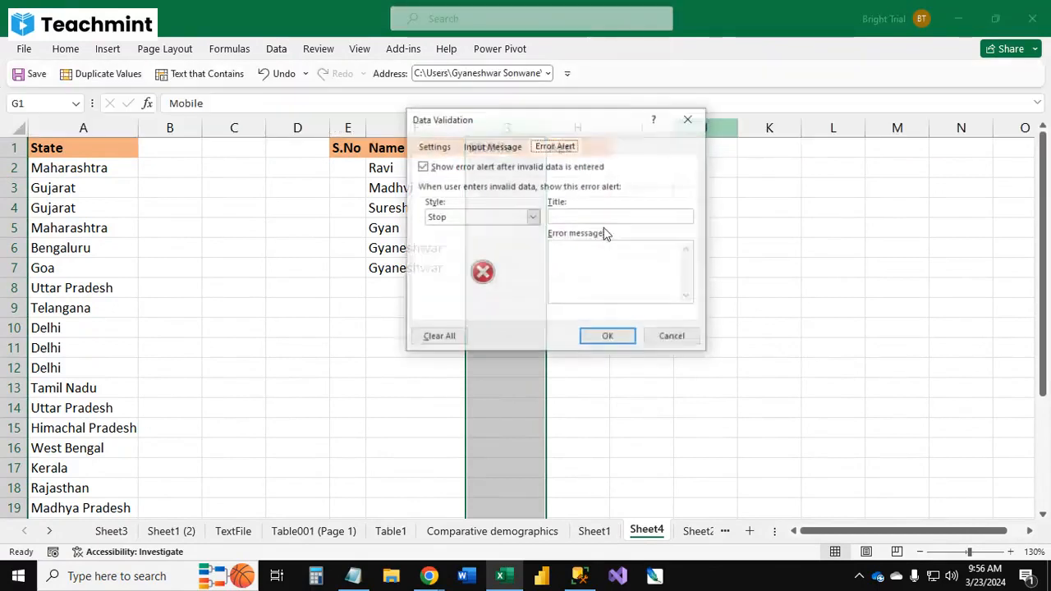
click(435, 146)
click(485, 196)
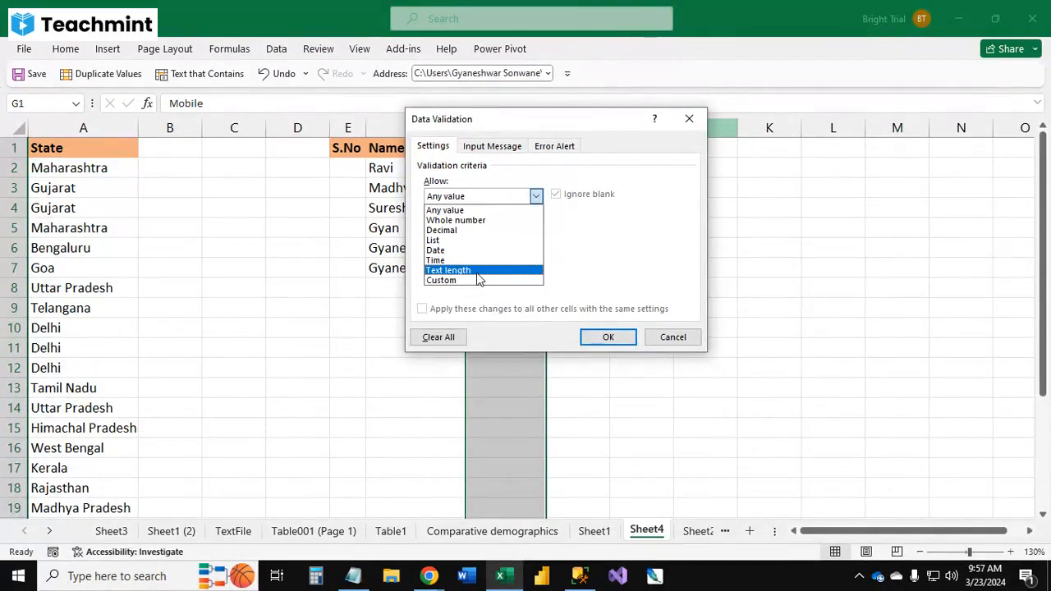
click(474, 221)
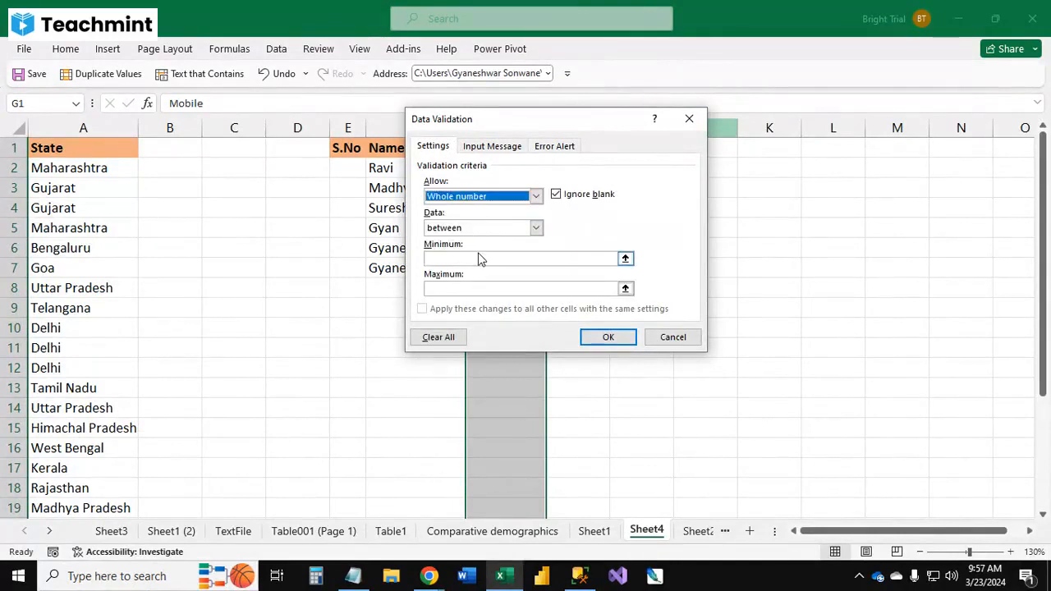
click(481, 229)
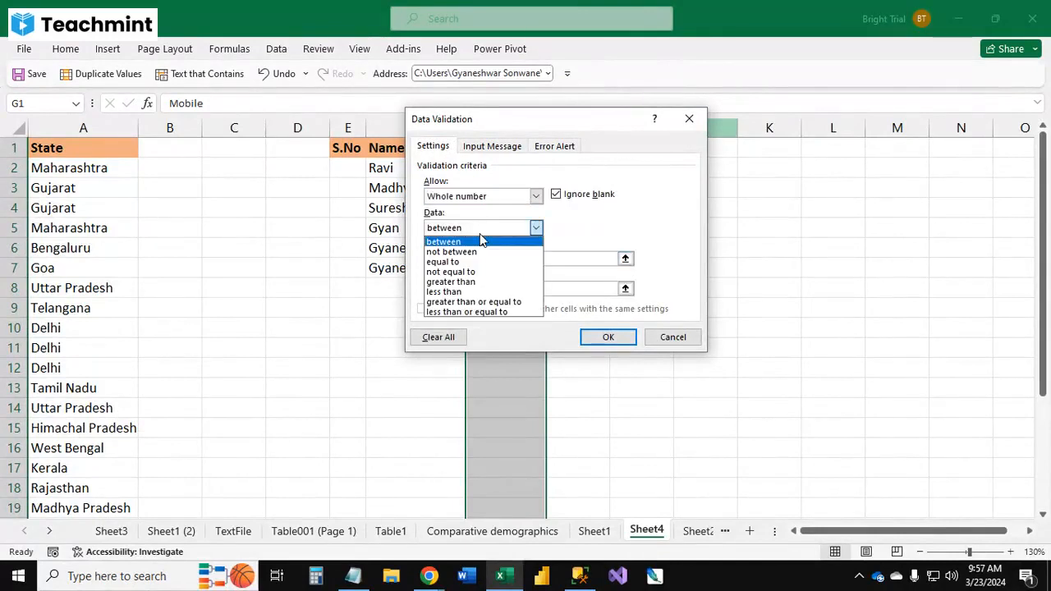
click(497, 262)
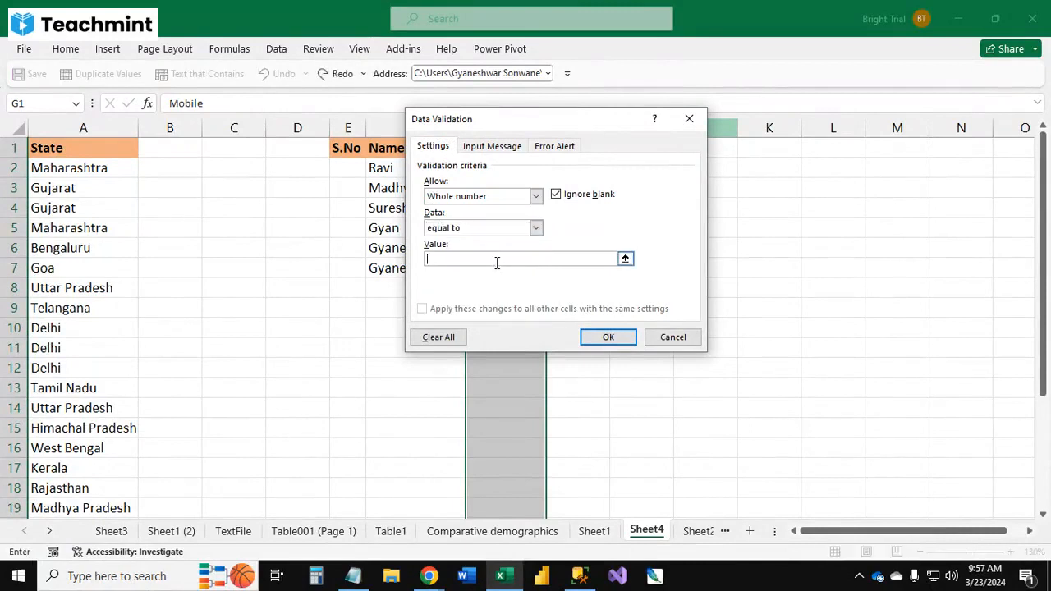
text(10)
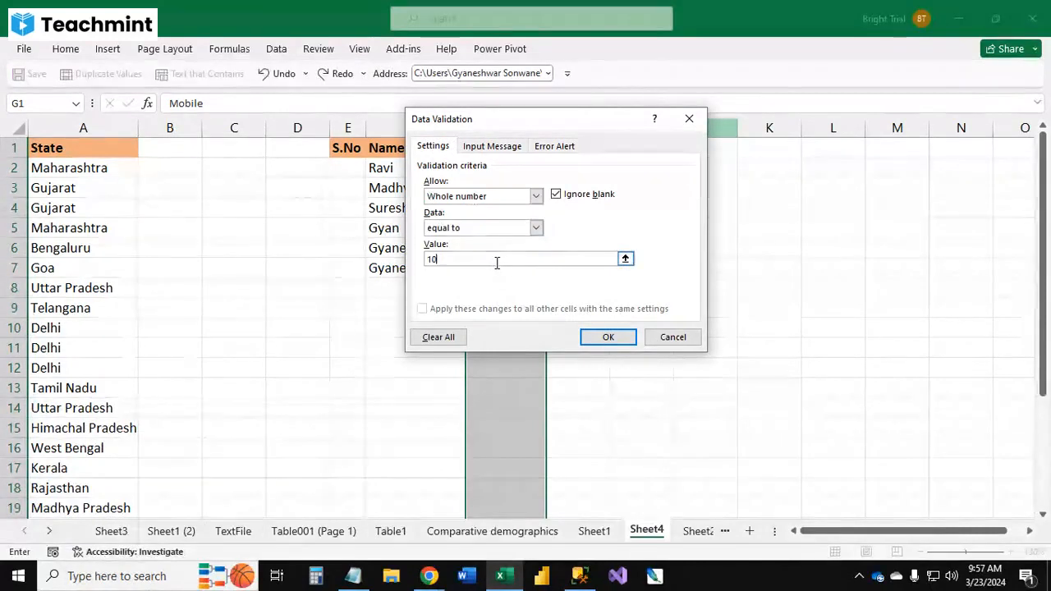
Step: Set the Mobile column's error alert title to Error and move to the error message box
click(547, 151)
click(589, 218)
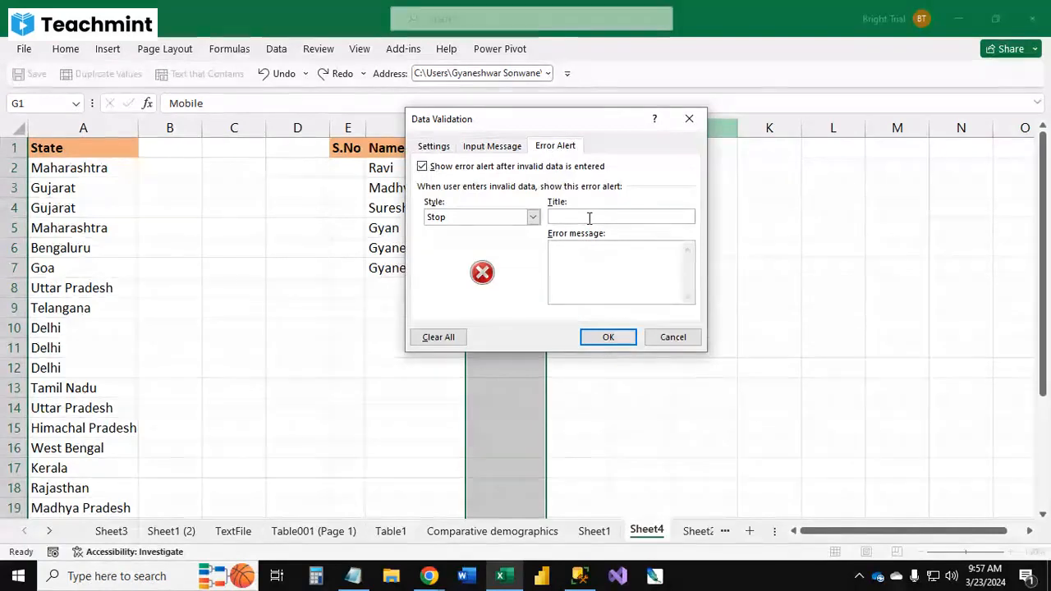
text(Error)
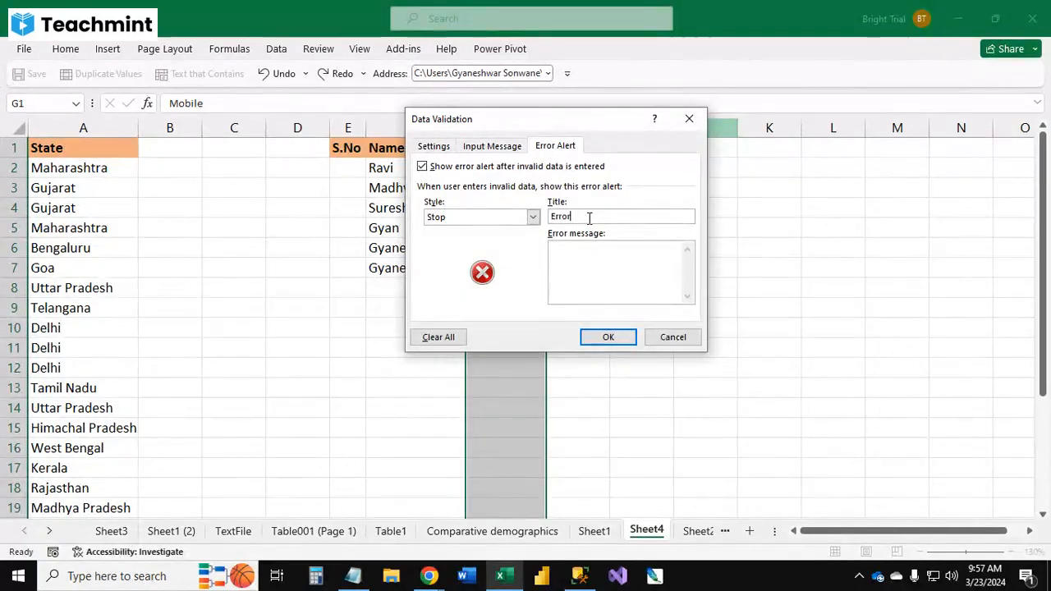
click(618, 276)
Step: Switch to the Google Input Tools page in Chrome
mouse_move(423, 578)
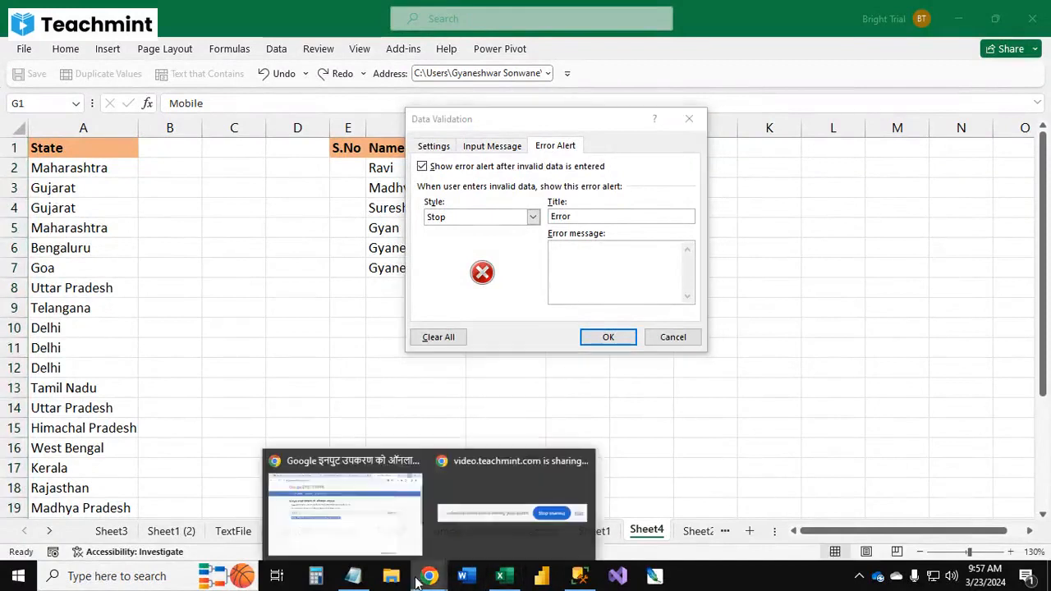
click(373, 533)
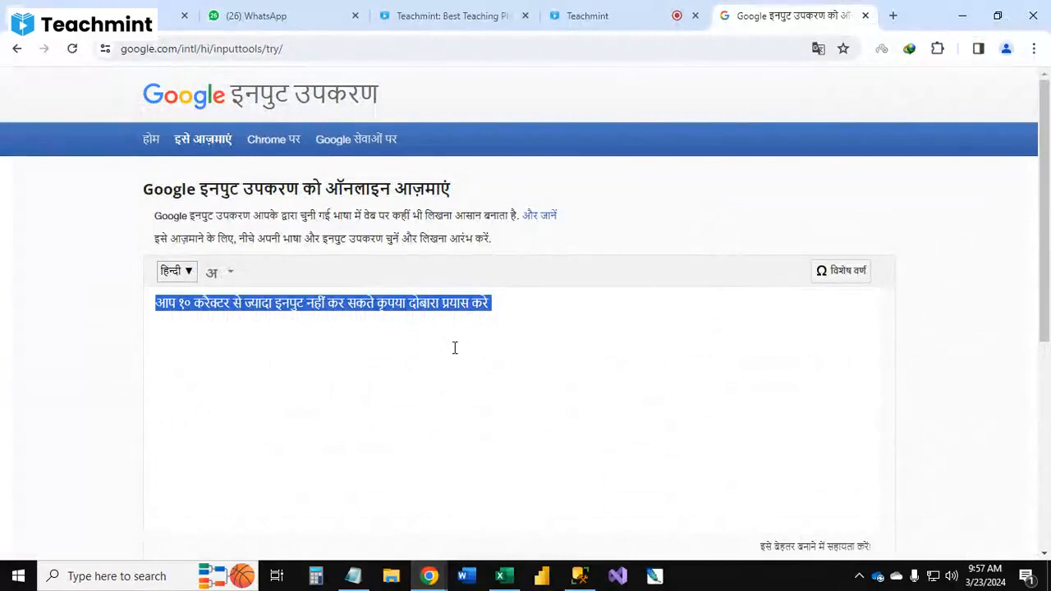
text(kry)
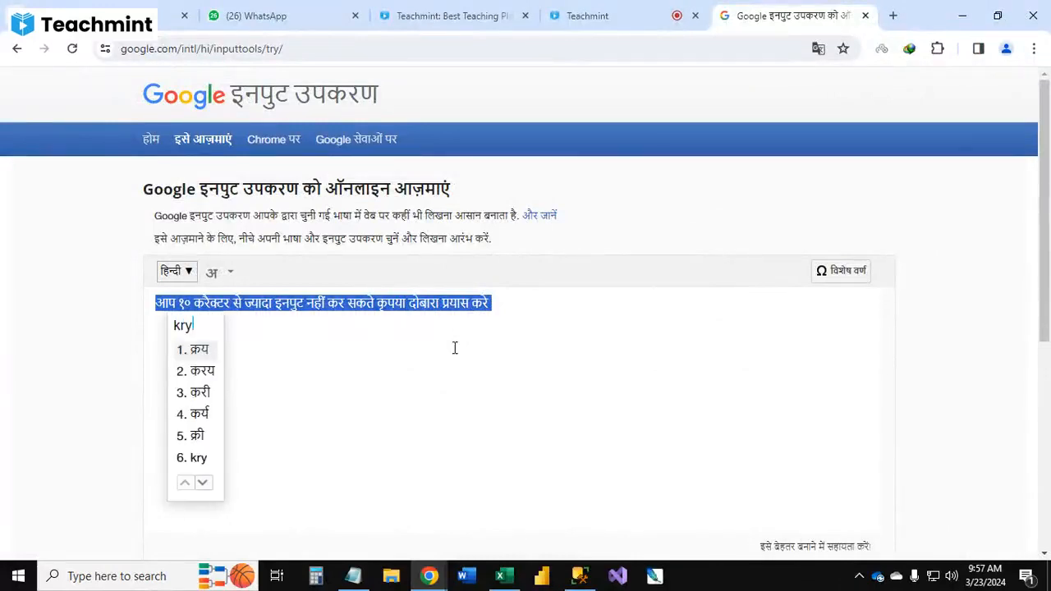
text(pya)
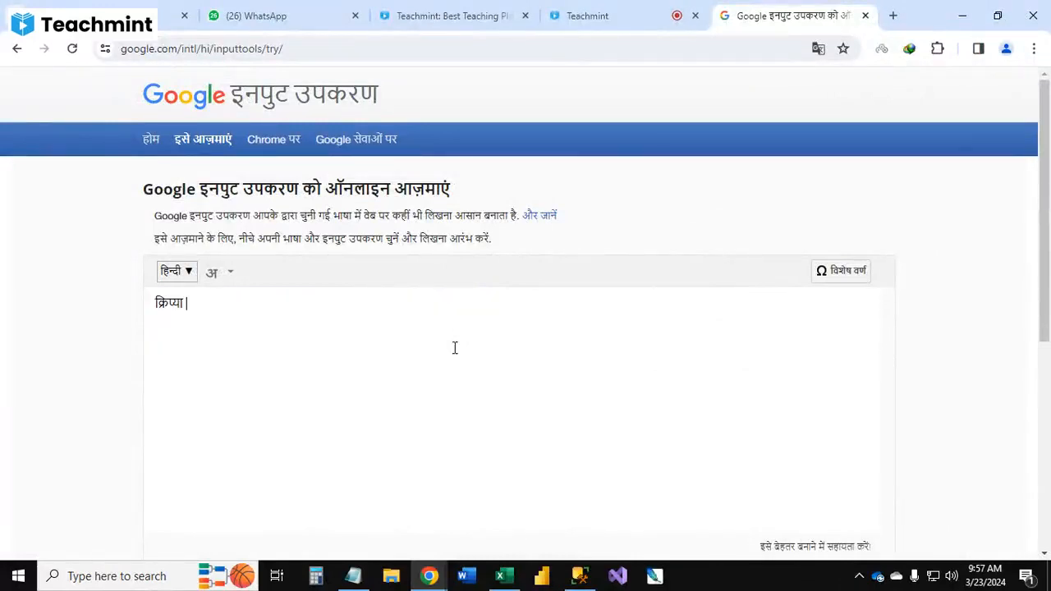
key(BackSpace)
key(BackSpace)
key(BackSpace)
key(BackSpace)
key(BackSpace)
key(BackSpace)
text(krupy)
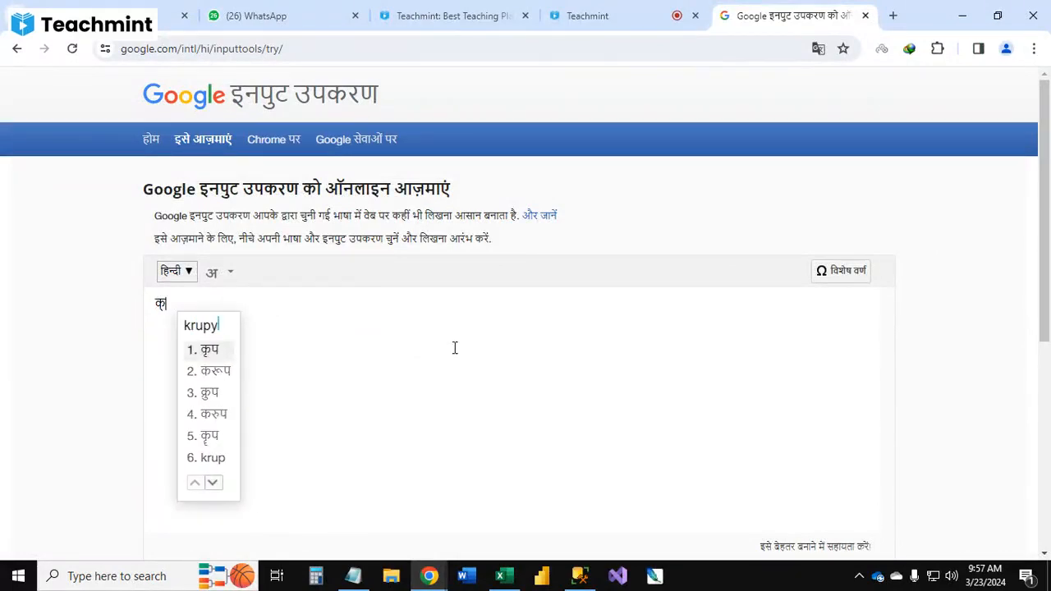
text(a)
key(space)
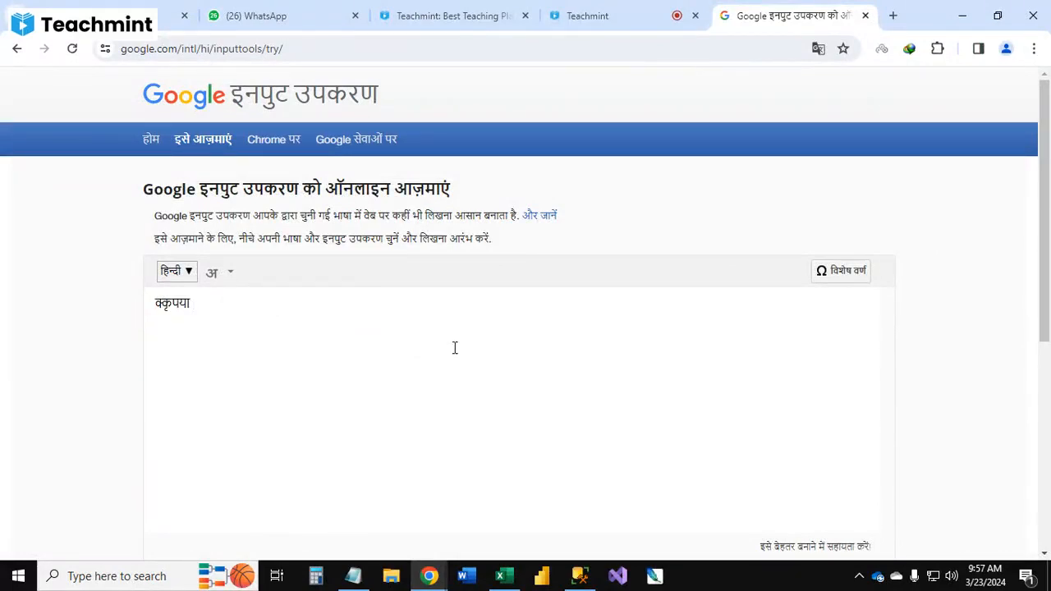
text(apna)
key(space)
text(n)
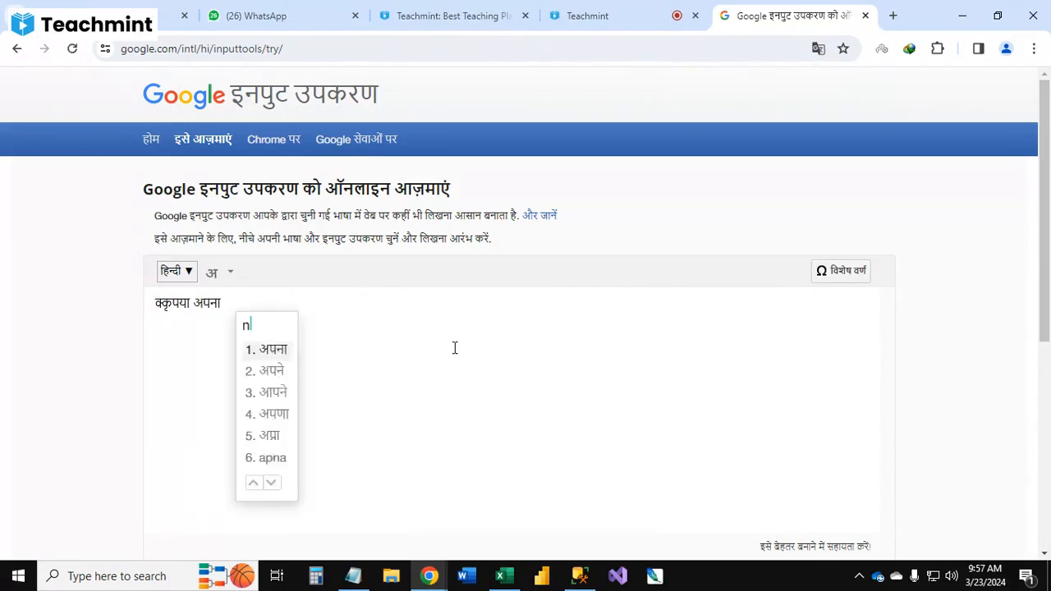
text(umber)
key(space)
text(ja)
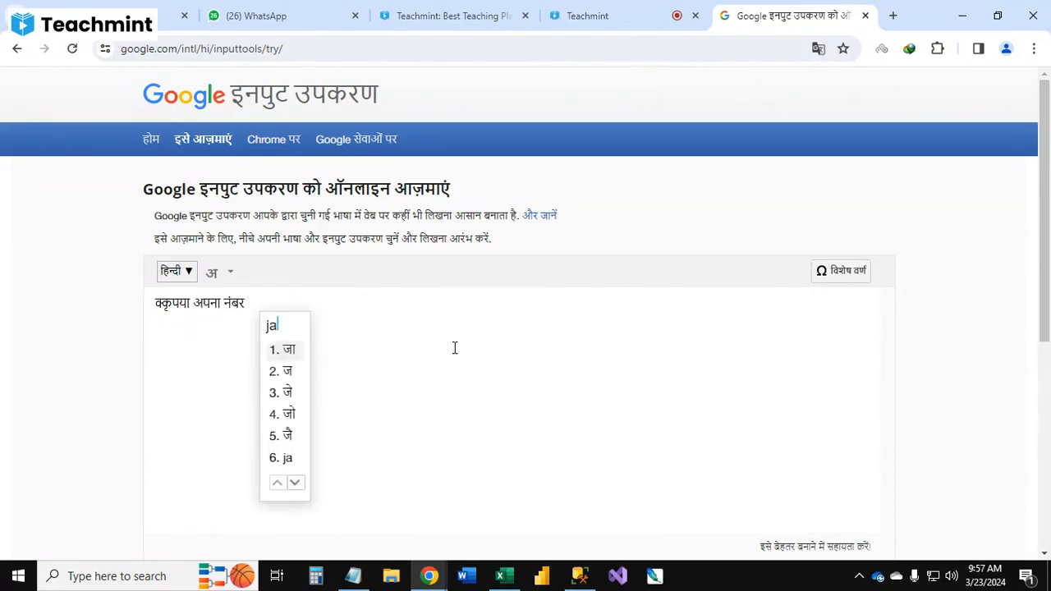
text(nch)
key(space)
text(li)
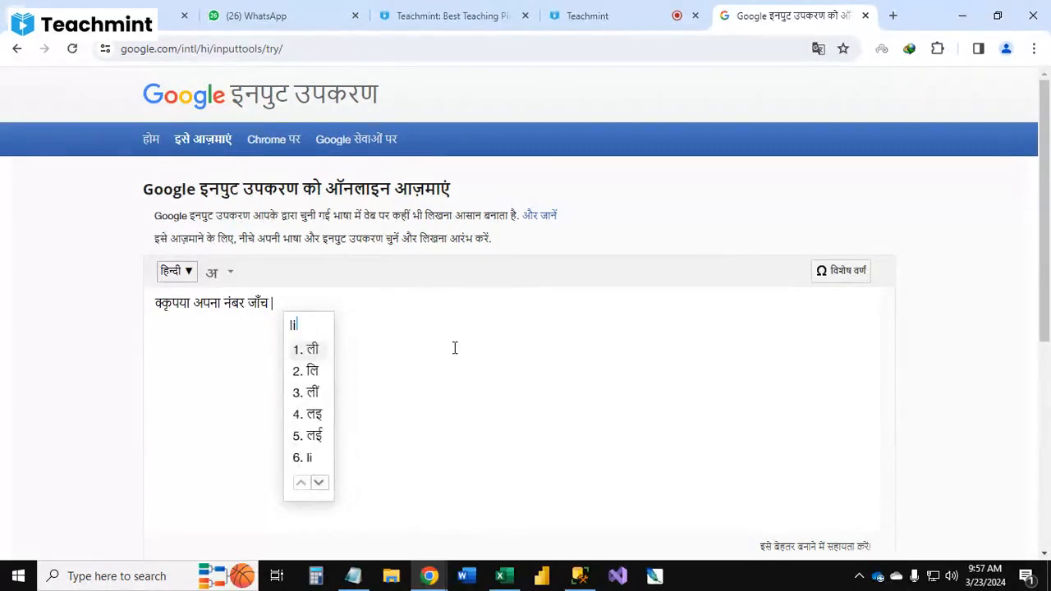
text(jiye)
key(space)
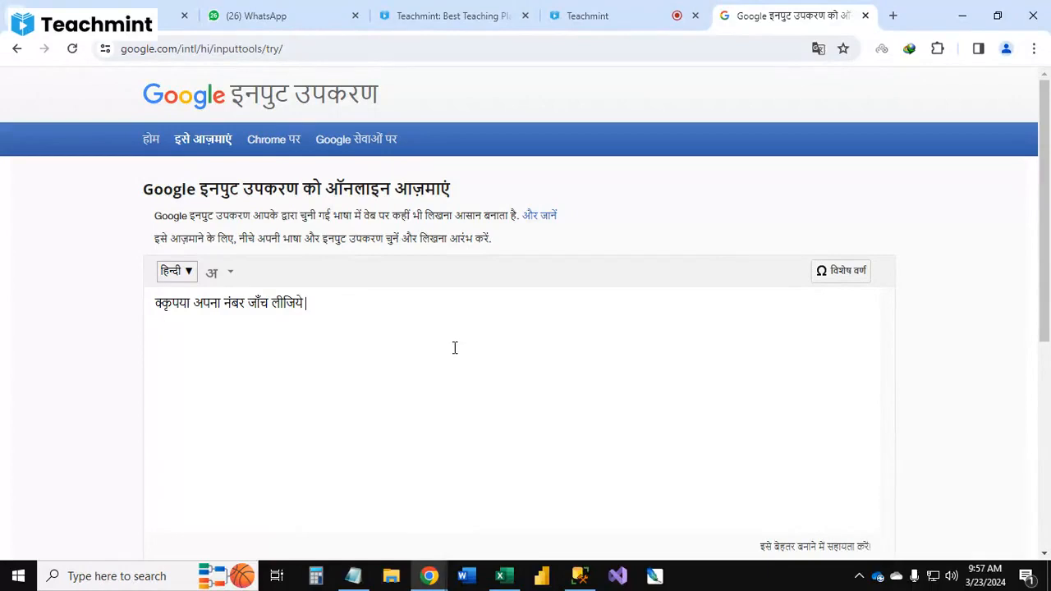
text(. apka nm)
key(BackSpace)
text(umber)
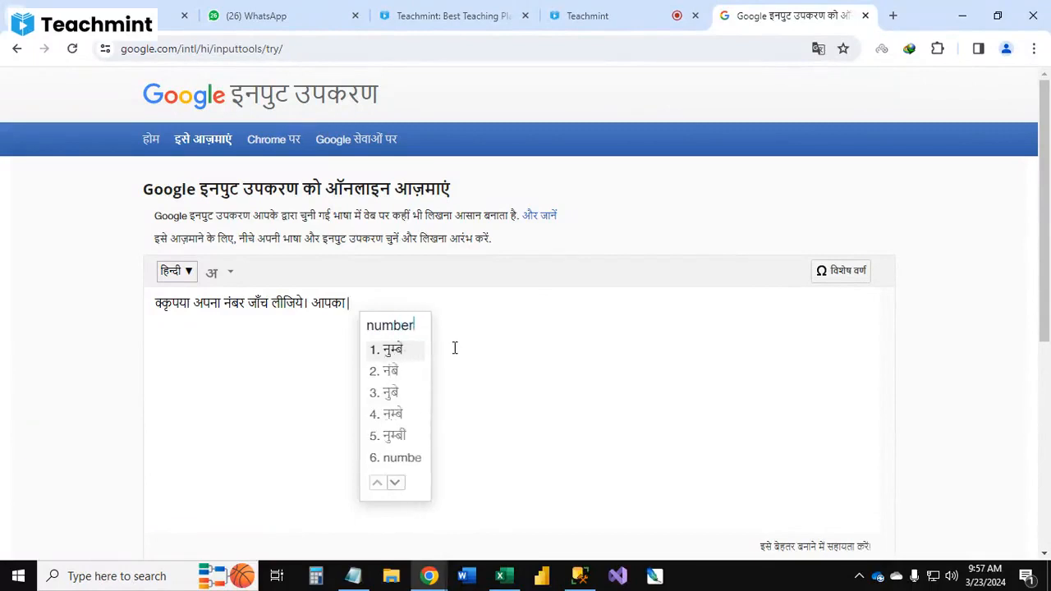
key(space)
text(10)
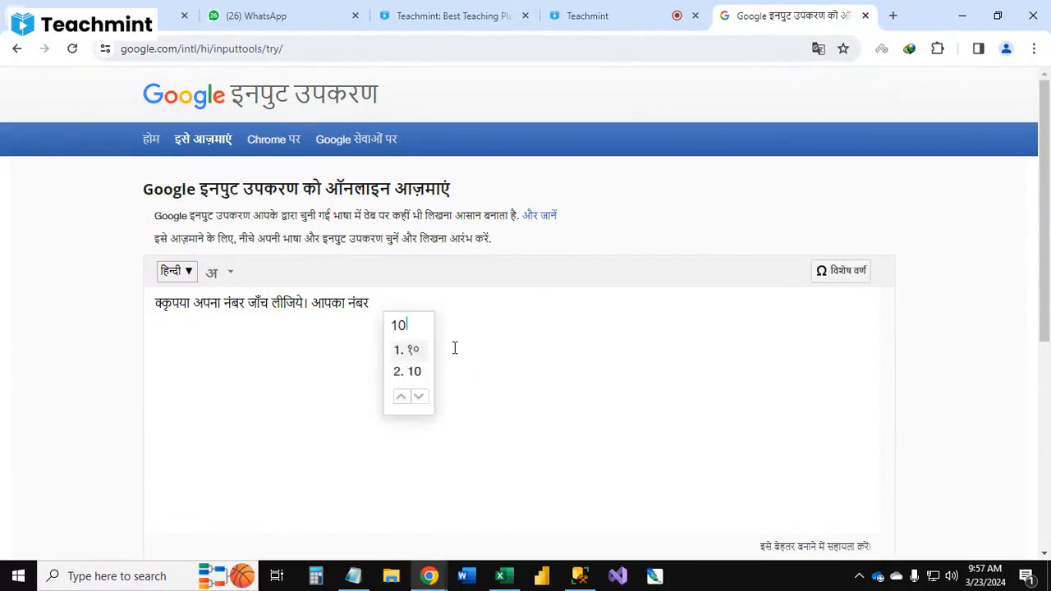
key(Return)
text(anko)
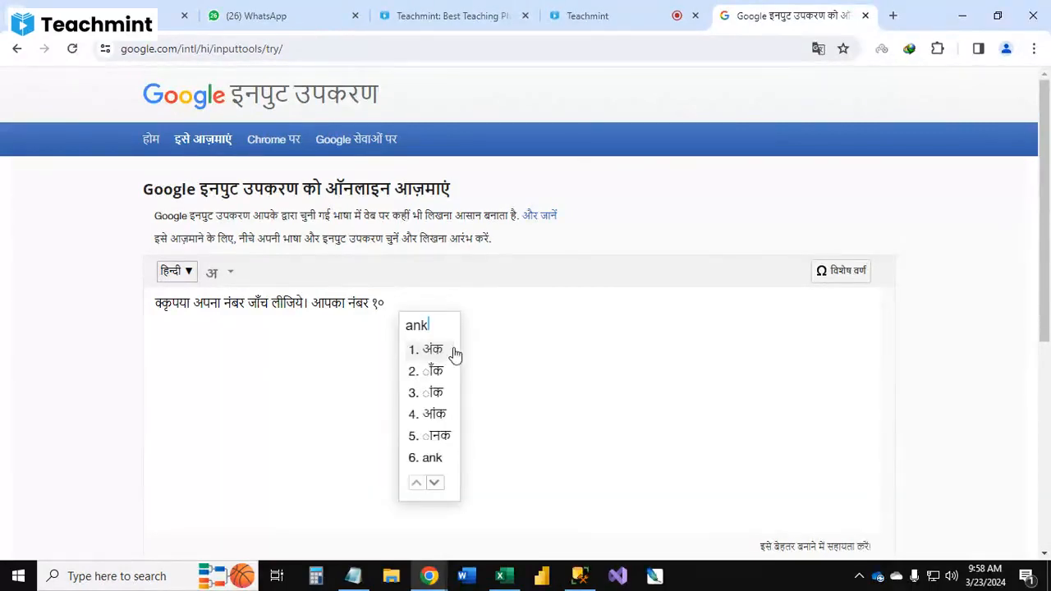
key(BackSpace)
key(BackSpace)
key(BackSpace)
key(BackSpace)
key(BackSpace)
key(BackSpace)
key(BackSpace)
key(BackSpace)
key(BackSpace)
key(BackSpace)
key(BackSpace)
key(BackSpace)
key(BackSpace)
key(BackSpace)
key(BackSpace)
key(BackSpace)
key(BackSpace)
key(BackSpace)
key(BackSpace)
key(BackSpace)
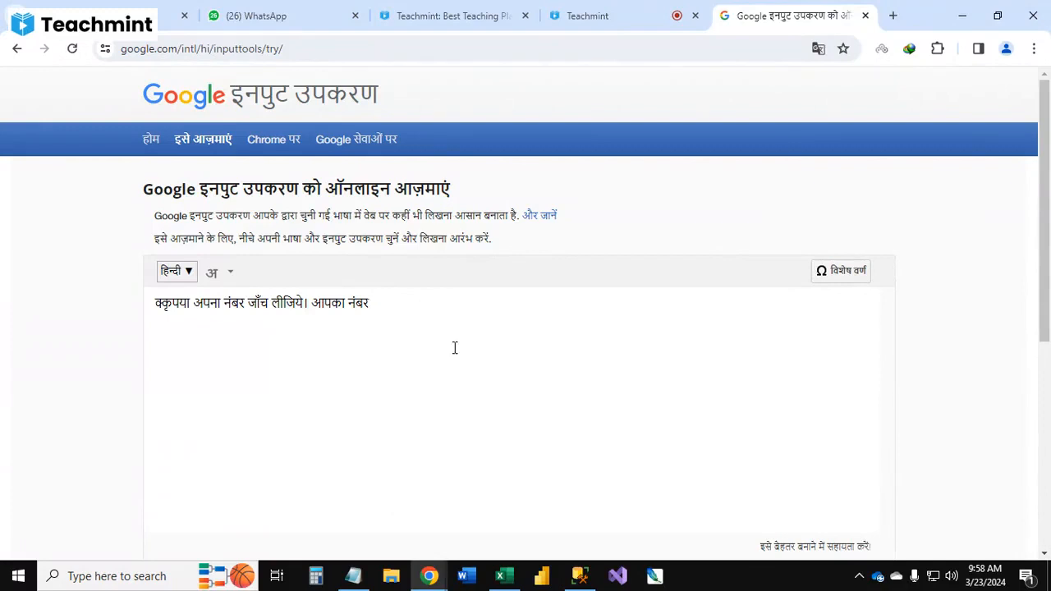
key(BackSpace)
key(BackSpace)
key(BackSpace)
key(BackSpace)
key(BackSpace)
key(BackSpace)
key(BackSpace)
key(BackSpace)
key(BackSpace)
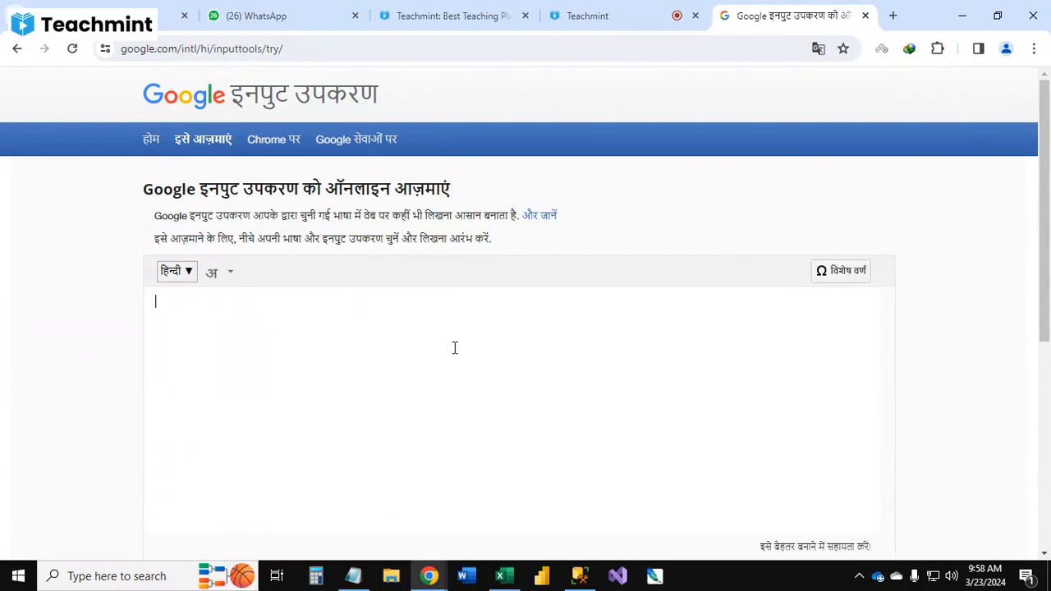
Step: Type the Marathi sentence "कृपया आपल्या नंबर तपासून घ्या।" in the Google Input Tools editor
text(krupy)
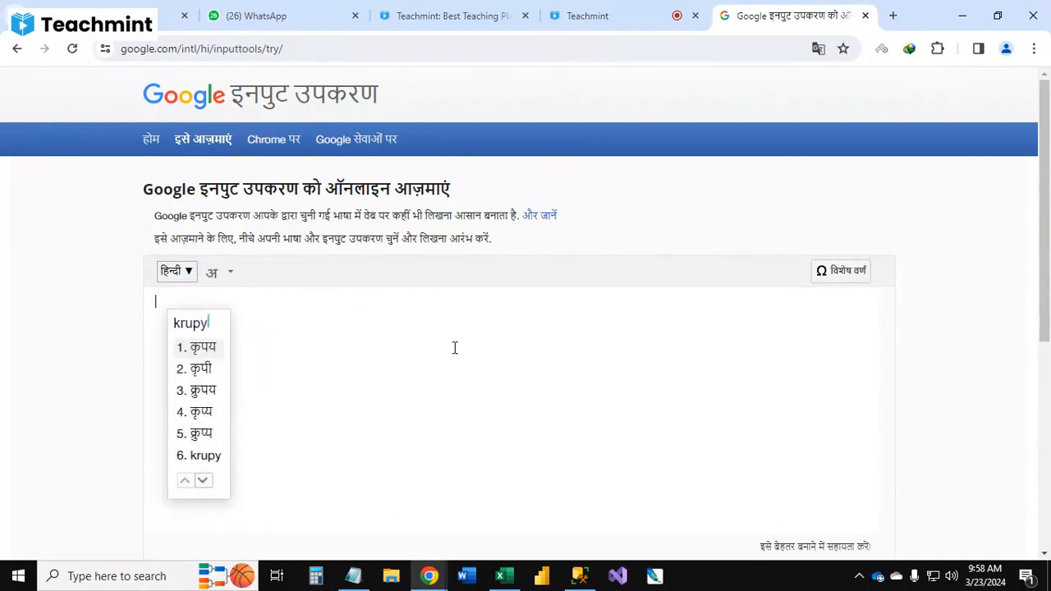
text(a aplya )
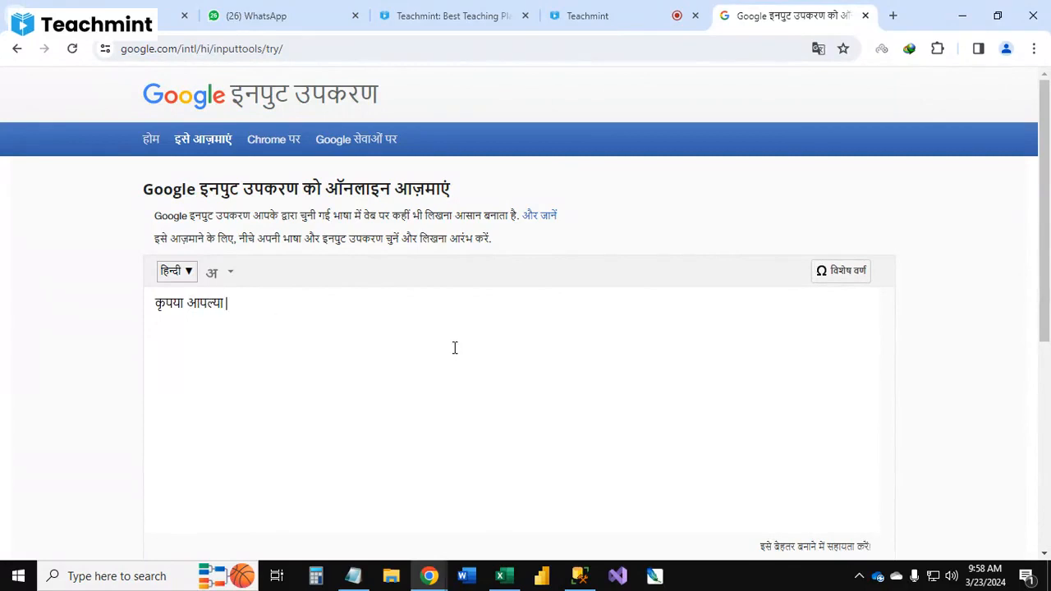
text(number p)
key(BackSpace)
text(tapas)
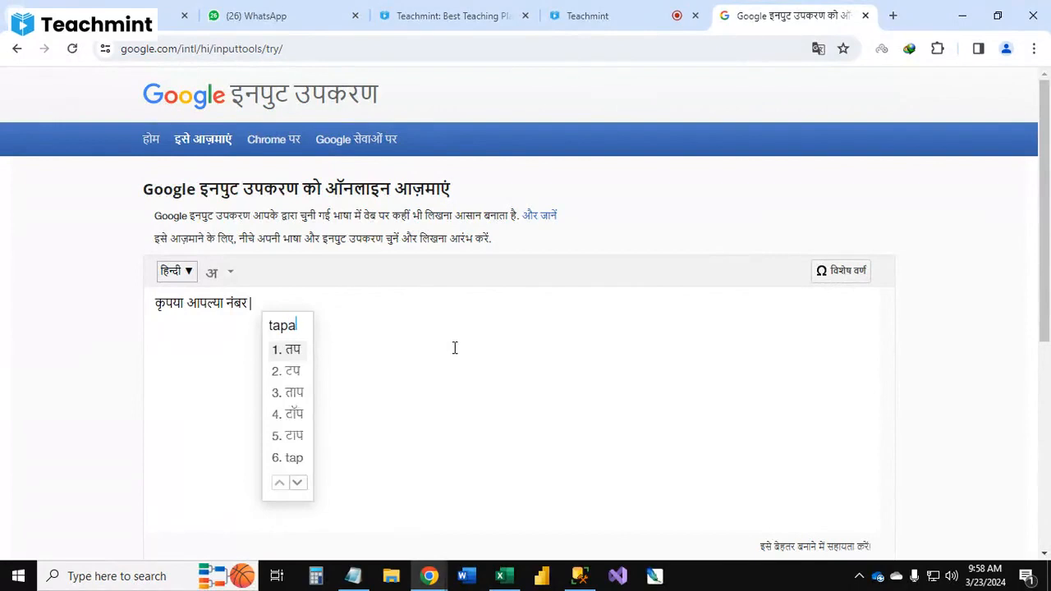
text(un)
key(space)
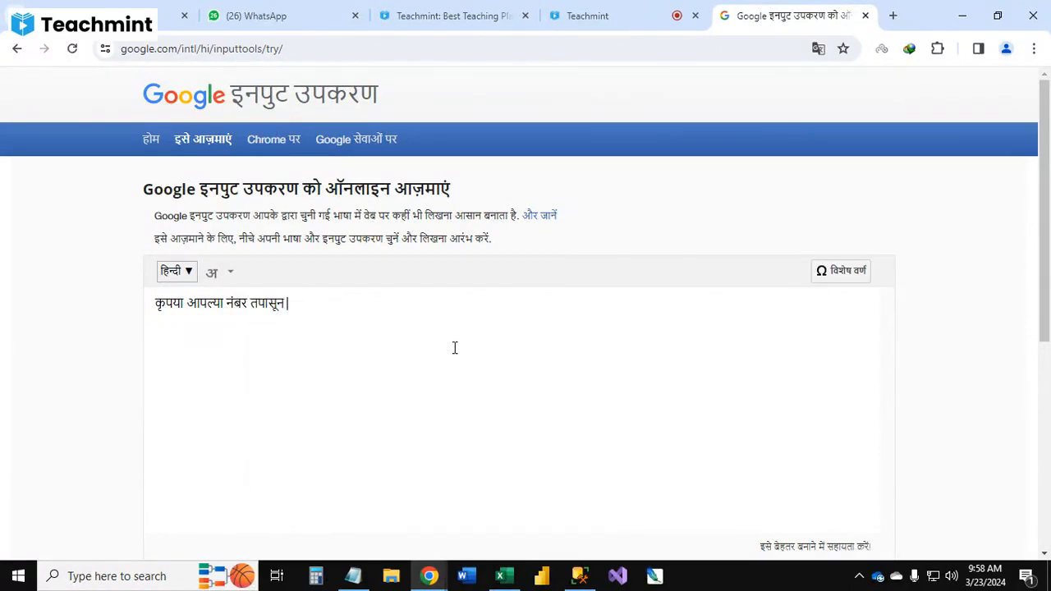
text(ghya)
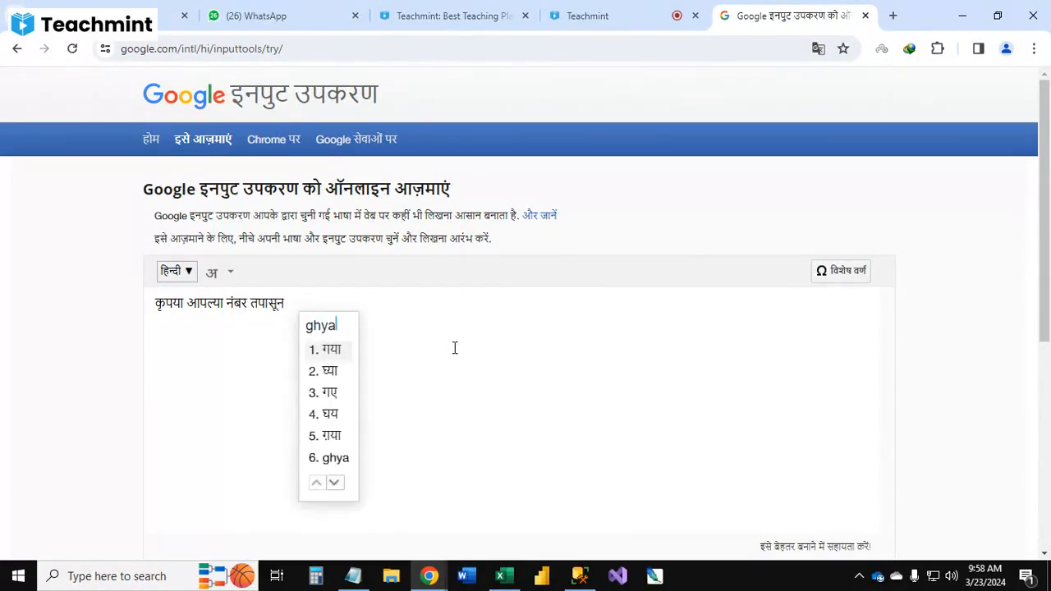
key(Down)
key(space)
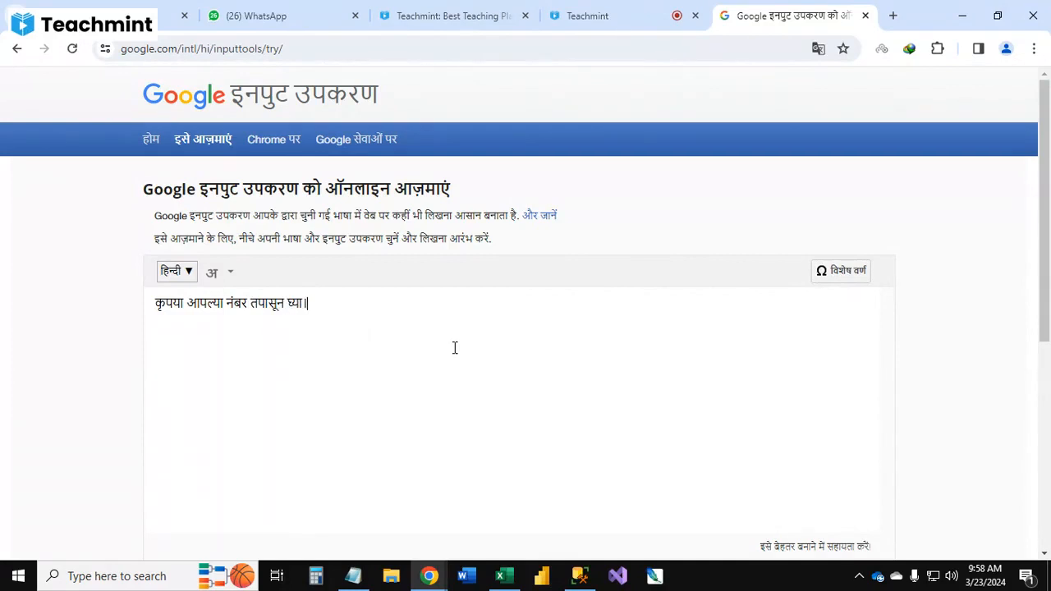
Step: Continue the message with "तुमचा नम्बर १० अंक" in the input tools editor
text(tumcha)
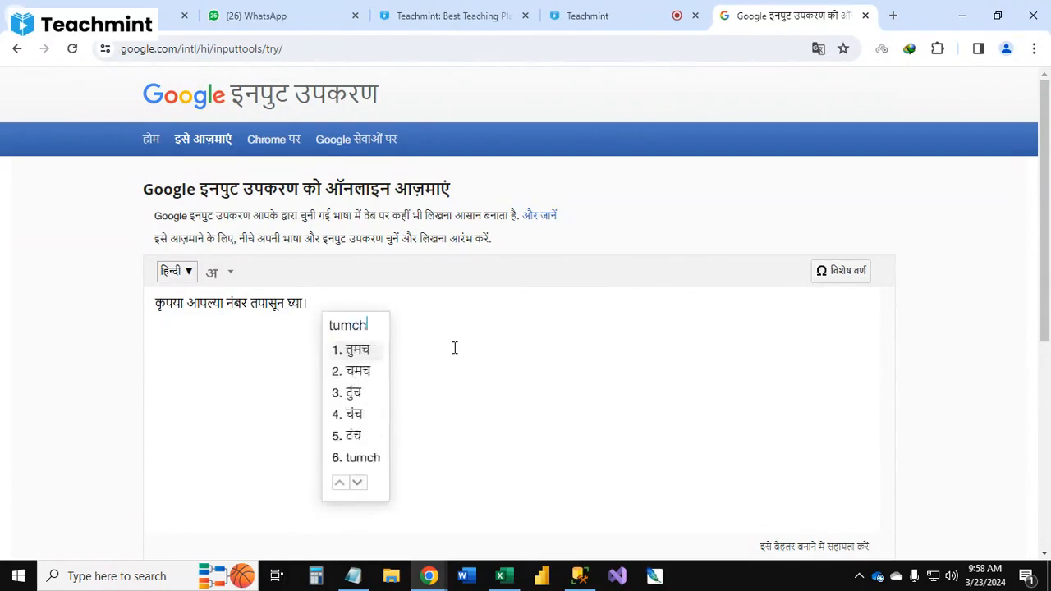
key(Return)
text(nam)
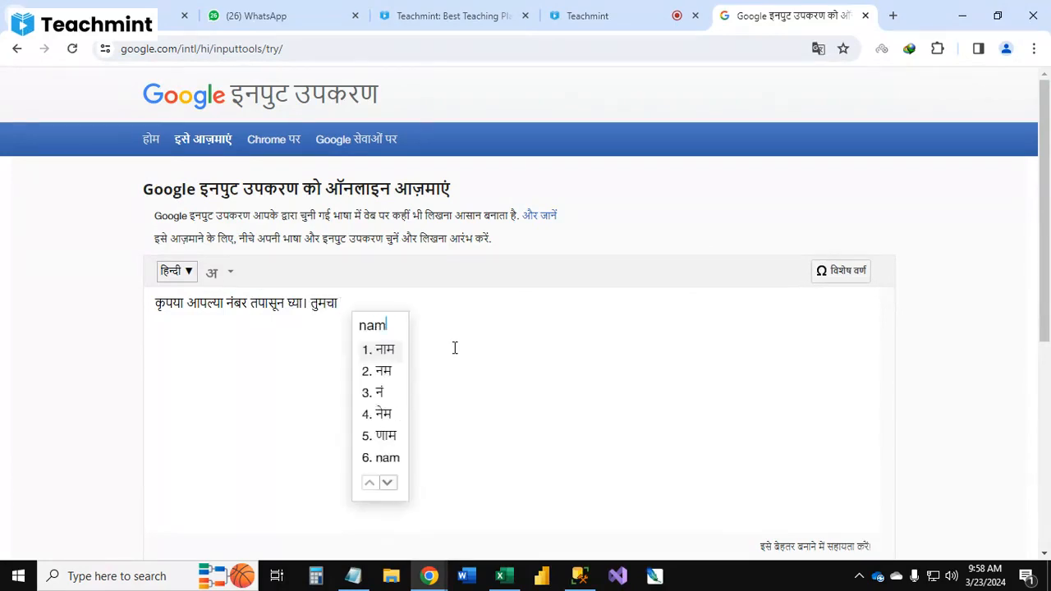
text(bde)
key(BackSpace)
key(BackSpace)
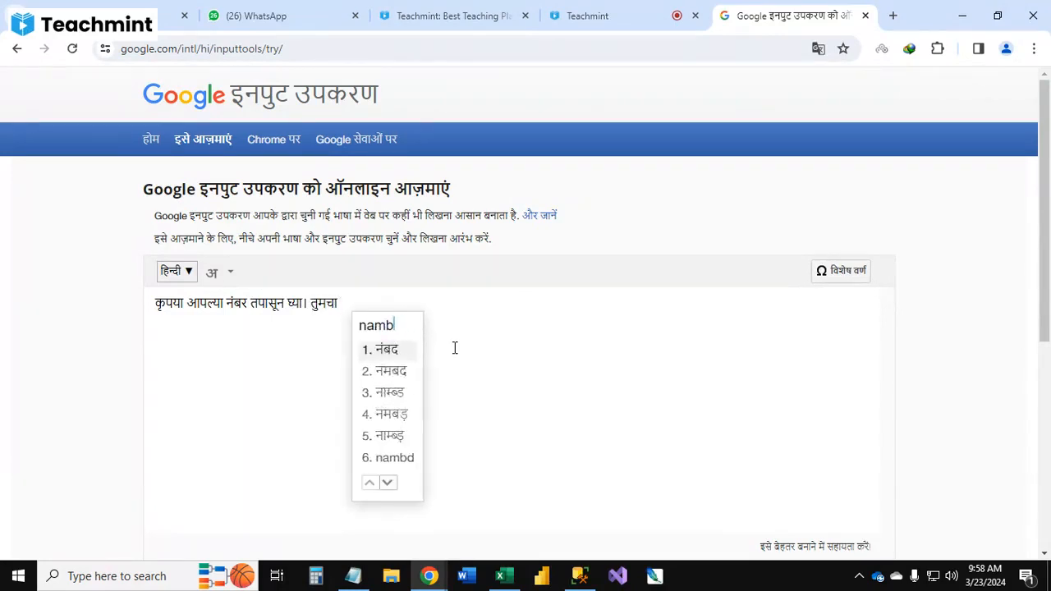
text(er)
key(Return)
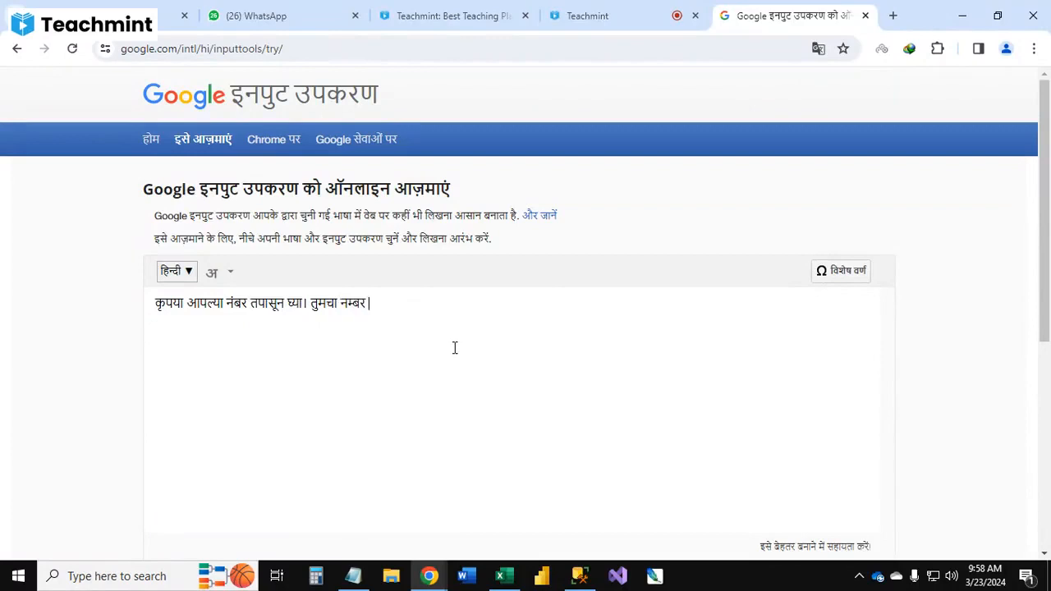
text(10)
key(Return)
text(ank)
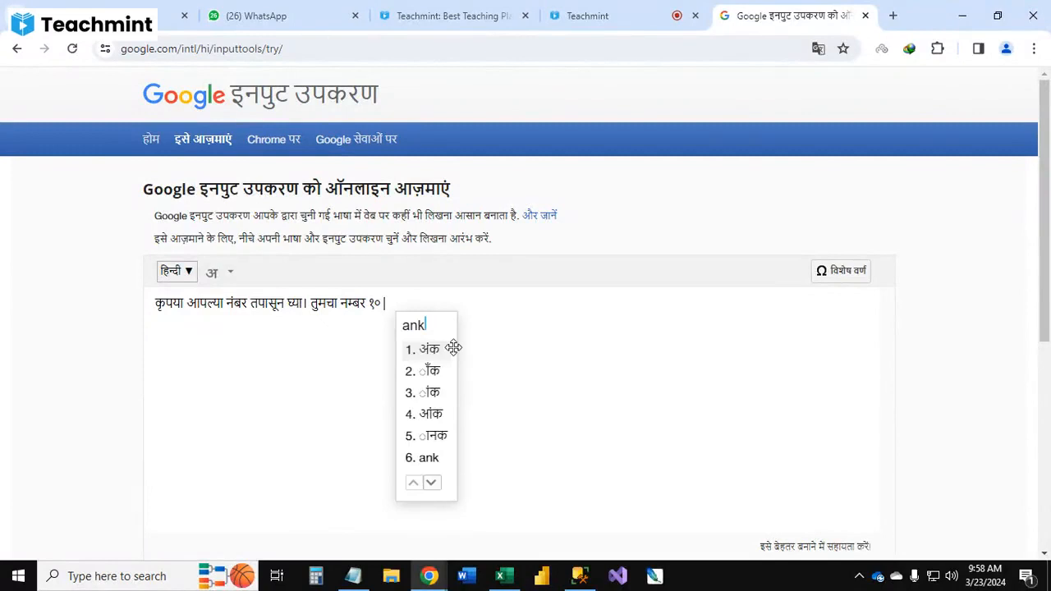
key(Return)
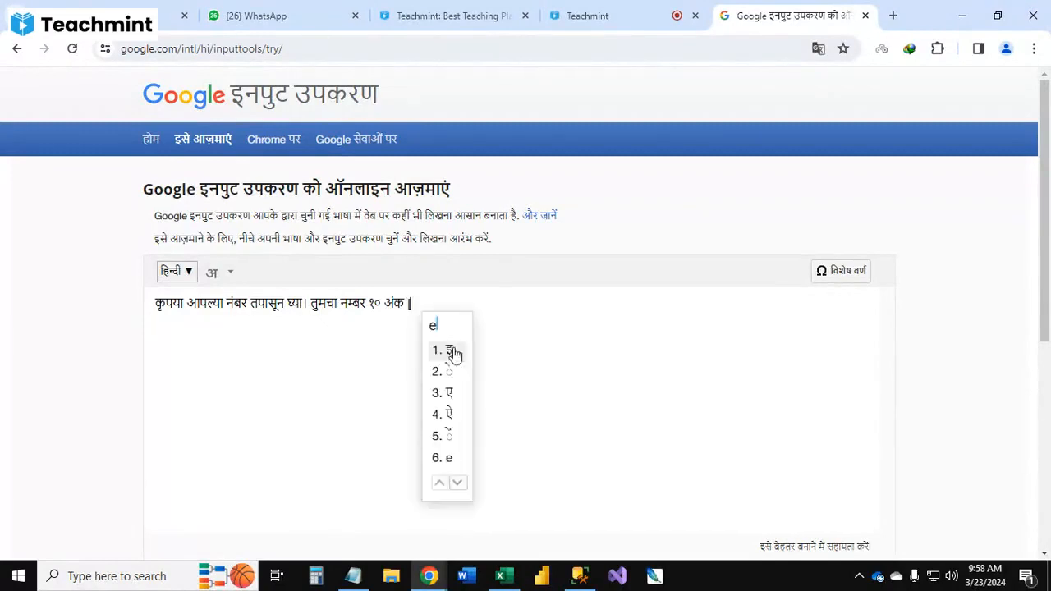
Step: Finish the message with "पेक्षा जस्ता नहीं होवायला पाहिजे" in the input tools editor
text(pe)
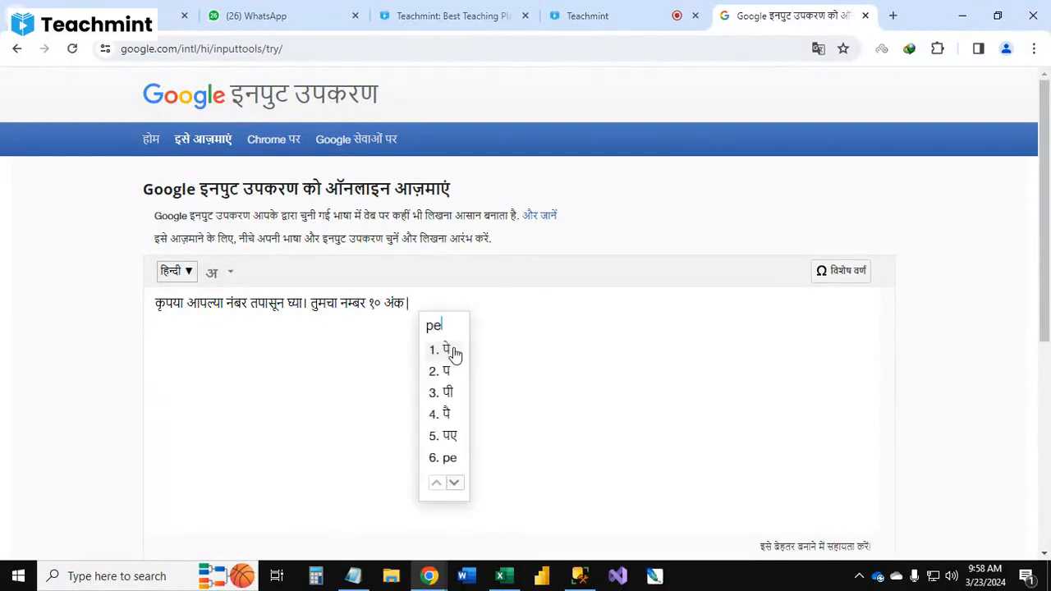
text(ksha)
key(Return)
text(jas)
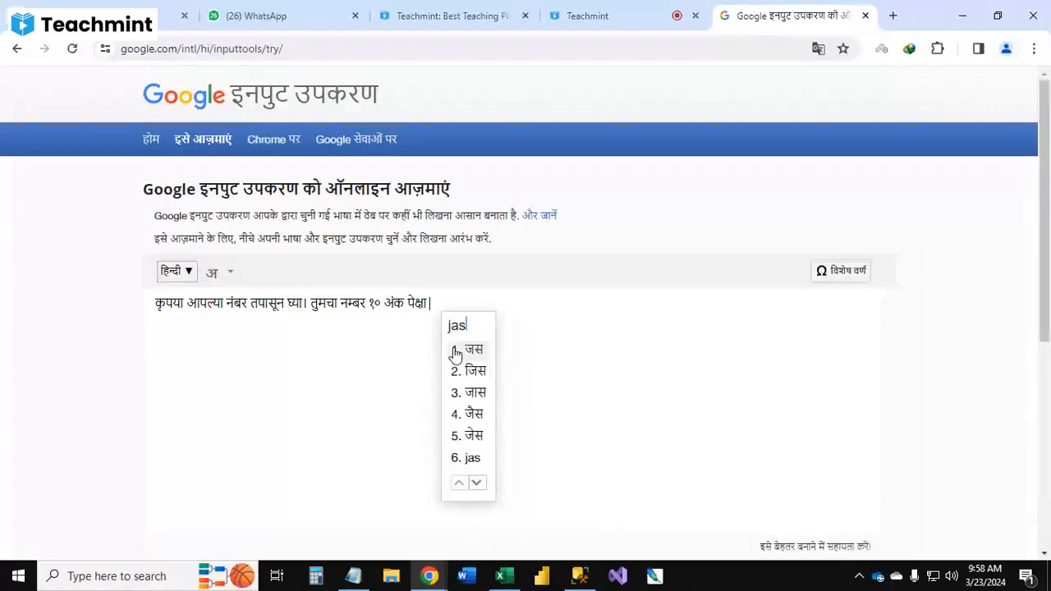
text(ta)
key(Return)
text(nah)
key(Return)
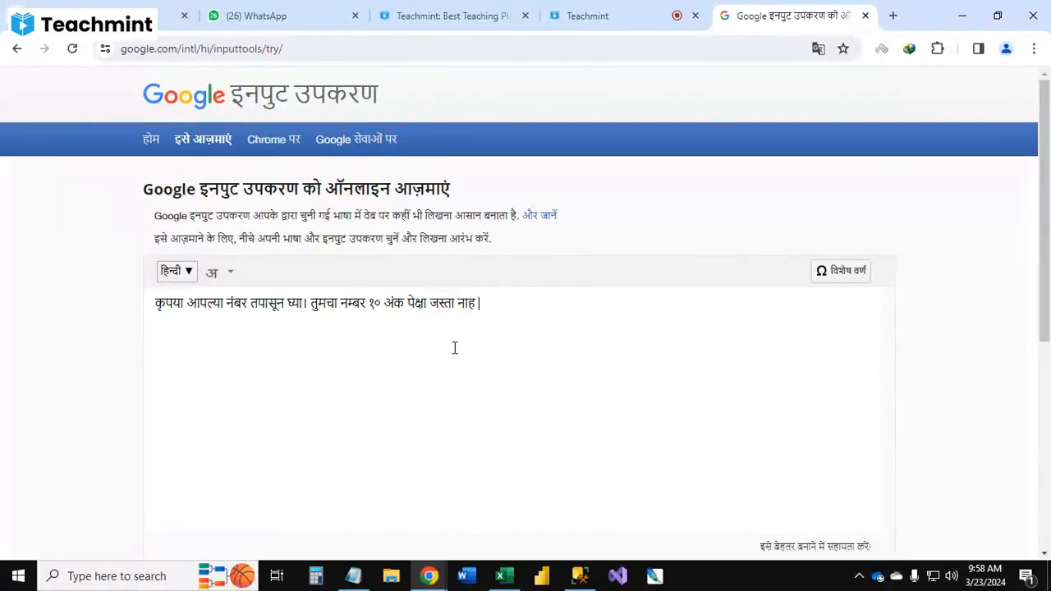
key(BackSpace)
text(i )
text(howayla)
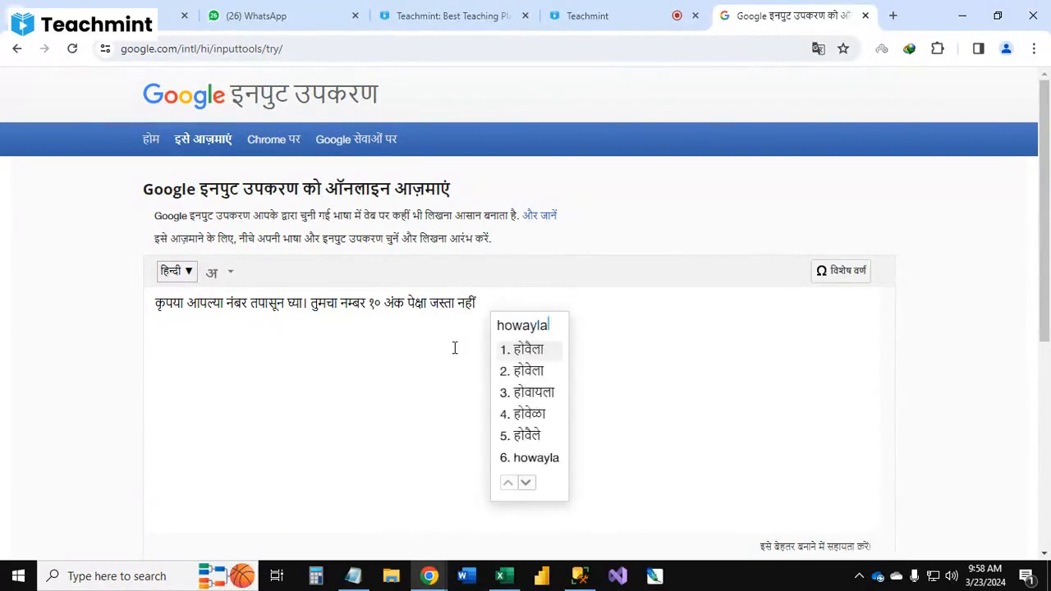
key(Down)
key(Down)
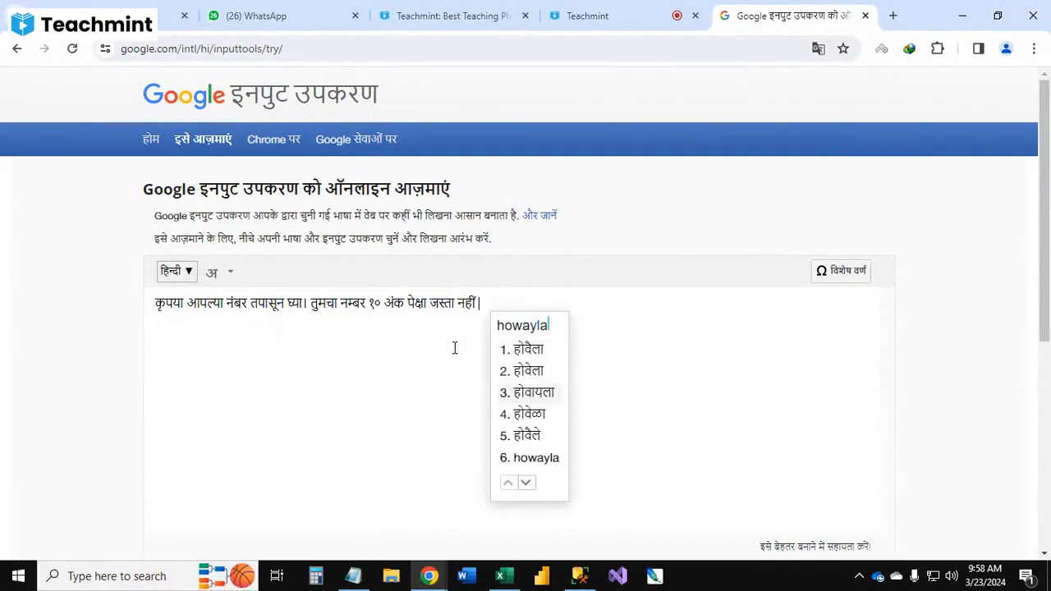
key(Return)
text(pahi)
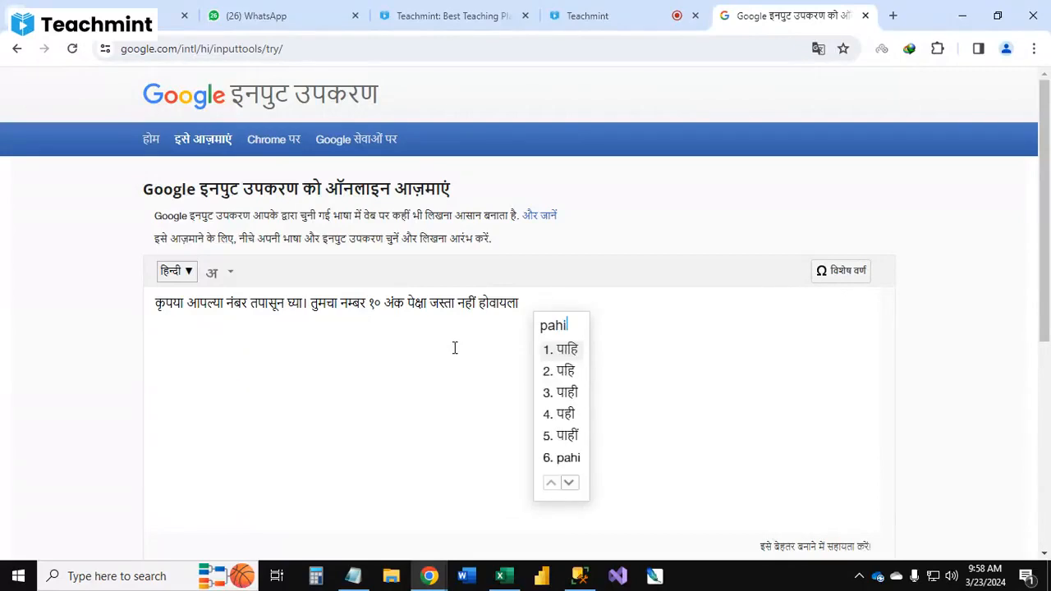
text(je)
key(Return)
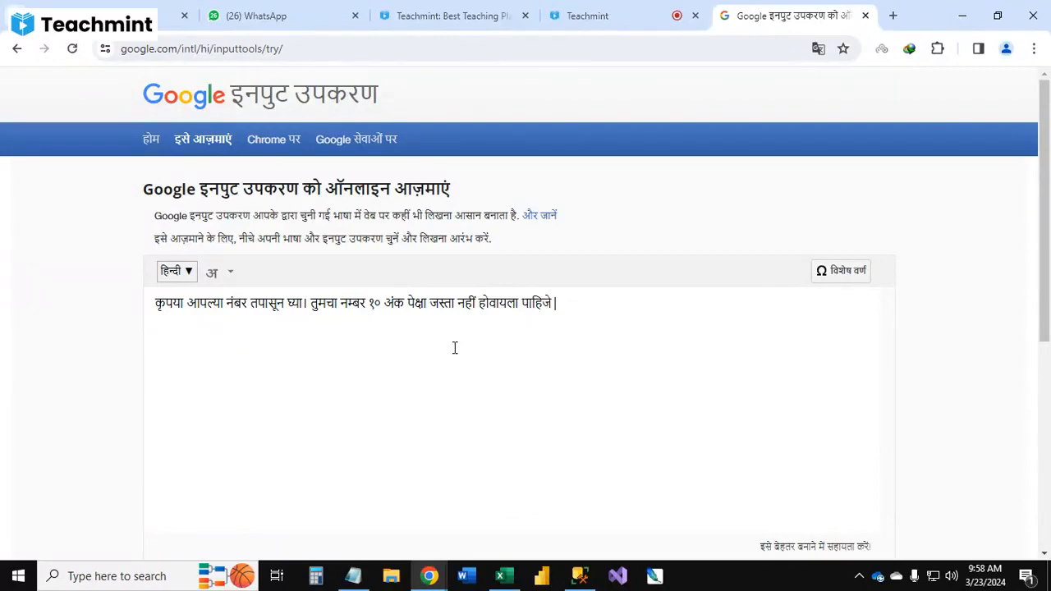
Step: Copy the whole Devanagari message, return to Excel, paste it as the Mobile column's error message and confirm the dialog
key(ctrl+a)
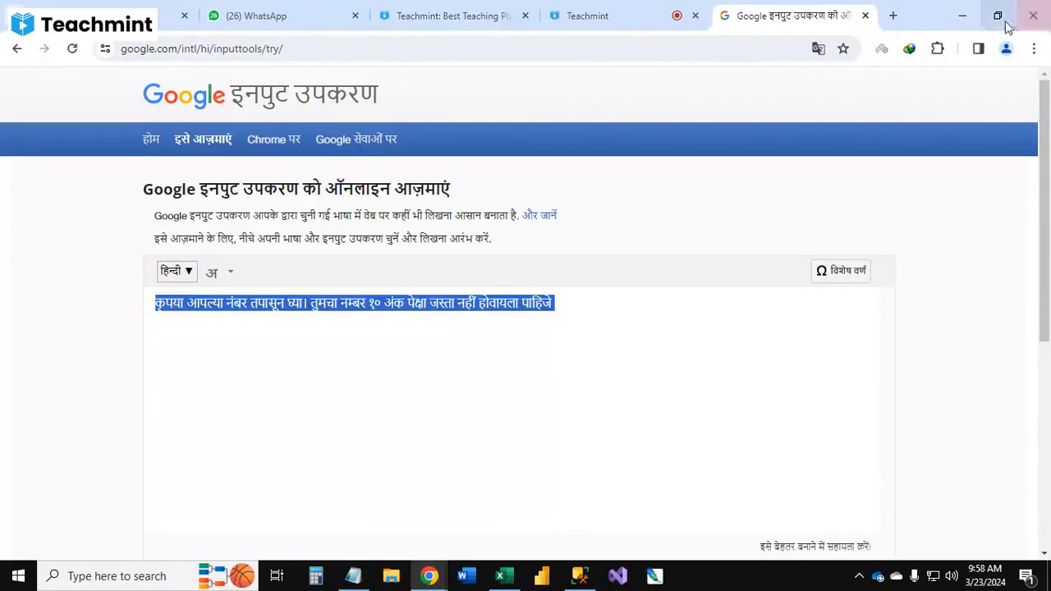
click(656, 17)
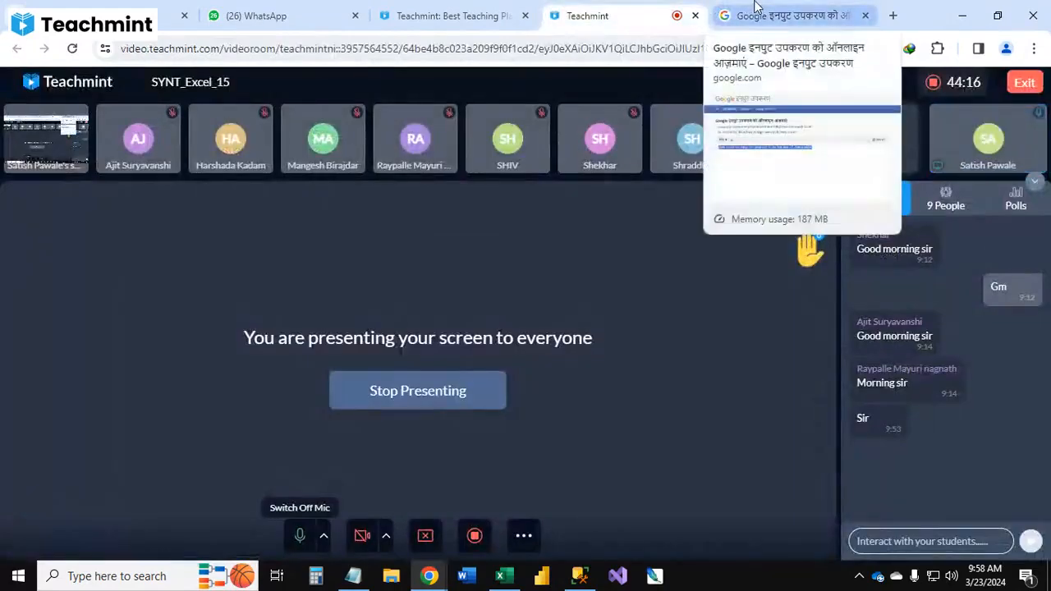
click(756, 8)
click(962, 15)
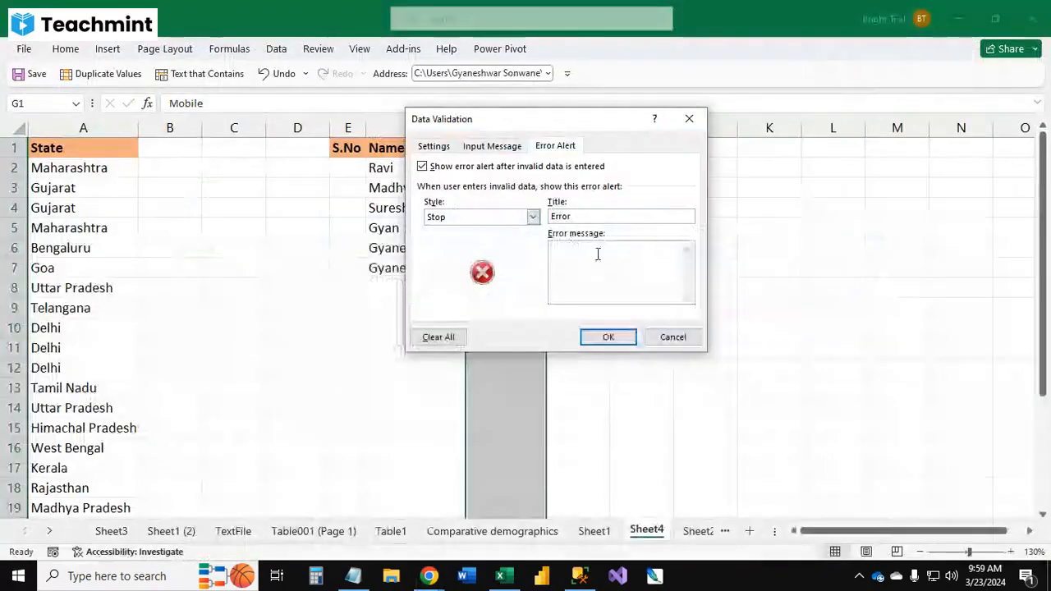
click(598, 255)
key(ctrl+v)
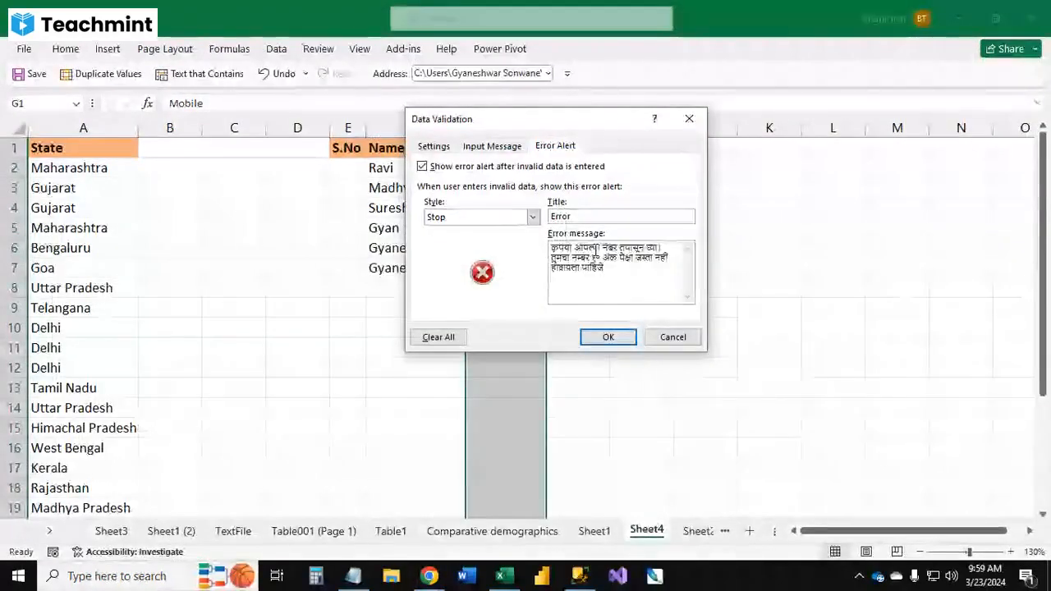
click(608, 336)
Step: Try entering 87878 in the first Mobile cell and cancel the error alert
click(520, 162)
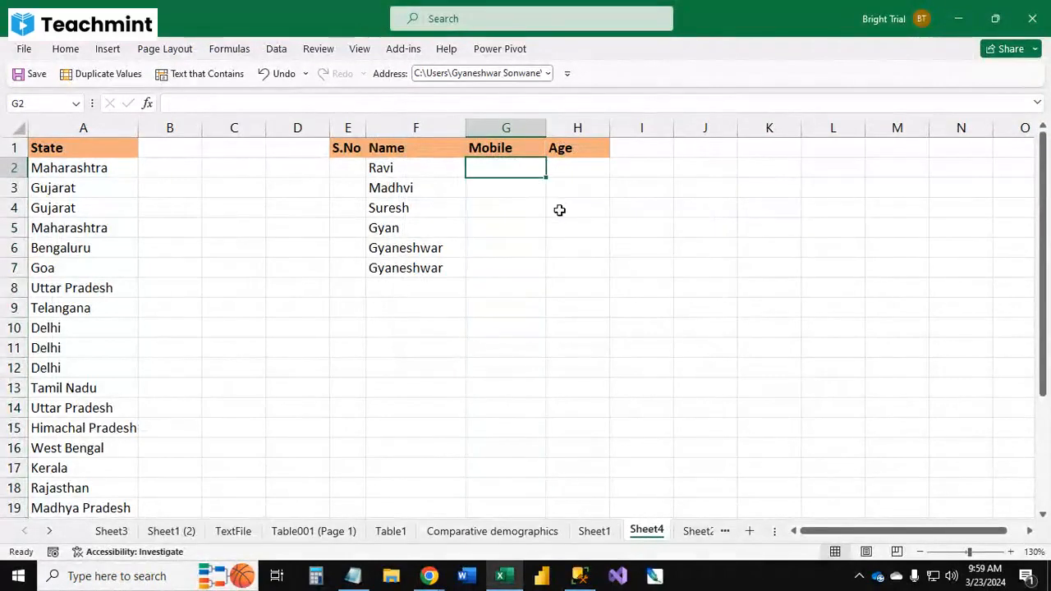
text(87878)
key(Return)
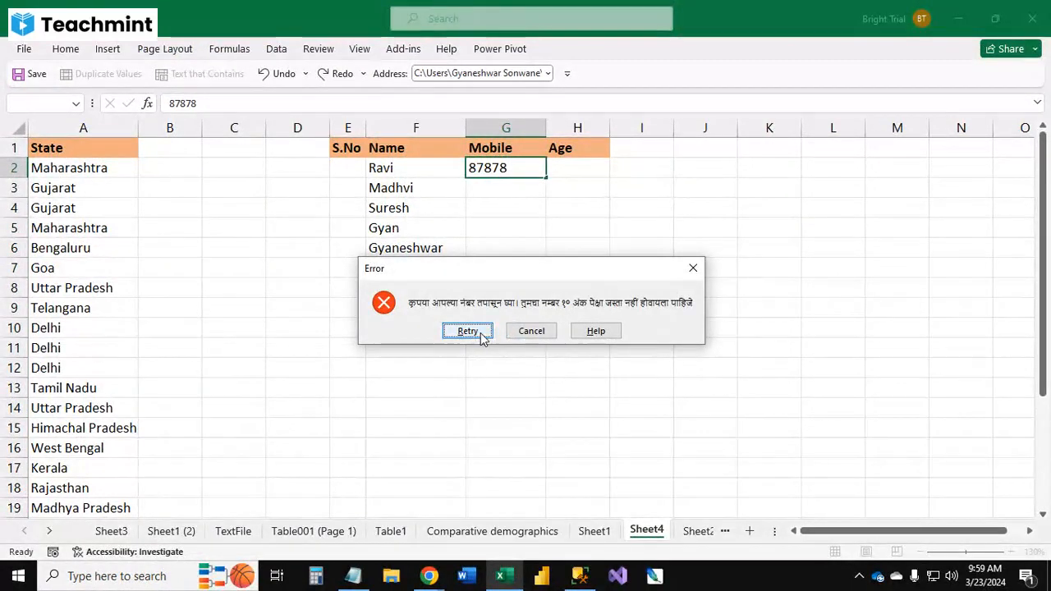
click(531, 331)
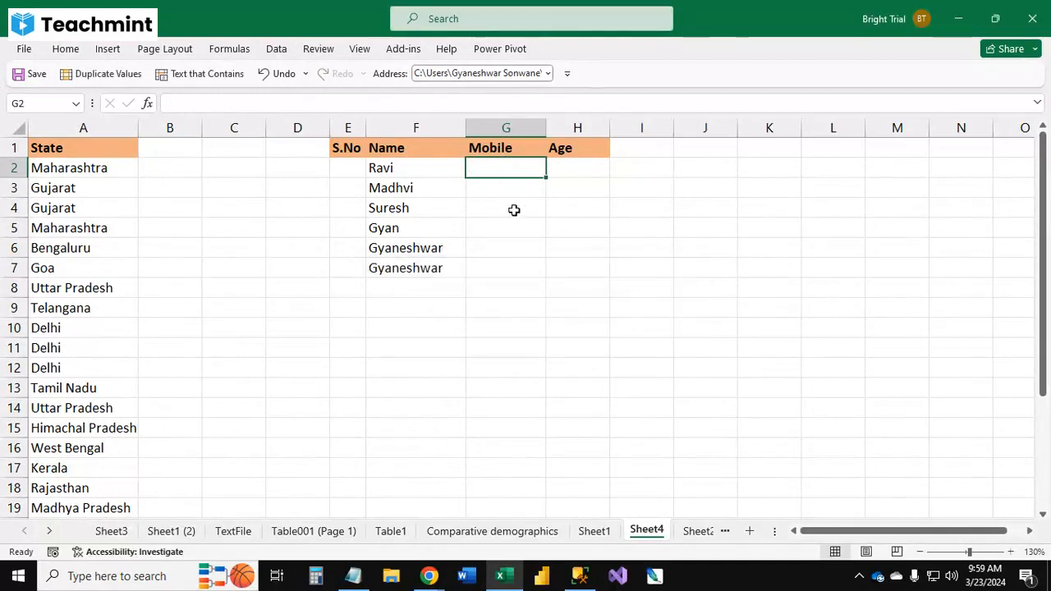
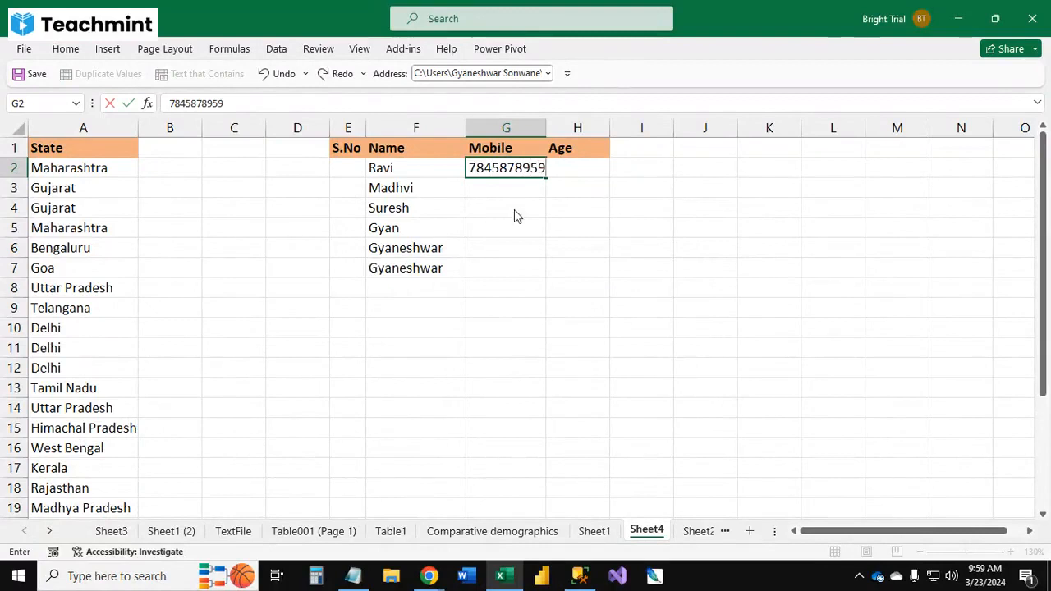
key(Return)
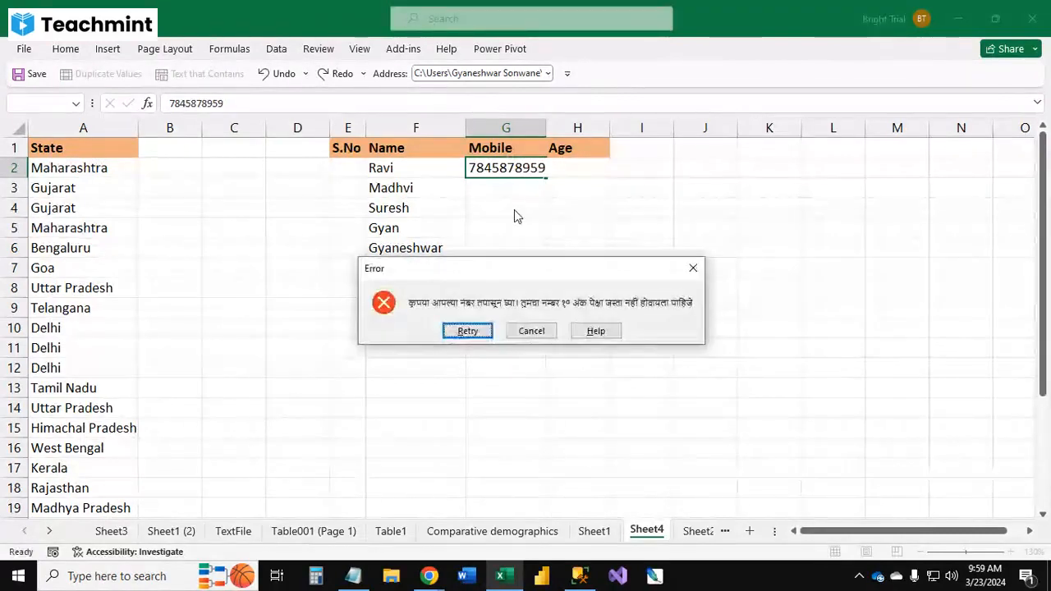
key(Return)
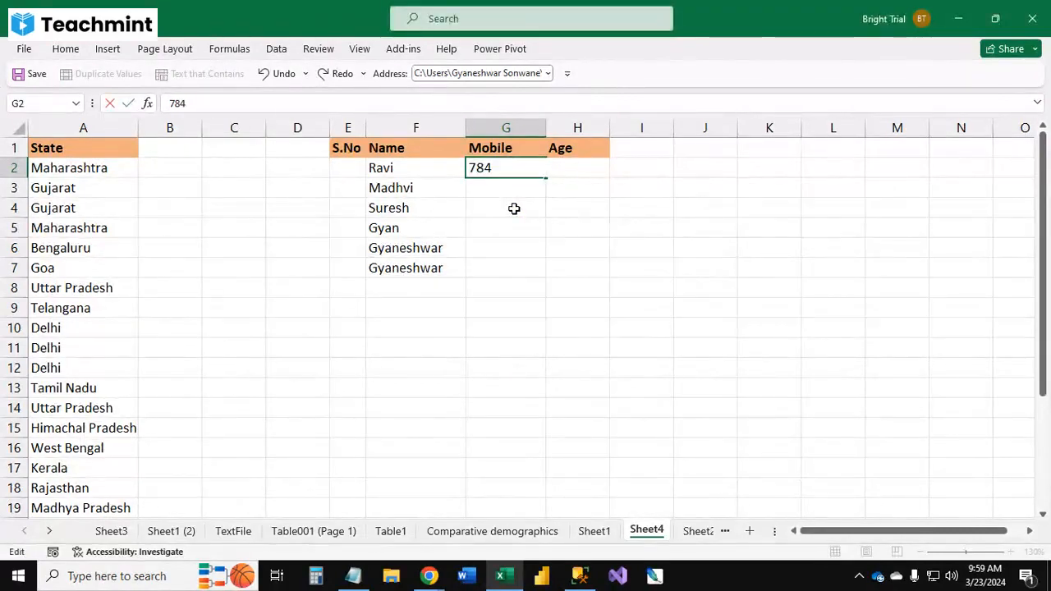
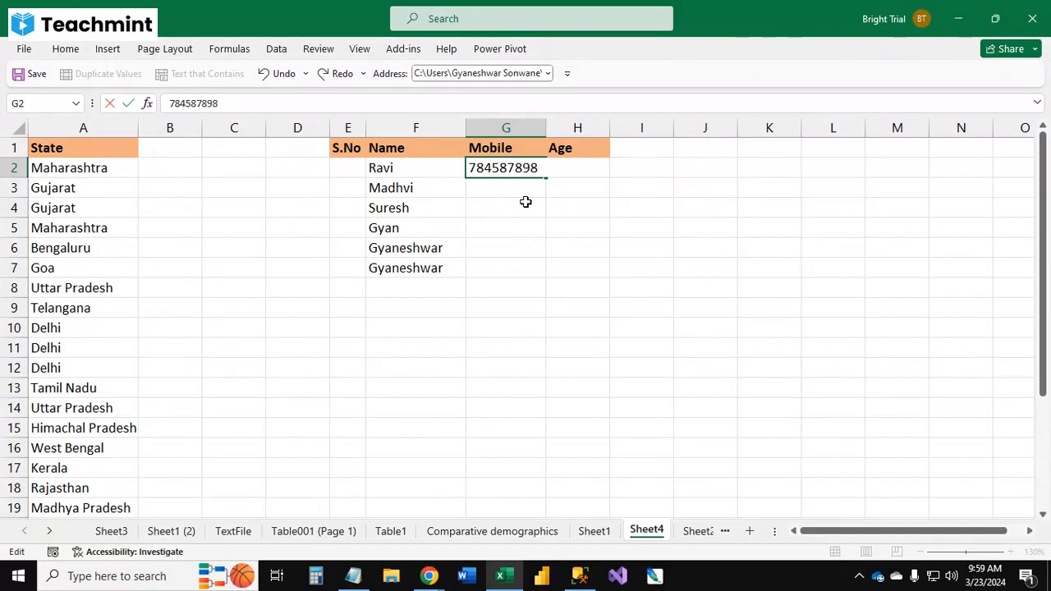
key(Return)
key(Return)
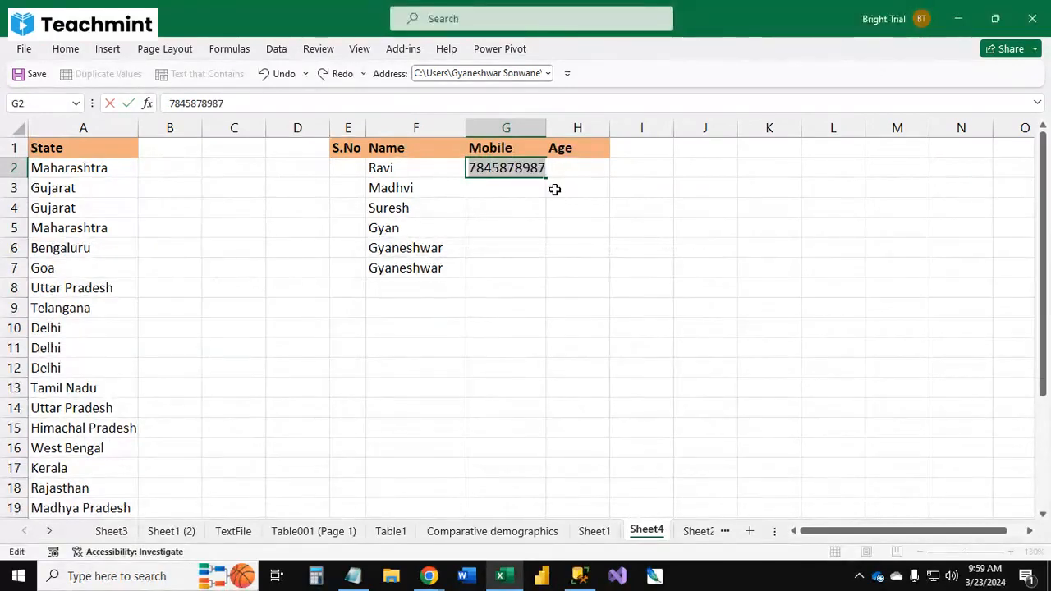
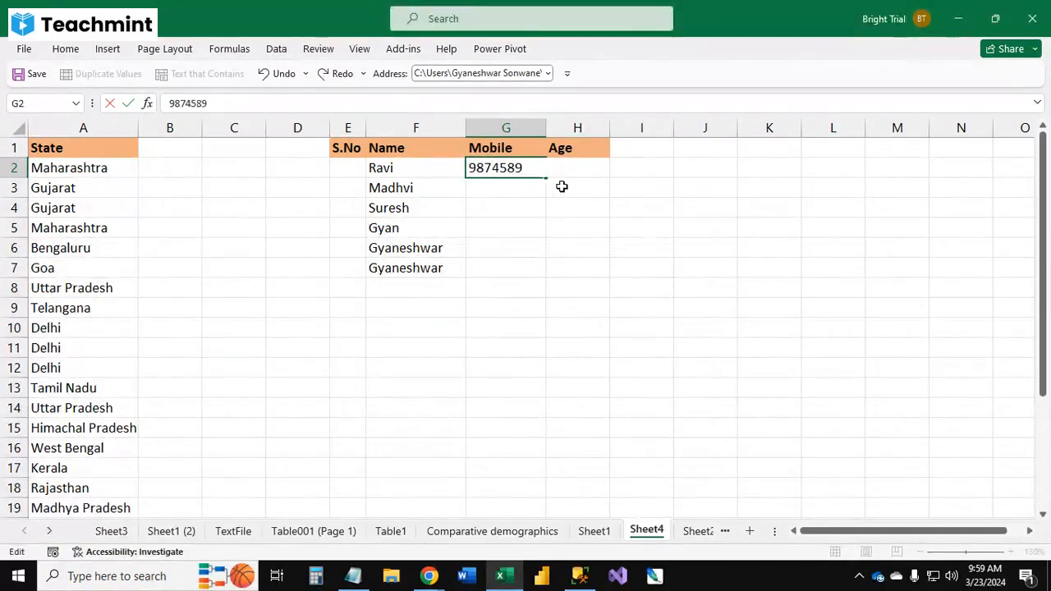
key(Return)
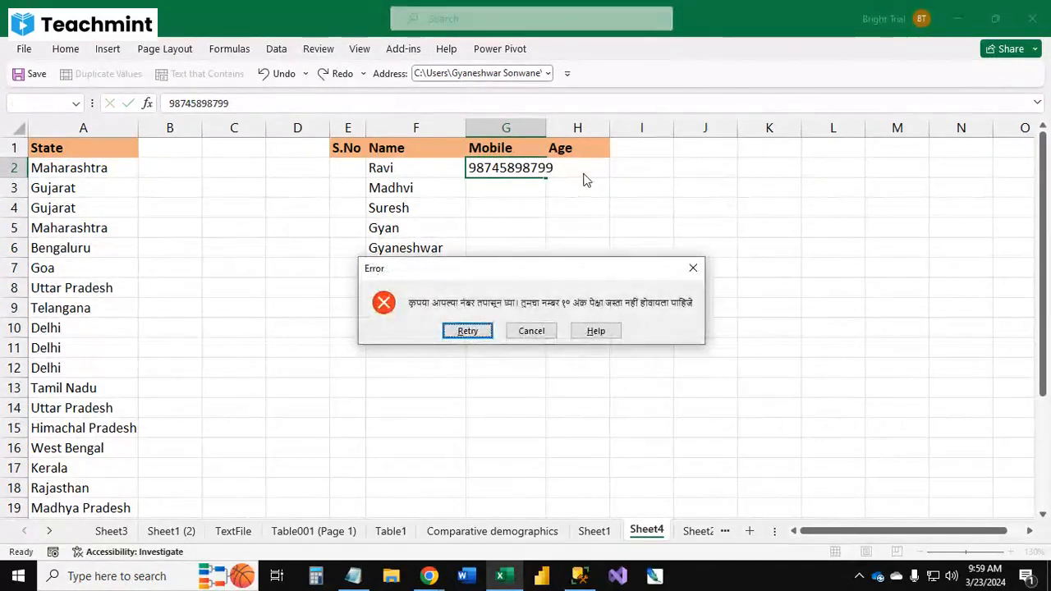
key(Return)
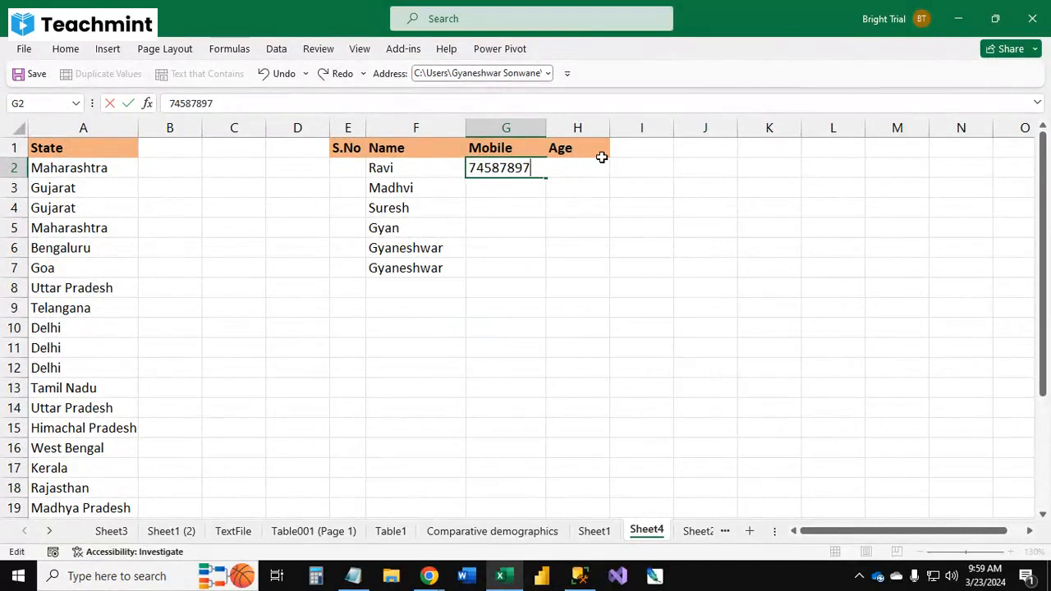
key(Return)
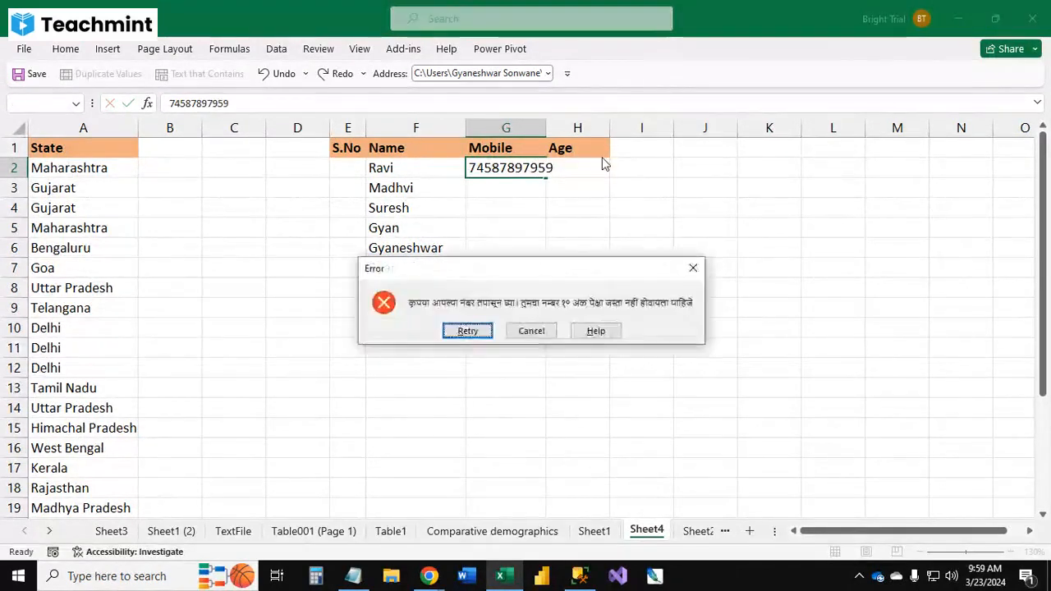
key(Return)
key(Escape)
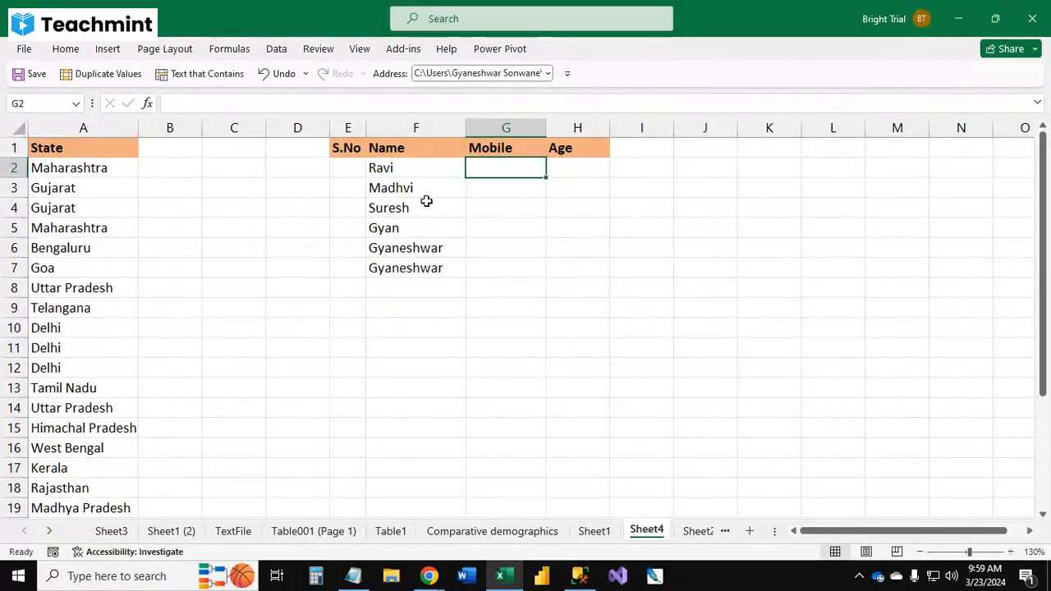
Step: Change the Mobile column's data validation to allow text length equal to 10
click(500, 128)
click(277, 49)
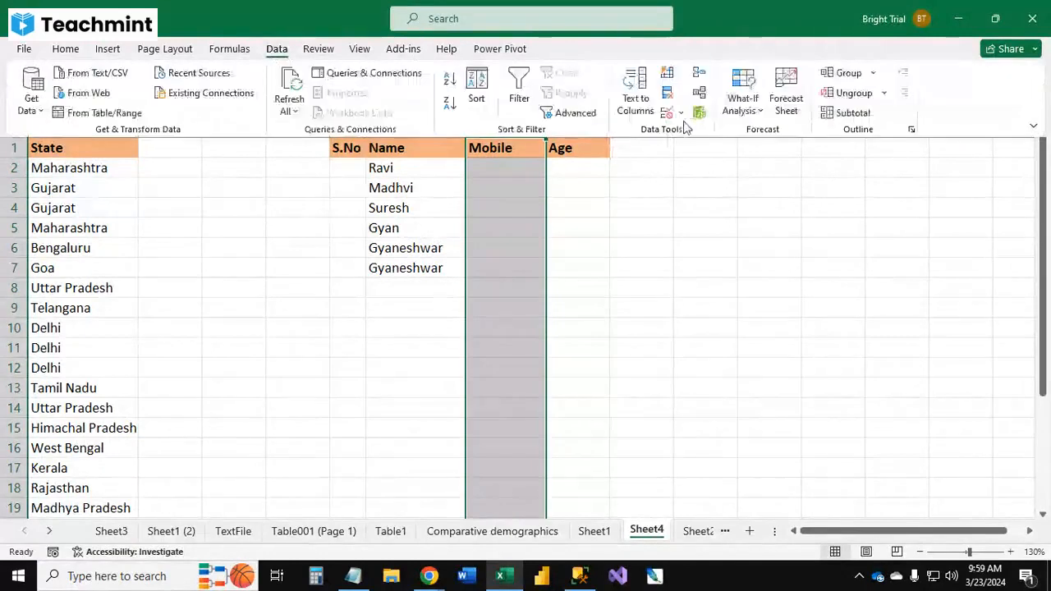
click(683, 112)
click(722, 134)
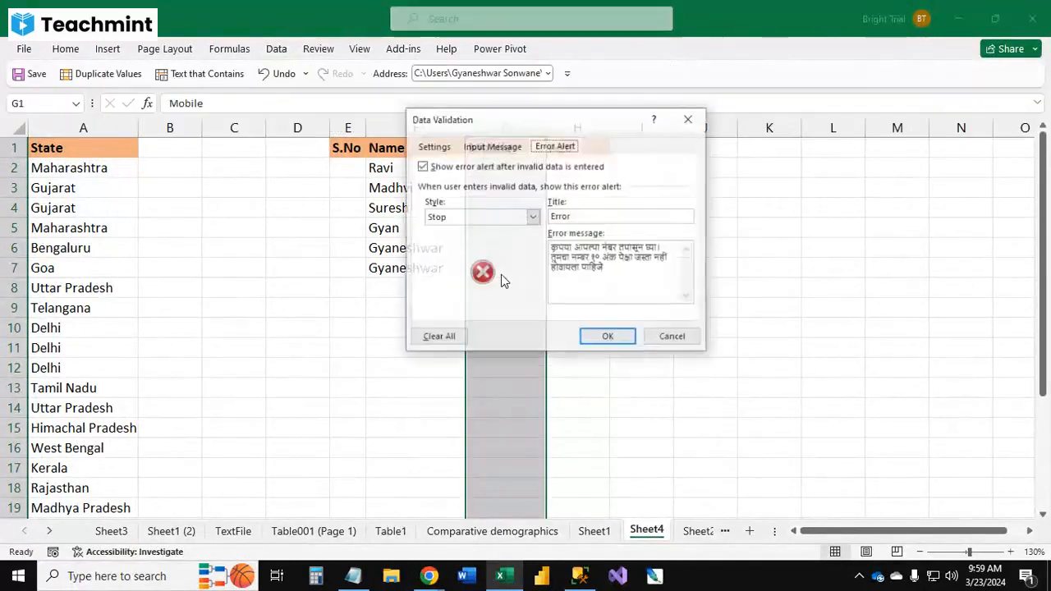
click(433, 146)
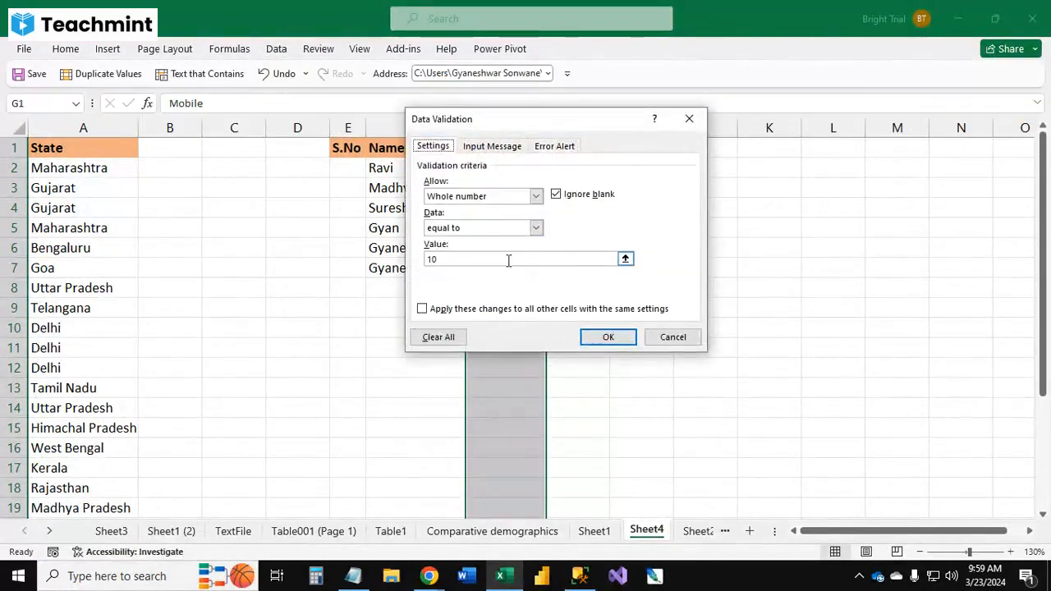
click(535, 196)
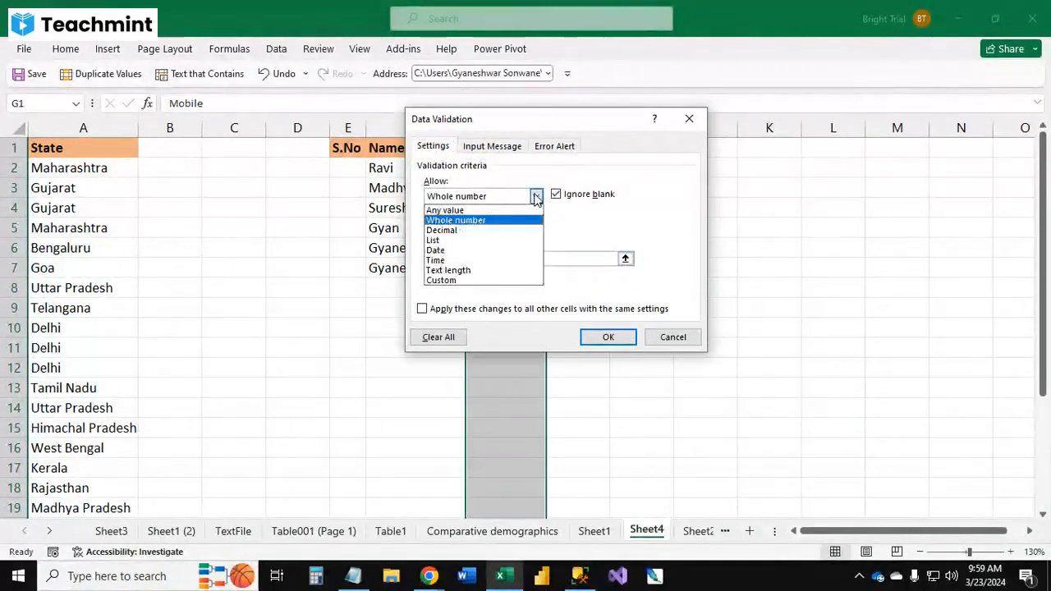
click(476, 270)
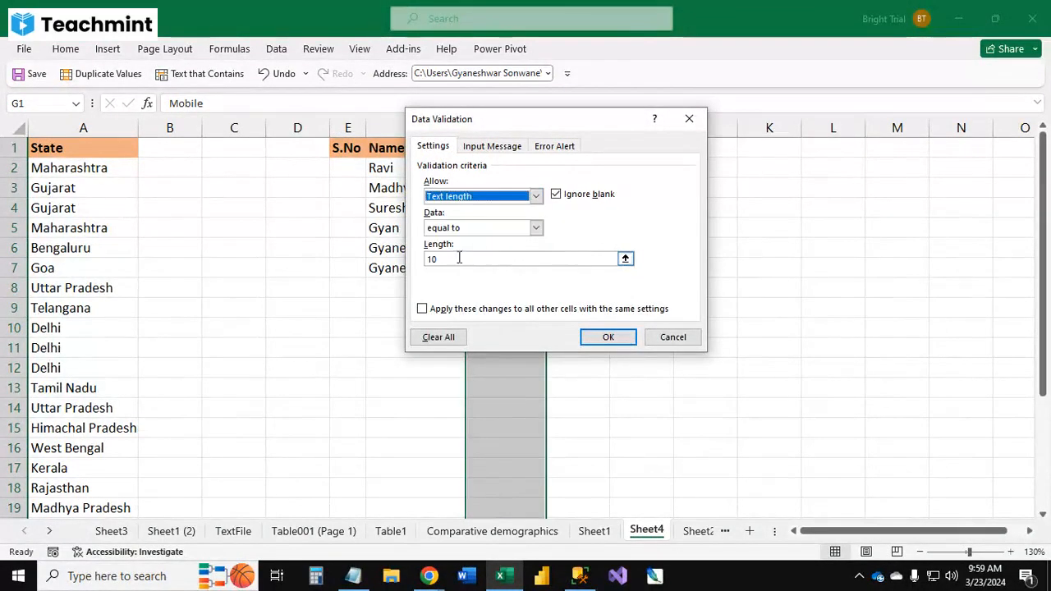
click(608, 340)
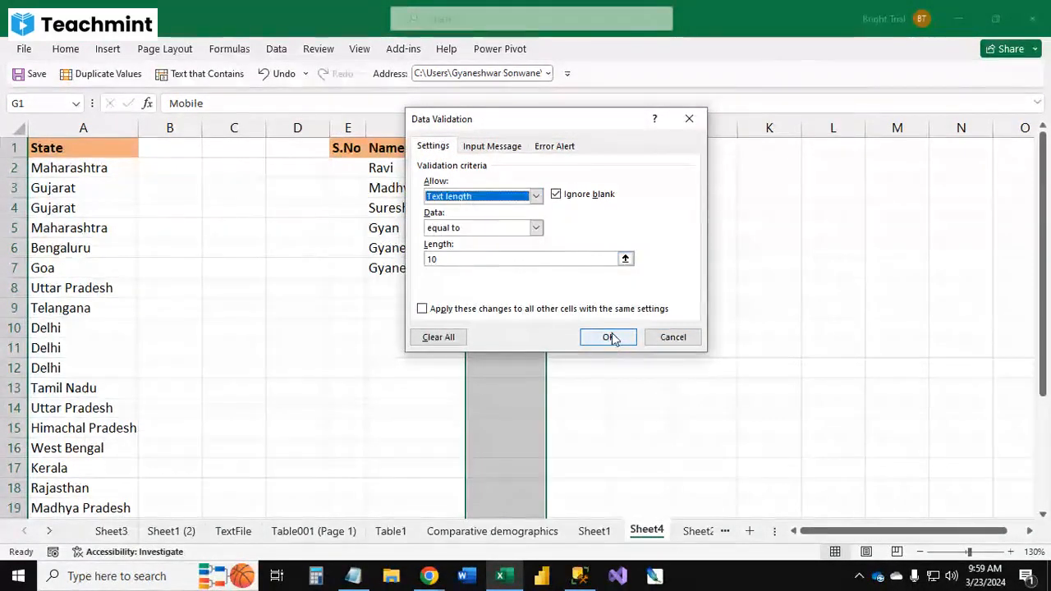
click(511, 171)
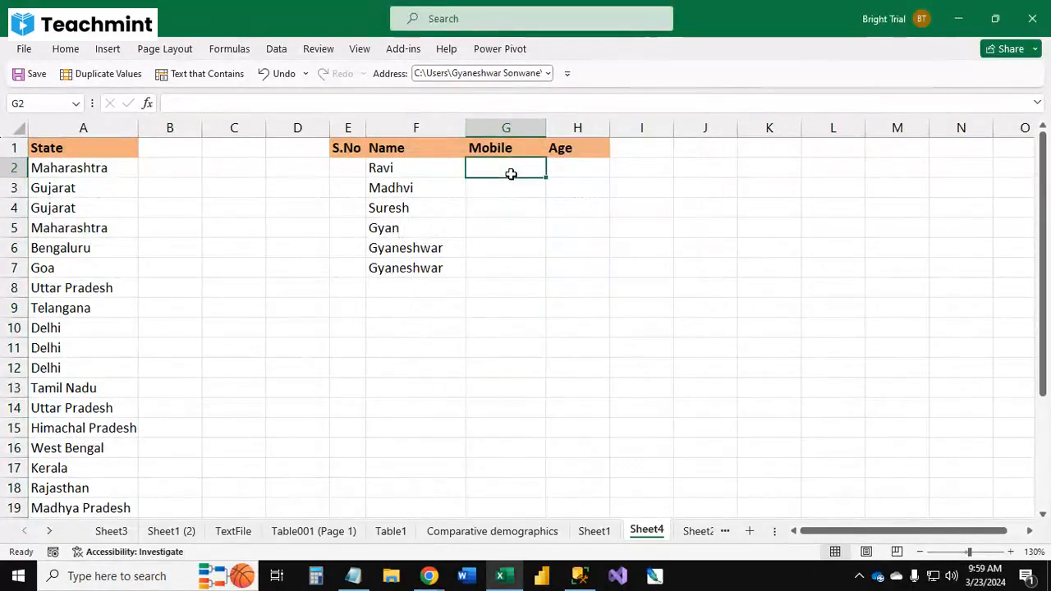
text(7878787)
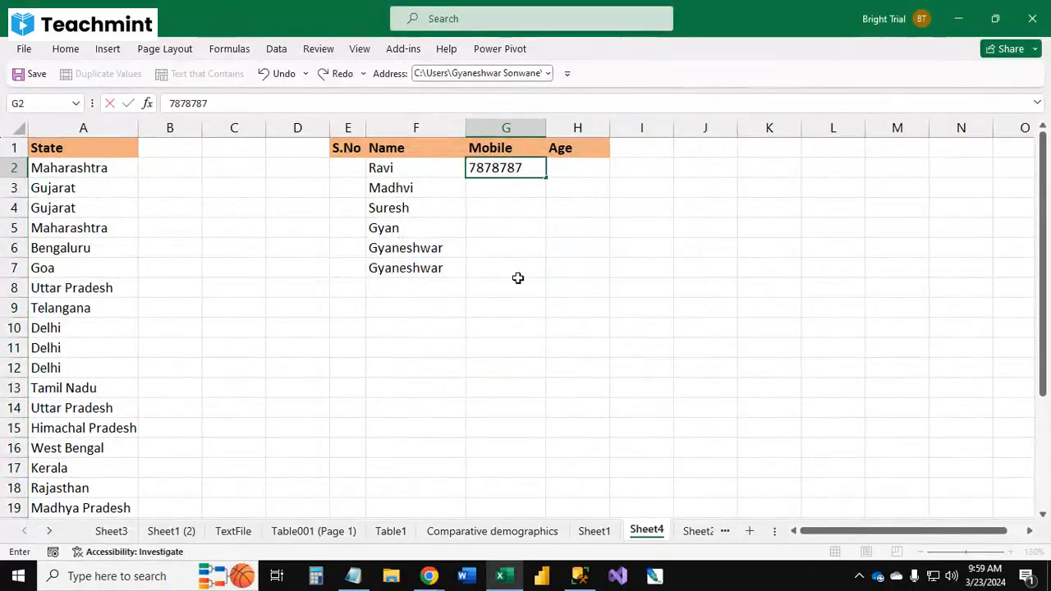
key(BackSpace)
key(BackSpace)
key(BackSpace)
key(BackSpace)
key(BackSpace)
key(BackSpace)
key(BackSpace)
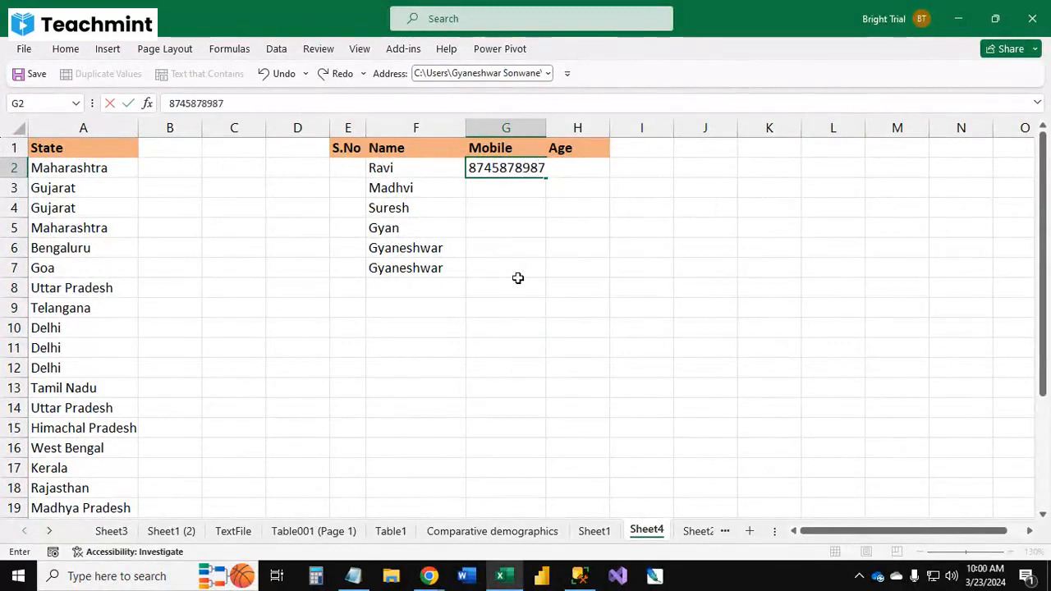
key(Tab)
key(Left)
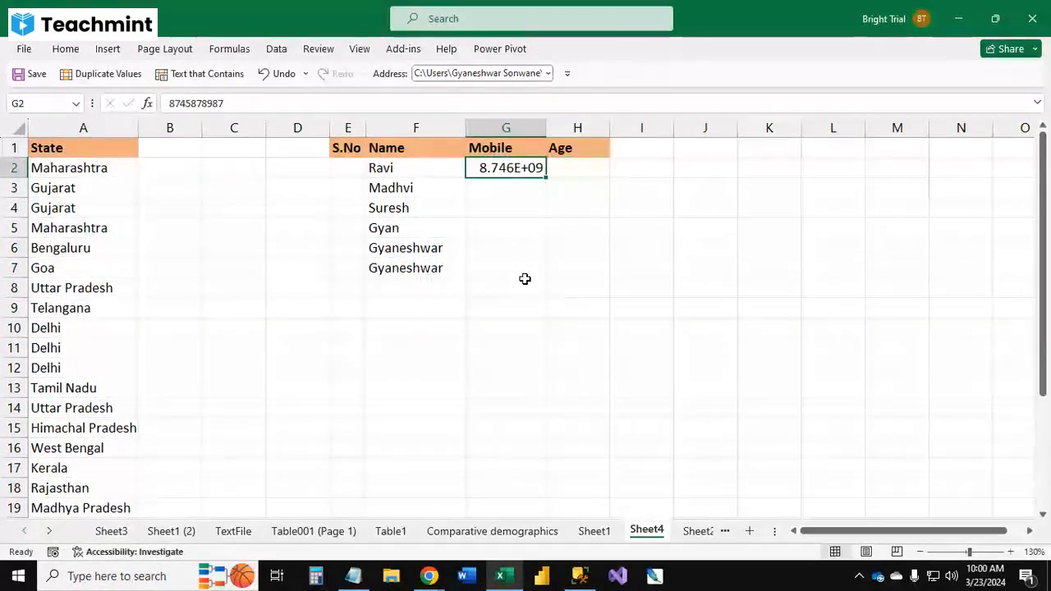
double_click(546, 129)
click(542, 186)
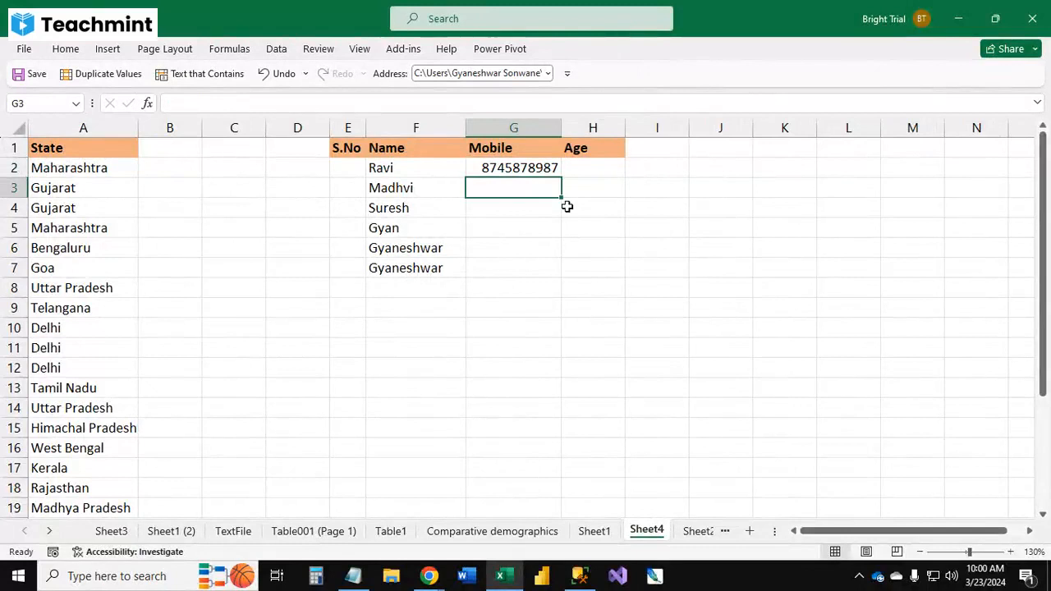
text(78787)
key(Return)
key(Return)
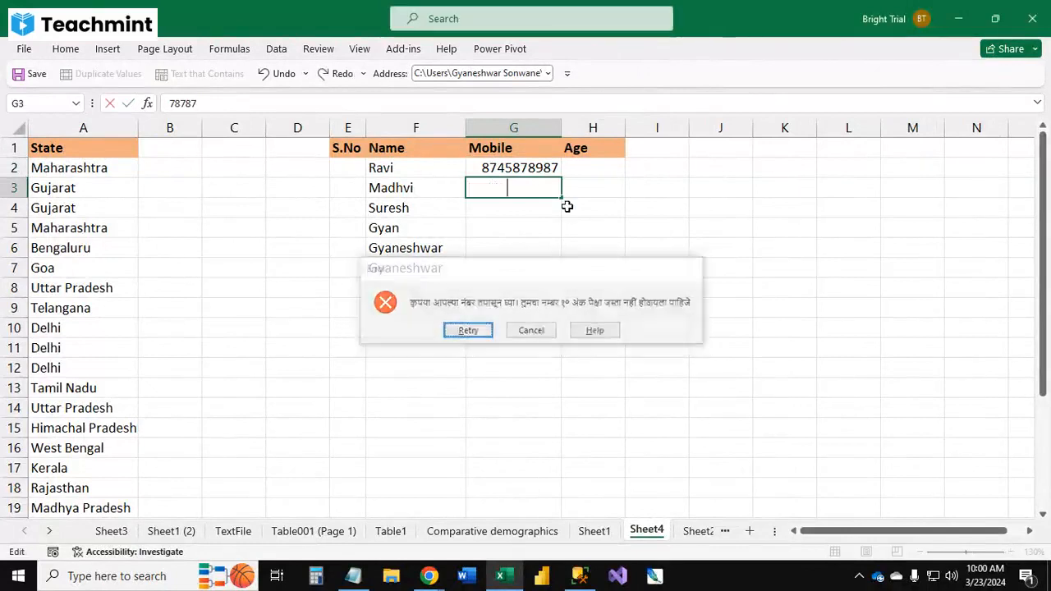
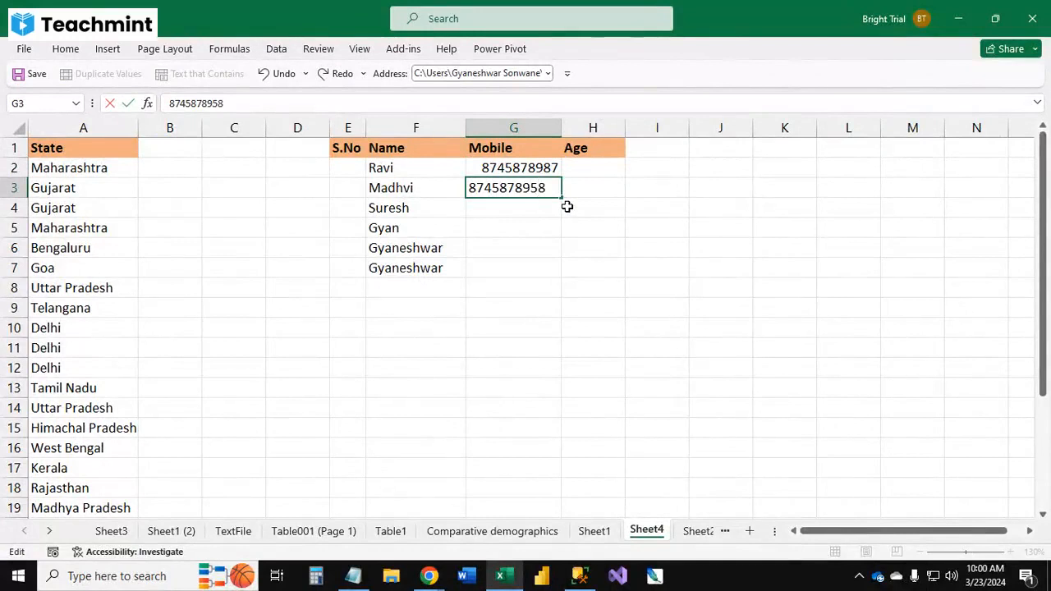
key(Return)
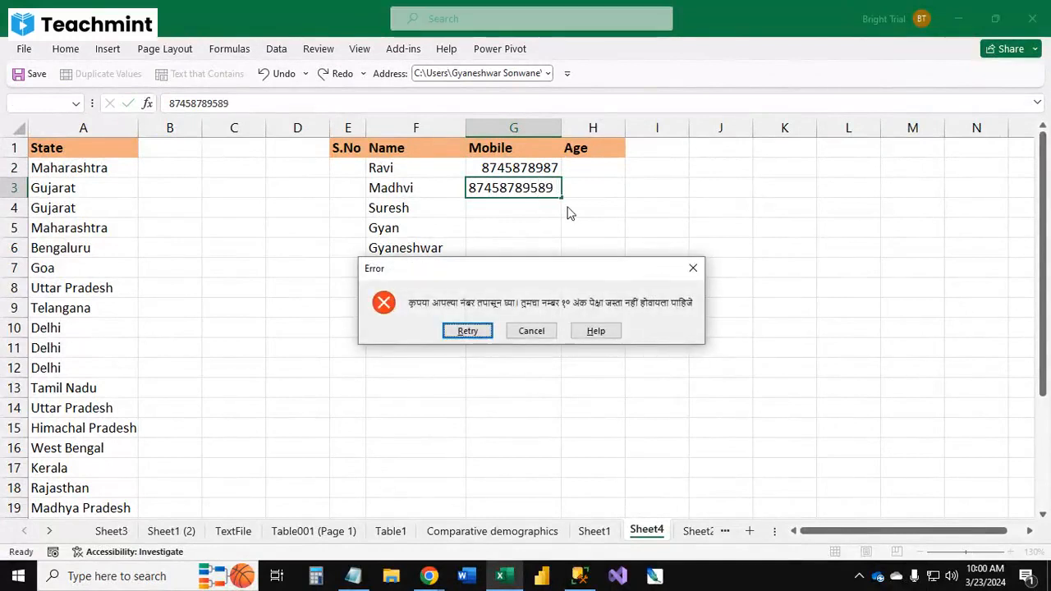
key(Escape)
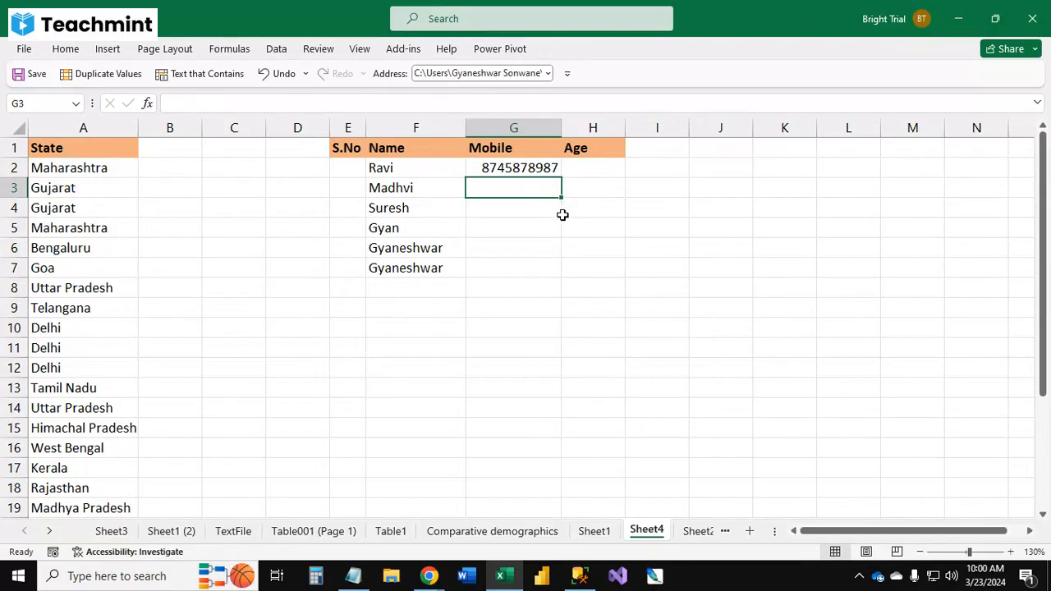
drag(513, 168, 539, 319)
click(529, 210)
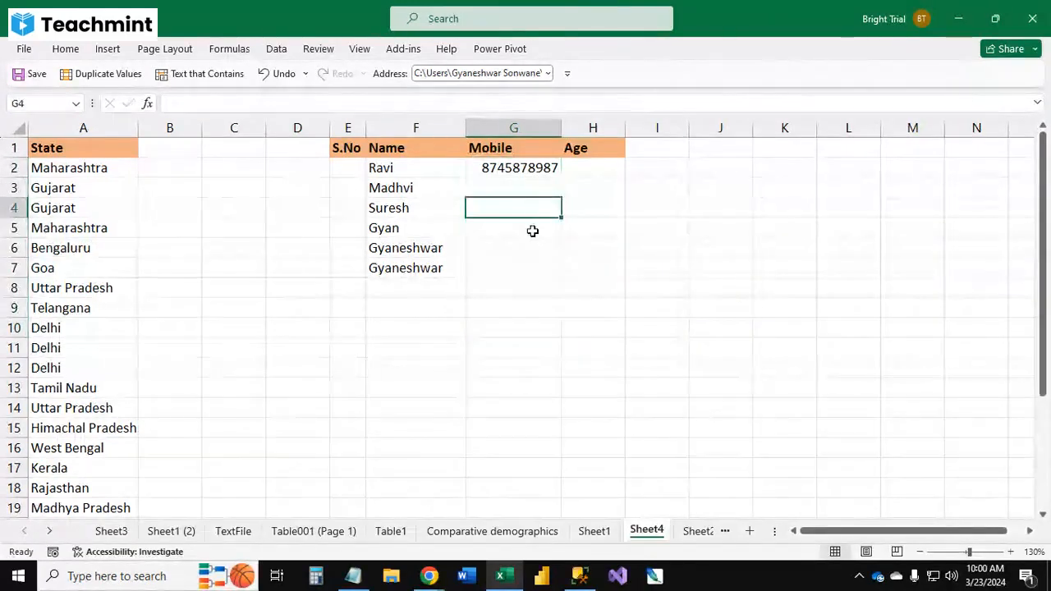
key(Up)
key(Up)
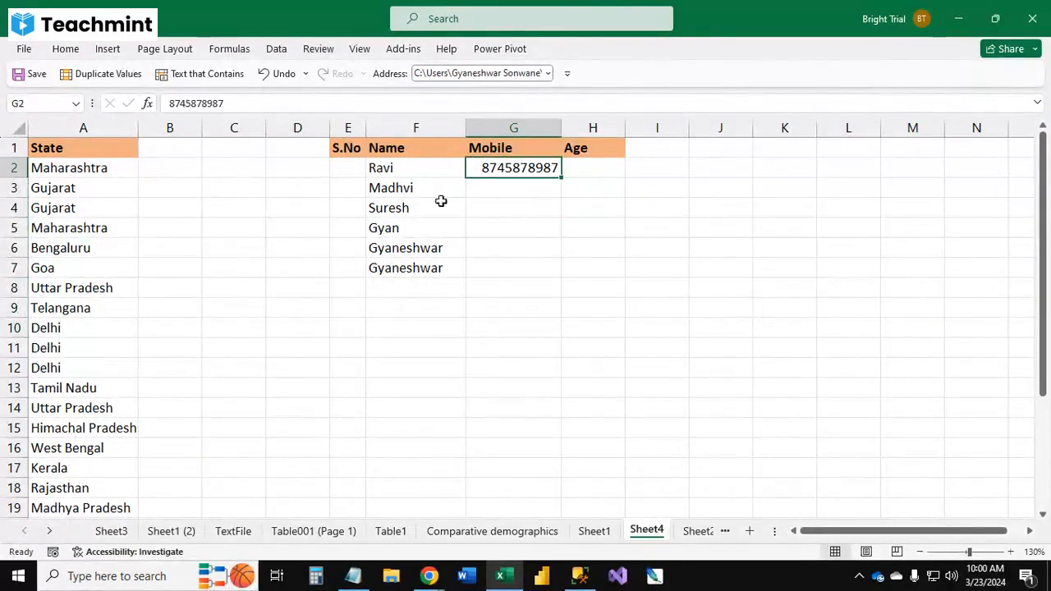
click(597, 166)
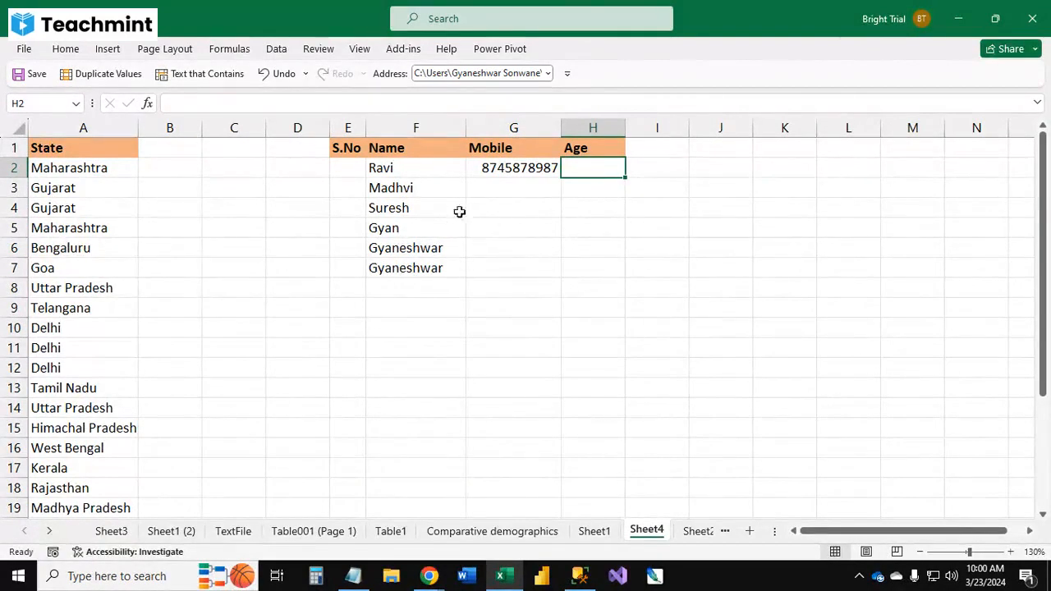
click(276, 50)
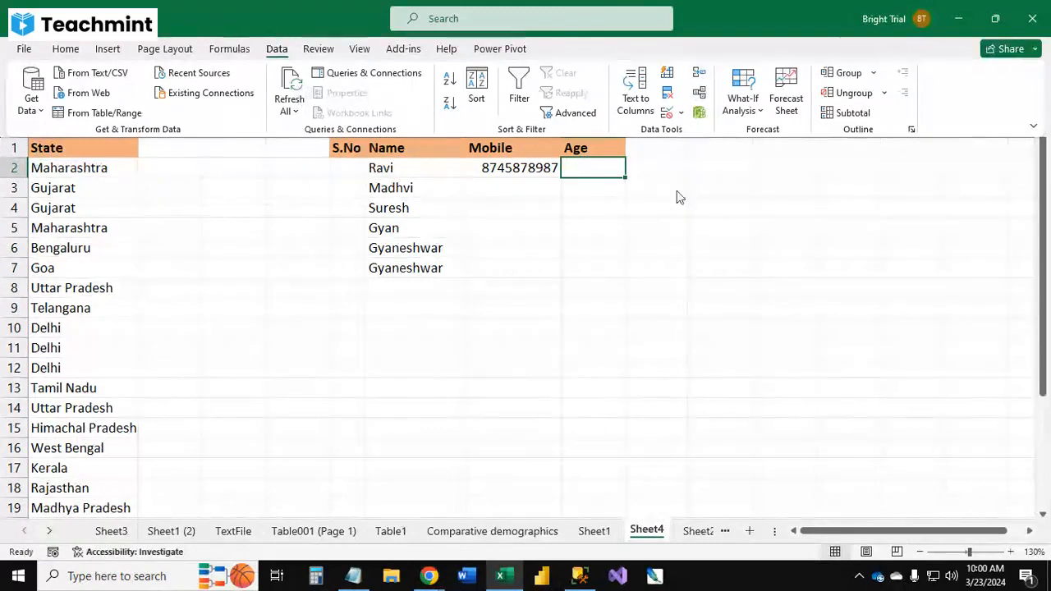
click(699, 92)
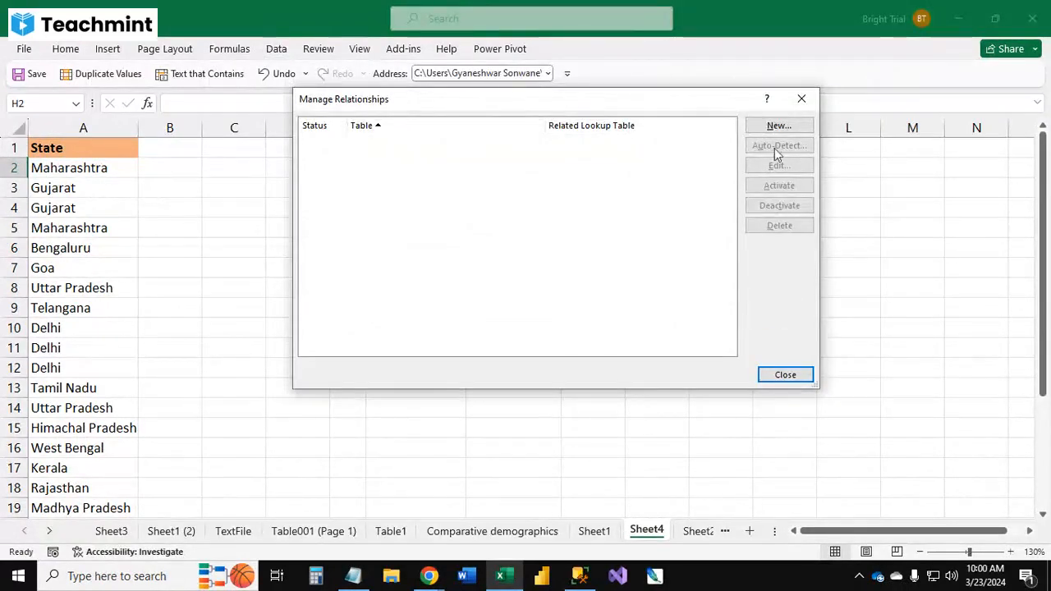
click(795, 380)
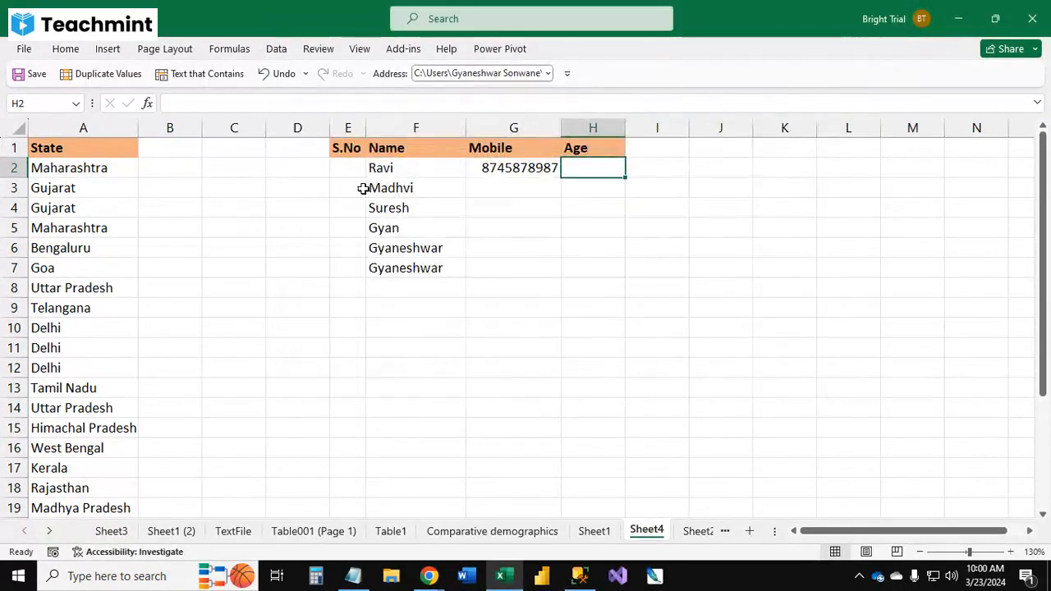
click(276, 51)
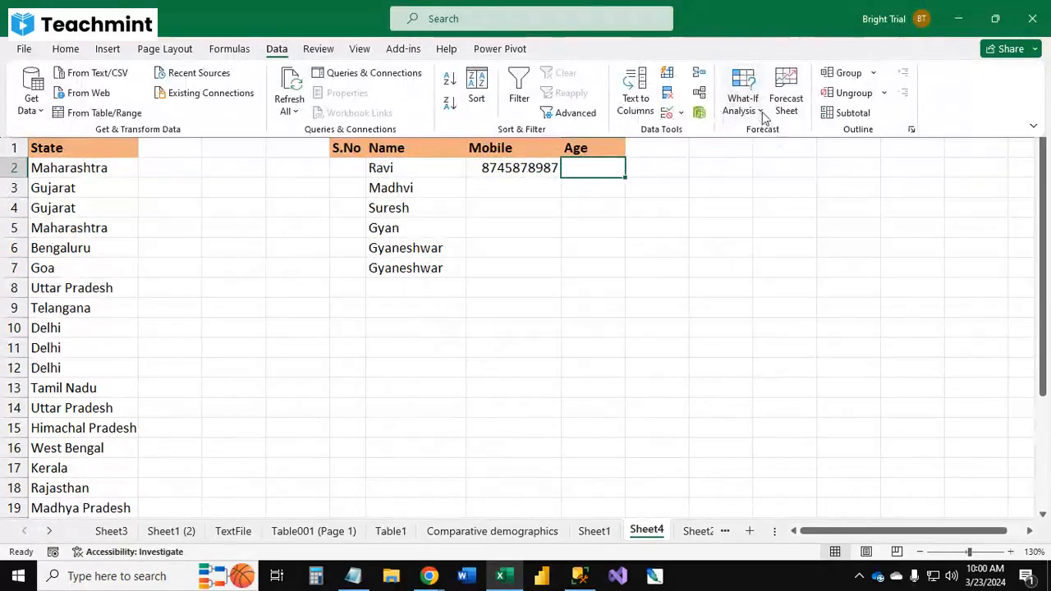
click(754, 107)
click(891, 259)
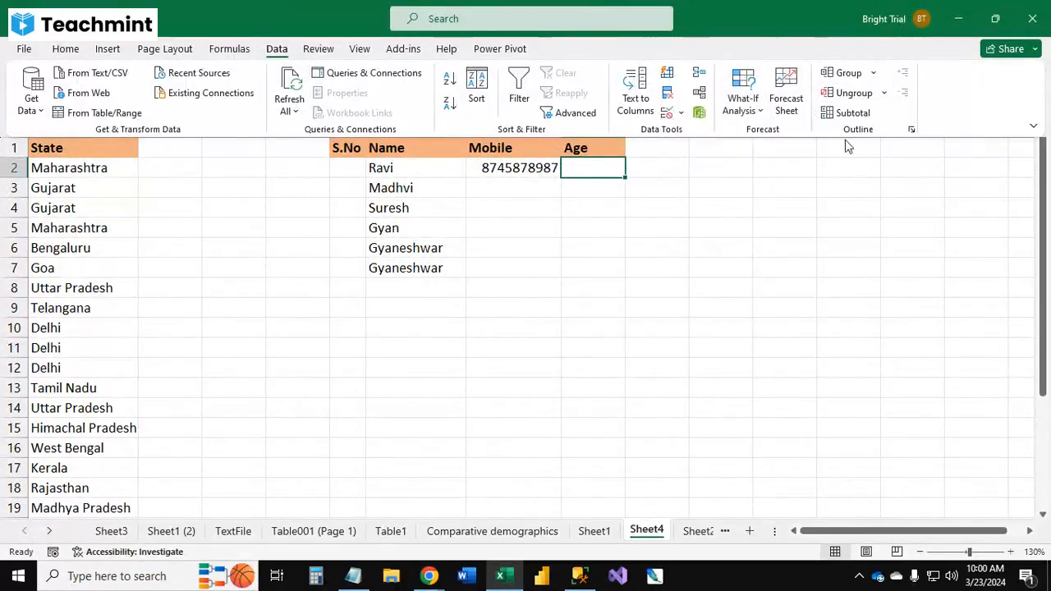
click(235, 214)
click(235, 212)
scroll(159, 206, down, 4)
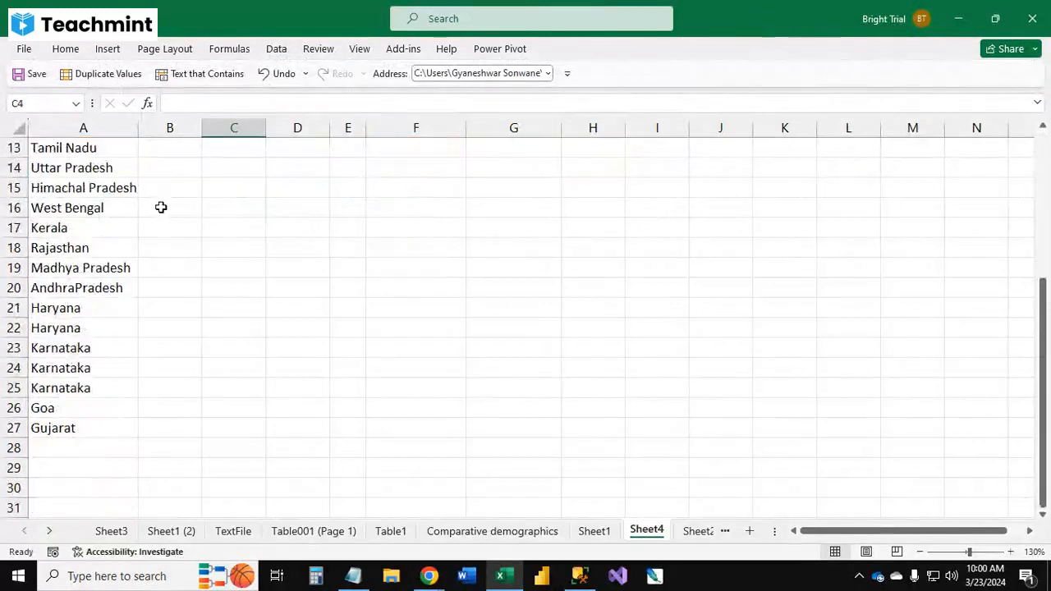
scroll(159, 206, up, 4)
scroll(161, 205, down, 4)
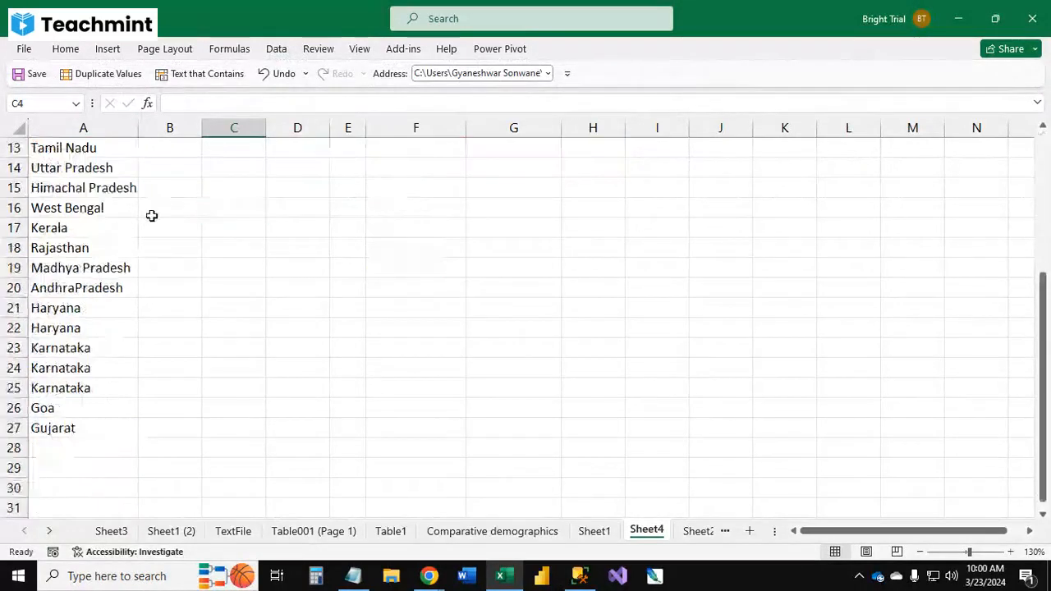
Step: Copy the State column from Sheet1 into column A of Sheet2
click(588, 532)
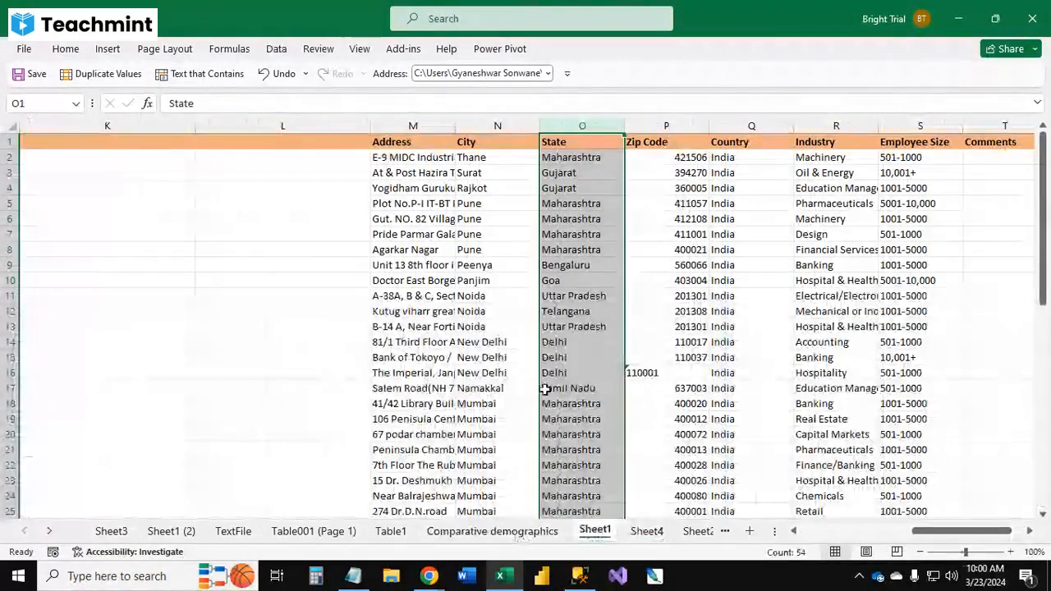
key(ctrl+c)
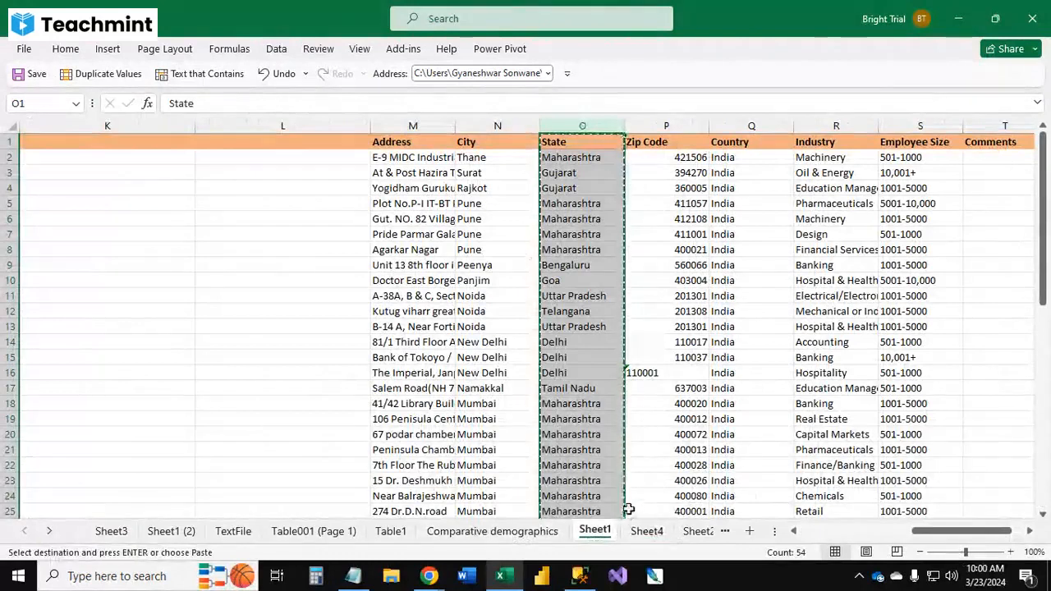
click(697, 531)
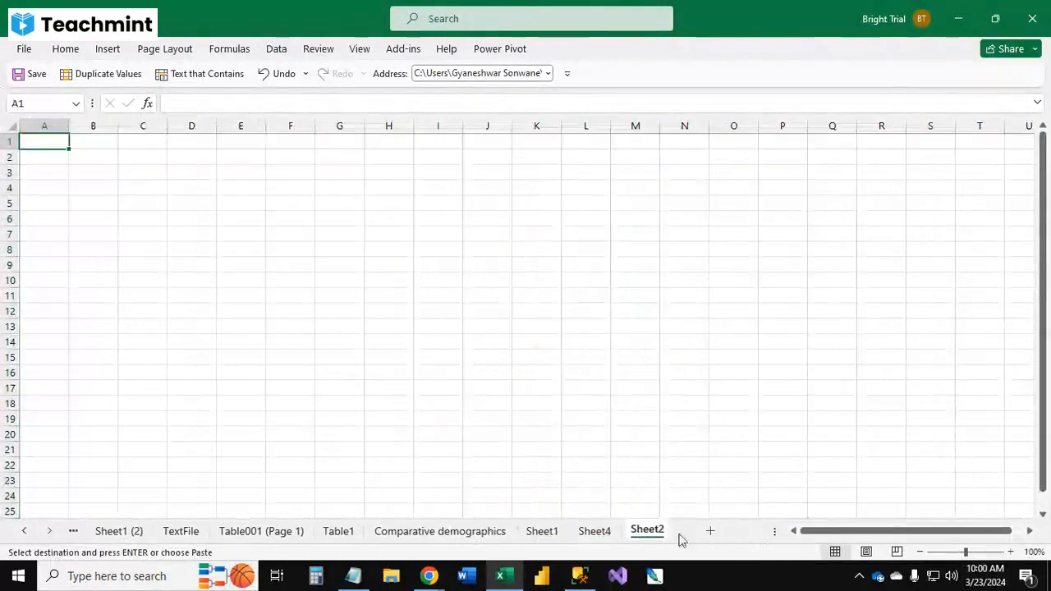
key(ctrl+v)
key(Escape)
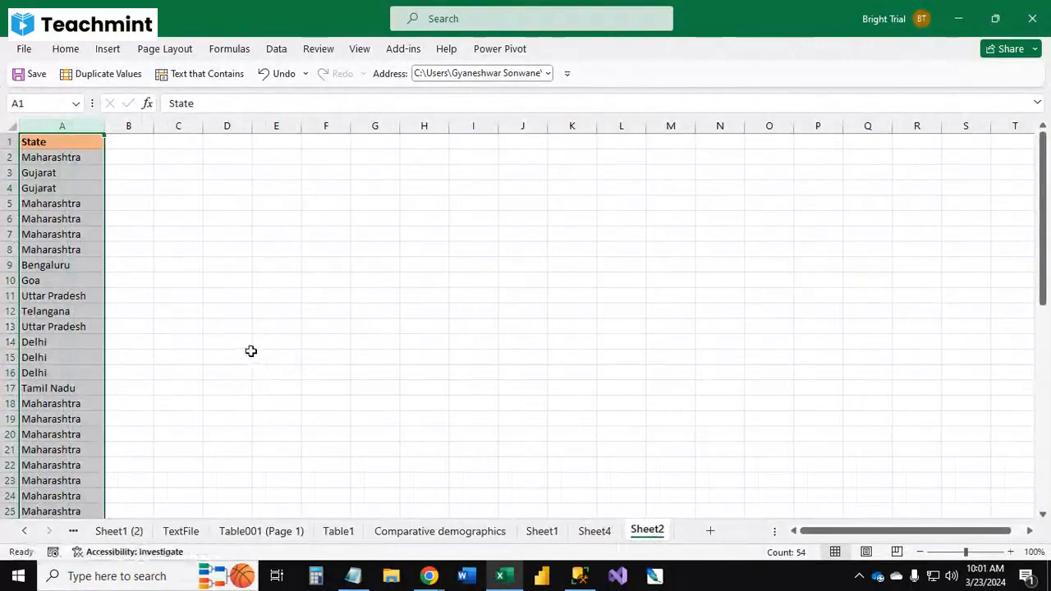
click(277, 50)
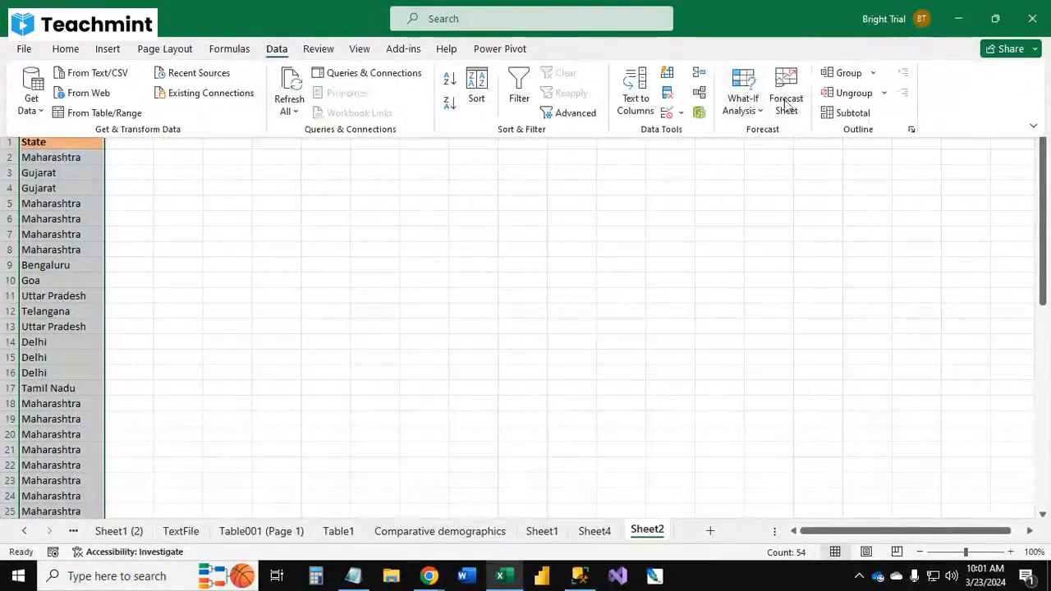
click(698, 73)
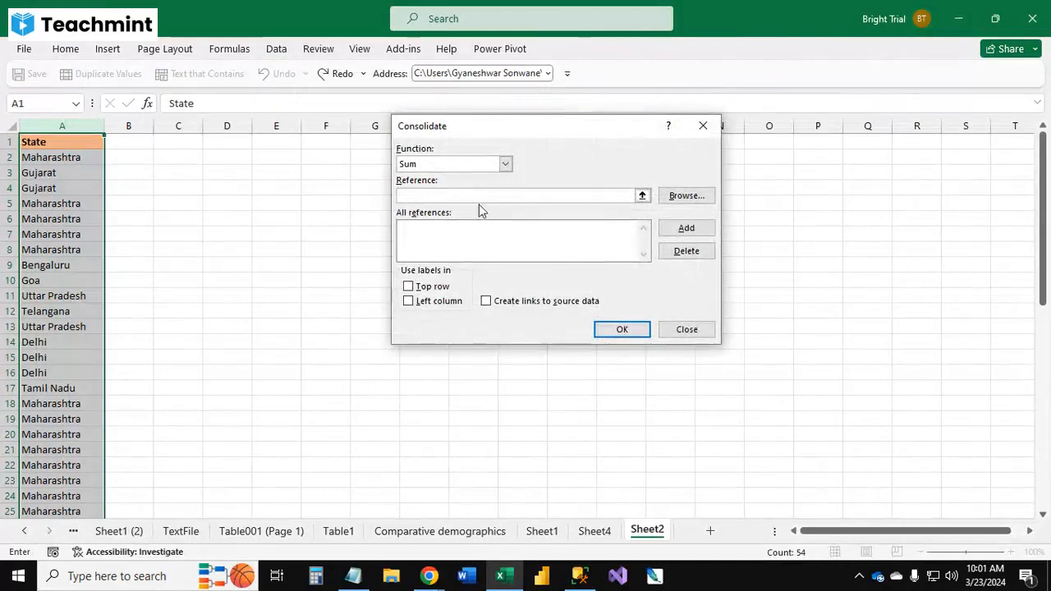
click(698, 330)
click(118, 266)
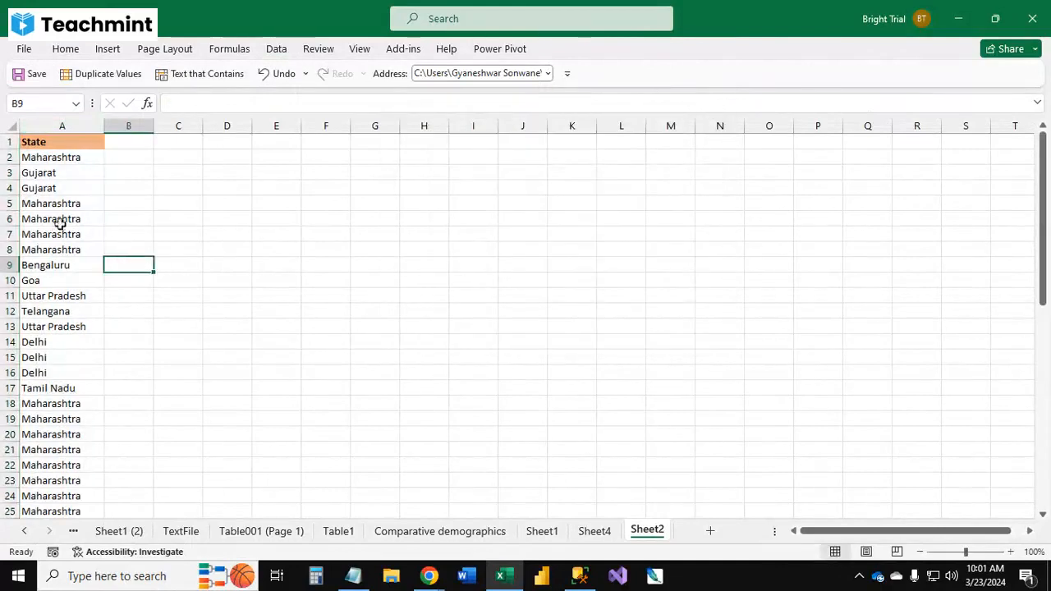
Step: Select rows 5 to 8 and open Consolidate to examine its function list and reference picker, then cancel it
drag(7, 203, 7, 245)
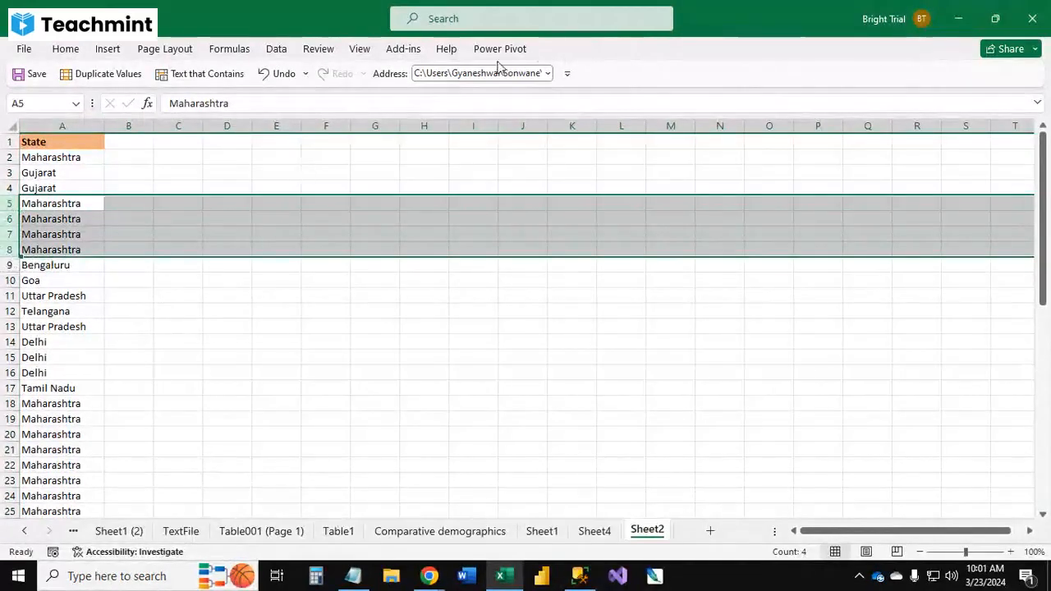
click(276, 51)
click(698, 80)
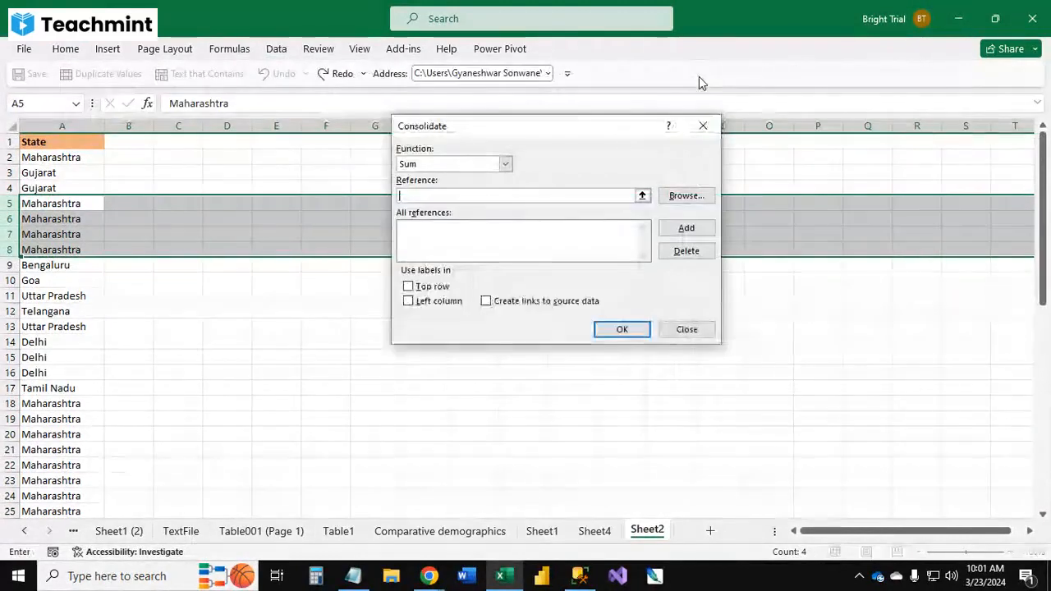
click(504, 165)
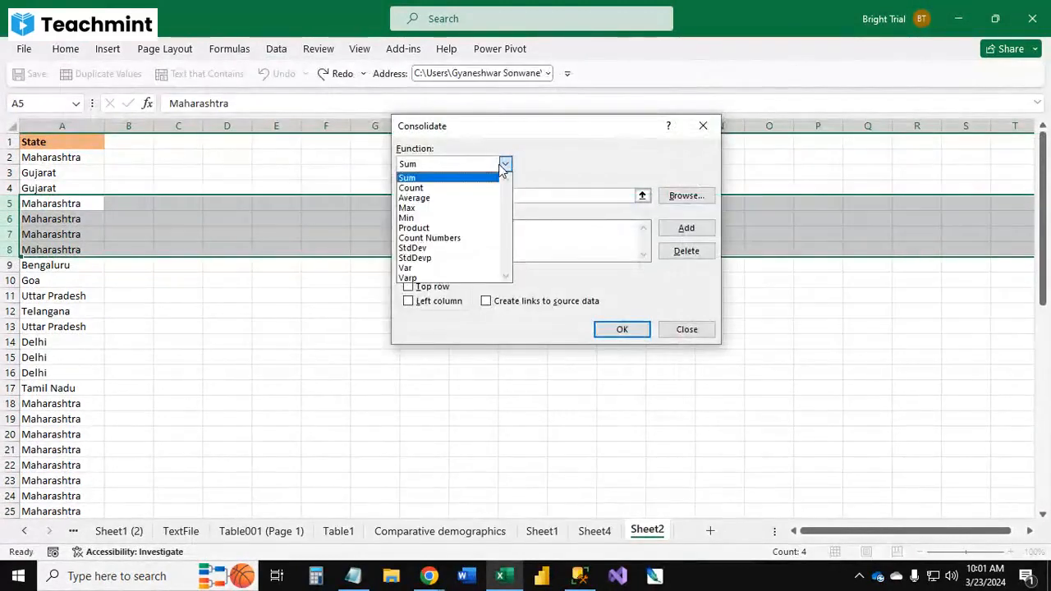
click(503, 165)
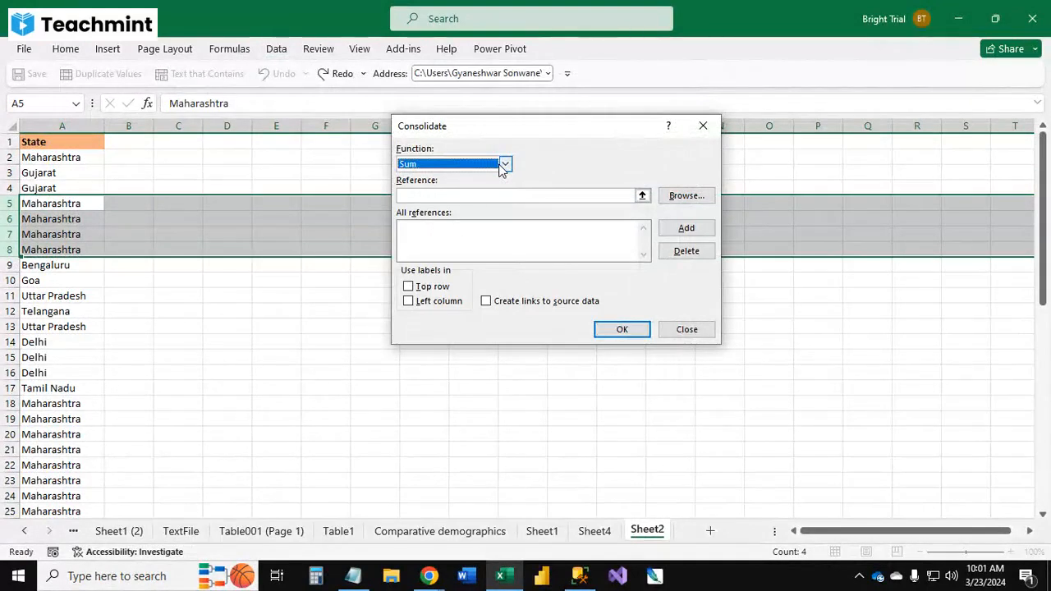
click(644, 198)
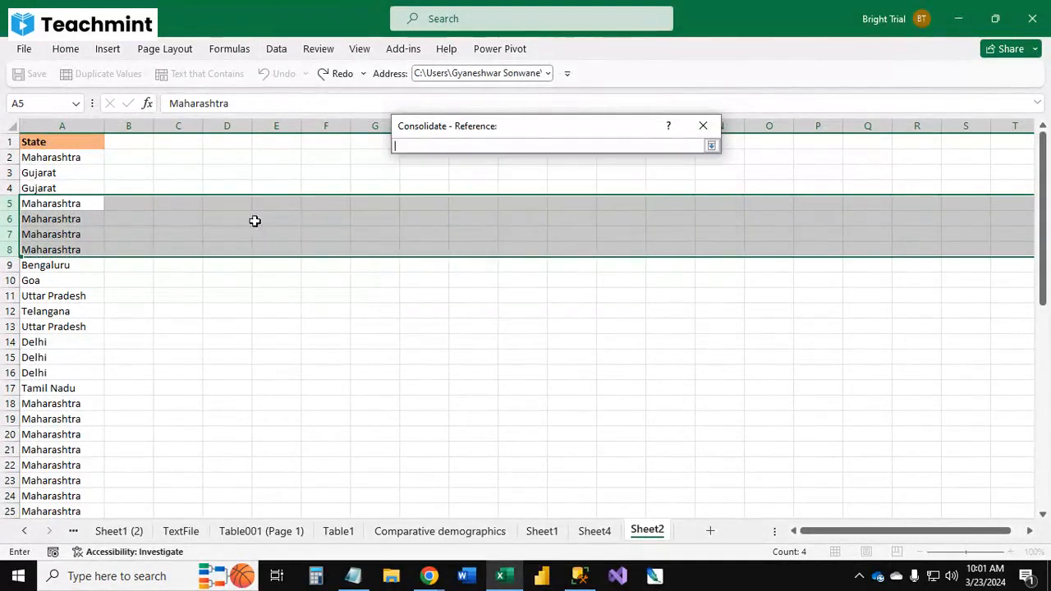
key(Escape)
key(Escape)
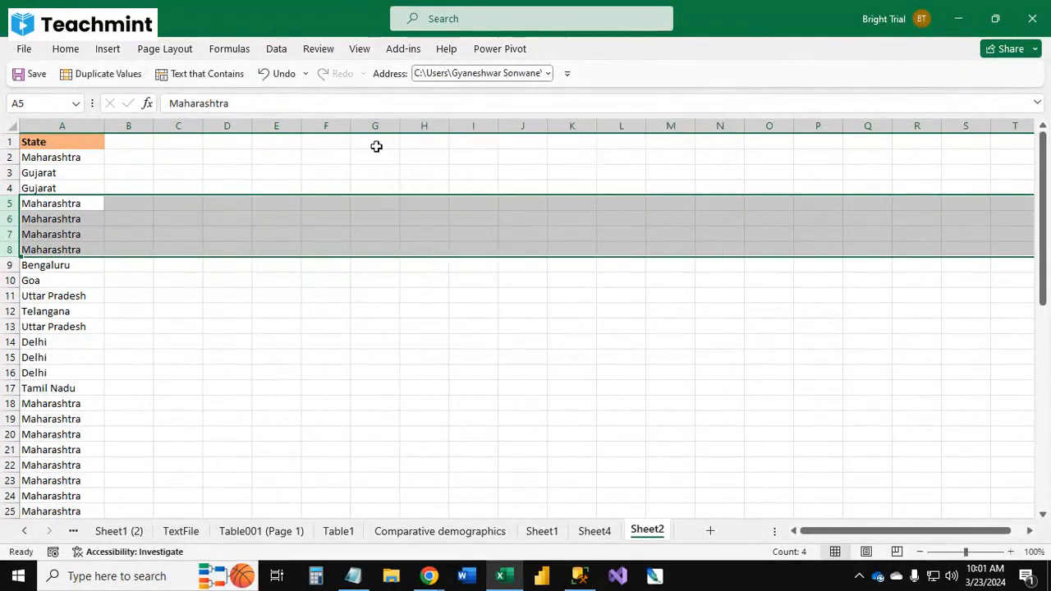
Step: Open relationship management and start a new relationship with TextFile as the table and Sheet1 as the related table
click(277, 49)
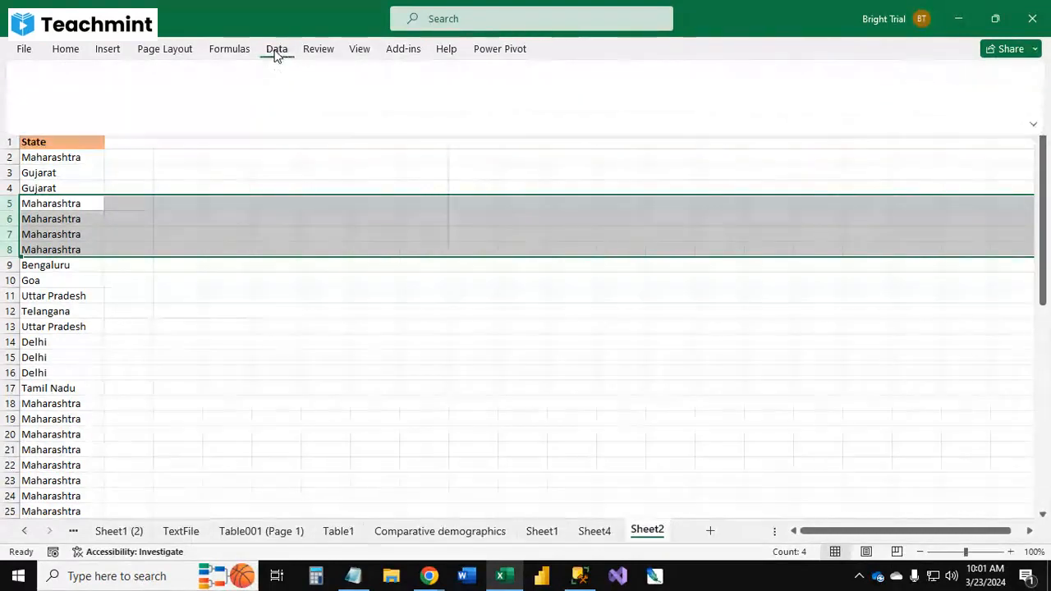
click(702, 98)
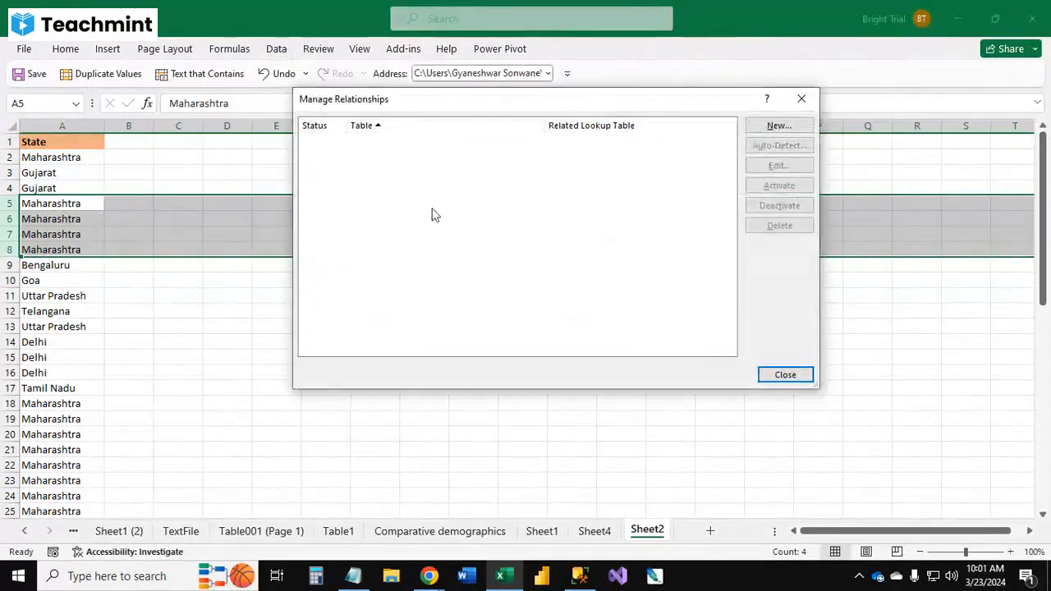
click(803, 128)
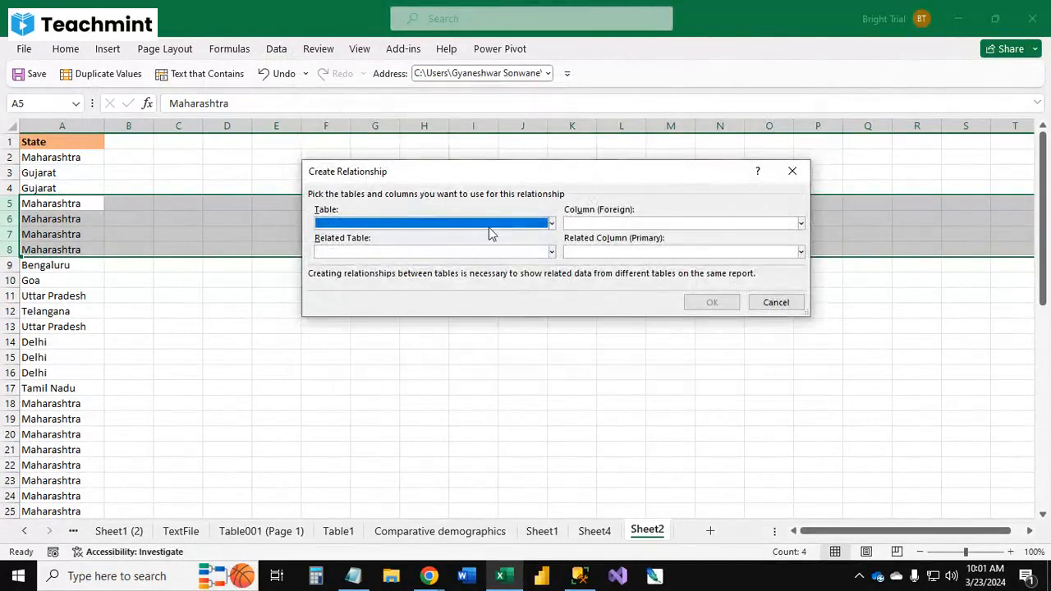
click(526, 229)
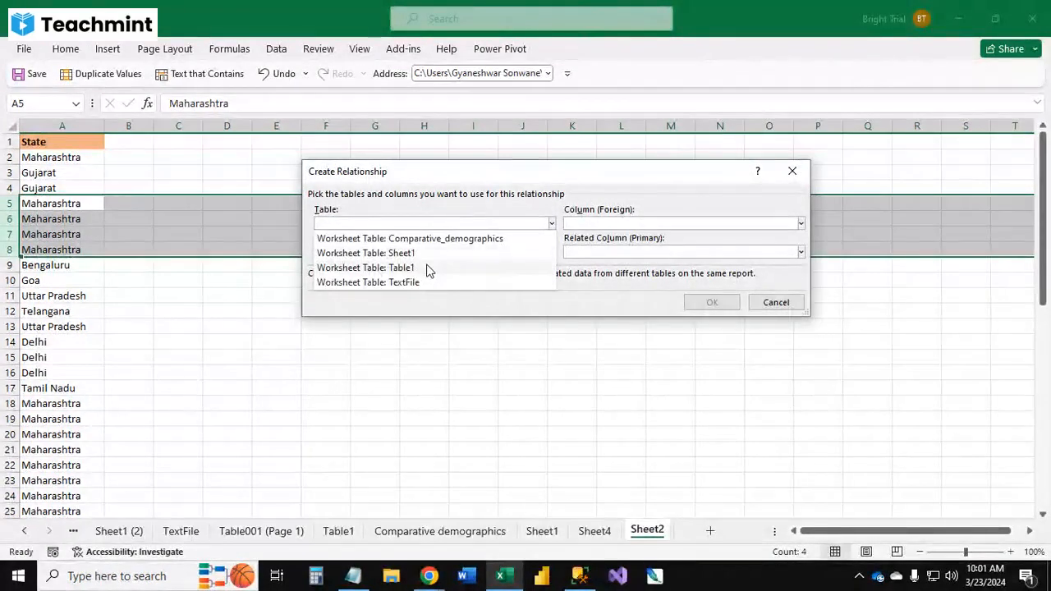
click(804, 220)
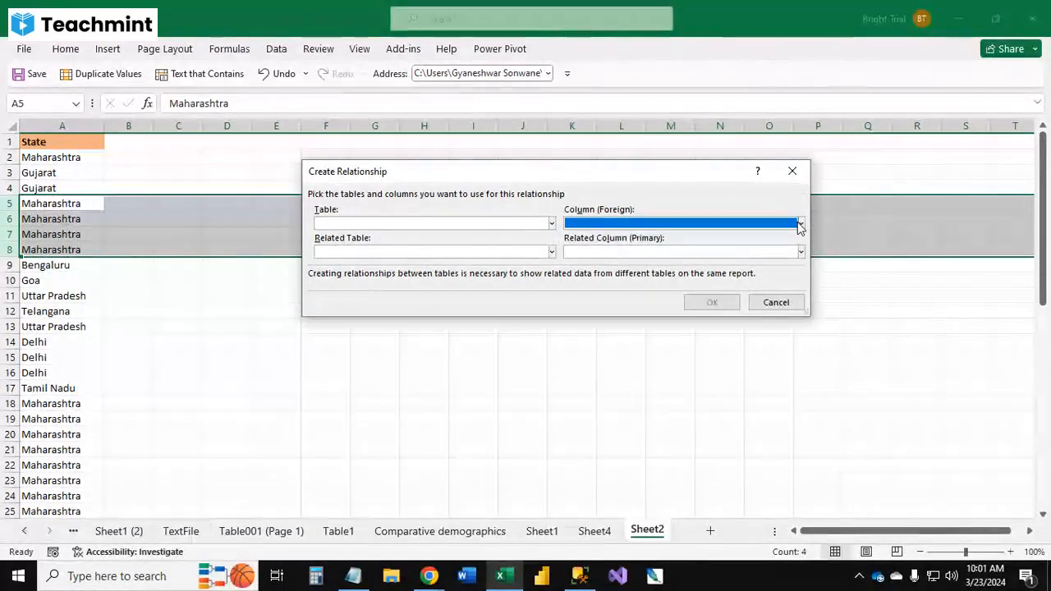
click(801, 226)
click(552, 251)
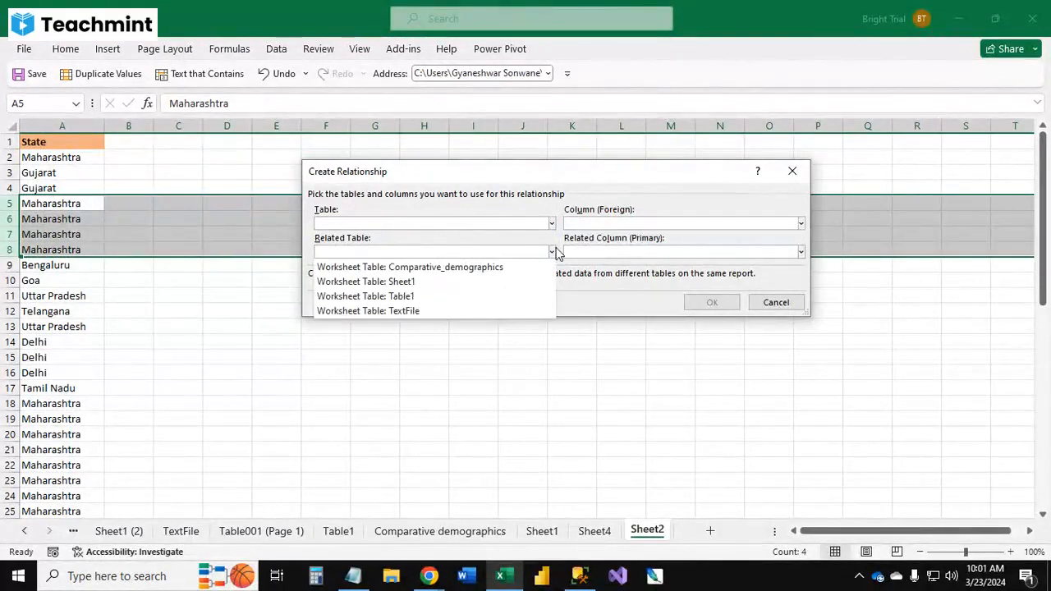
click(477, 282)
click(800, 251)
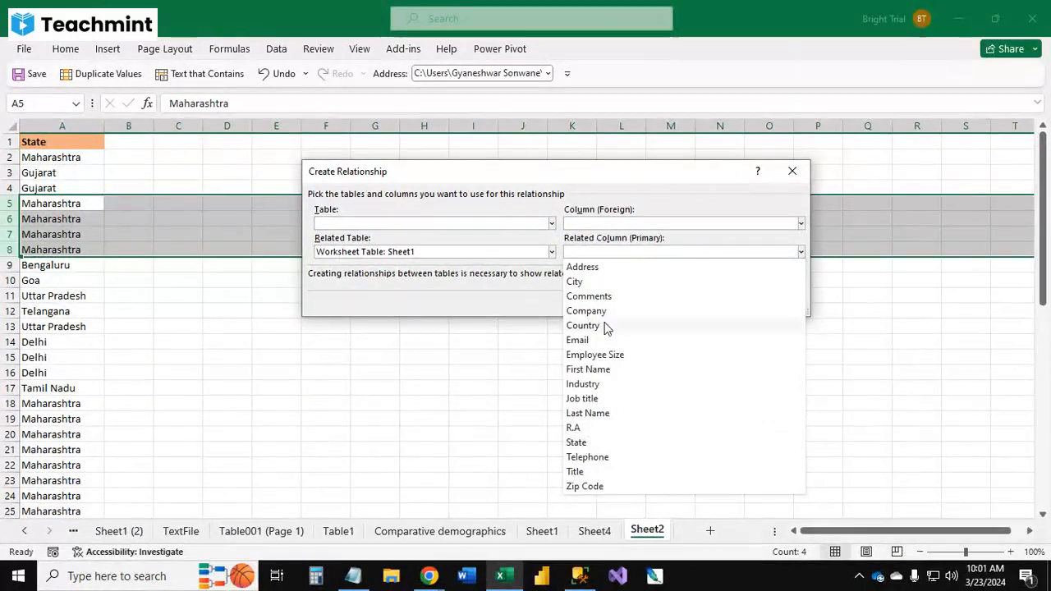
click(551, 252)
click(551, 252)
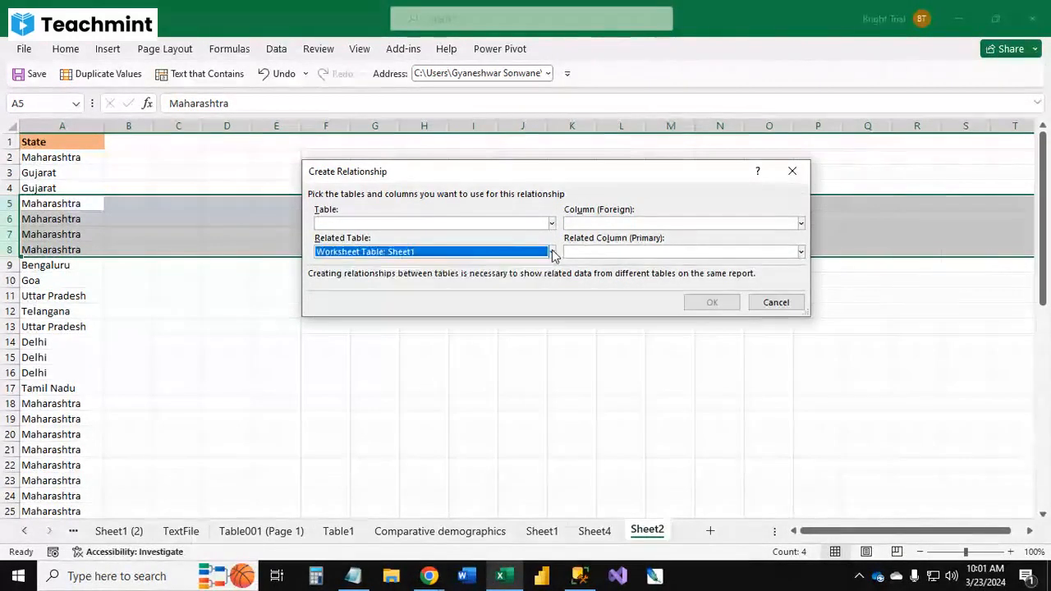
click(551, 252)
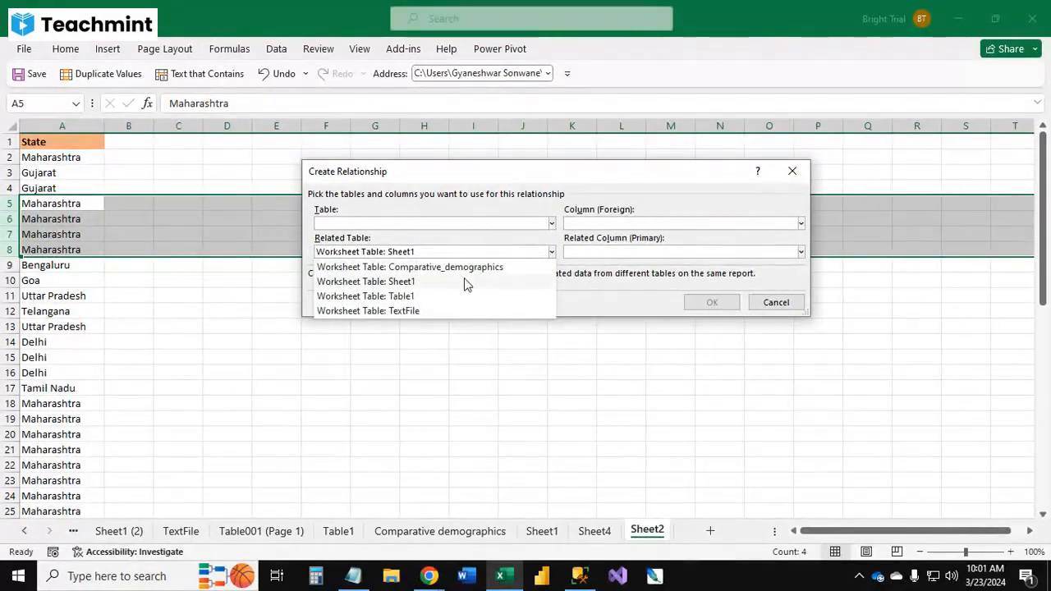
click(552, 223)
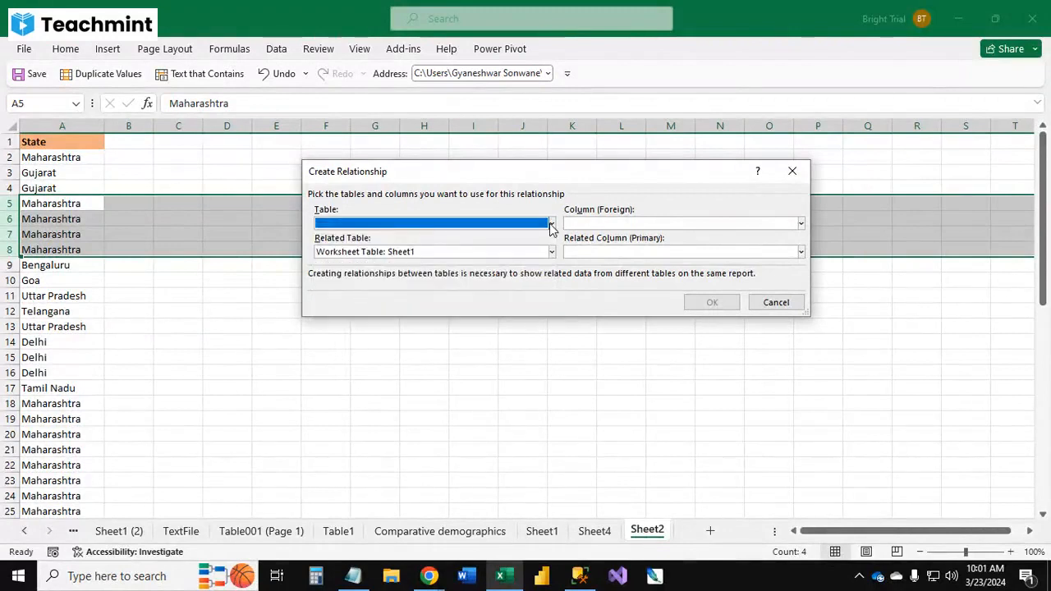
click(552, 223)
click(463, 281)
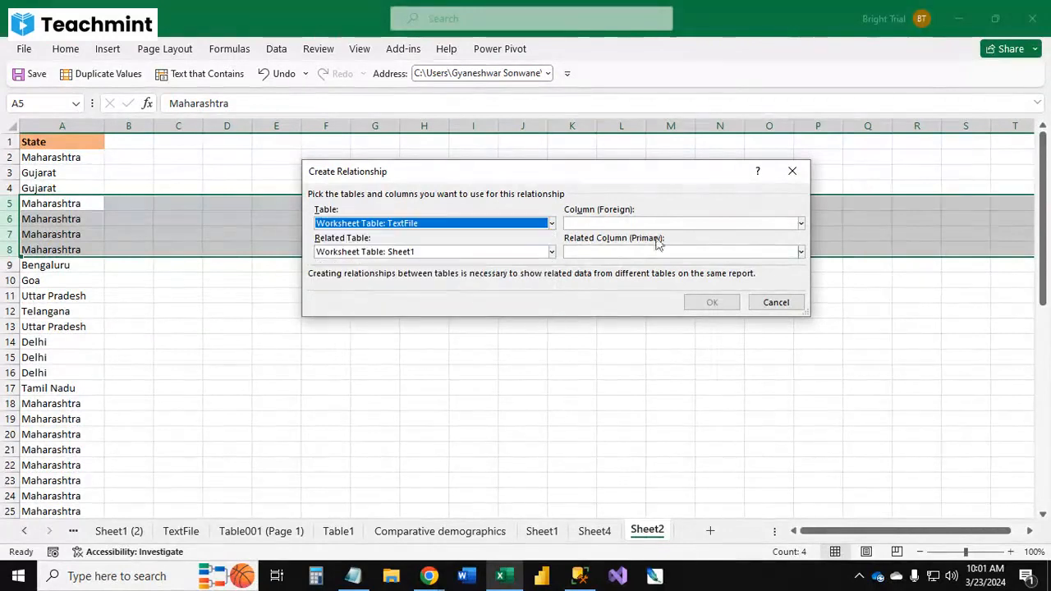
Step: Pick Column3 and Comments as the relationship columns, try creating it, then cancel and close relationship management
click(790, 227)
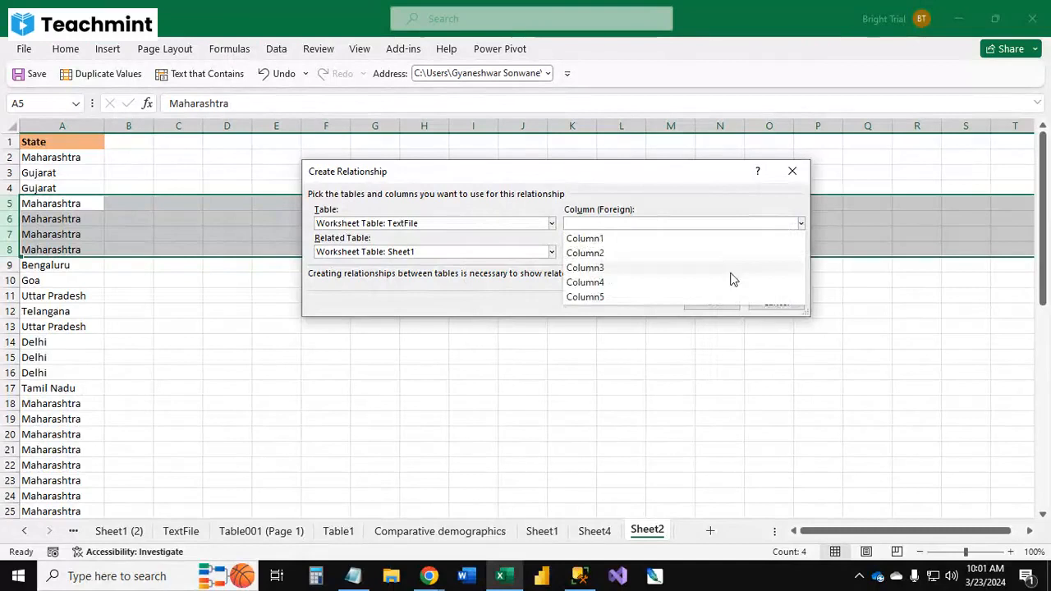
click(729, 269)
click(801, 252)
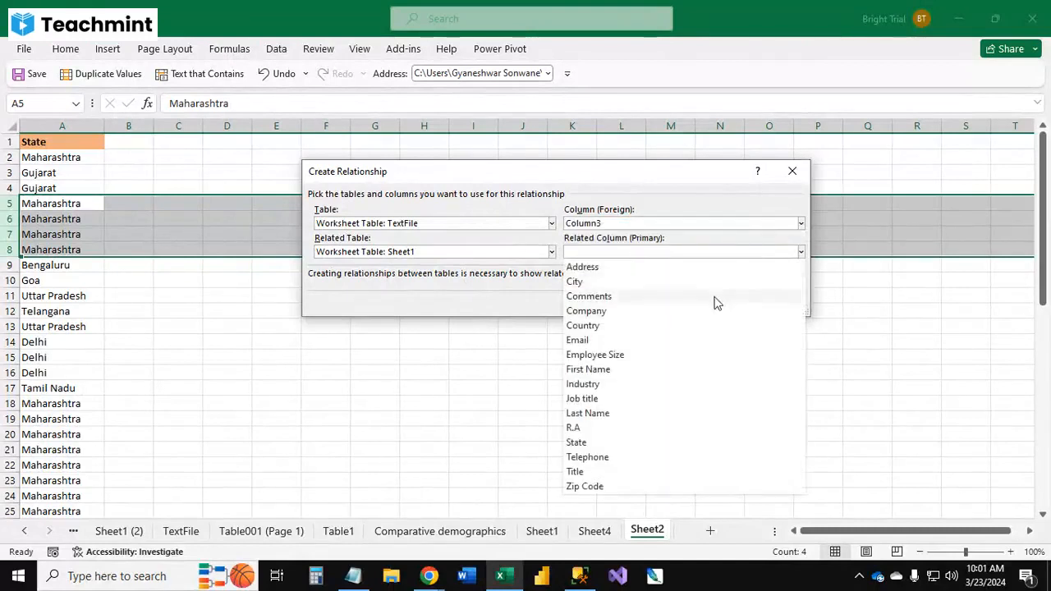
click(715, 298)
click(711, 302)
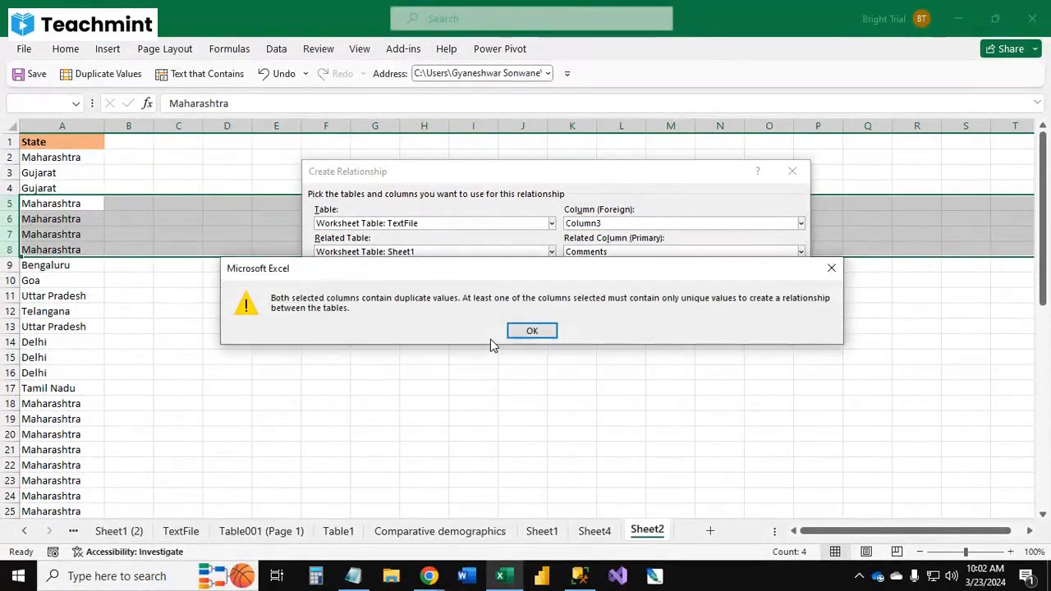
click(532, 330)
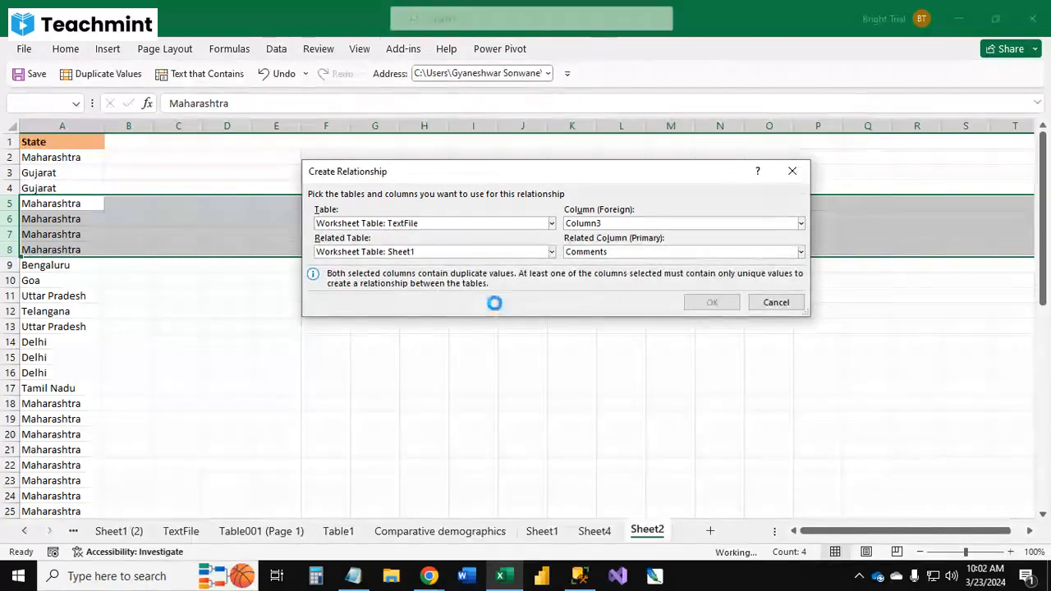
click(776, 304)
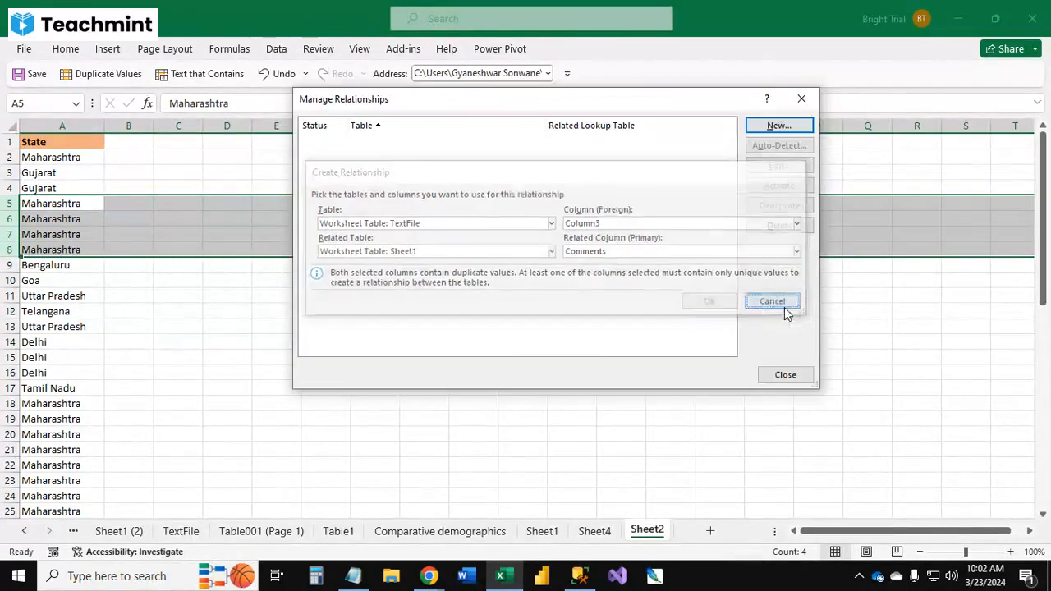
click(781, 373)
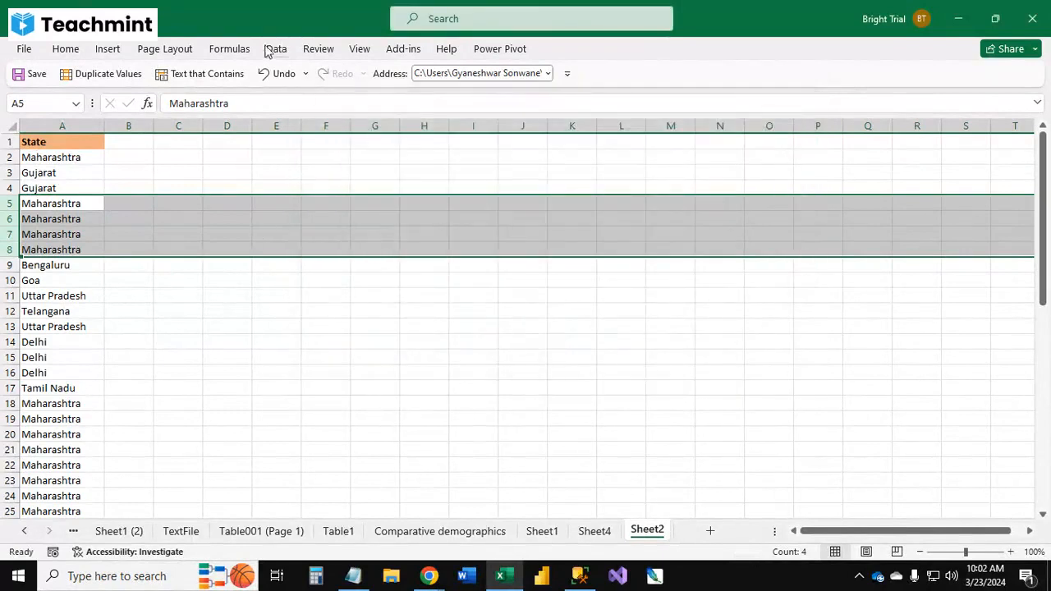
Step: Group rows 5 to 8 of the State list and collapse the group
click(276, 49)
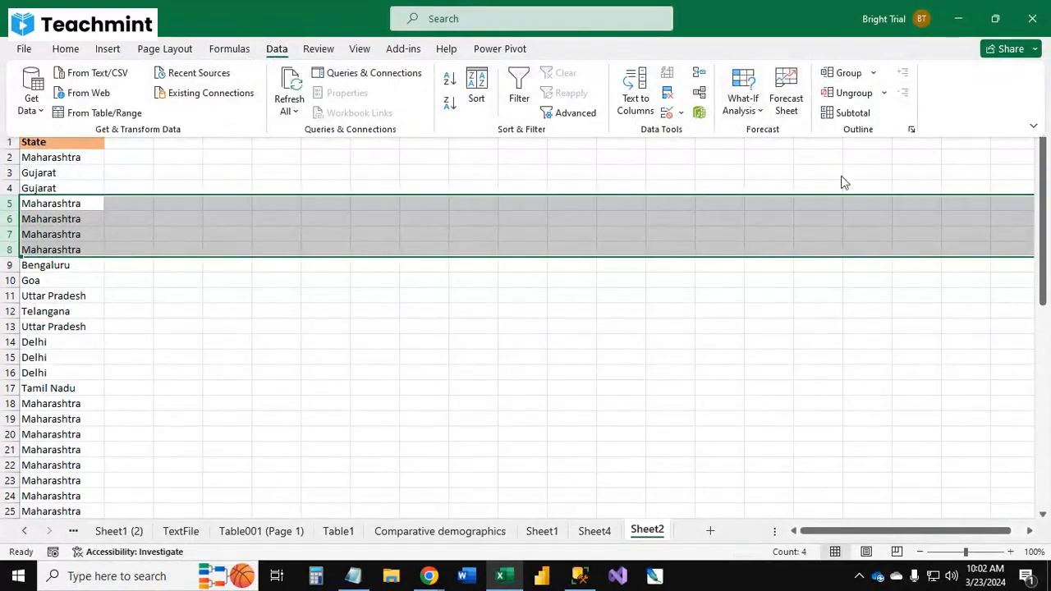
click(874, 73)
click(862, 93)
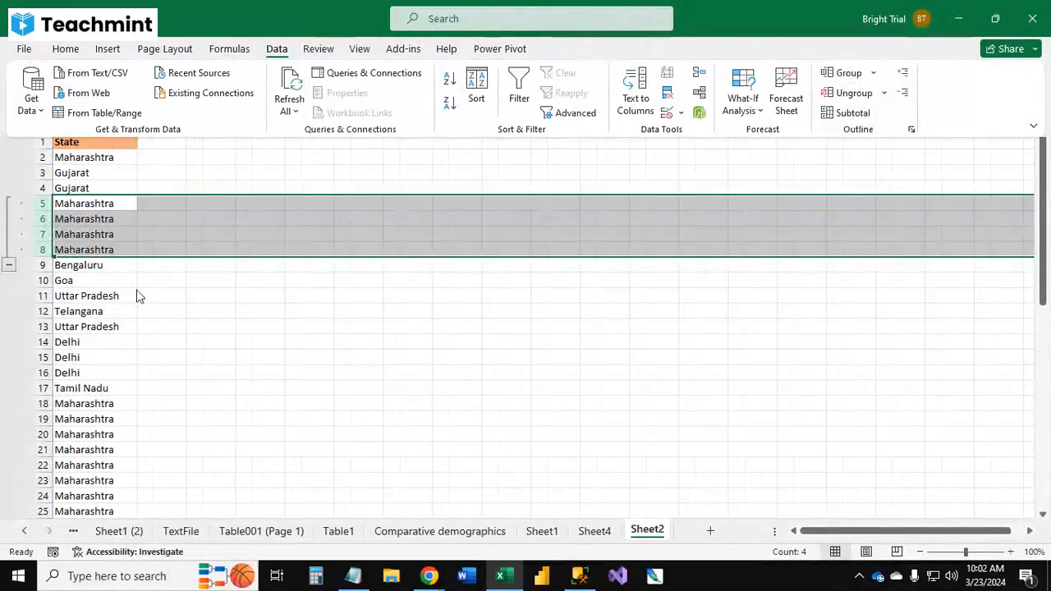
click(9, 266)
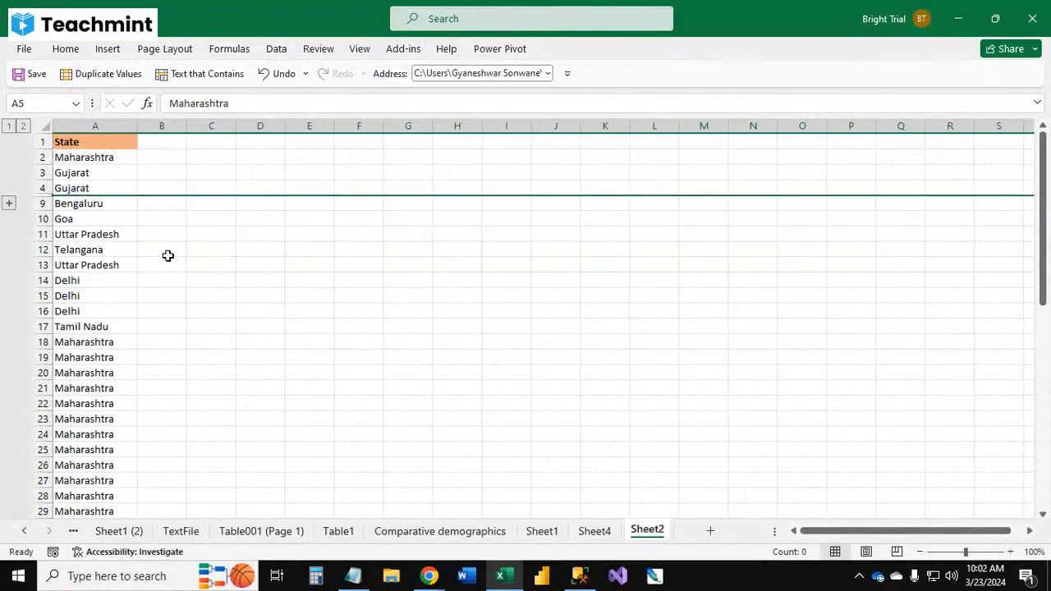
Step: Expand the rows 5 to 8 group and collapse it again
click(167, 255)
click(9, 203)
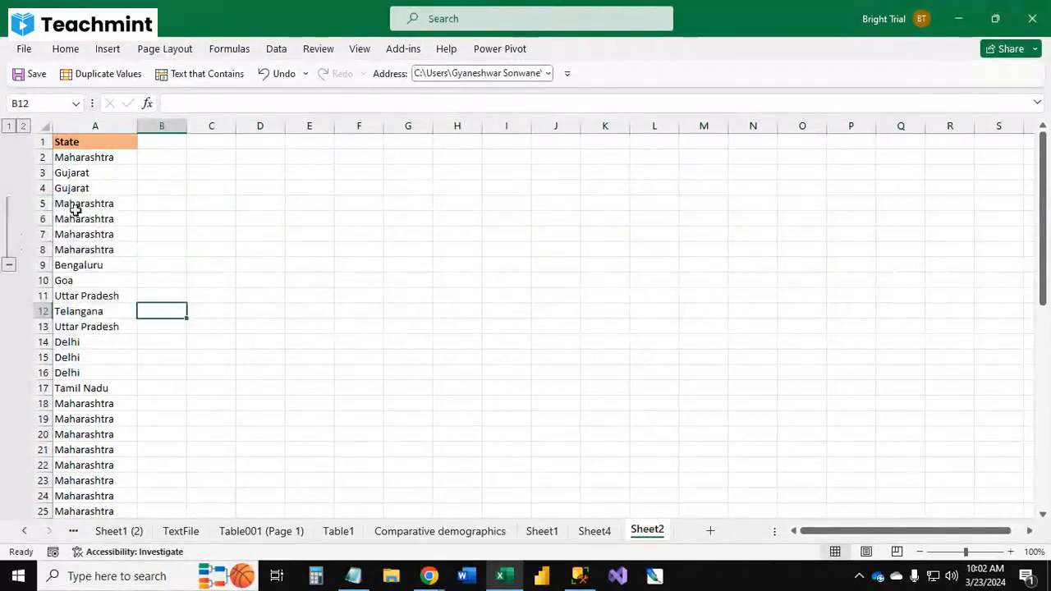
click(9, 265)
Step: Group rows 18 to 29 of the State list and collapse that group
scroll(74, 308, down, 3)
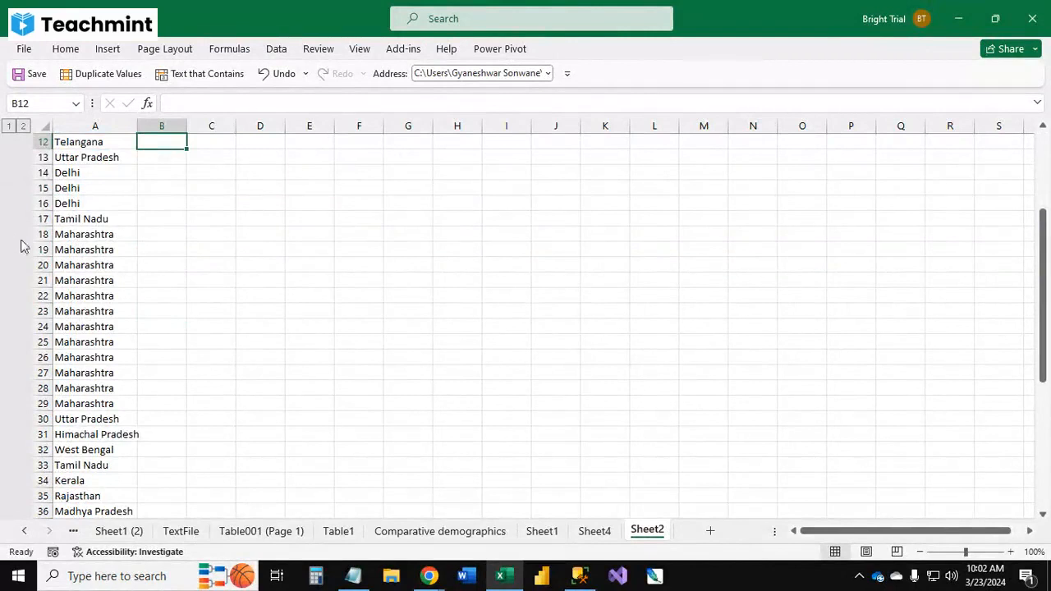
drag(30, 234, 16, 408)
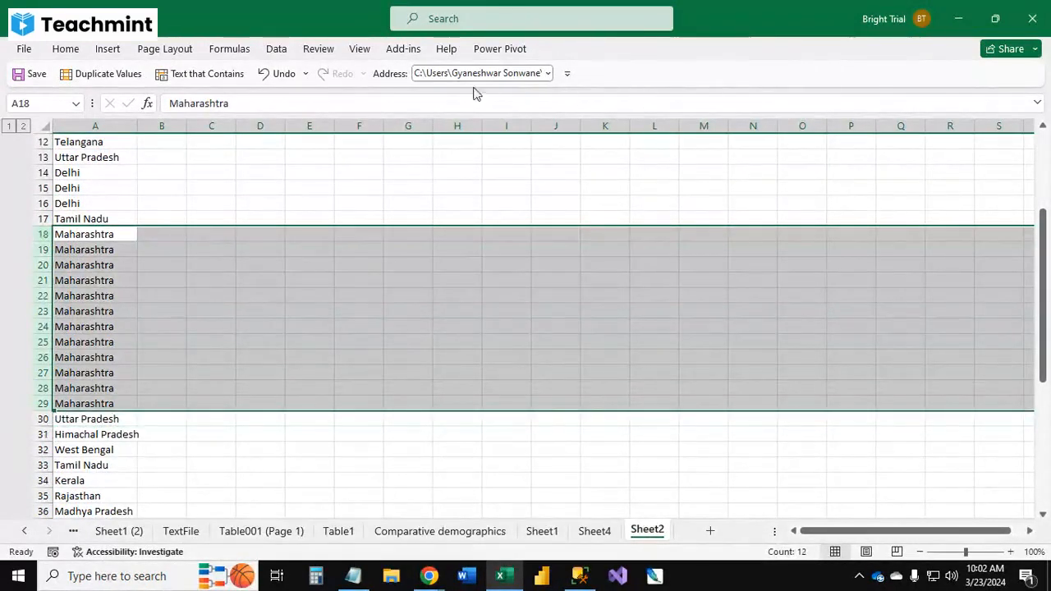
click(277, 48)
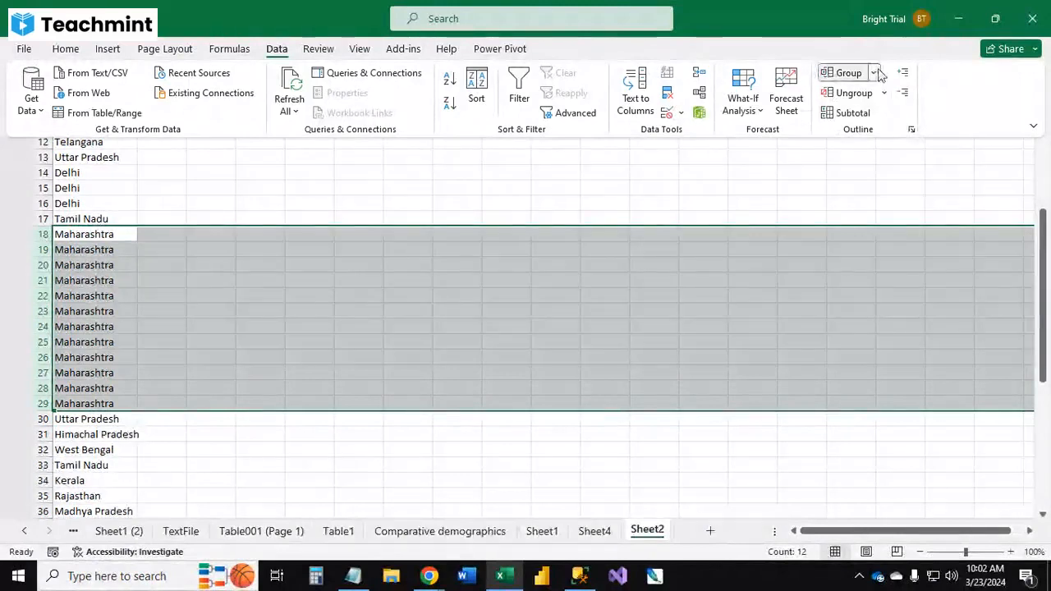
click(873, 72)
click(854, 92)
click(8, 419)
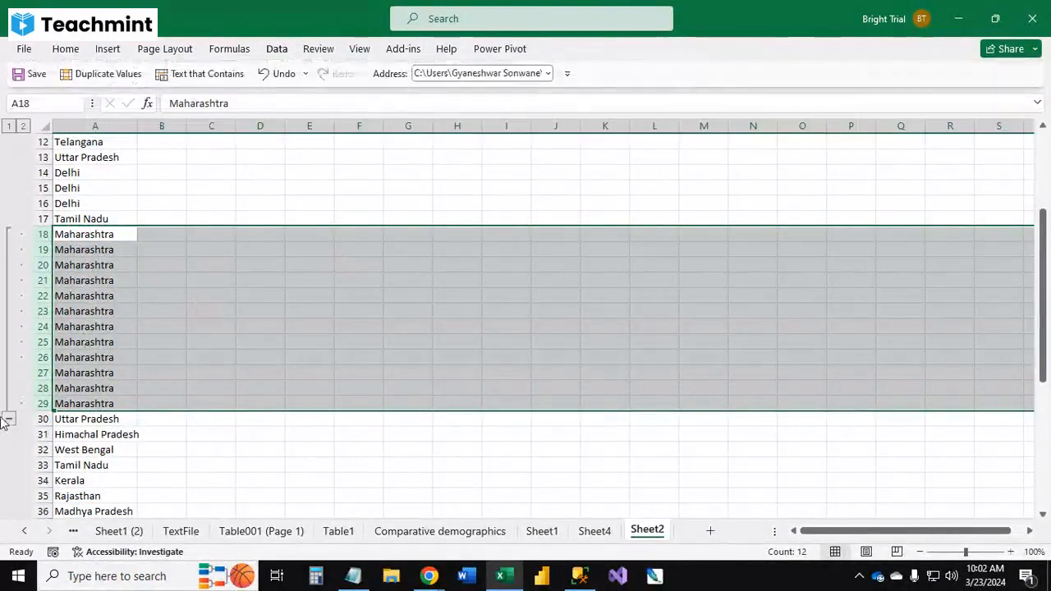
click(8, 419)
scroll(52, 337, up, 4)
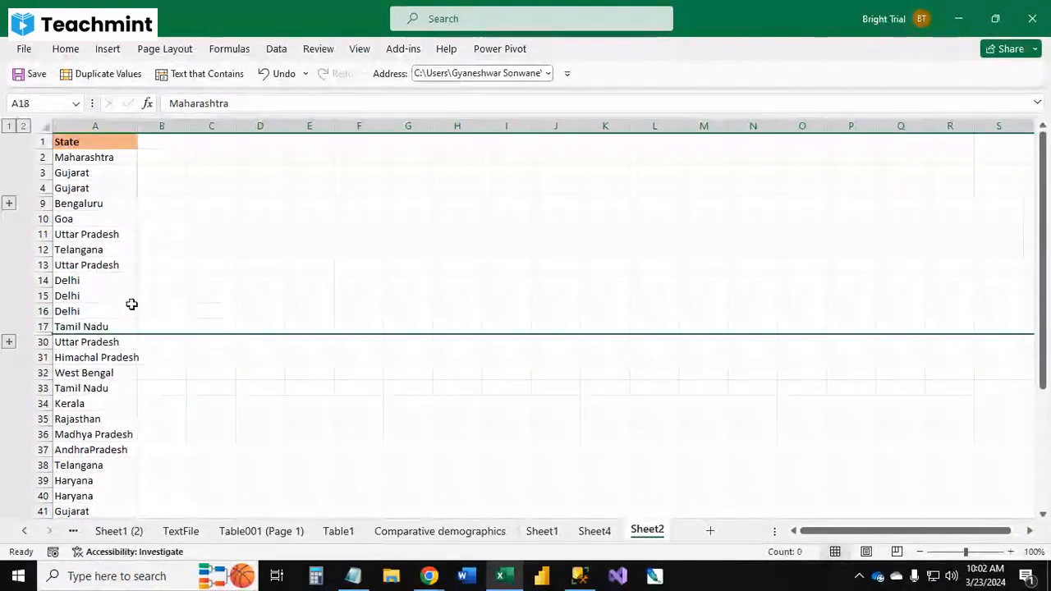
Step: Expand the rows 18 to 29 group of the State list and collapse it again
click(152, 296)
click(9, 340)
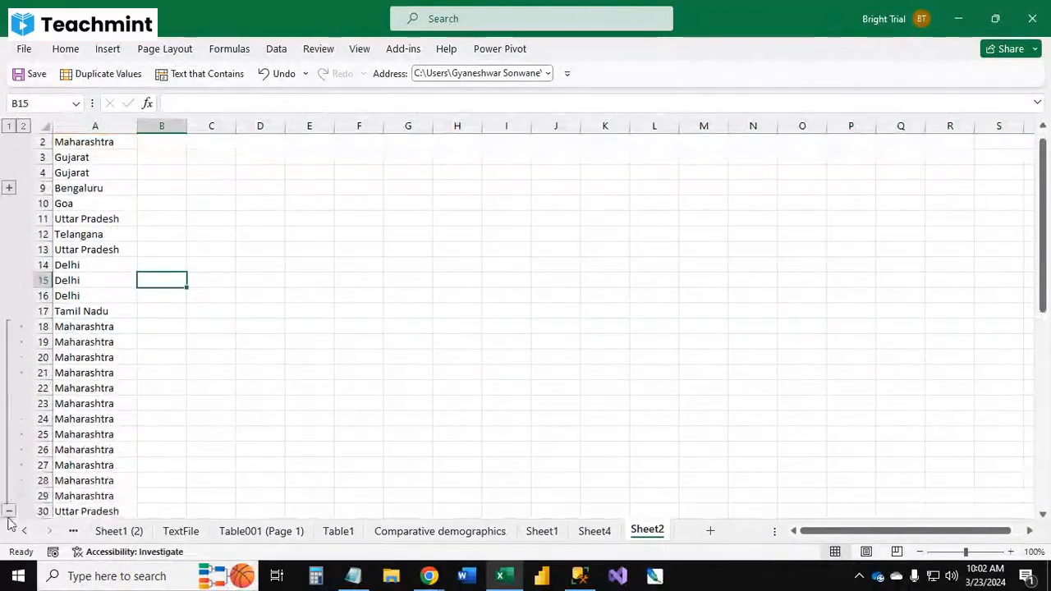
click(9, 514)
click(10, 327)
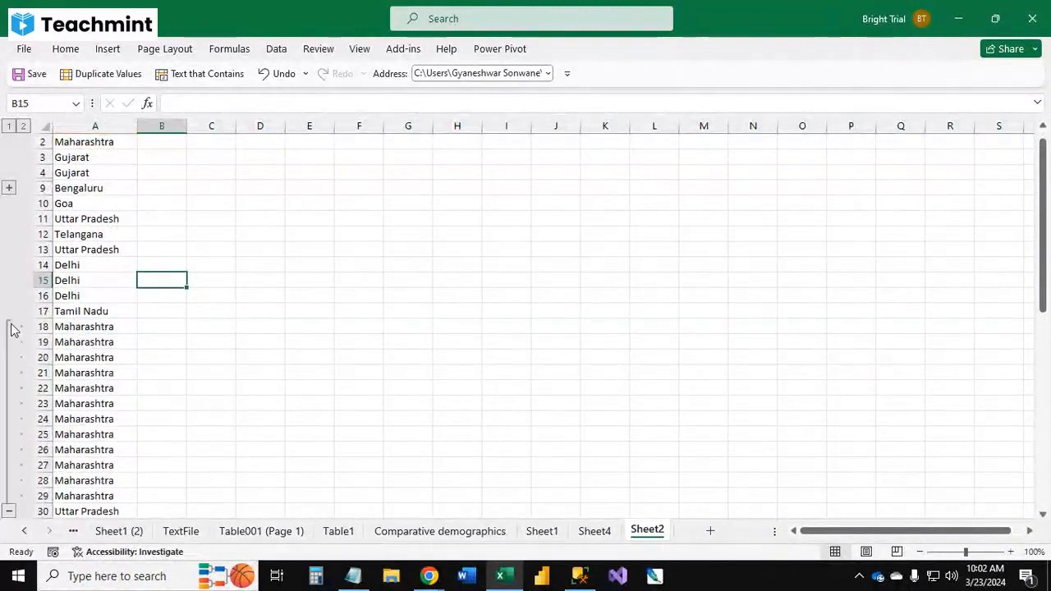
click(8, 511)
click(293, 291)
click(258, 296)
scroll(429, 281, up, 1)
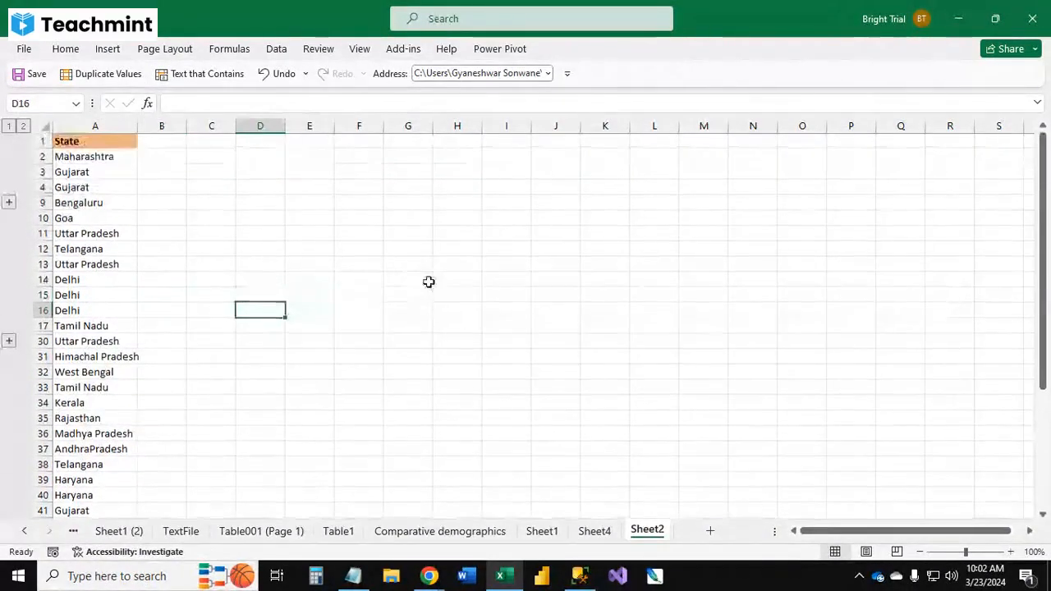
Step: Browse the Data, Review, View, Power Pivot, Add-ins and Help ribbon tabs
click(277, 48)
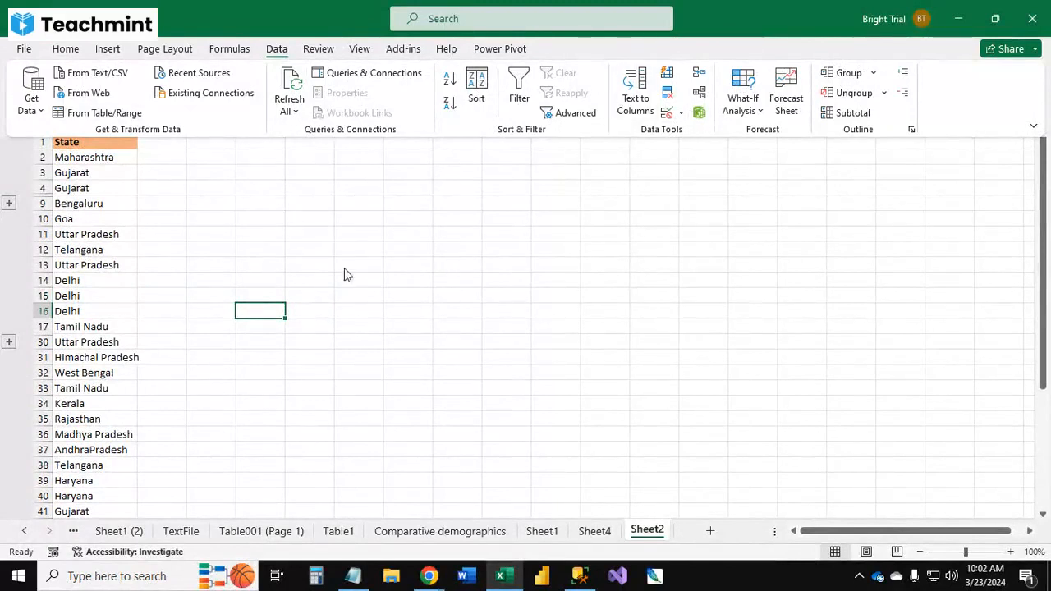
click(317, 48)
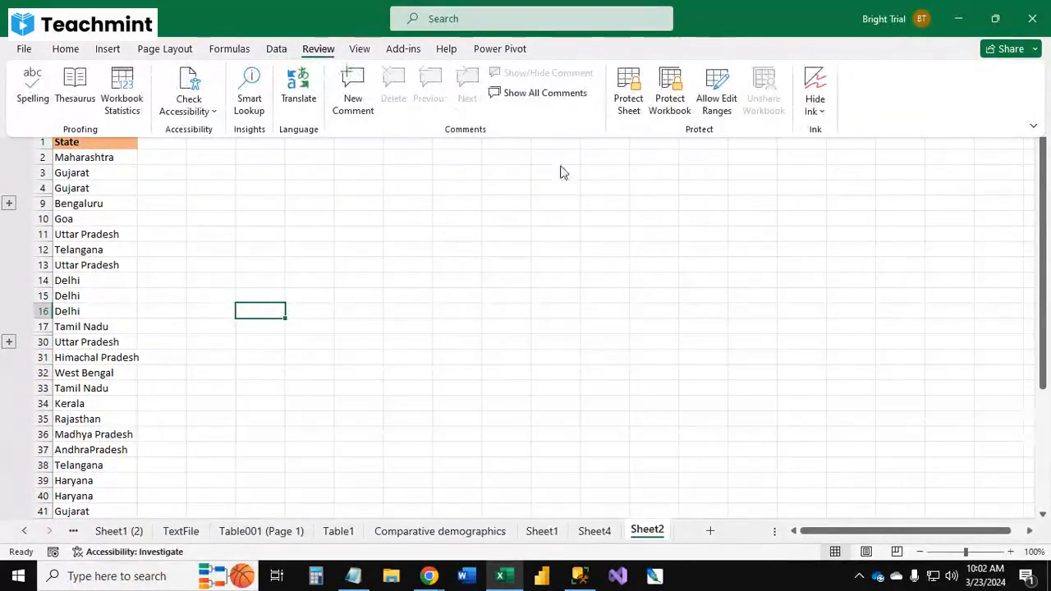
click(361, 51)
click(320, 51)
click(358, 48)
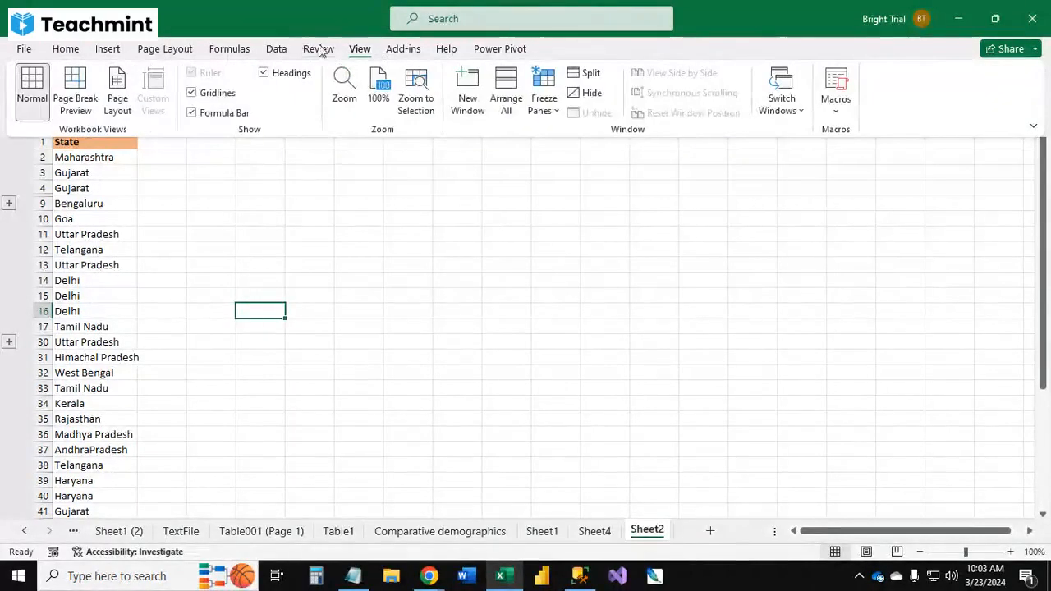
click(507, 50)
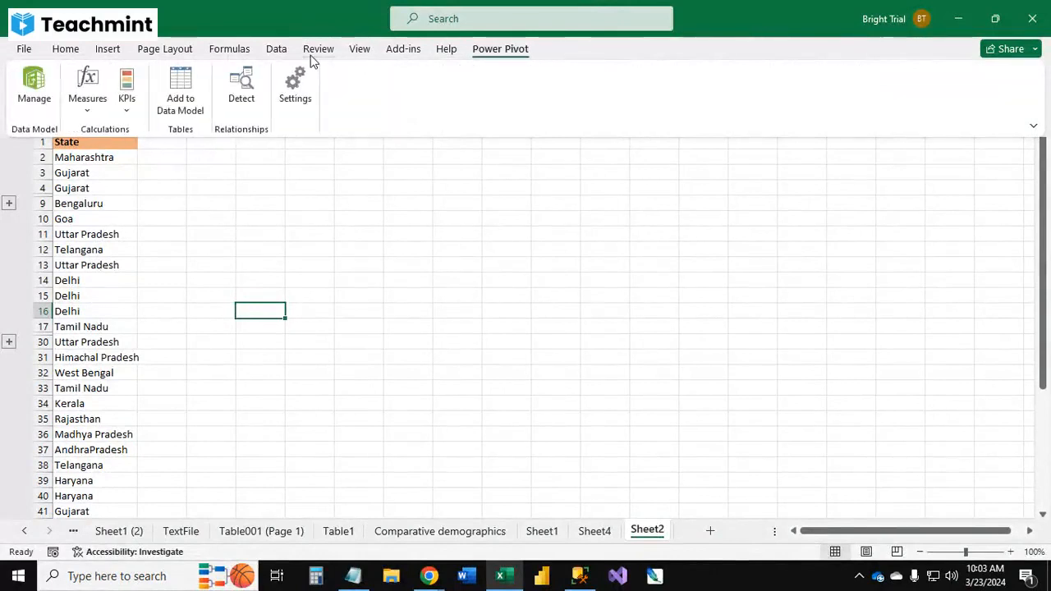
click(405, 49)
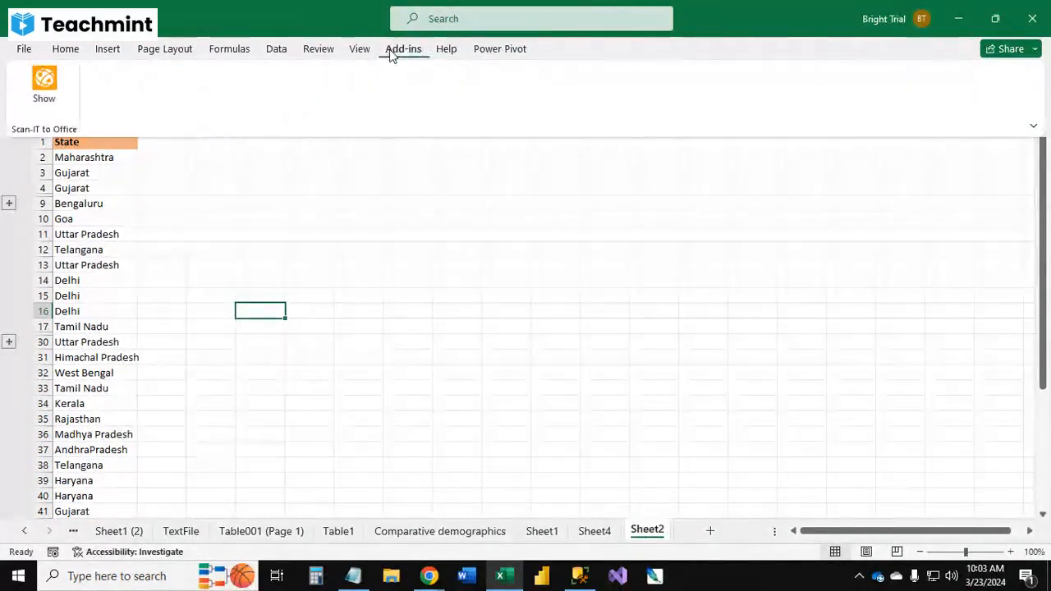
click(446, 49)
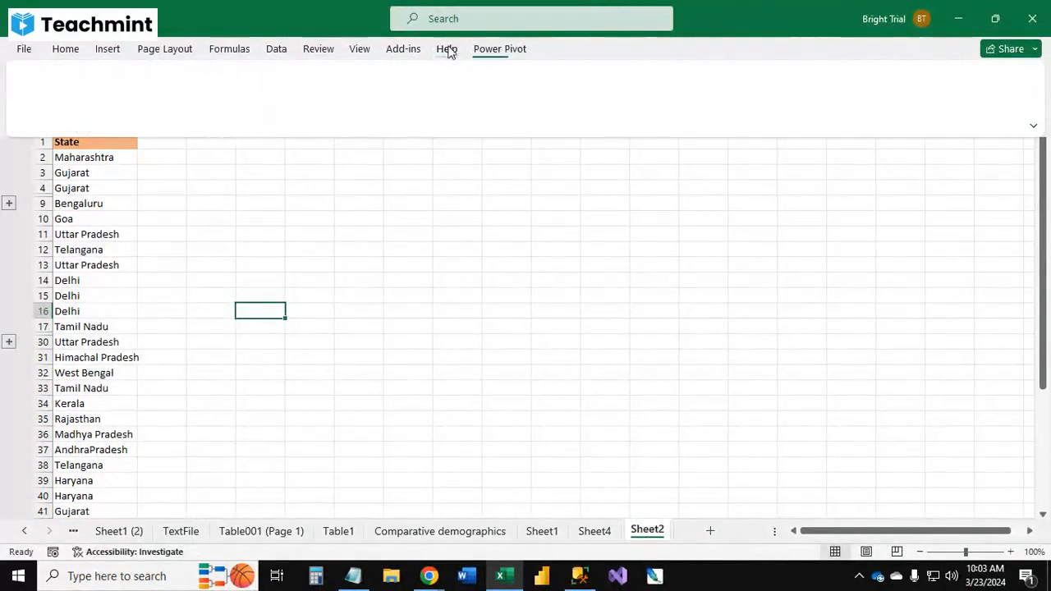
click(321, 50)
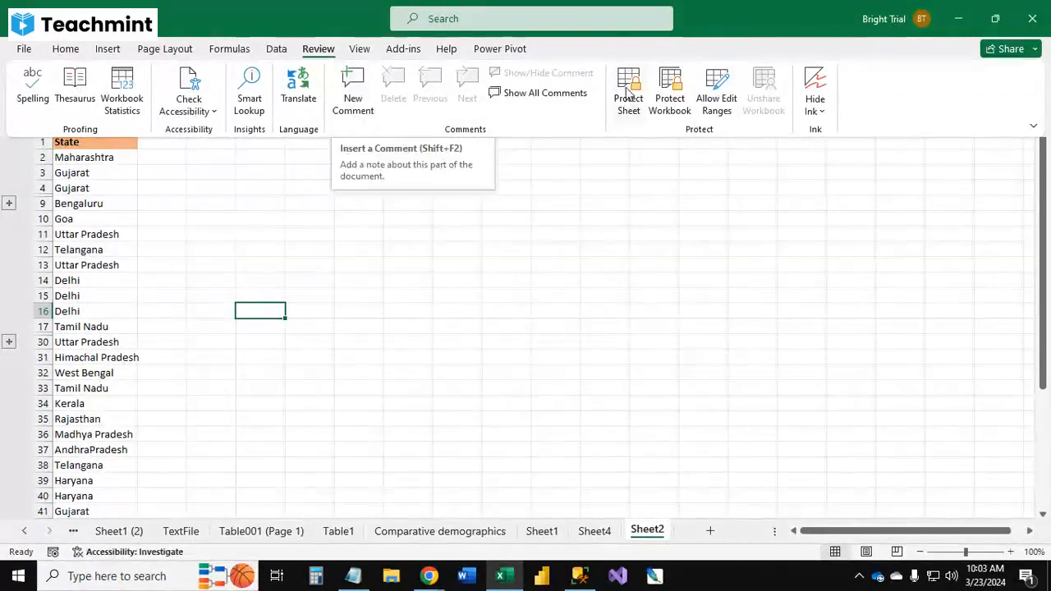
click(361, 50)
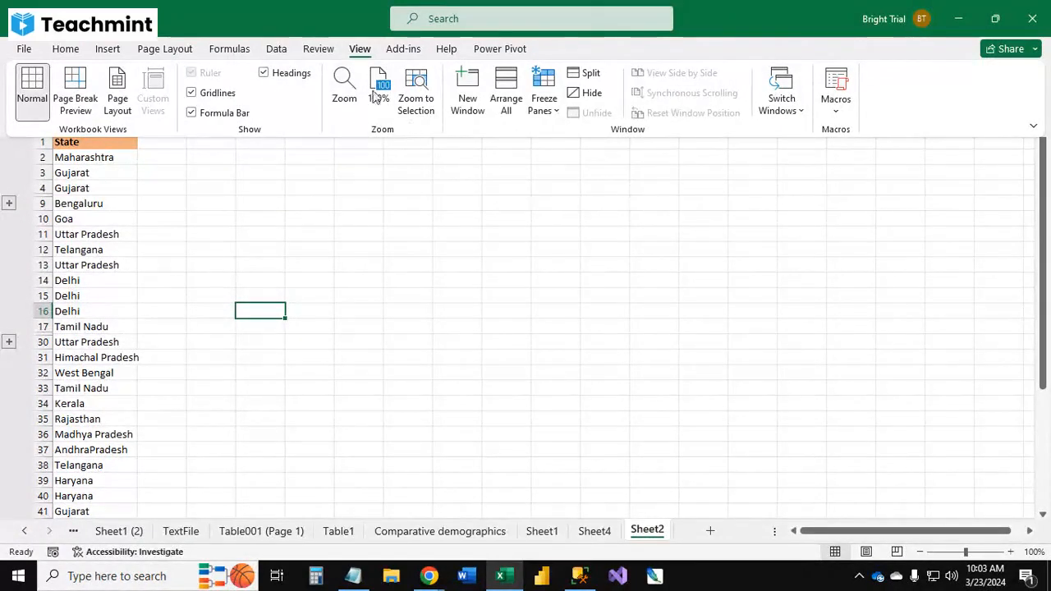
click(318, 51)
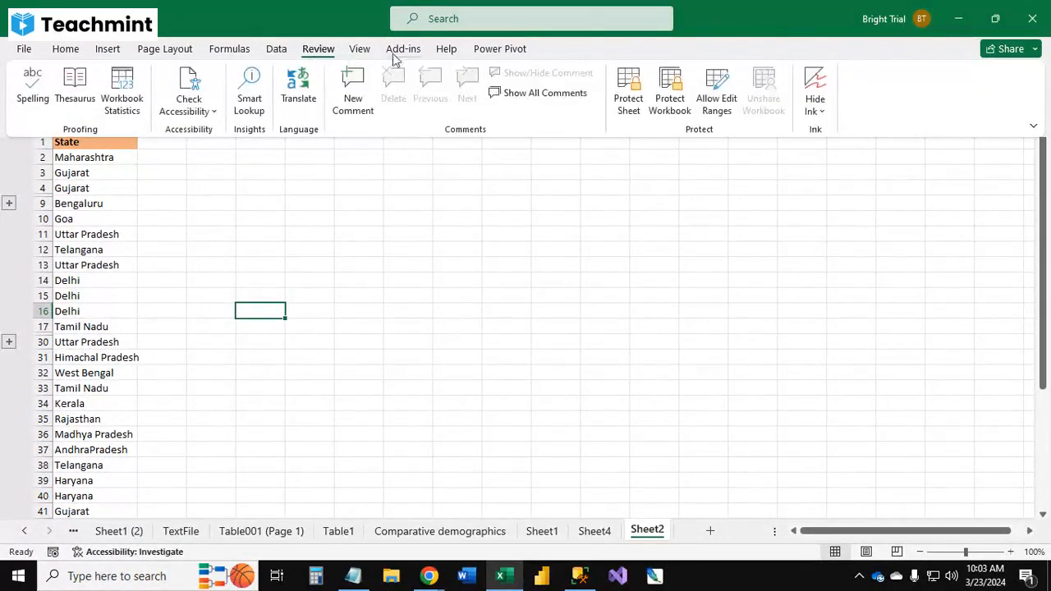
click(392, 259)
click(168, 207)
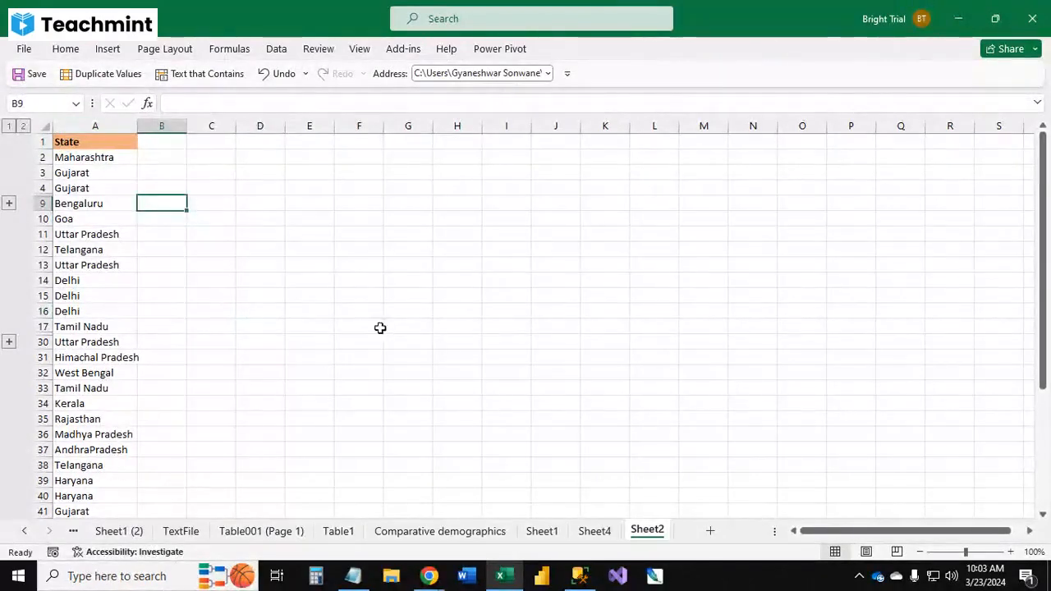
click(380, 328)
Step: Open the Sheet1 (2) worksheet and scroll the sheet tabs back to the first sheet
click(119, 531)
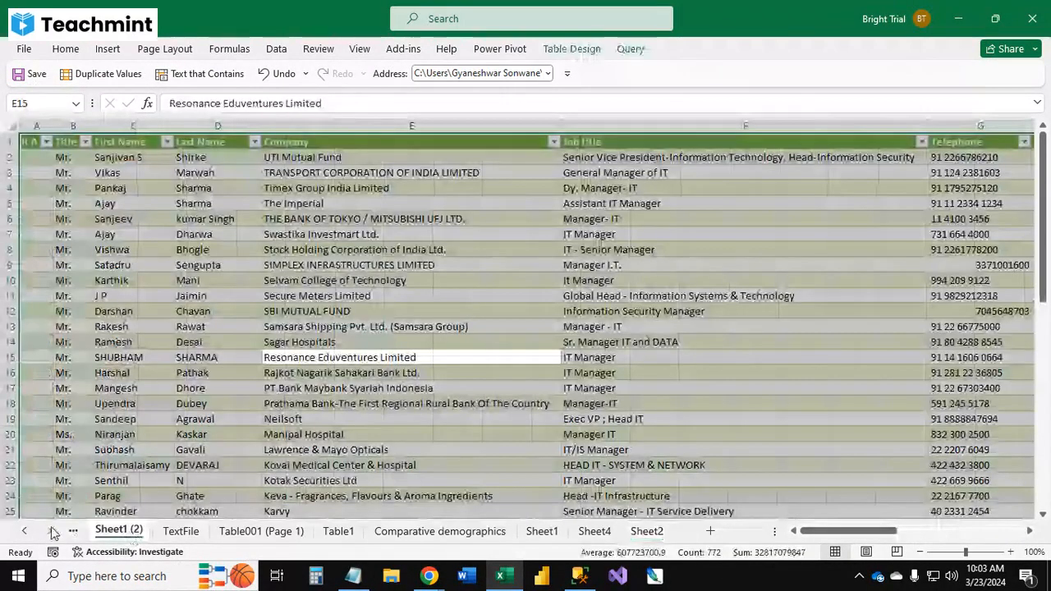
click(24, 531)
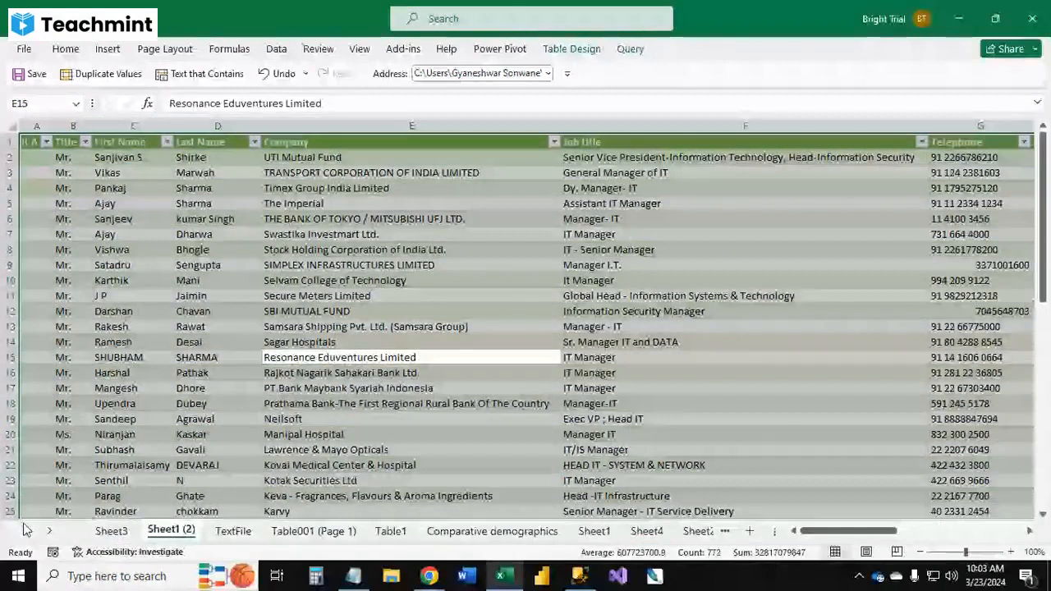
Step: Switch from Excel to SQL Server Management Studio and on to the next open window
key(alt+Tab)
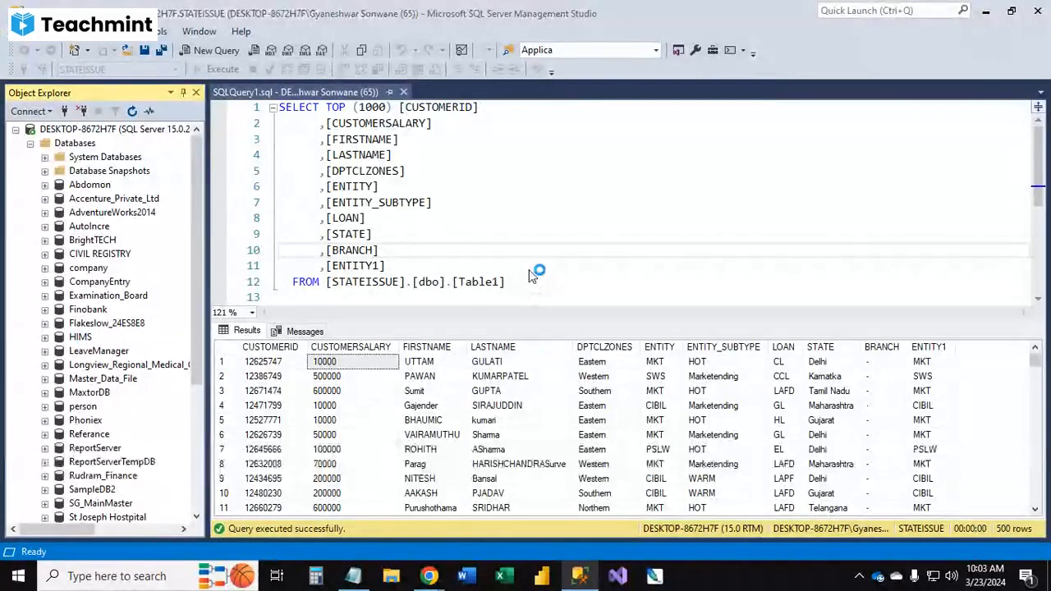
key(alt+Tab)
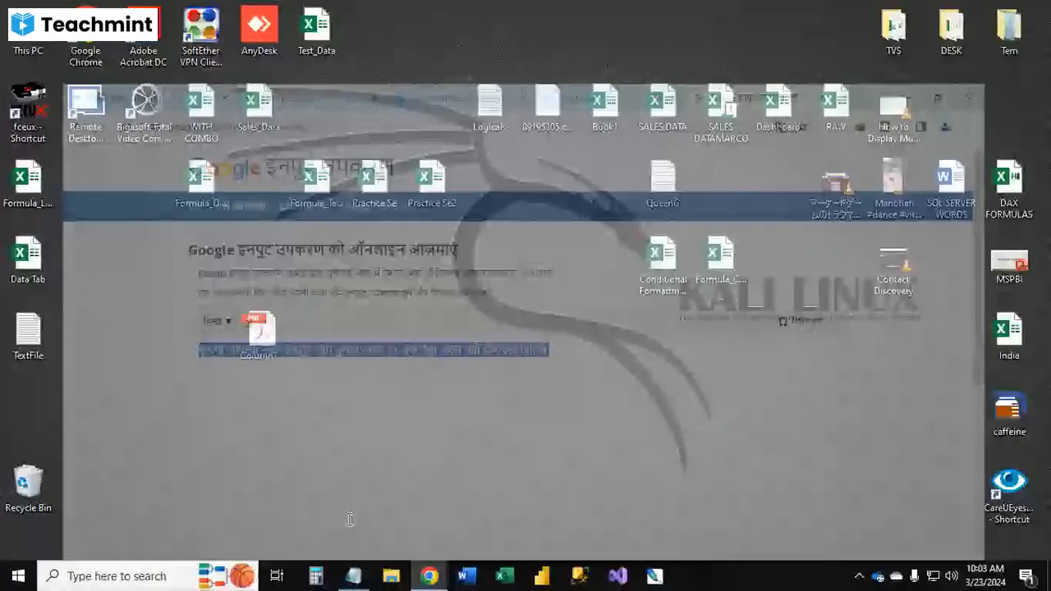